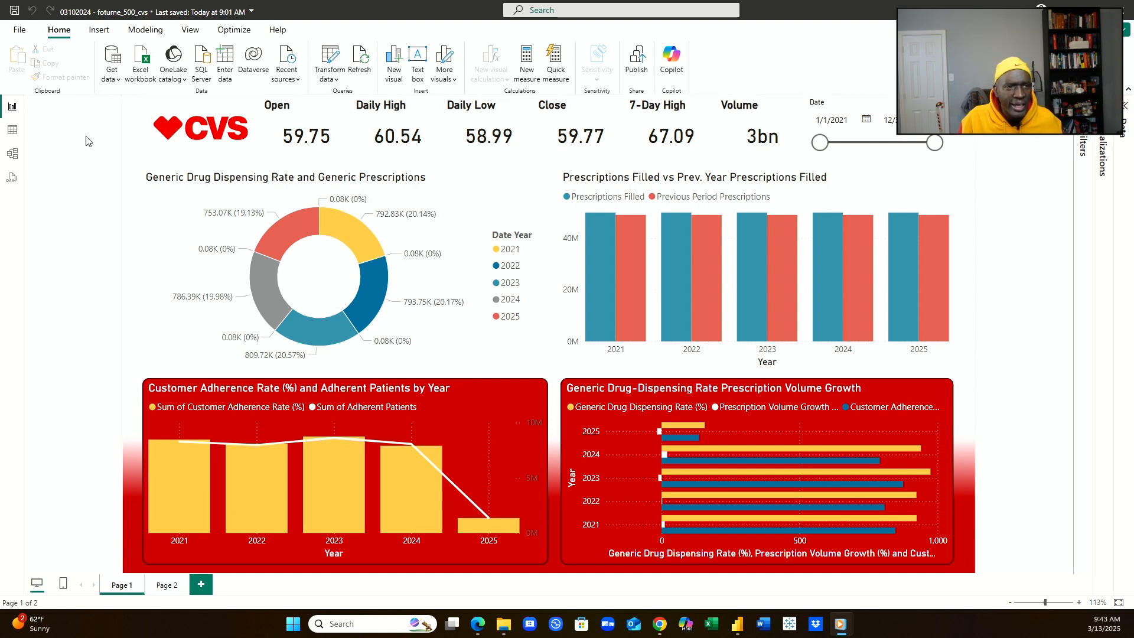
Examine the CVS report page's stock price cards, the donut and clustered column charts, and the two adherence and growth charts.
left_click(184, 136)
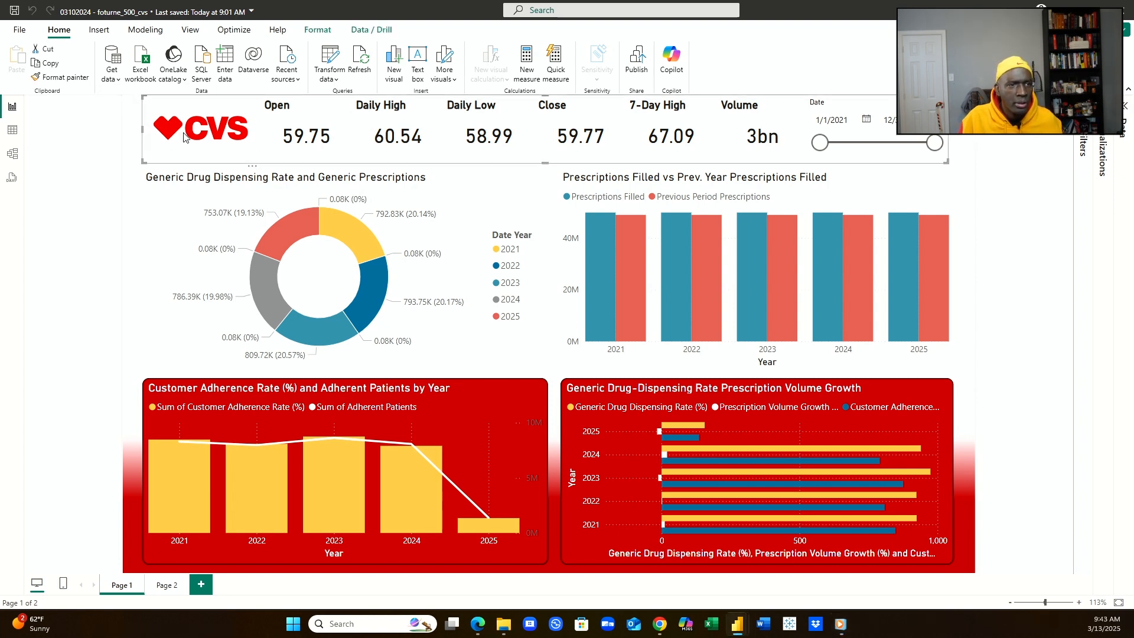
left_click(291, 145)
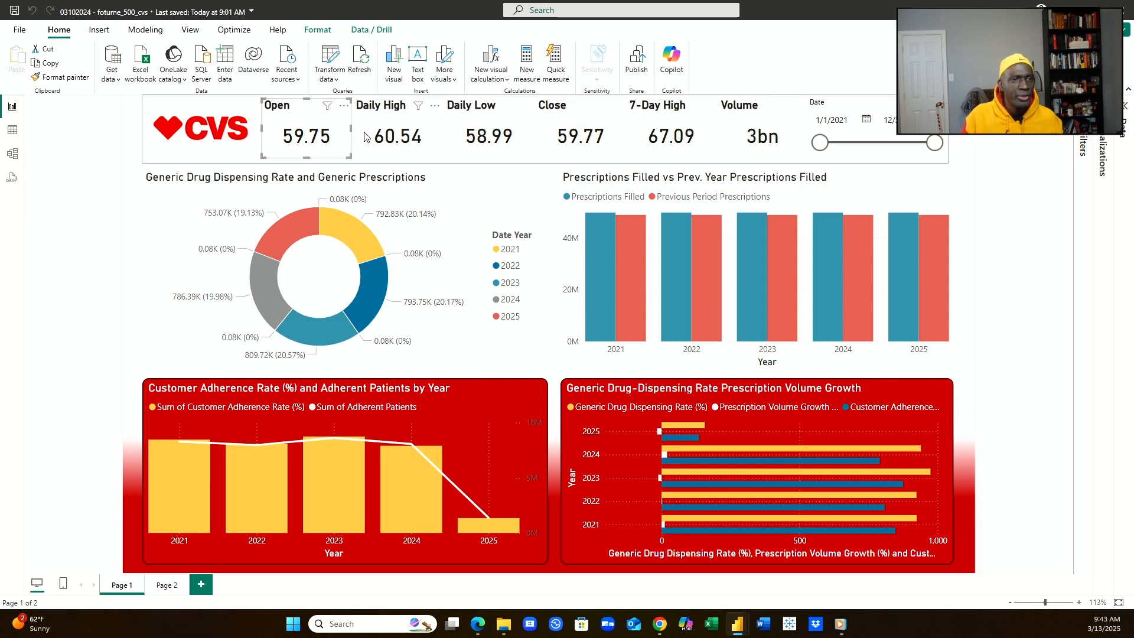
left_click(392, 139)
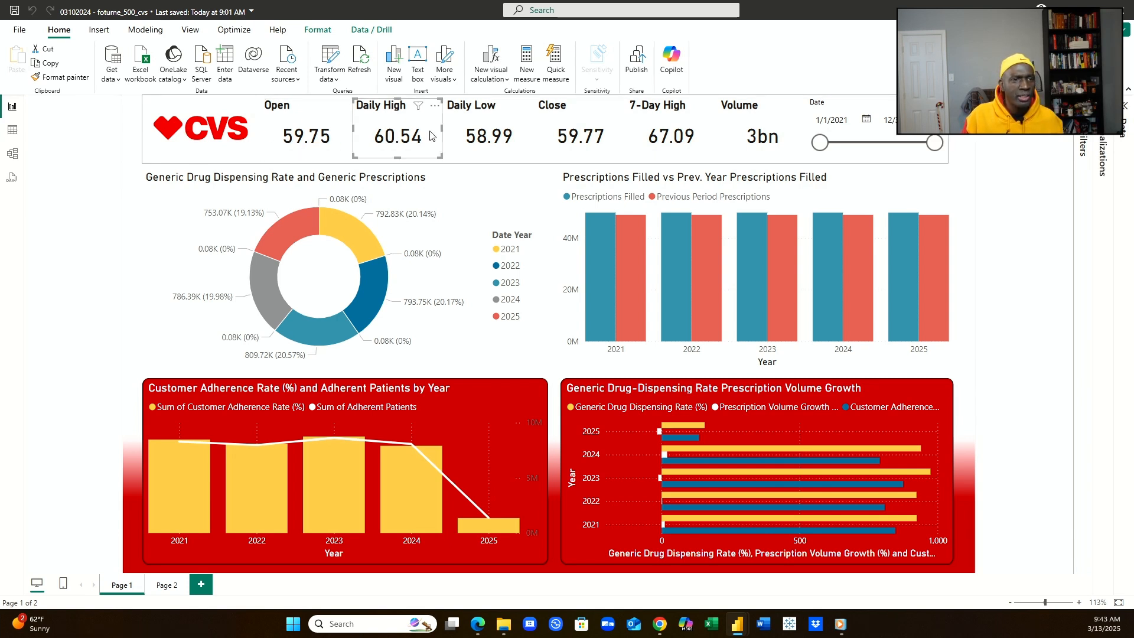
left_click(490, 129)
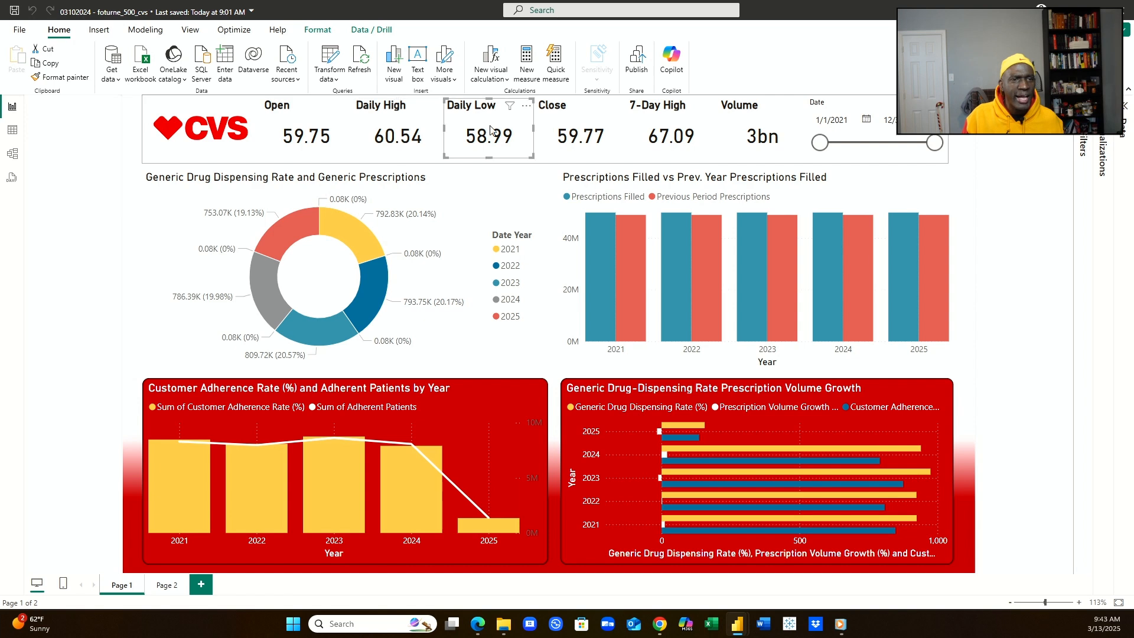
left_click(561, 135)
left_click(394, 233)
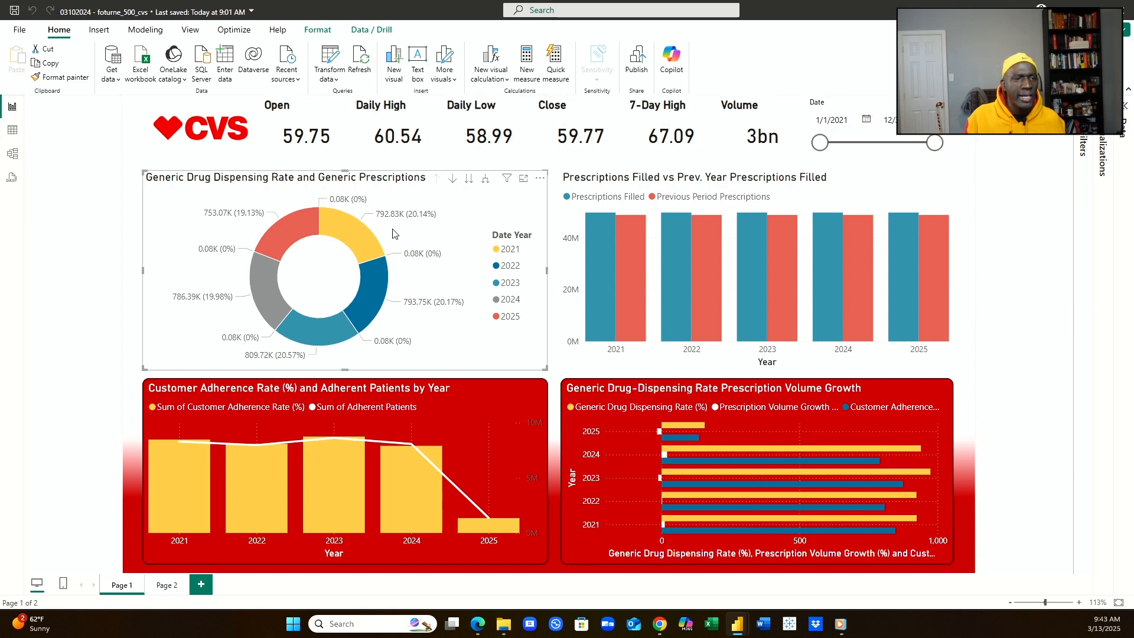
left_click(634, 238)
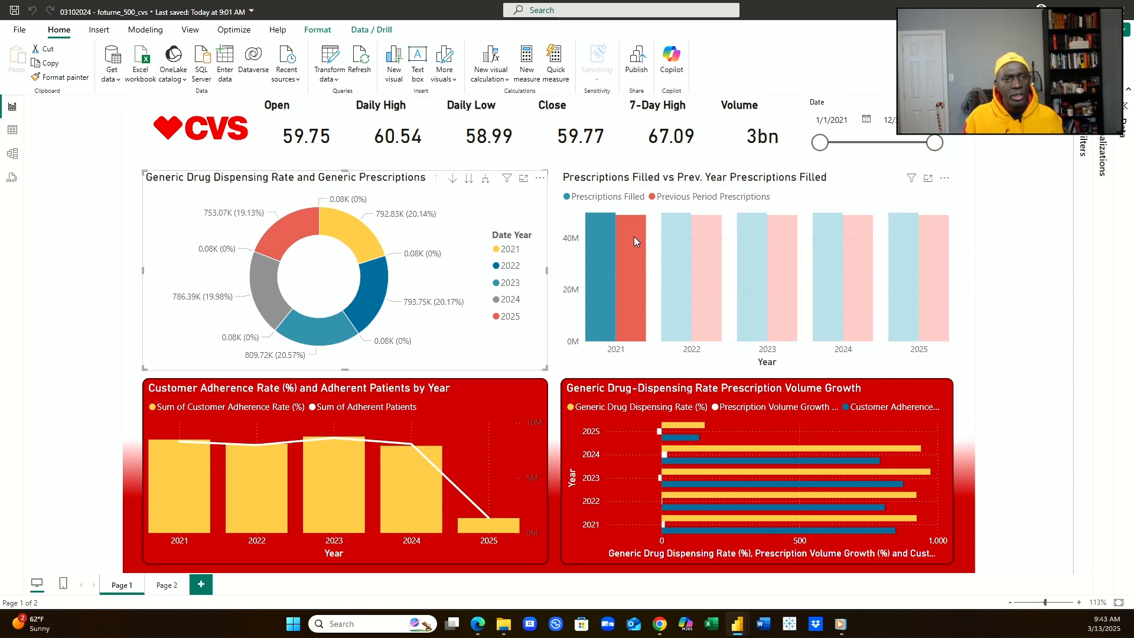
left_click(776, 211)
left_click(480, 399)
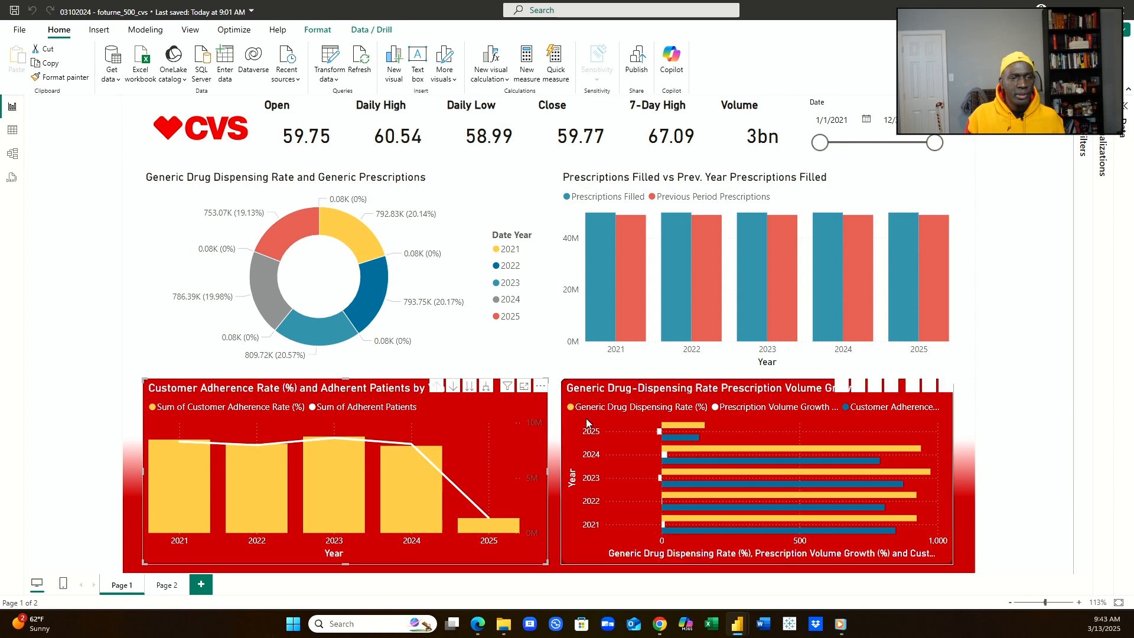
left_click(659, 414)
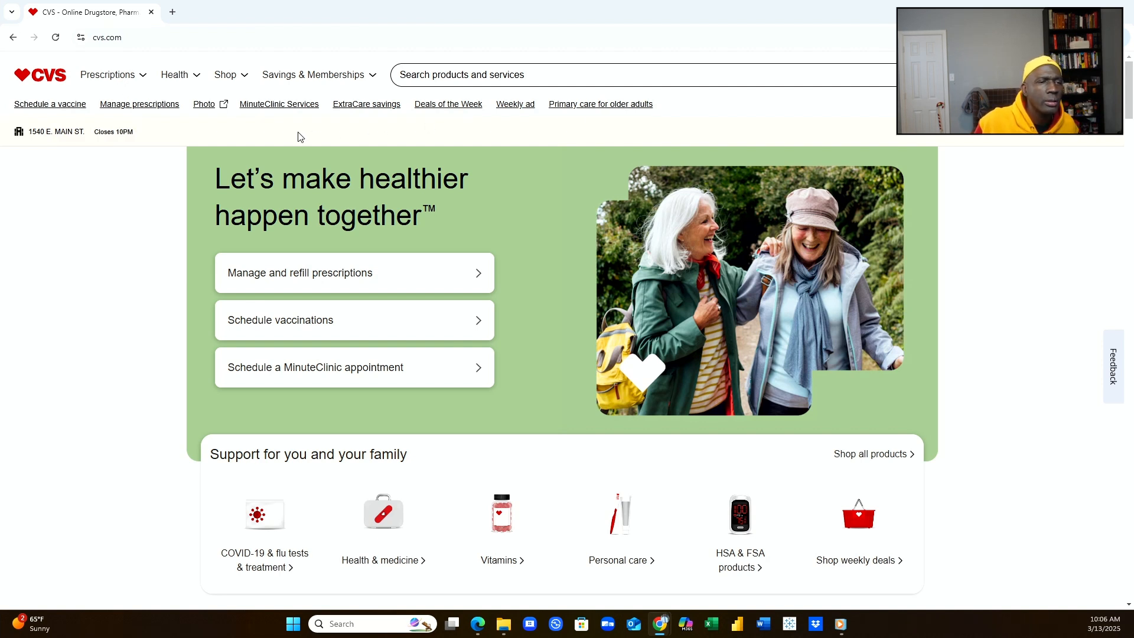
View the CVS Photo page from the CVS website, and return to the CVS home page.
left_click(211, 110)
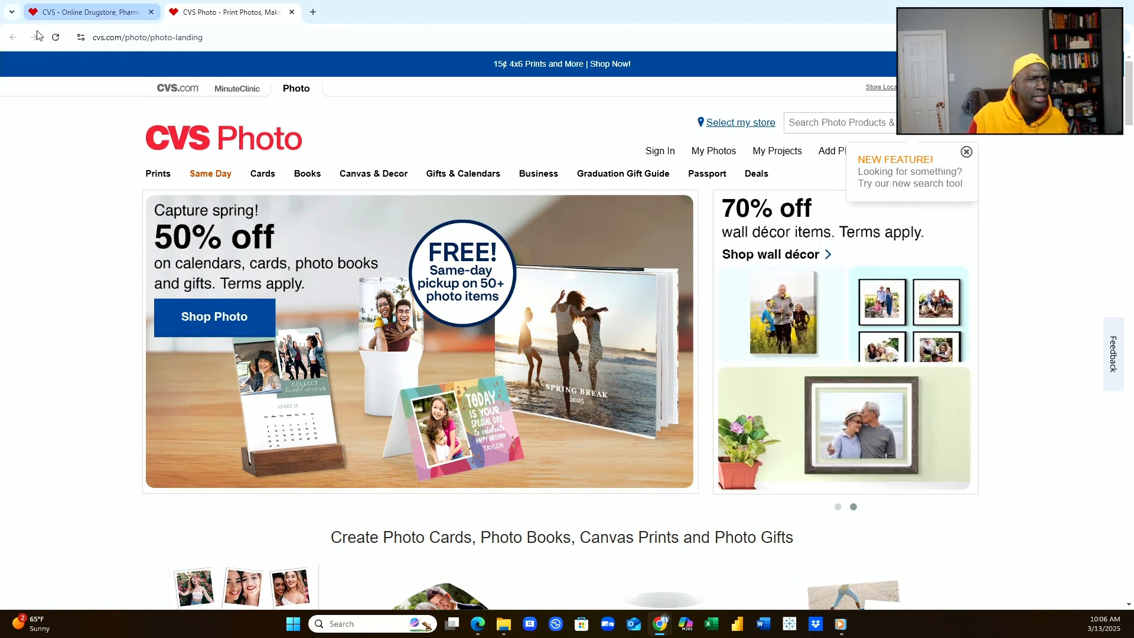
left_click(104, 20)
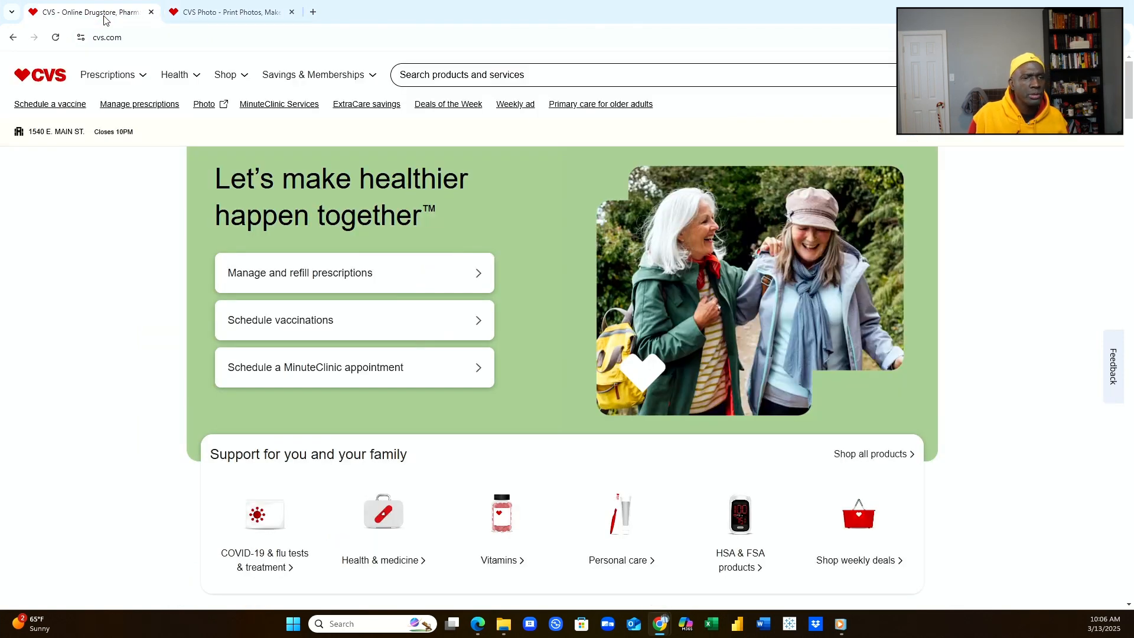
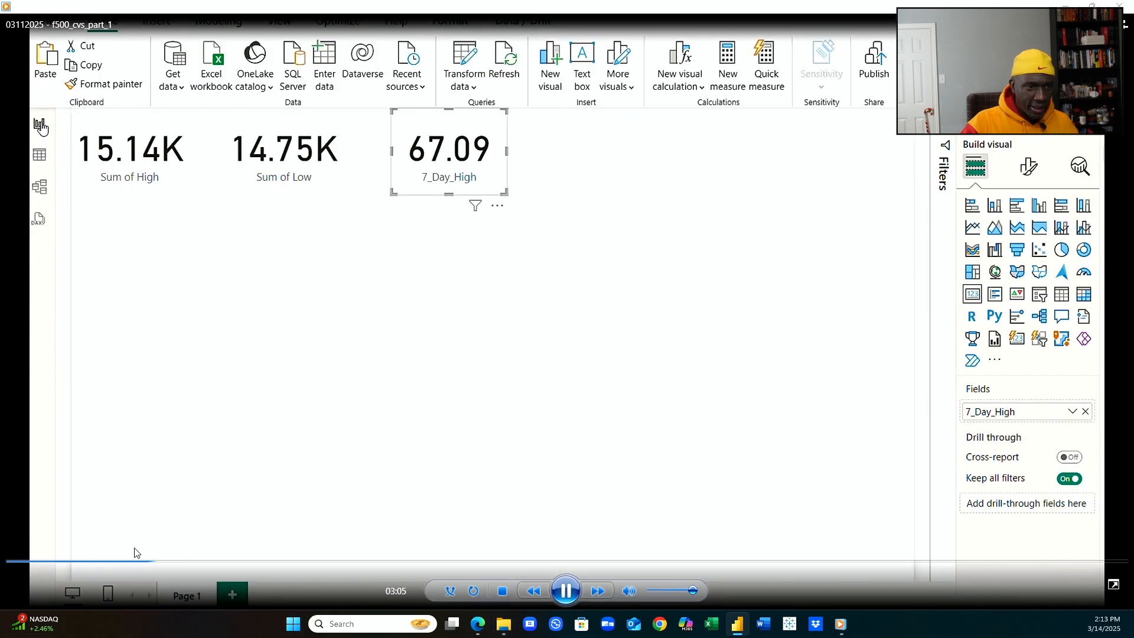
left_click(32, 562)
left_click_drag(32, 564, 3, 564)
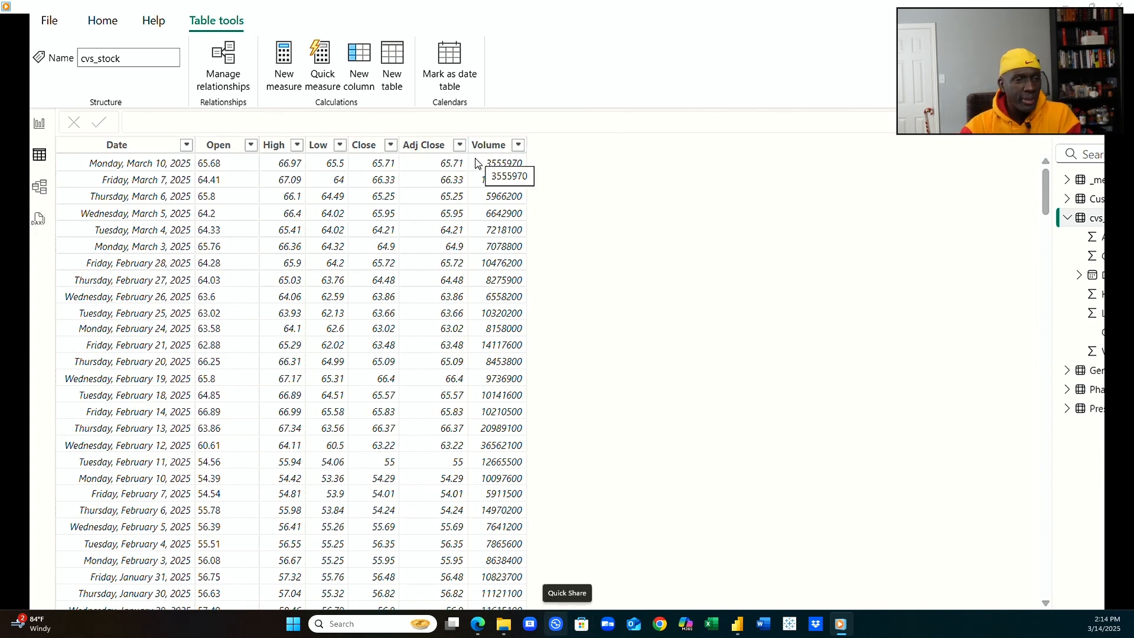
Add a small card visual in the upper-left corner of the blank report page, showing the High field from cvs_stock.
left_click(41, 127)
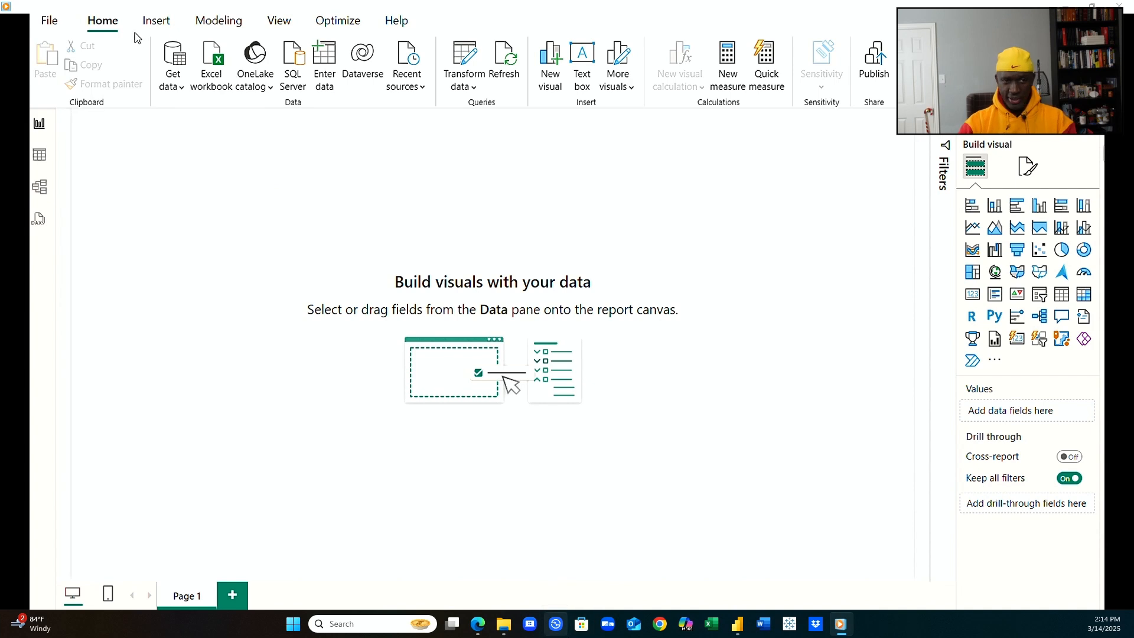
left_click(155, 24)
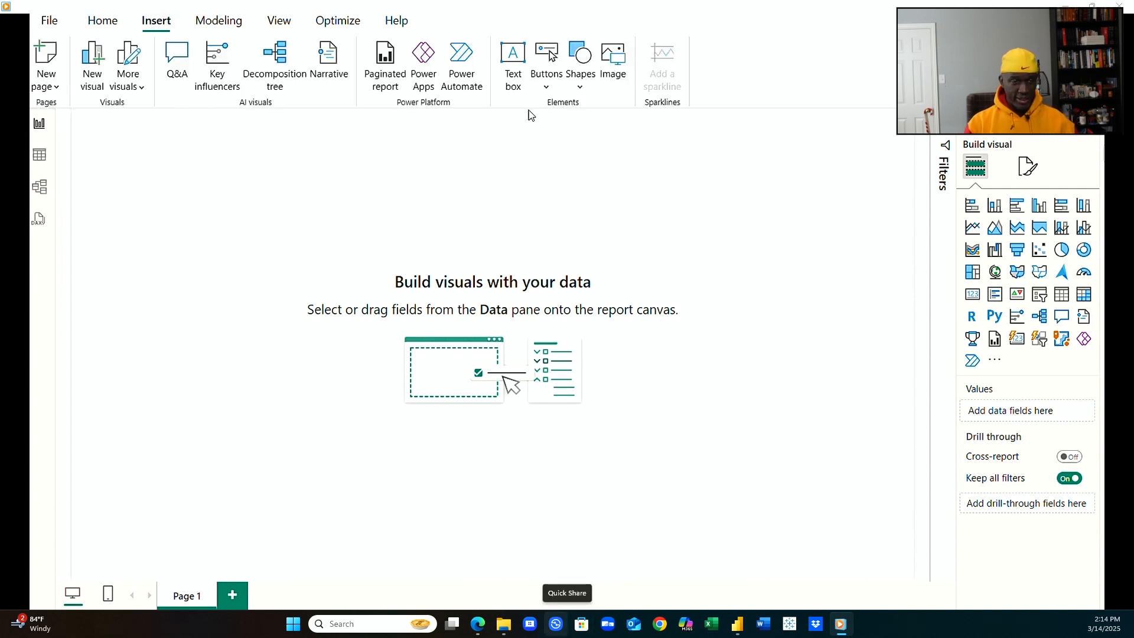
left_click(101, 22)
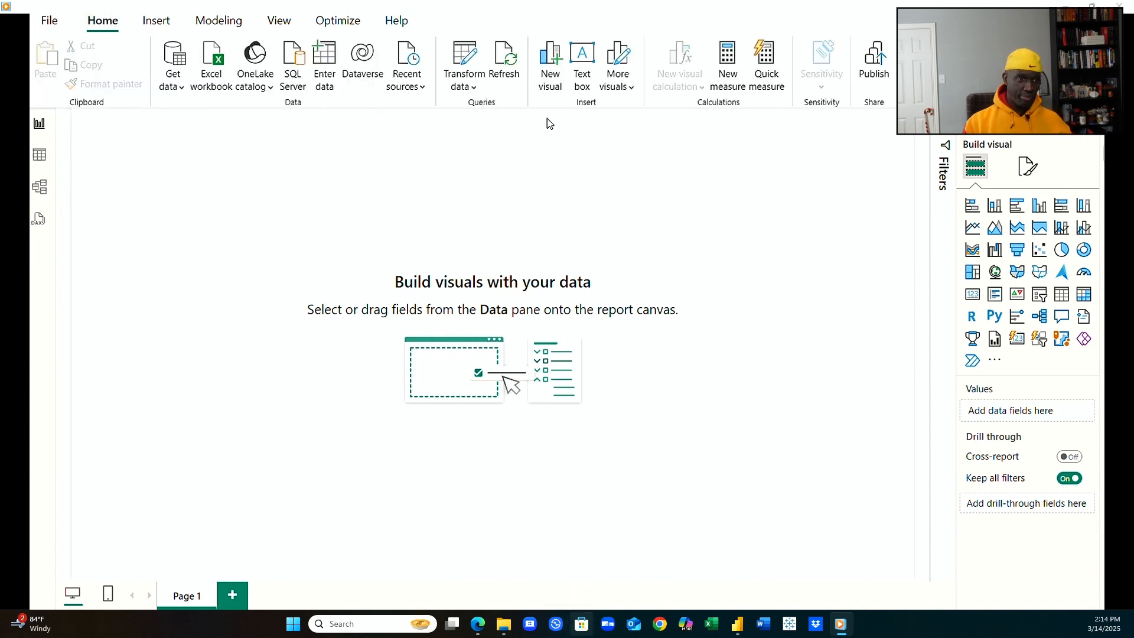
left_click(975, 301)
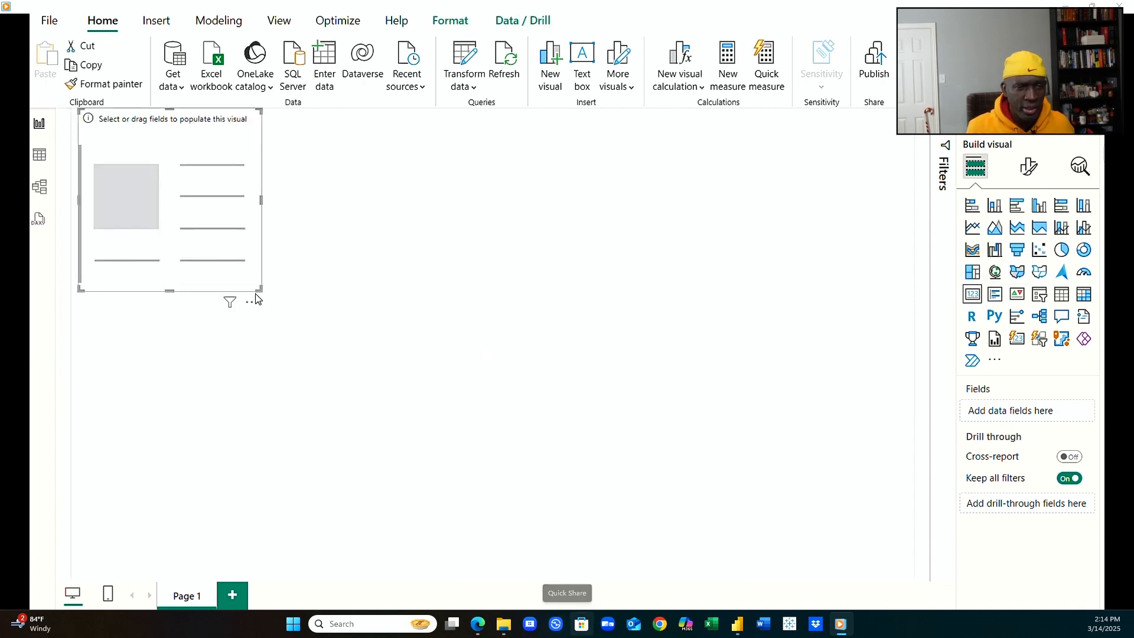
left_click_drag(226, 253, 221, 246)
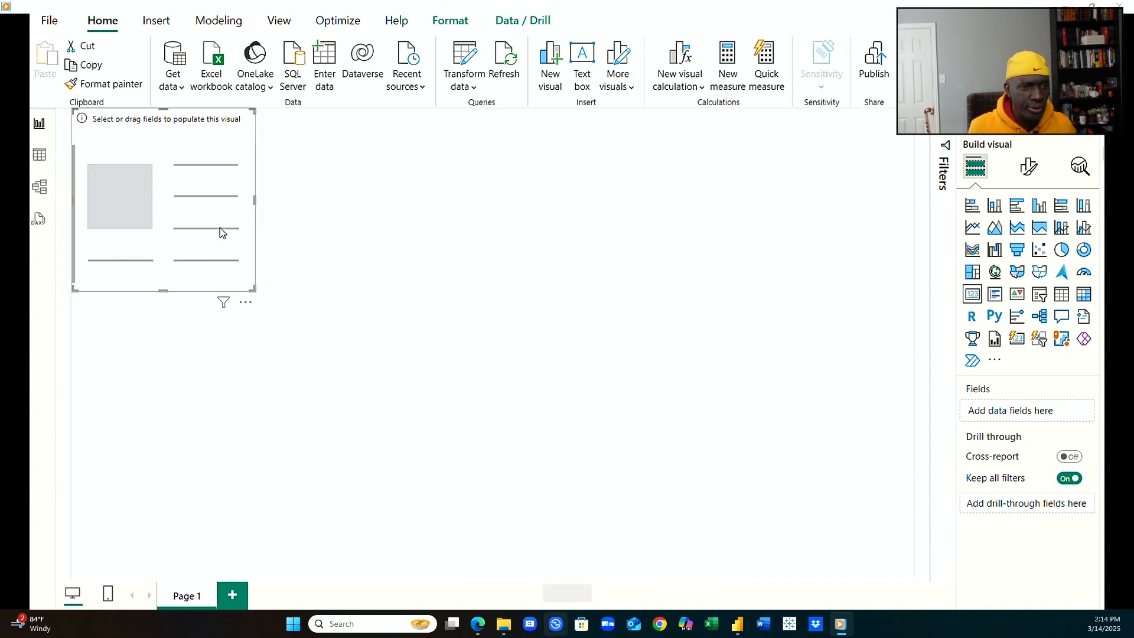
left_click_drag(255, 291, 190, 197)
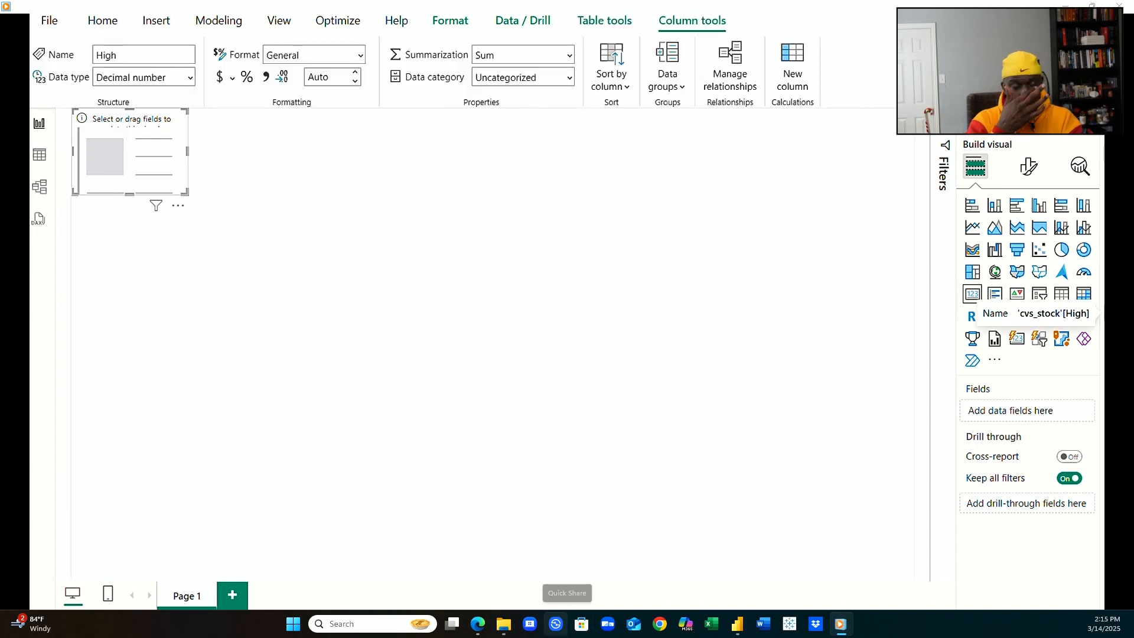
left_click_drag(1098, 313, 1037, 413)
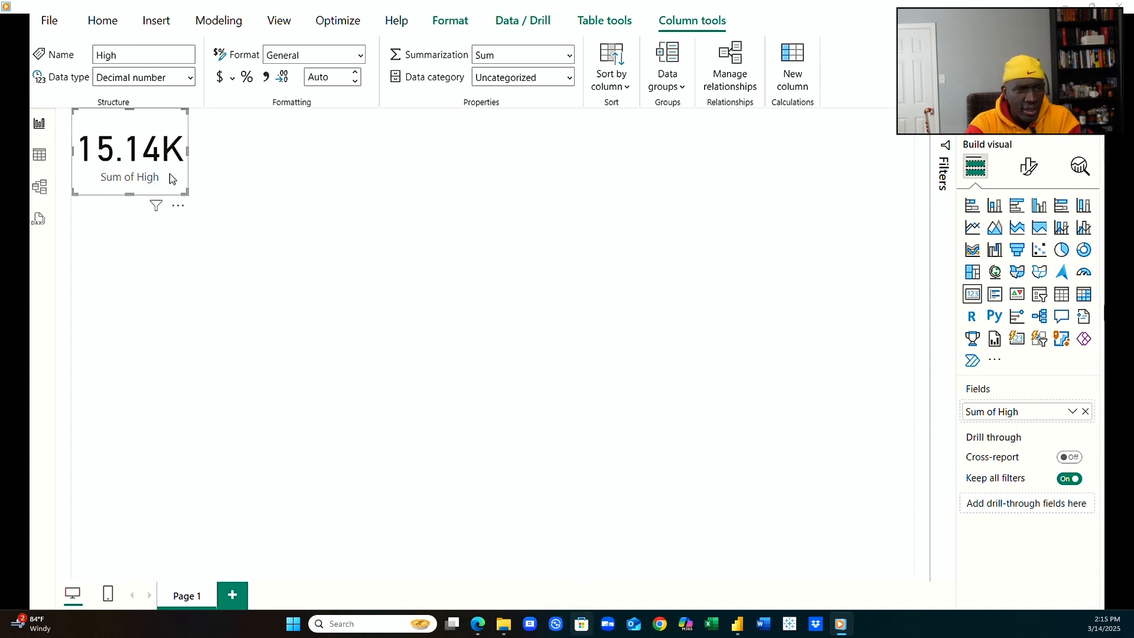
left_click(244, 162)
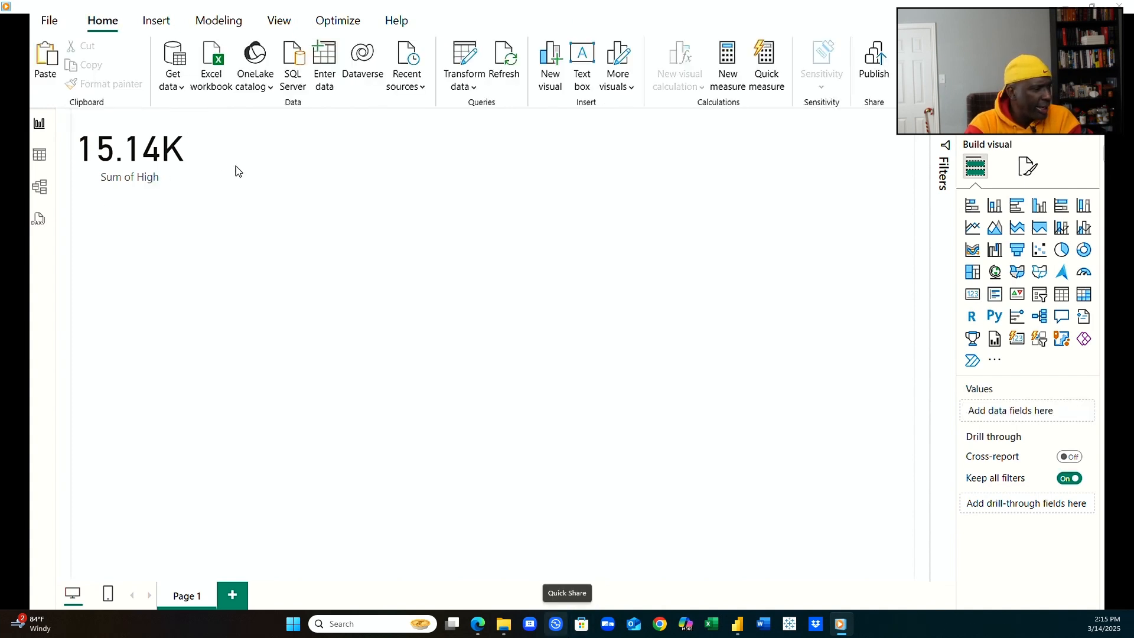
Duplicate the Sum of High card and place the copy beside the original along the page's top edge.
key("ctrl+a")
key("ctrl+c")
key("ctrl+v")
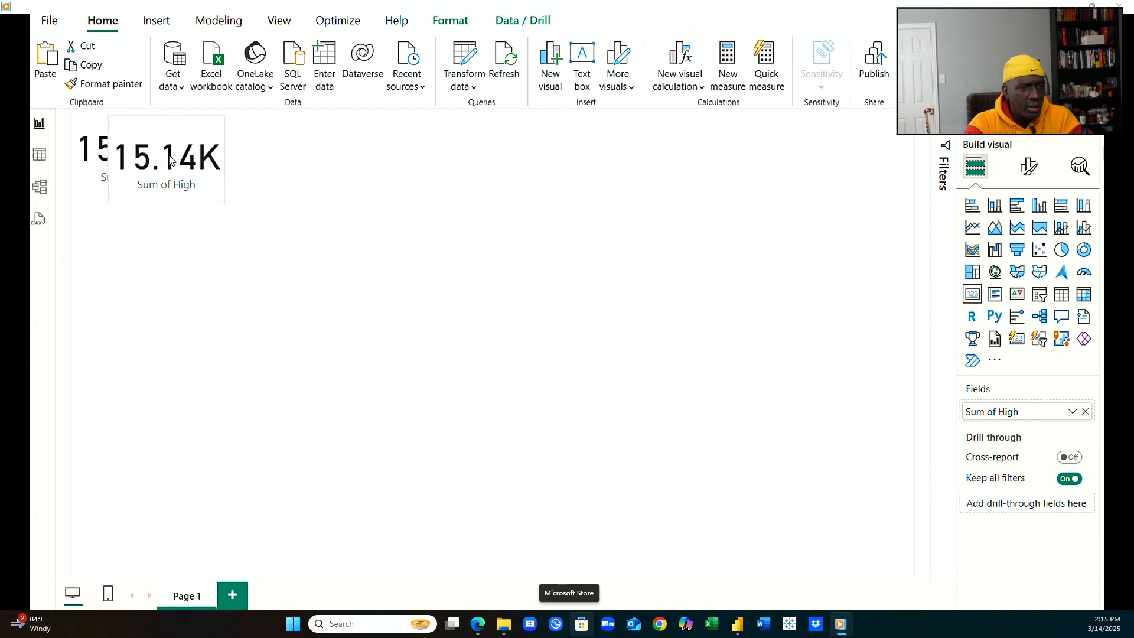
left_click_drag(170, 158, 283, 153)
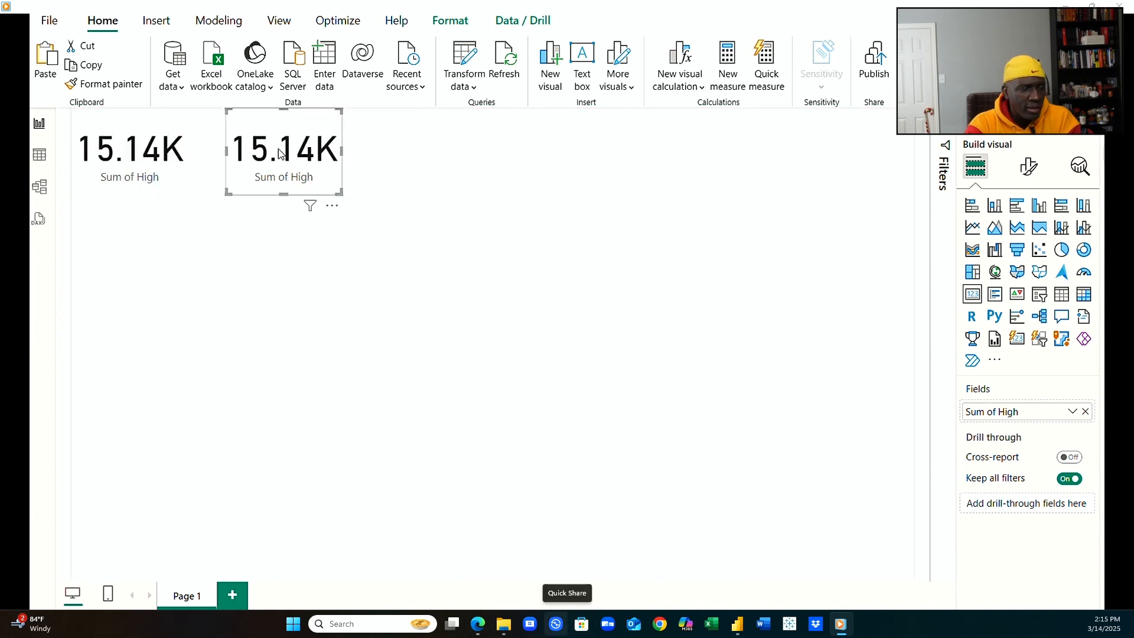
Replace the field in the duplicated card with Low from cvs_stock.
left_click(1086, 412)
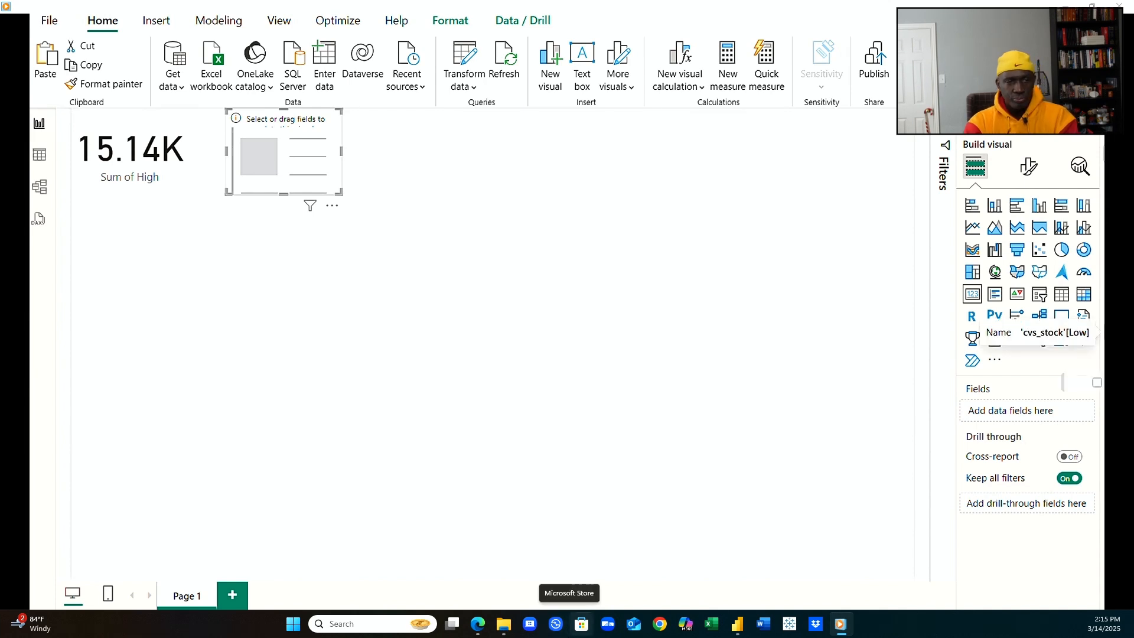
left_click_drag(1100, 340, 1067, 413)
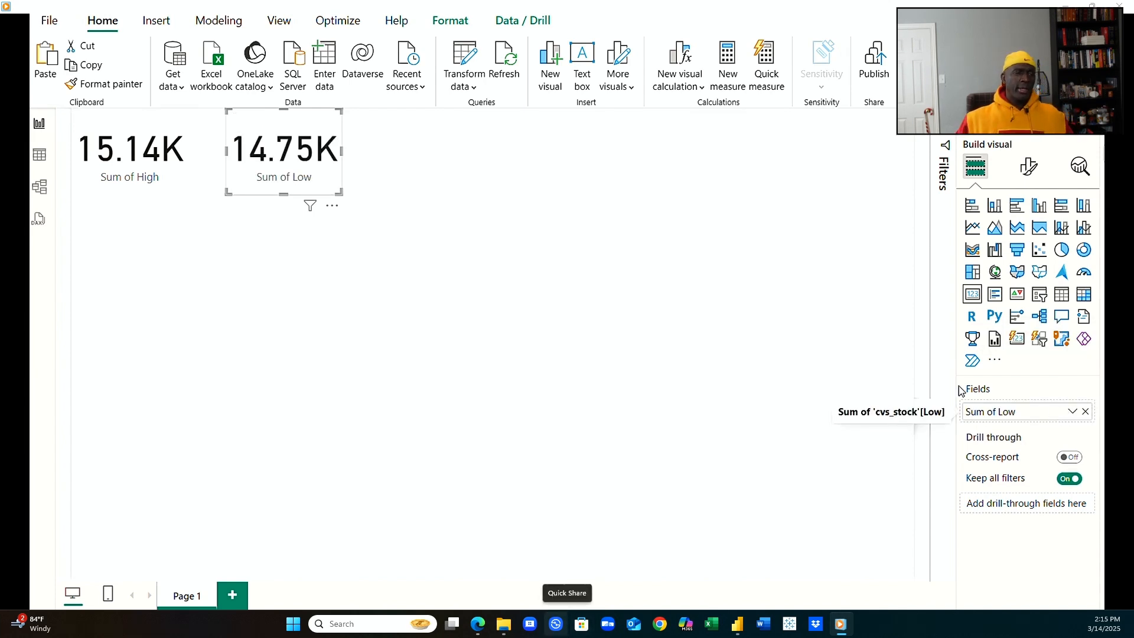
left_click(417, 266)
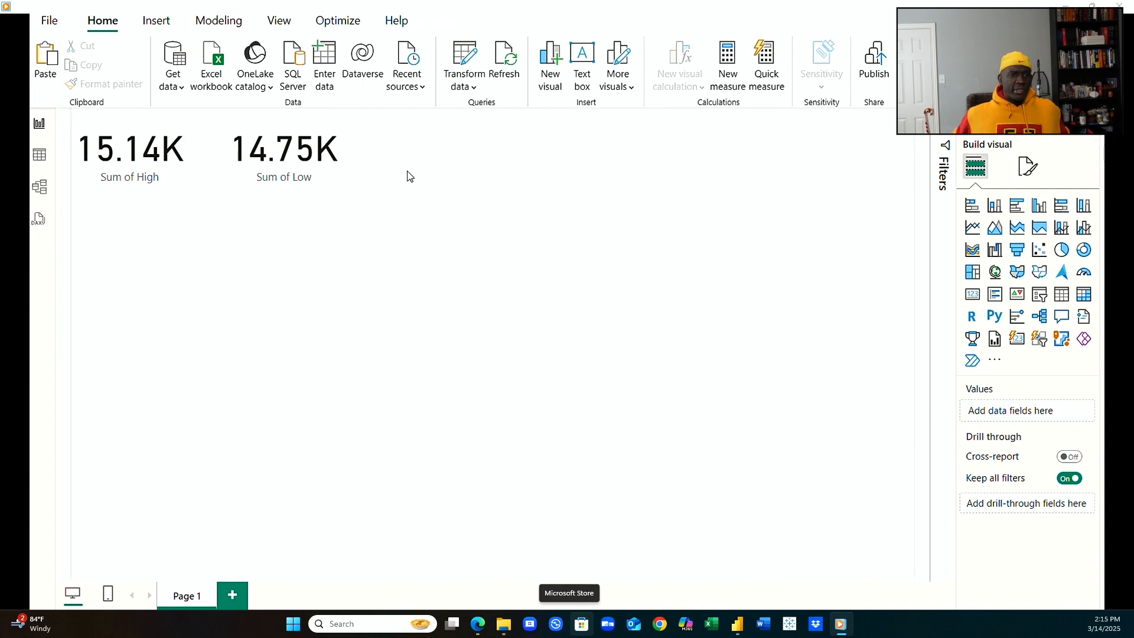
Paste another Sum of High card to the right of the Sum of Low card and replace its field with the 7_Day_High measure.
key("ctrl+v")
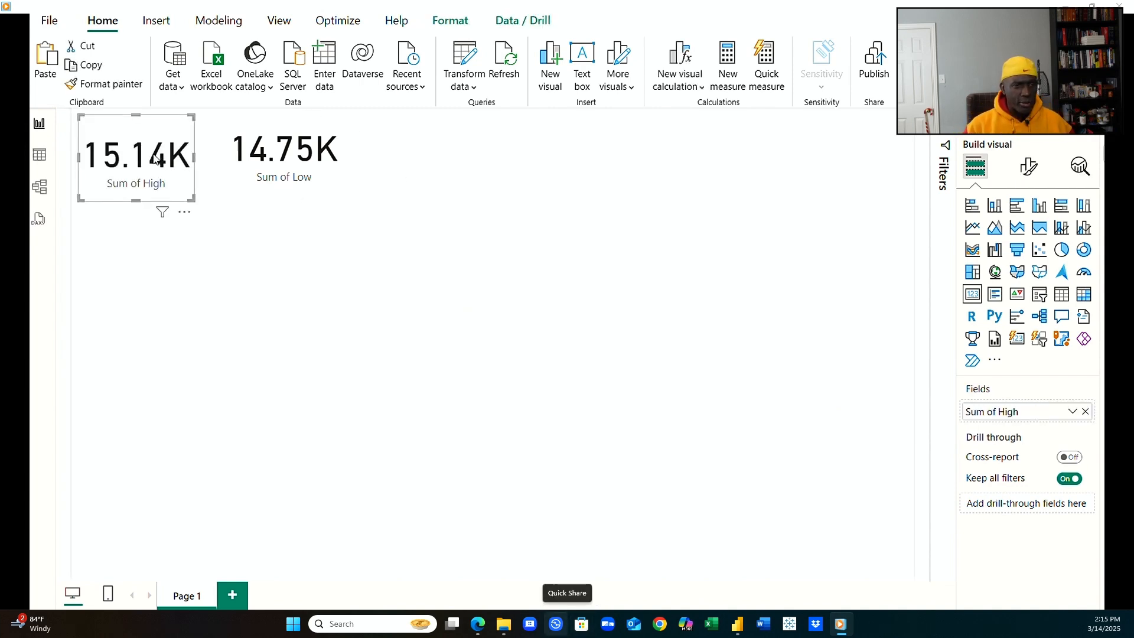
left_click_drag(156, 157, 468, 152)
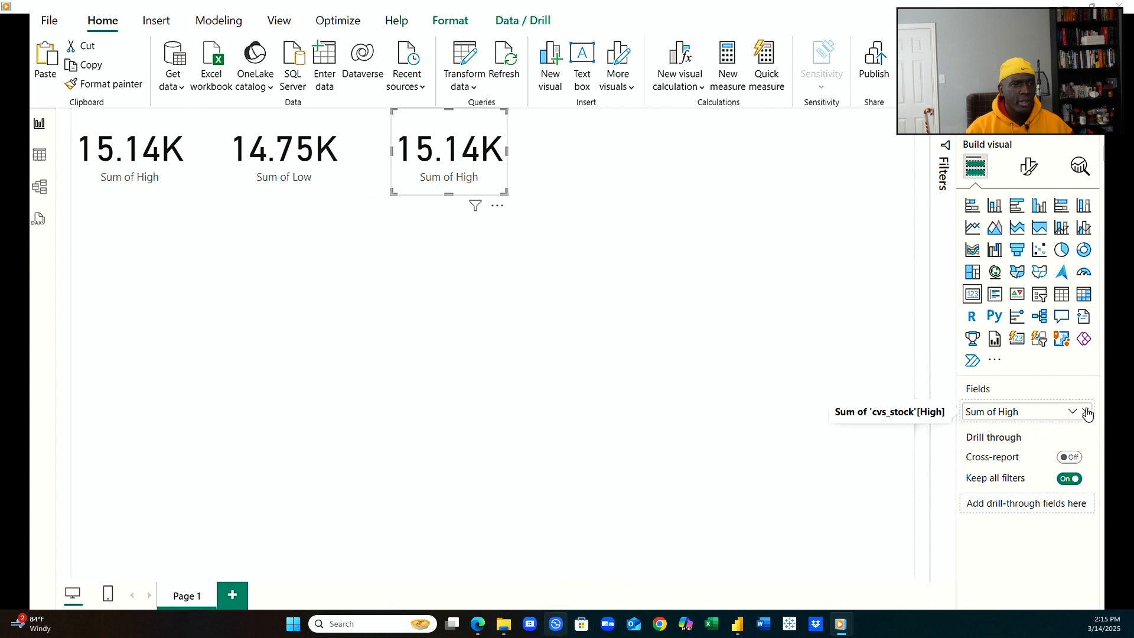
left_click(1087, 413)
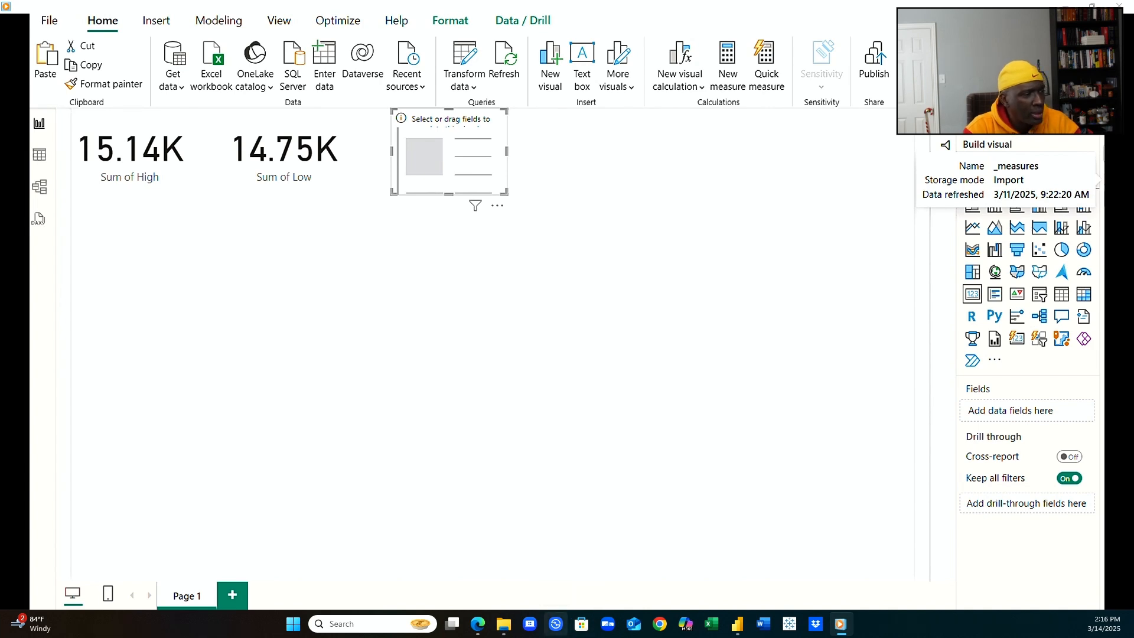
left_click_drag(1113, 203, 470, 163)
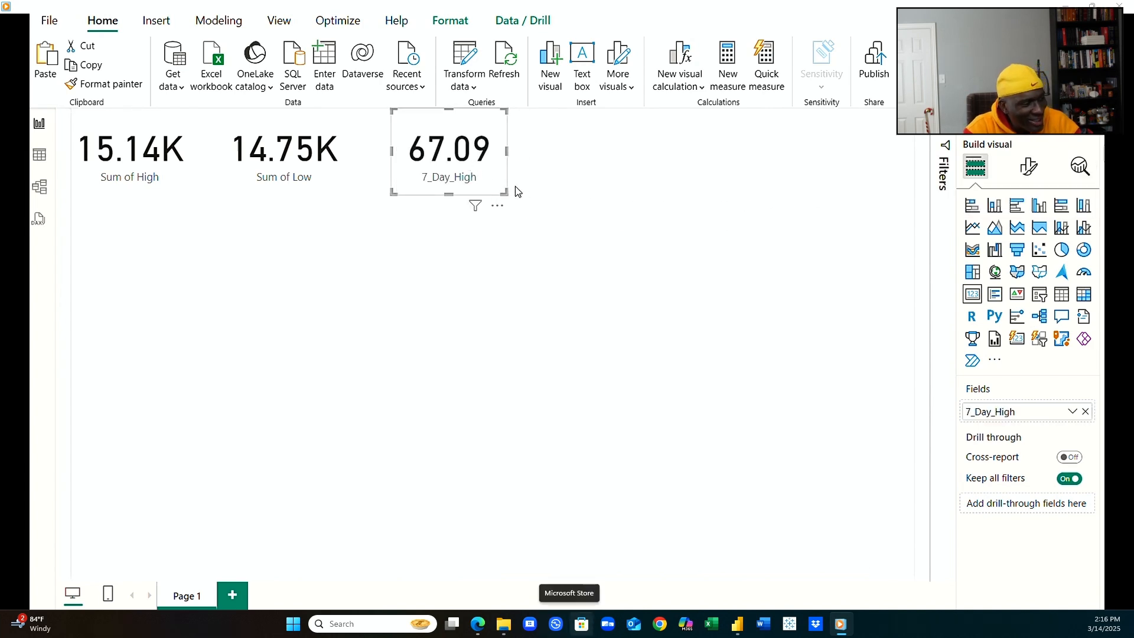
left_click(545, 192)
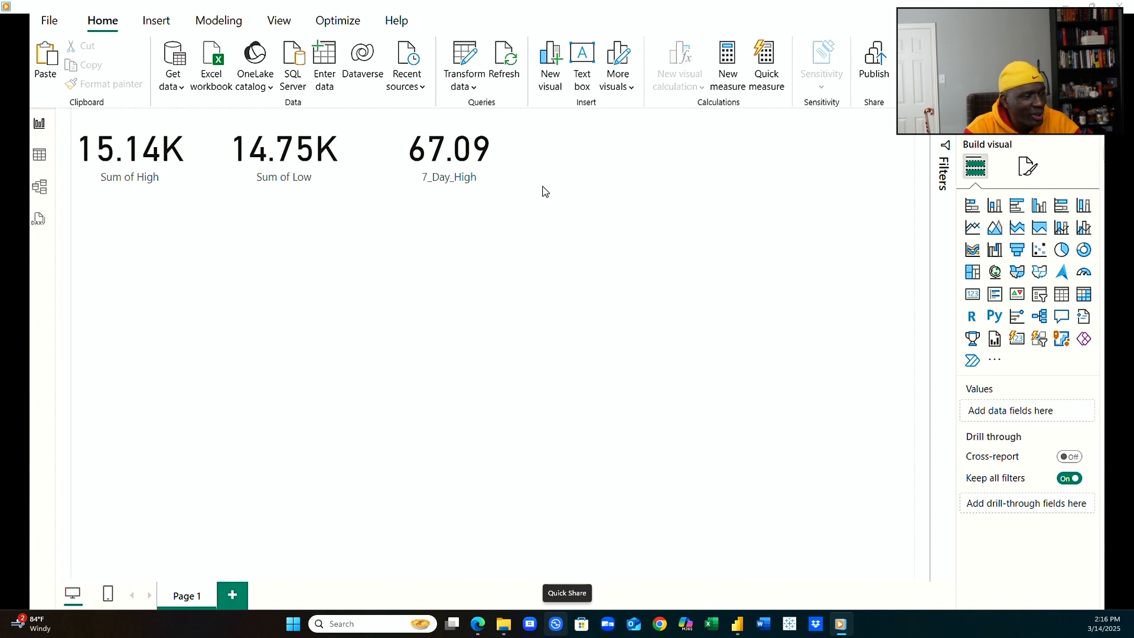
Review the 7_Day_High measure's DAX formula in the _measures table against the cvs_stock data.
left_click(483, 162)
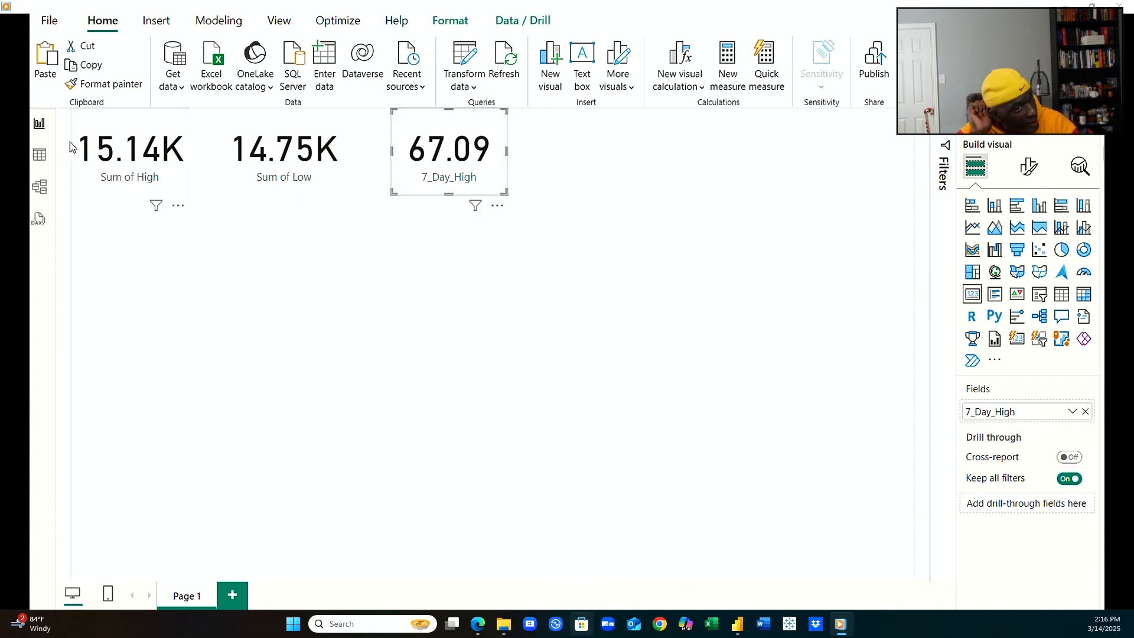
left_click(39, 155)
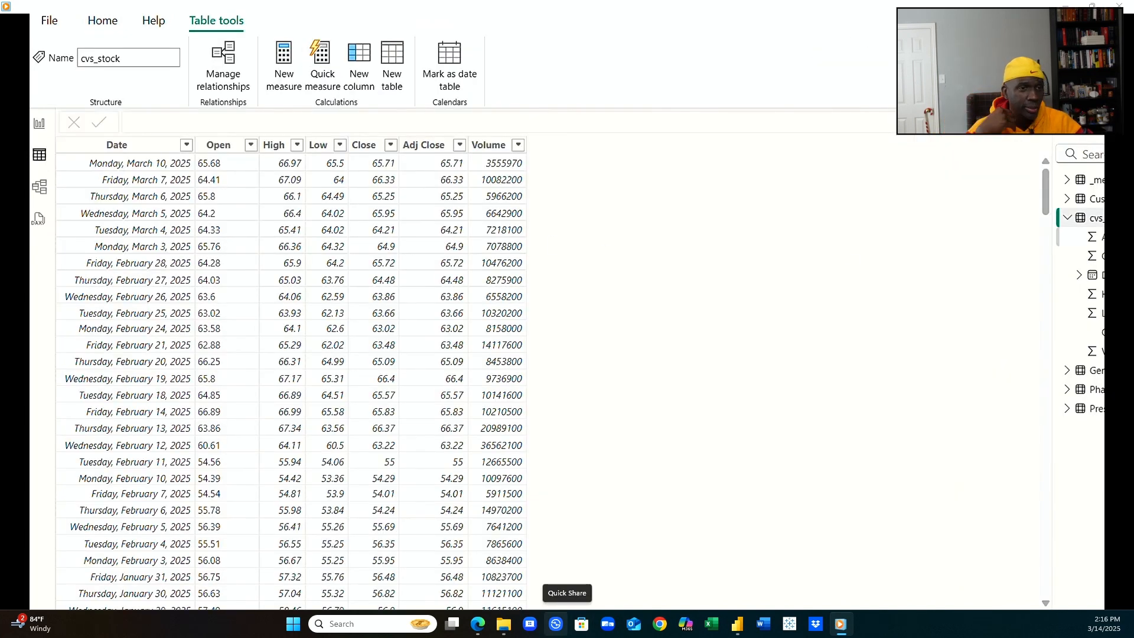
left_click(1069, 180)
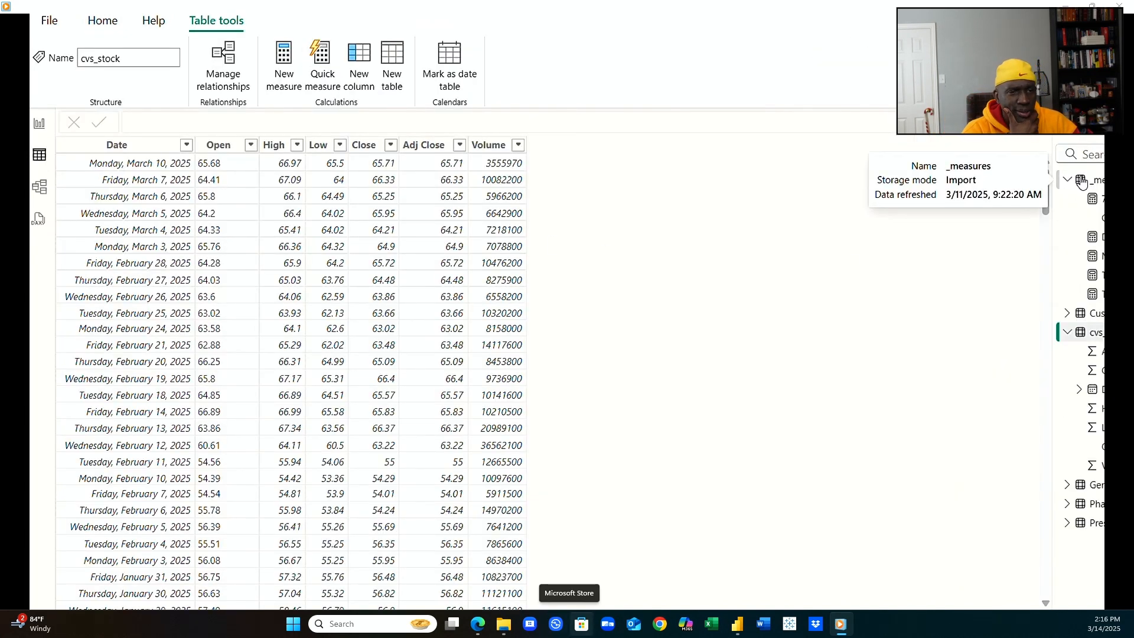
left_click(1094, 199)
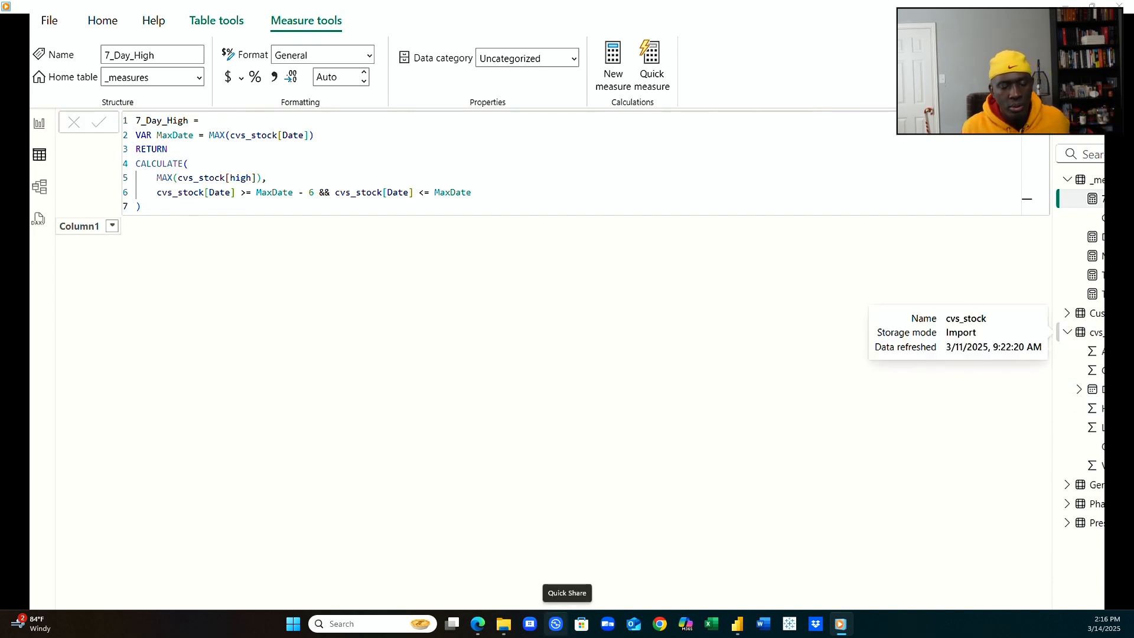
left_click(1096, 333)
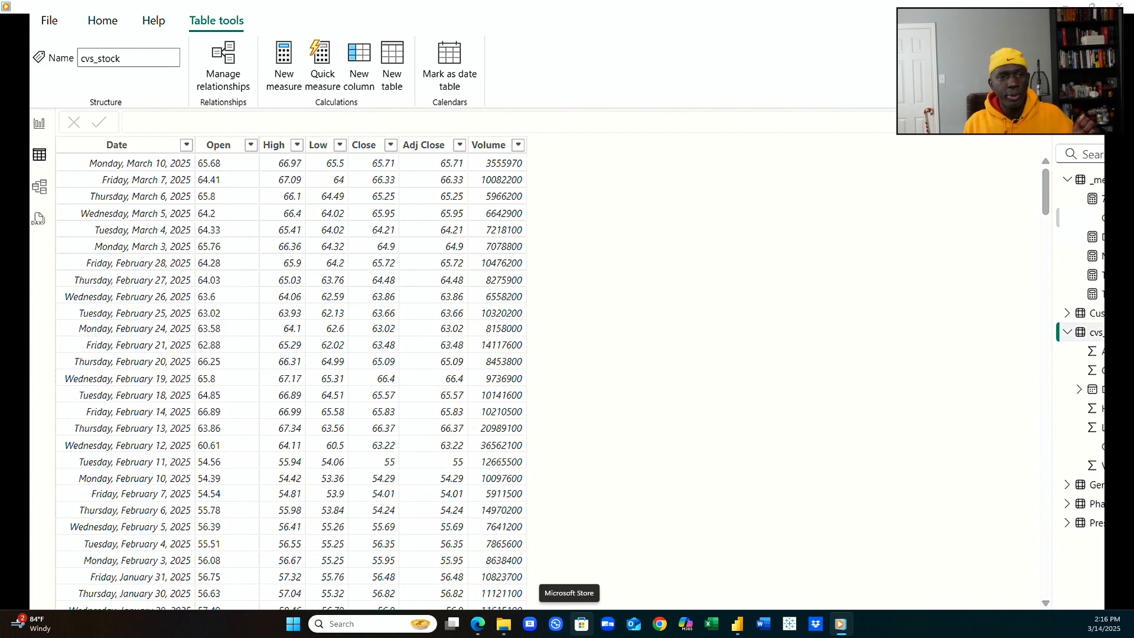
Recheck the 7_Day_High measure's formula and return to the report page.
left_click(1096, 199)
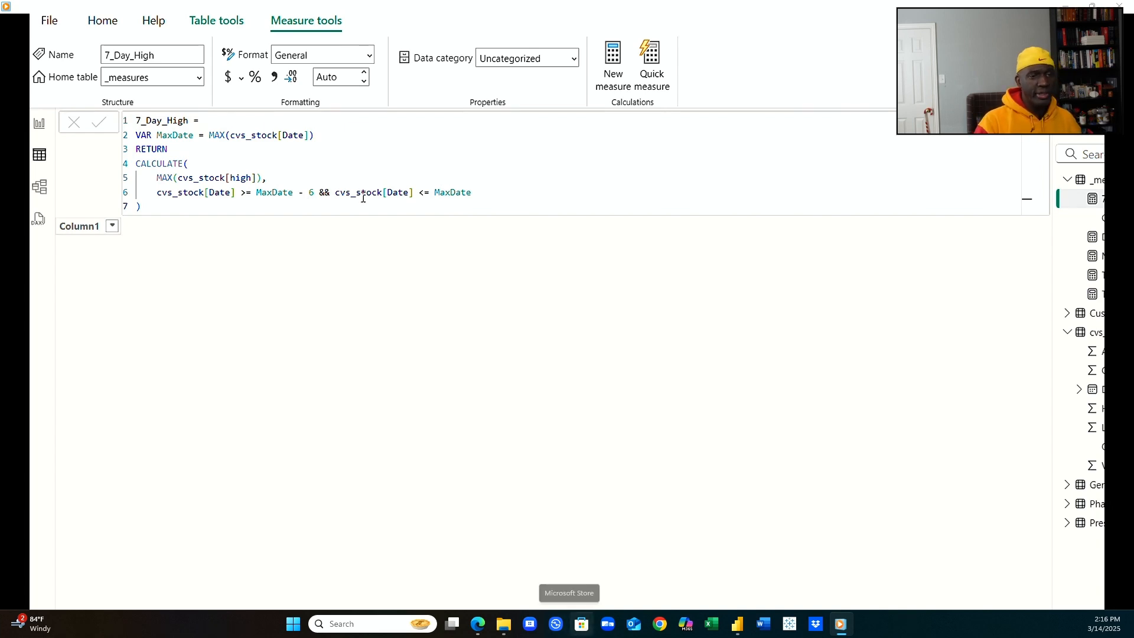
left_click(40, 124)
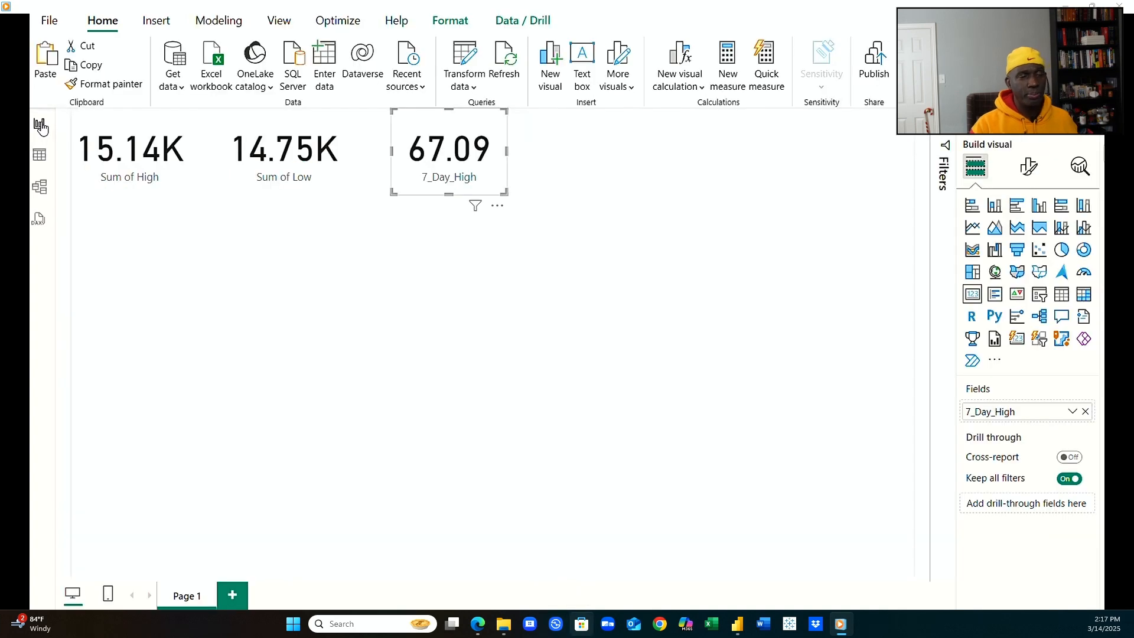
left_click(467, 316)
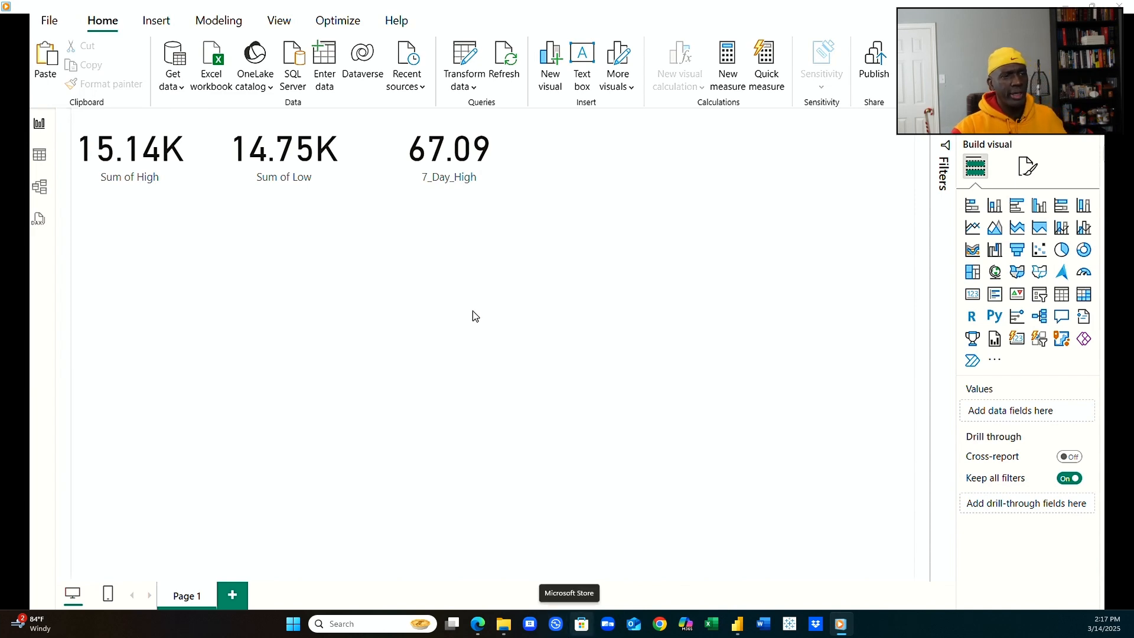
Reorder the table's columns so Sum of High and Sum of Low follow Open, and add Volume from cvs_stock as the last column.
mouse_move(908, 518)
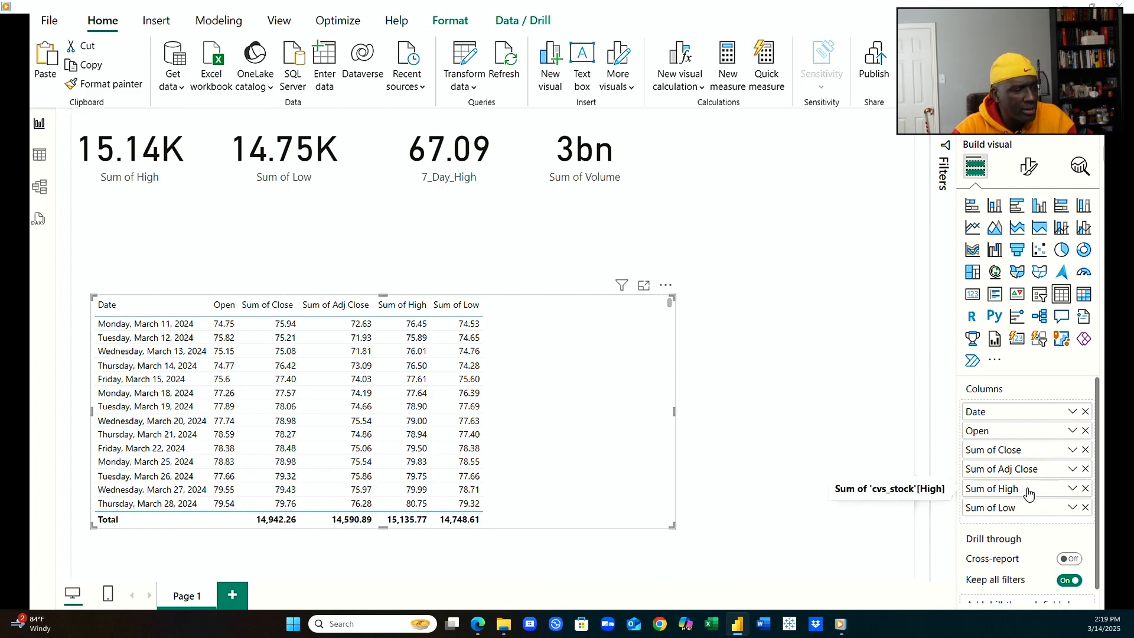
left_click(45, 158)
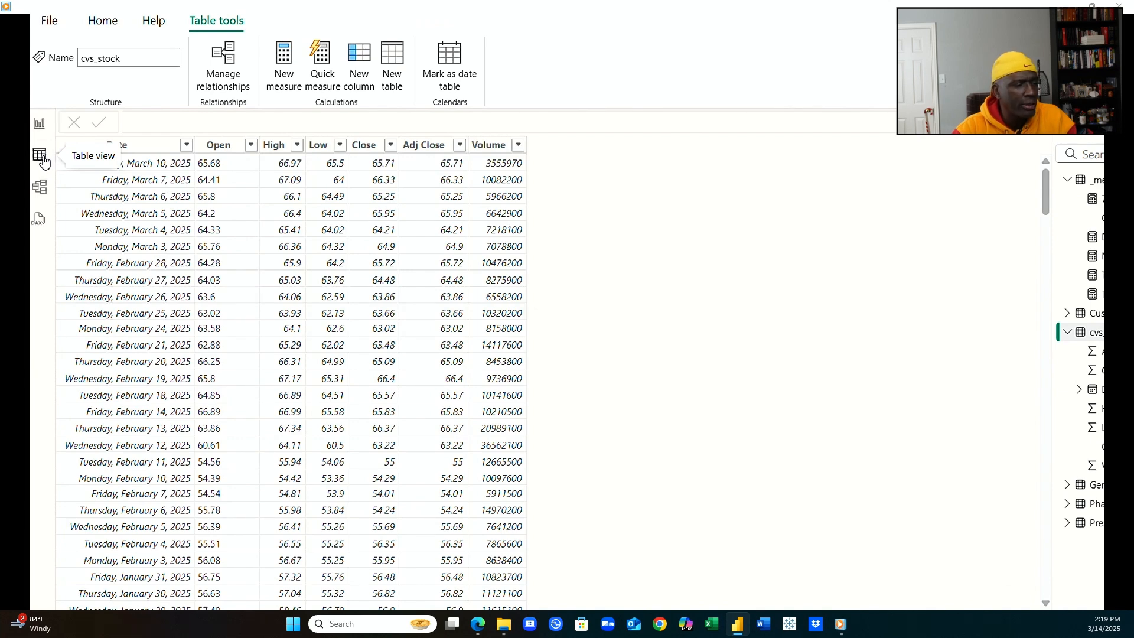
left_click(41, 124)
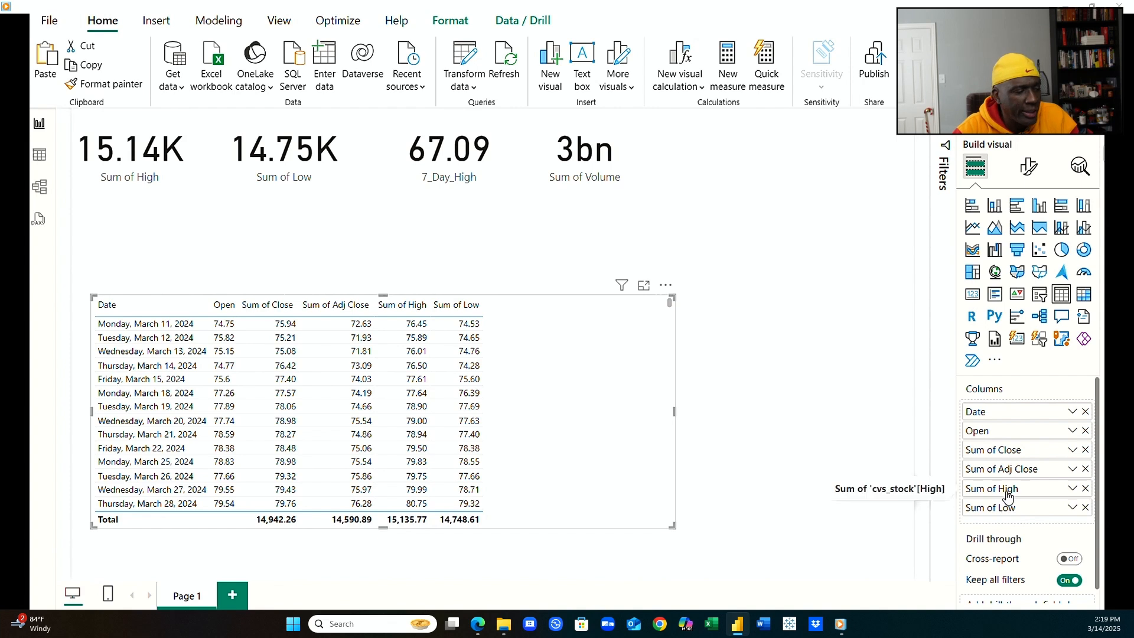
left_click_drag(1007, 490, 1010, 448)
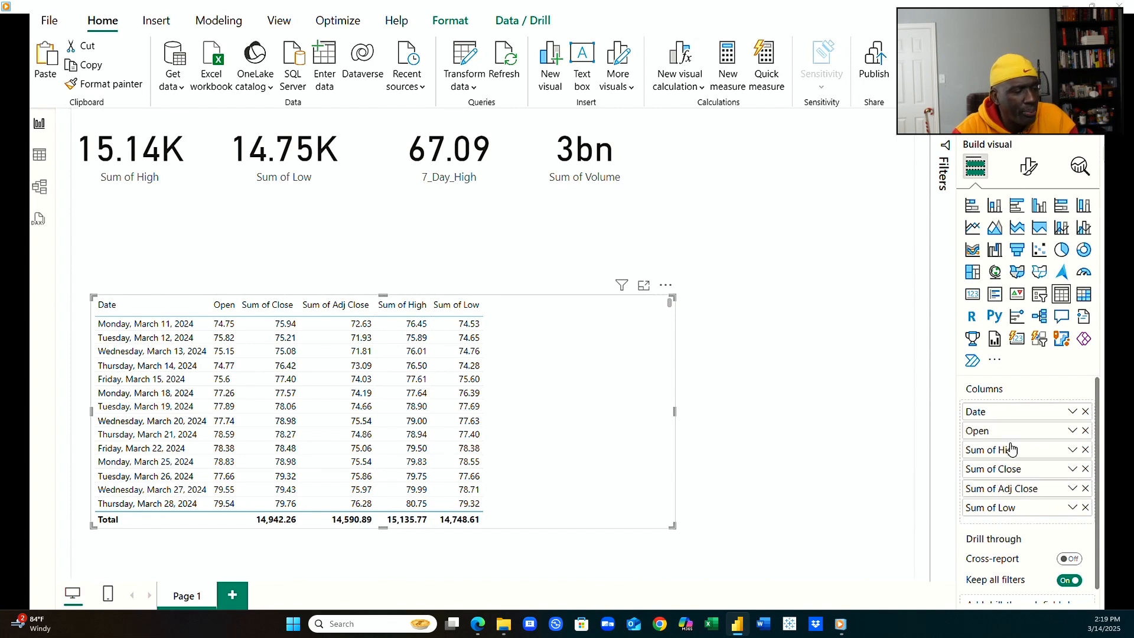
left_click_drag(1005, 508, 1014, 462)
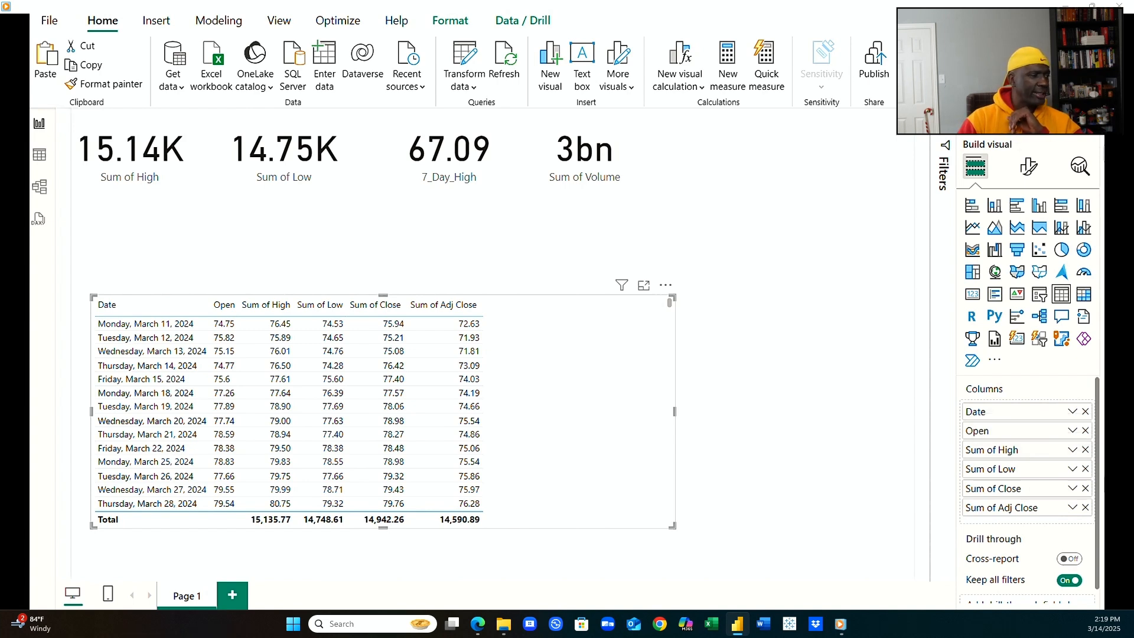
left_click_drag(1113, 489, 1063, 522)
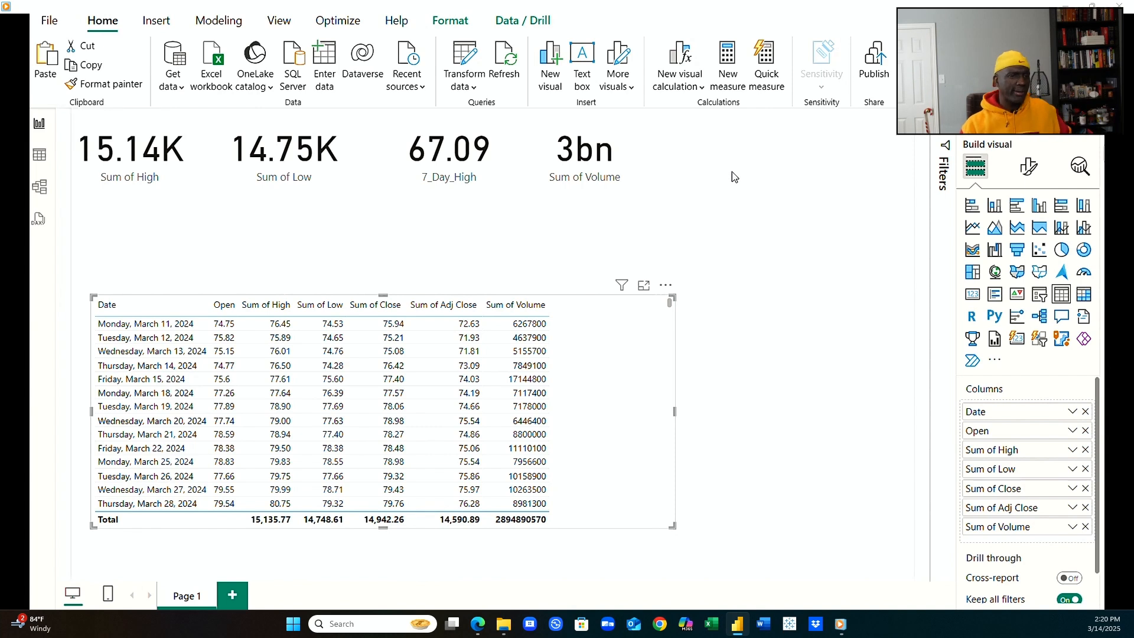
Rearrange the cards as Sum of High, Sum of Low, Sum of Volume, 7_Day_High, shifted right to leave room for another card before them.
left_click(500, 169)
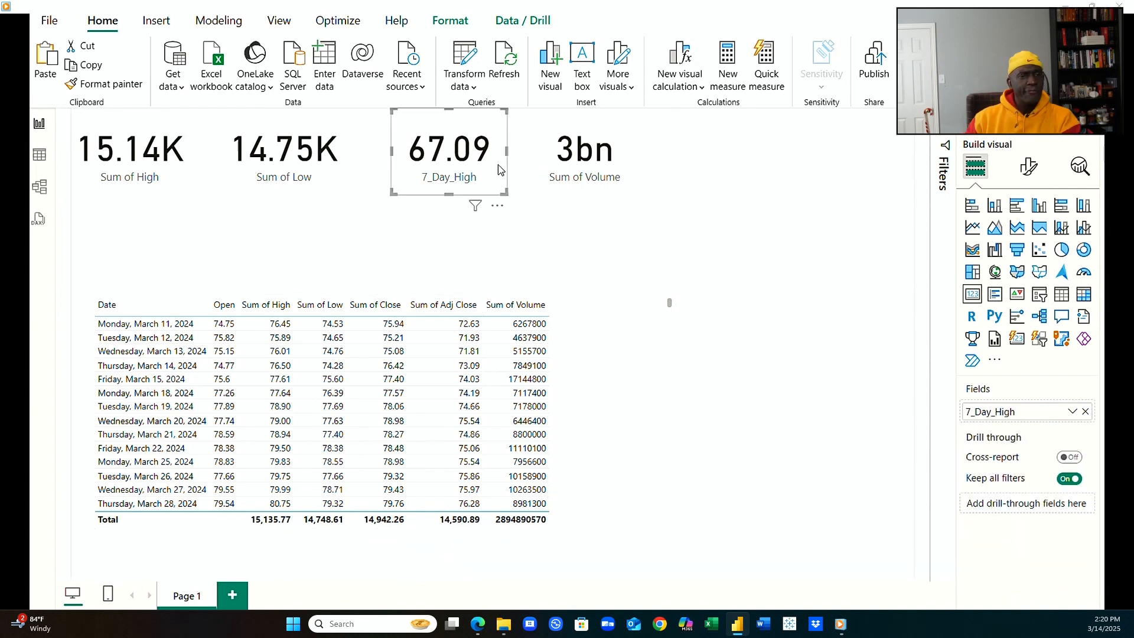
left_click_drag(499, 169, 774, 180)
left_click_drag(628, 181, 504, 189)
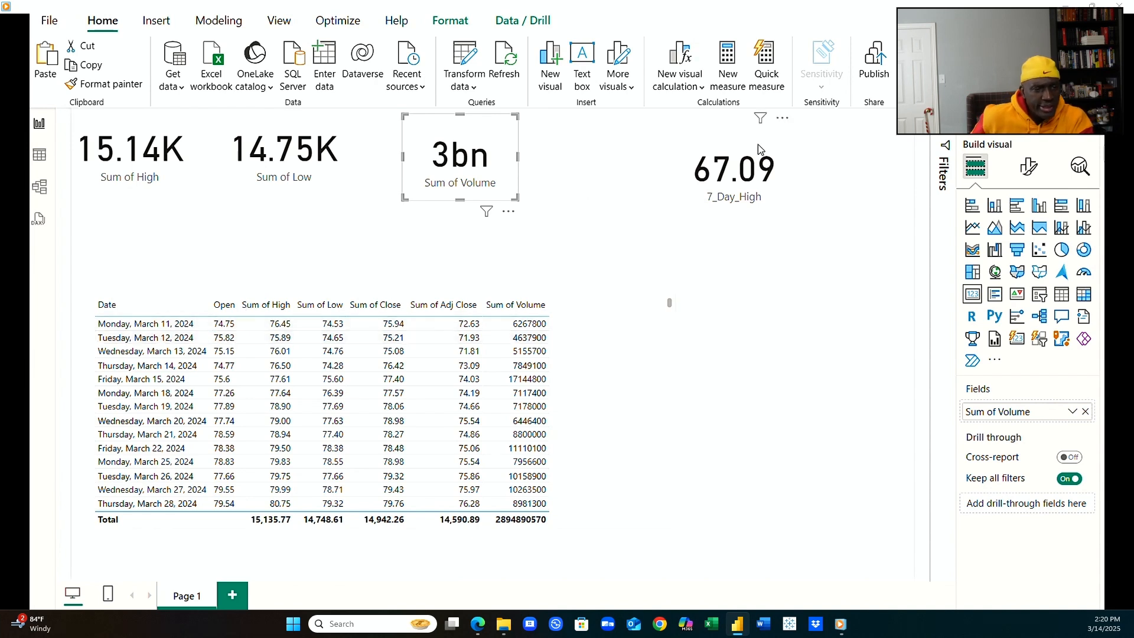
left_click_drag(757, 144, 861, 144)
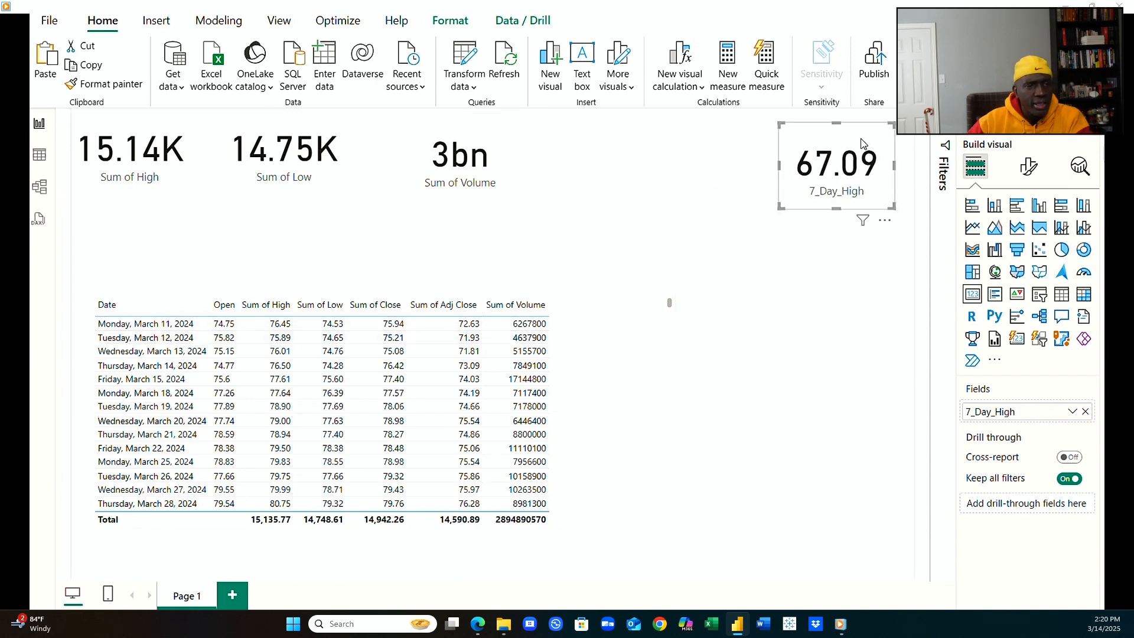
left_click_drag(477, 143, 685, 157)
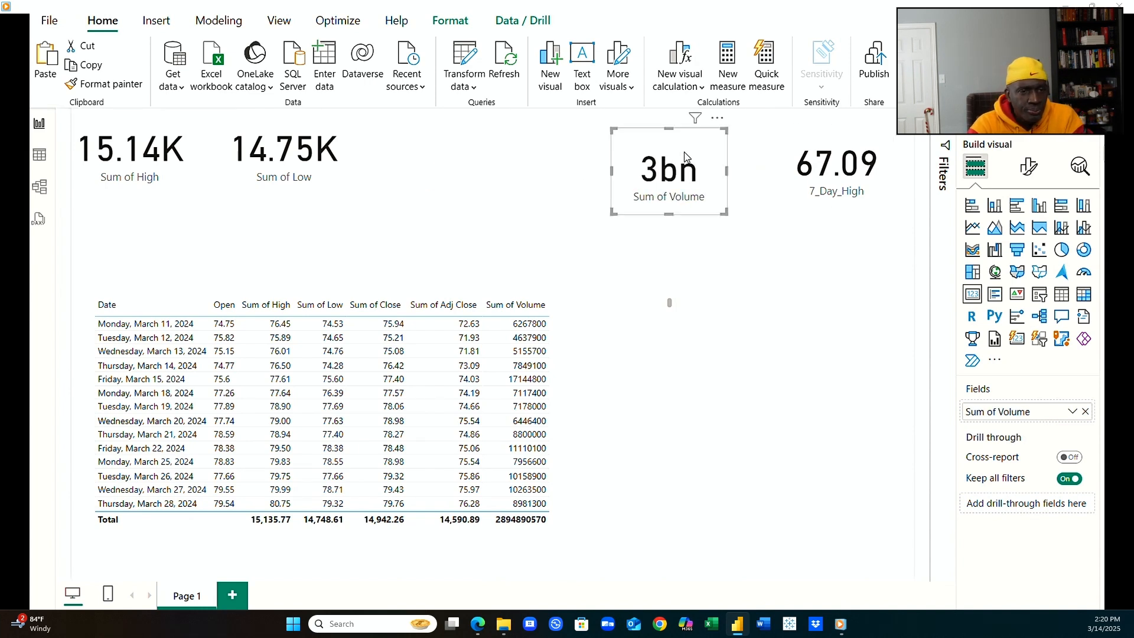
left_click_drag(328, 144, 578, 156)
left_click_drag(180, 148, 413, 156)
Paste another Sum of High card into the free space before the existing cards and replace its field with Open from cvs_stock.
left_click(220, 179)
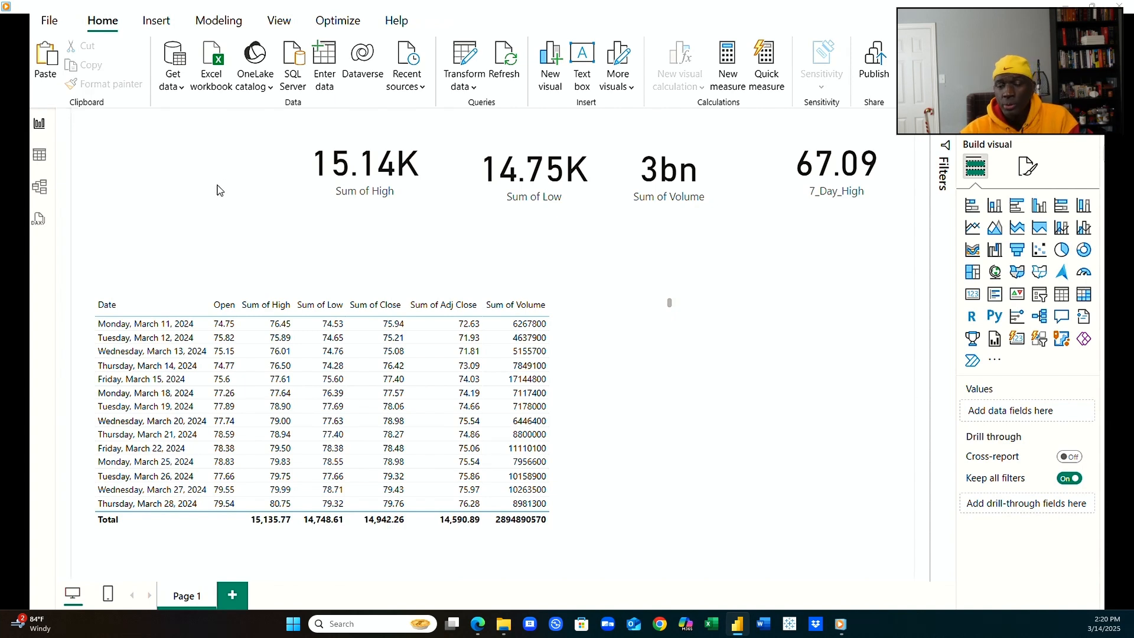
key("ctrl+v")
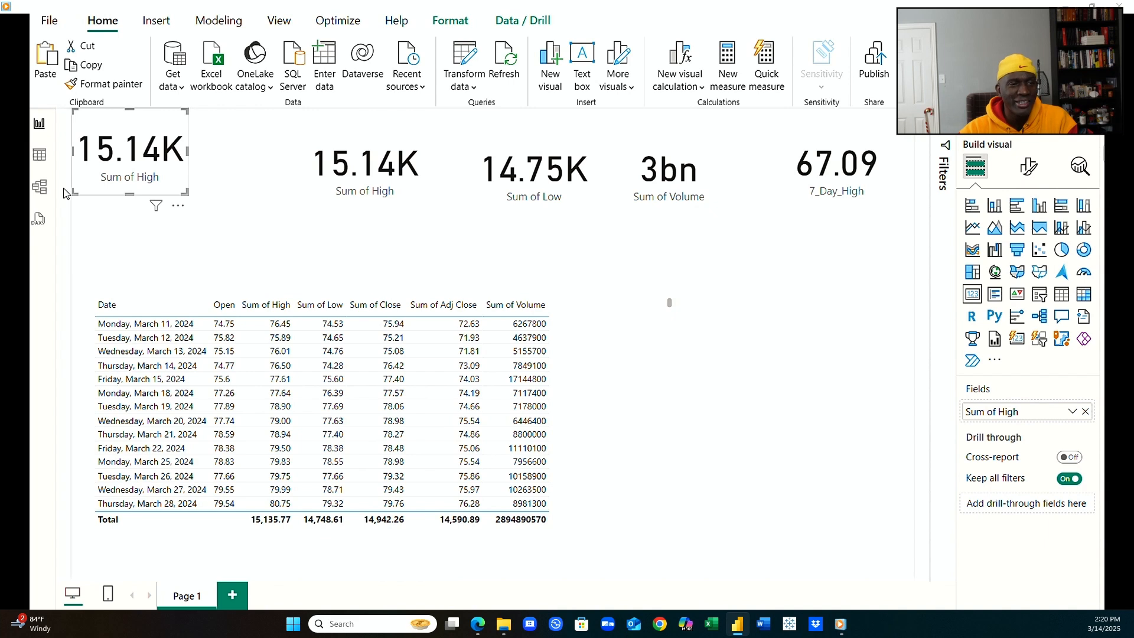
left_click_drag(141, 132, 166, 151)
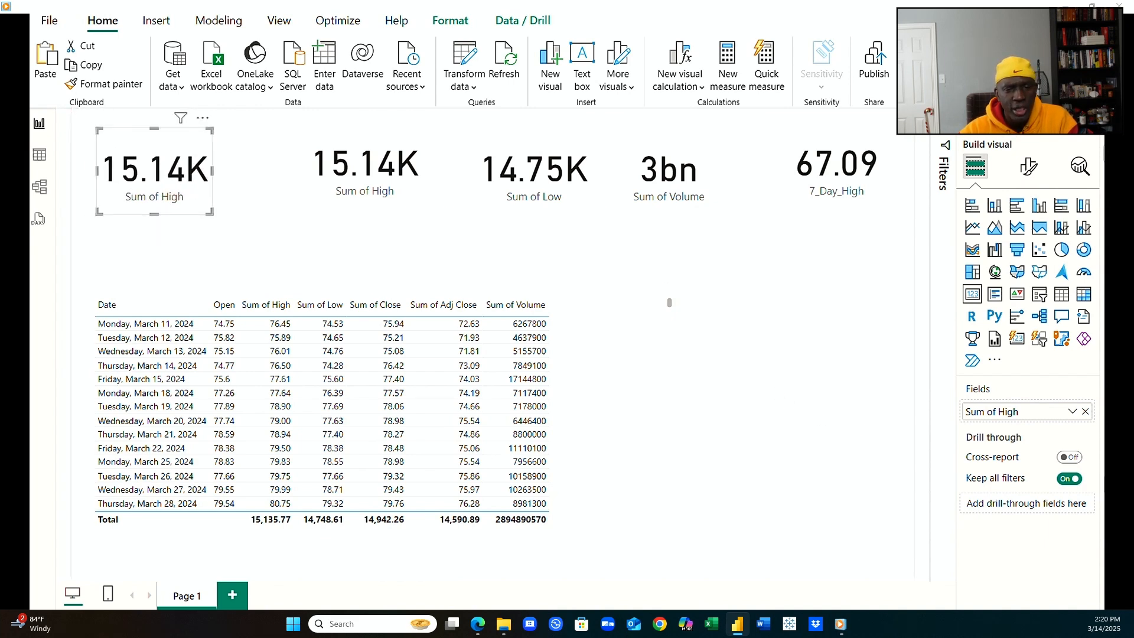
left_click(1086, 411)
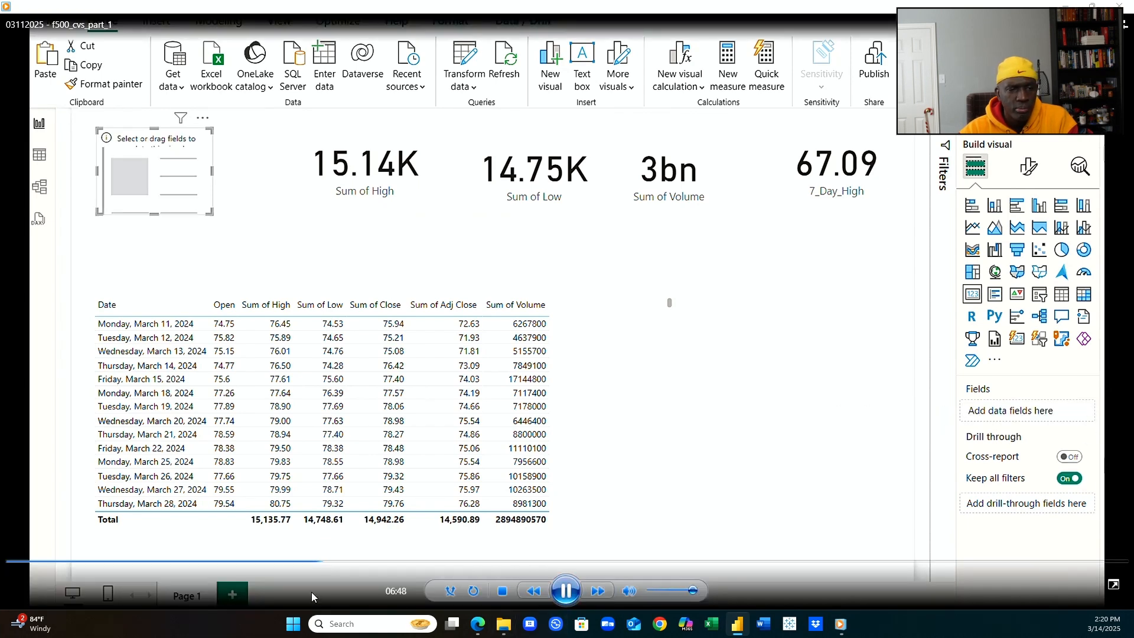
left_click_drag(1102, 462, 1038, 422)
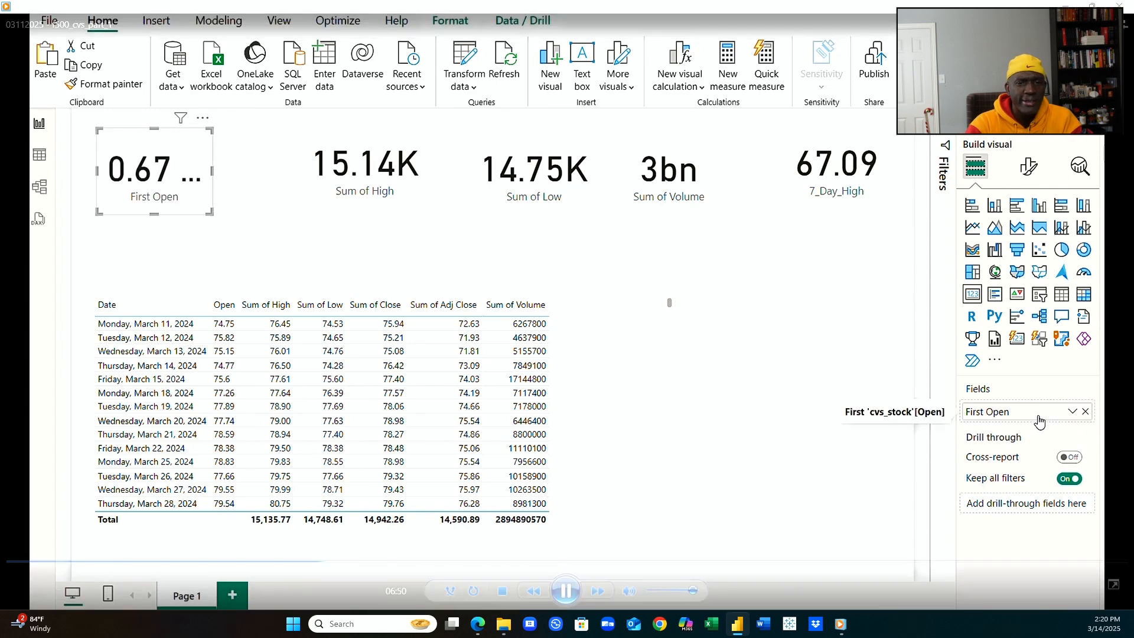
Widen the First Open card until it nearly reaches the Sum of High card, and check the cvs_stock data.
left_click_drag(212, 171, 286, 179)
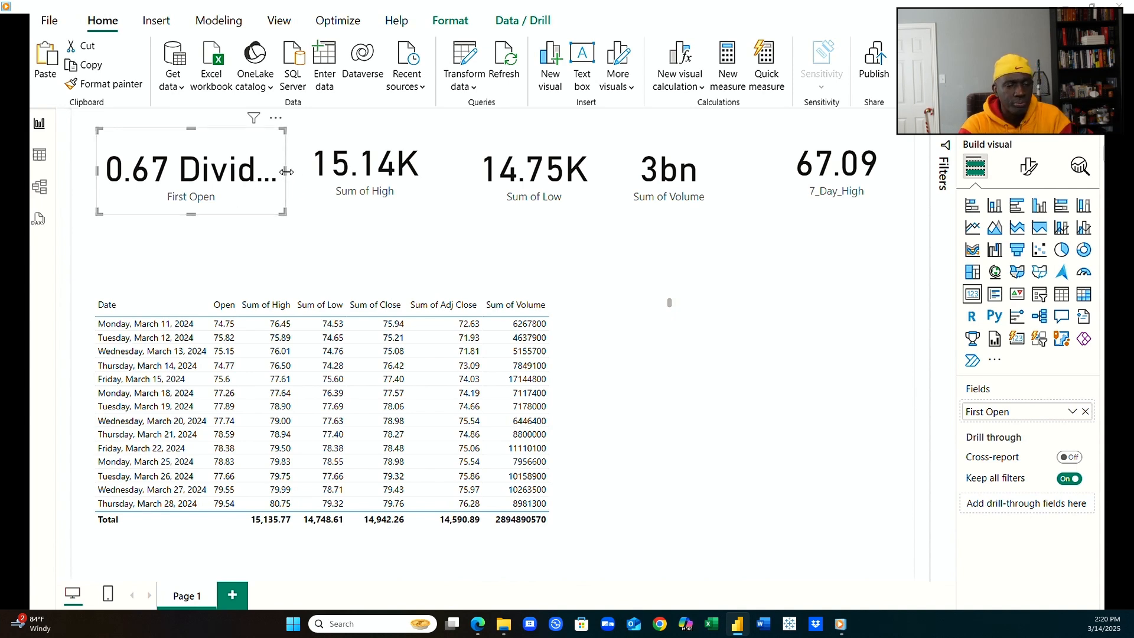
mouse_move(285, 171)
left_mouse_down()
mouse_move(405, 174)
mouse_move(276, 188)
left_mouse_up()
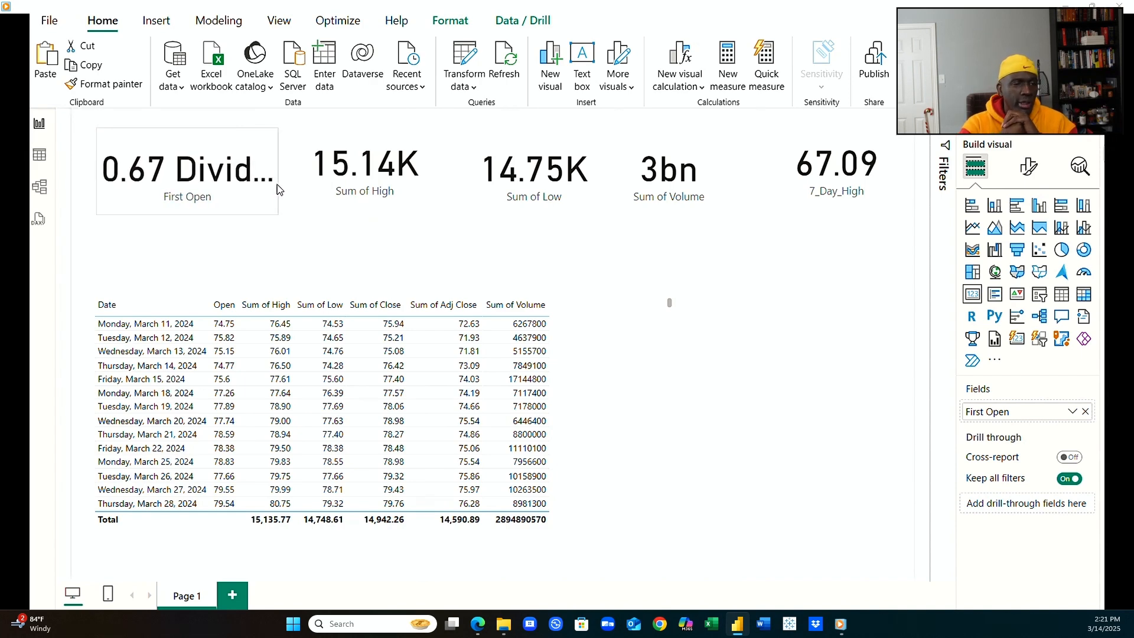
left_click(40, 154)
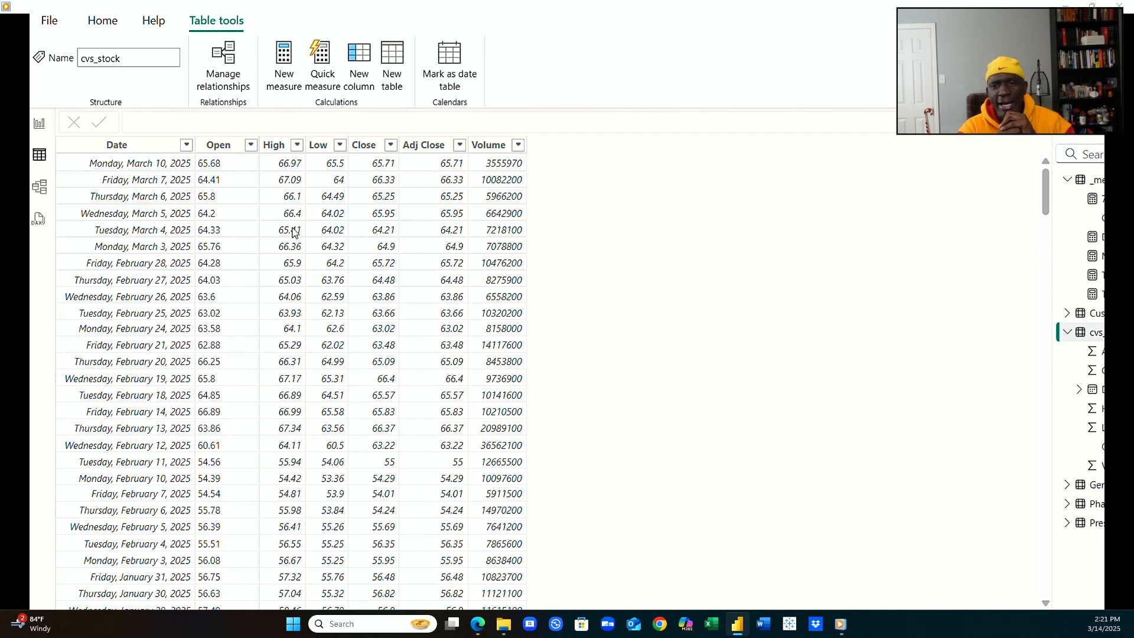
left_click(39, 123)
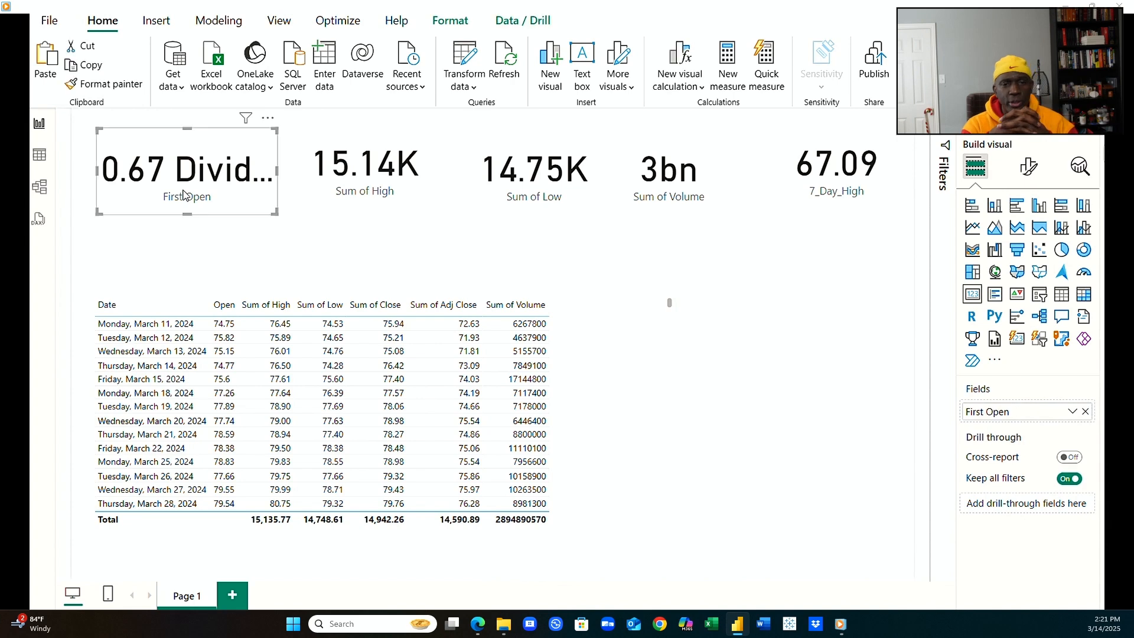
Add a new card showing First Open in the empty area beside the table, and open its field's aggregation options.
left_click(738, 295)
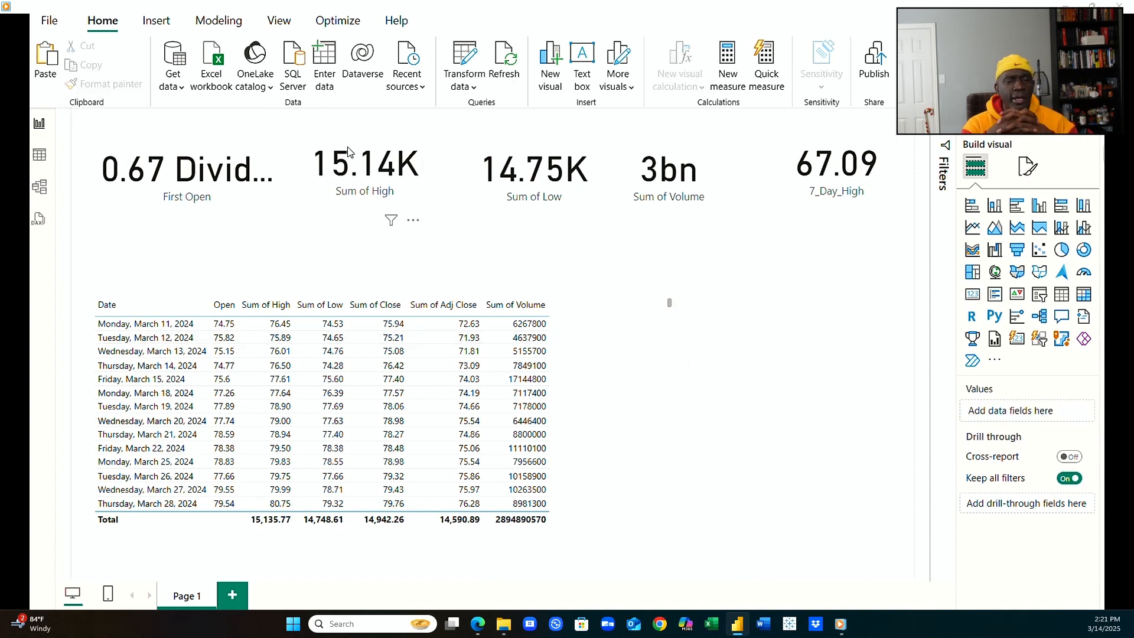
left_click(973, 296)
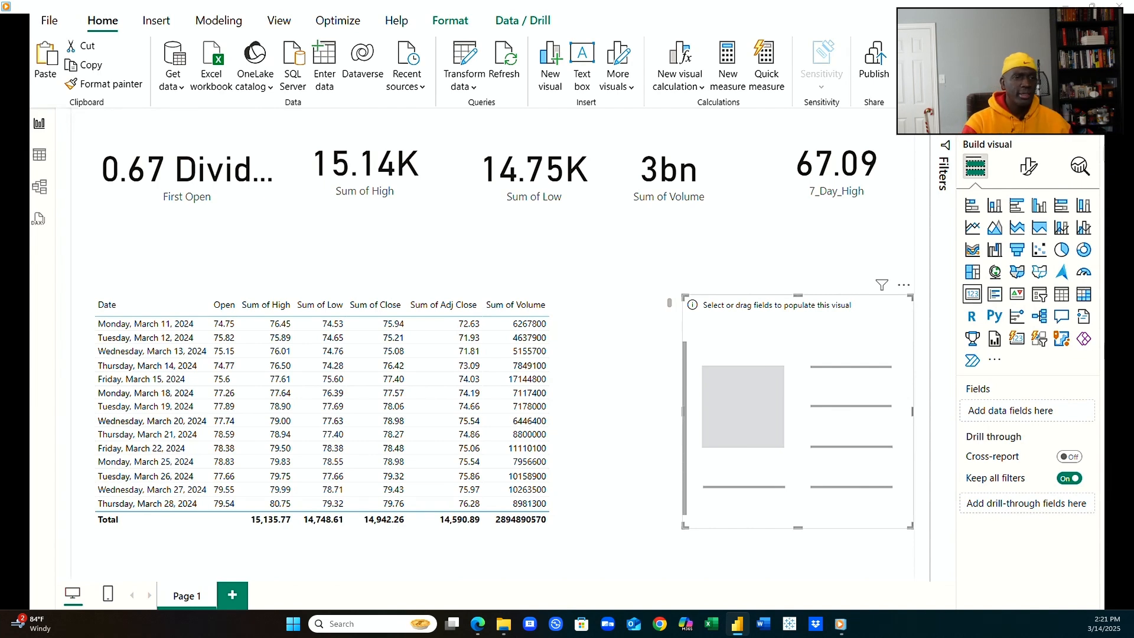
left_click_drag(1103, 485, 853, 425)
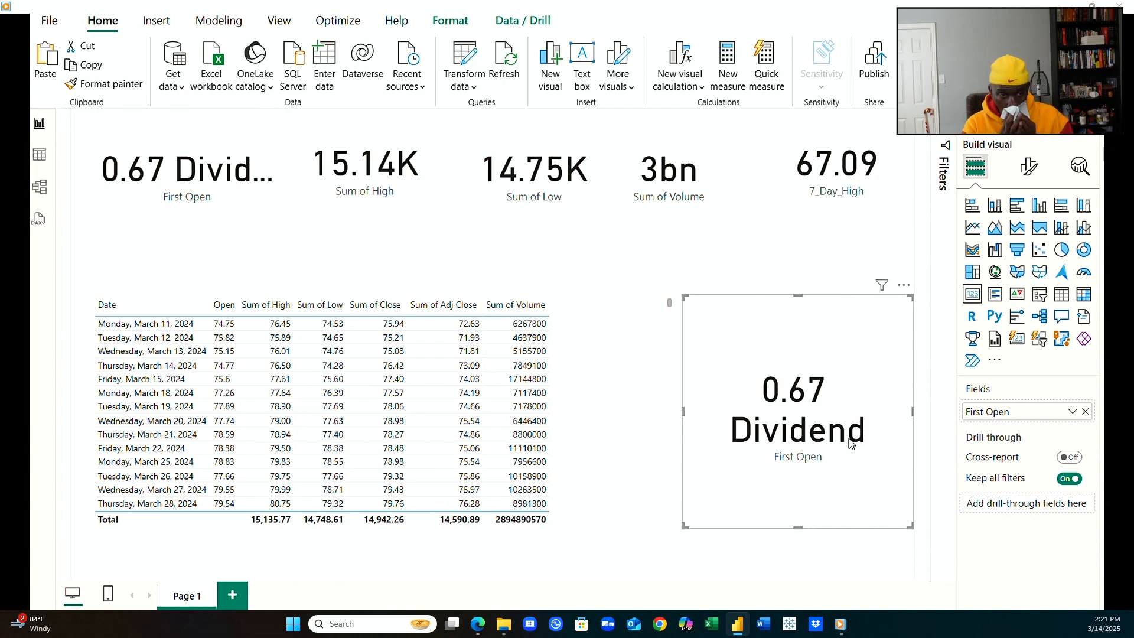
left_click(1072, 412)
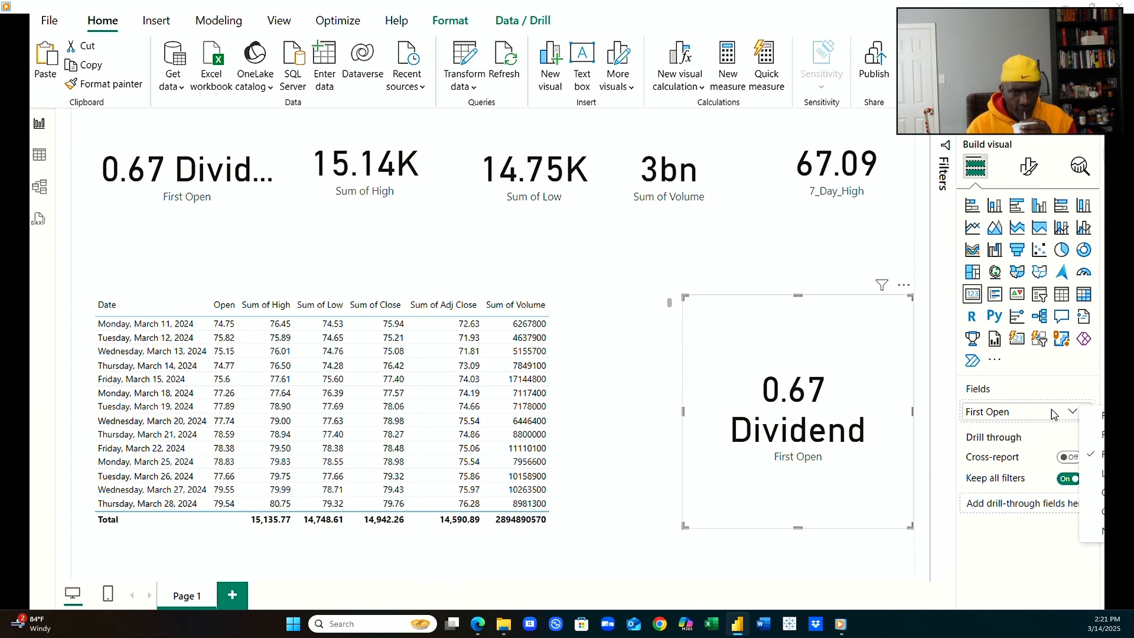
Increase the height of the First Open card in the card row so its text fits on two lines.
left_click(199, 157)
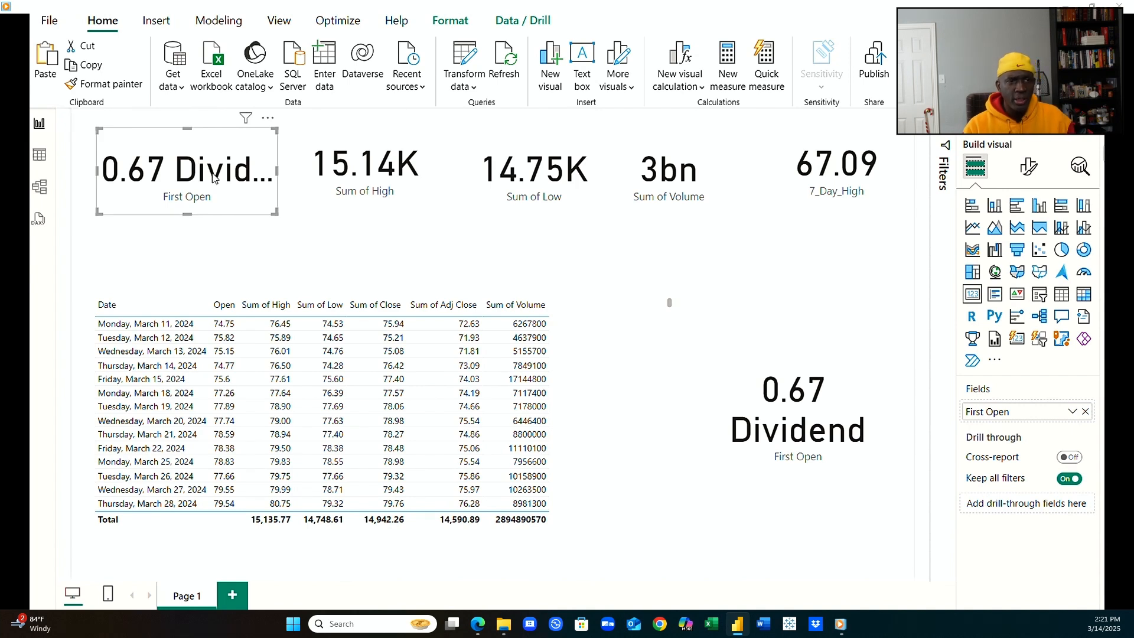
left_click(349, 176)
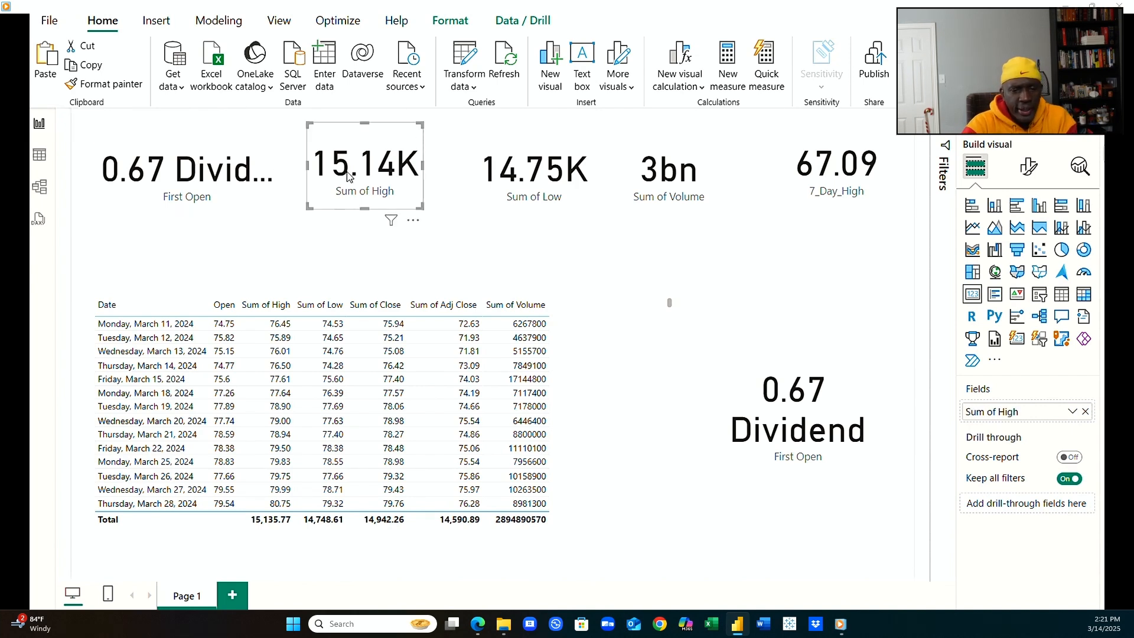
left_click(558, 174)
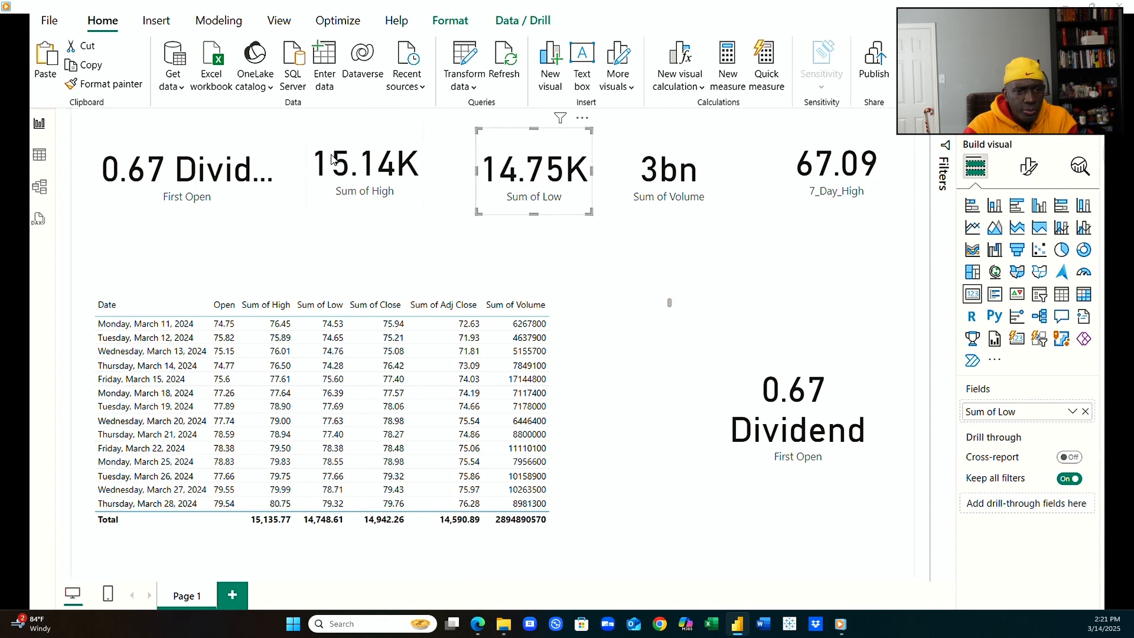
left_click(169, 179)
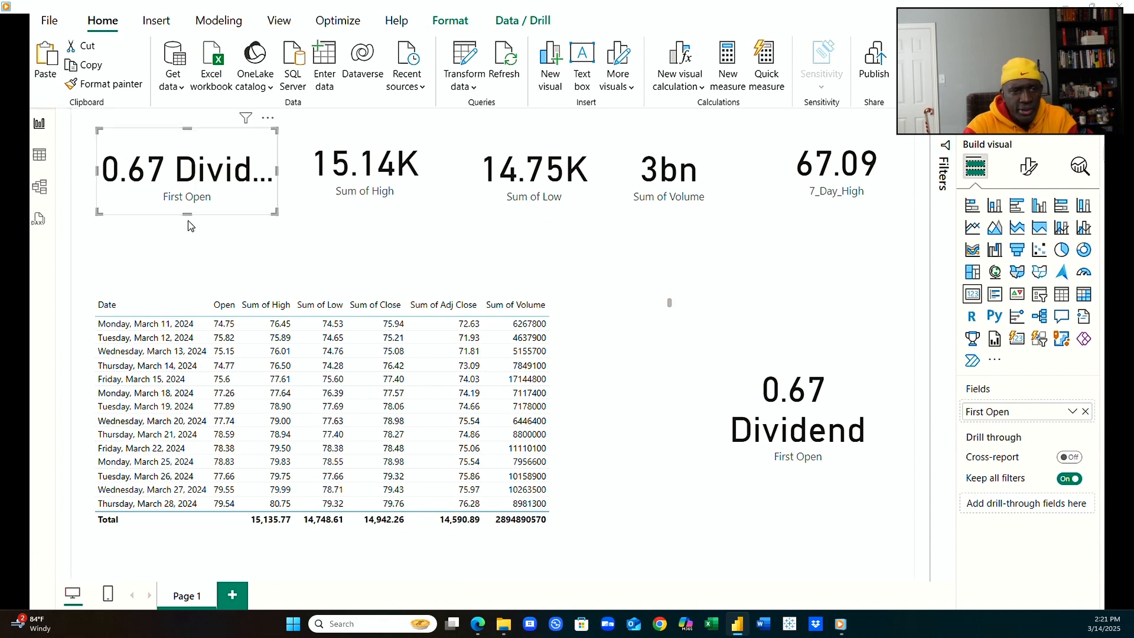
left_click_drag(190, 214, 187, 250)
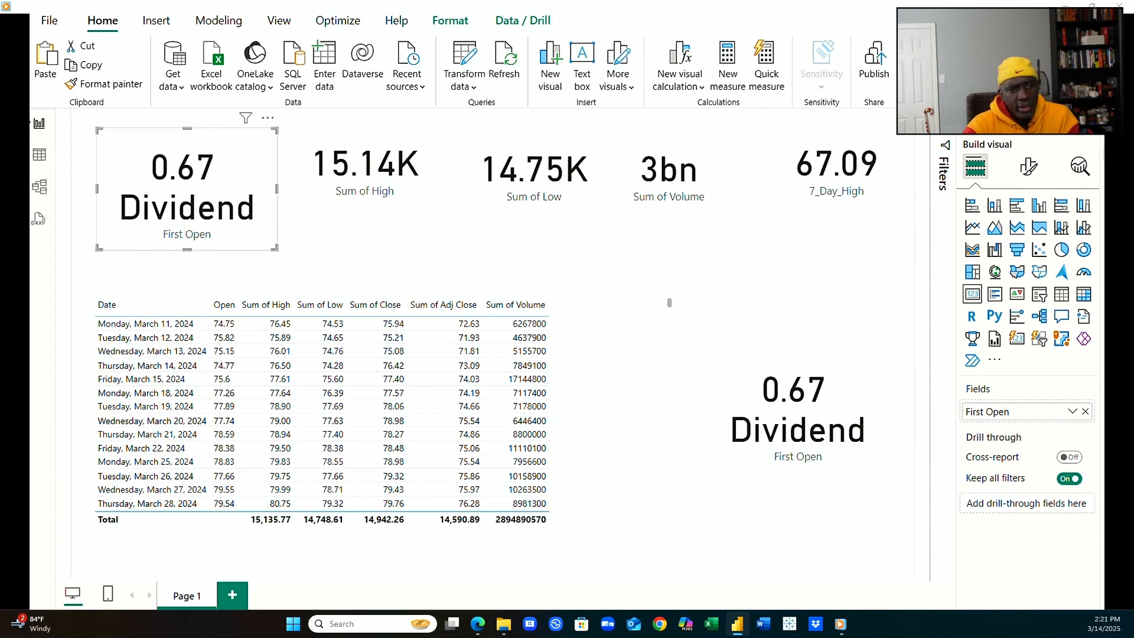
Examine the Open column's values and column properties in the cvs_stock table.
left_click(39, 156)
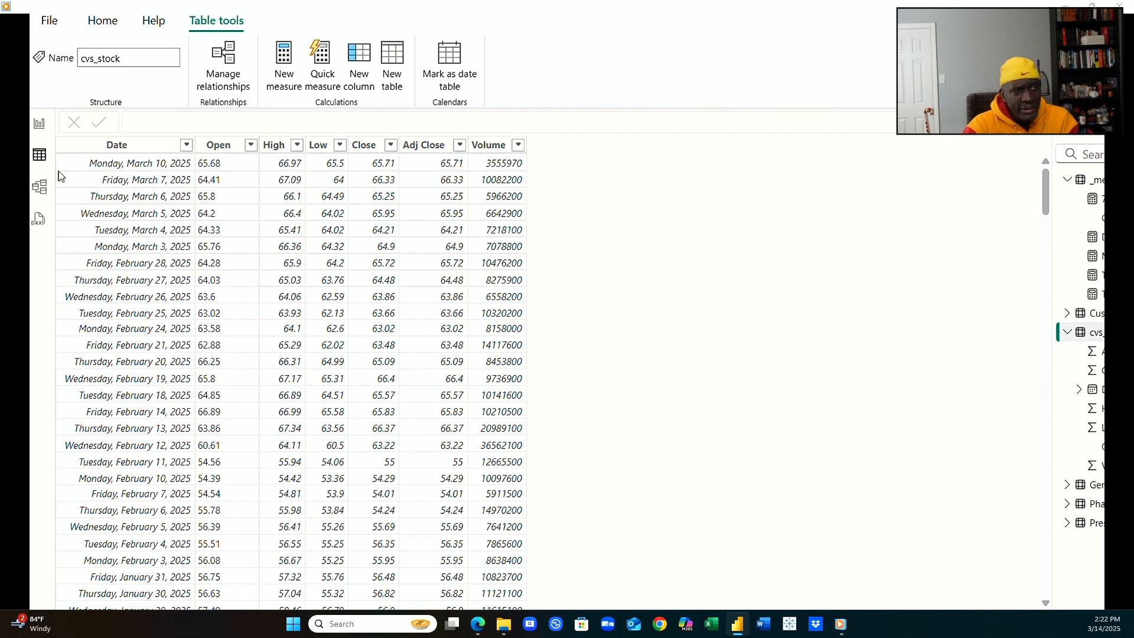
scroll(248, 473, "down", 6)
scroll(248, 474, "down", 8)
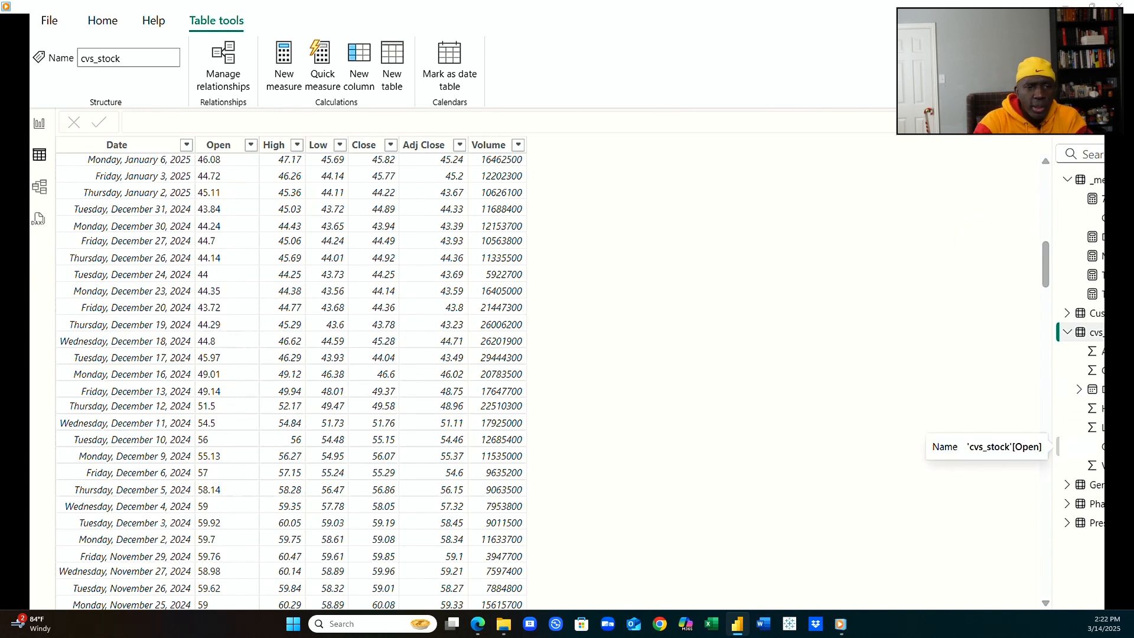
left_click(1102, 447)
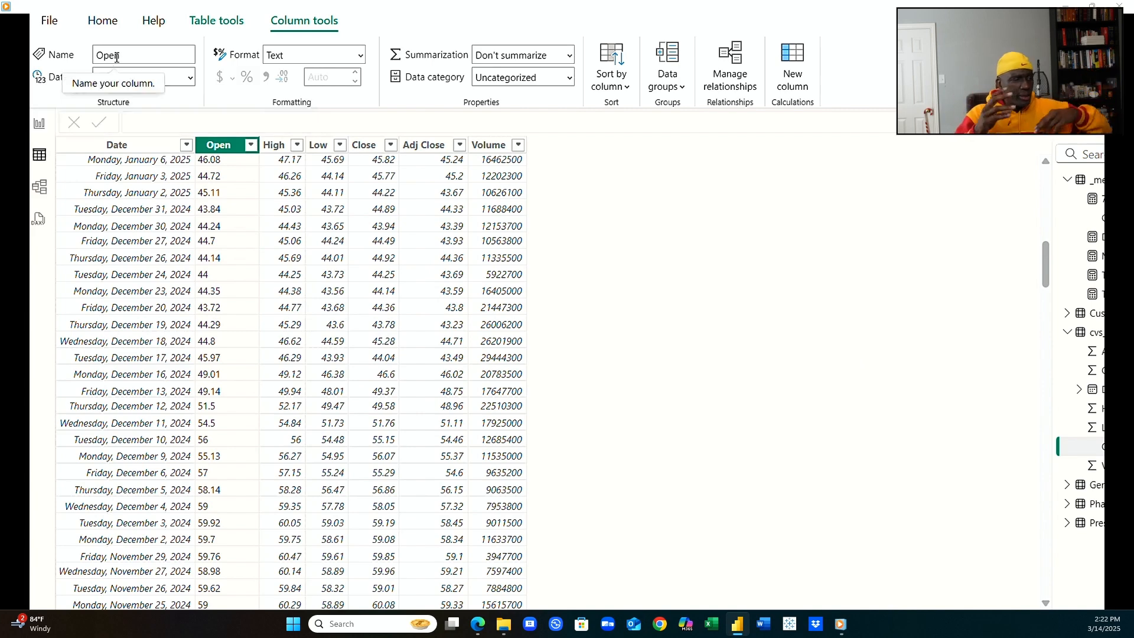
left_click(105, 25)
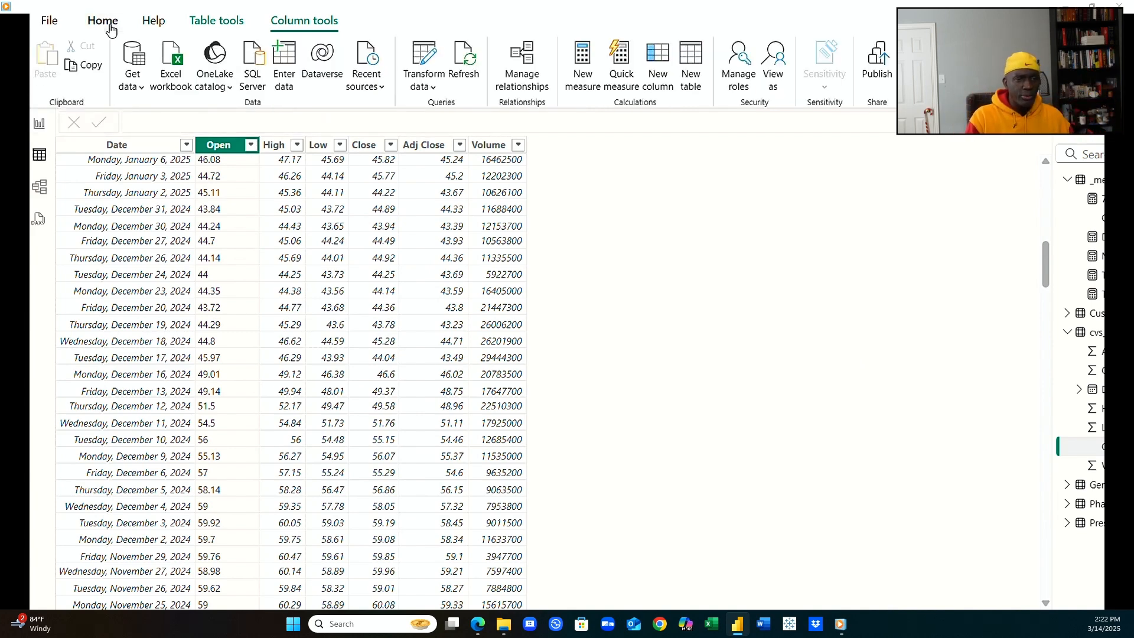
Check the cvs_stock, Generic_Drug_Dispensing_Rate and Customer_Adherence_Rate queries in Power Query, and close the editor with changes applied.
left_click(424, 89)
left_click(452, 113)
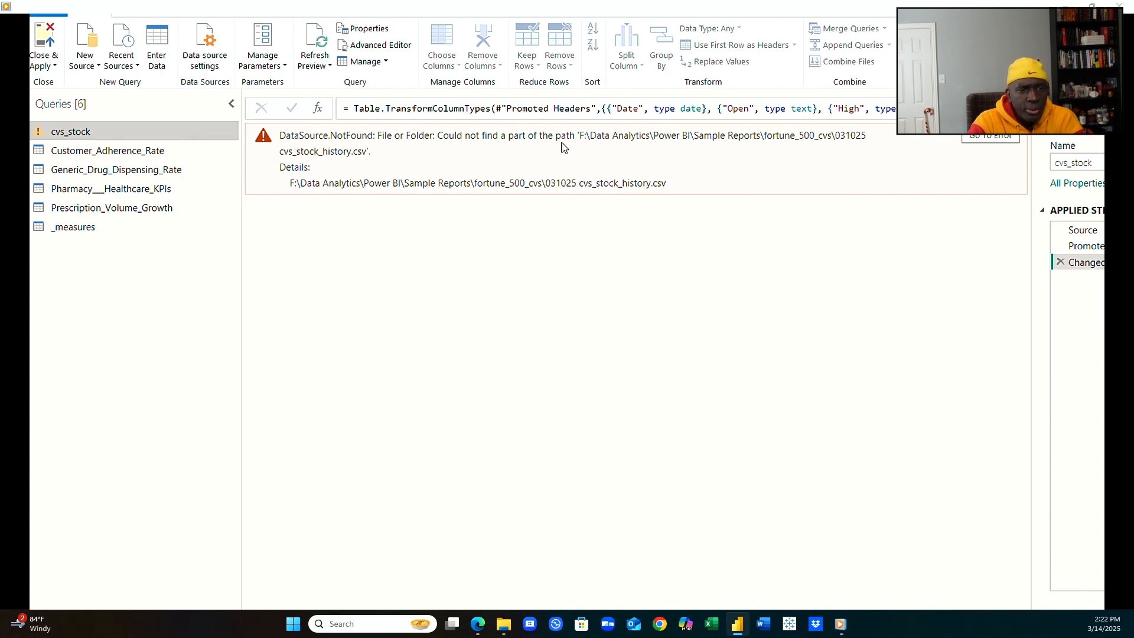
left_click(117, 166)
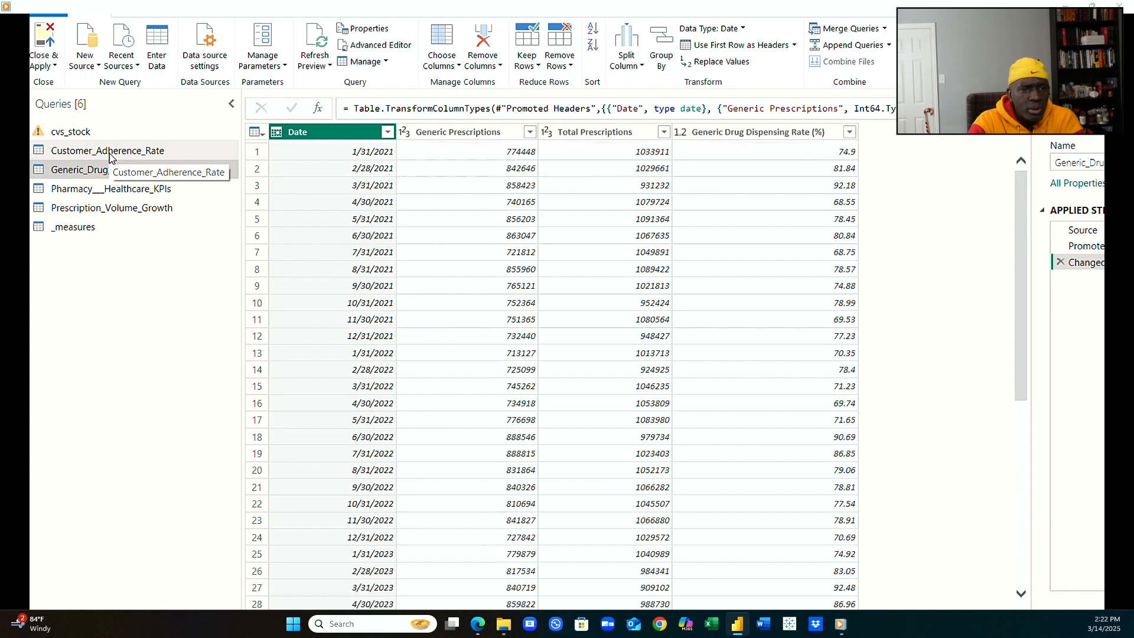
left_click(110, 155)
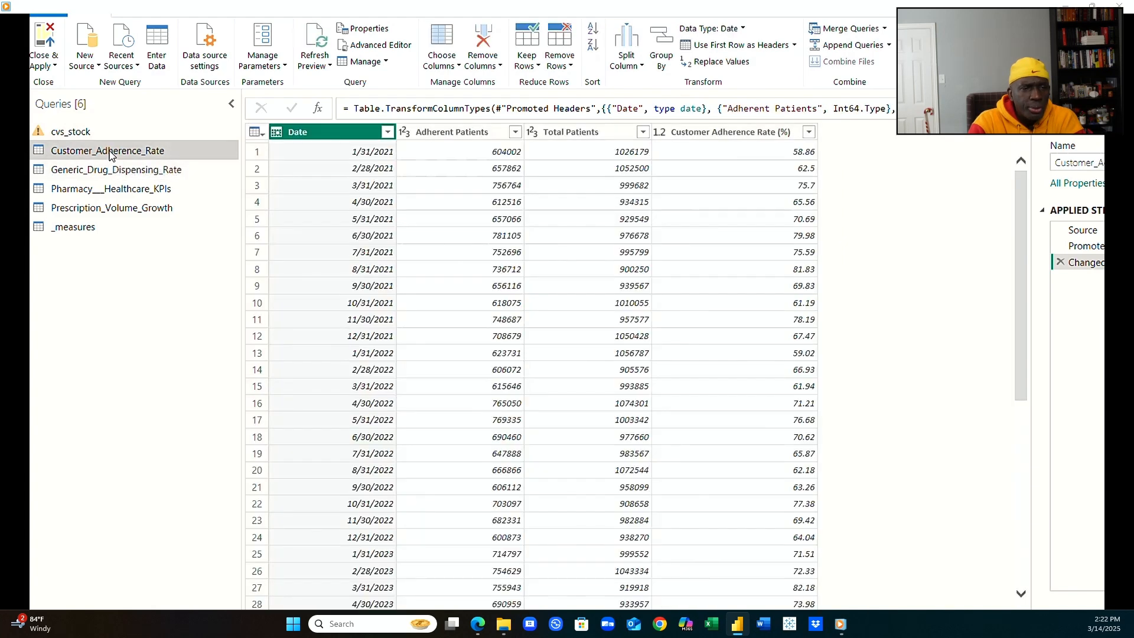
left_click(54, 66)
left_click(90, 16)
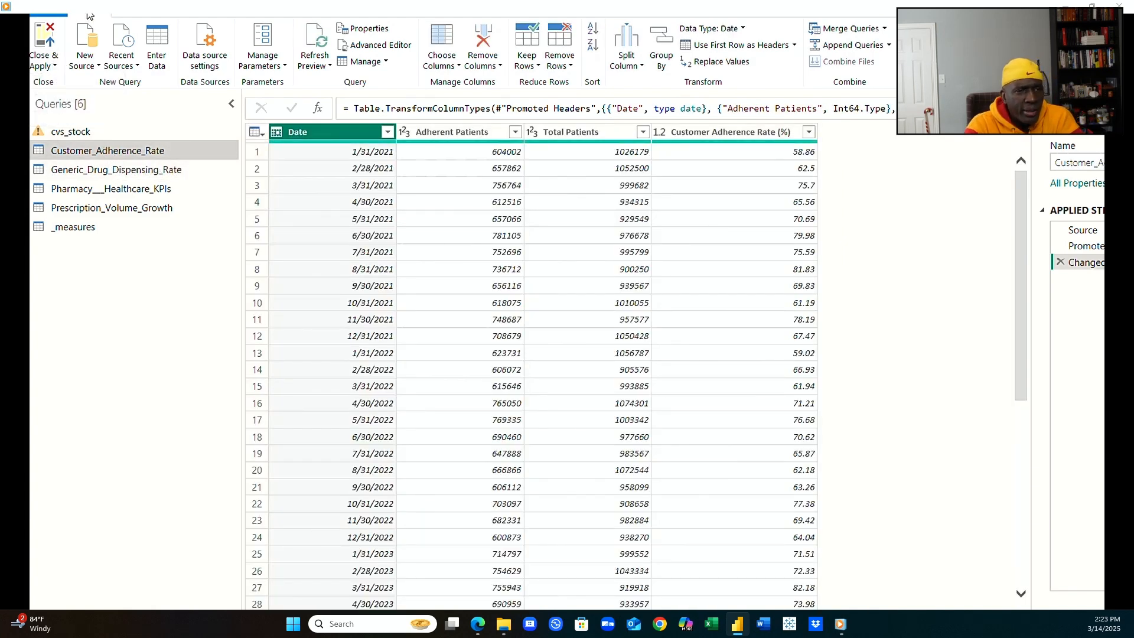
left_click(54, 66)
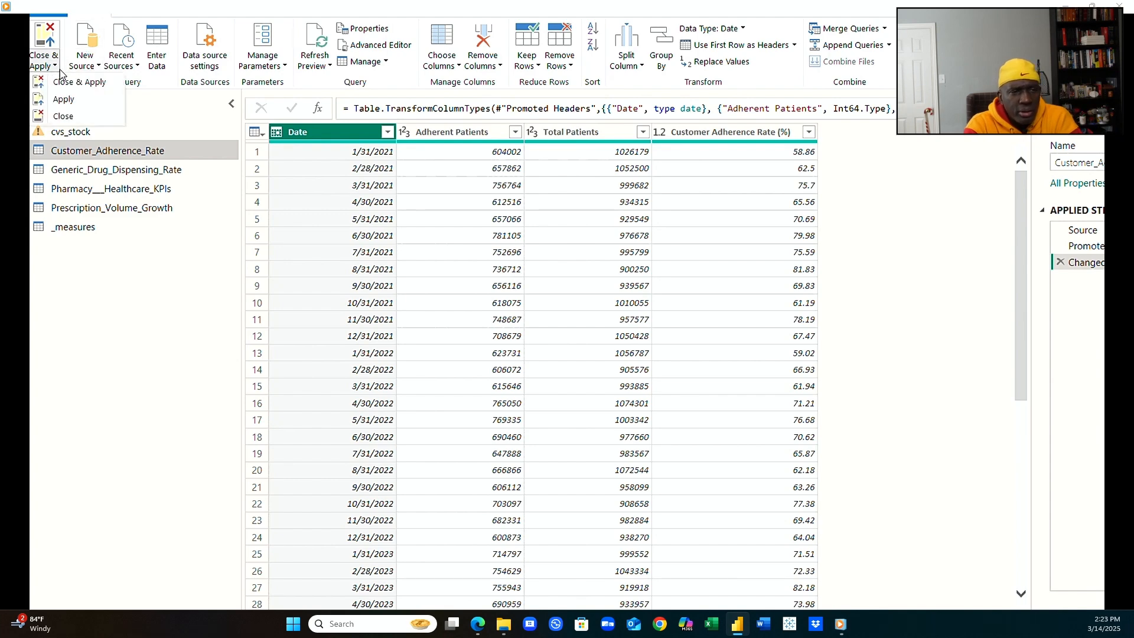
left_click(70, 82)
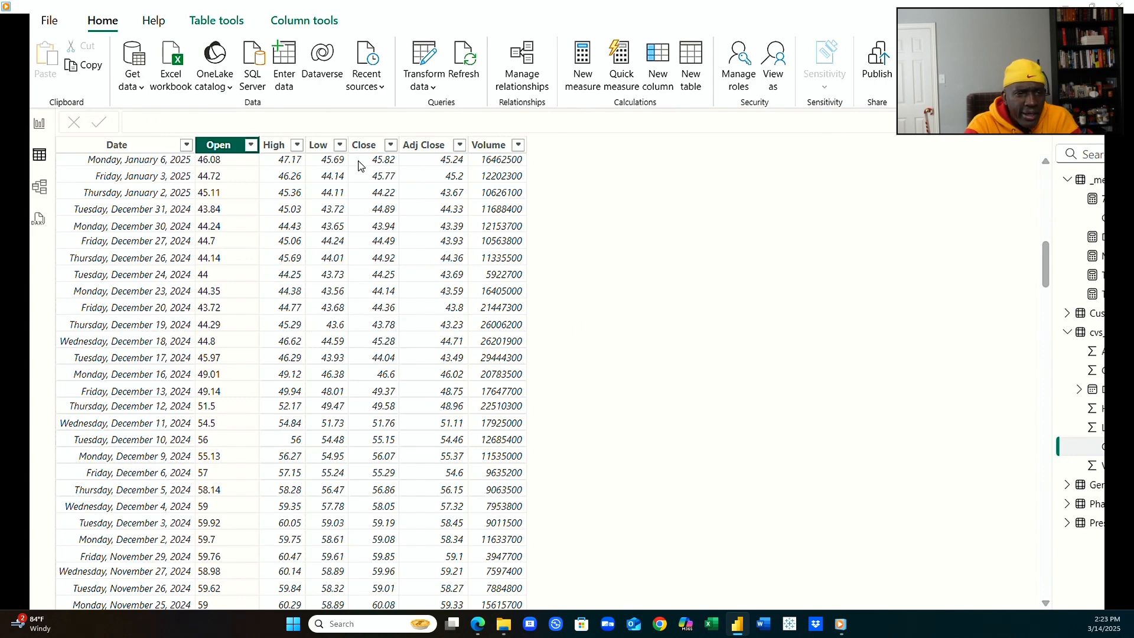
Try to change the cvs_stock Open column's data type to Decimal number.
left_click(213, 24)
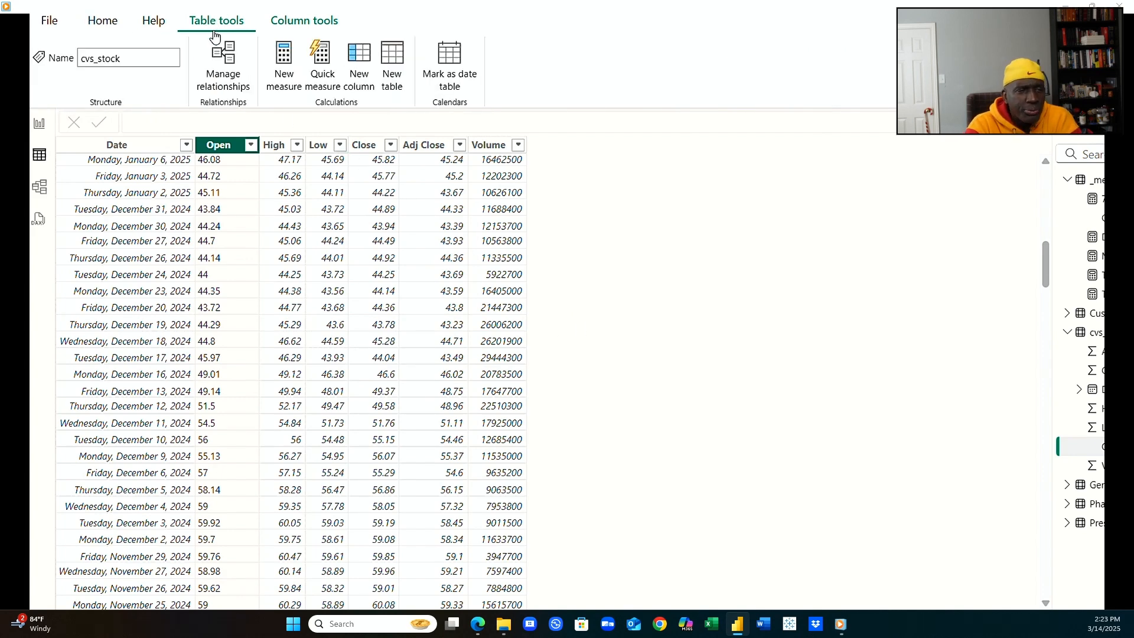
left_click(298, 22)
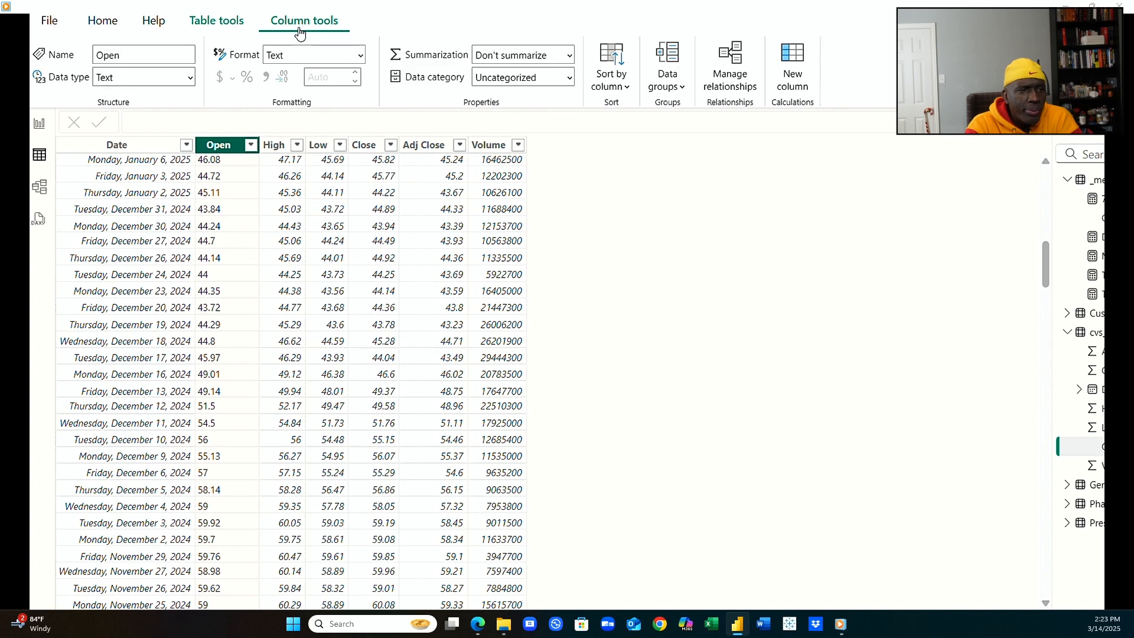
left_click(191, 82)
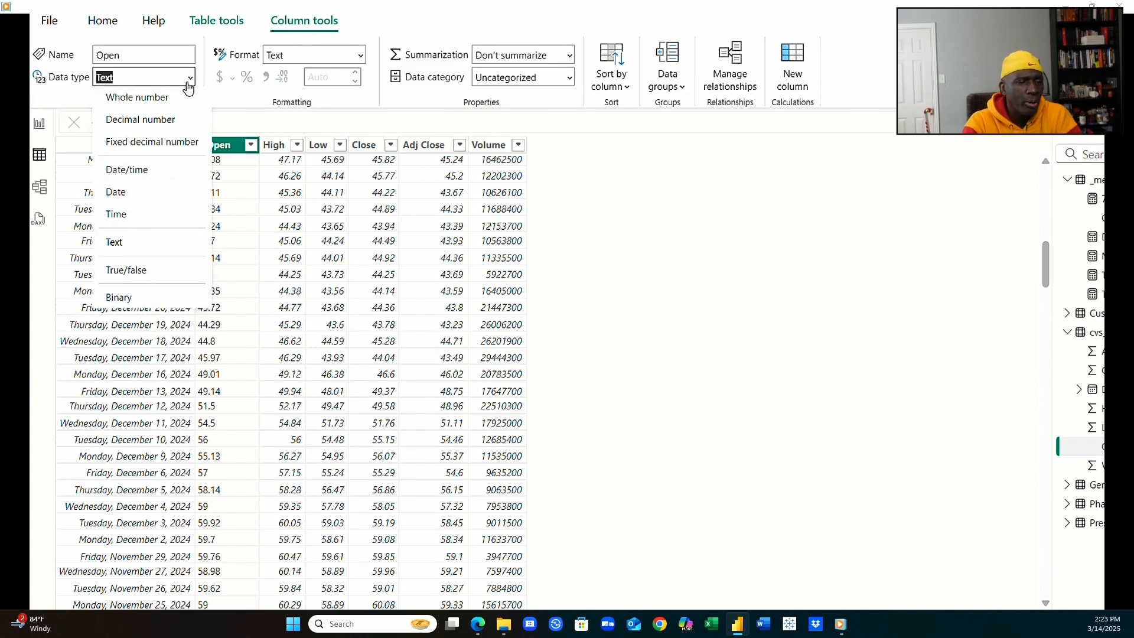
left_click(163, 120)
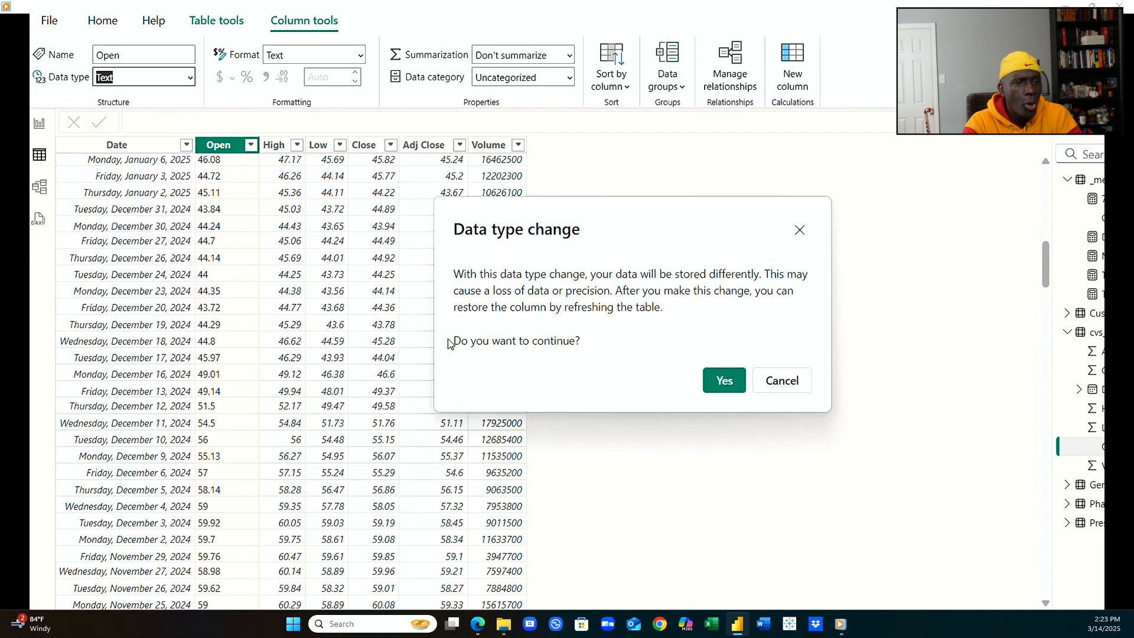
left_click(725, 381)
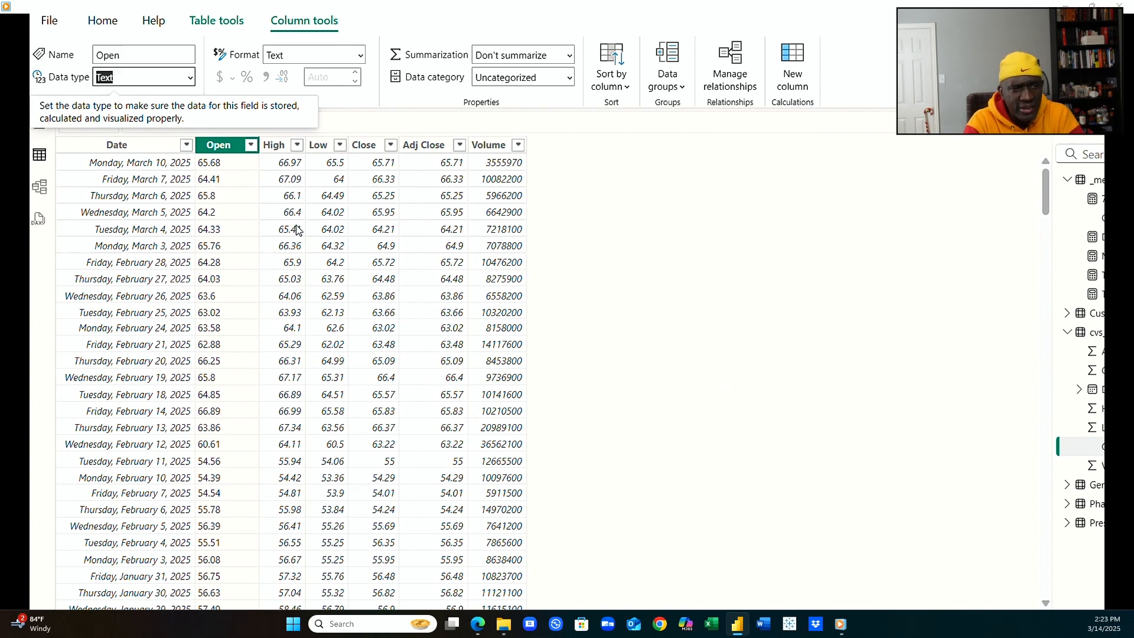
left_click(191, 78)
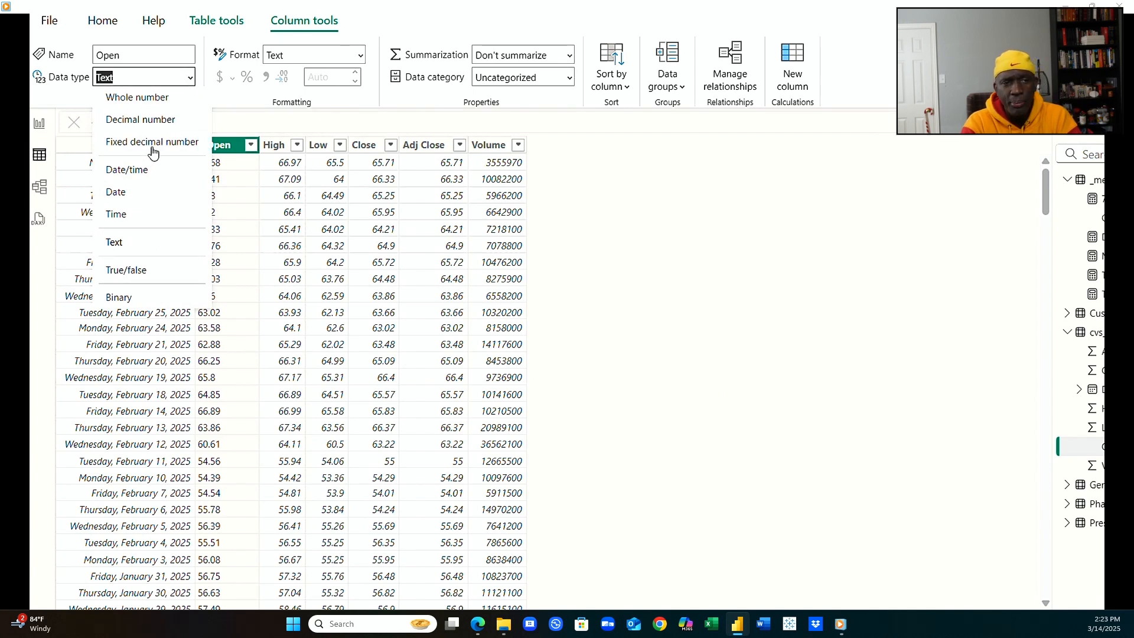
left_click(144, 119)
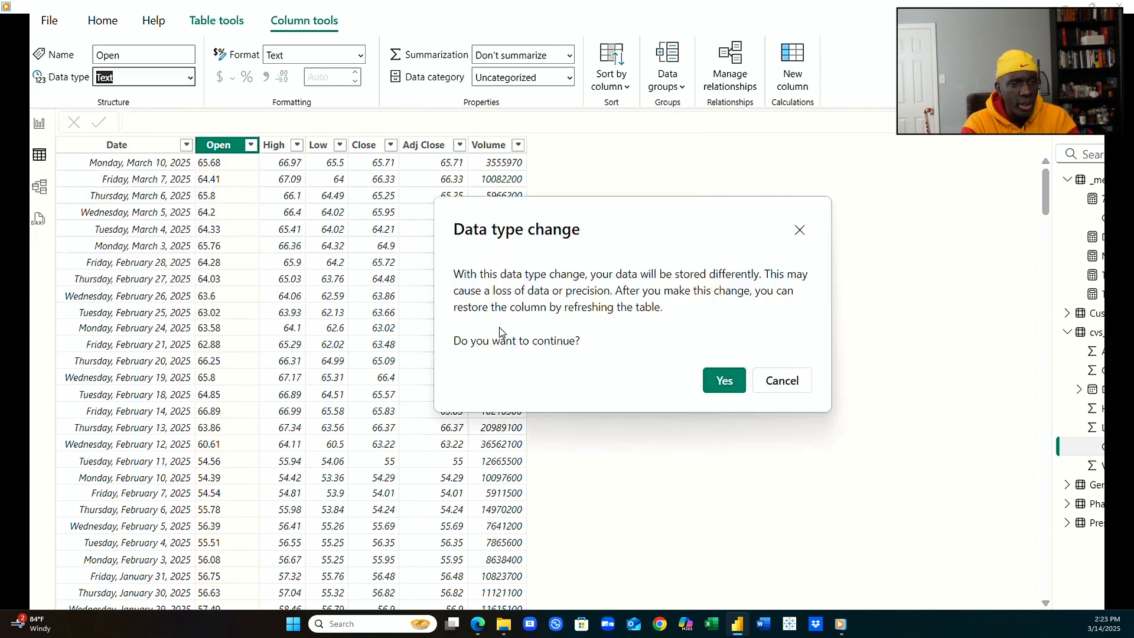
left_click(743, 384)
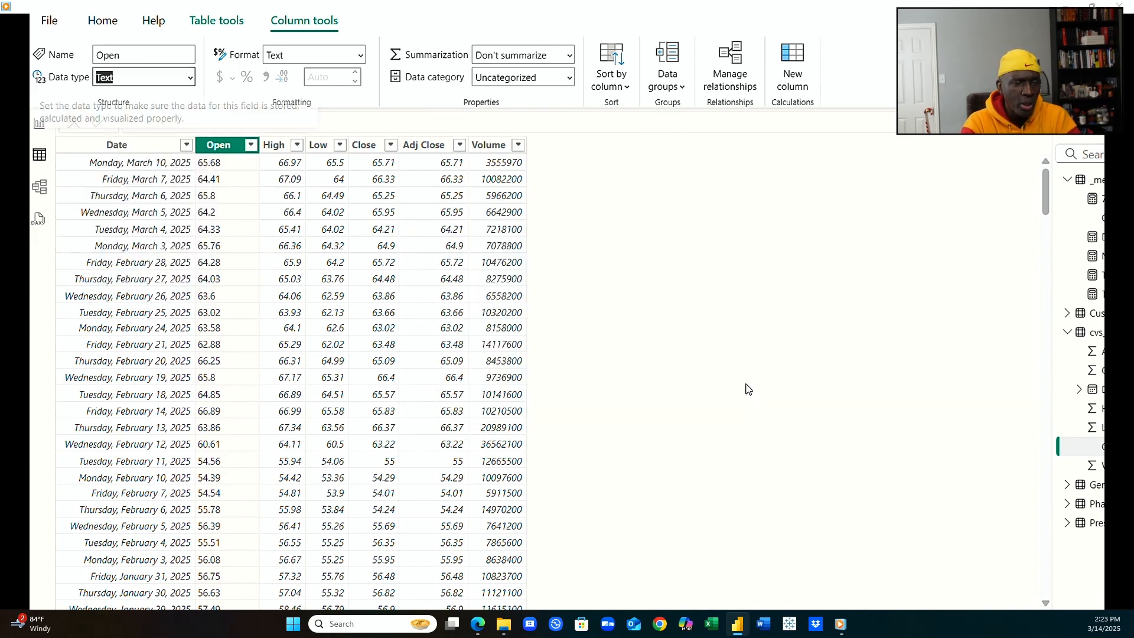
left_click(219, 326)
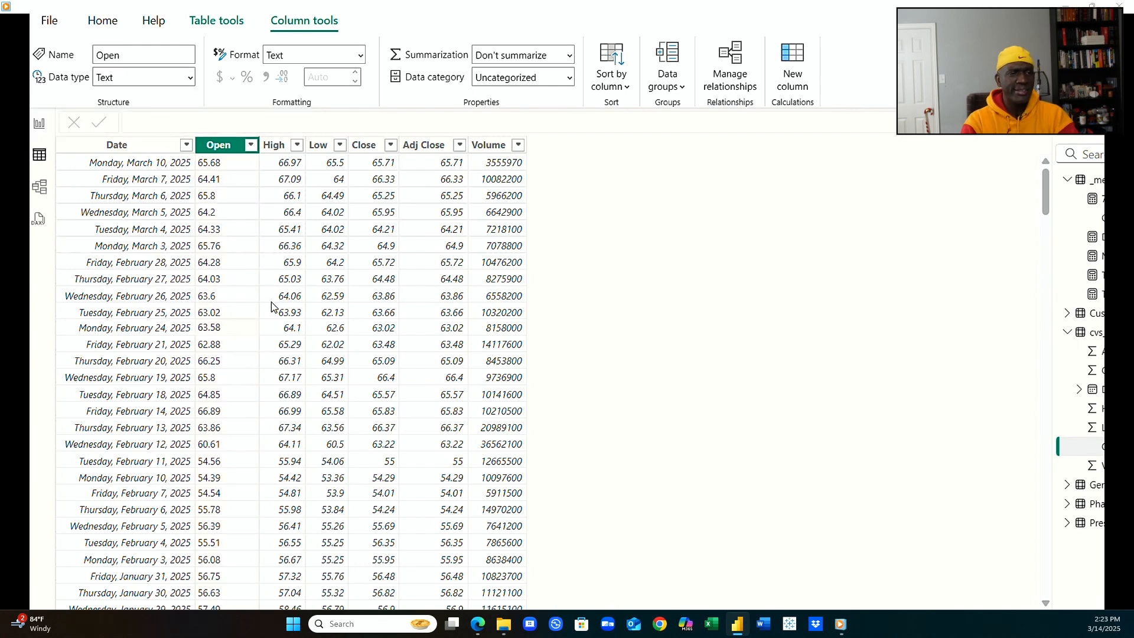
left_click(570, 58)
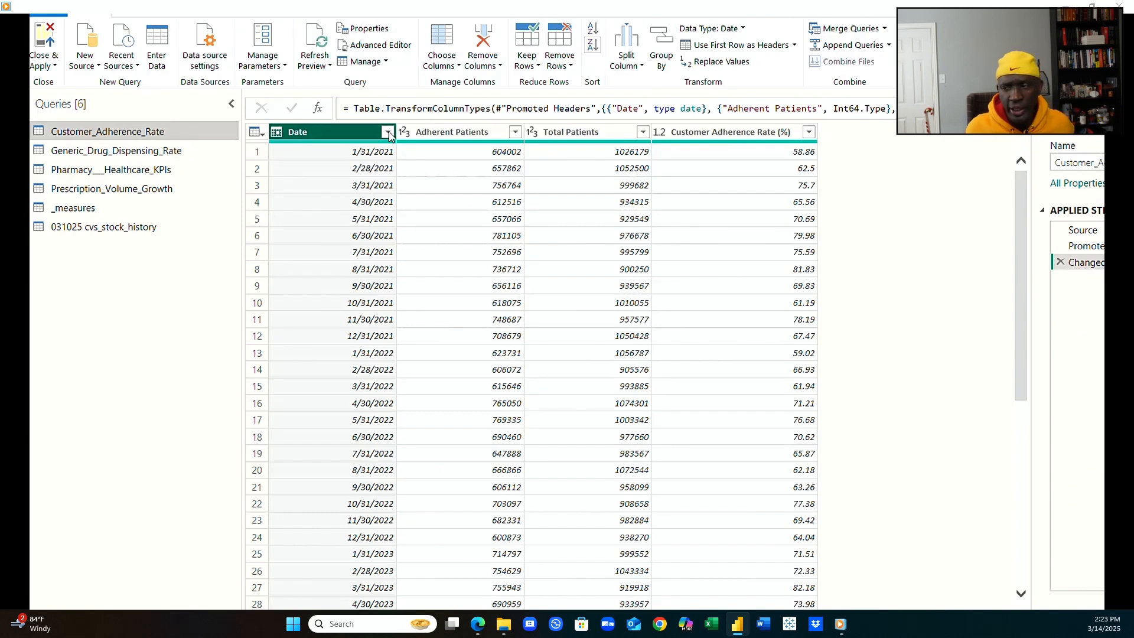
Check the Open column's data type options in the 031025 cvs_stock_history query, and close and apply the query changes.
left_click(131, 228)
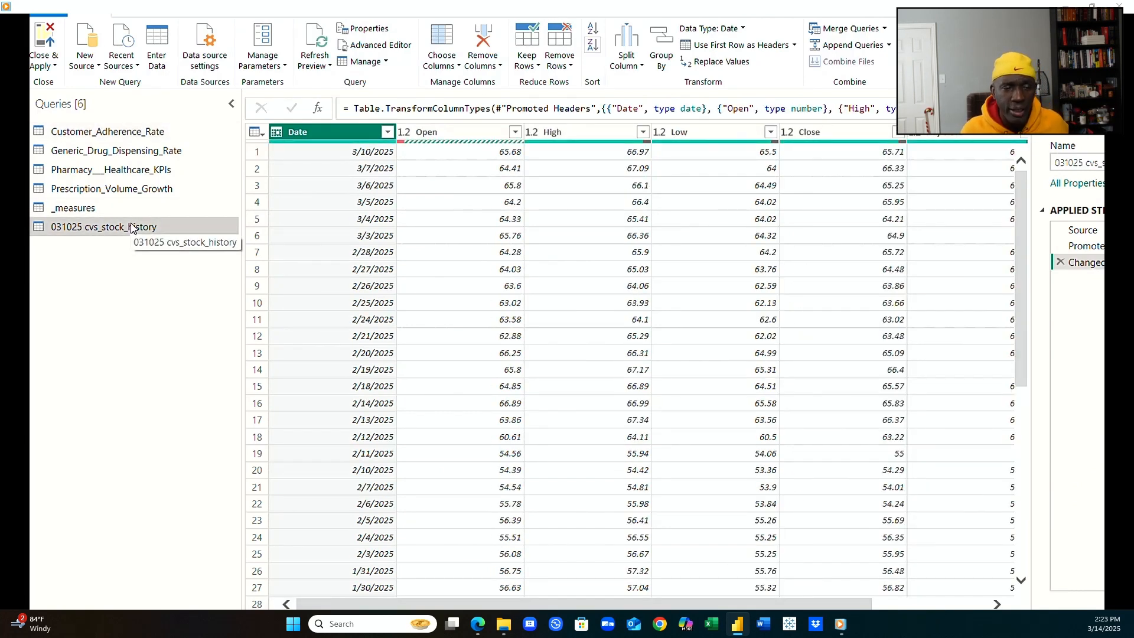
left_click(403, 136)
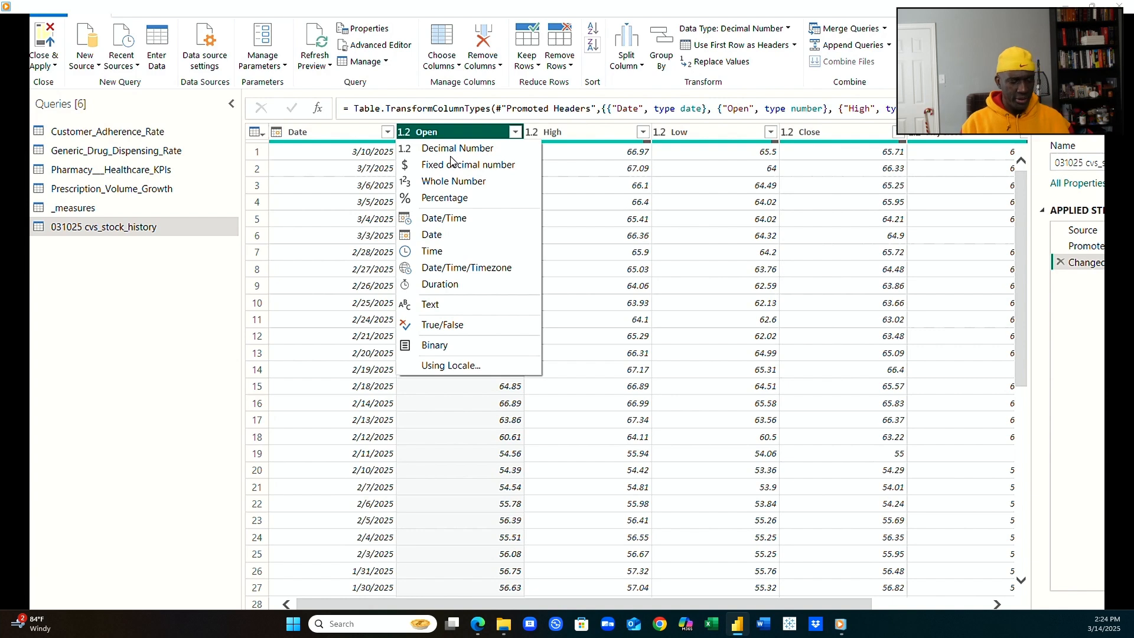
left_click(323, 140)
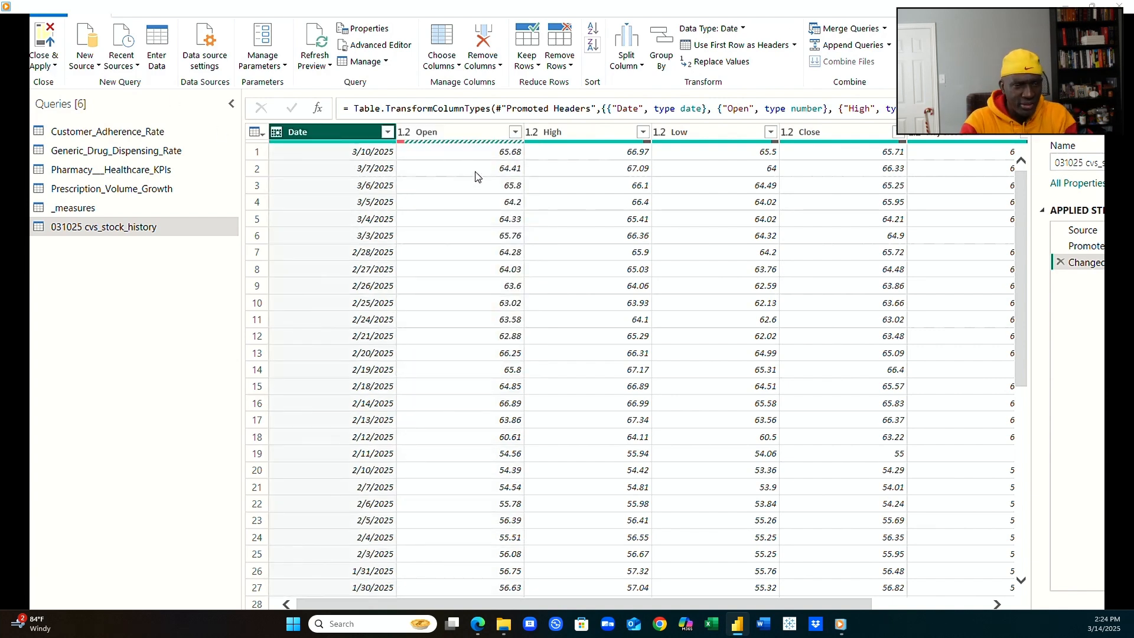
left_click(46, 66)
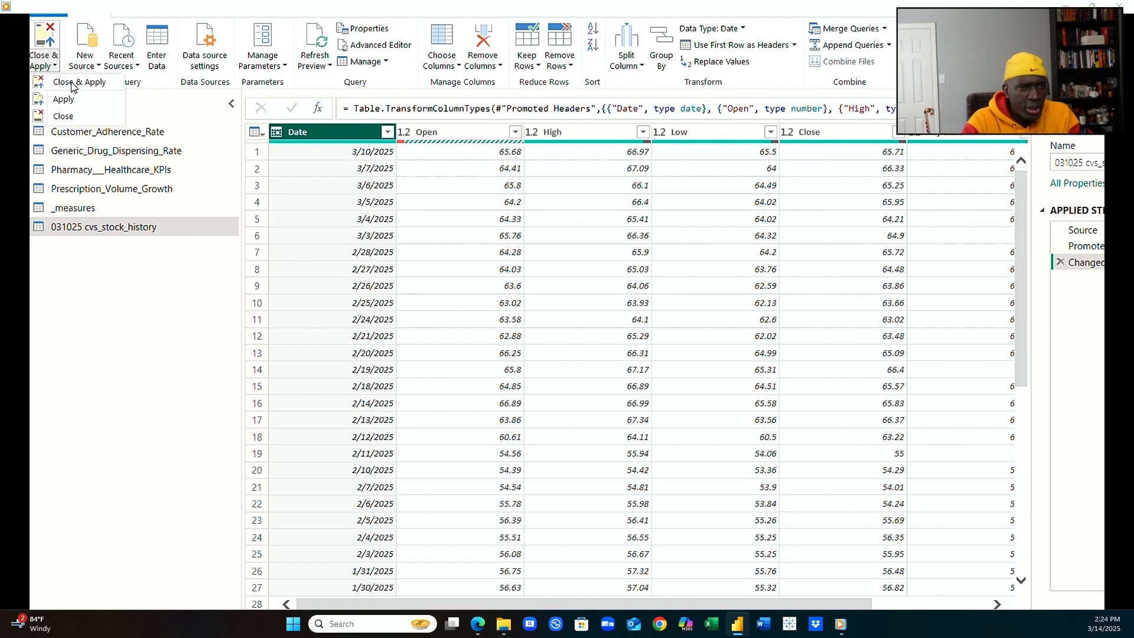
left_click(74, 84)
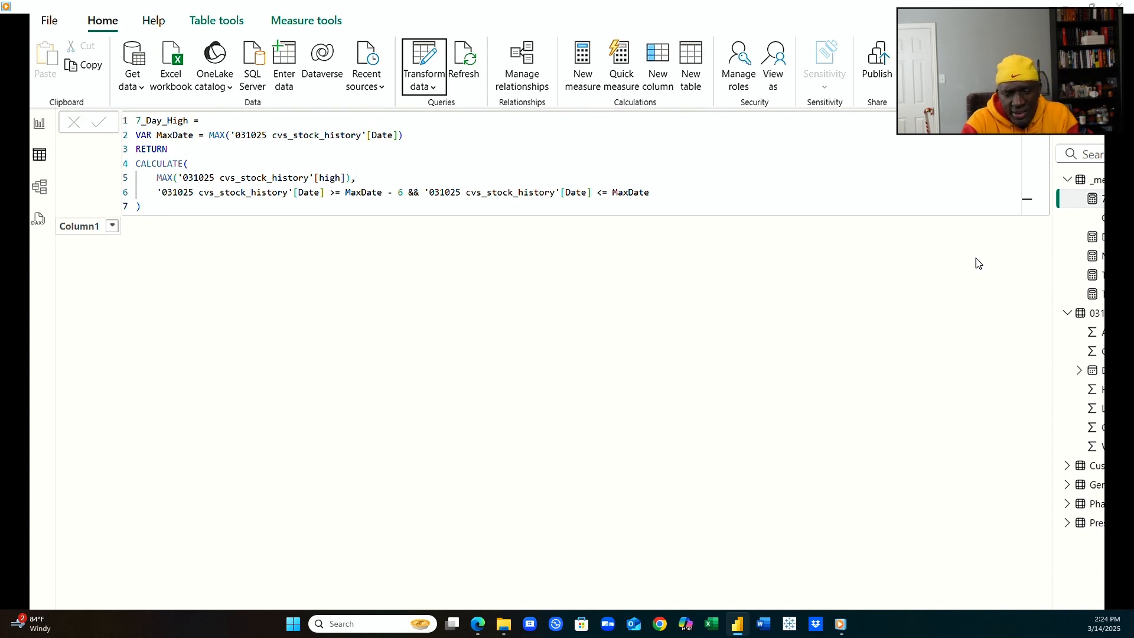
Replace the cvs_stock table reference in the TotalStockHigh measure with '031025 cvs_stock_history', keeping the [High] column and + 0.
left_click(1096, 236)
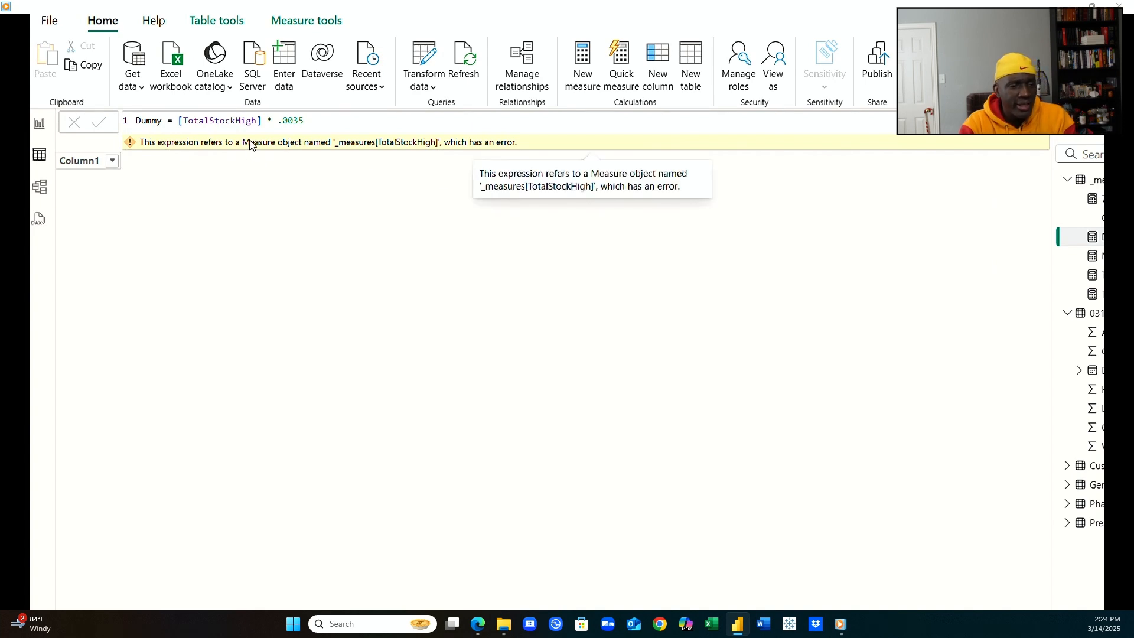
left_click(1093, 275)
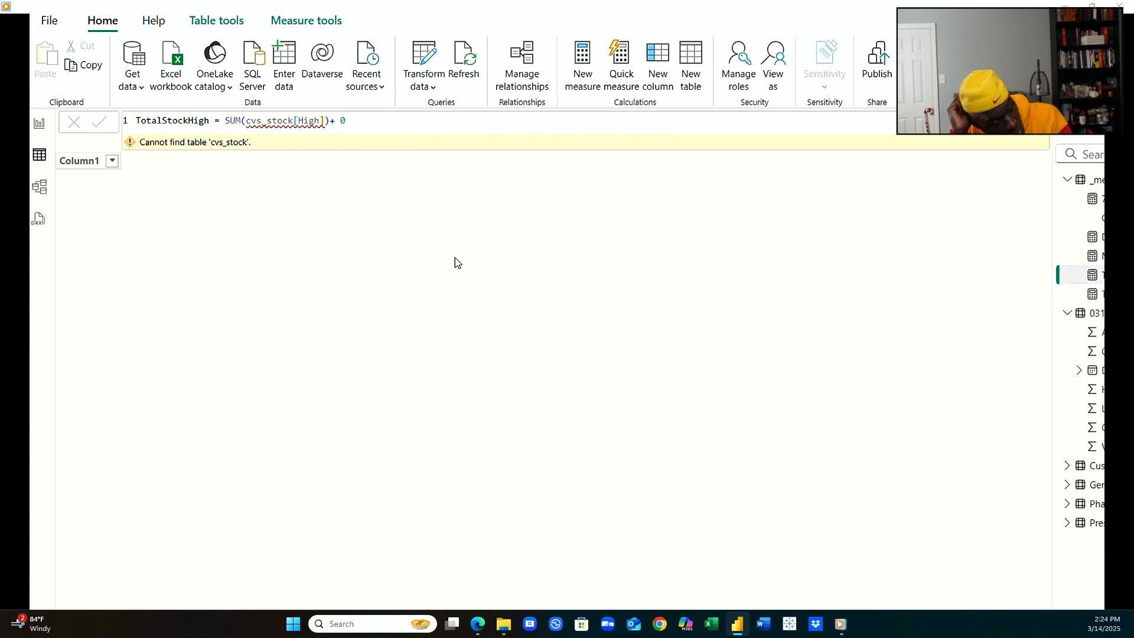
left_click(296, 122)
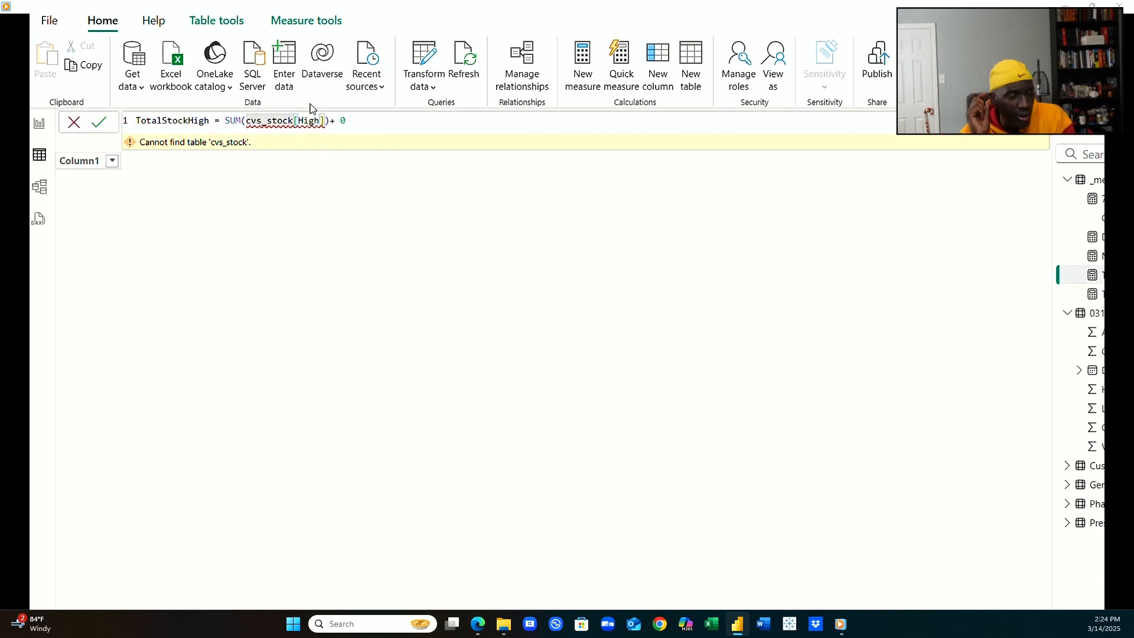
key("BackSpace")
key("BackSpace")
key("BackSpace")
key("BackSpace")
key("BackSpace")
key("BackSpace")
key("BackSpace")
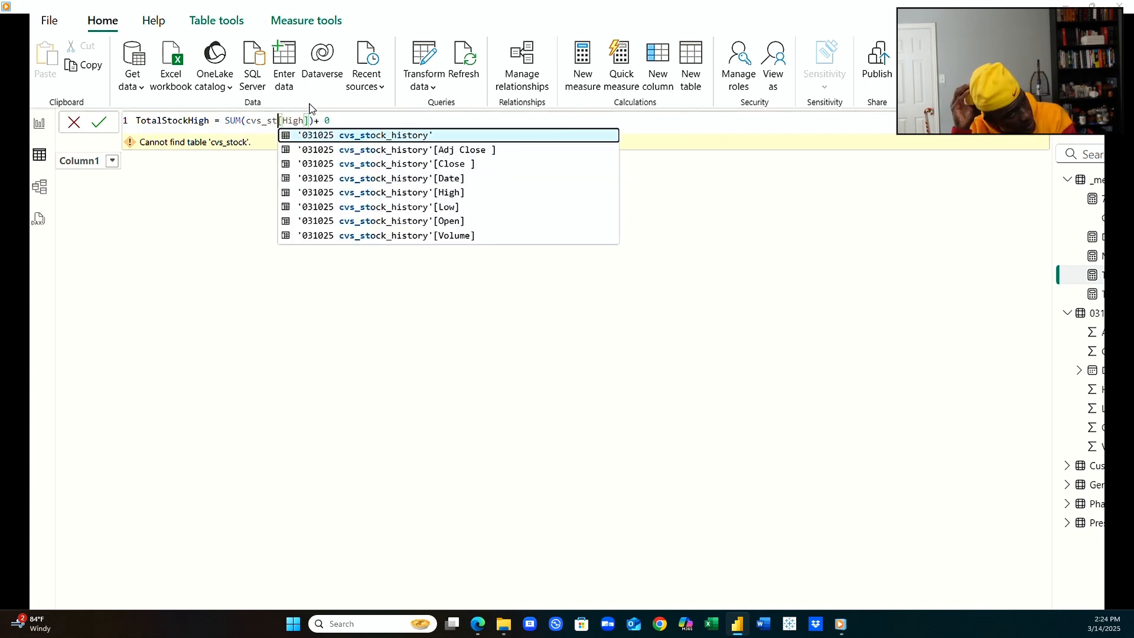
key("BackSpace")
key("BackSpace")
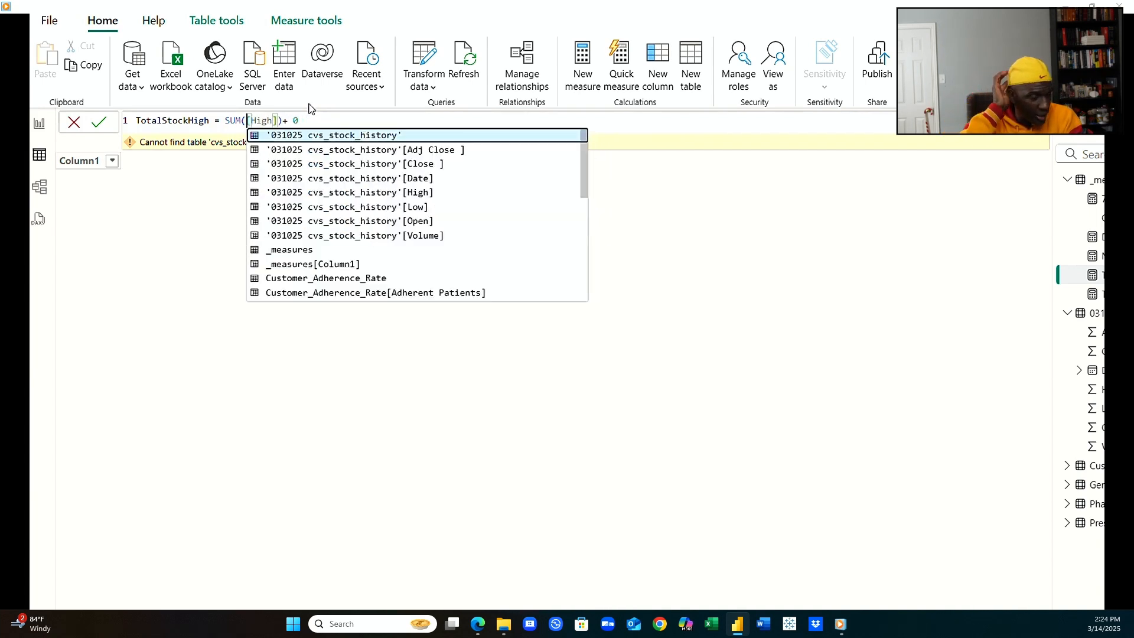
left_click(320, 135)
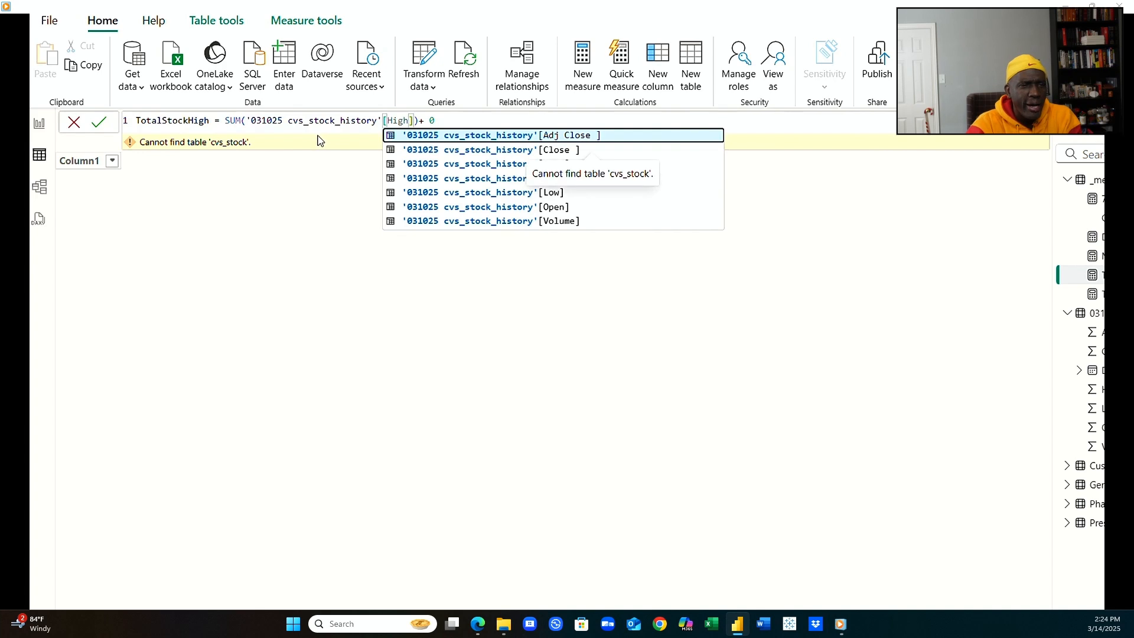
left_click(447, 120)
key("Return")
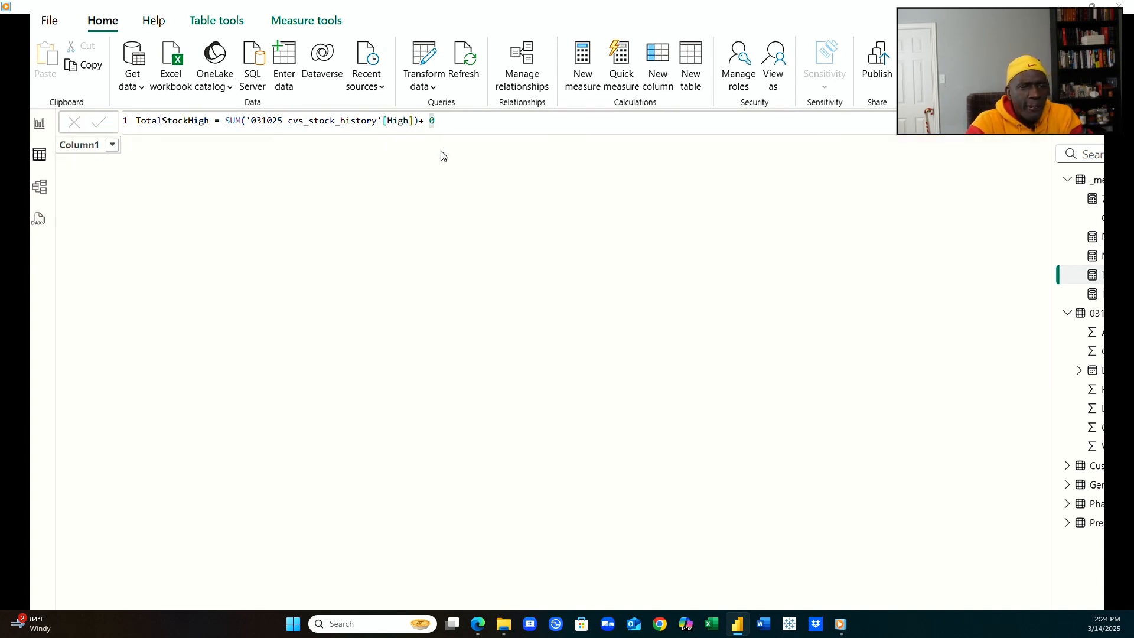
Replace the cvs_stock table reference in the MaxY measure's ALLSELECTED argument with '031025 cvs_stock_history', keeping the [Date] column.
left_click(1097, 256)
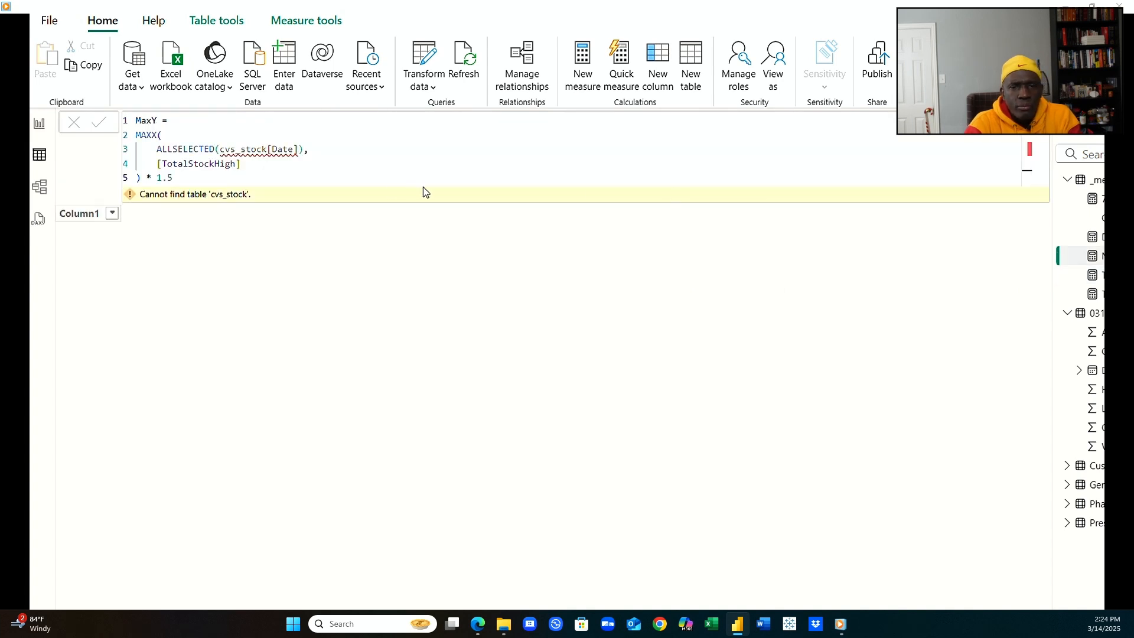
double_click(268, 150)
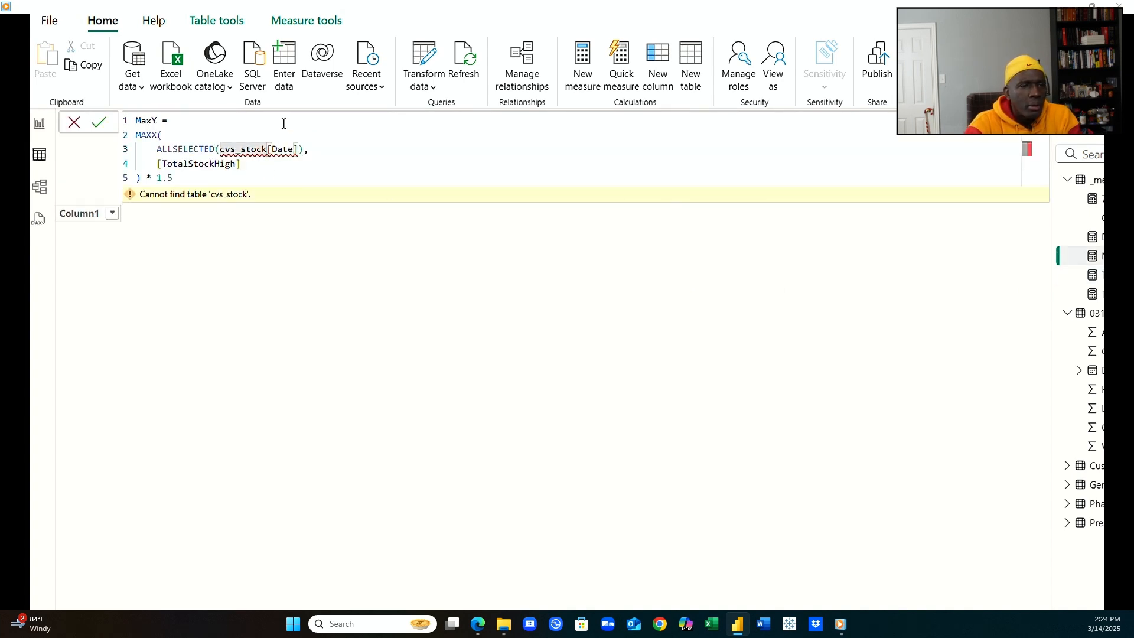
key("BackSpace")
key("BackSpace")
key("BackSpace")
key("BackSpace")
key("BackSpace")
key("BackSpace")
key("BackSpace")
key("BackSpace")
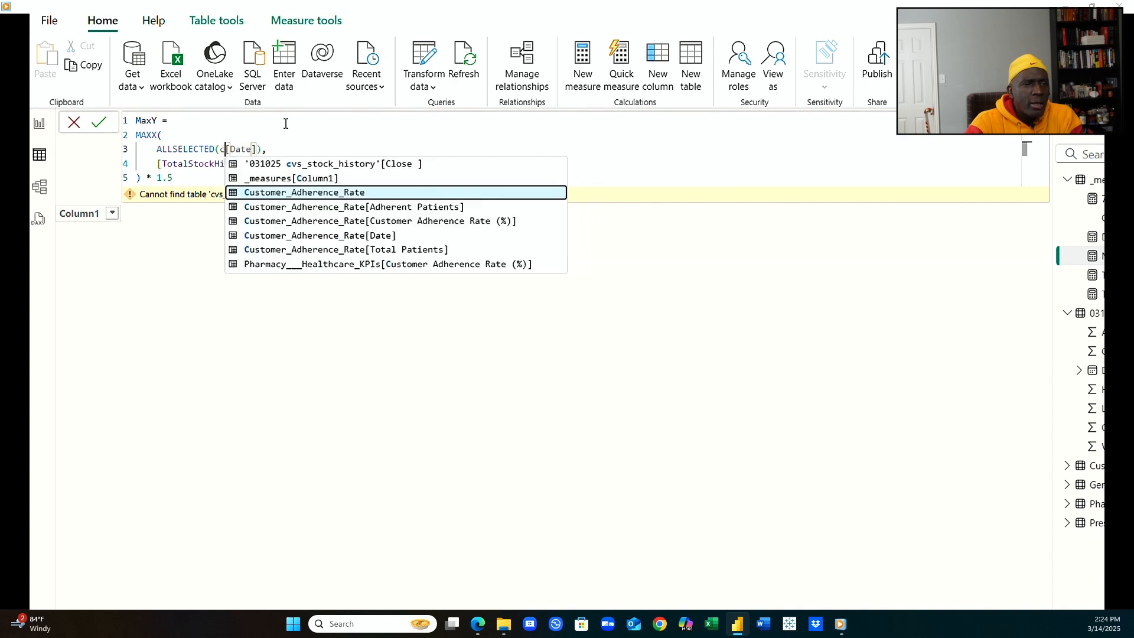
key("BackSpace")
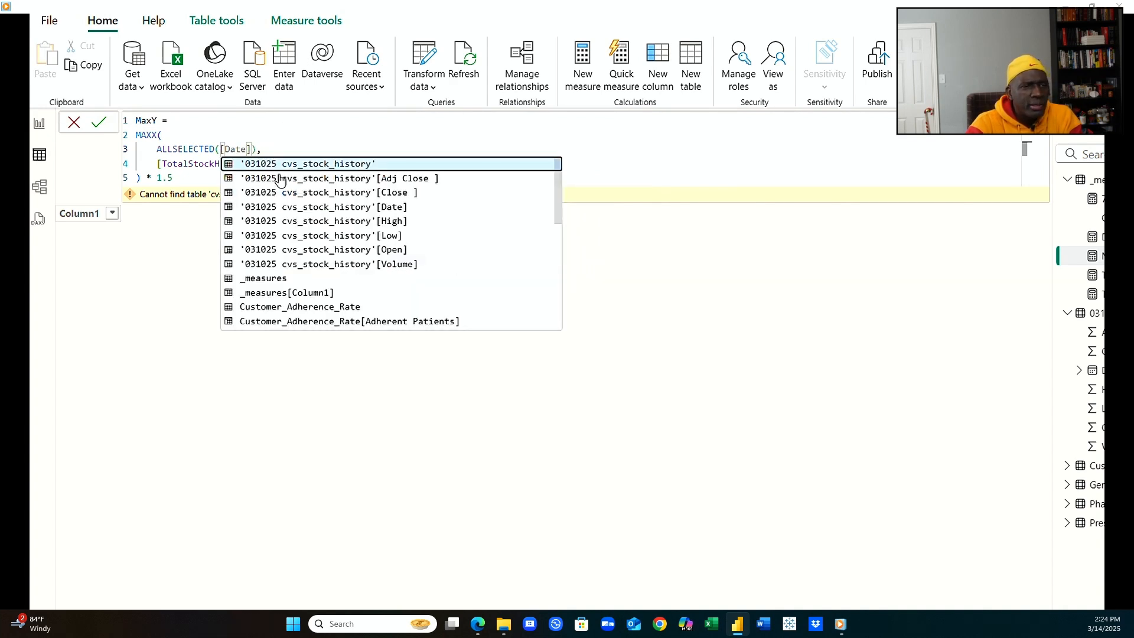
left_click(297, 164)
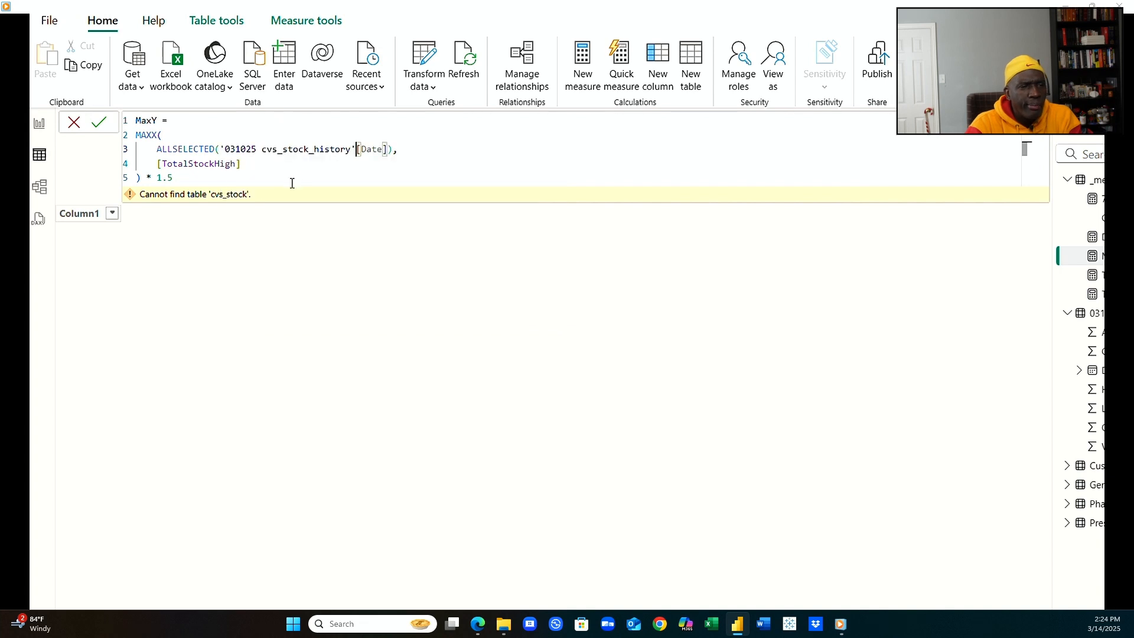
left_click(291, 179)
key("Return")
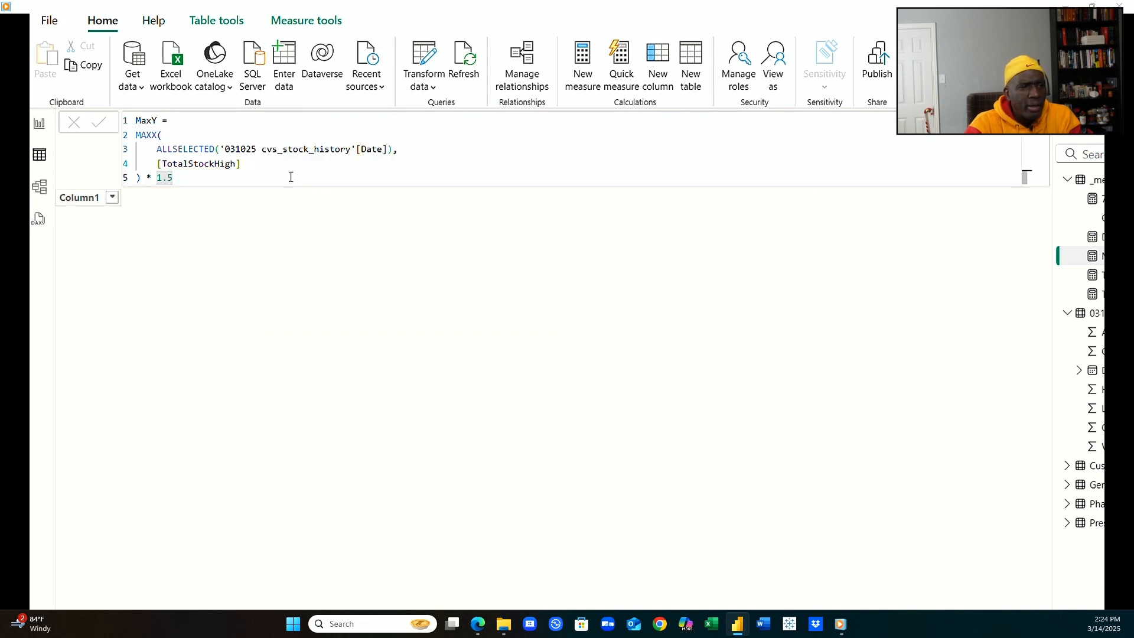
left_click(1084, 217)
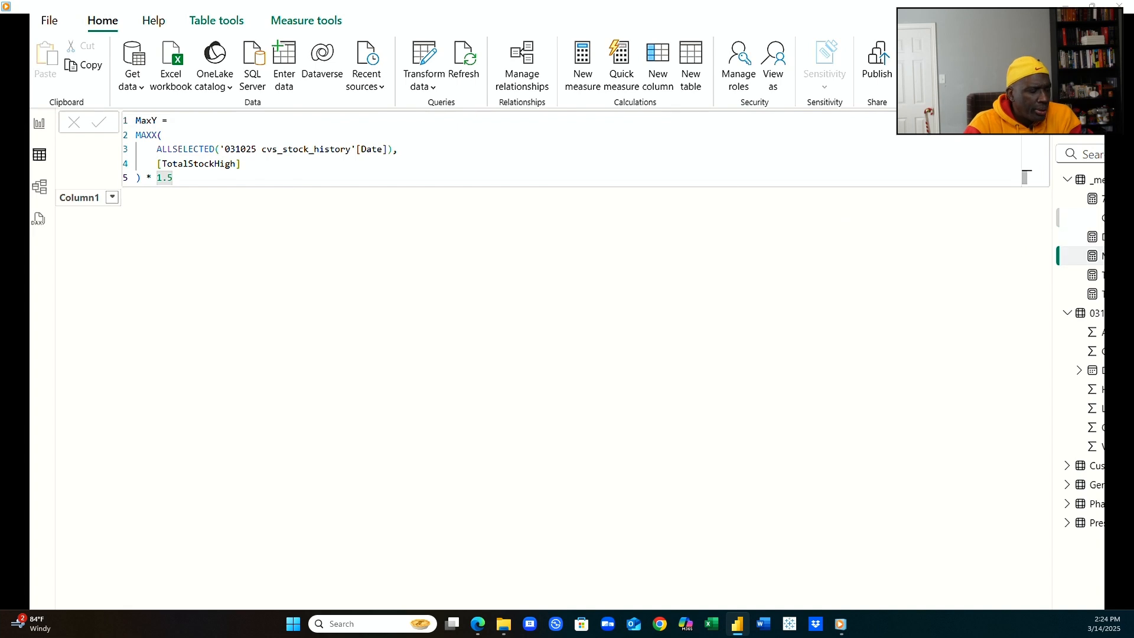
Delete the empty Column1 from the _measures table in the data model.
right_click(1084, 217)
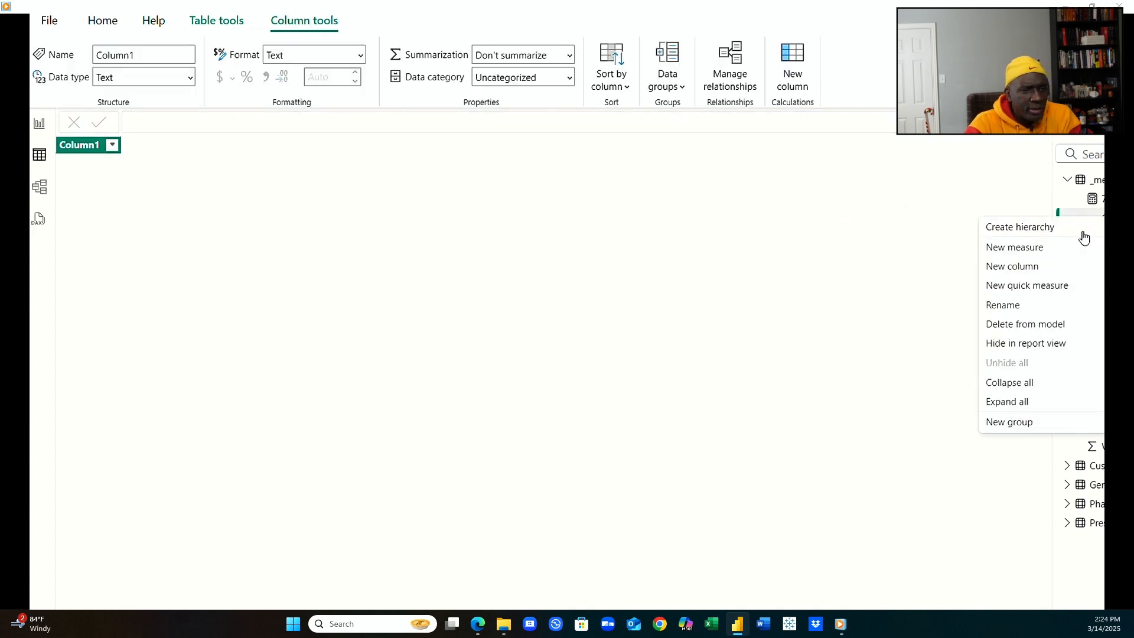
left_click(1037, 326)
left_click(723, 348)
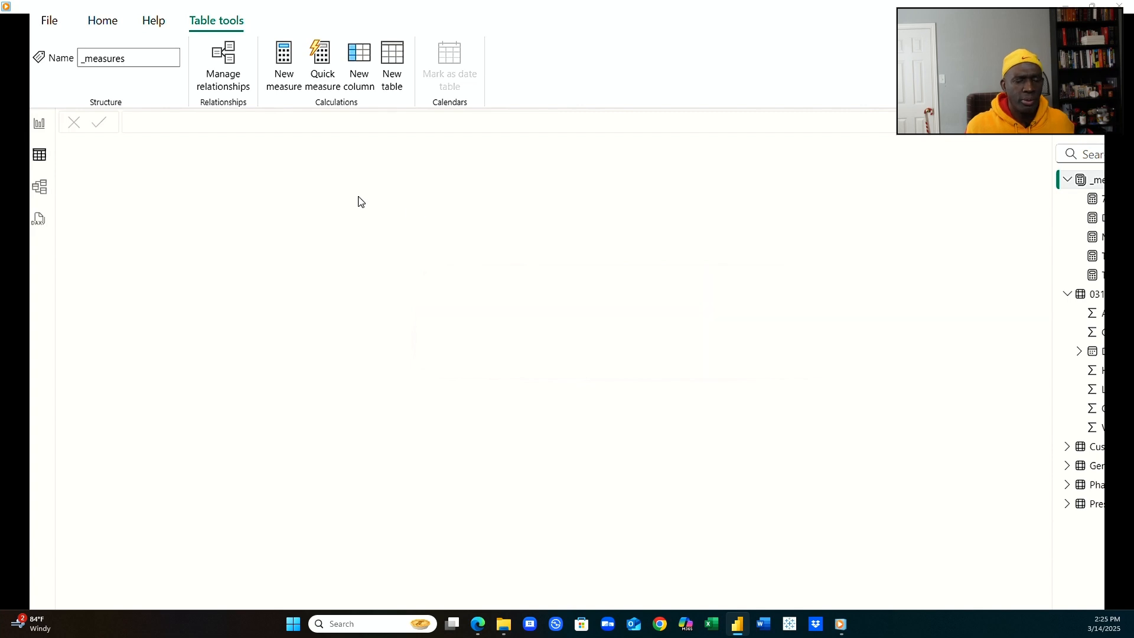
Remove the empty card visual beside the stock table from the report page.
left_click(42, 128)
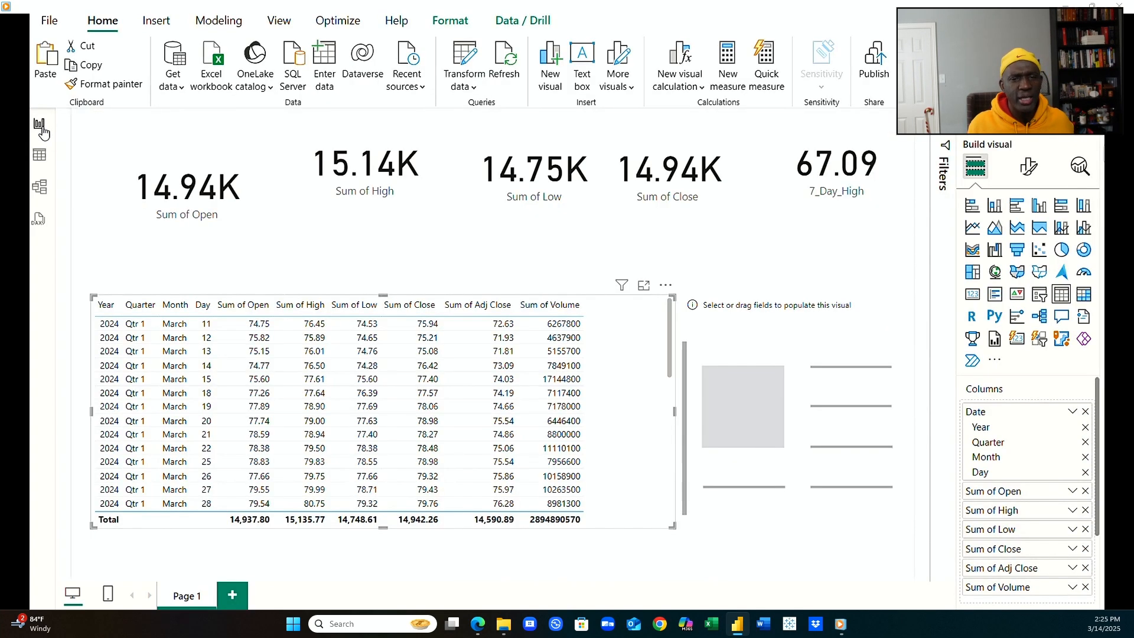
left_click(785, 385)
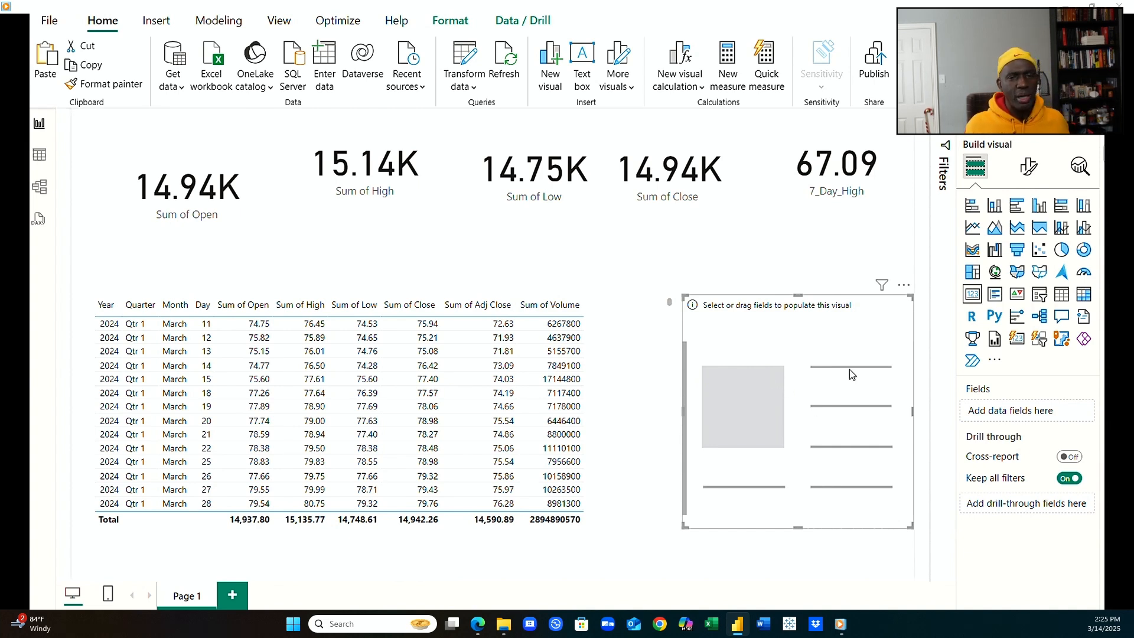
left_click(902, 293)
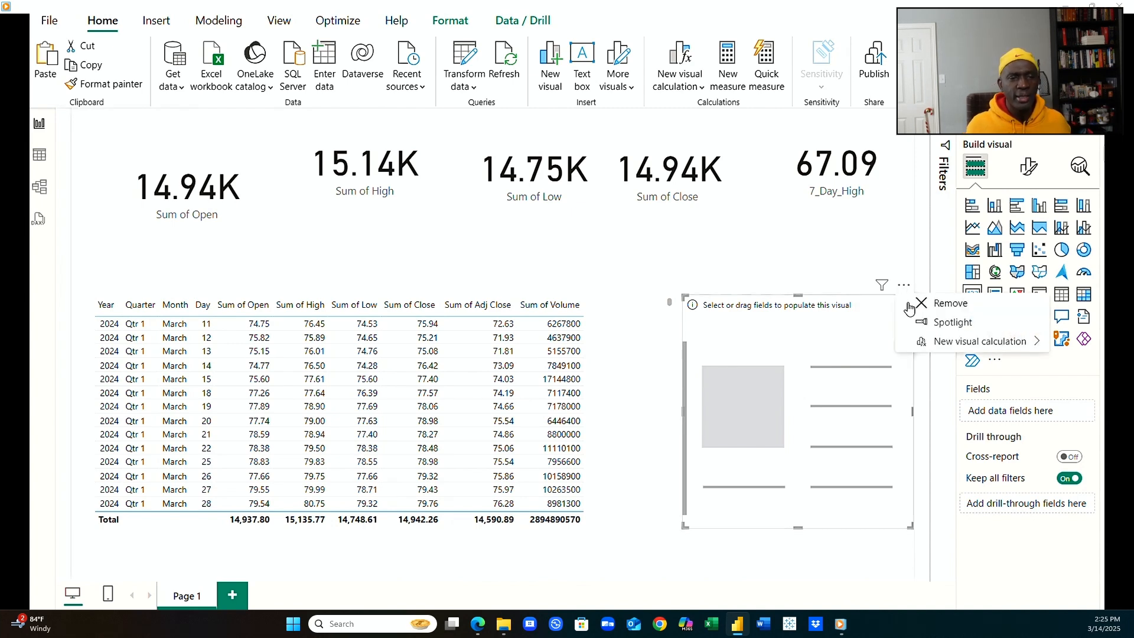
left_click(926, 303)
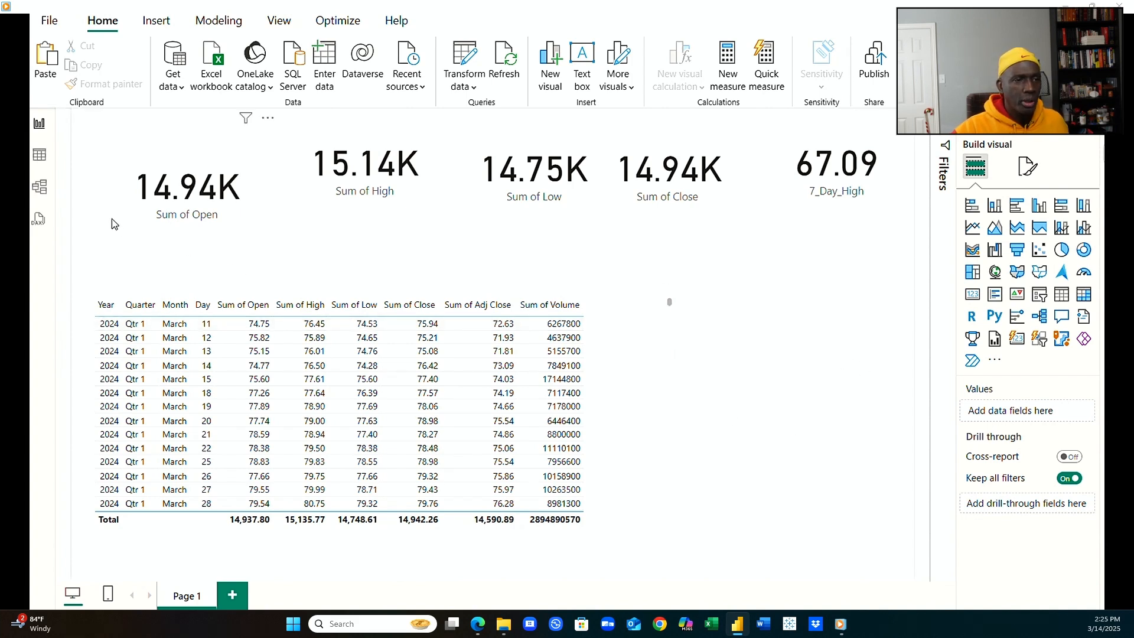
Narrow the Sum of Open card and shift it slightly right, and move the Sum of High card closer to it.
left_click(263, 234)
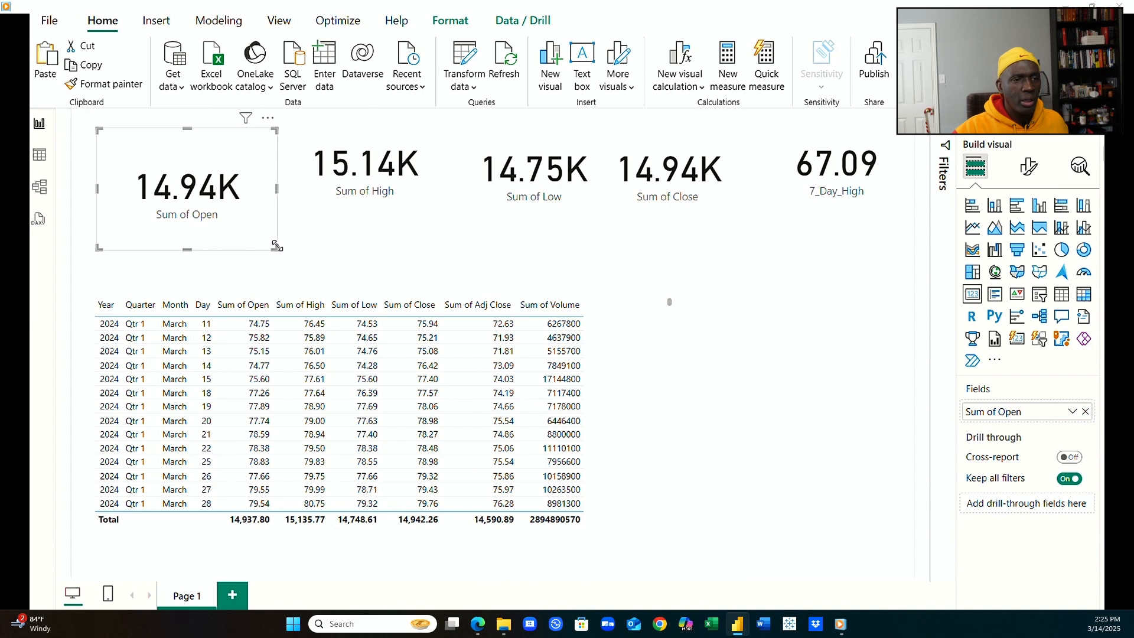
left_click_drag(277, 250, 219, 241)
left_click_drag(339, 200, 291, 219)
left_click(217, 206)
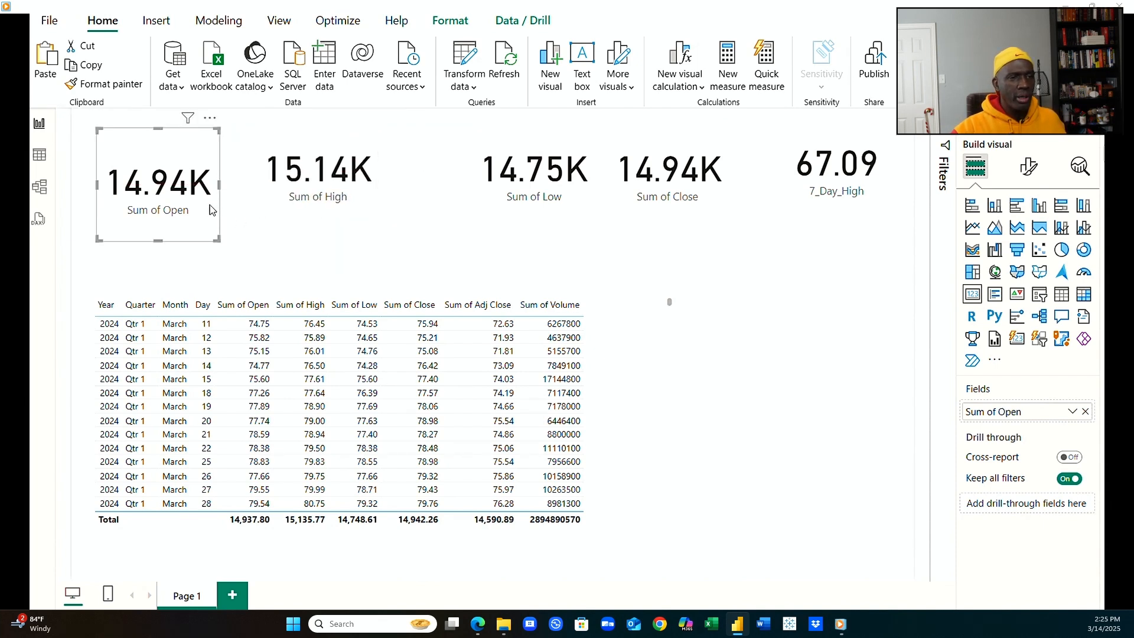
left_click_drag(211, 209, 225, 210)
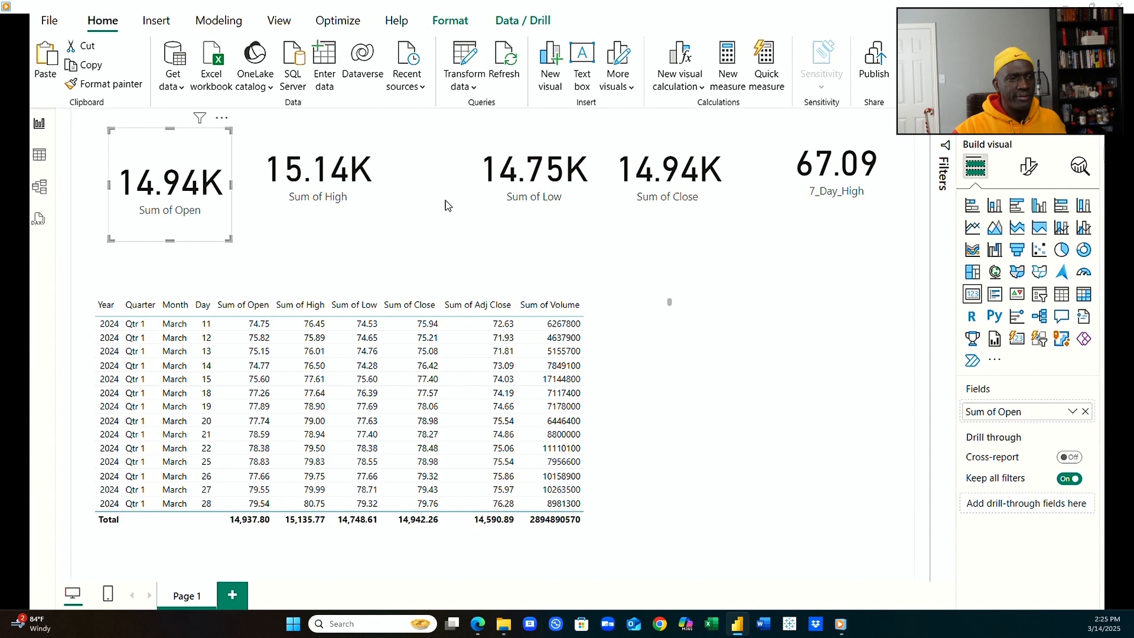
Shift the Sum of Low, Sum of Close and 7_Day_High cards left and shorten the Sum of Open card so all five cards line up.
left_click(491, 196)
left_click_drag(490, 197, 434, 195)
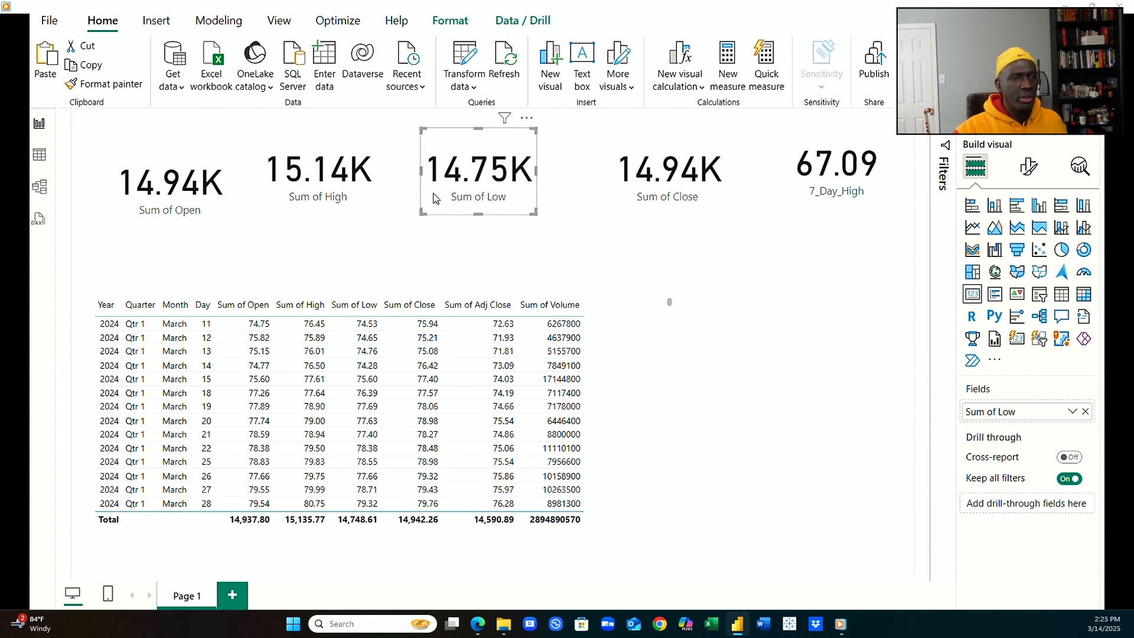
left_click(212, 217)
mouse_move(183, 238)
left_mouse_down()
mouse_move(172, 225)
mouse_move(185, 219)
left_mouse_up()
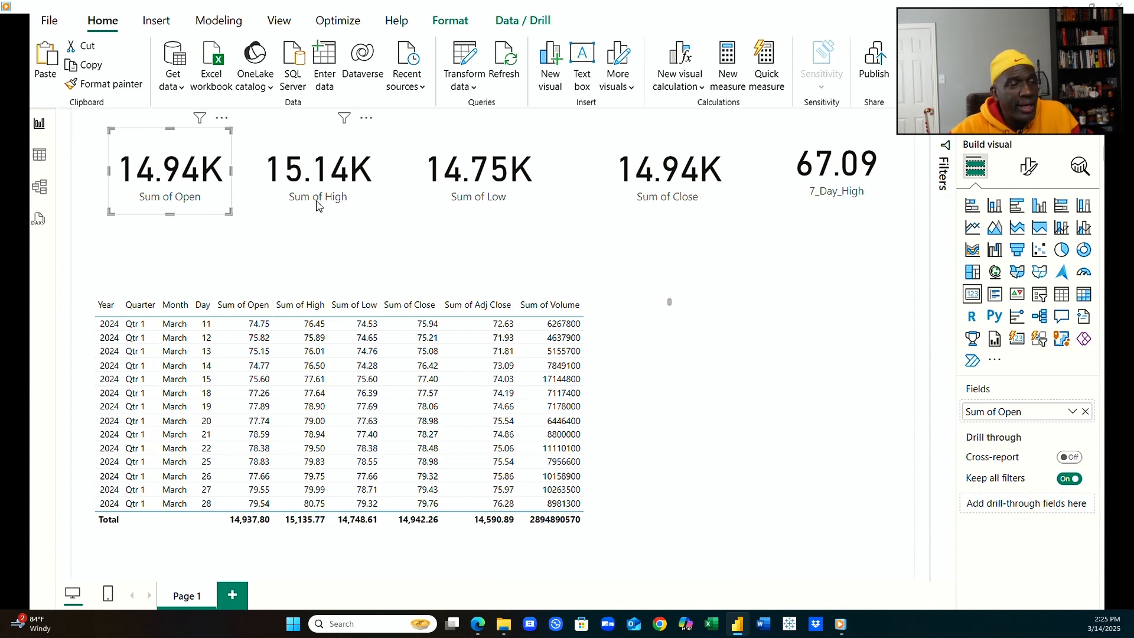
left_click(616, 190)
left_click_drag(616, 190, 579, 190)
left_click_drag(804, 184, 746, 189)
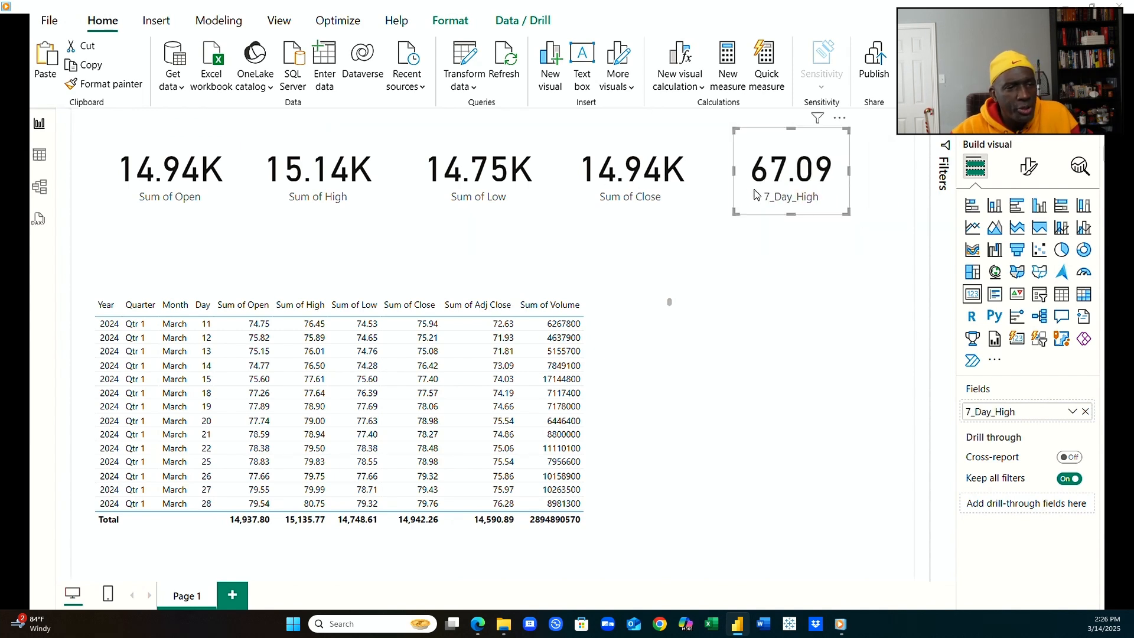
Narrow the stock table visual by pulling its right edge in close to the Sum of Volume column.
left_click(783, 227)
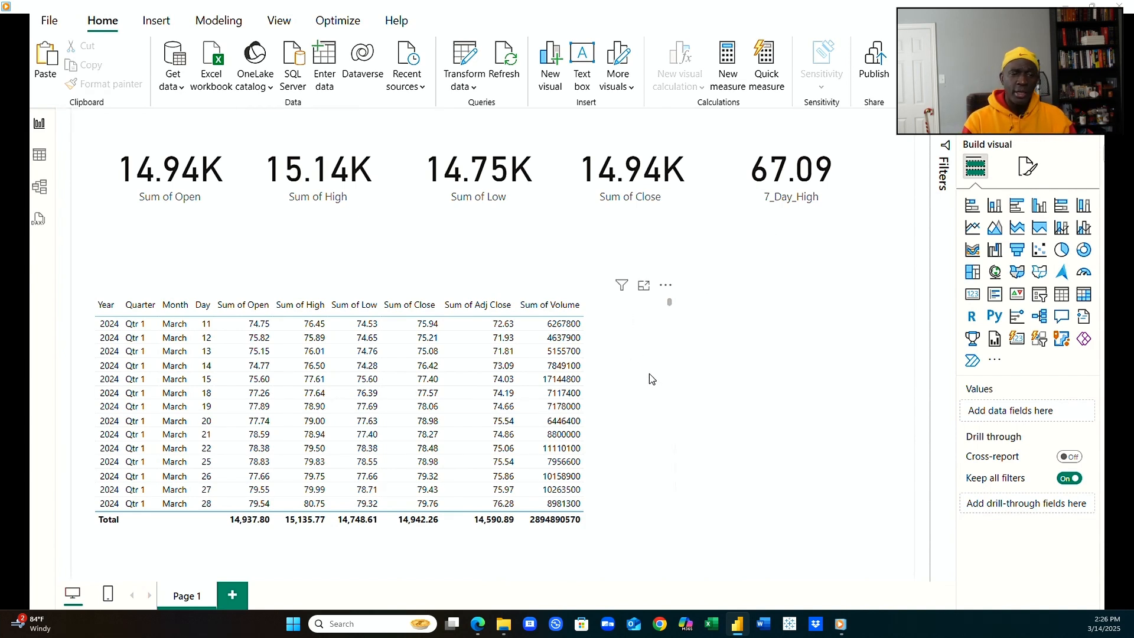
left_click(655, 394)
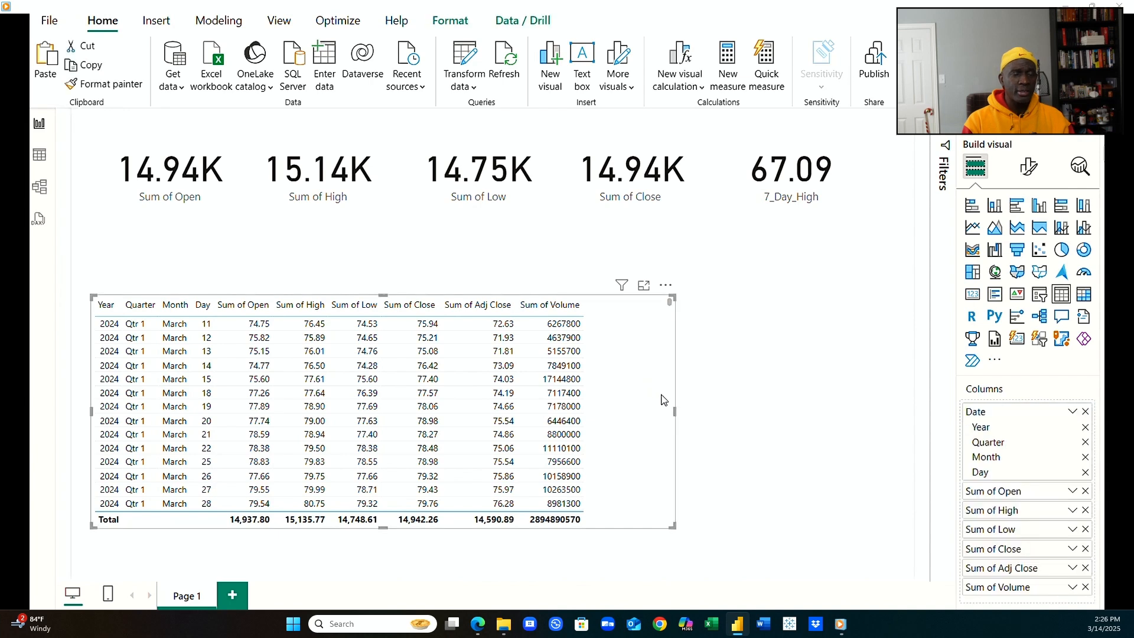
left_click_drag(675, 408, 608, 424)
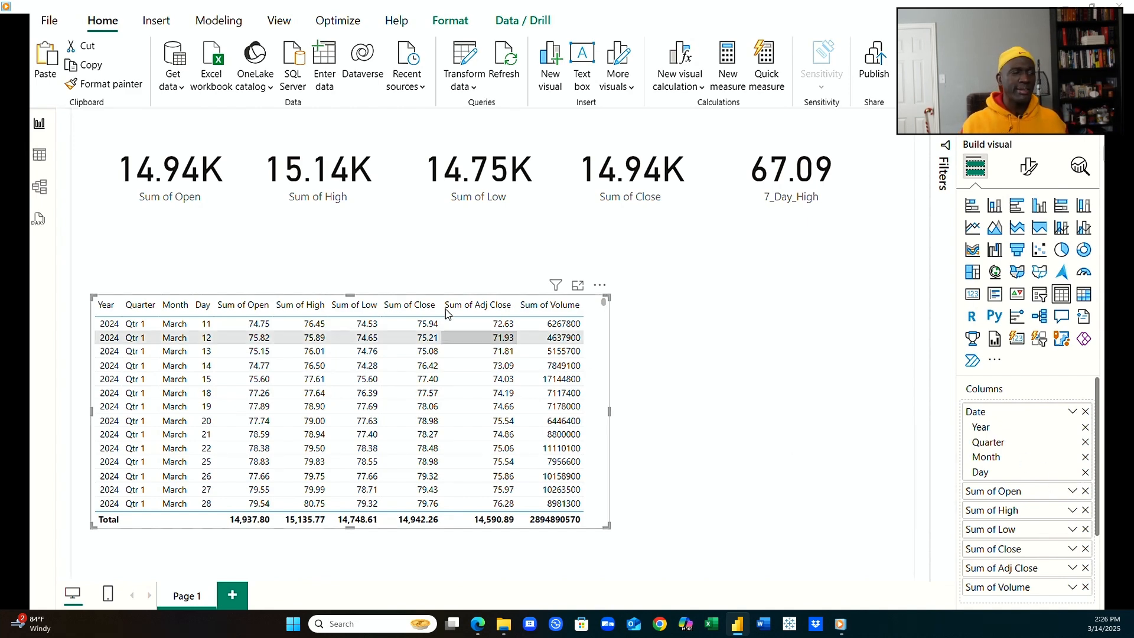
Set the display format of the 031025 cvs_stock_history Date column to 03/14/01 (mm/dd/yy).
left_click(43, 160)
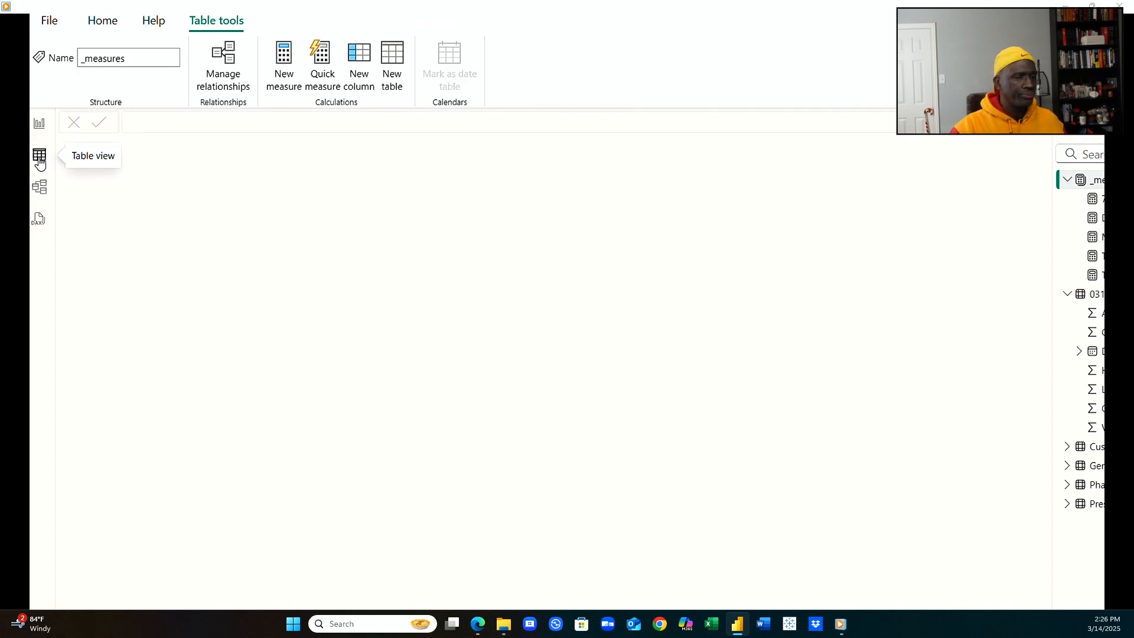
left_click(1096, 351)
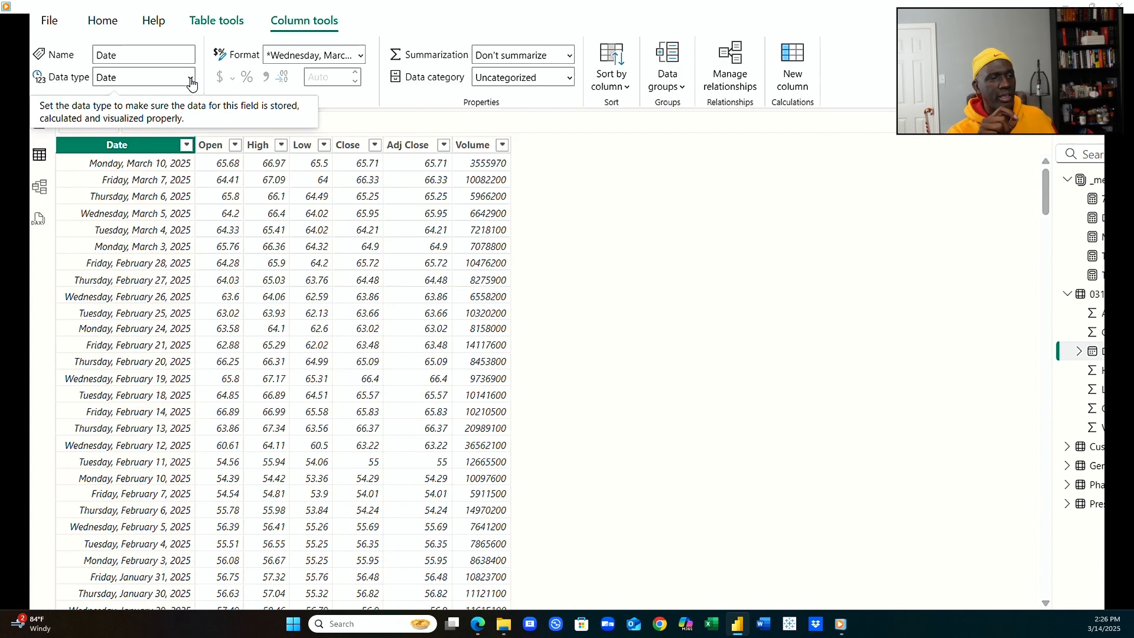
left_click(360, 56)
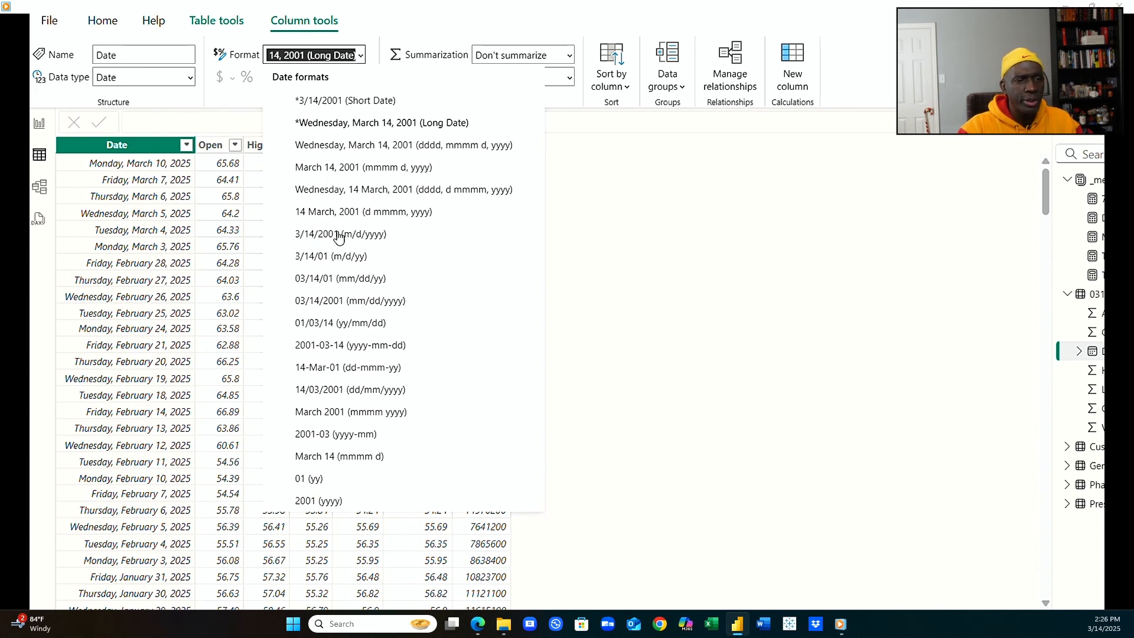
left_click(337, 278)
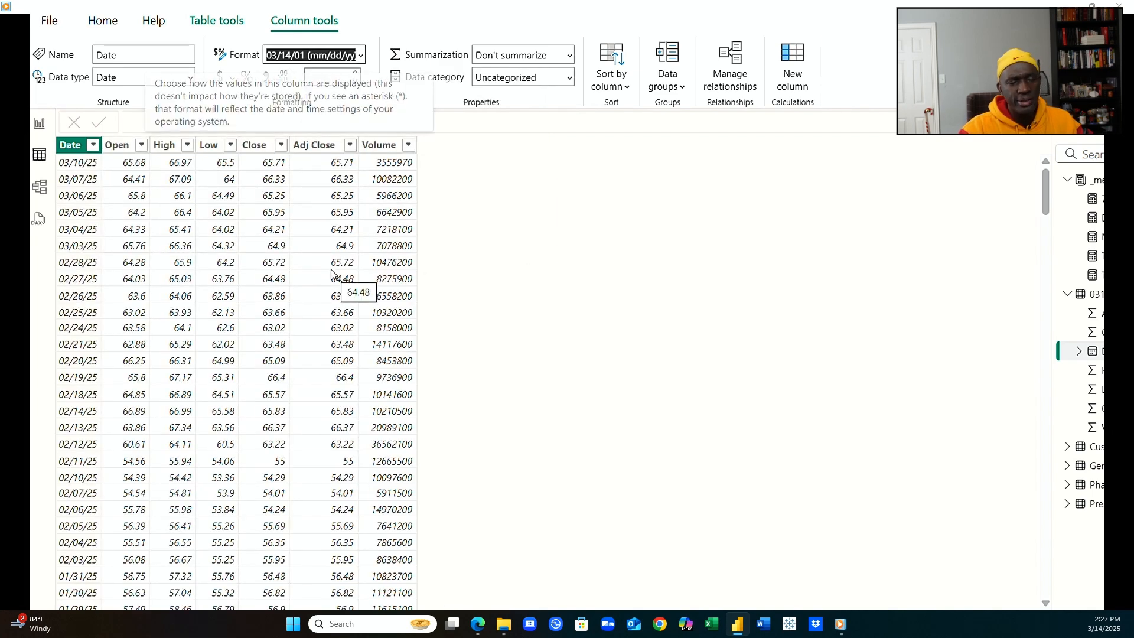
Remove and re-add the Date field in the report's stock table, and show it as plain Date instead of Date Hierarchy.
left_click(43, 126)
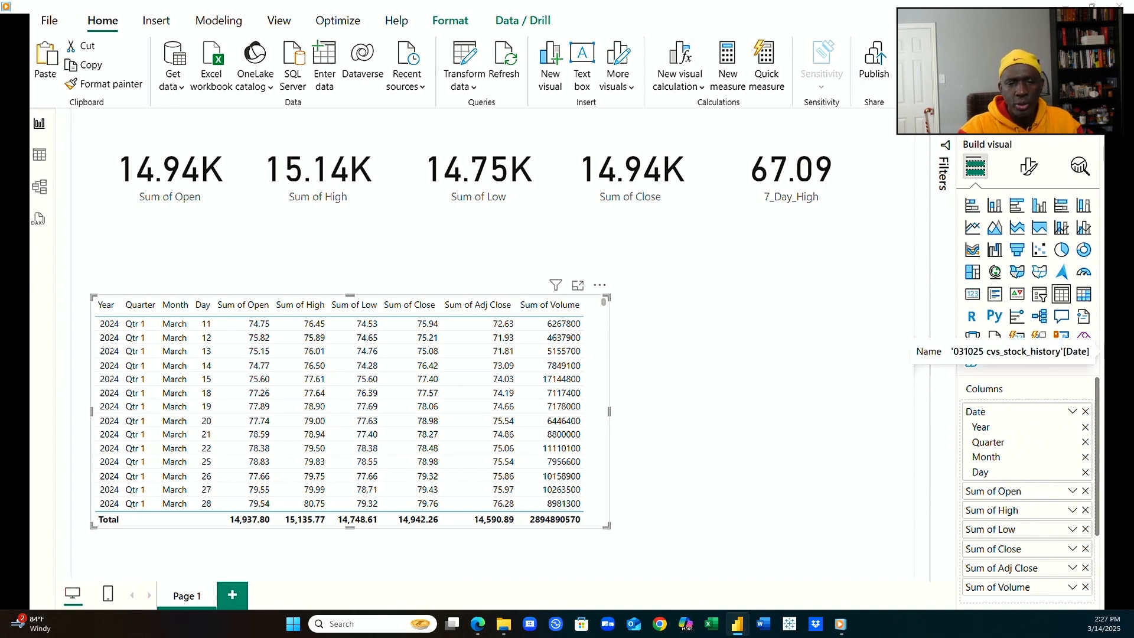
left_click(1085, 411)
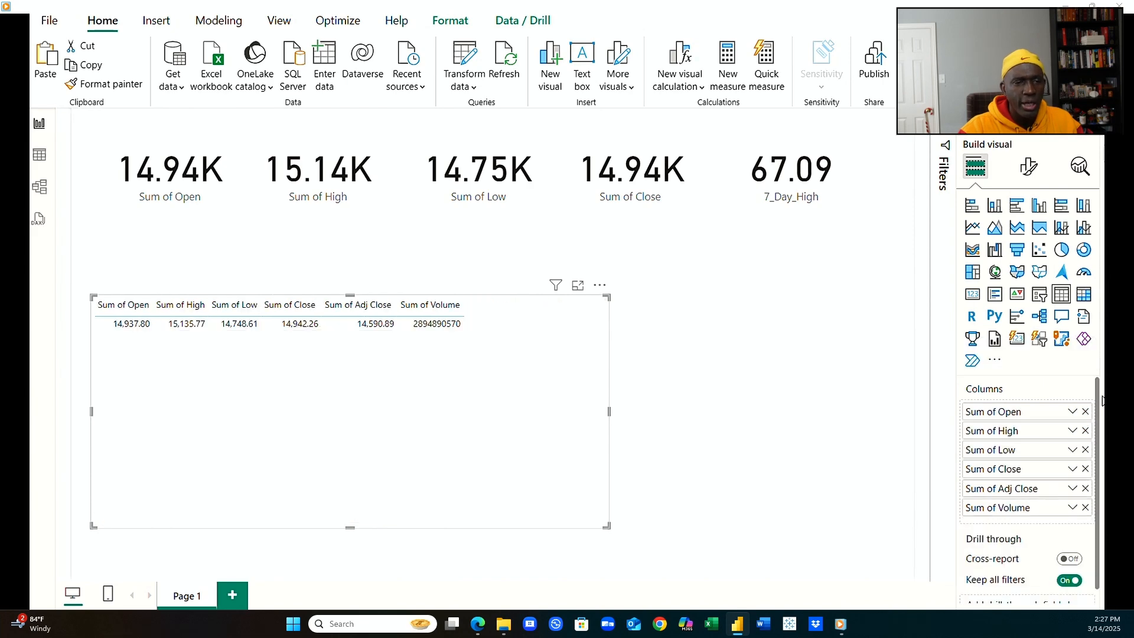
left_click_drag(1106, 378, 1053, 410)
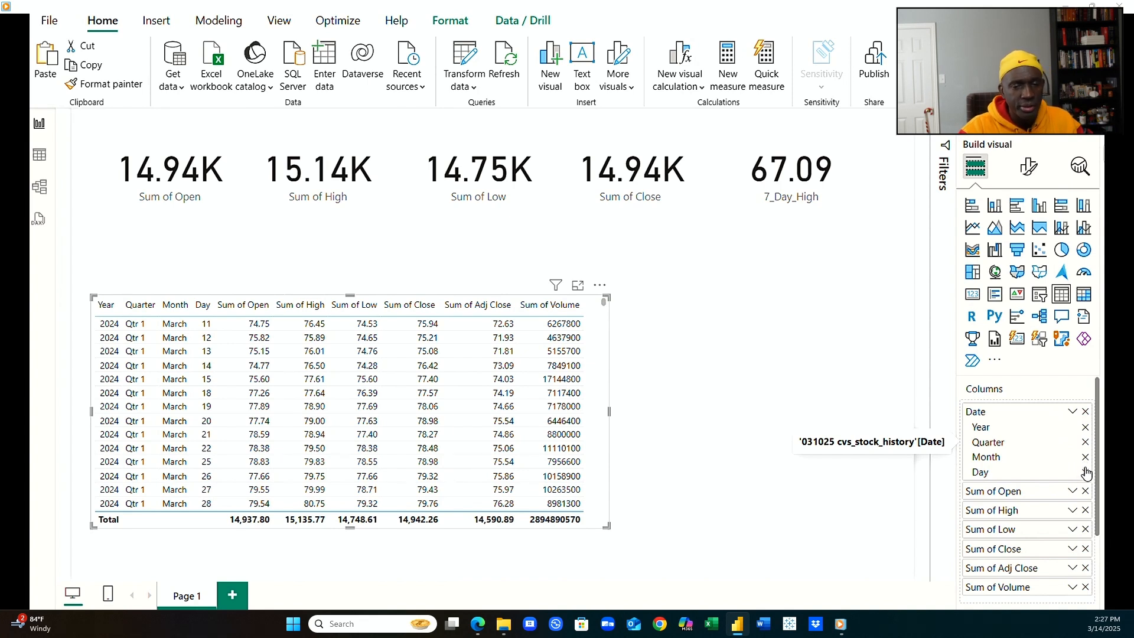
left_click(1072, 412)
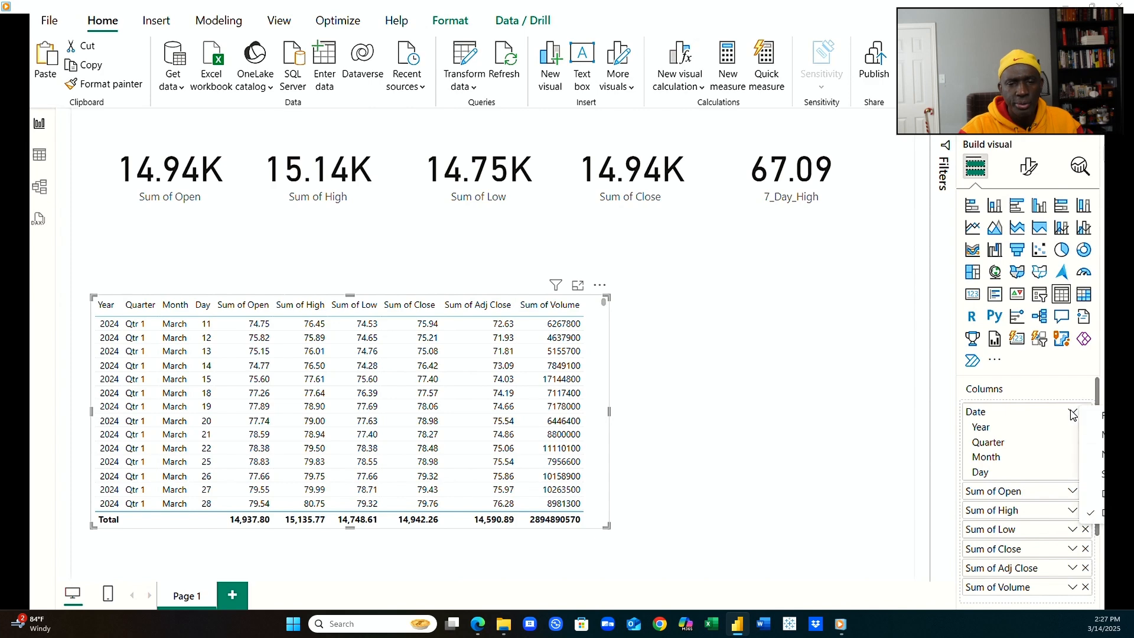
left_click(1100, 495)
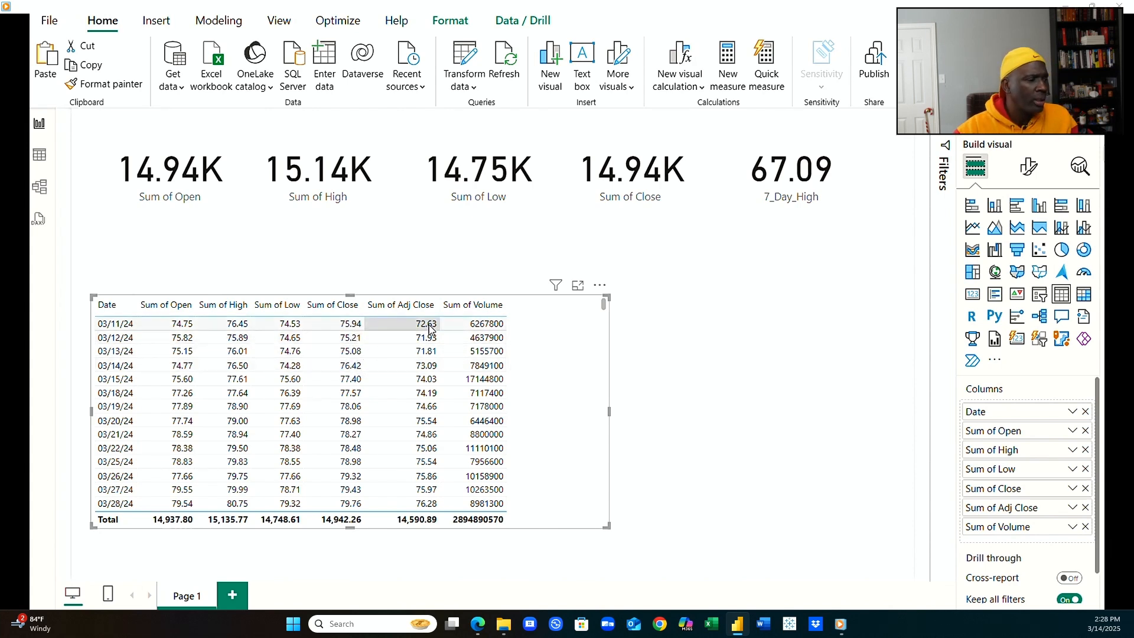
Rename the stock table's Sum of Open and Sum of High columns to Open and High.
double_click(1000, 432)
left_click_drag(1000, 431, 959, 433)
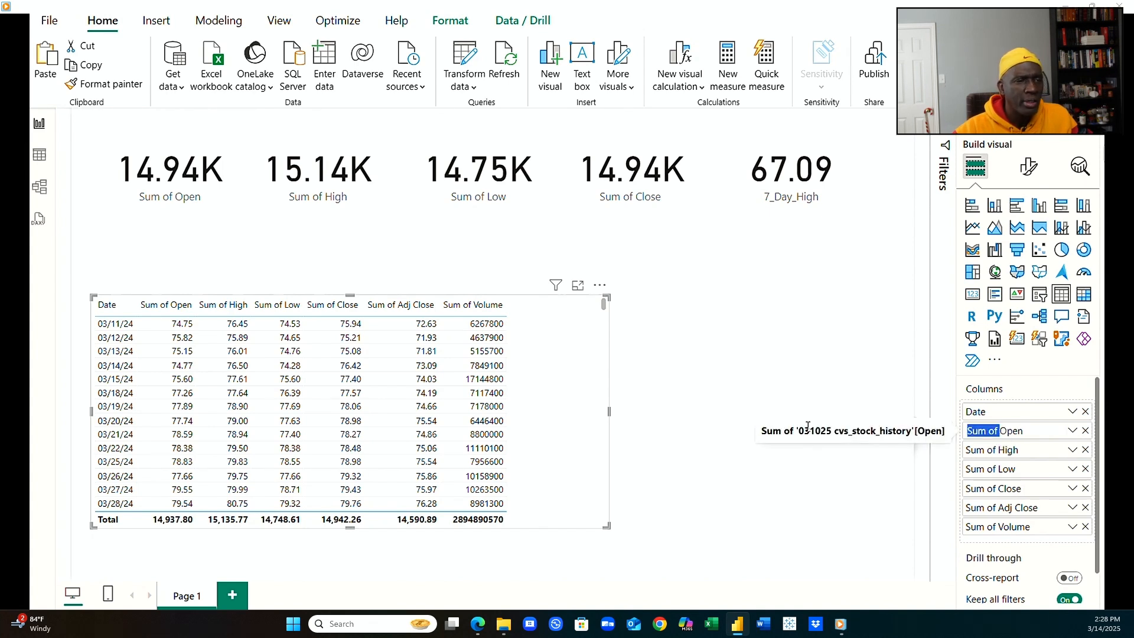
key("BackSpace")
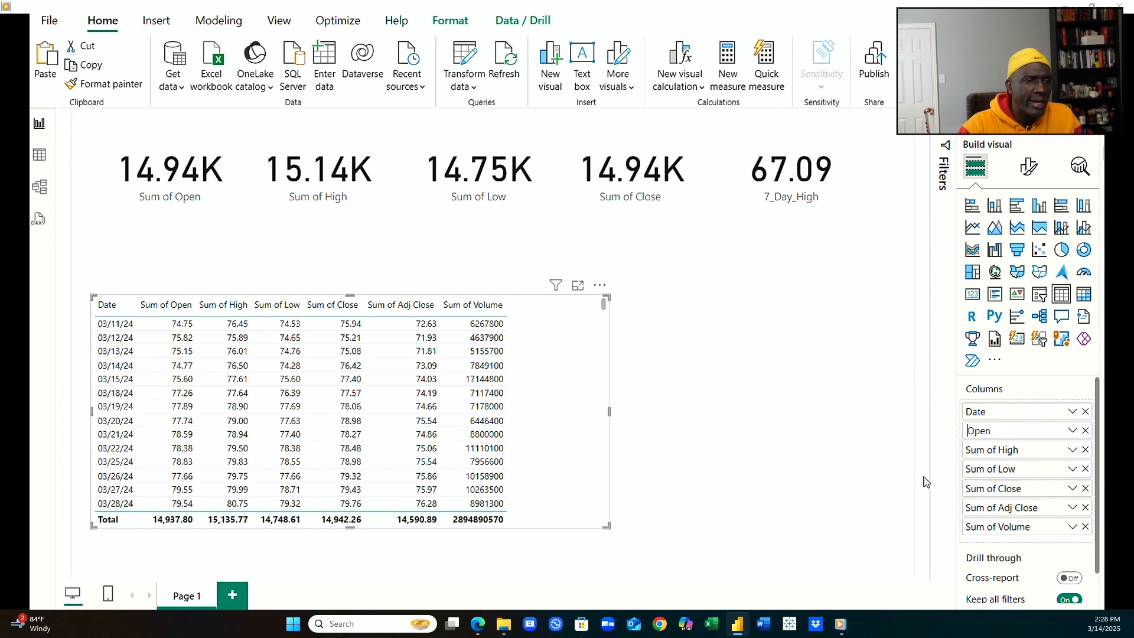
key("Return")
double_click(1003, 452)
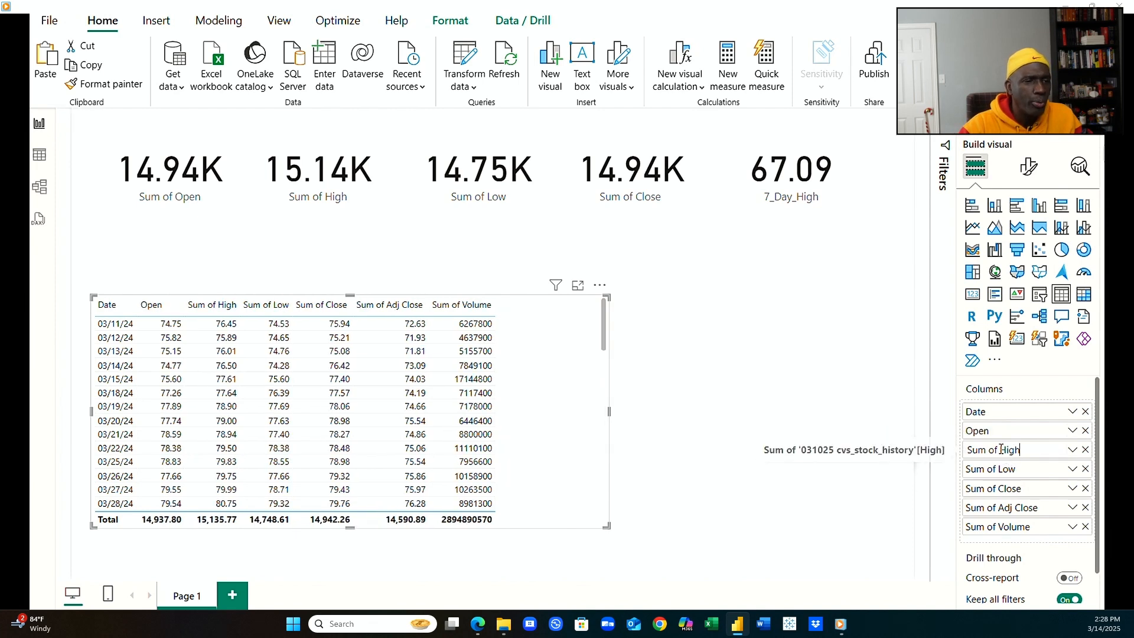
left_click_drag(999, 450, 712, 466)
key("BackSpace")
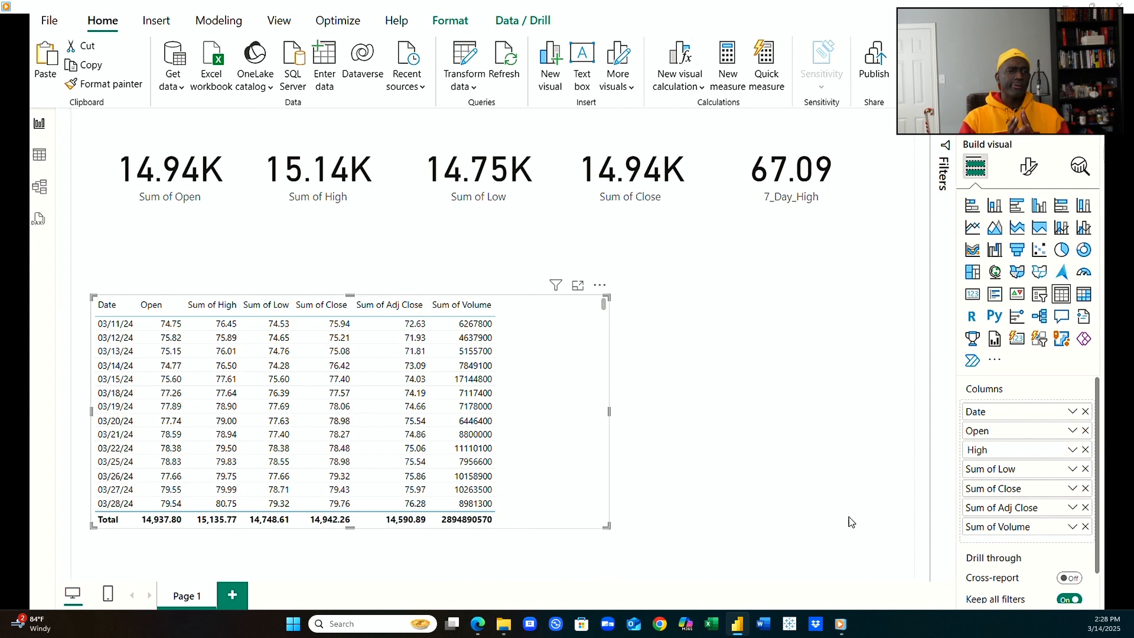
Rename the stock table's Sum of Low and Sum of Close columns to Low and Close.
double_click(989, 471)
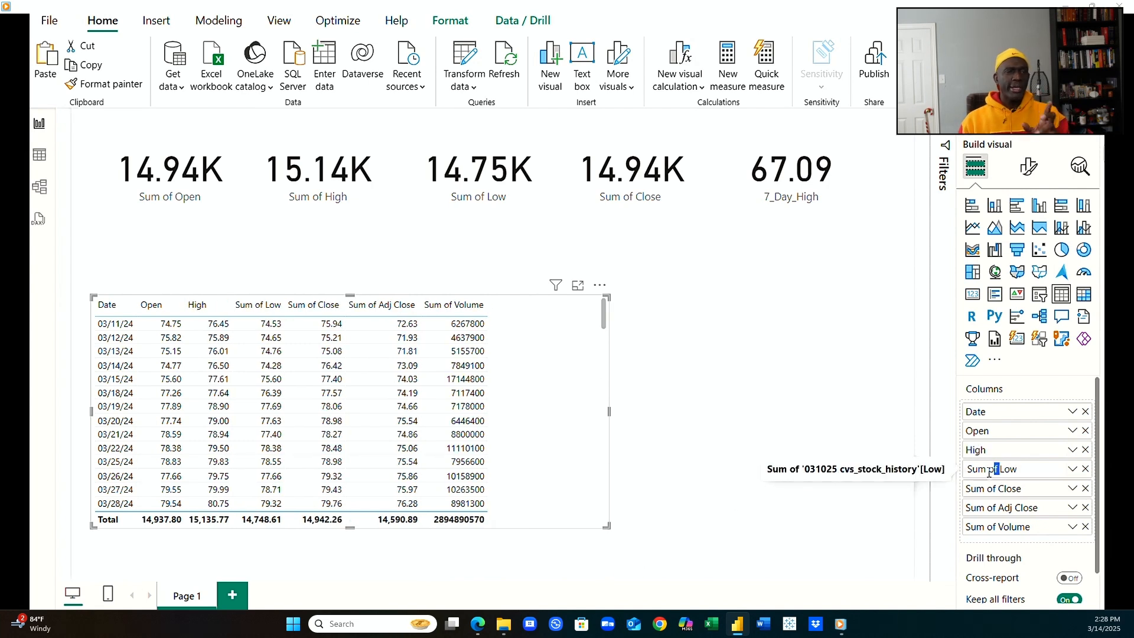
left_click_drag(989, 470, 815, 472)
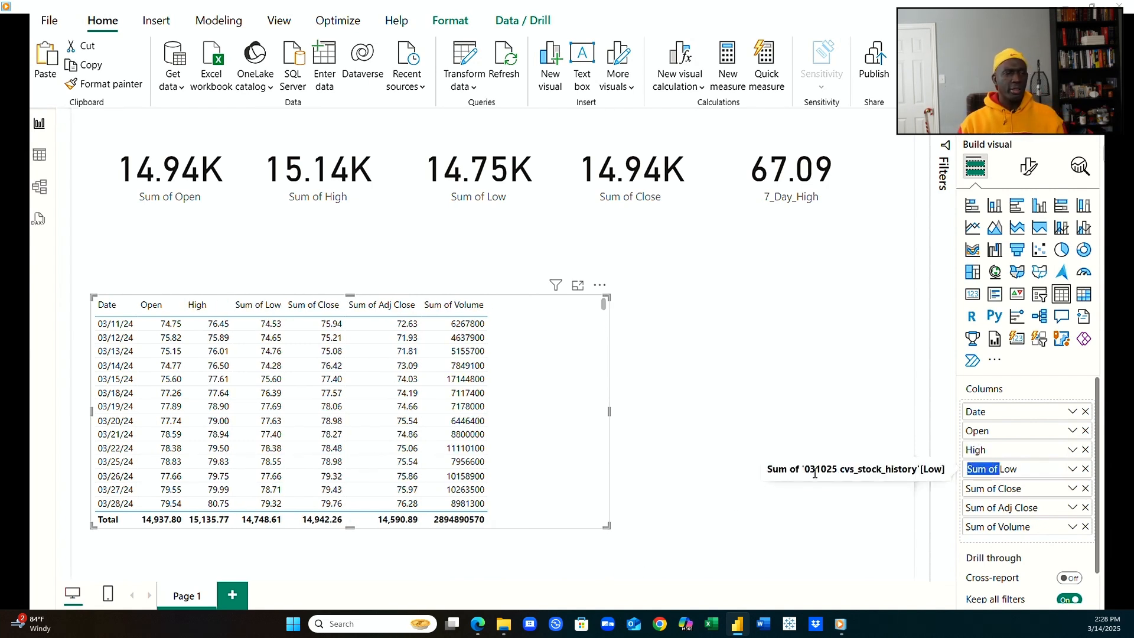
key("BackSpace")
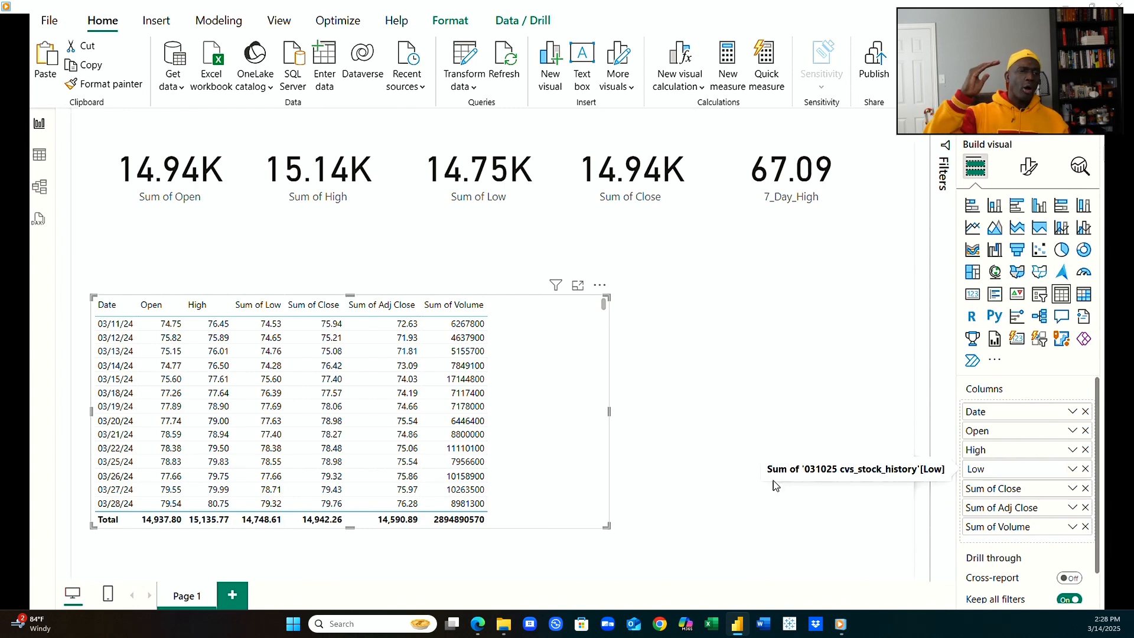
double_click(1007, 488)
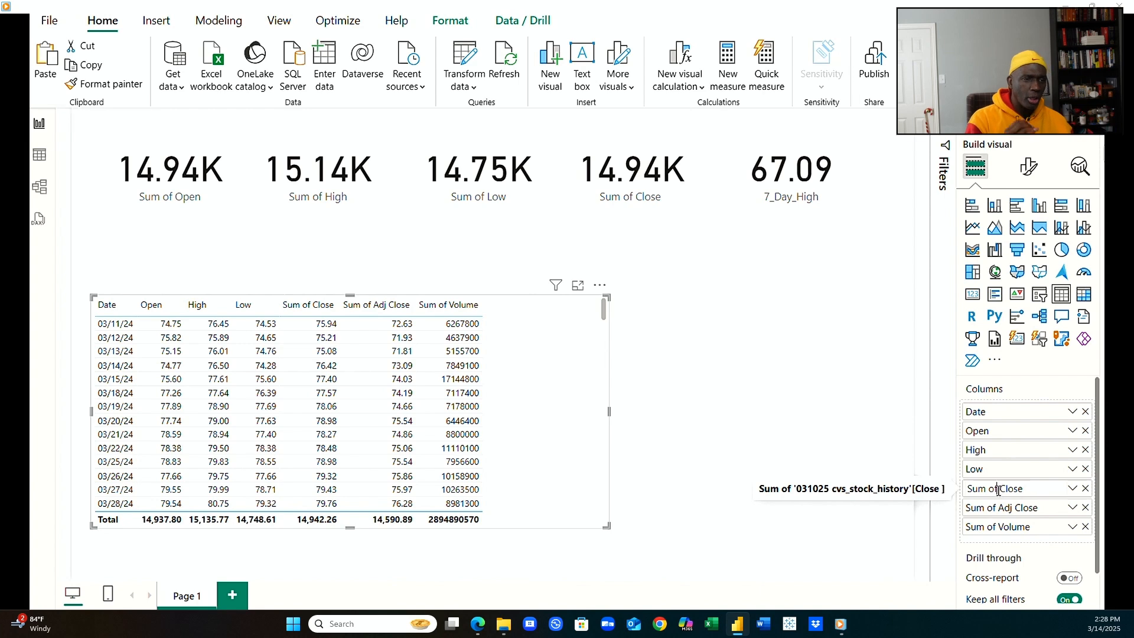
key("shift+Home")
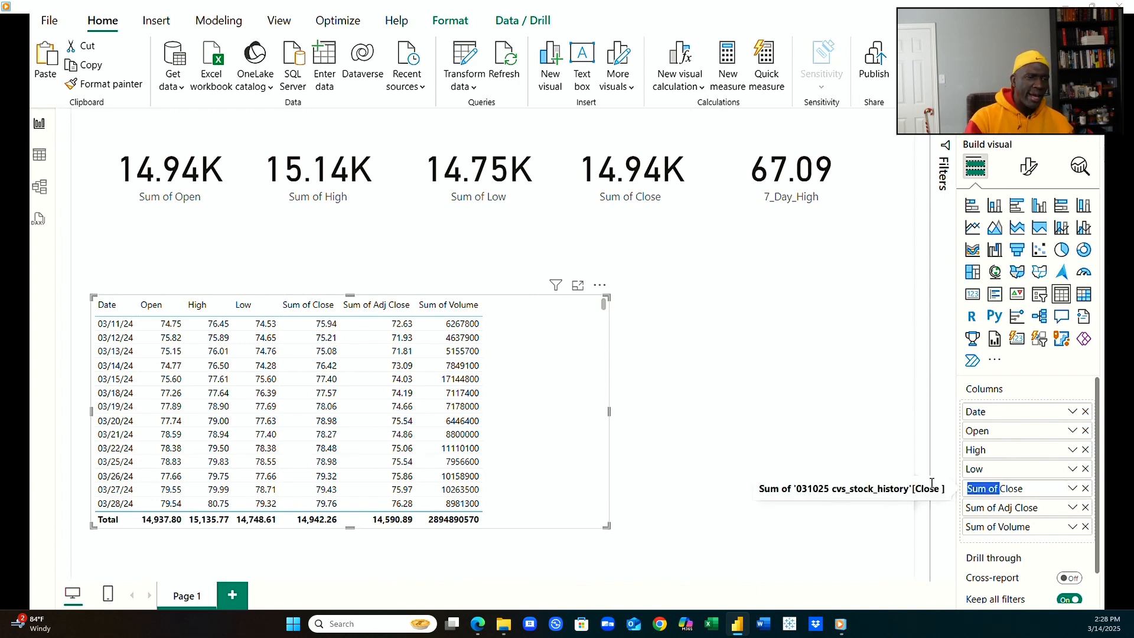
key("BackSpace")
key("Return")
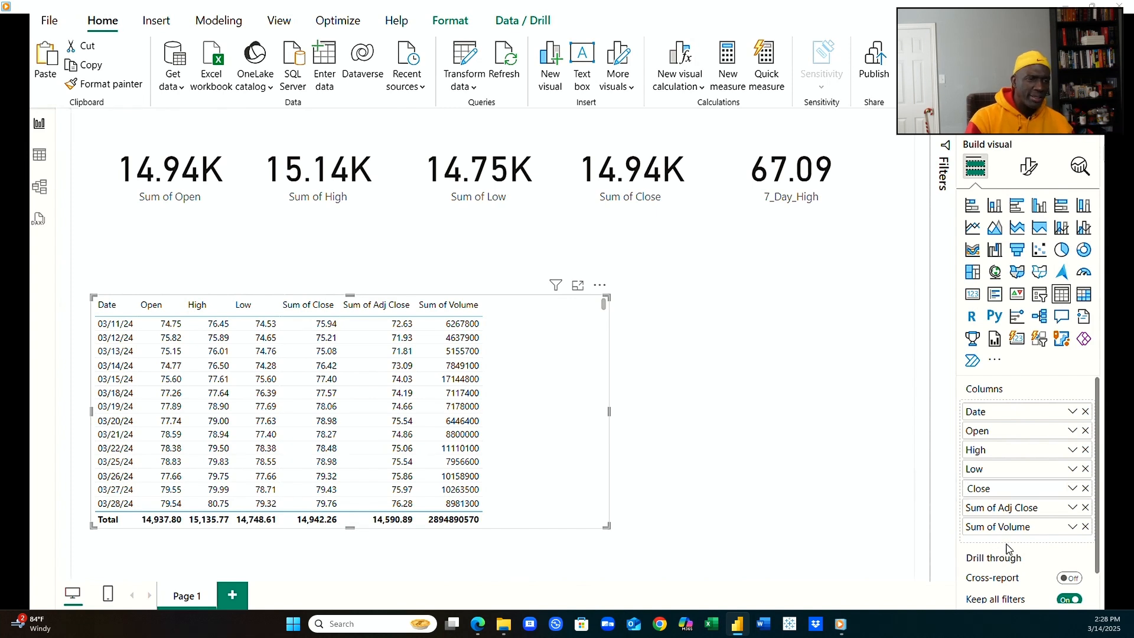
Rename the stock table's Sum of Adj Close column to Adj Close.
double_click(999, 511)
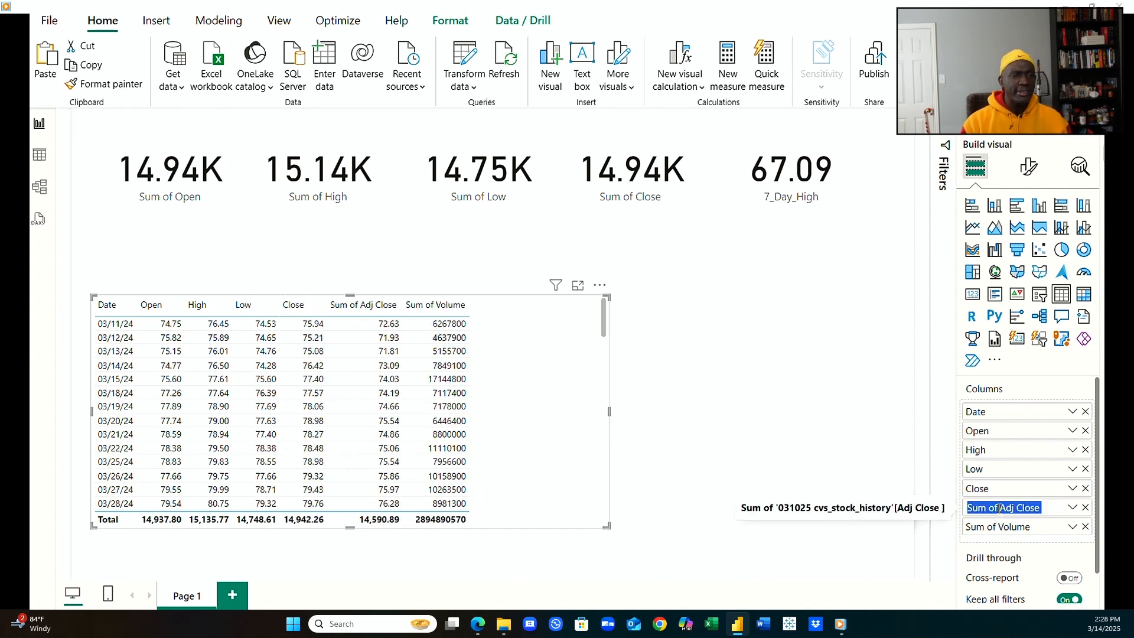
left_click(1002, 509)
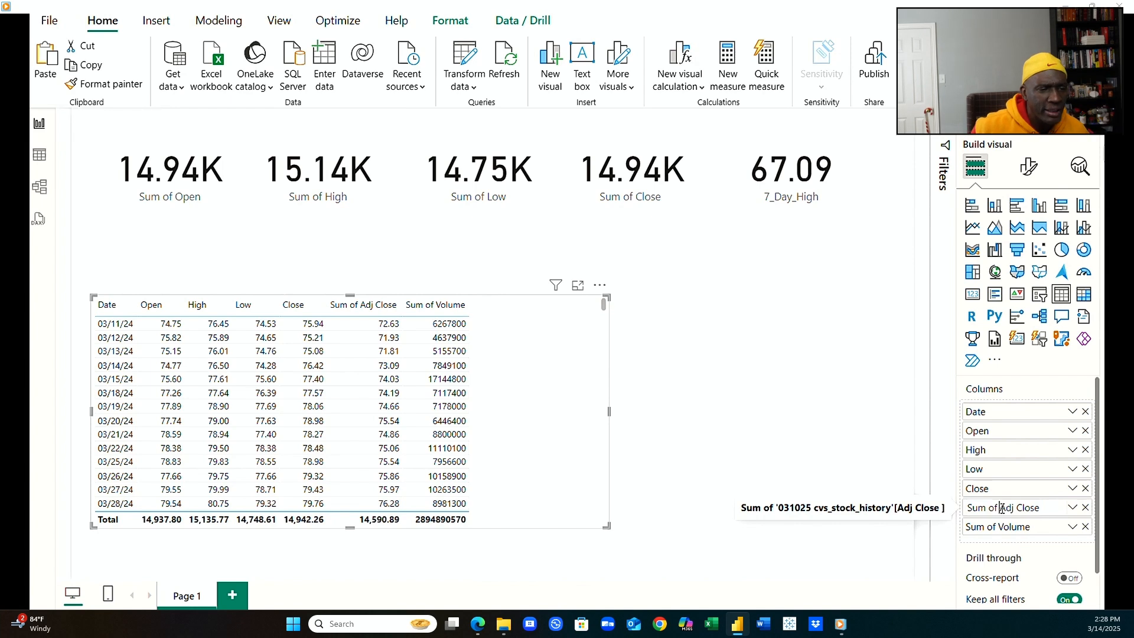
left_click_drag(1003, 507, 954, 508)
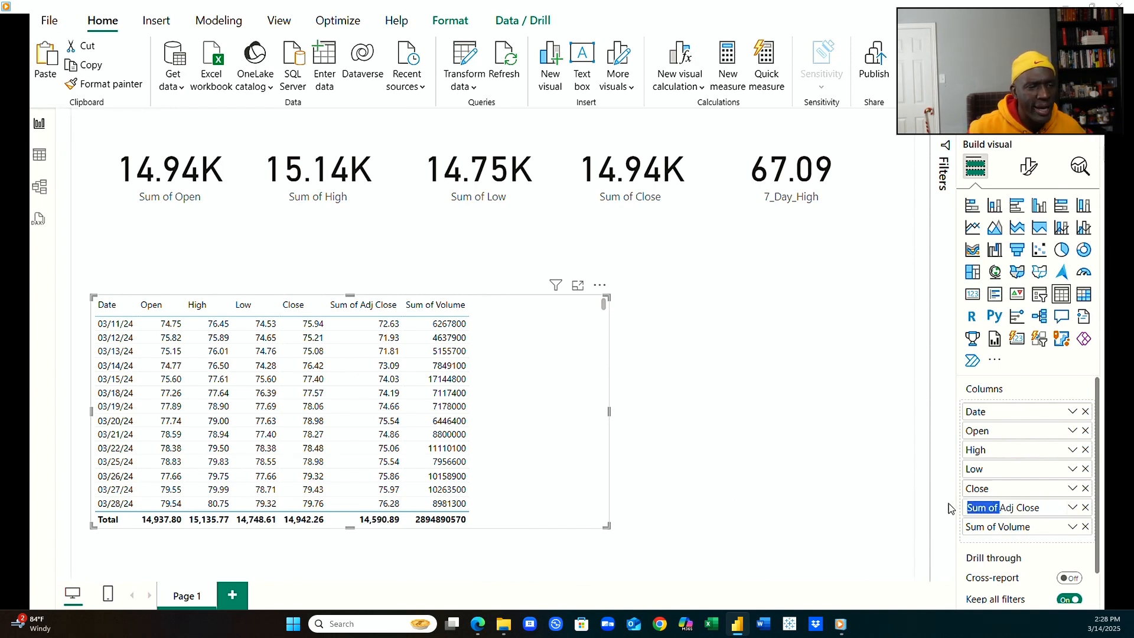
key("BackSpace")
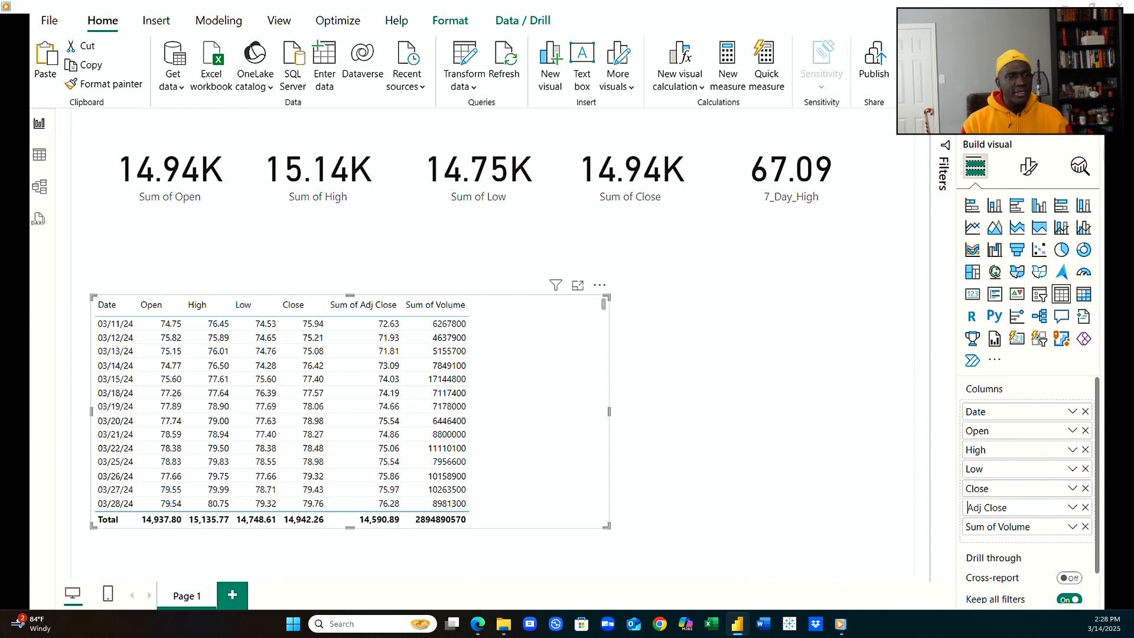
left_click(1011, 533)
double_click(1012, 534)
left_click_drag(999, 526, 870, 523)
key("BackSpace")
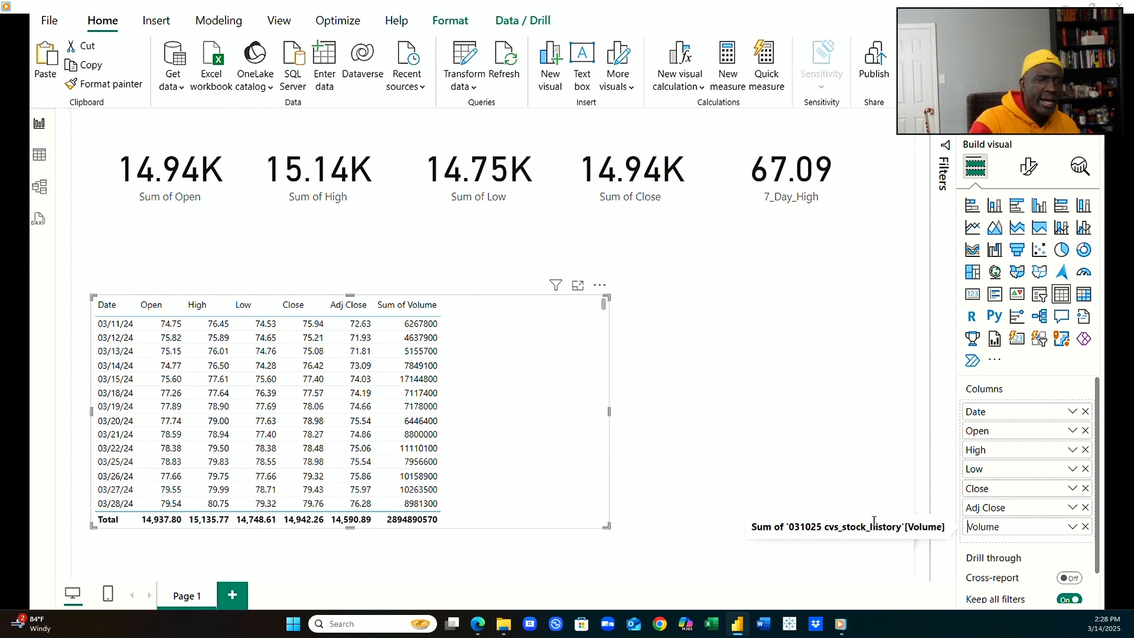
left_click(961, 589)
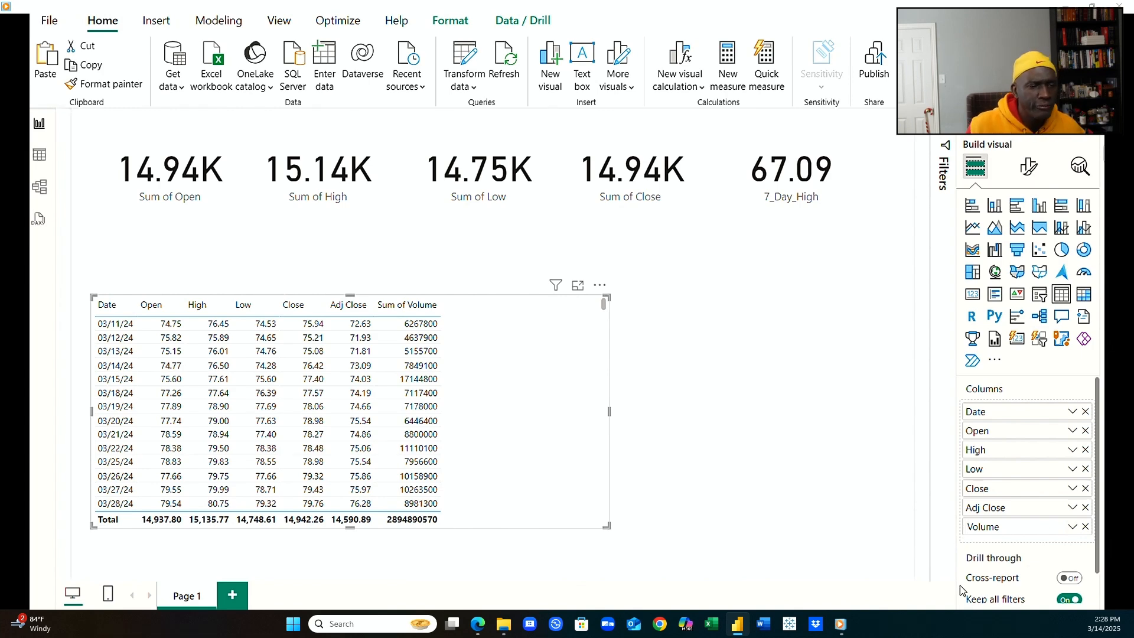
left_click(781, 470)
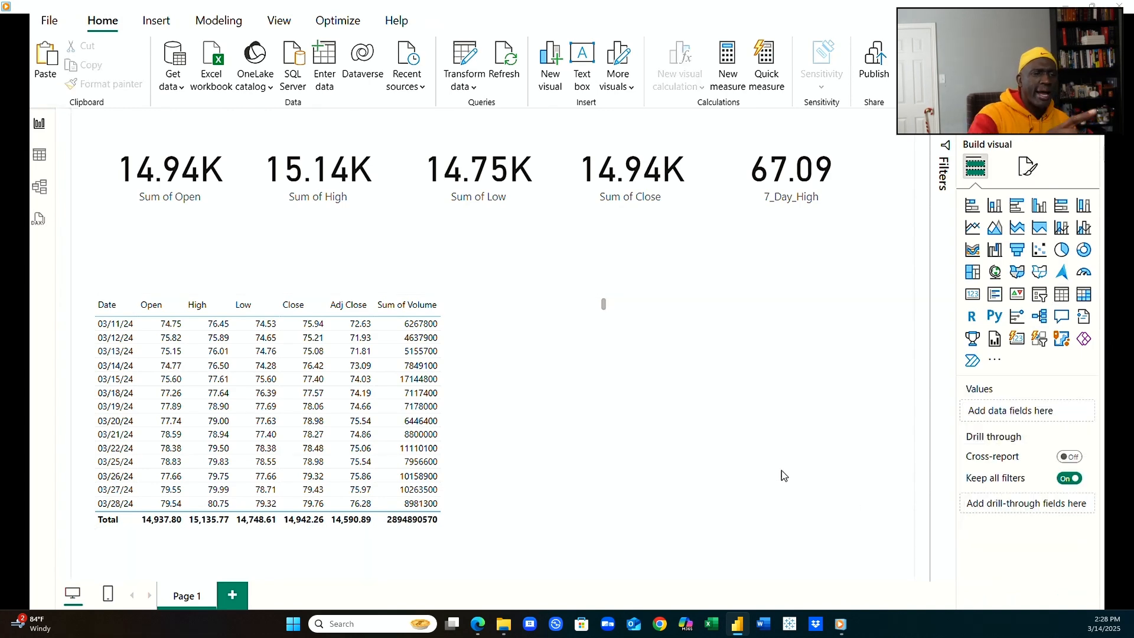
Rename the stock table's Sum of Volume column to Volume.
left_click(523, 389)
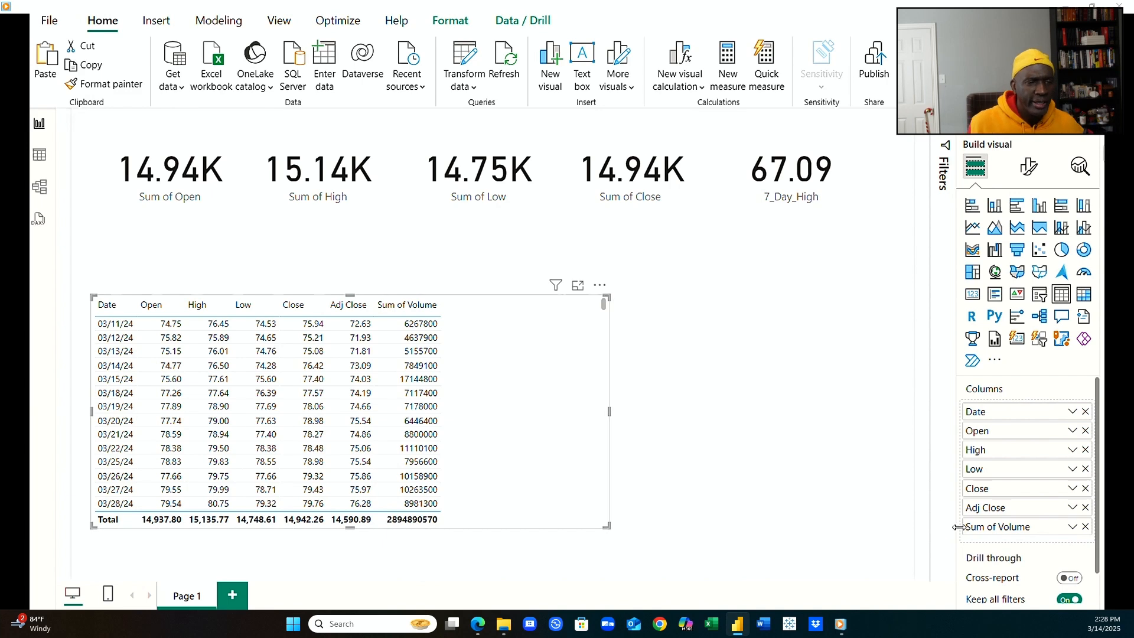
double_click(1002, 526)
left_click_drag(1002, 525, 888, 523)
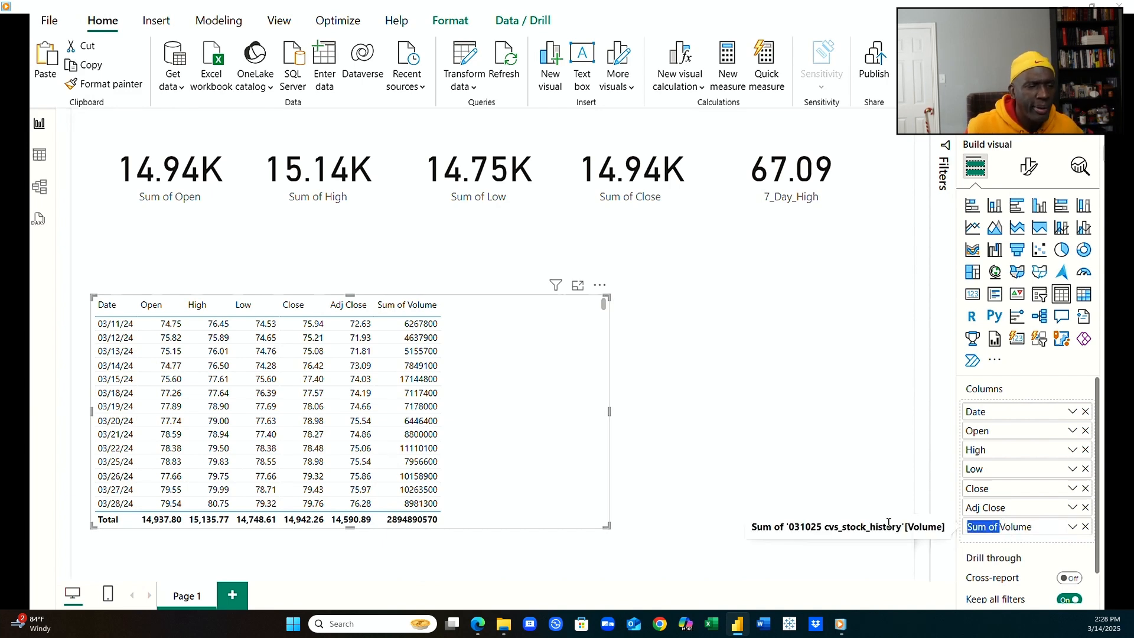
key("BackSpace")
key("Return")
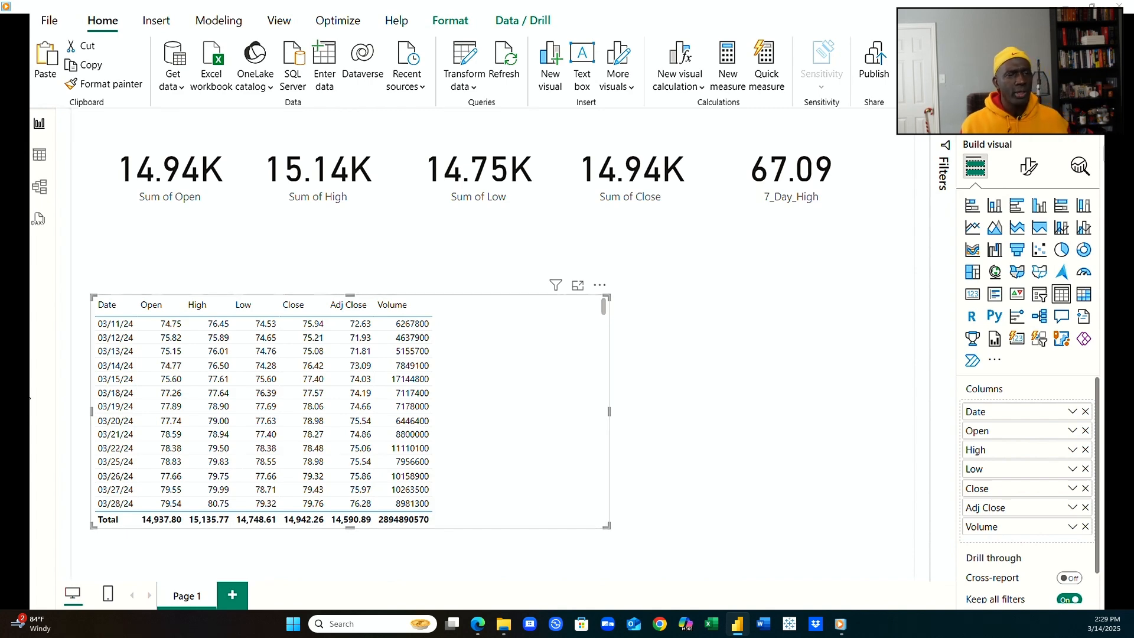
Glance at the underlying stock history data, then narrow the report's stock table visual to fit its columns more closely.
left_click(41, 160)
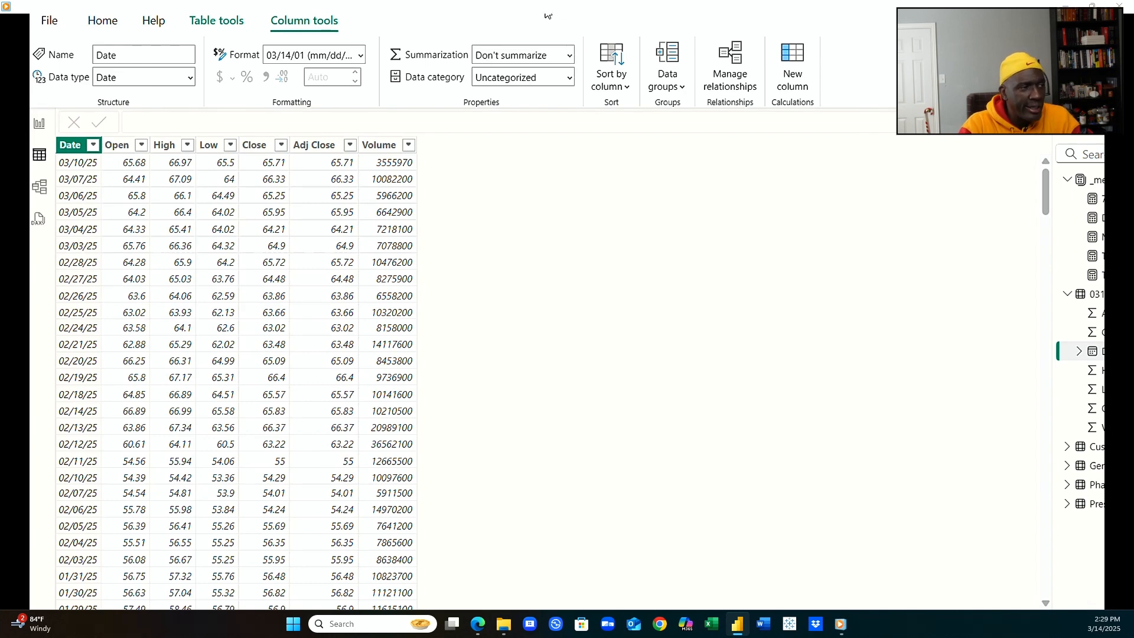
left_click(40, 124)
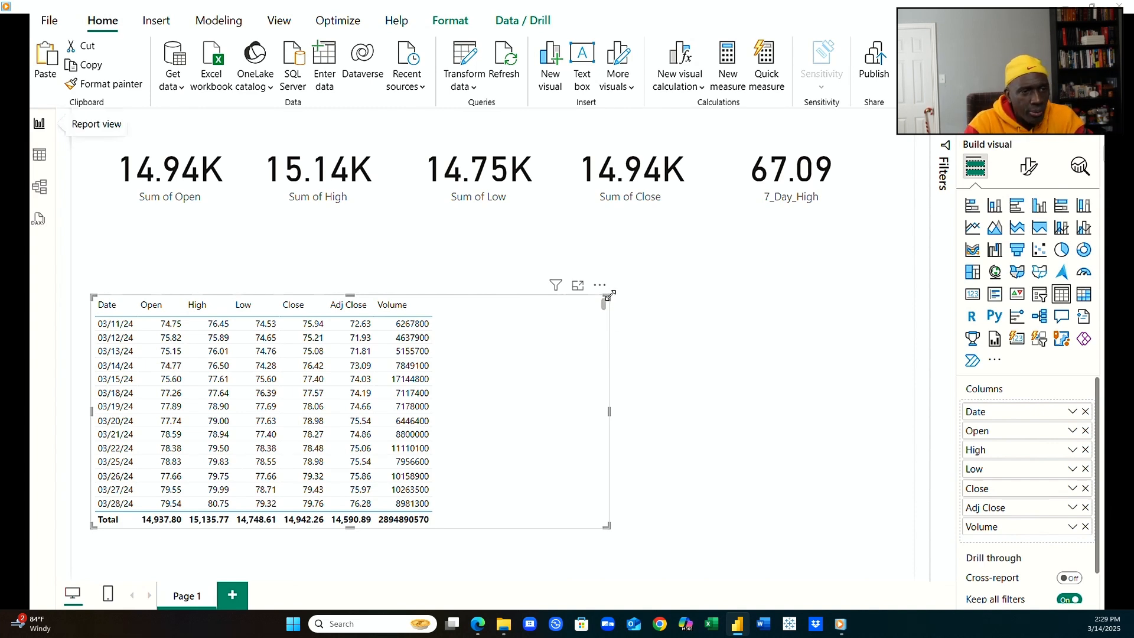
left_click_drag(604, 297, 492, 295)
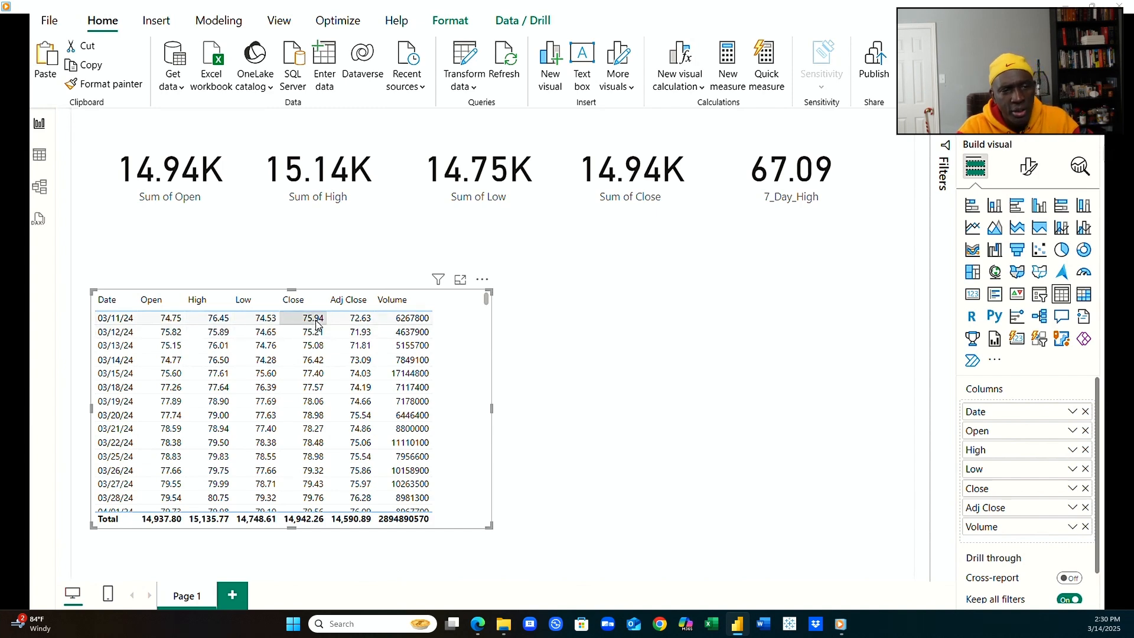
Examine the distinct values of the Open and High columns in the stock history data and return to the report.
left_click(39, 156)
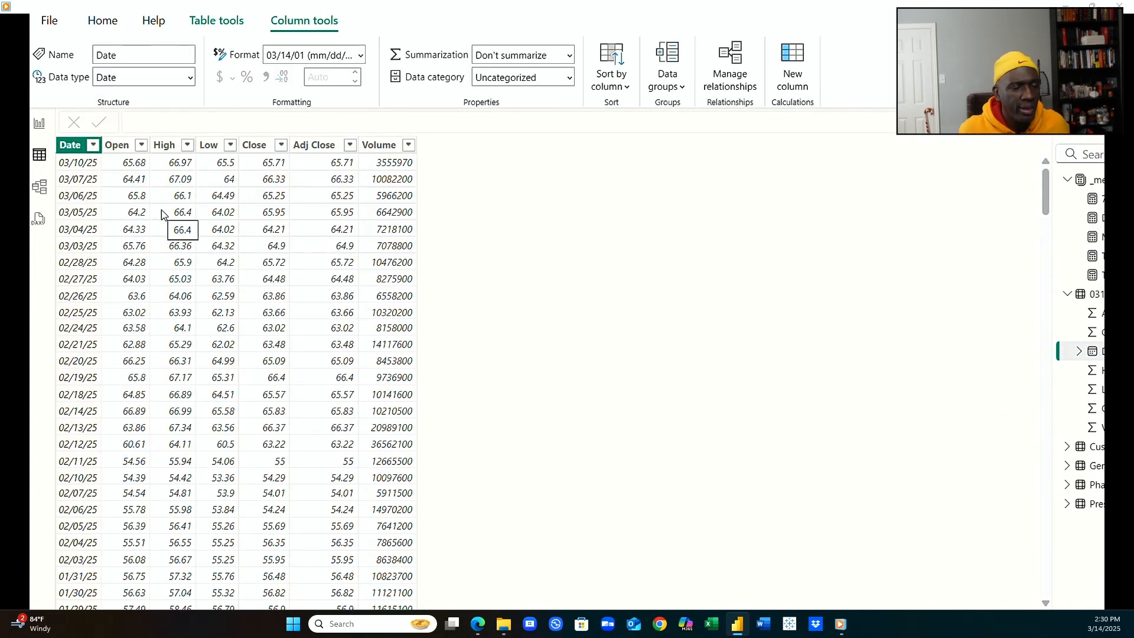
left_click(145, 149)
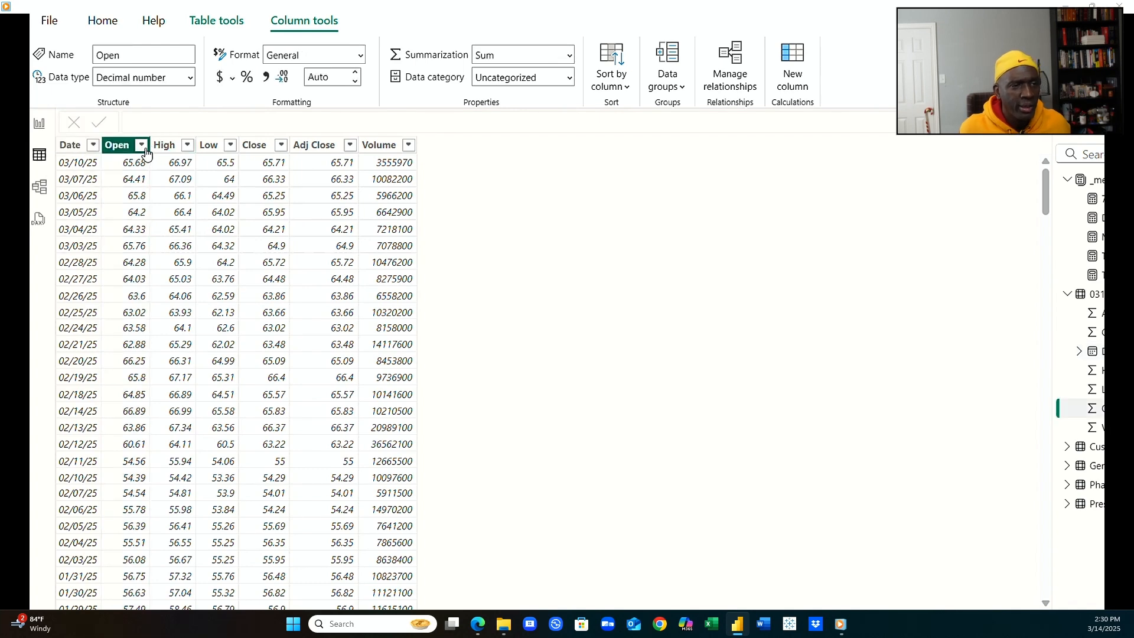
left_click(142, 146)
scroll(275, 424, "down", 15)
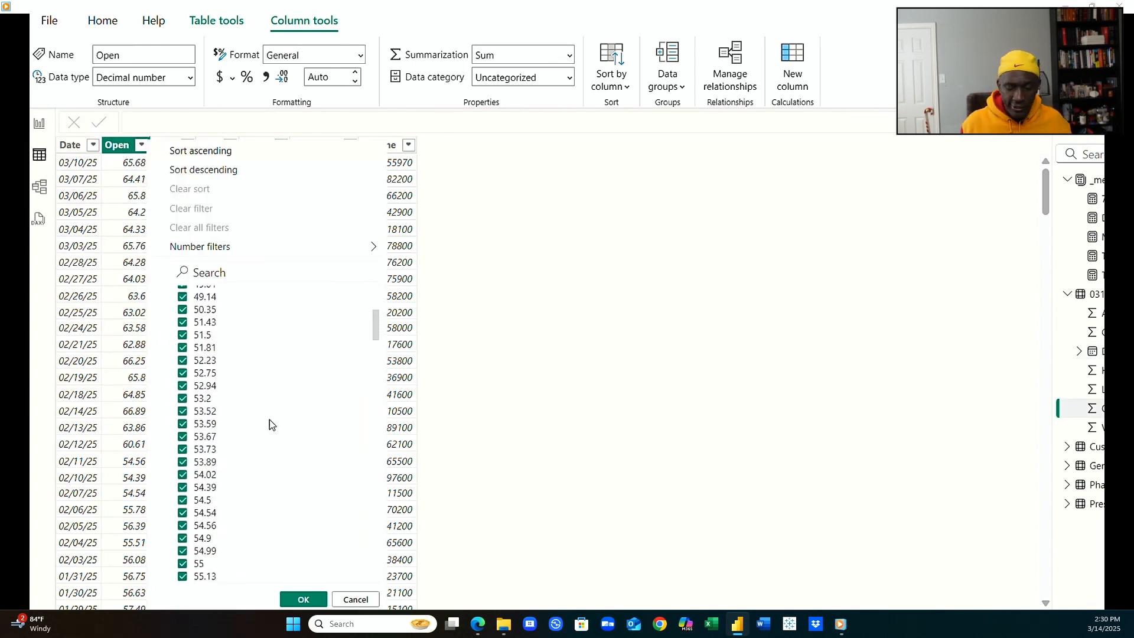
left_click(472, 319)
left_click(187, 145)
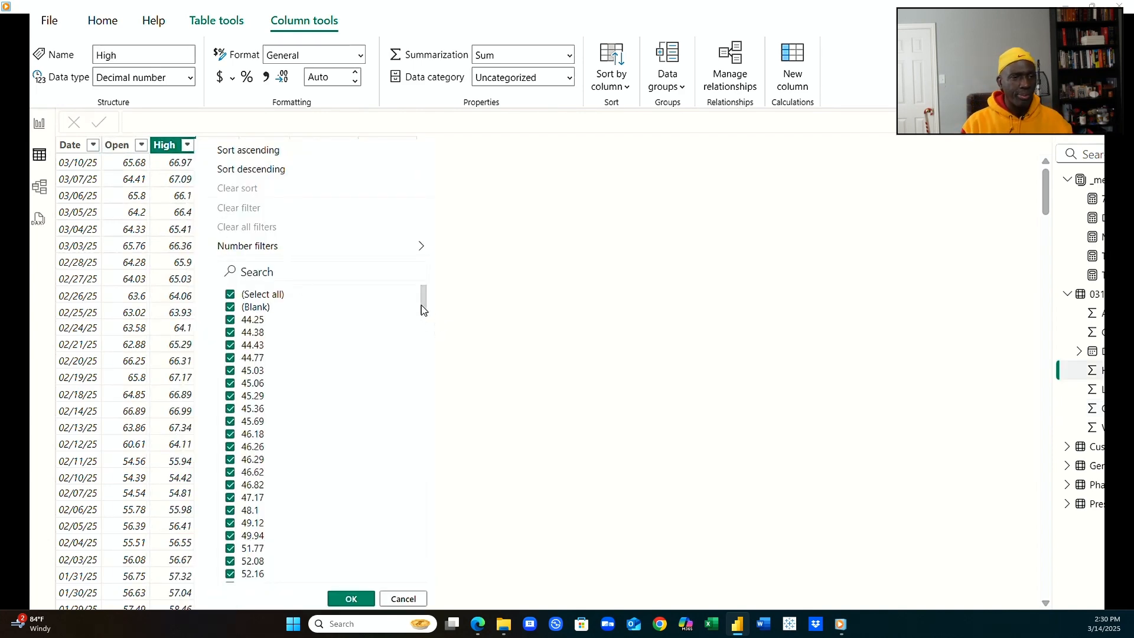
left_click_drag(422, 306, 445, 582)
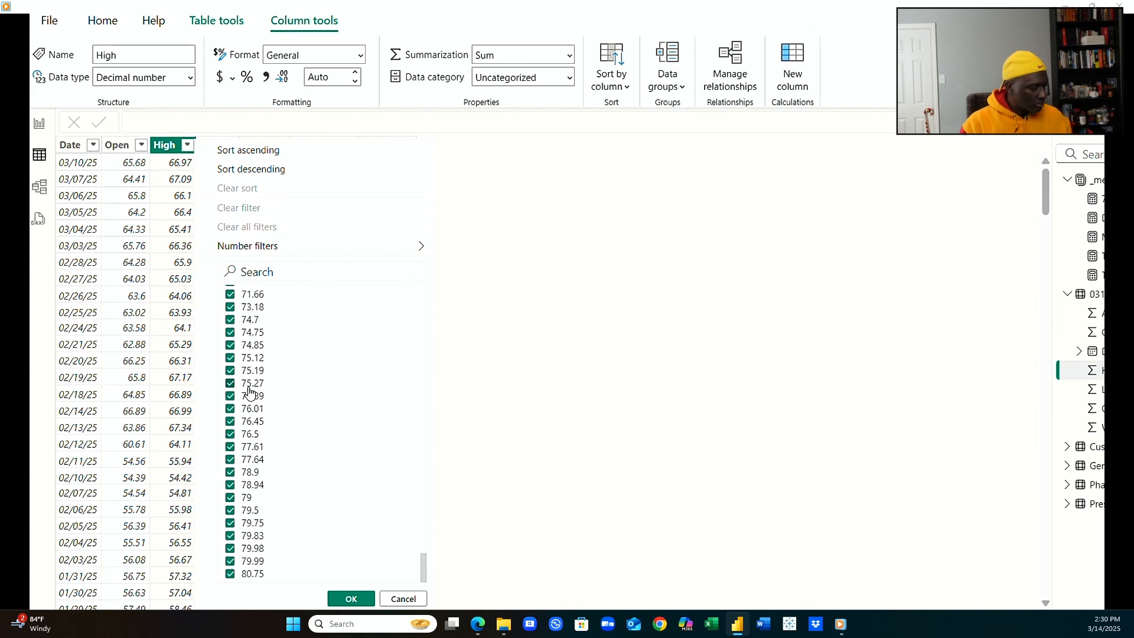
left_click(477, 366)
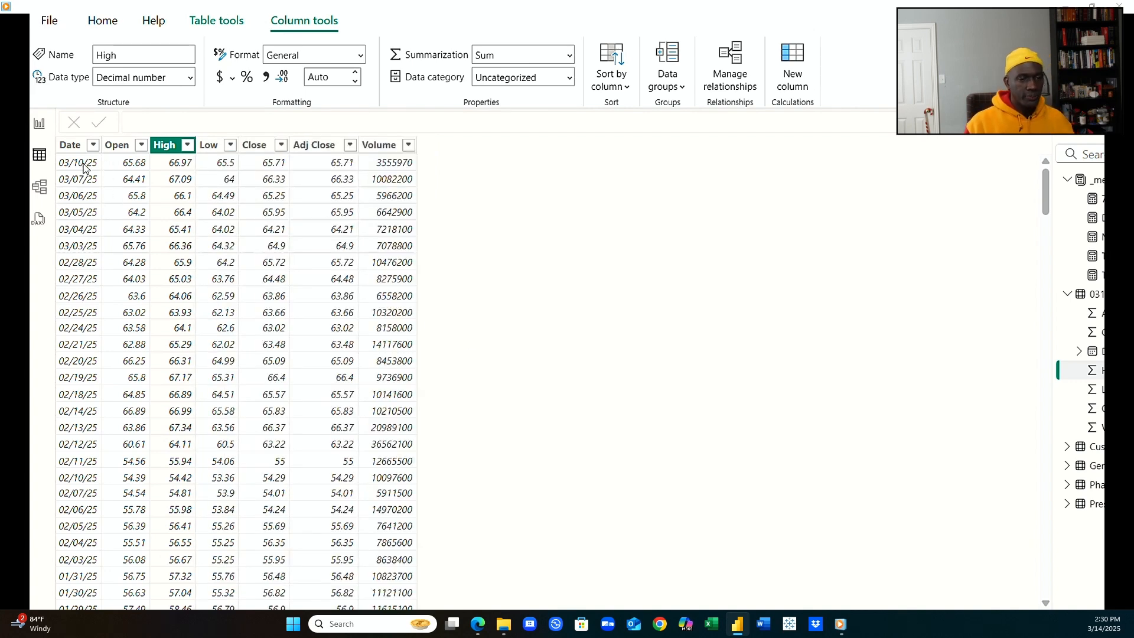
left_click(39, 123)
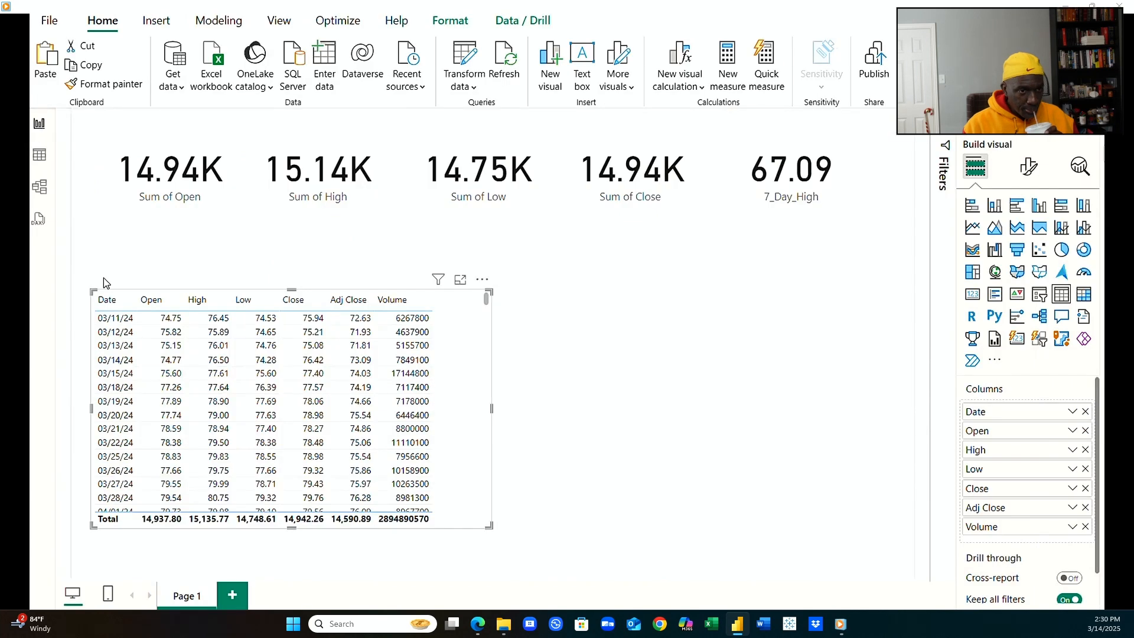
Change the aggregation of the stock table's Open and High columns to Average.
left_click(137, 324)
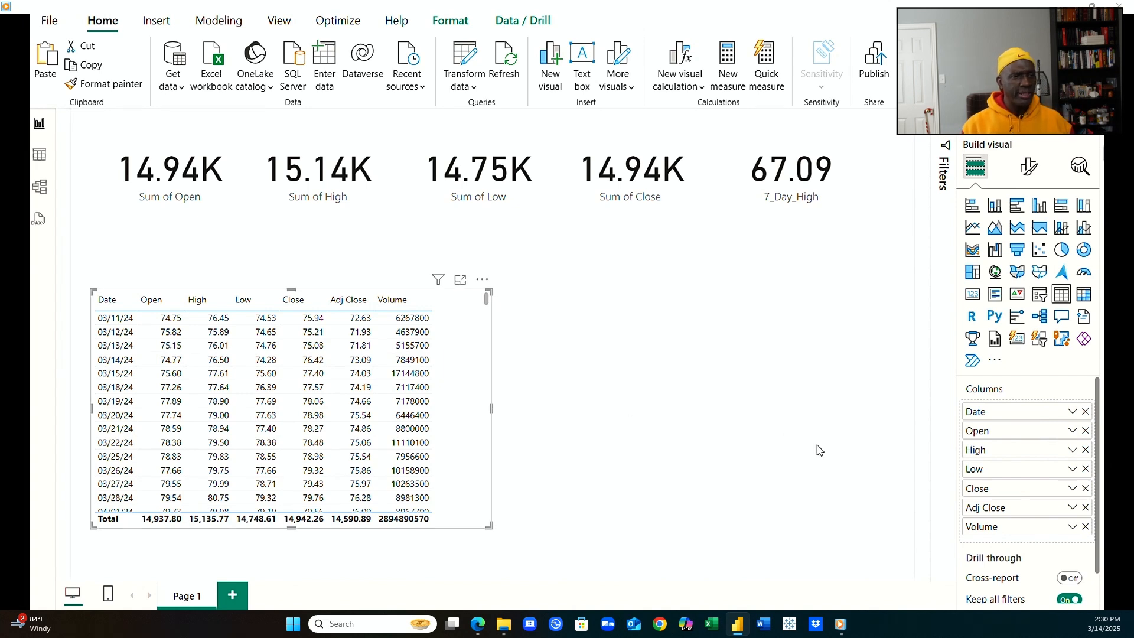
left_click(1073, 431)
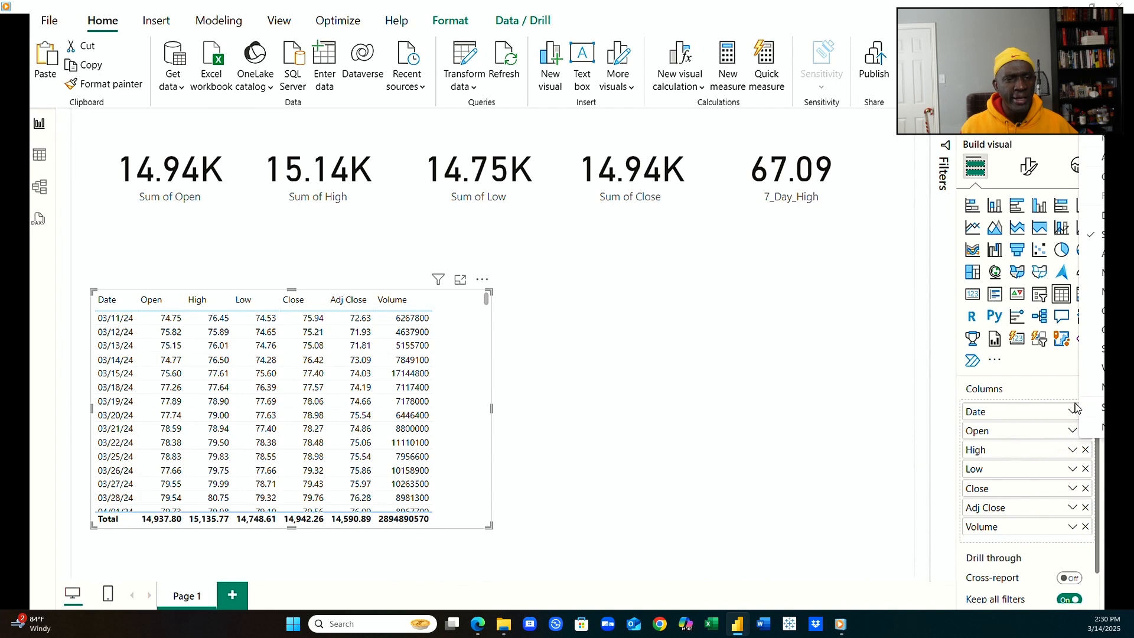
left_click(1093, 254)
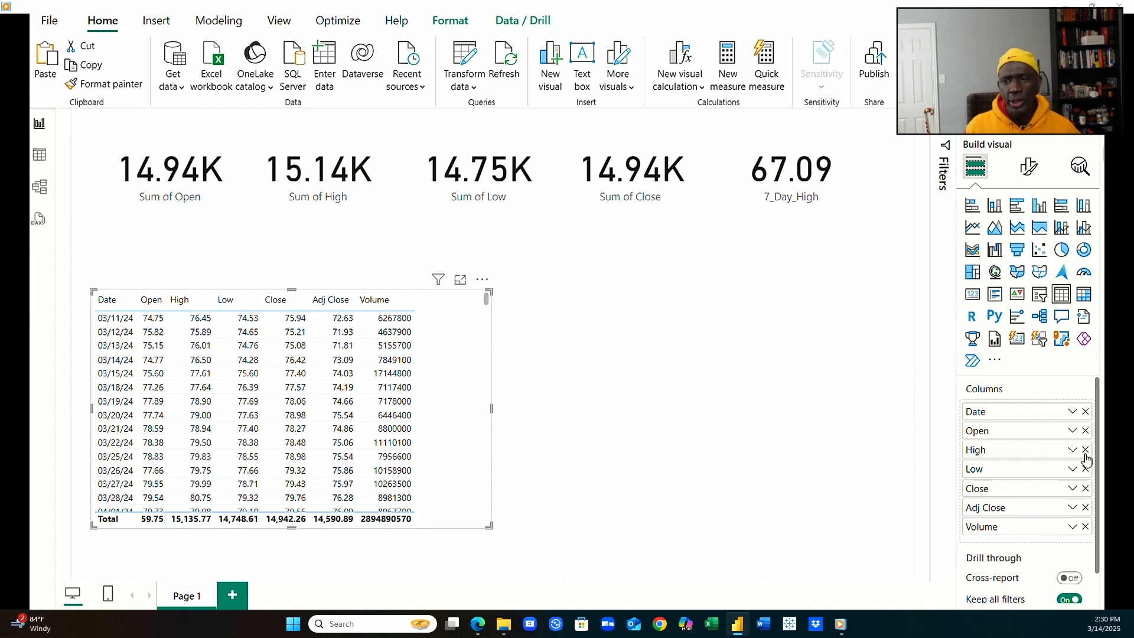
left_click(1073, 432)
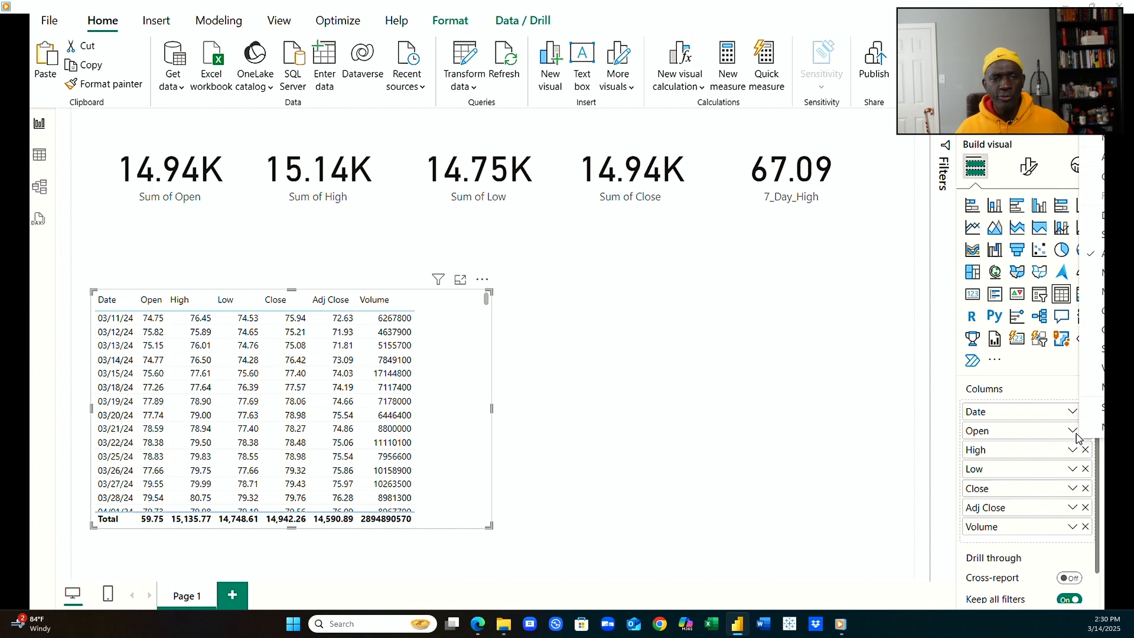
left_click(1073, 451)
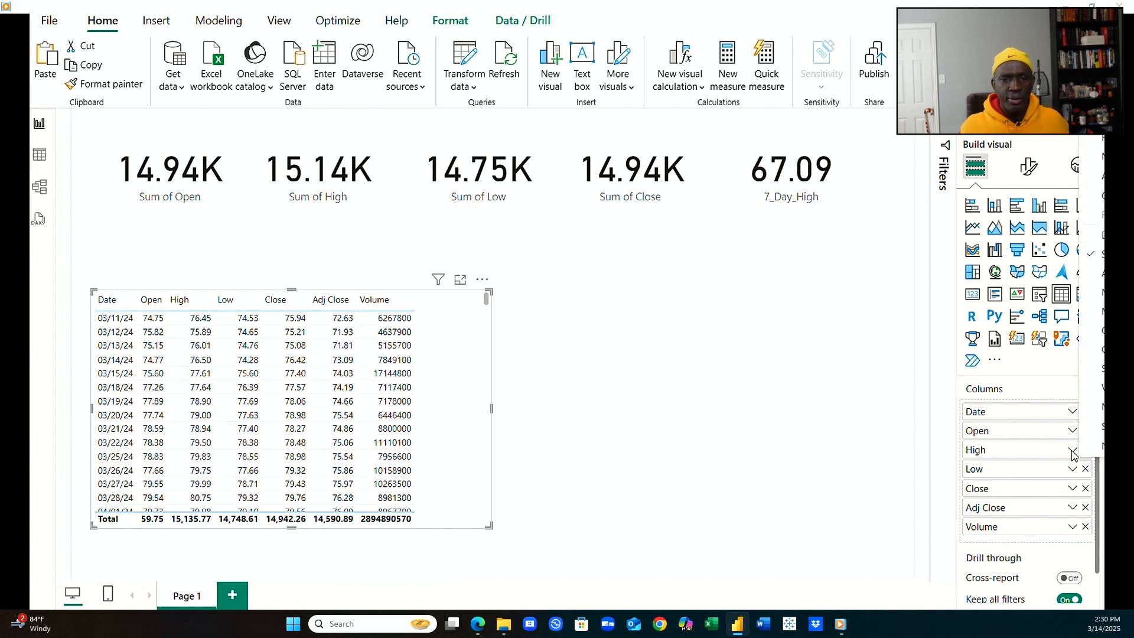
left_click(1102, 273)
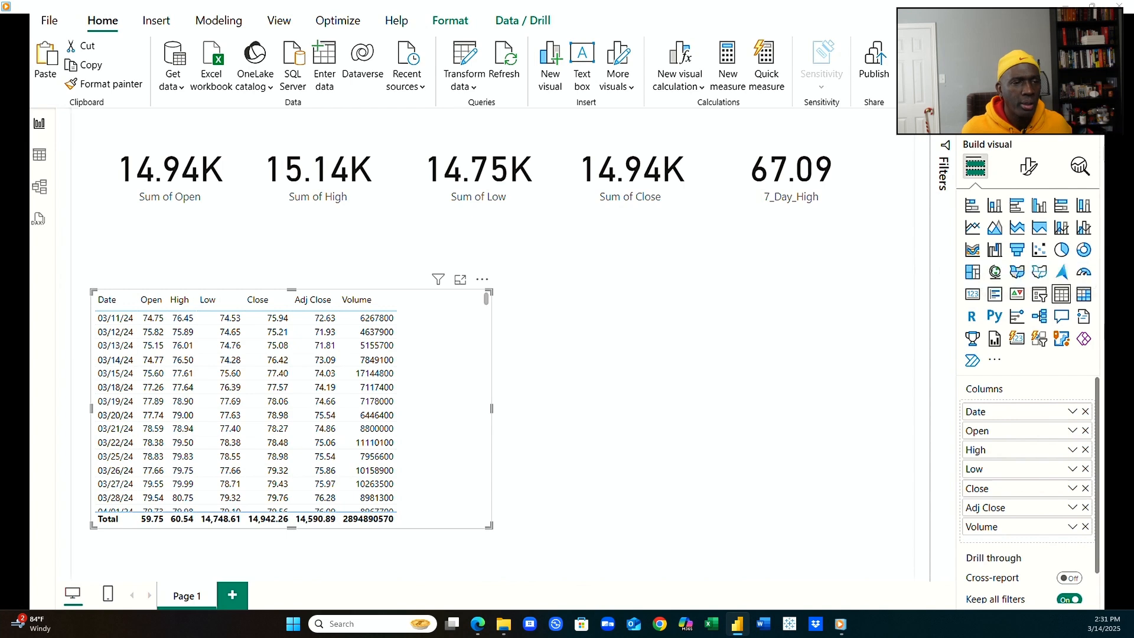
left_click(1073, 449)
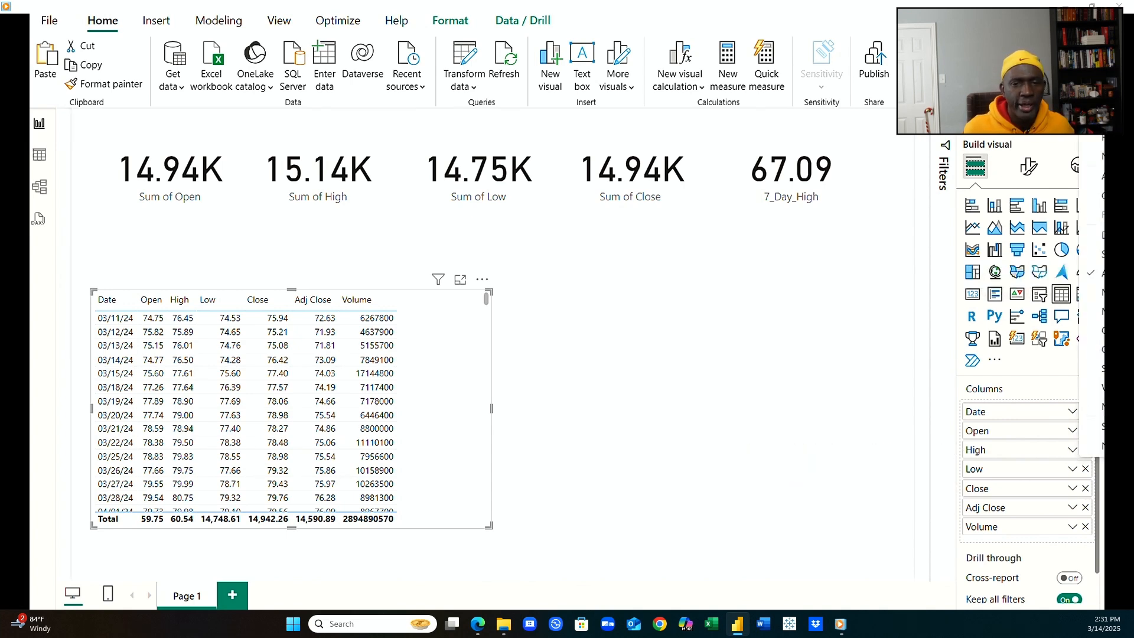
left_click(936, 431)
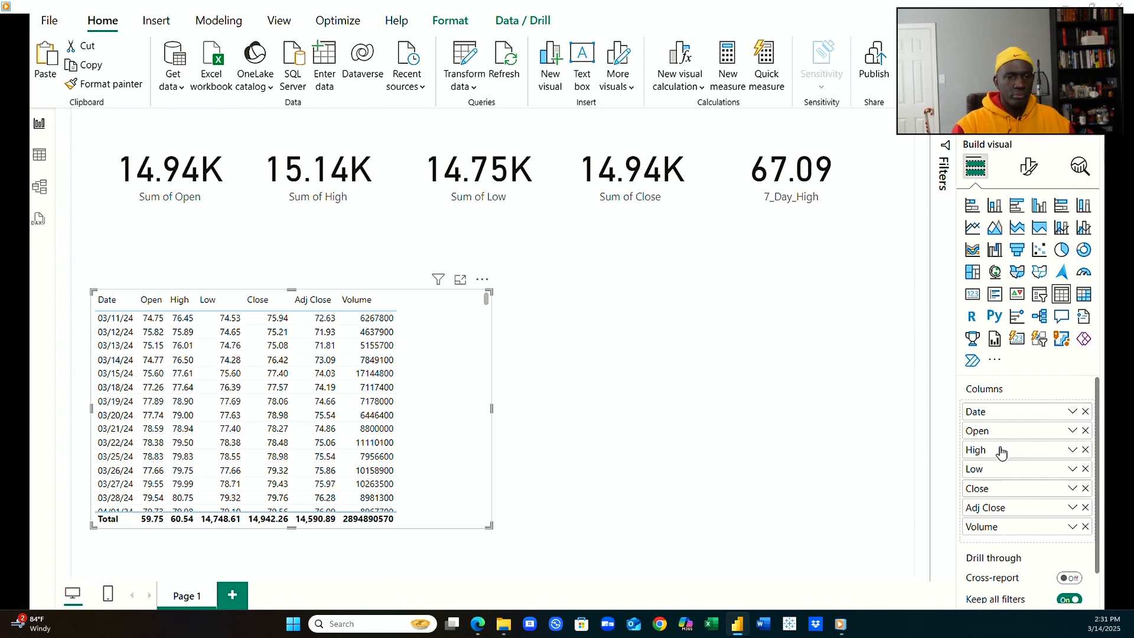
Change the aggregation of the stock table's Low and Close columns to Average.
left_click(1070, 470)
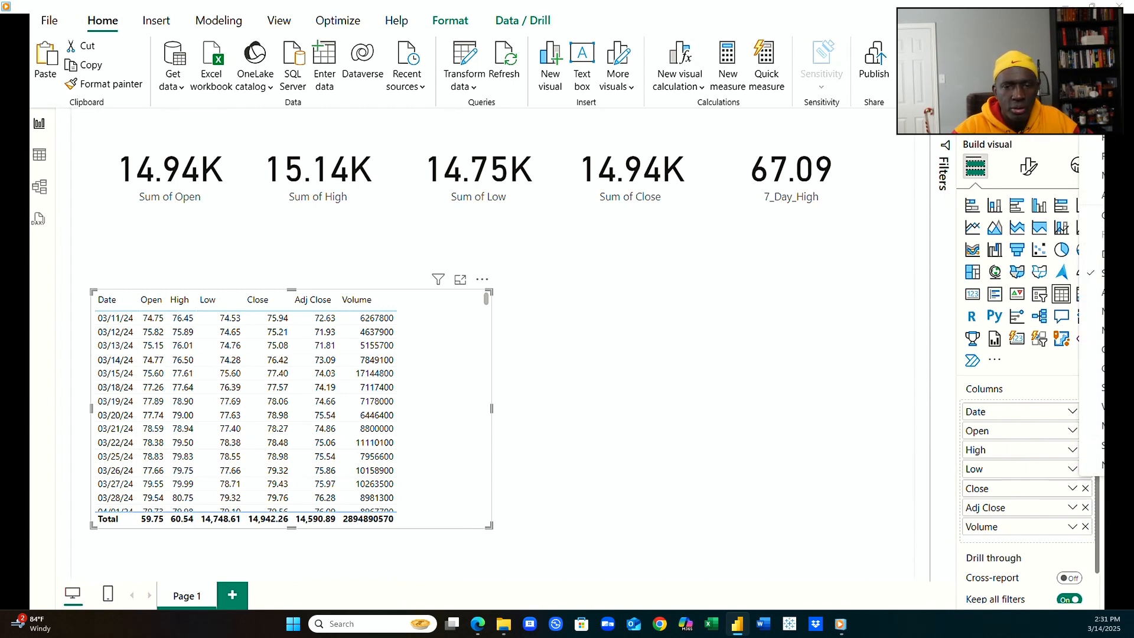
left_click(1102, 292)
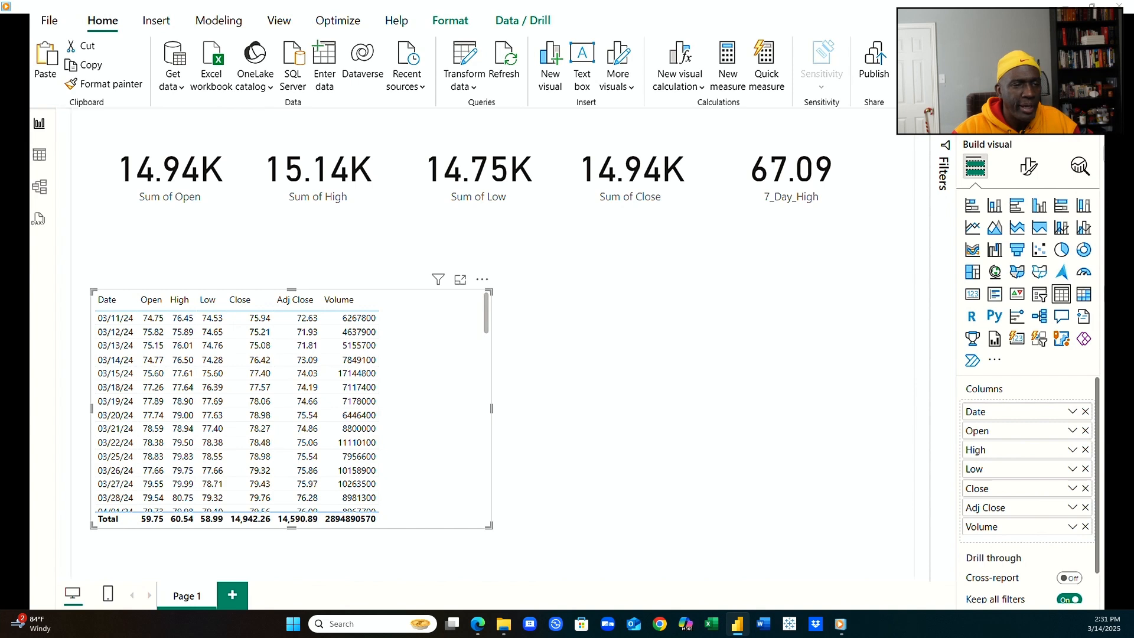
left_click(1074, 470)
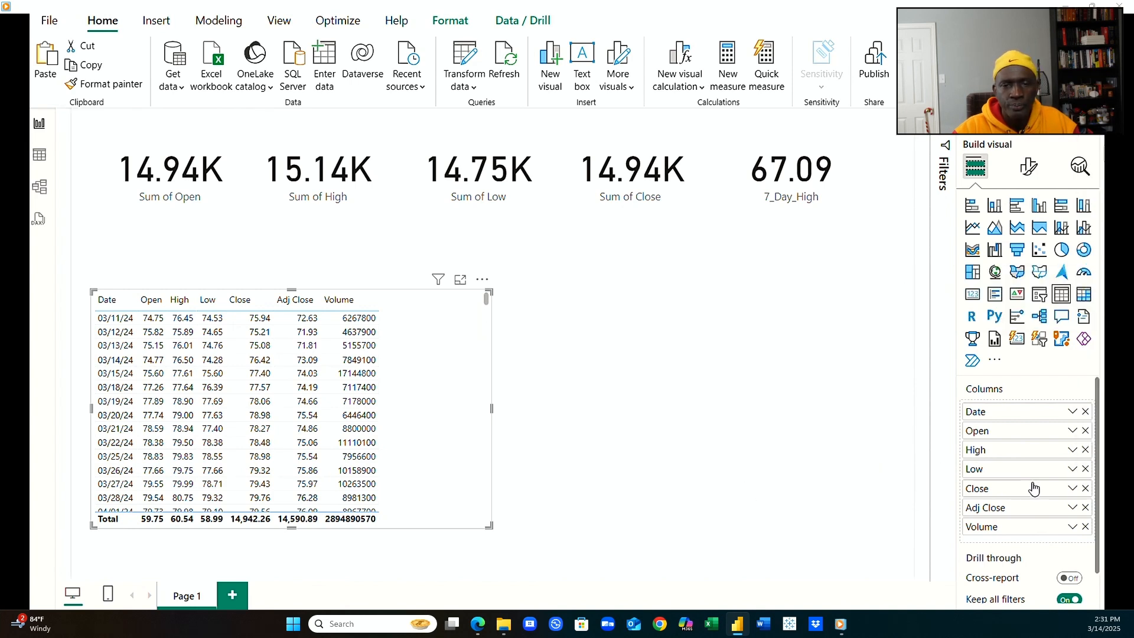
left_click(1073, 489)
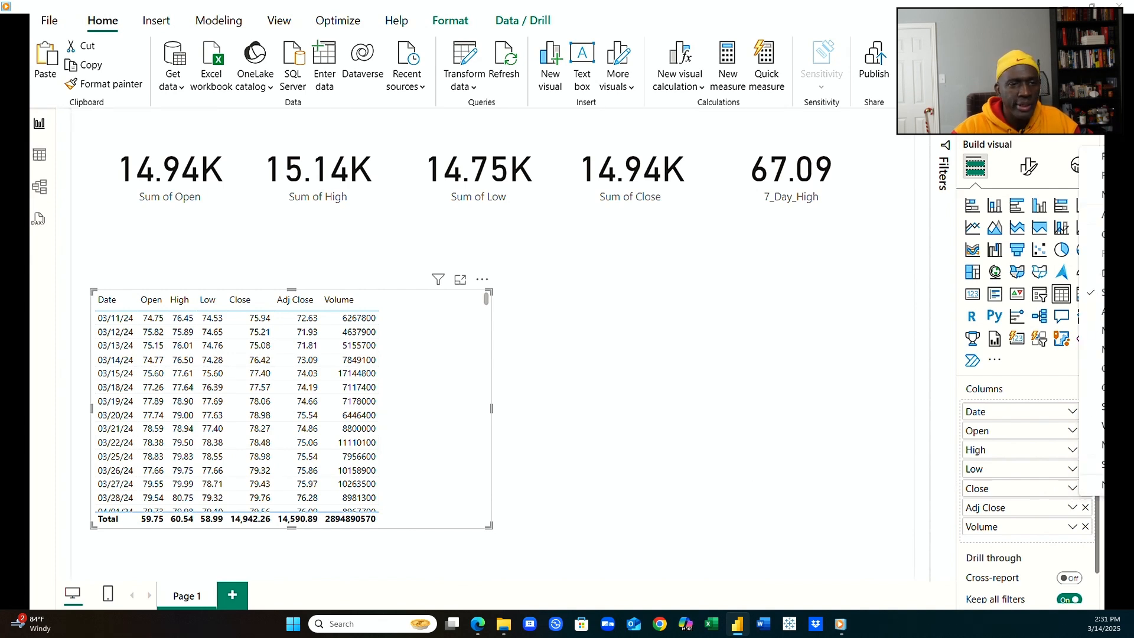
left_click(1101, 312)
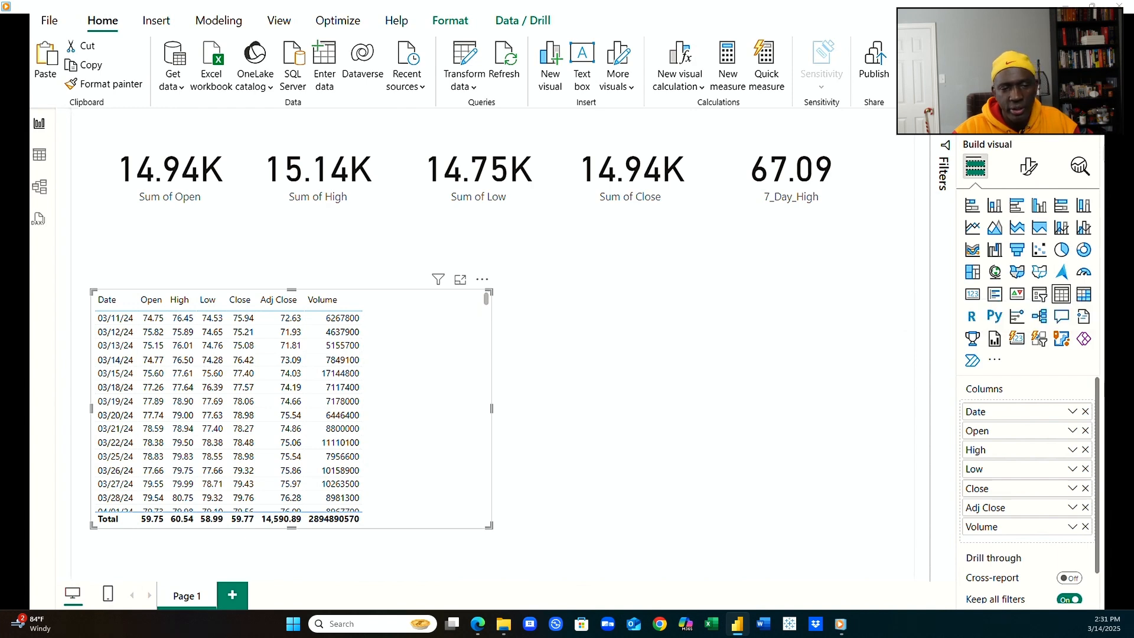
Change the aggregation of the stock table's Adj Close column to Average and check the chosen option.
left_click(1072, 508)
left_click(1101, 330)
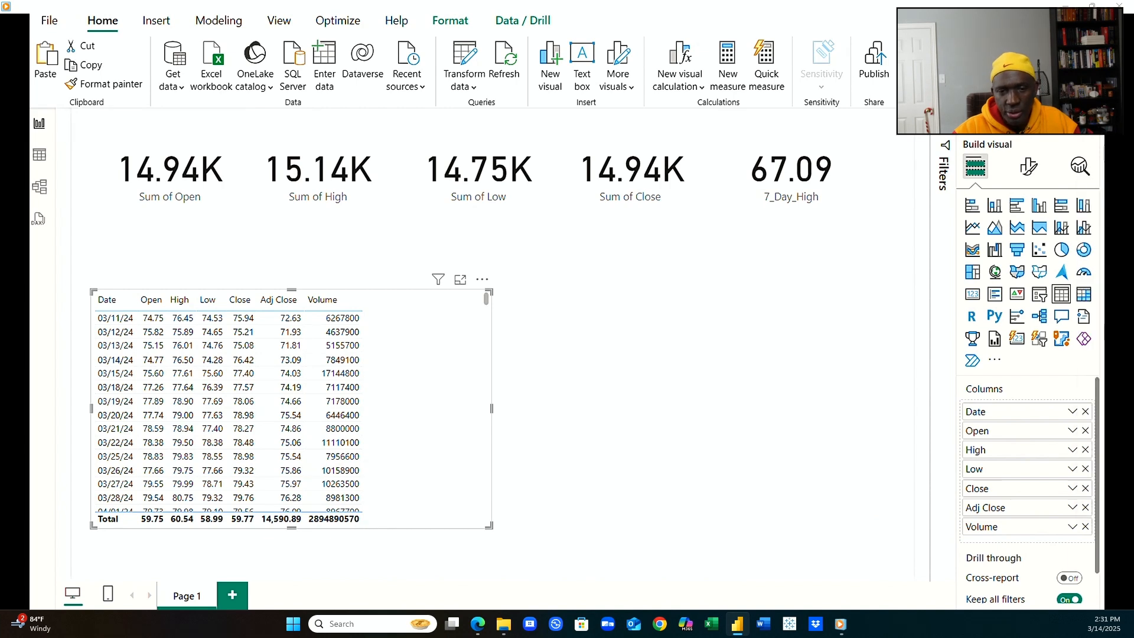
left_click(1075, 509)
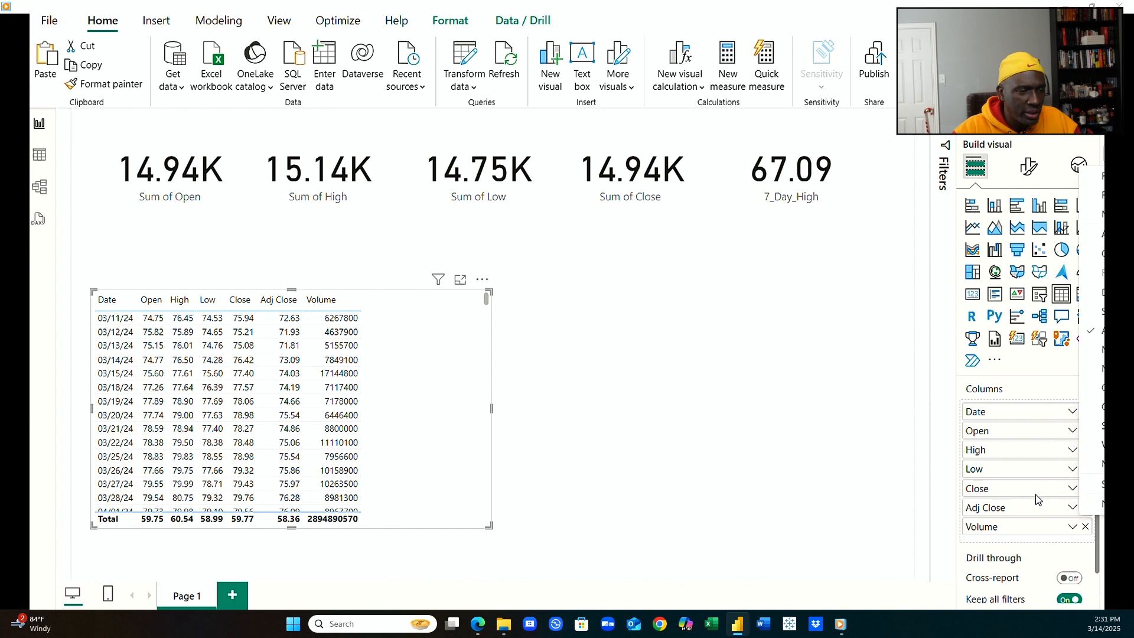
Check the aggregation chosen for the stock table's Close, Low and Open columns.
left_click(1073, 489)
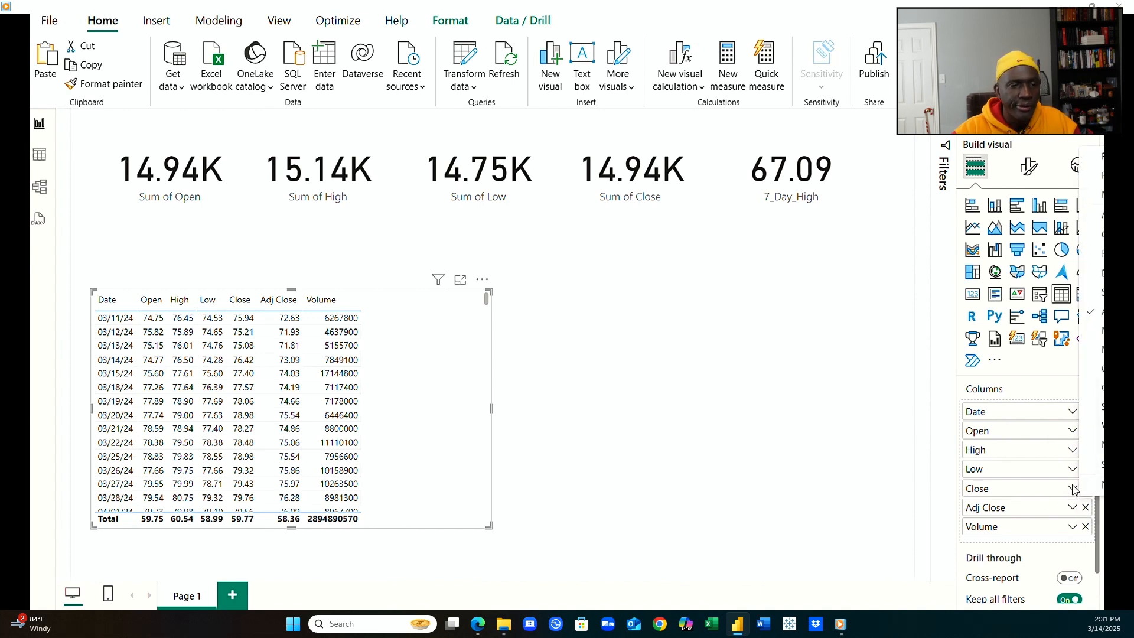
left_click(1072, 470)
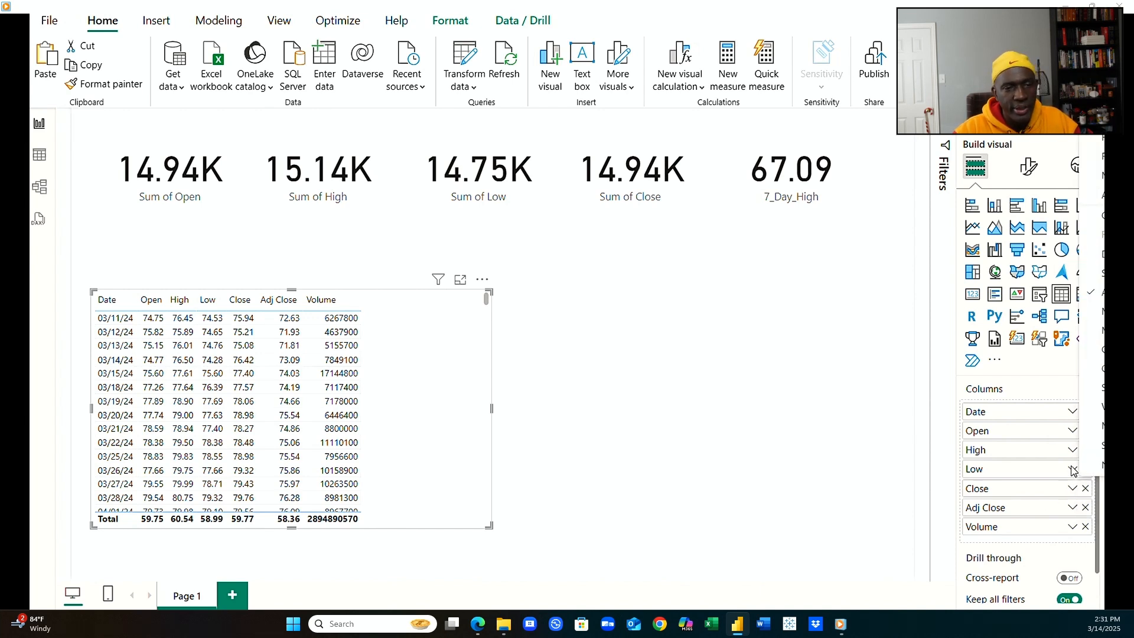
left_click(1072, 431)
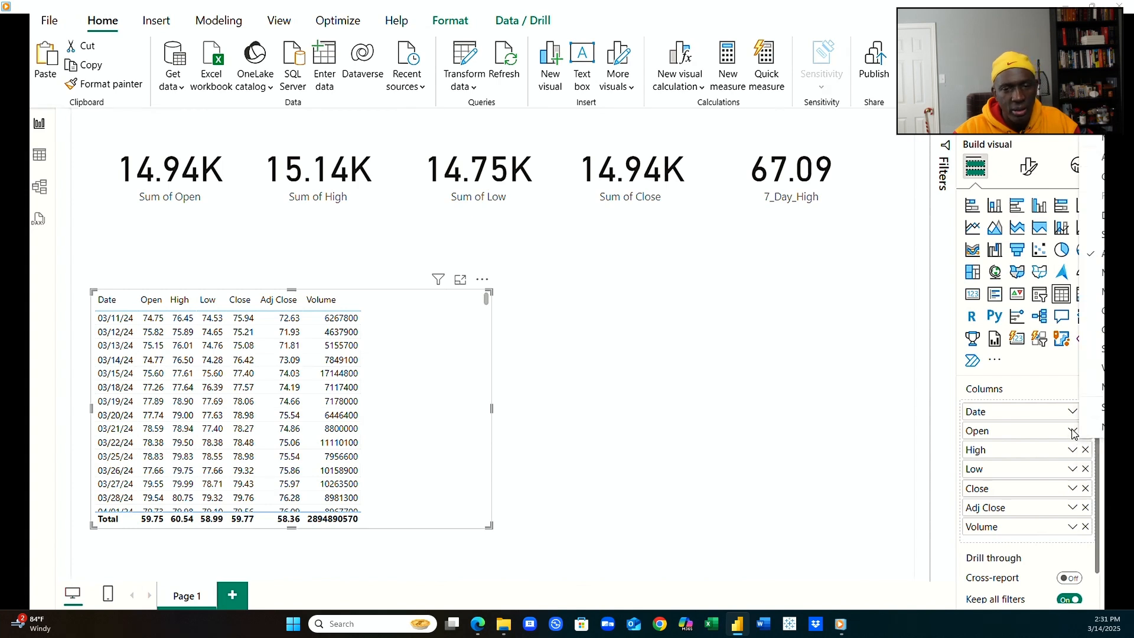
Try sorting the stock table by Open in both directions, and sort it by Date in ascending order.
left_click(143, 302)
left_click(148, 299)
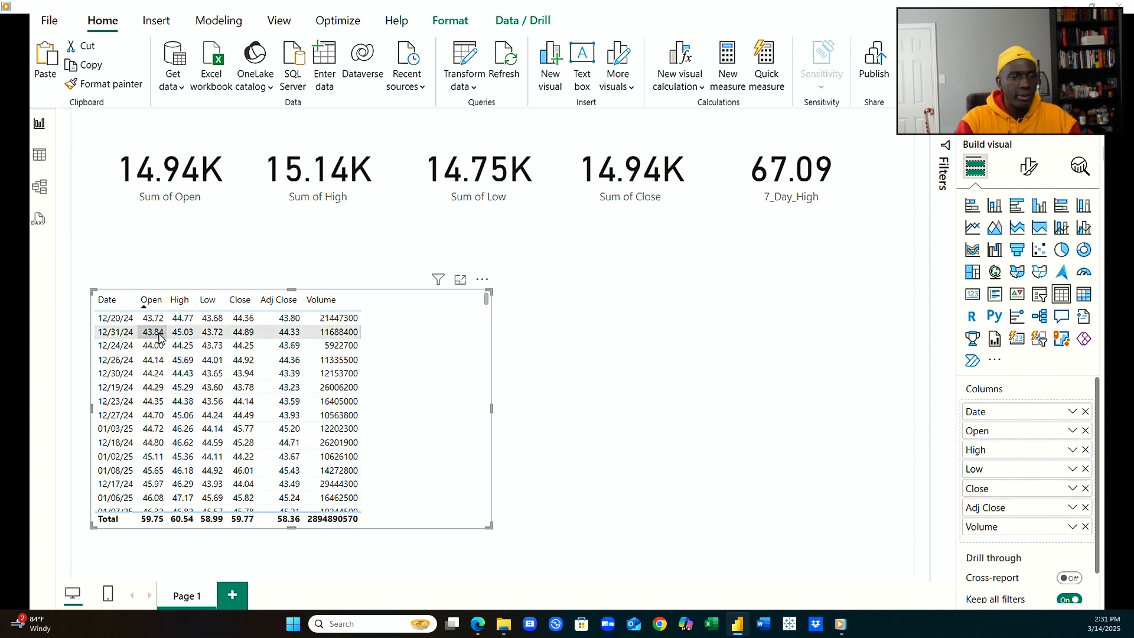
left_click(143, 305)
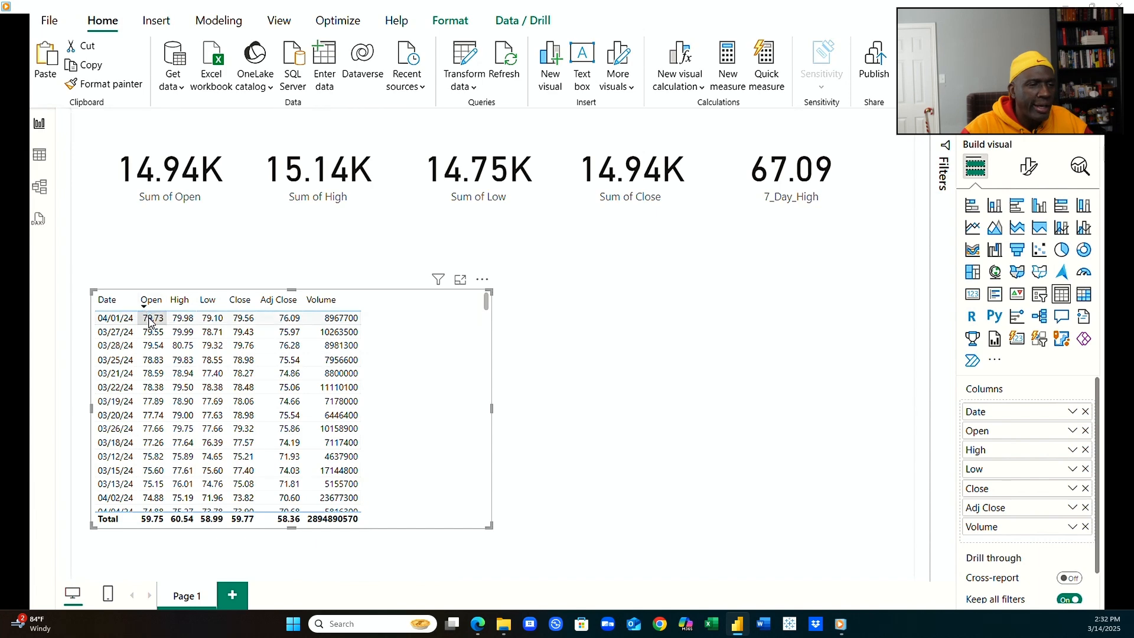
left_click(144, 308)
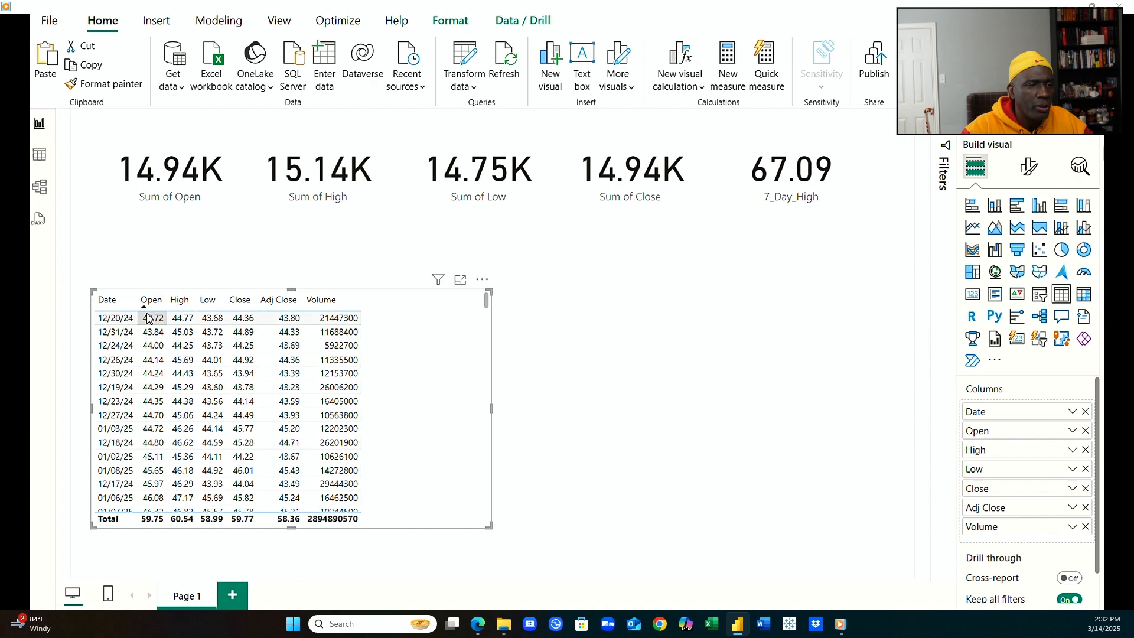
left_click(101, 309)
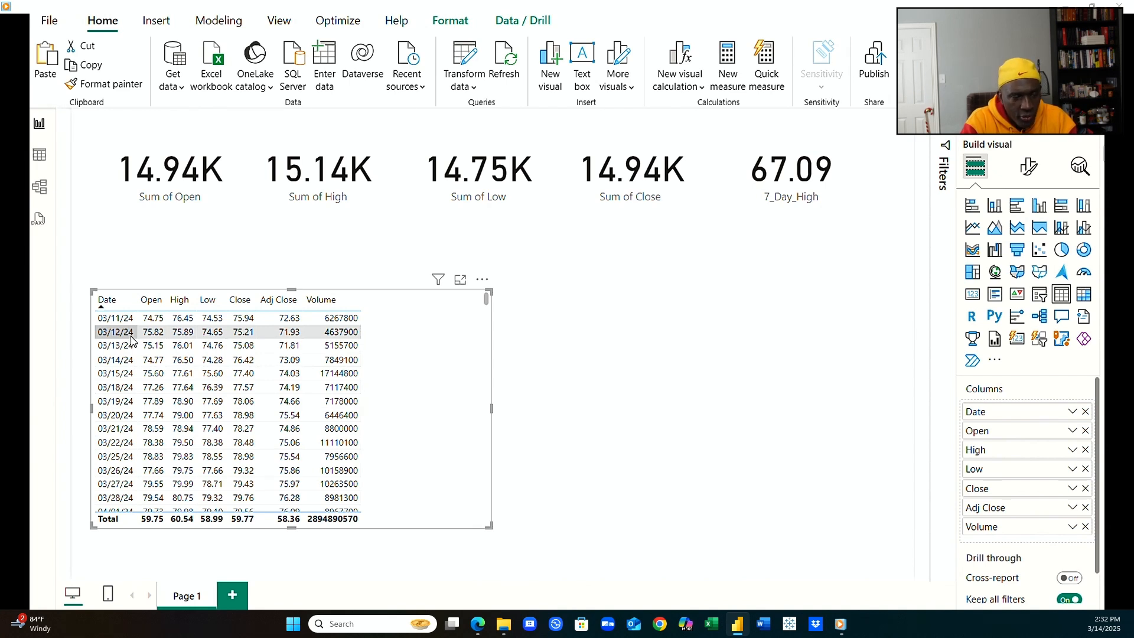
Filter the stock history data's Date column to show only 03/11/24.
right_click(131, 341)
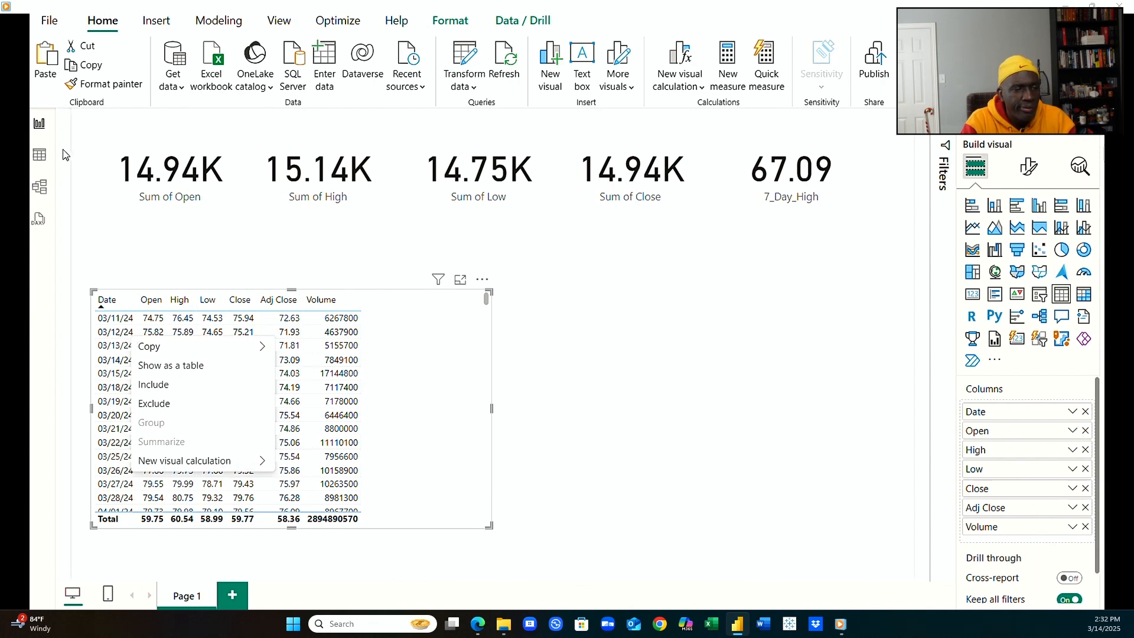
left_click(39, 155)
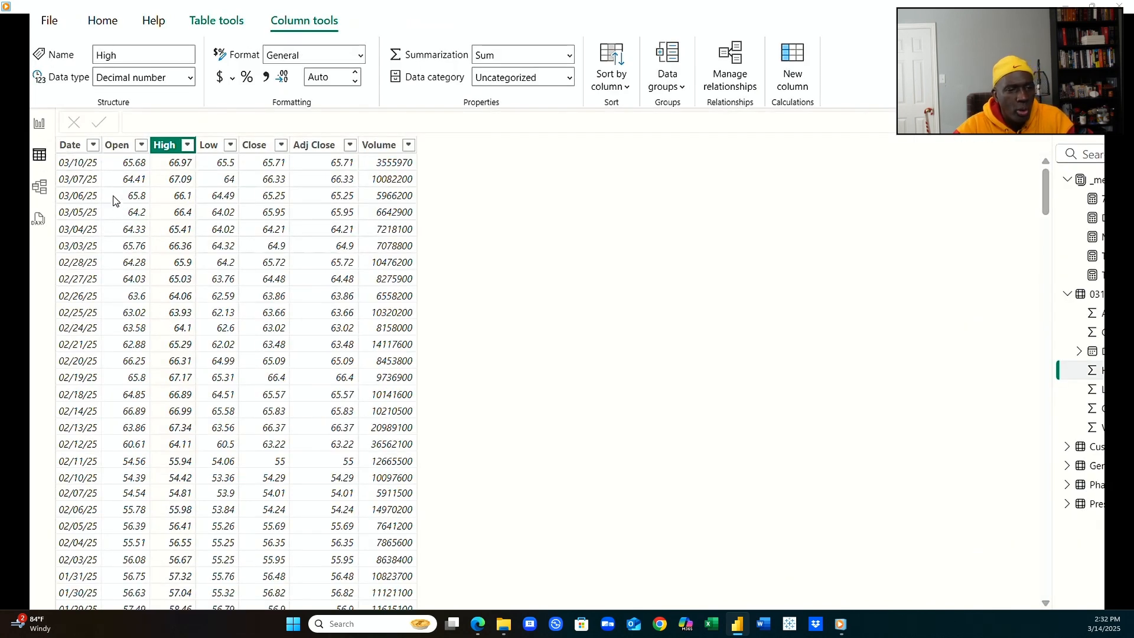
left_click(94, 145)
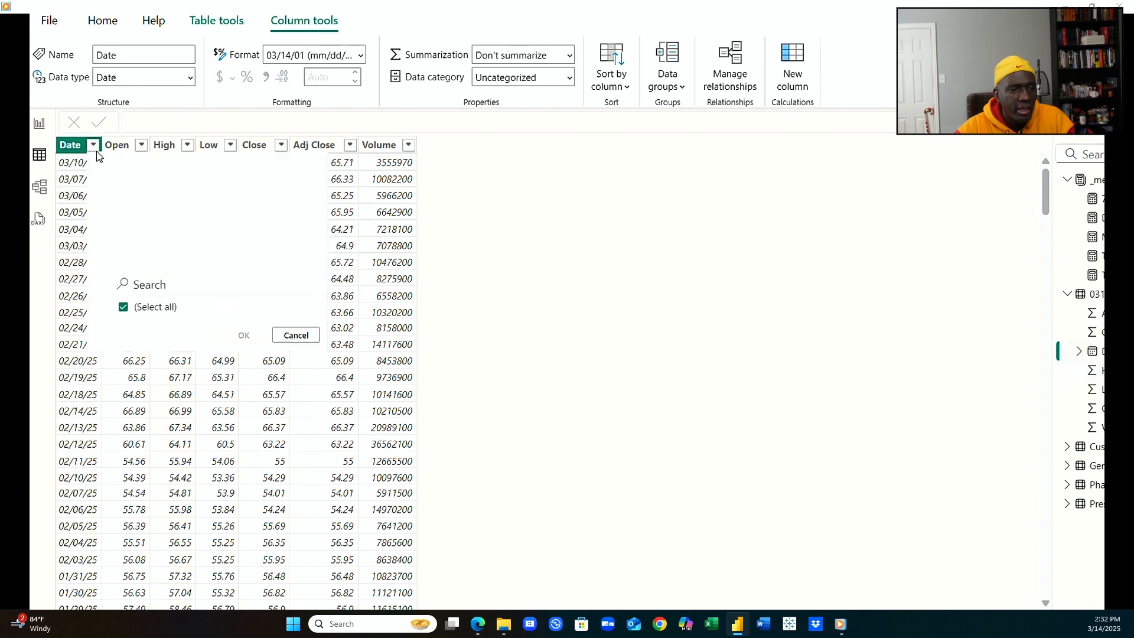
left_click(123, 307)
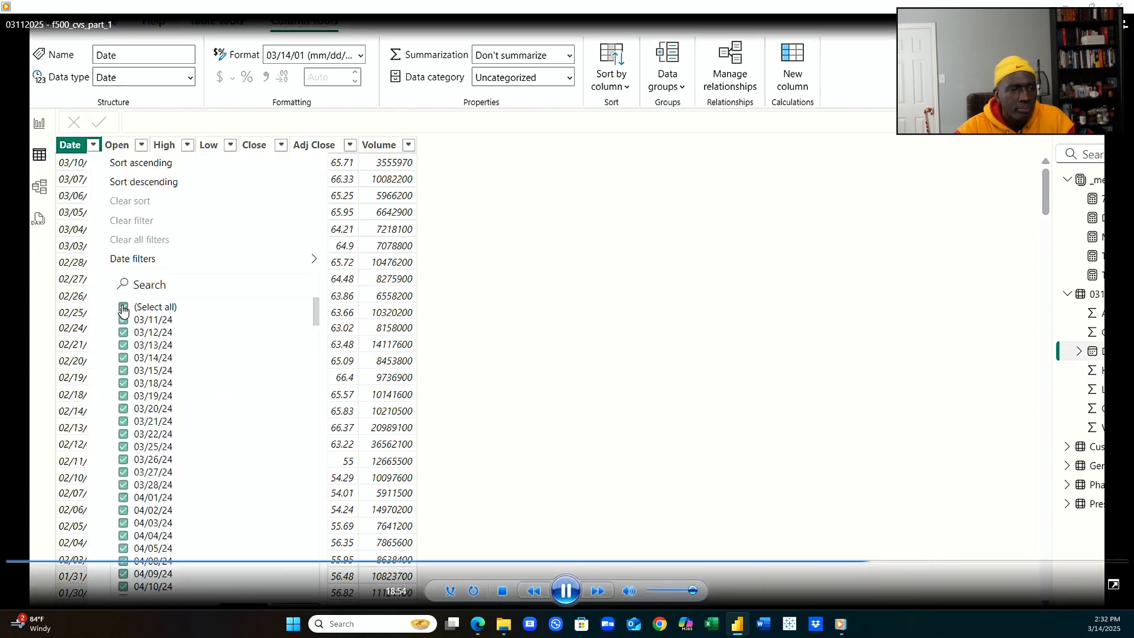
left_click(123, 320)
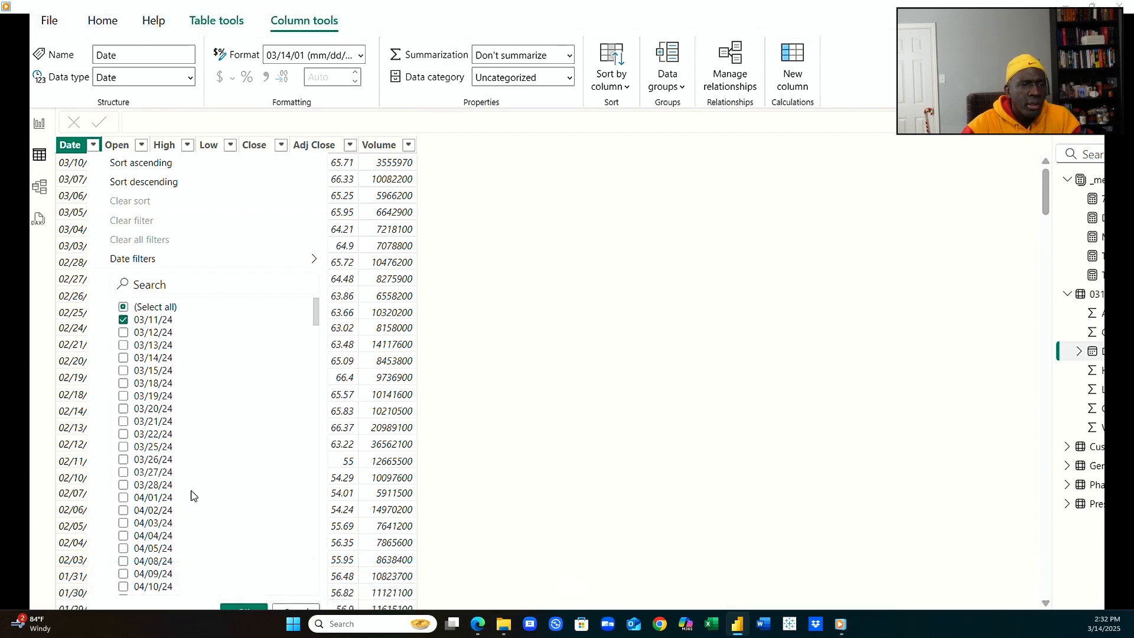
left_click(243, 608)
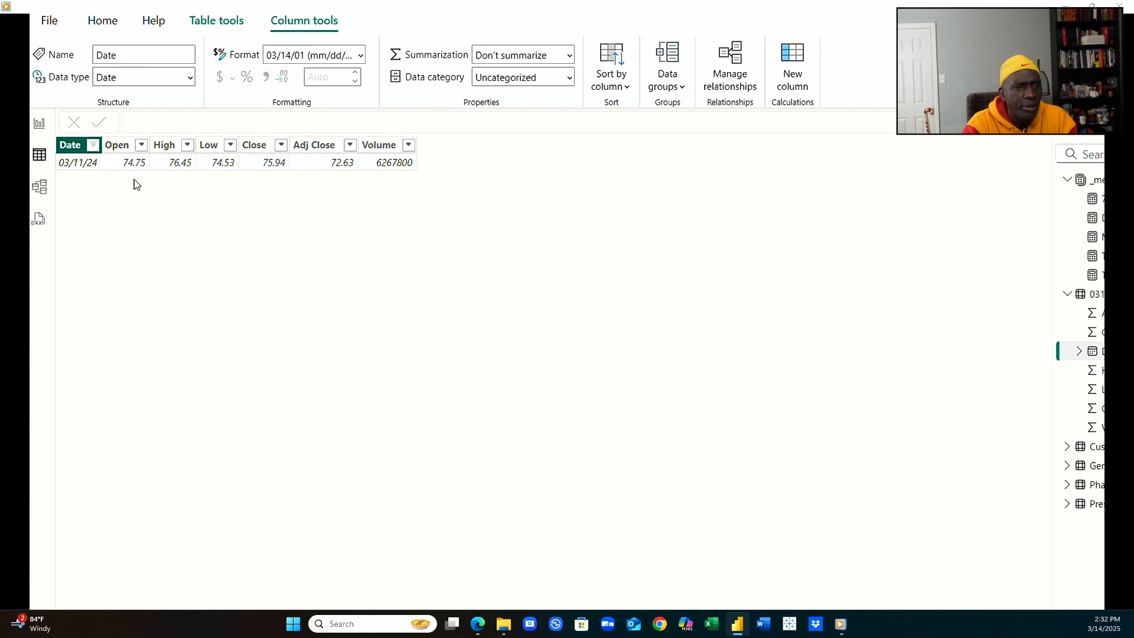
Compare the 03/11/24 prices and volume in the source data with the same row of the report's stock table.
left_click(39, 123)
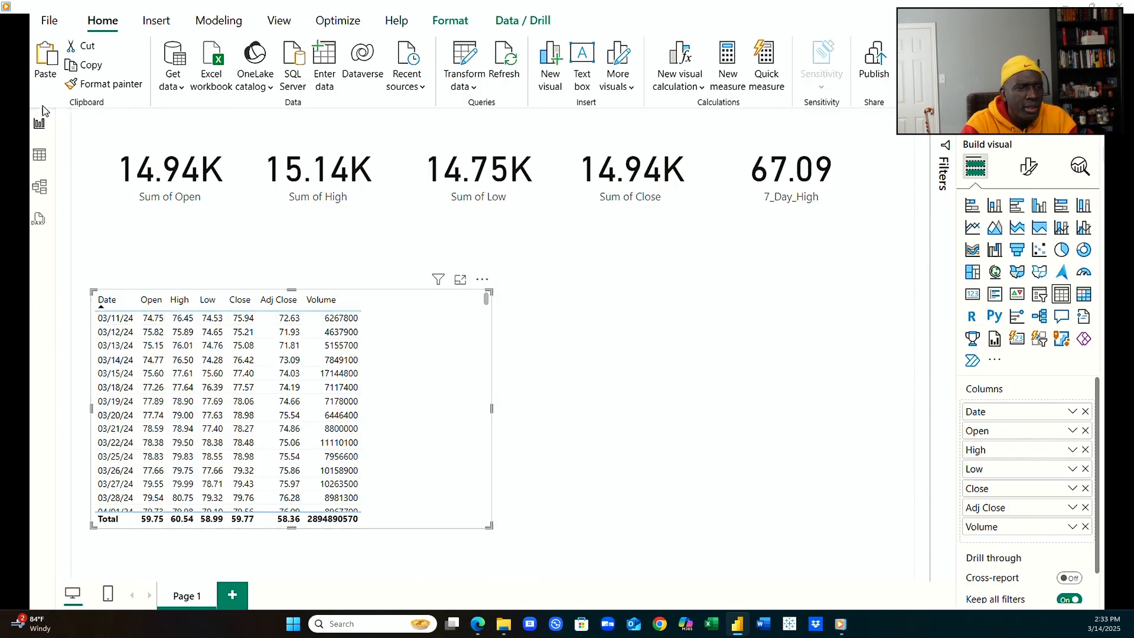
left_click(40, 154)
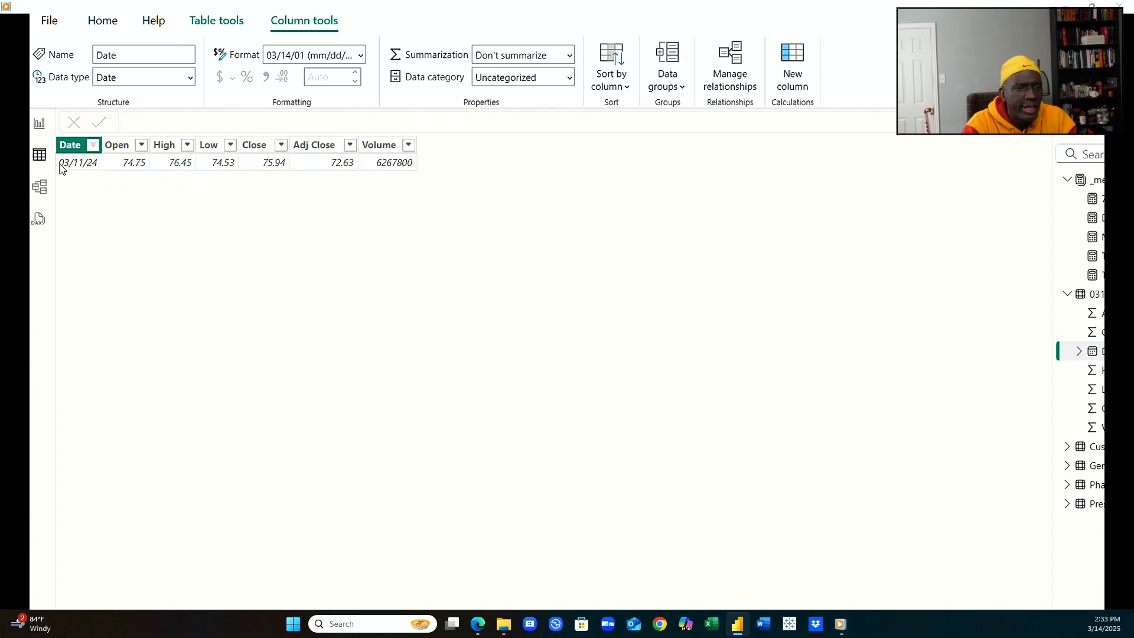
left_click(40, 125)
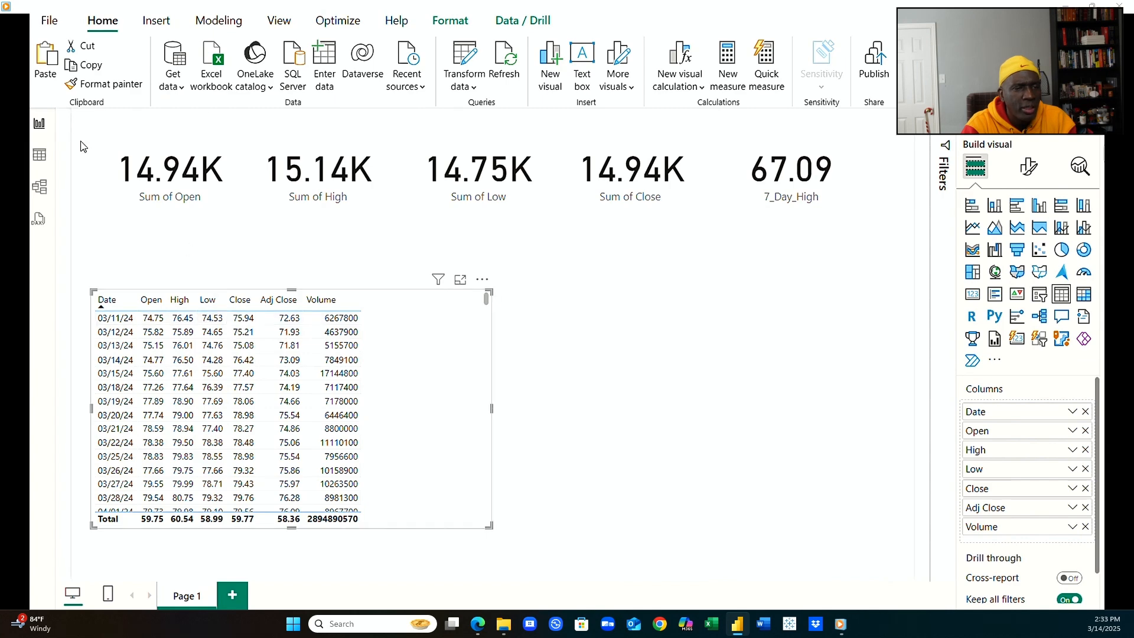
left_click(39, 151)
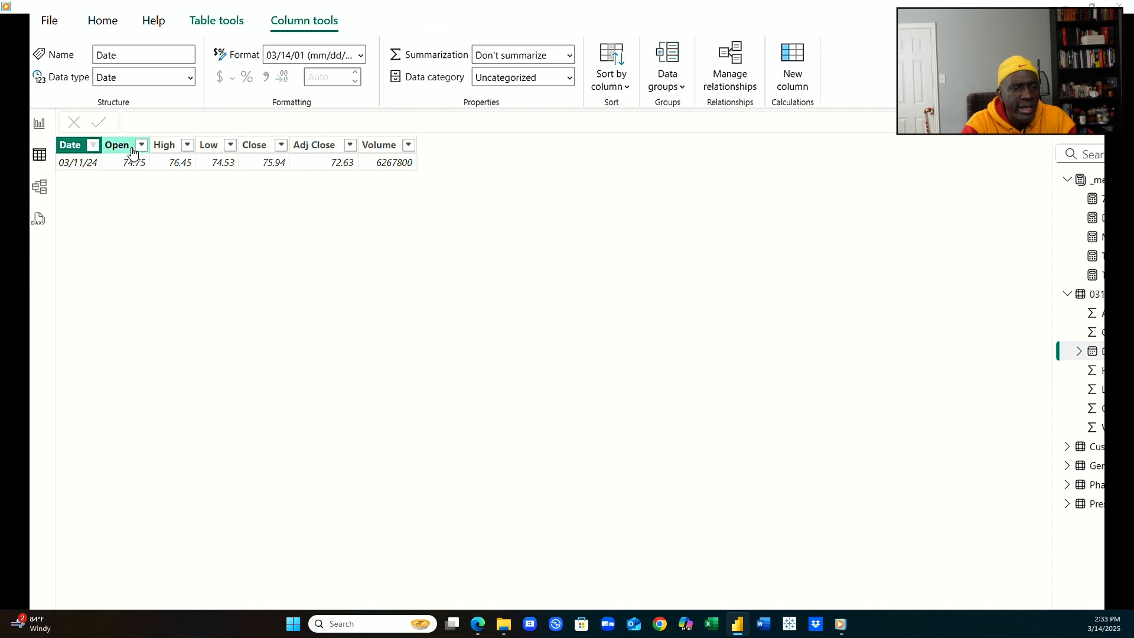
left_click(39, 123)
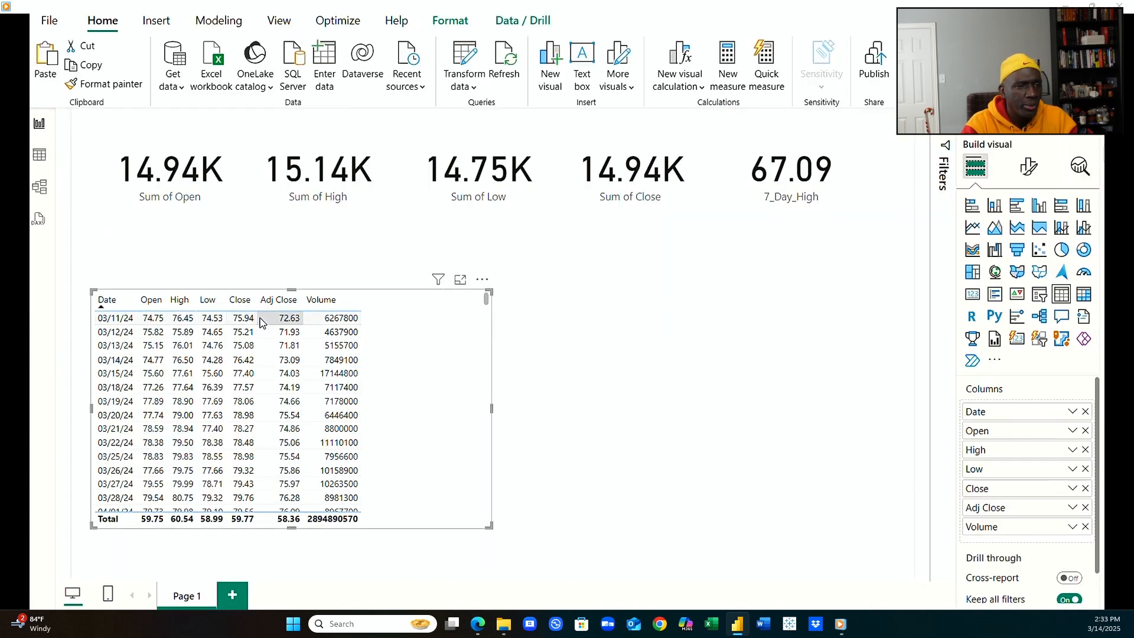
left_click(39, 156)
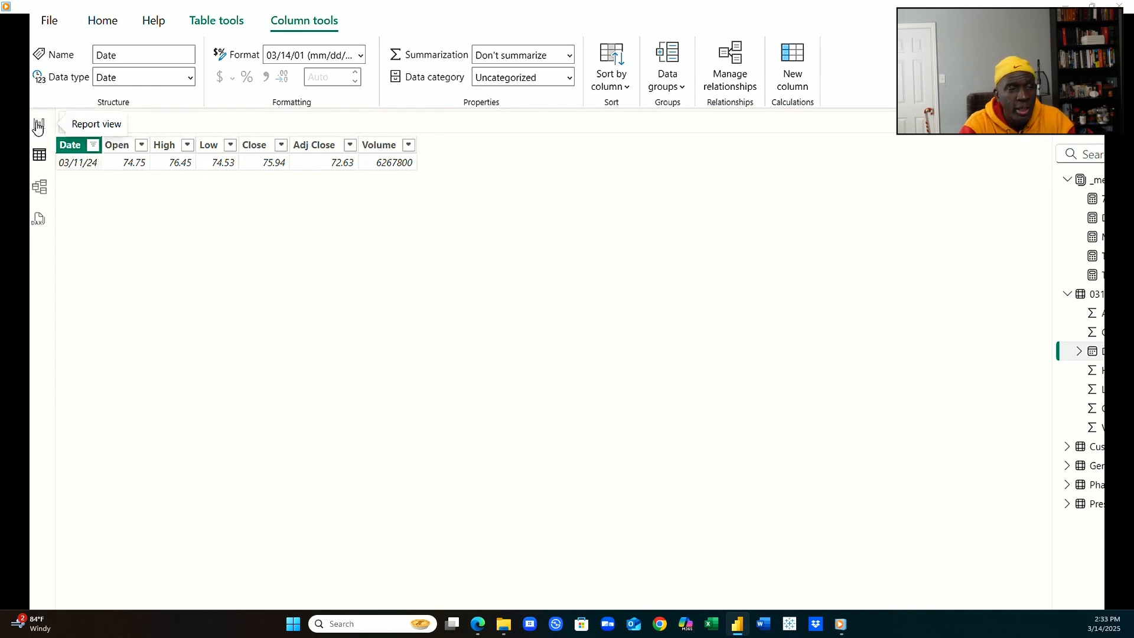
left_click(39, 125)
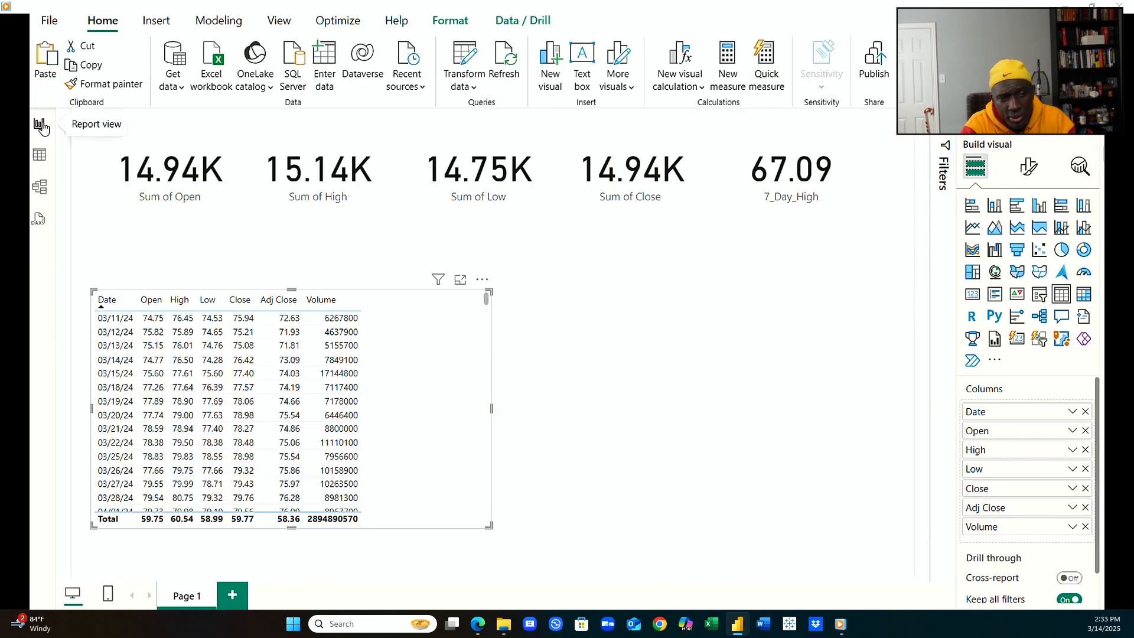
left_click(40, 155)
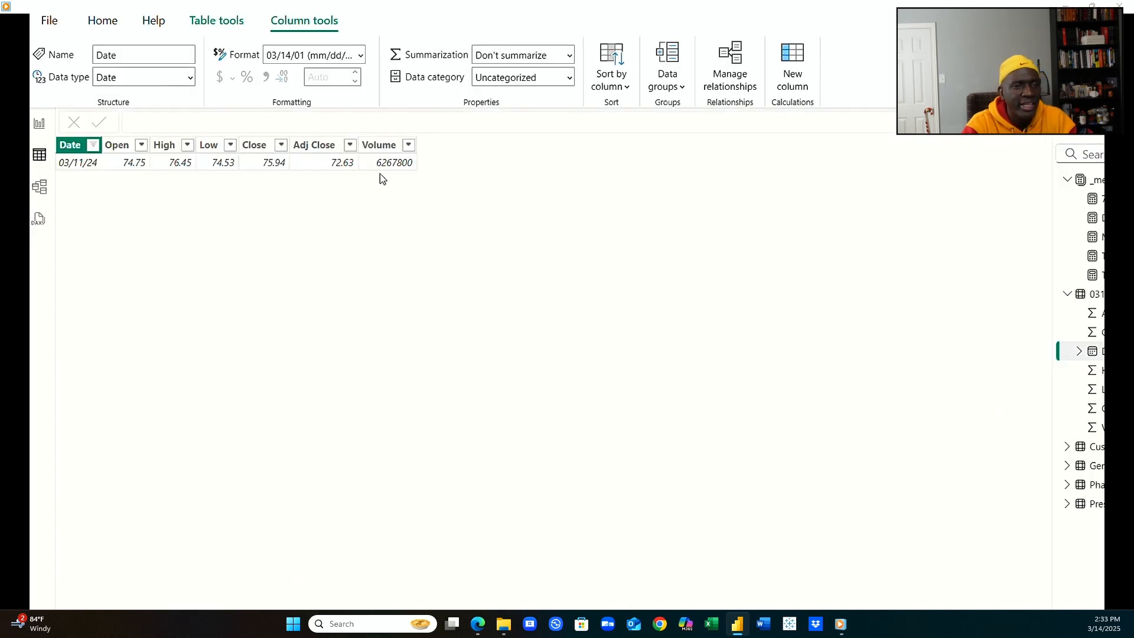
left_click(39, 123)
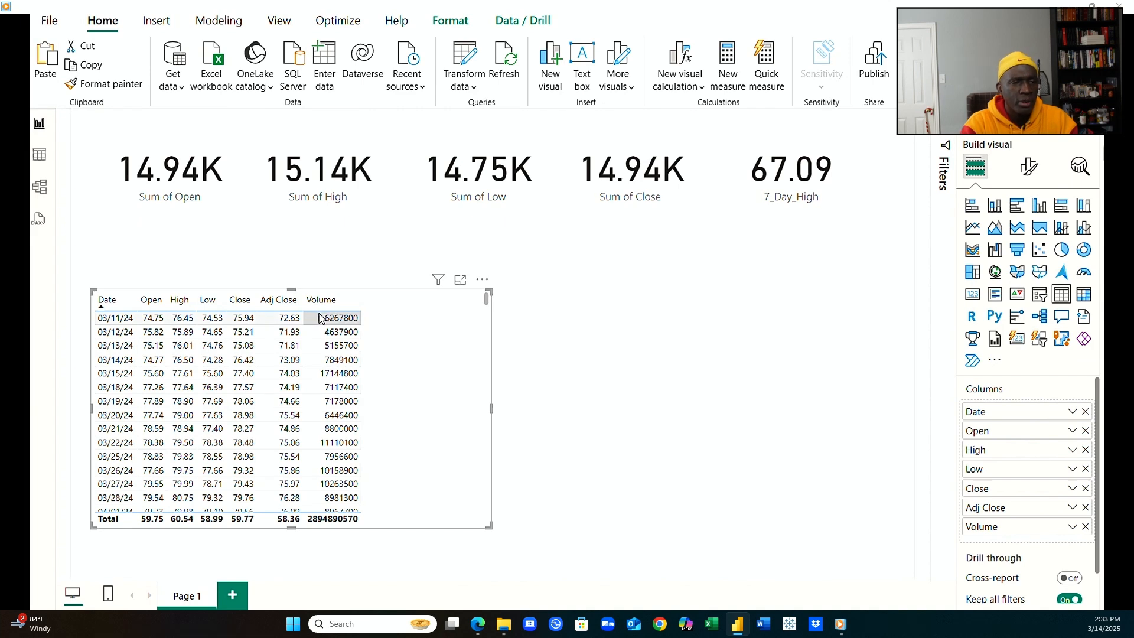
Reselect all dates in the stock history data's Date filter to show every row.
left_click(40, 155)
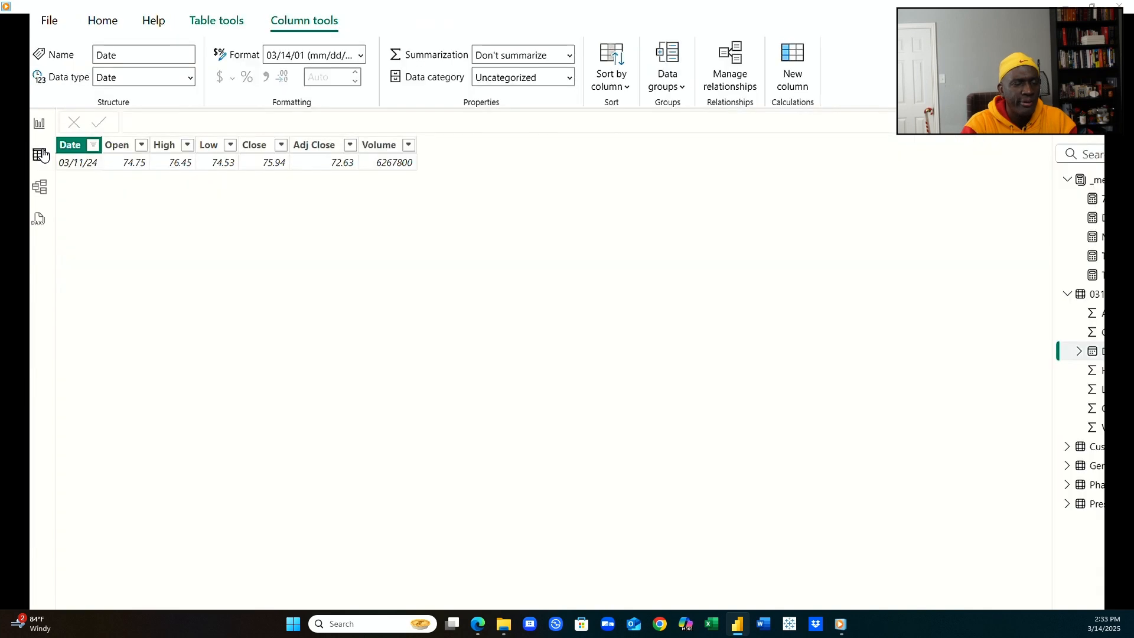
left_click(92, 146)
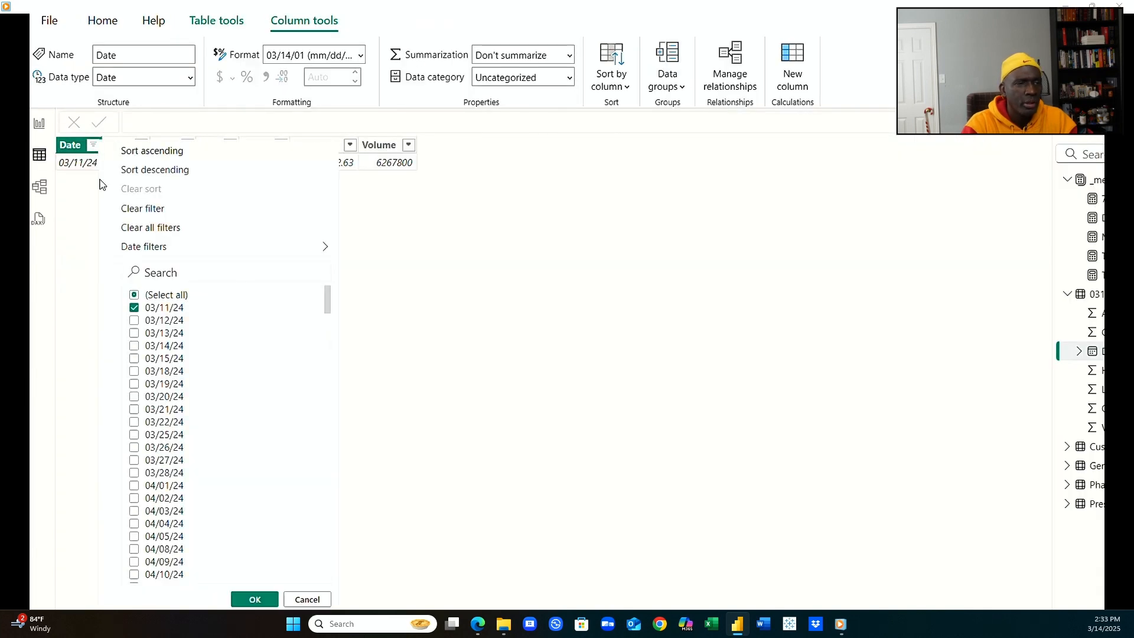
left_click(134, 308)
left_click(134, 295)
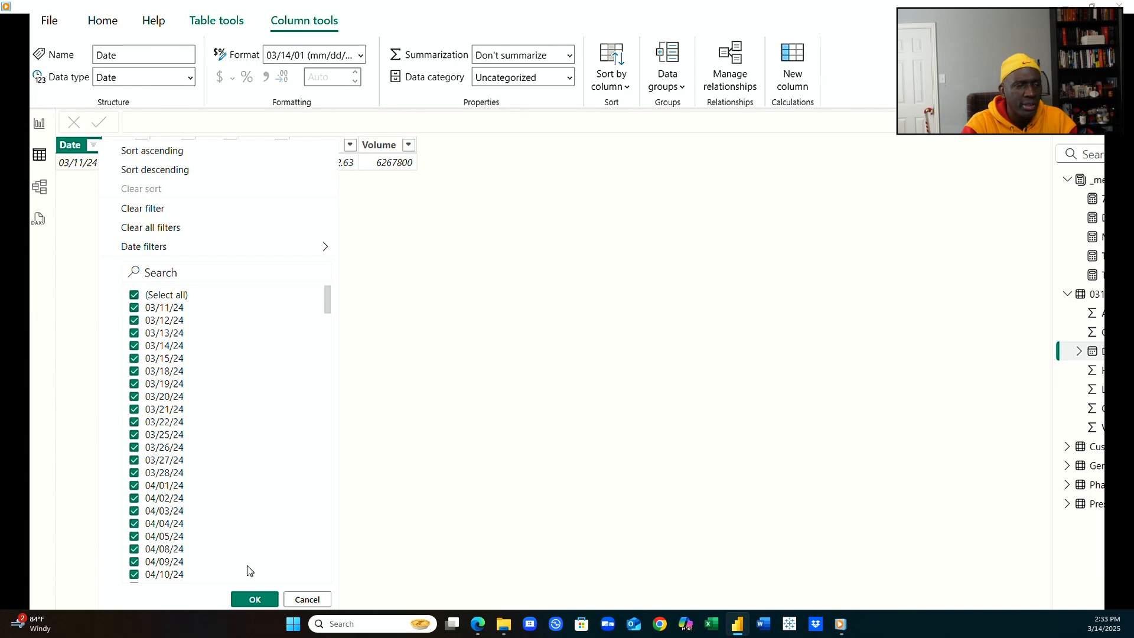
left_click(250, 598)
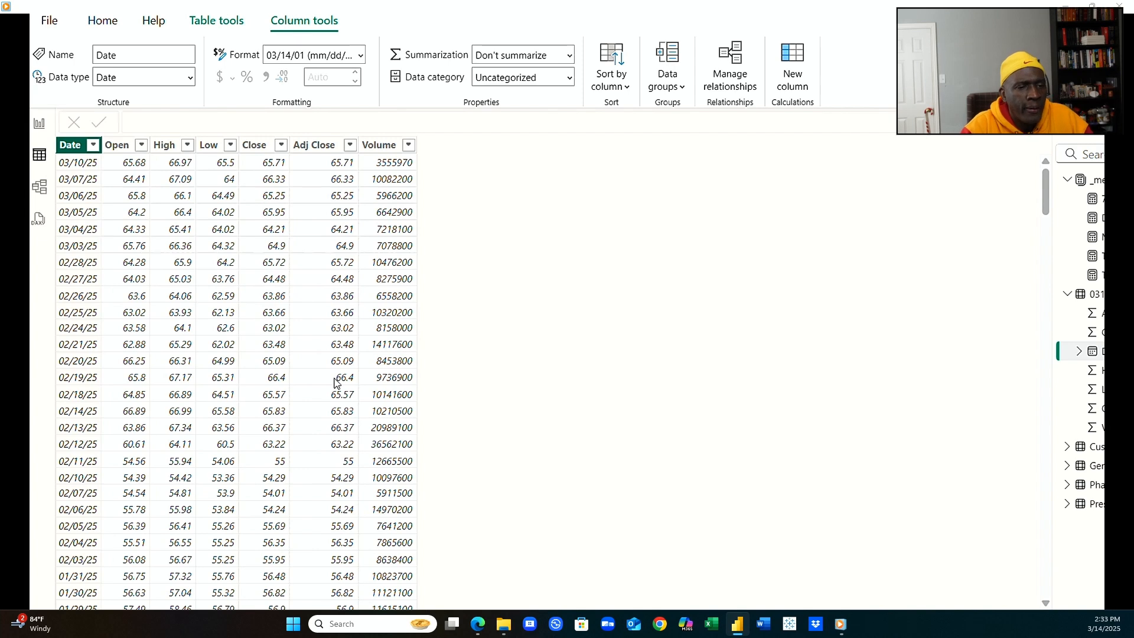
Format the stock history's Volume column with a thousands separator and return to the report.
left_click(379, 145)
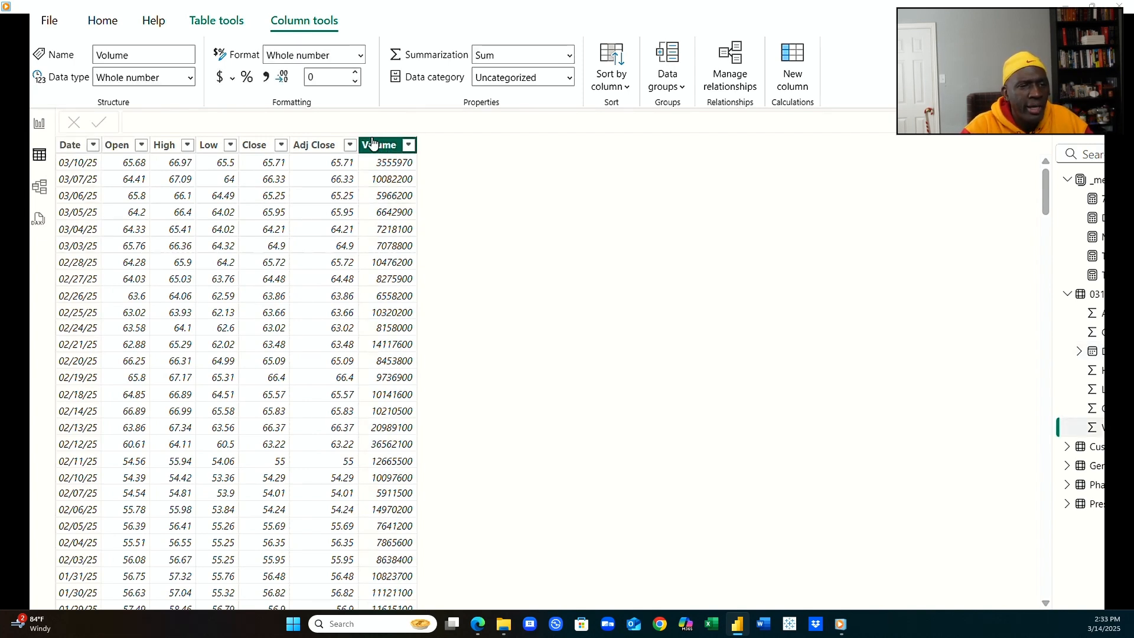
left_click(266, 77)
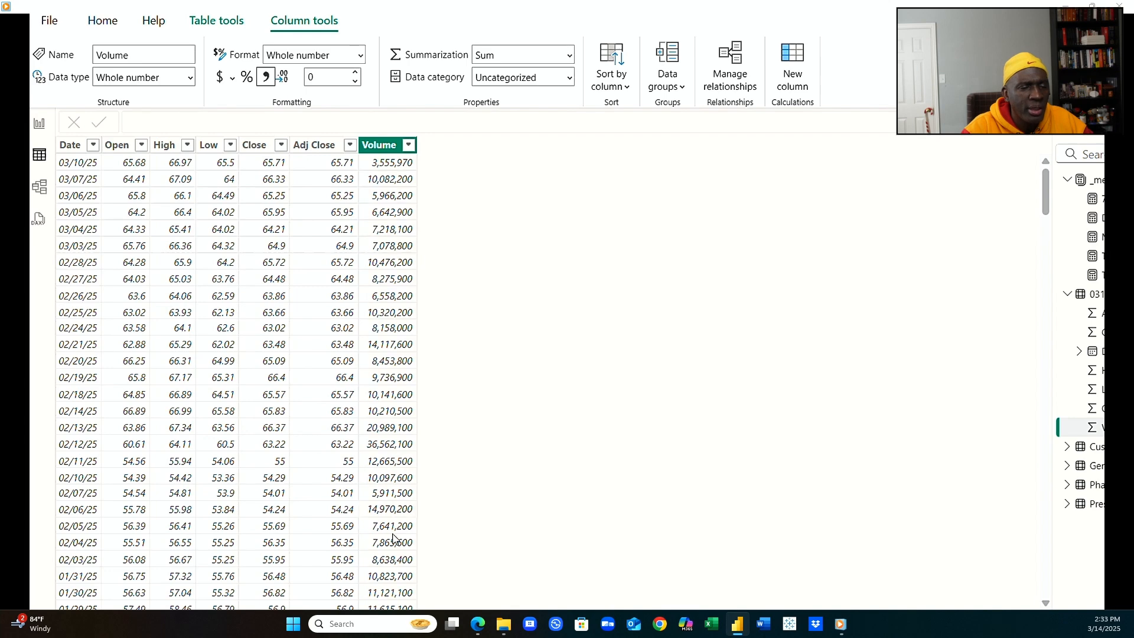
left_click(39, 124)
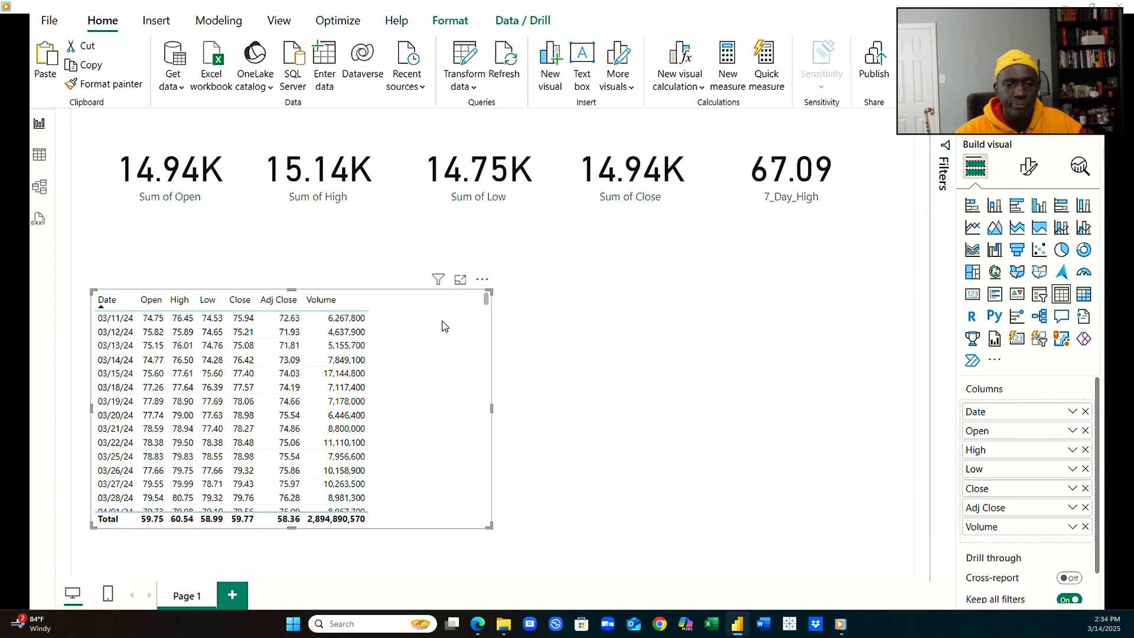
Move the Open, High, Low, Close and 7_Day_High cards close together in one row, starting near the page's left edge.
left_click(310, 246)
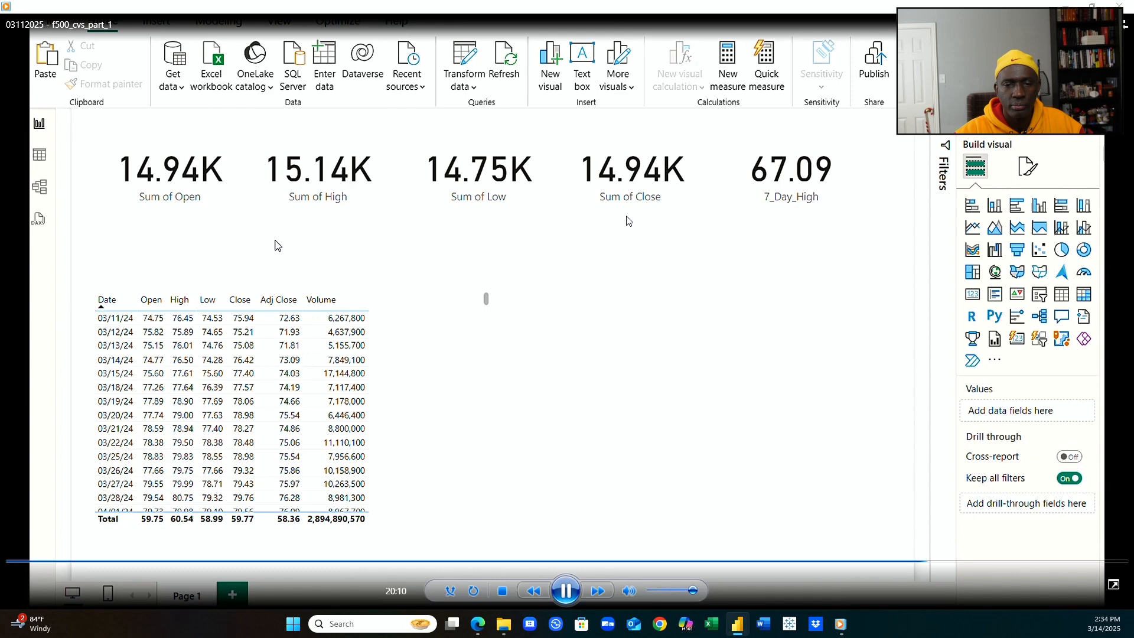
left_click(194, 182)
left_click_drag(195, 181, 169, 178)
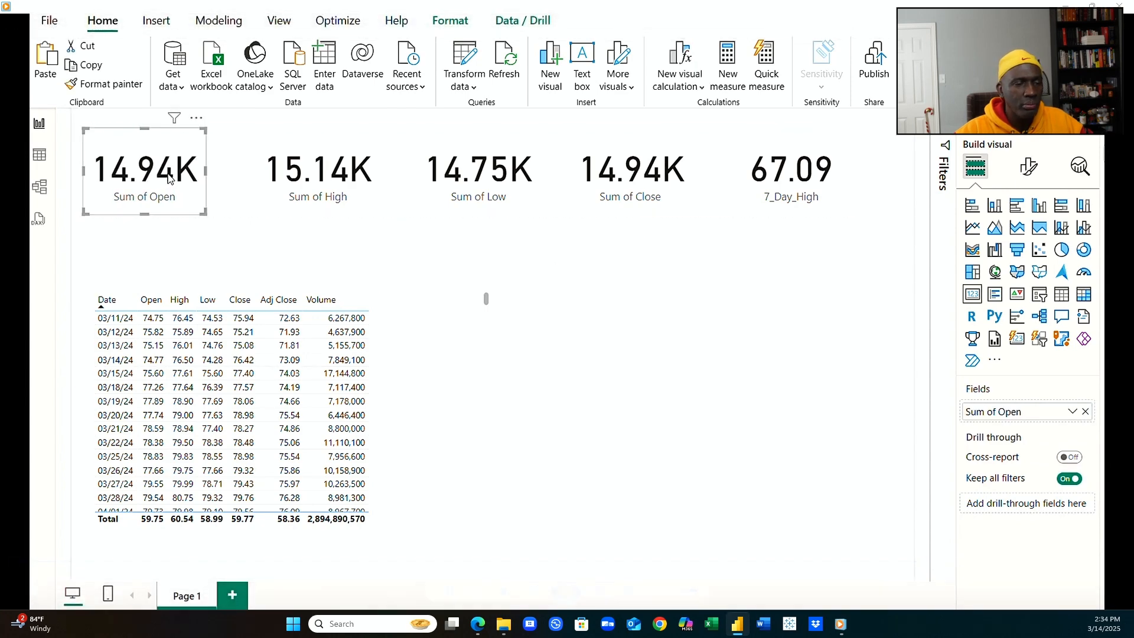
left_click(323, 176)
left_click_drag(323, 175, 280, 175)
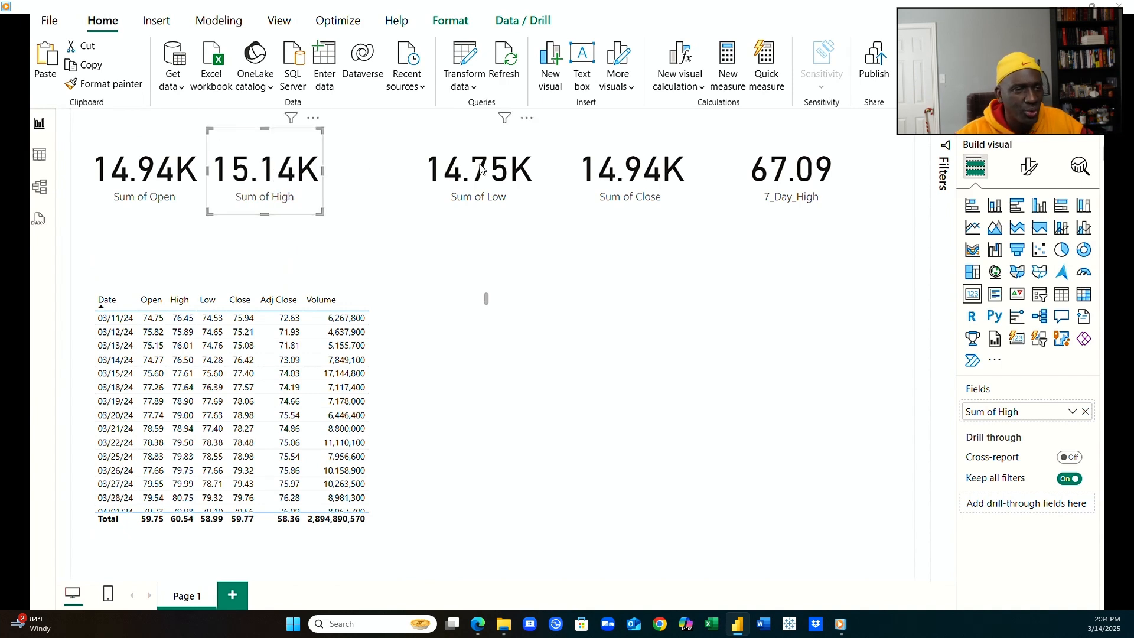
left_click_drag(481, 170, 378, 170)
left_click(612, 170)
left_click_drag(612, 170, 481, 173)
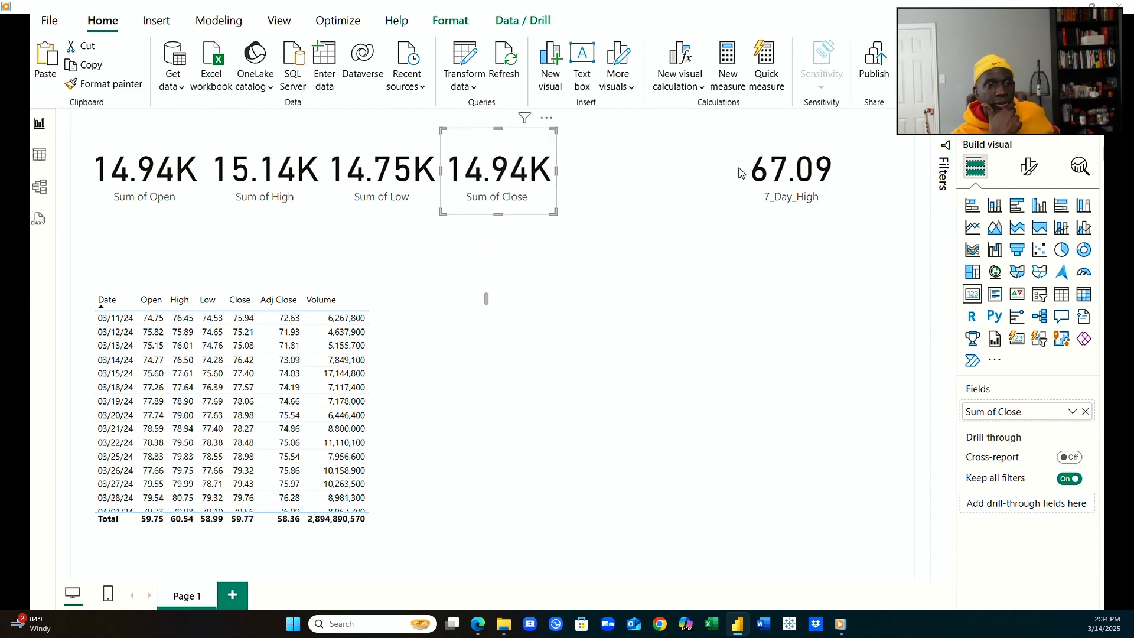
left_click(775, 174)
left_click_drag(775, 174, 592, 177)
left_click(627, 260)
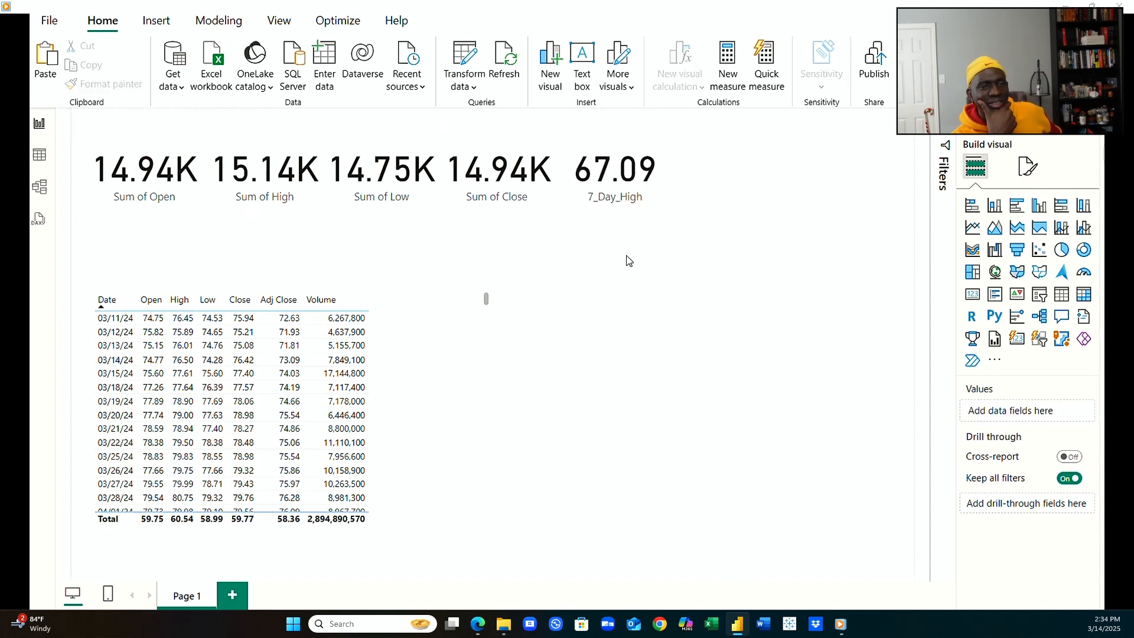
left_click(970, 299)
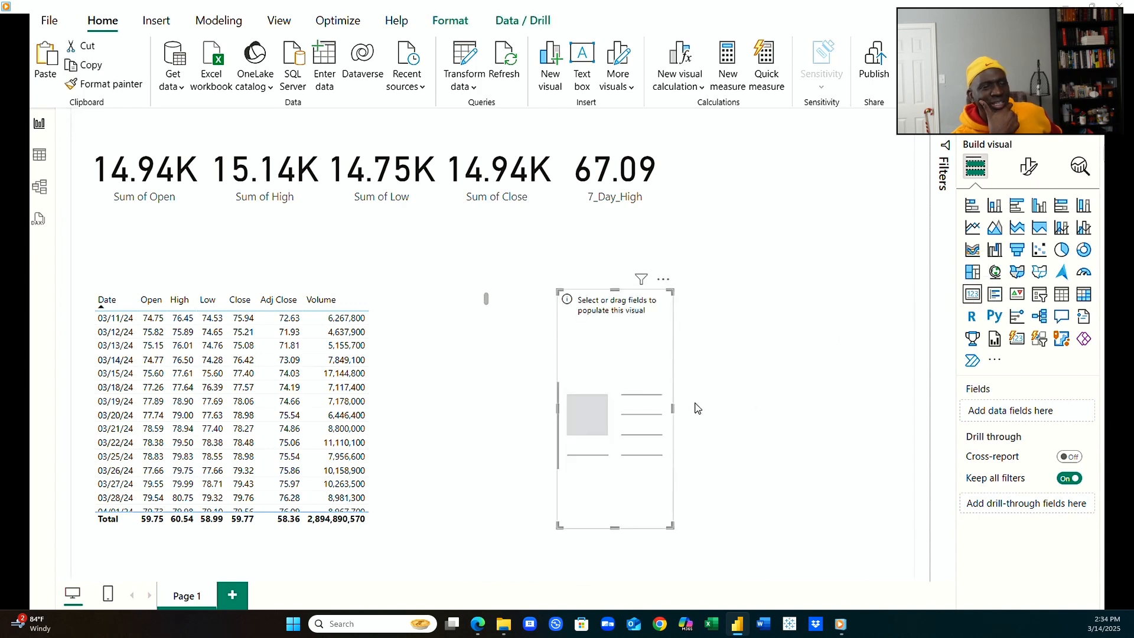
left_click(663, 279)
left_click(703, 298)
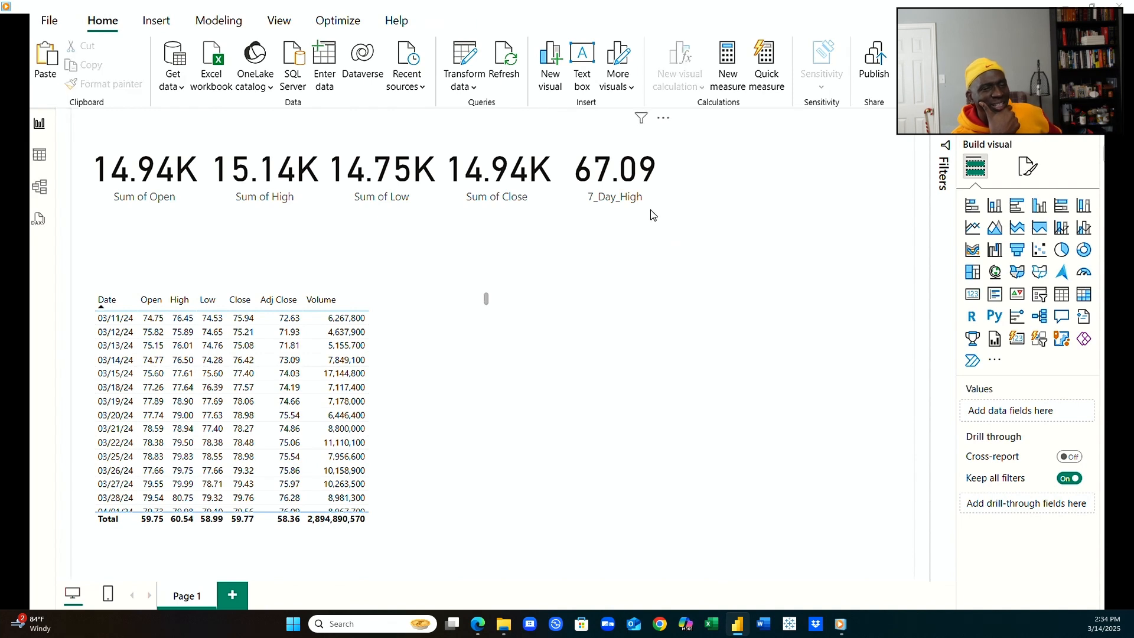
Duplicate the 7_Day_High card and align the copy directly beside the original in the card row.
left_click(649, 202)
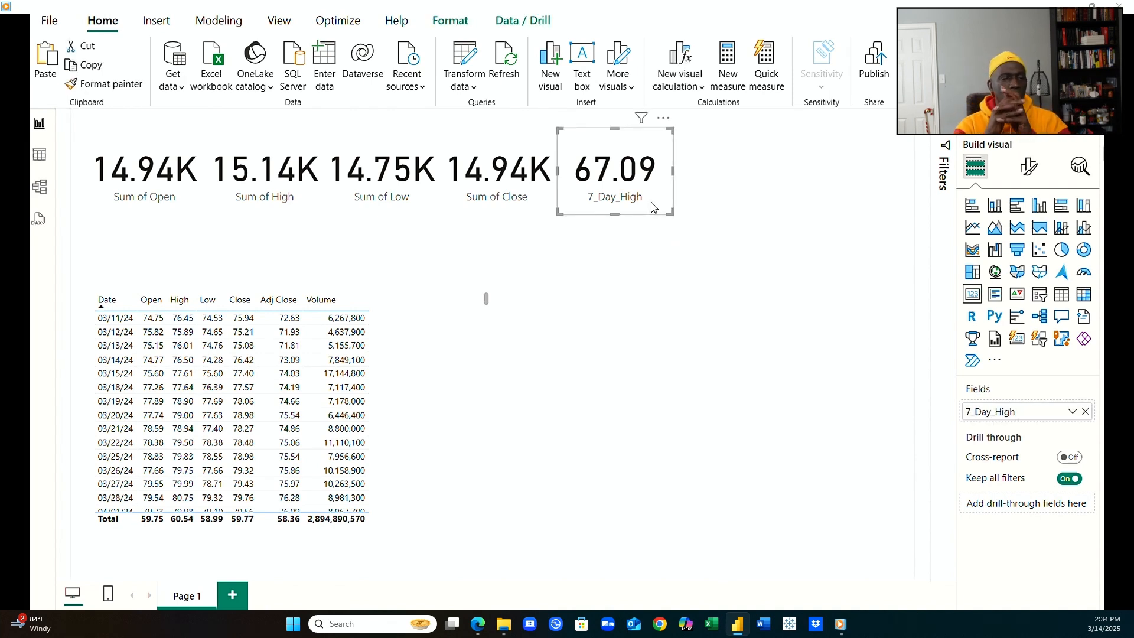
left_click(674, 332)
key("ctrl+z")
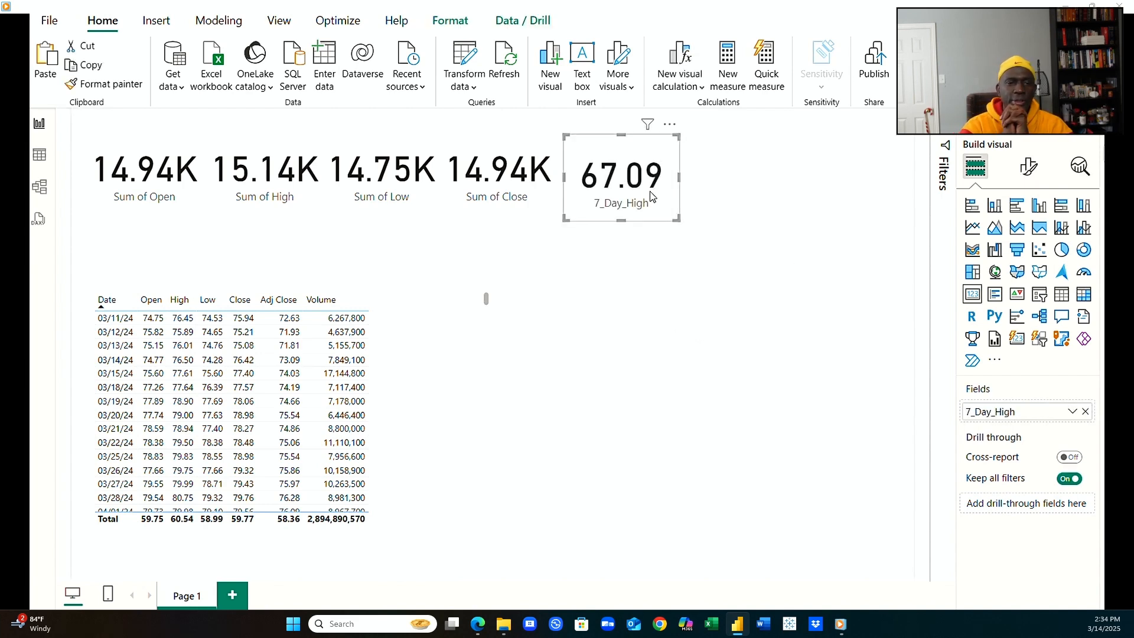
key("ctrl+c")
key("ctrl+v")
mouse_move(762, 202)
left_mouse_down()
mouse_move(785, 191)
mouse_move(761, 194)
left_mouse_up()
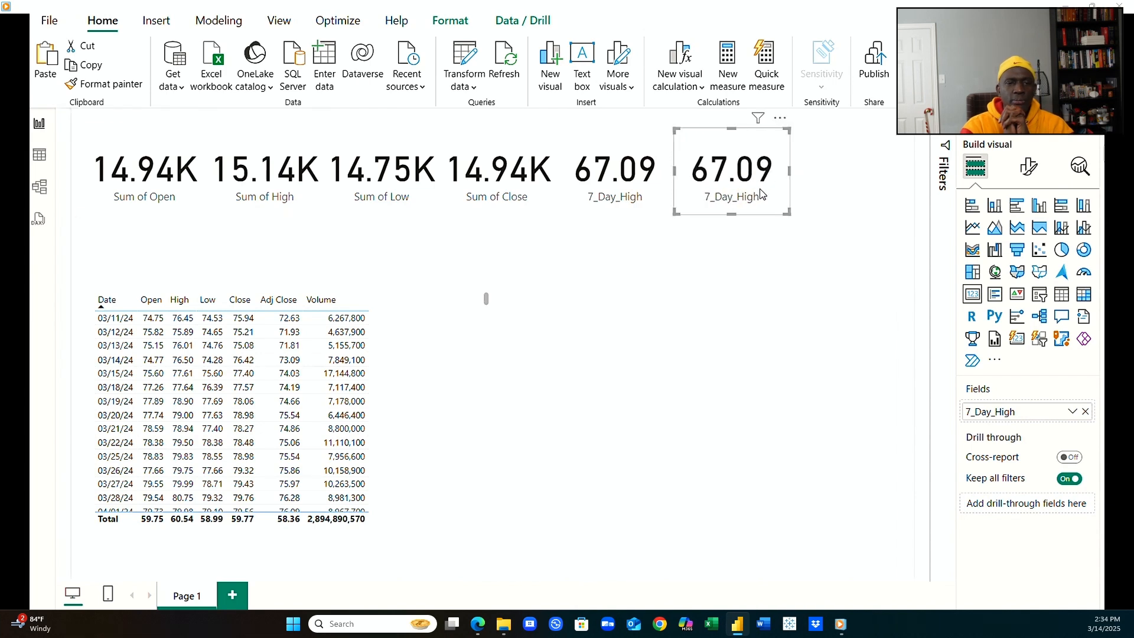
Replace the duplicated card's 7_Day_High field with the Volume field.
left_click(1085, 412)
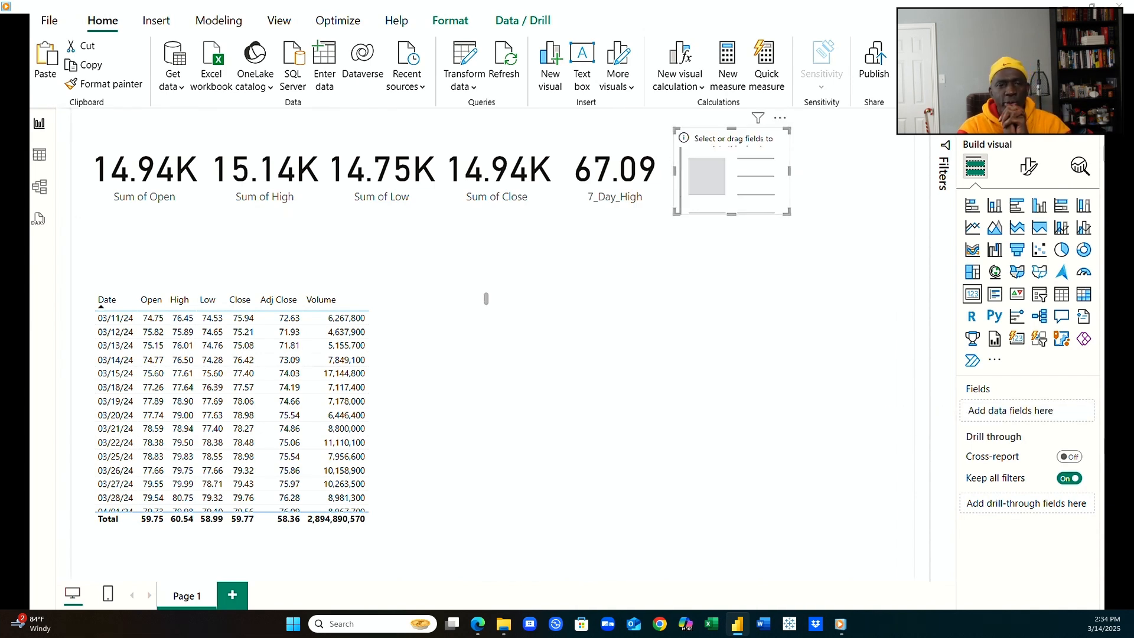
left_click_drag(913, 339, 739, 175)
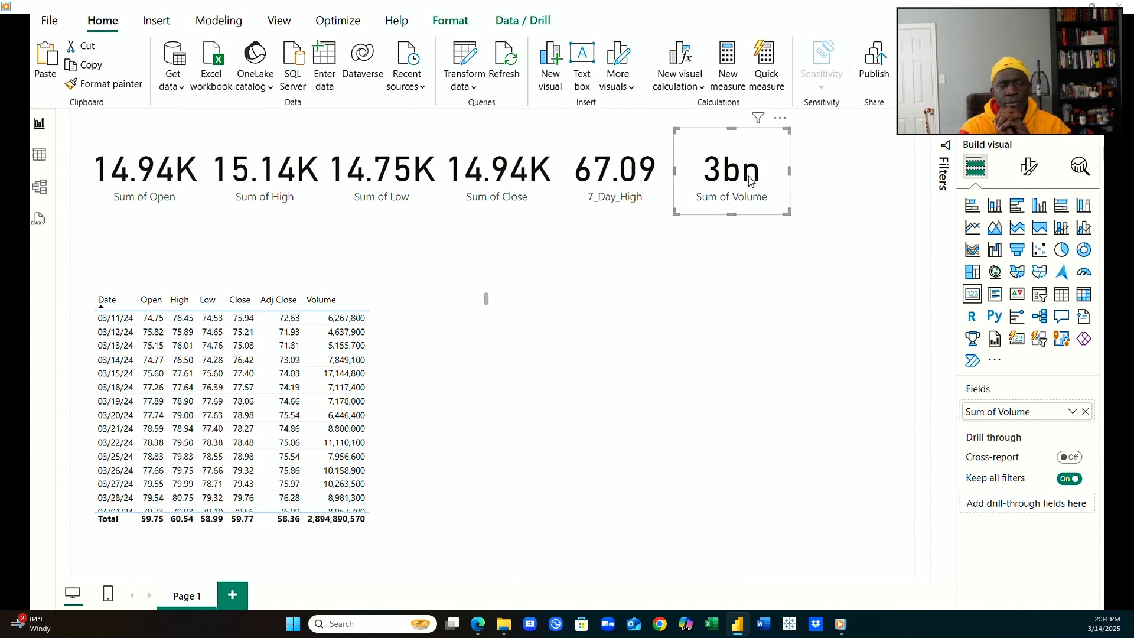
left_click(855, 297)
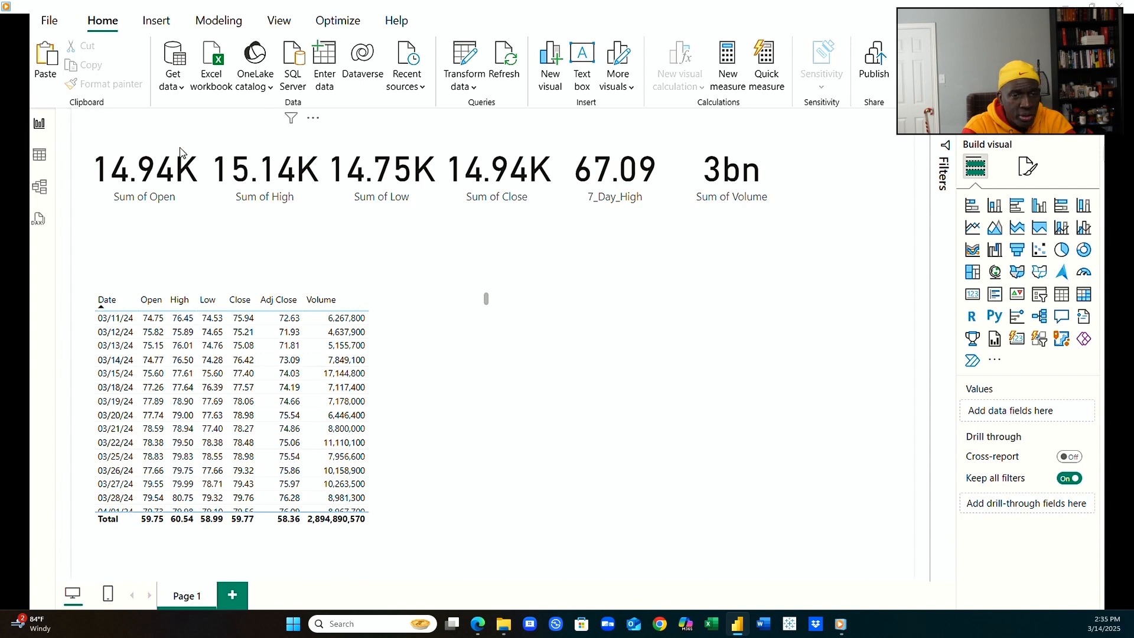
Change the aggregation of the Open and High cards to Average.
left_click(165, 183)
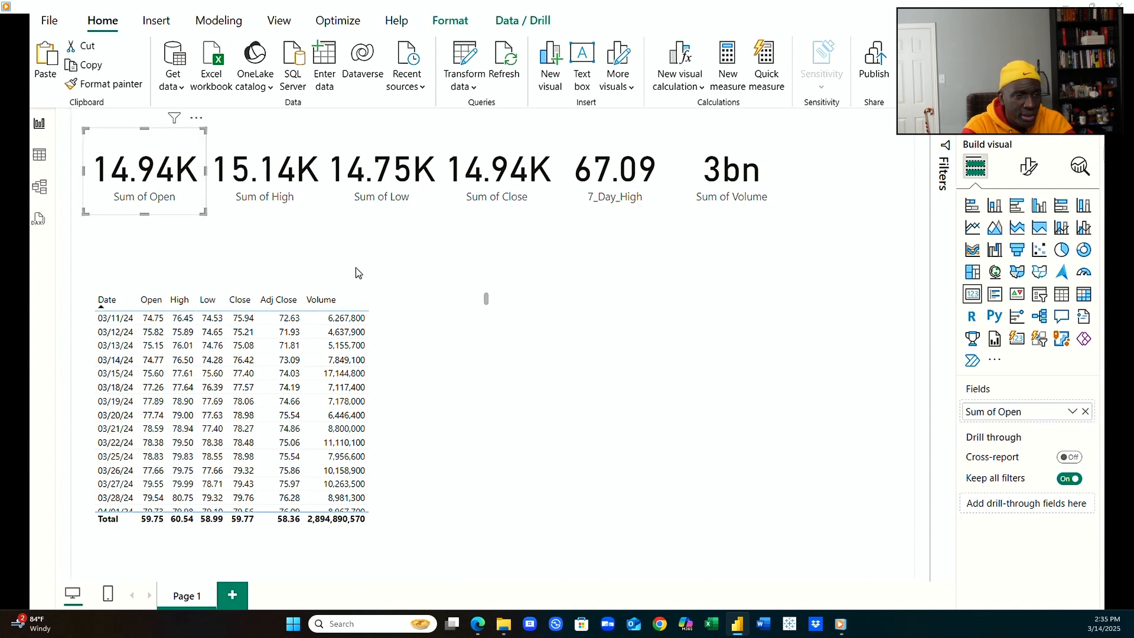
left_click(1074, 413)
left_click(1091, 234)
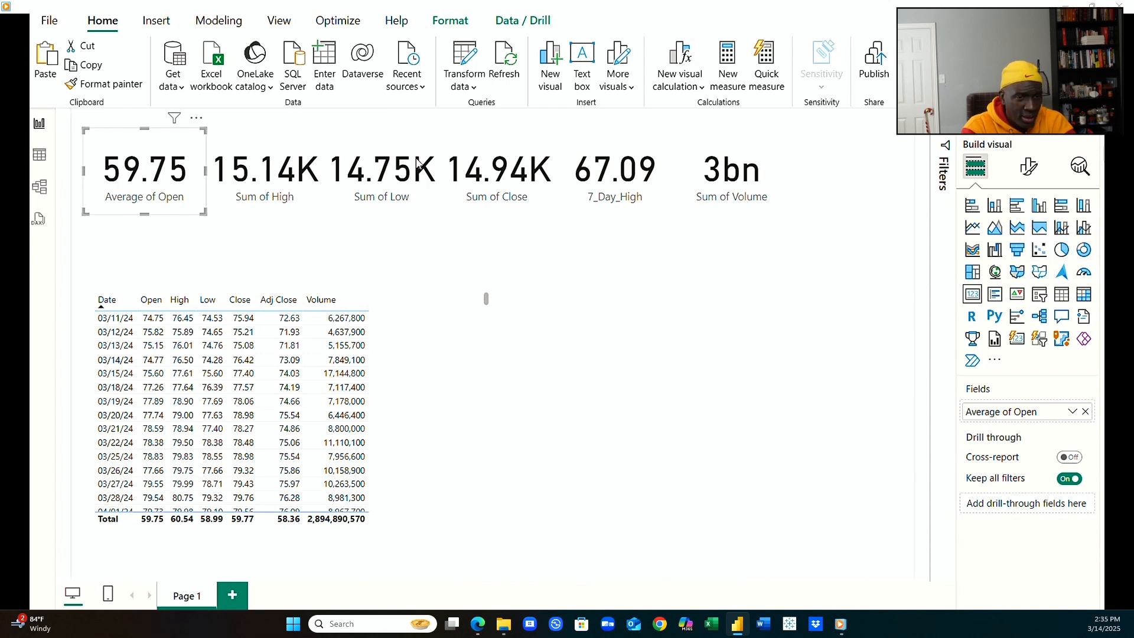
left_click(322, 188)
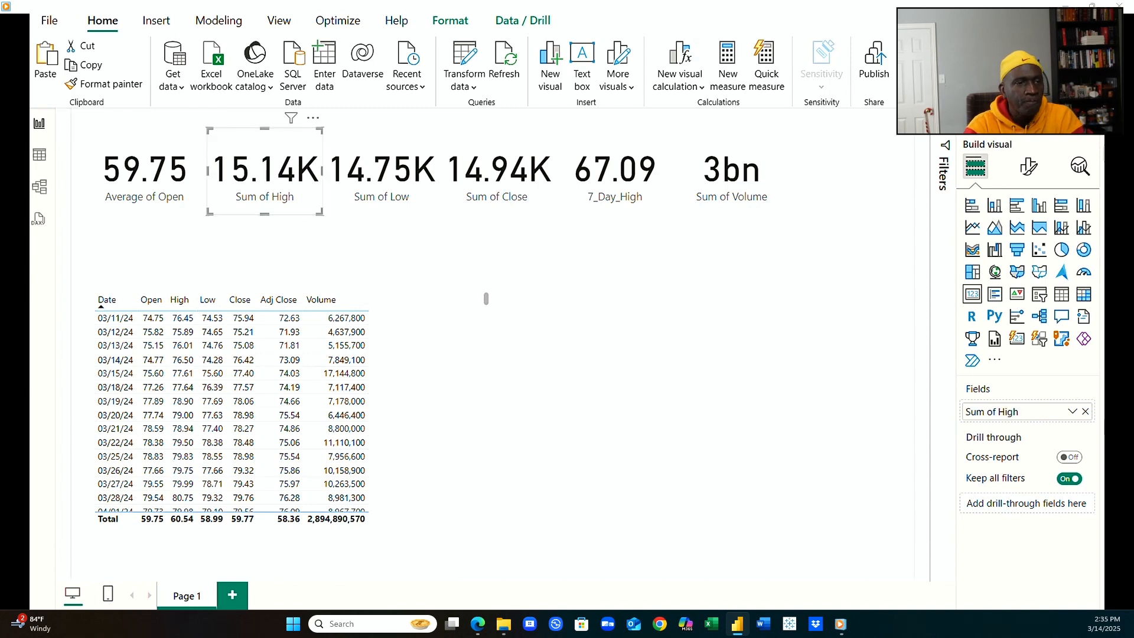
left_click(1072, 412)
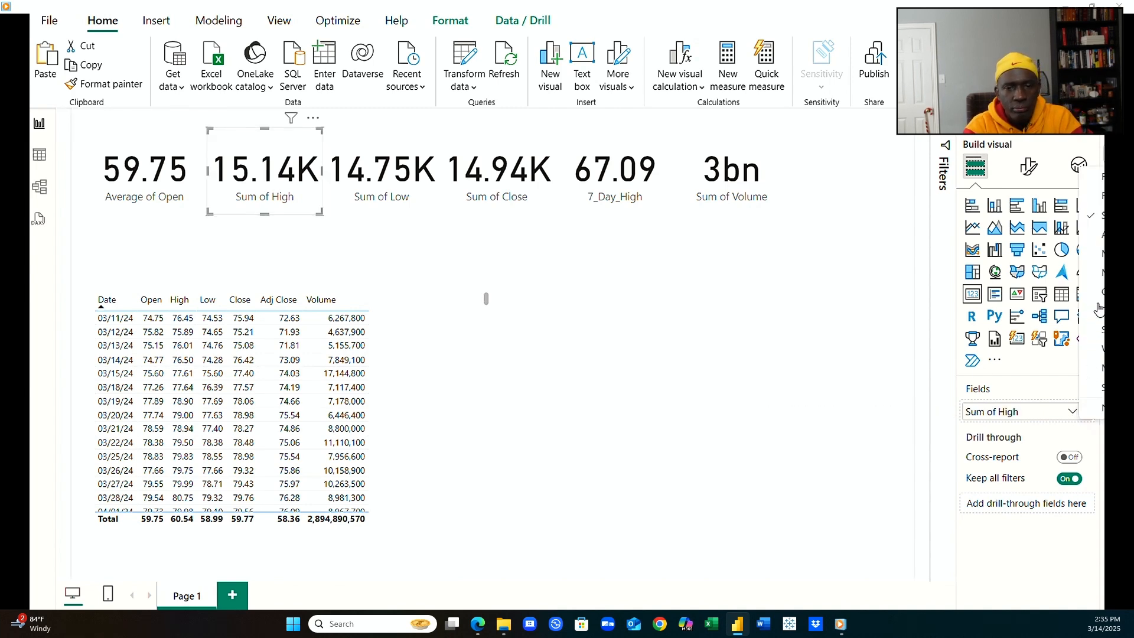
left_click(1102, 235)
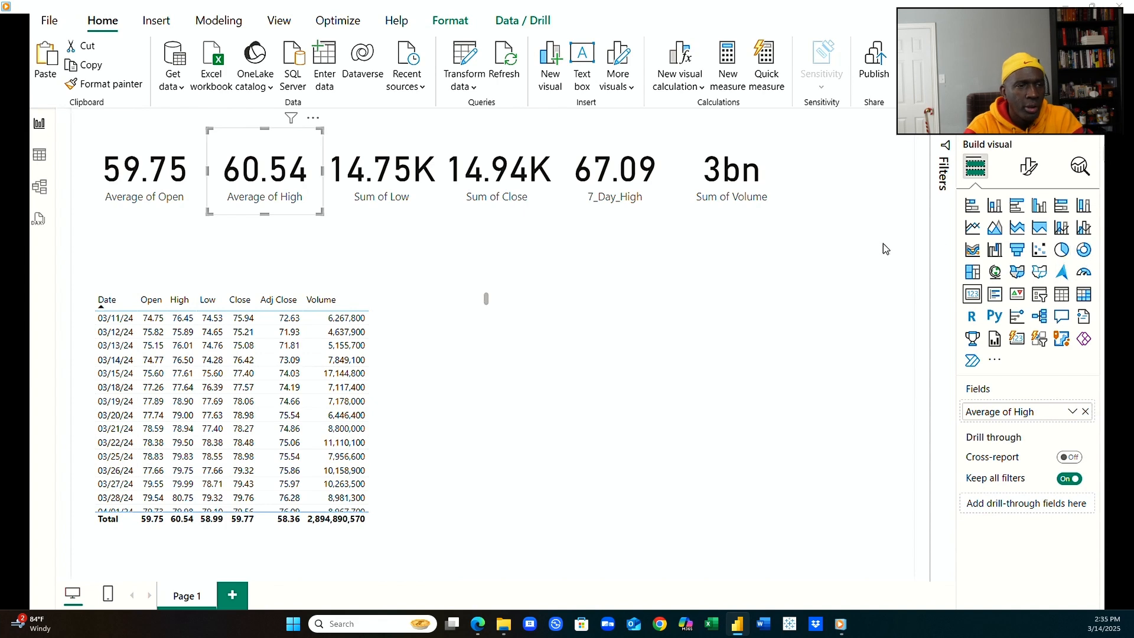
Change the aggregation of the Low and Close cards to Average.
left_click(392, 194)
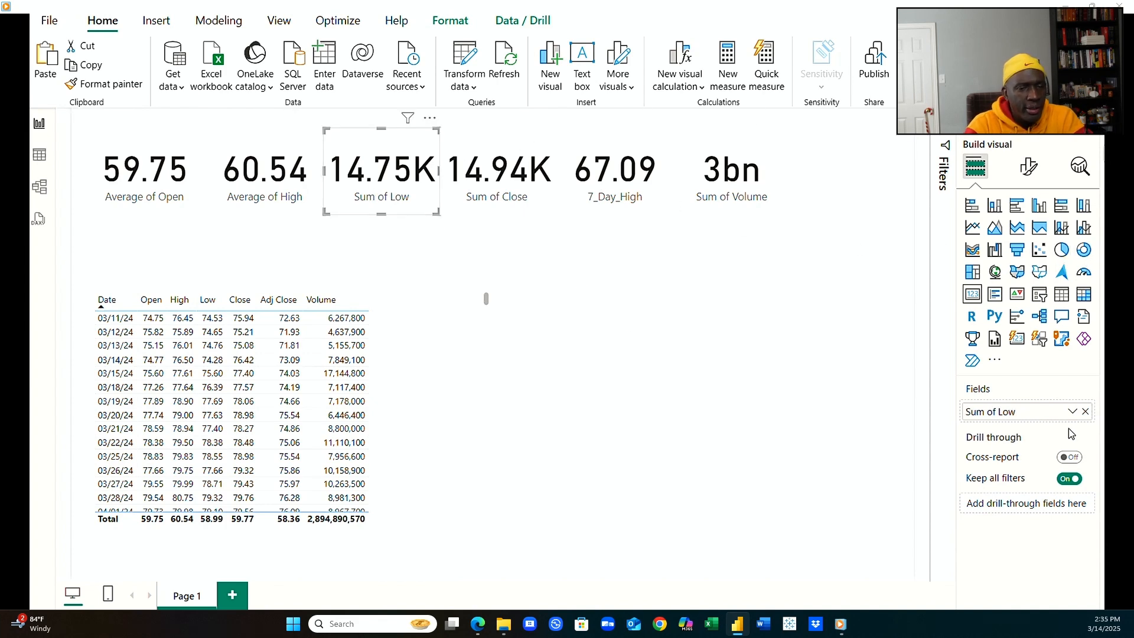
left_click(1072, 411)
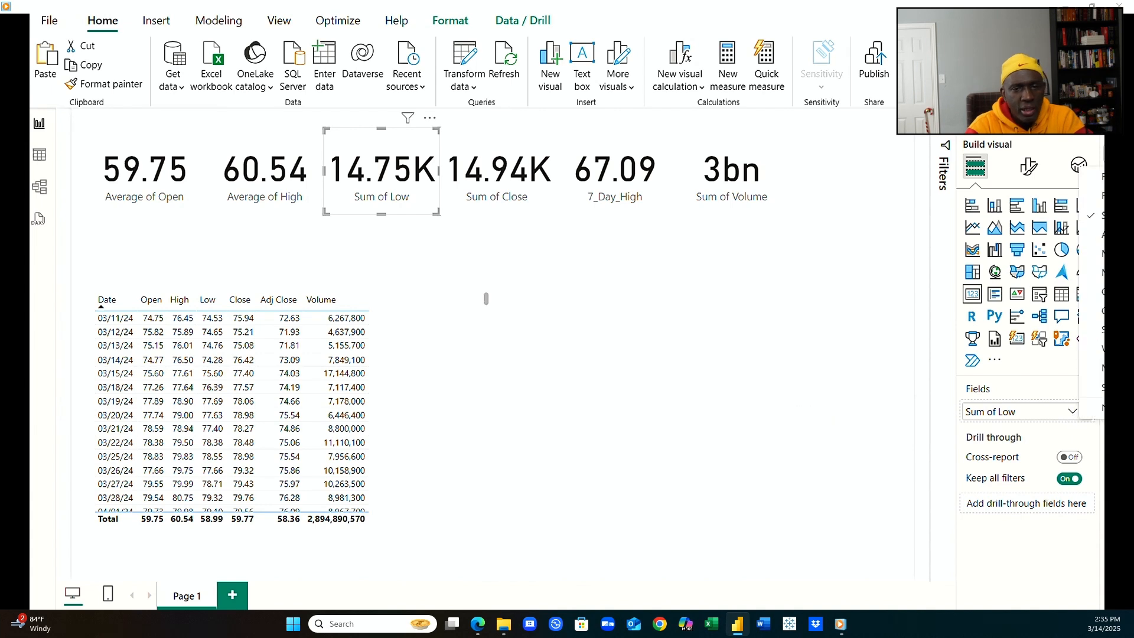
left_click(1102, 234)
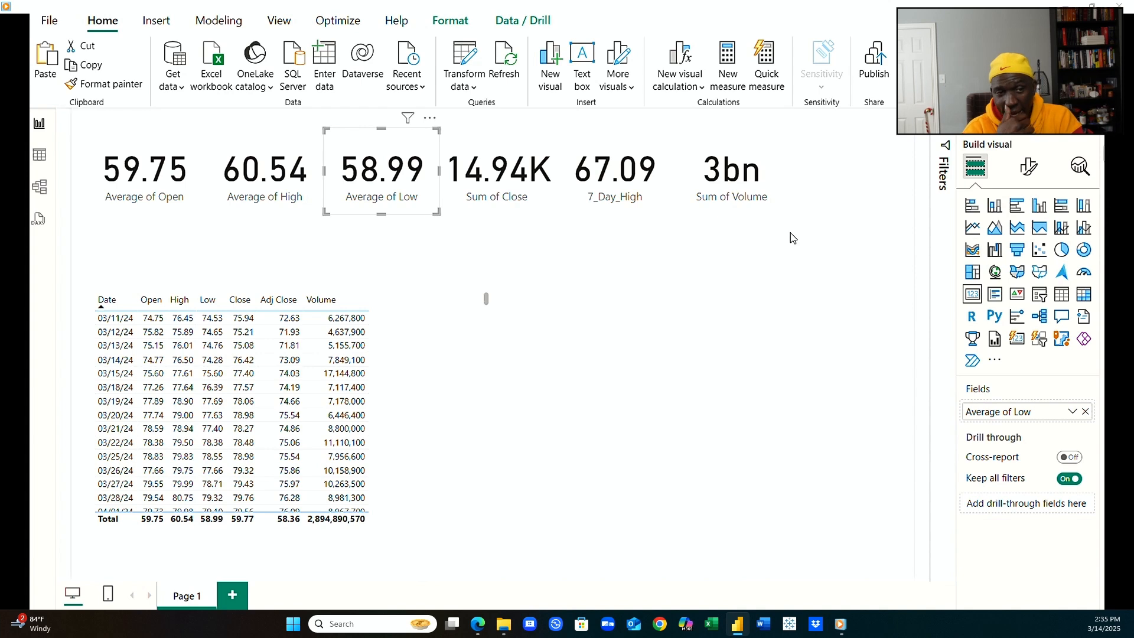
left_click(530, 188)
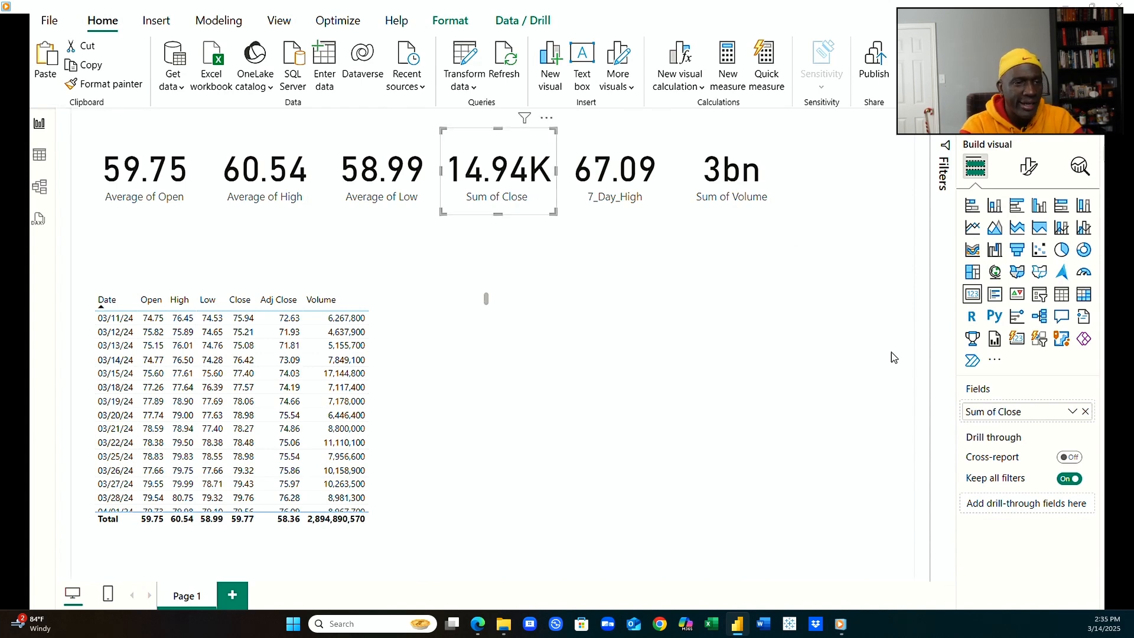
left_click(1073, 412)
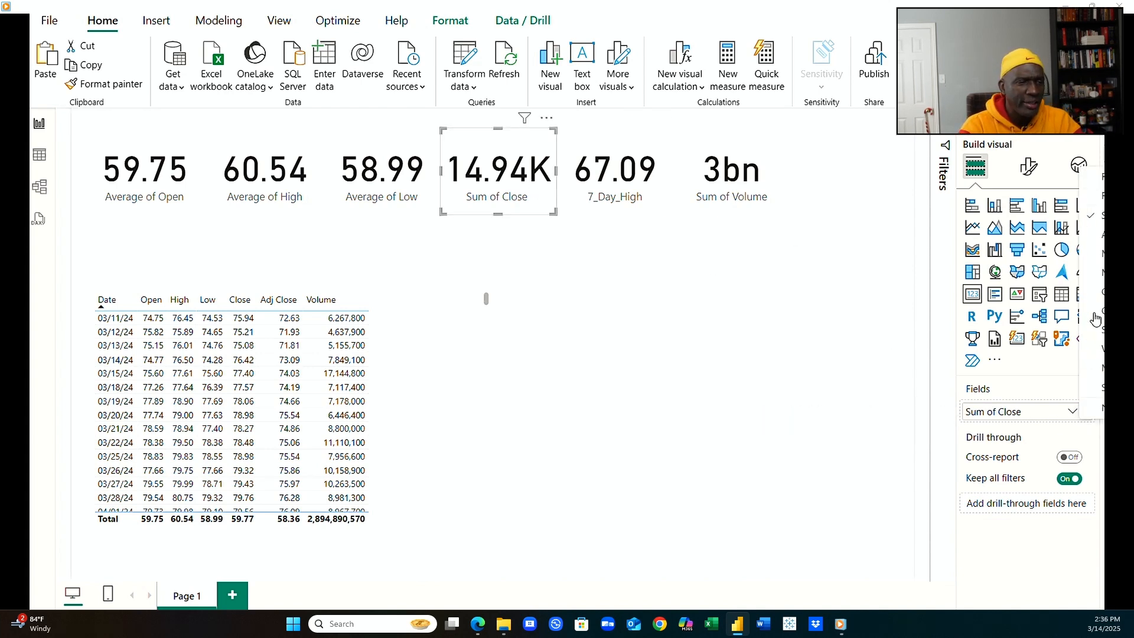
left_click(1098, 234)
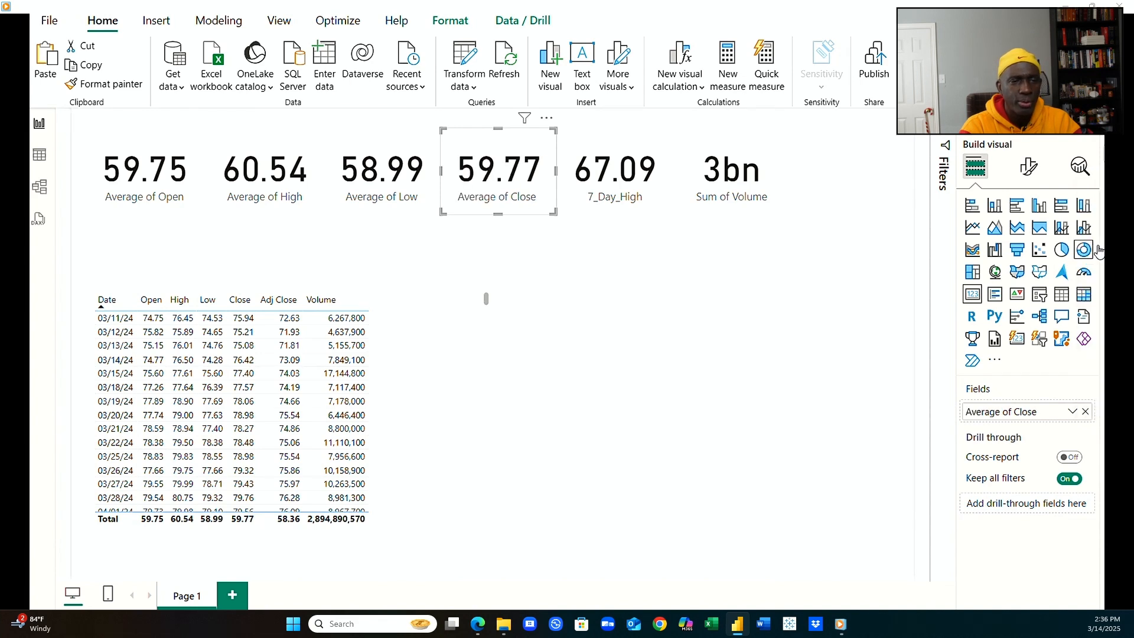
Try Average as the Volume card's aggregation, and undo that change.
left_click(616, 155)
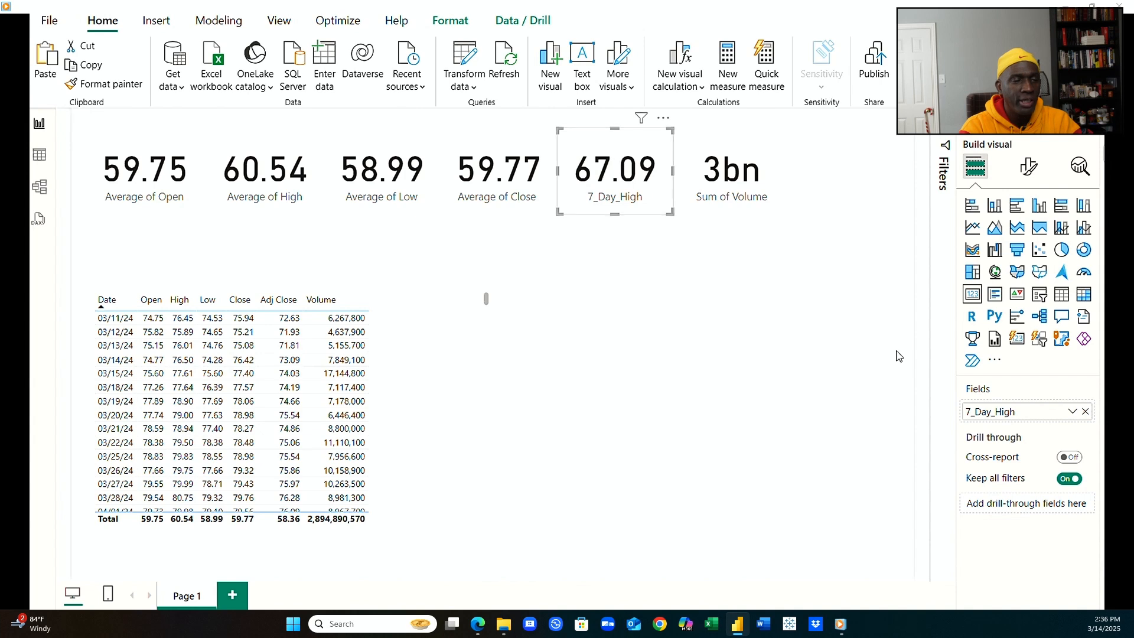
left_click(1071, 413)
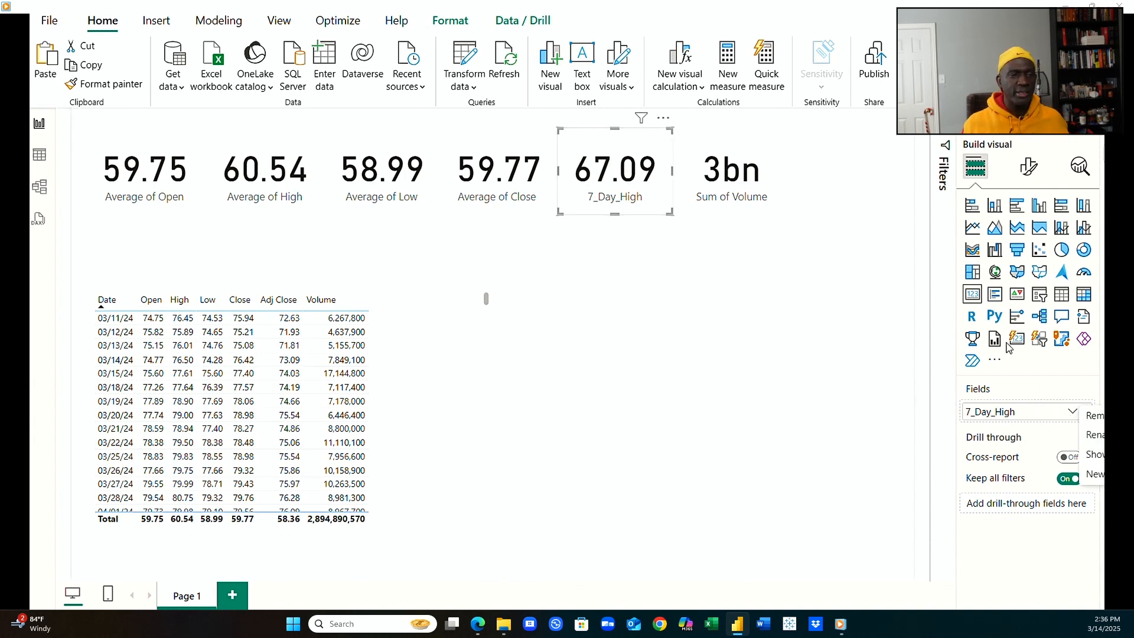
left_click(756, 196)
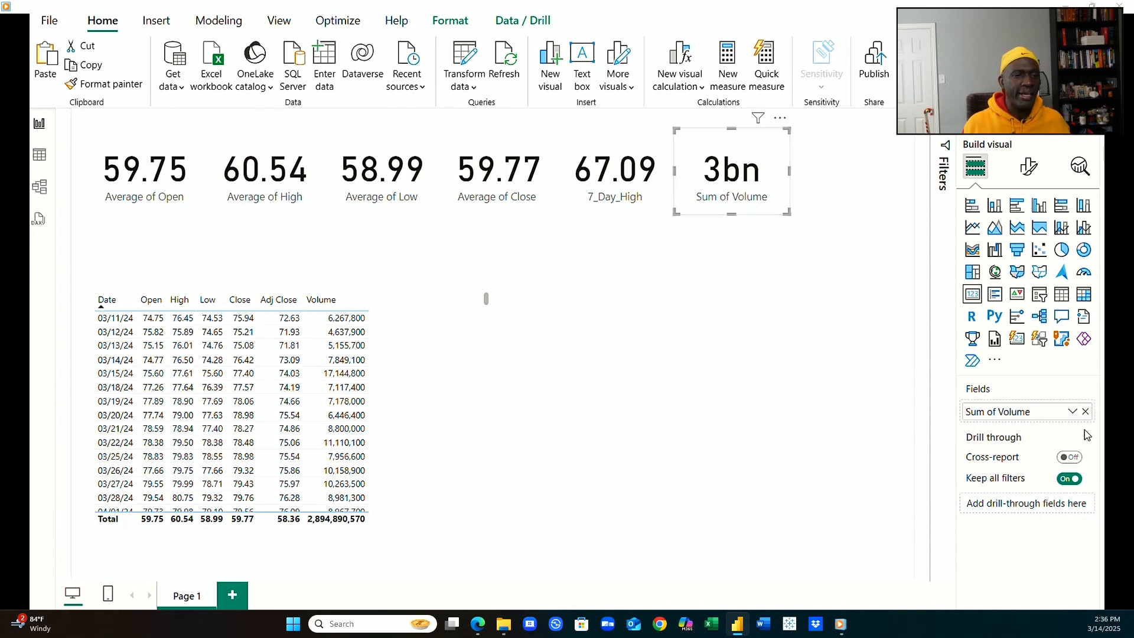
left_click(1072, 412)
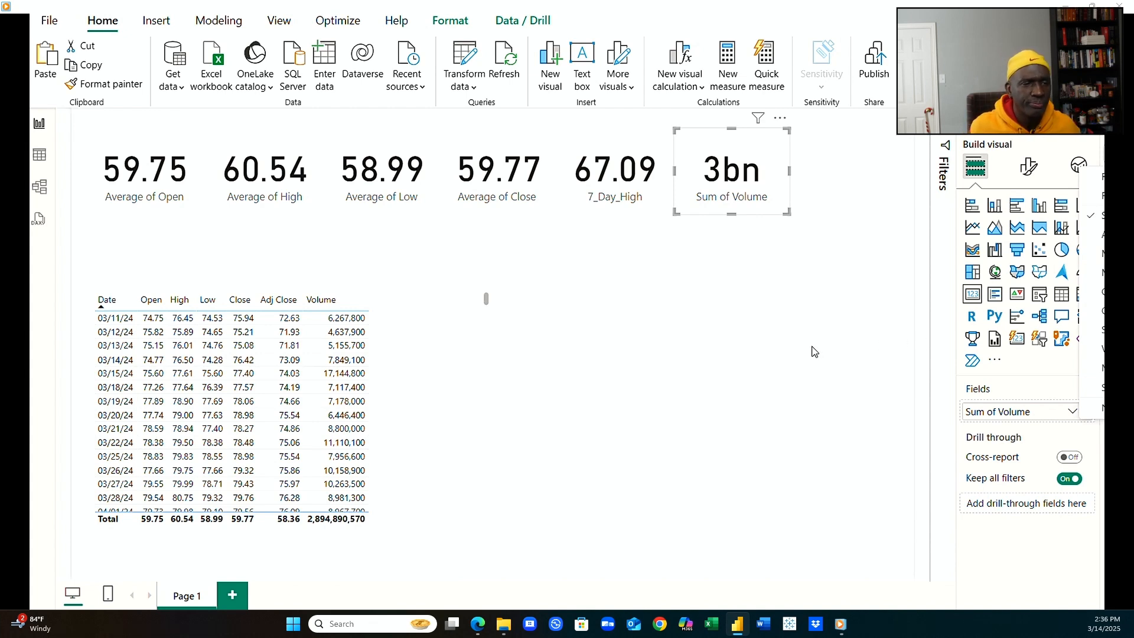
left_click(1102, 235)
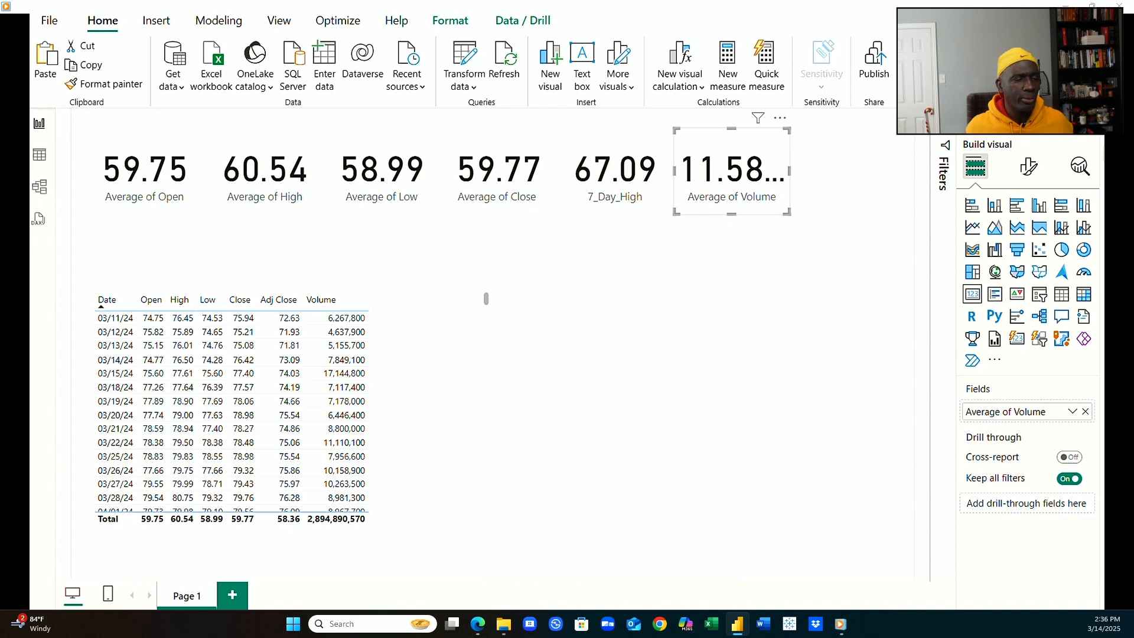
left_click(35, 6)
left_click(697, 364)
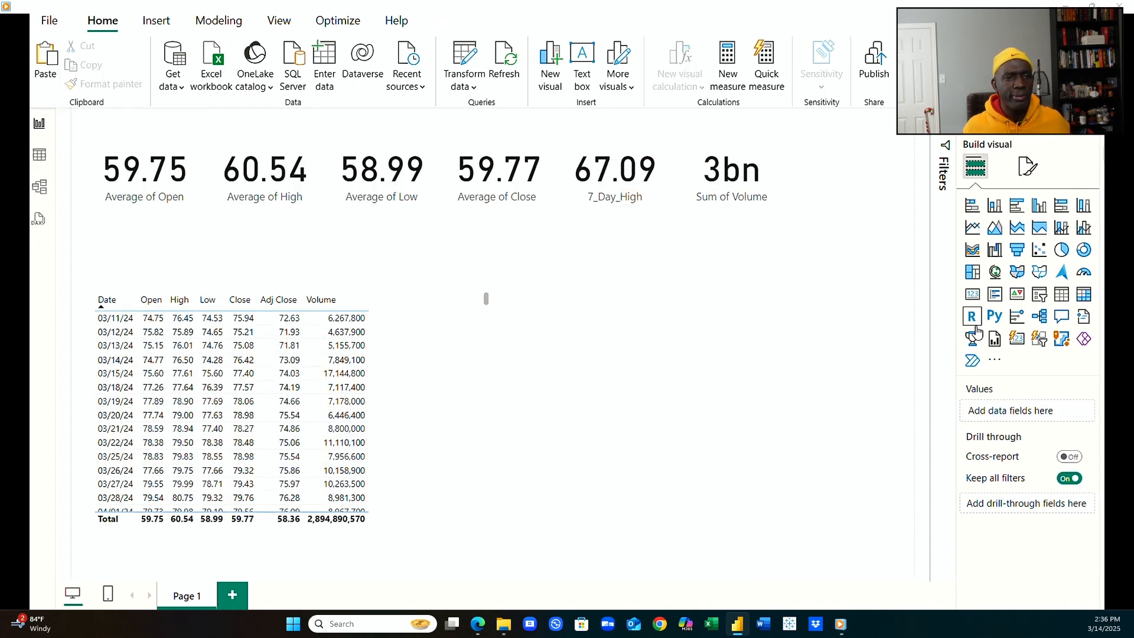
Add a slicer for the Date field to the page and shorten its frame to fit the date range control.
left_click(1040, 297)
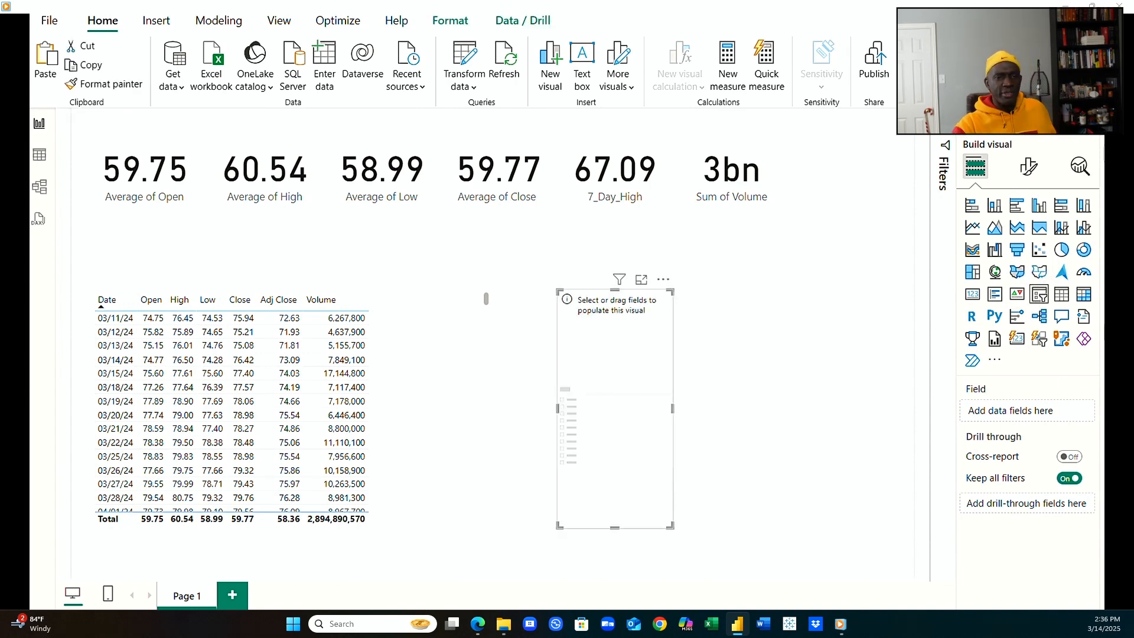
left_click_drag(1122, 343, 1039, 415)
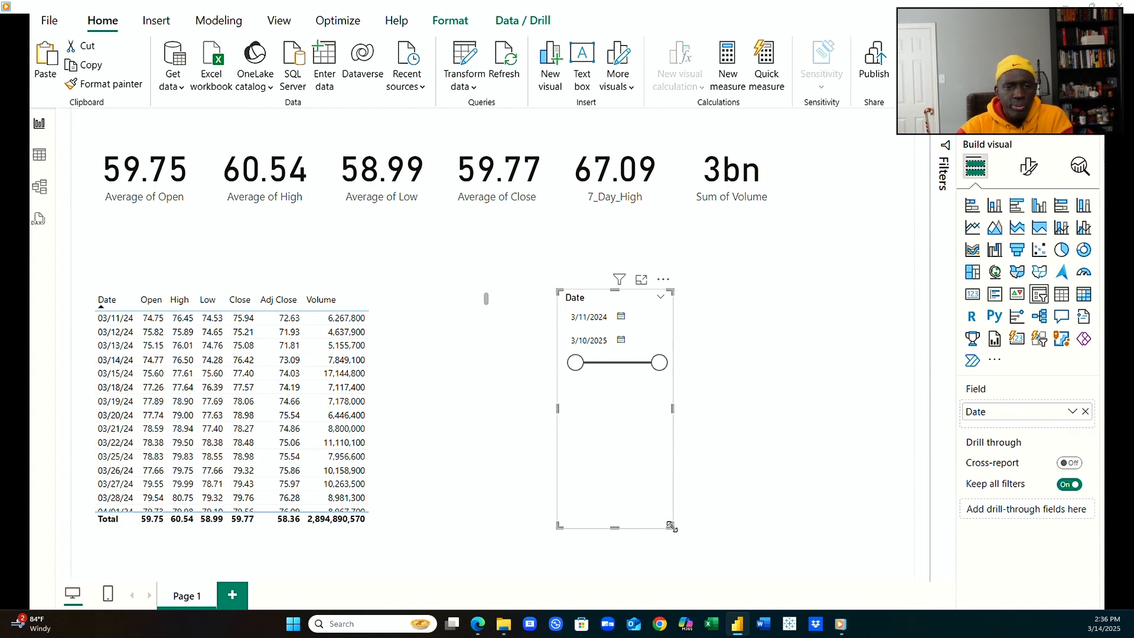
left_click_drag(672, 526, 672, 396)
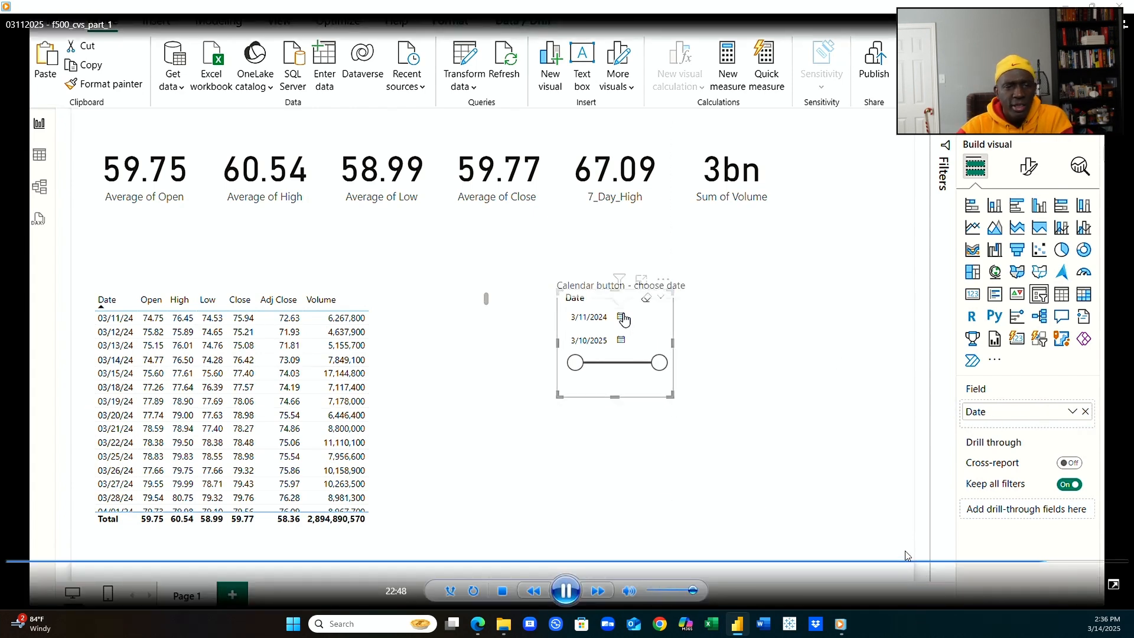
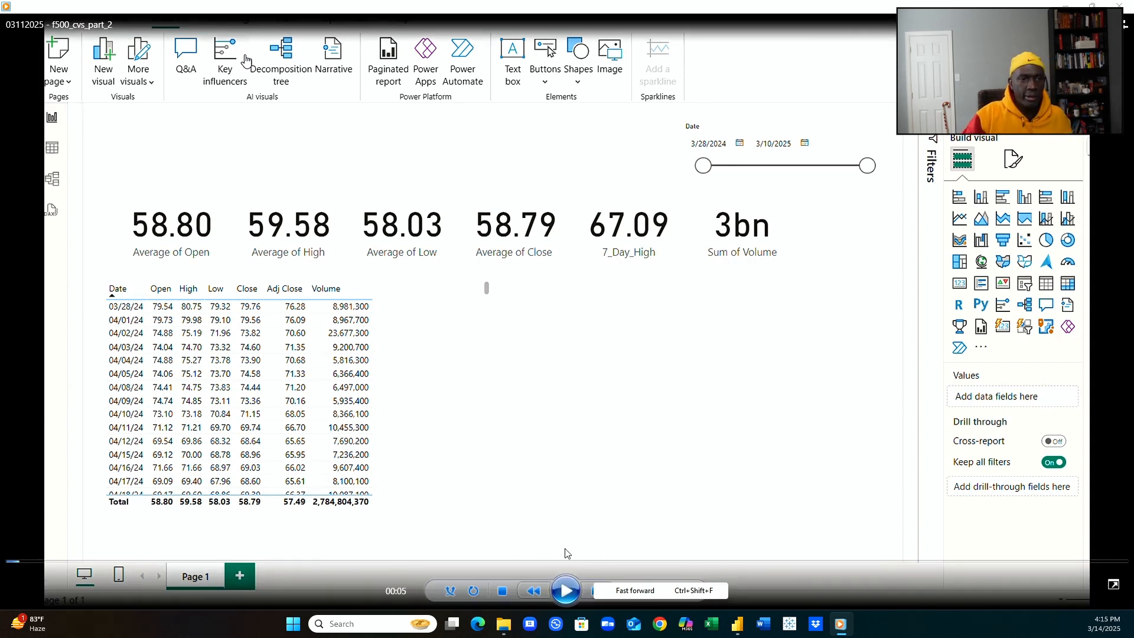
left_click(567, 591)
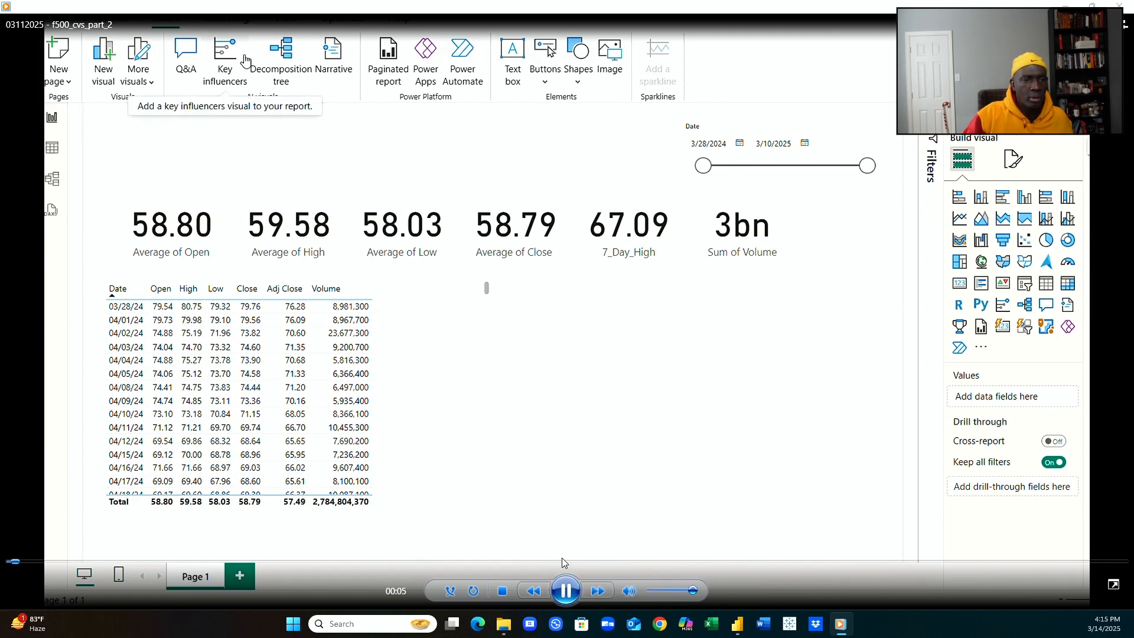
left_click(560, 598)
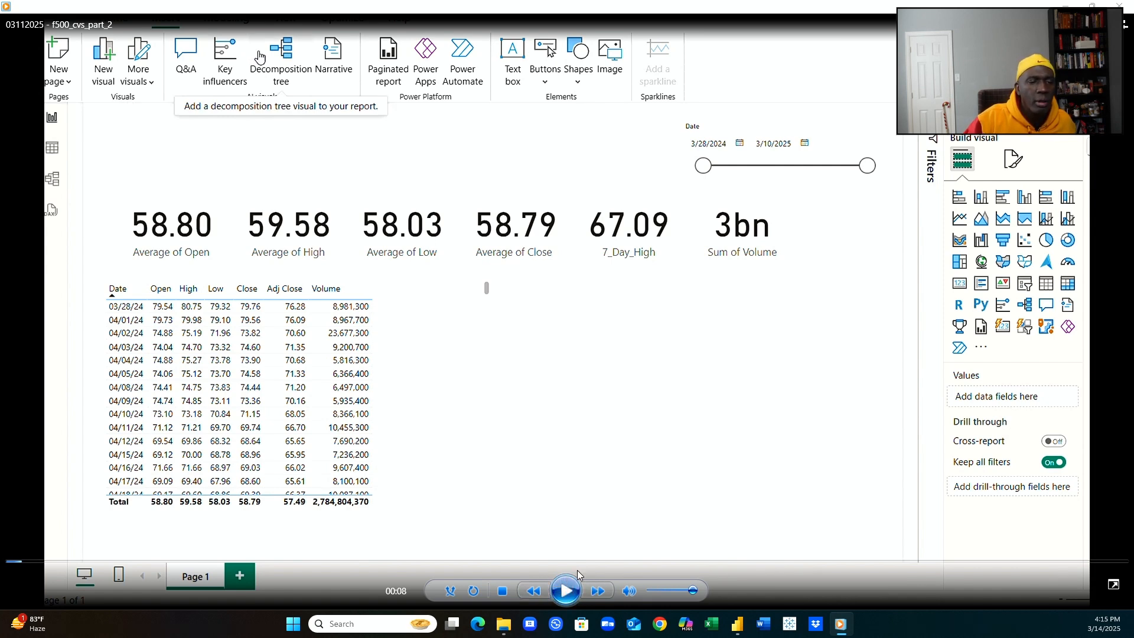
left_click(566, 588)
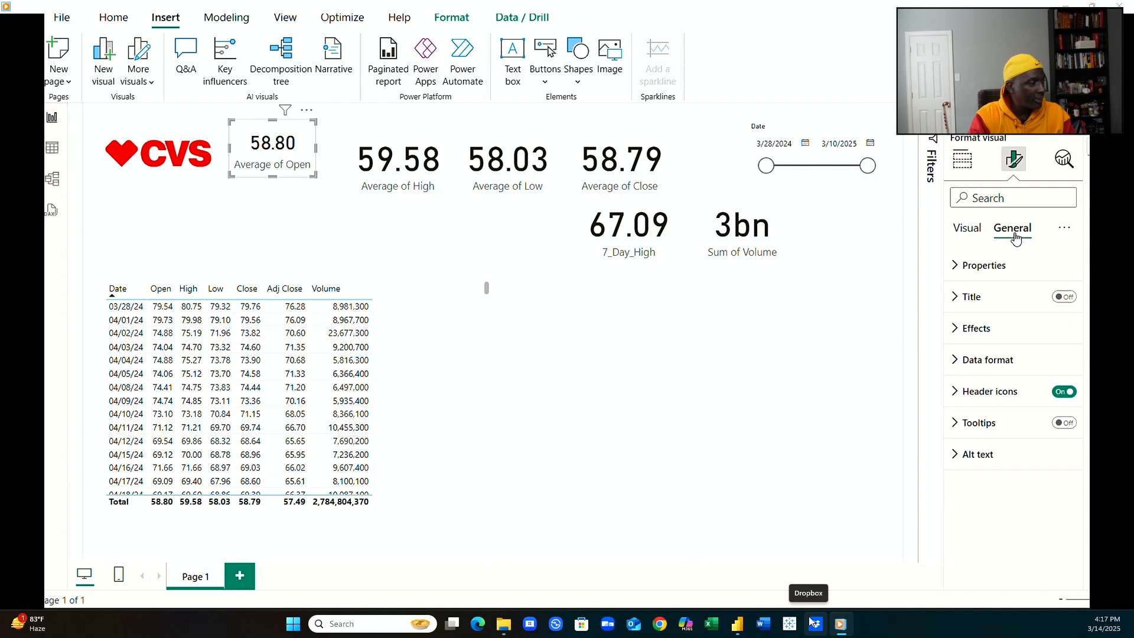
Set the height of the Average of Open card to 90 in its size properties.
left_click(1001, 269)
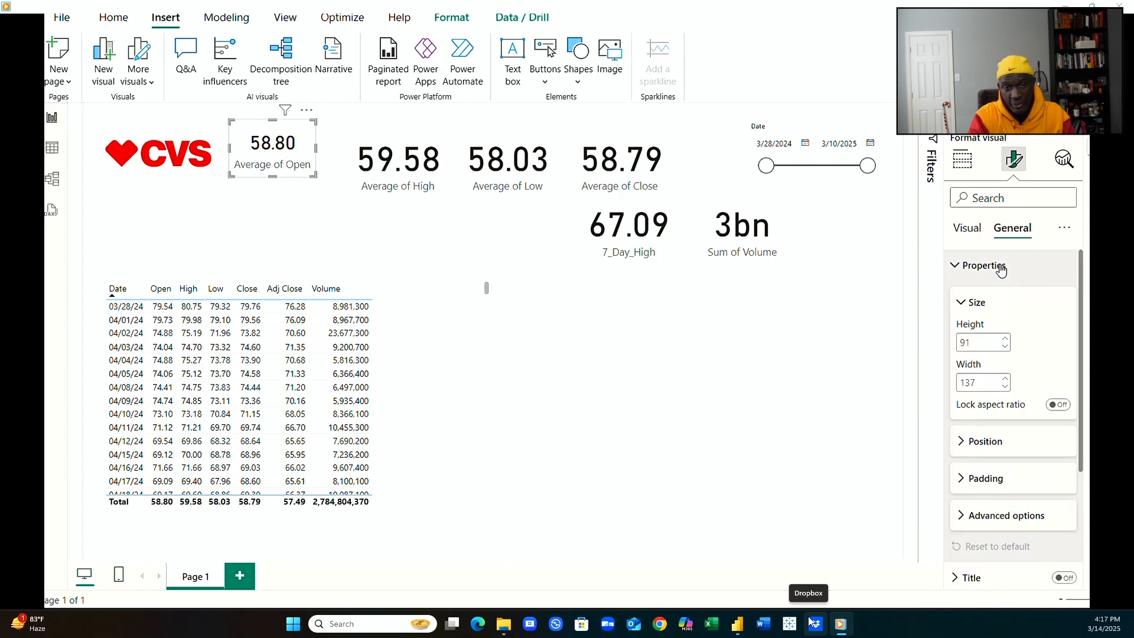
left_click(984, 342)
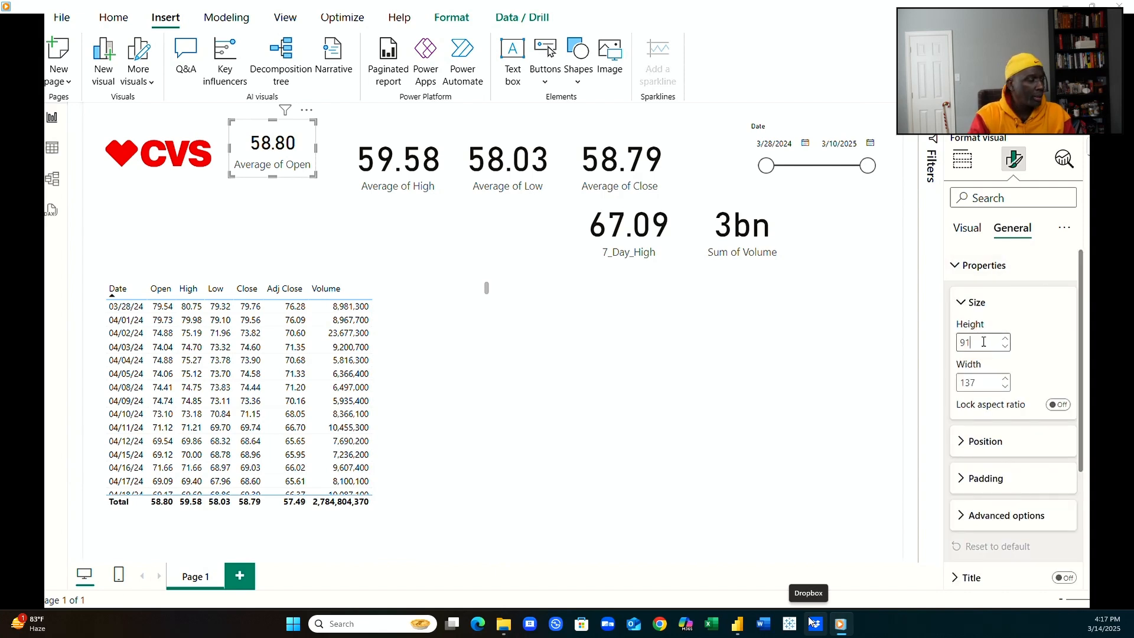
key("BackSpace")
type("0")
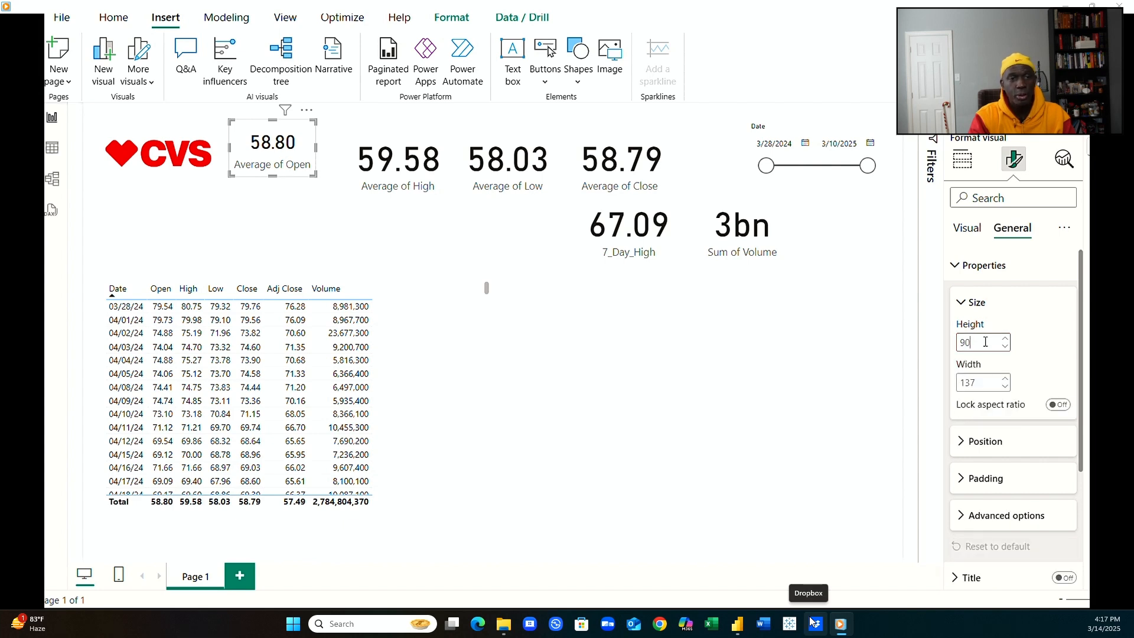
Set the width of the Average of Open card to 135 and check its callout value font settings.
left_click(984, 385)
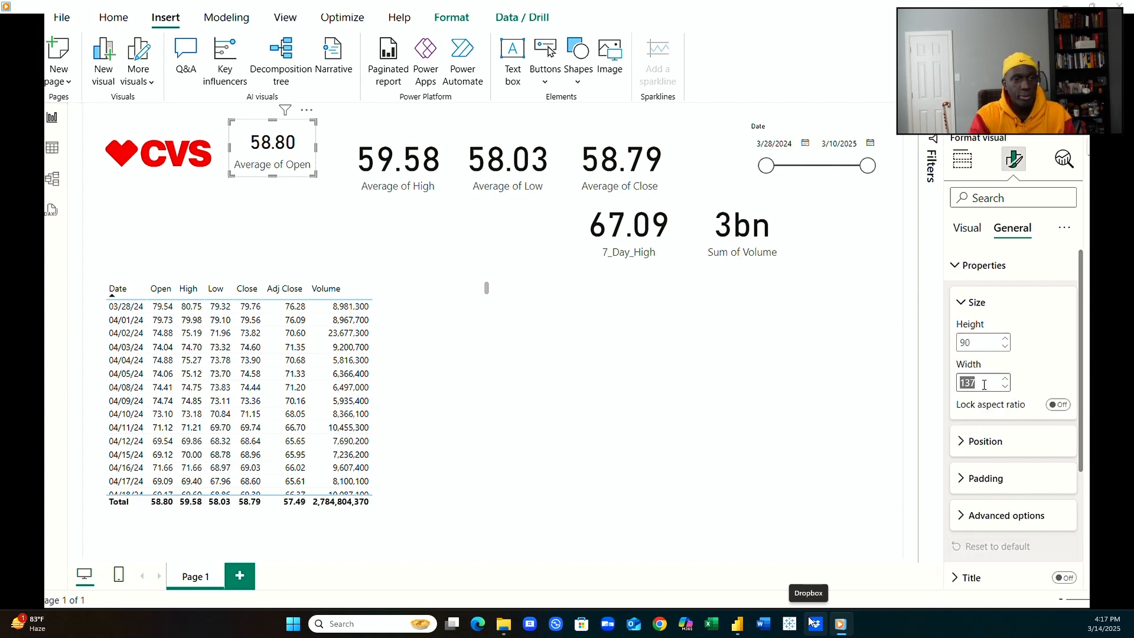
type("135")
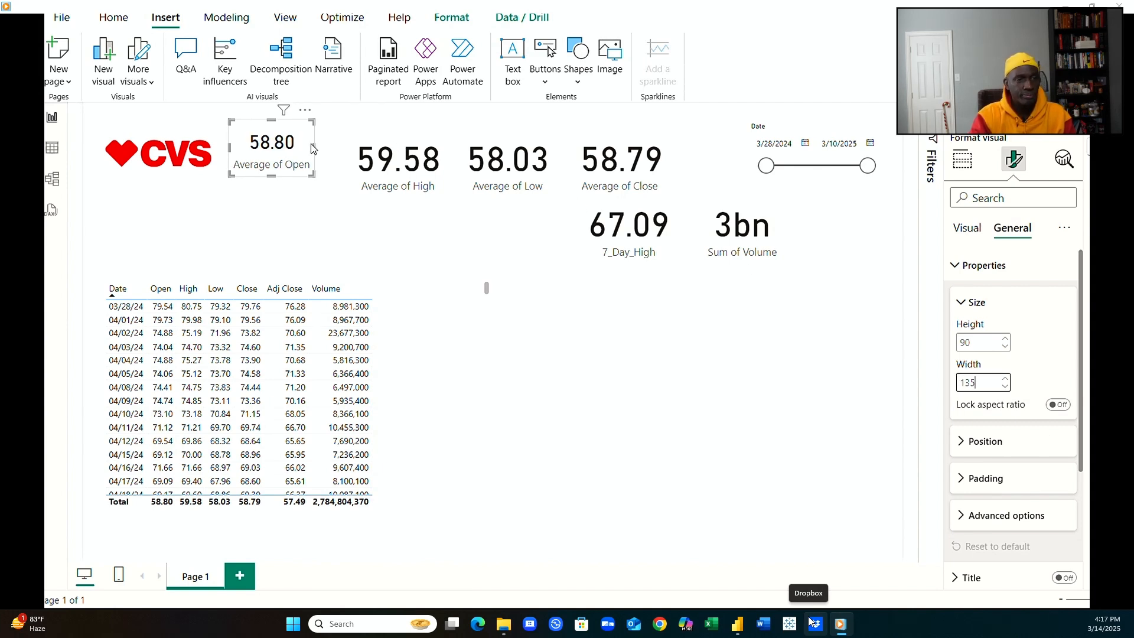
left_click(294, 139)
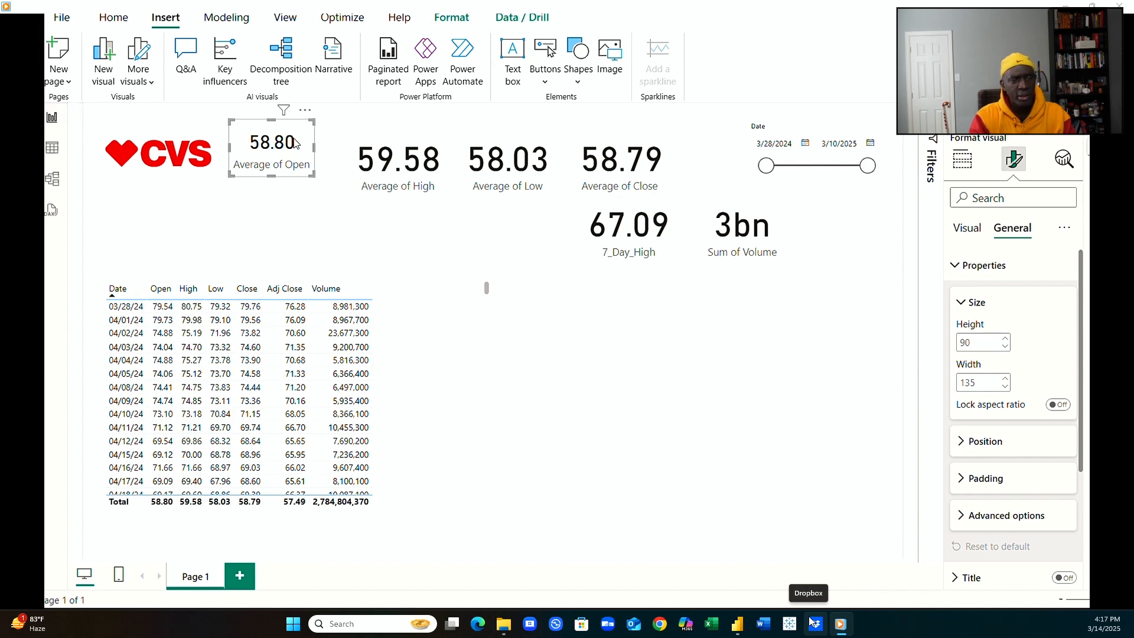
left_click(972, 229)
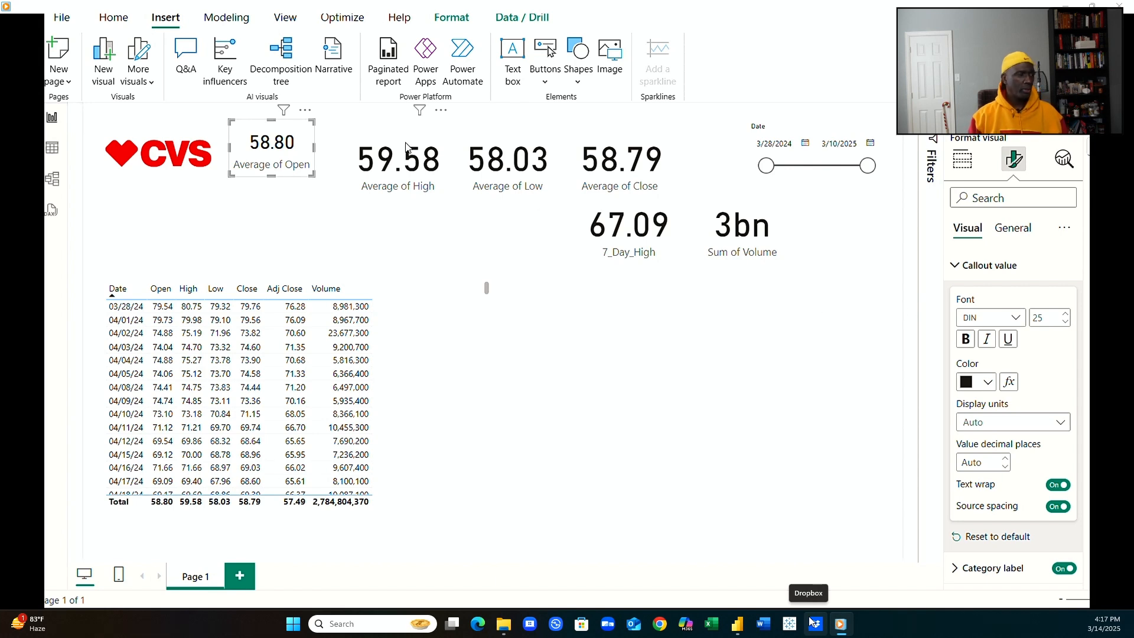
left_click(1019, 233)
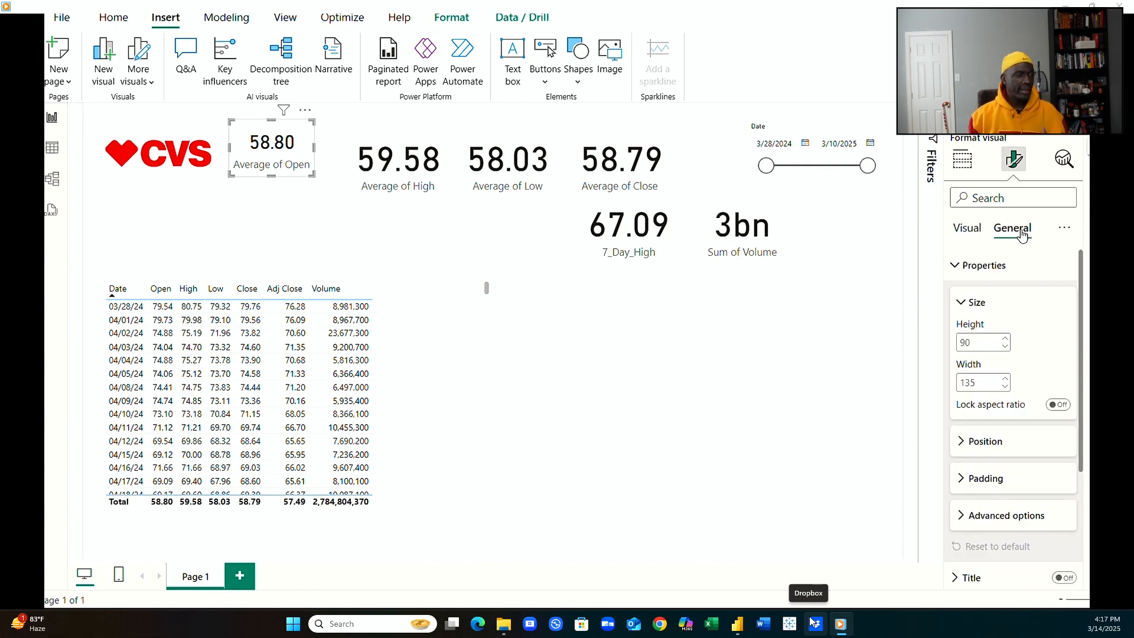
Set the callout value font size to 25 on the Average of High, Average of Low and Average of Close cards.
left_click(417, 155)
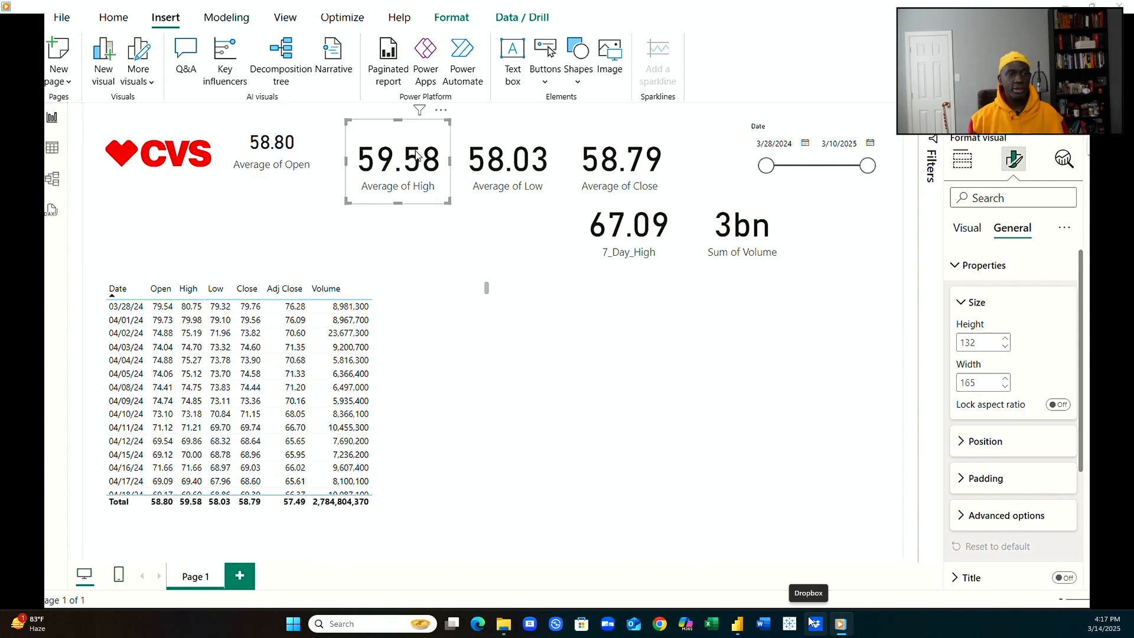
left_click(967, 228)
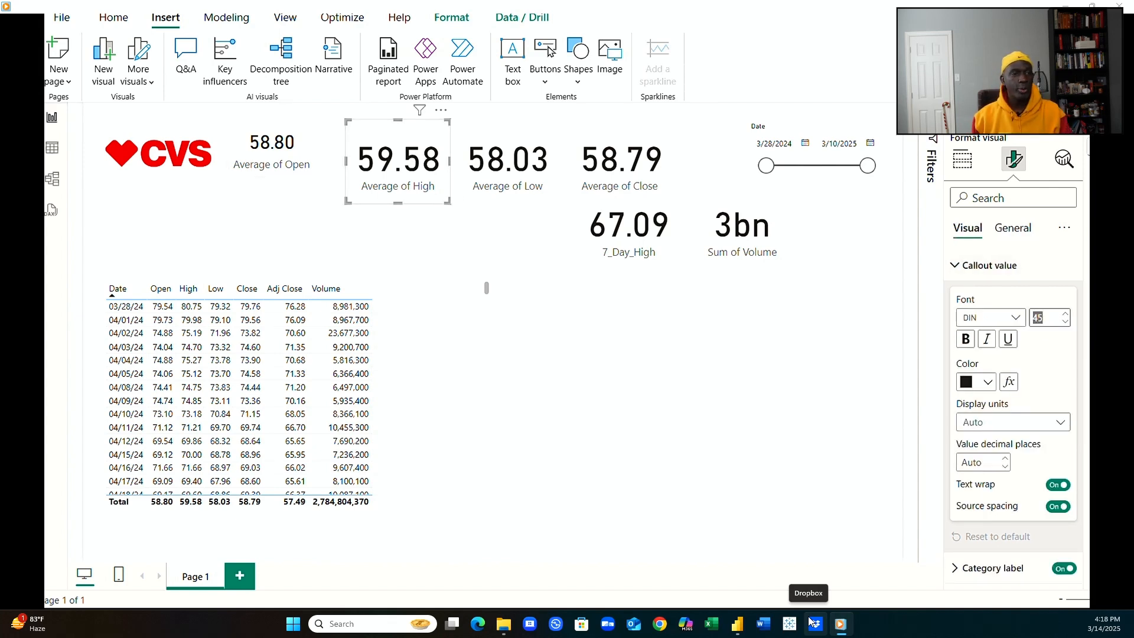
type("25")
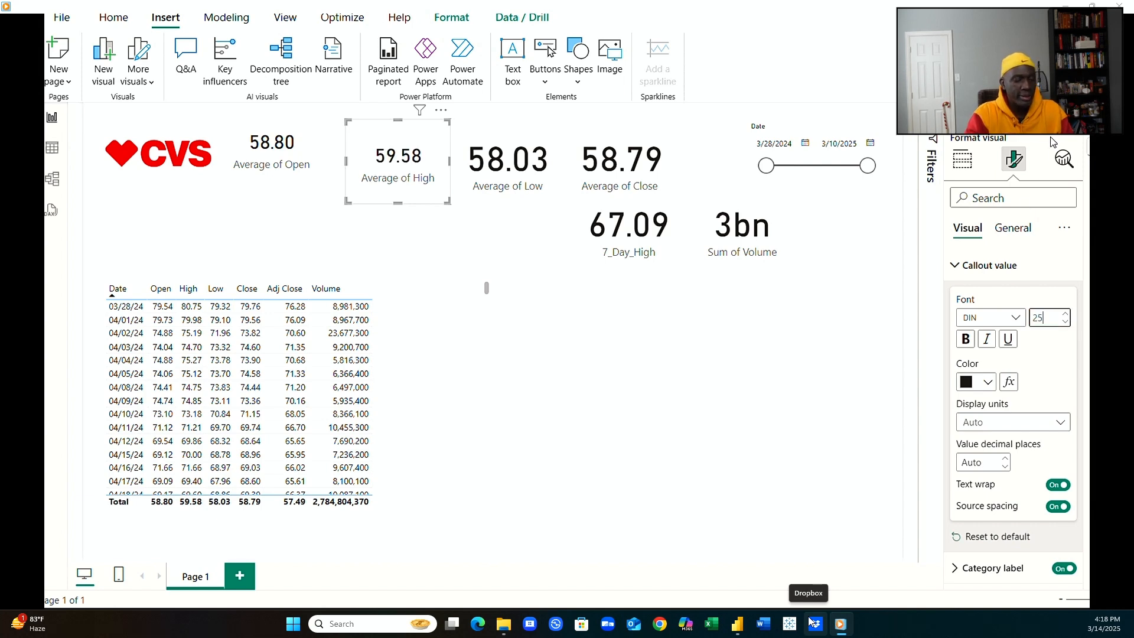
left_click(508, 171)
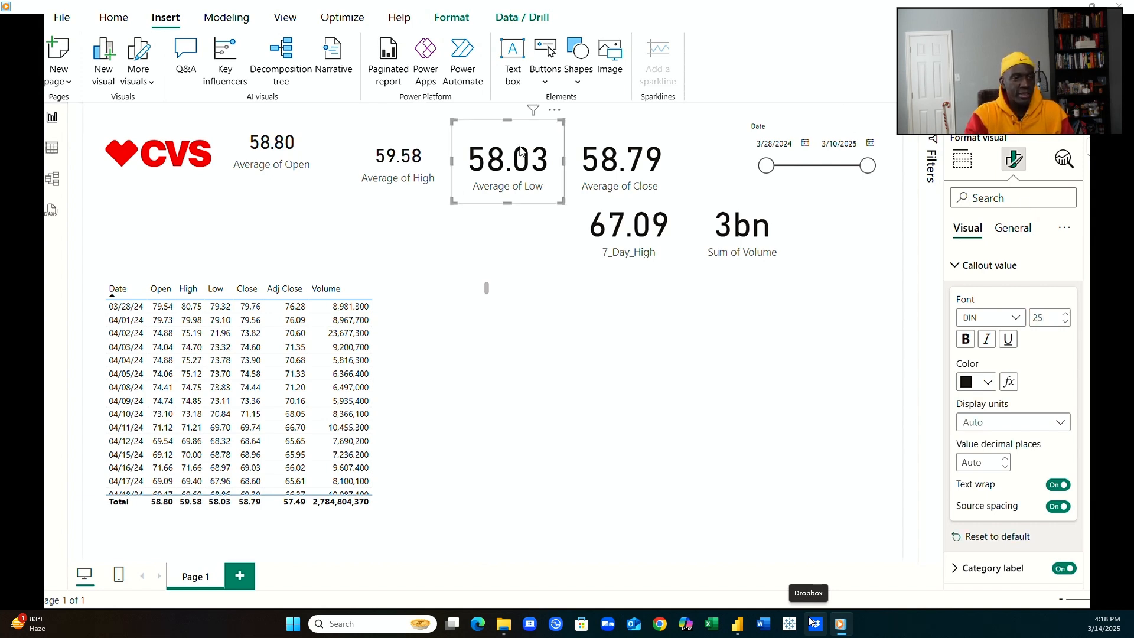
double_click(1044, 317)
type("25")
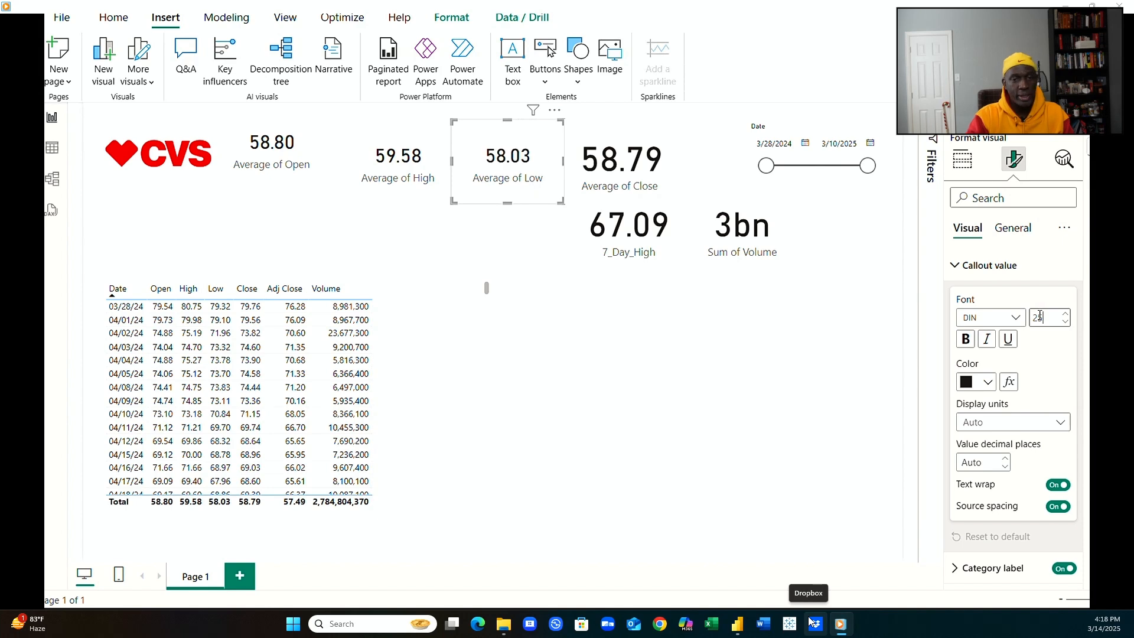
left_click(664, 155)
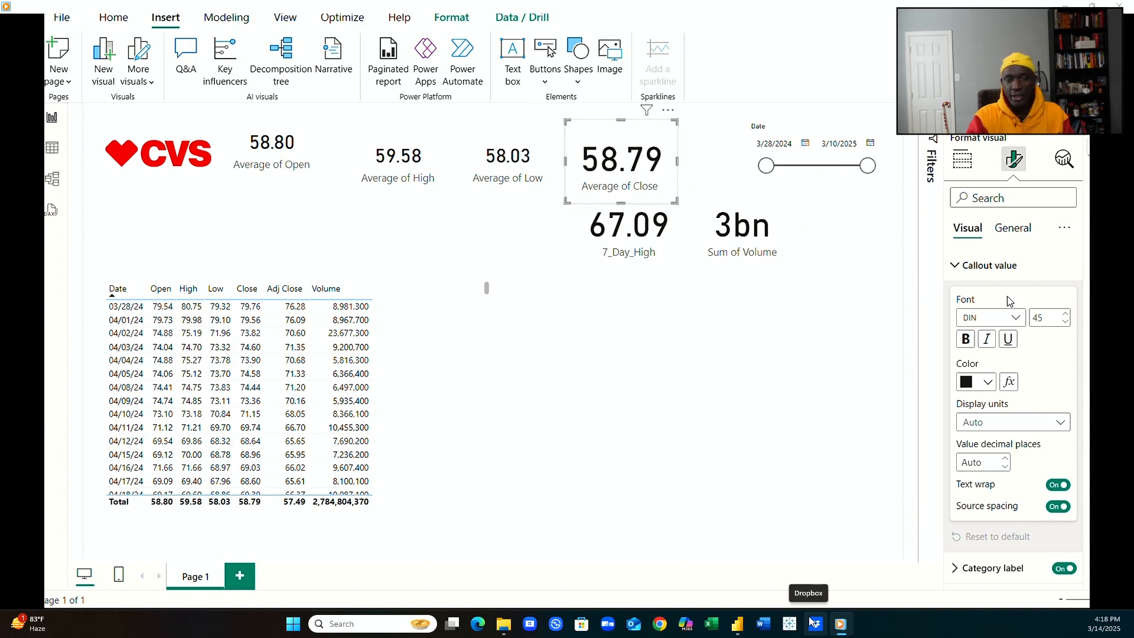
double_click(1037, 318)
type("25")
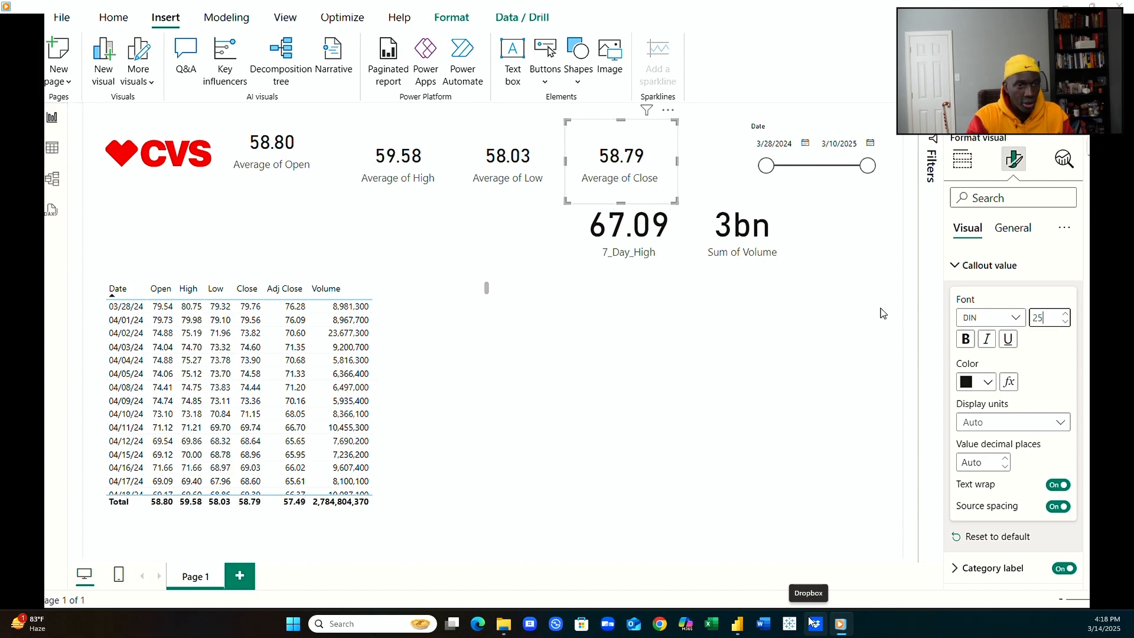
Resize the Average of High card to a height of 90 and a width of 135, matching the Average of Open card.
left_click(277, 148)
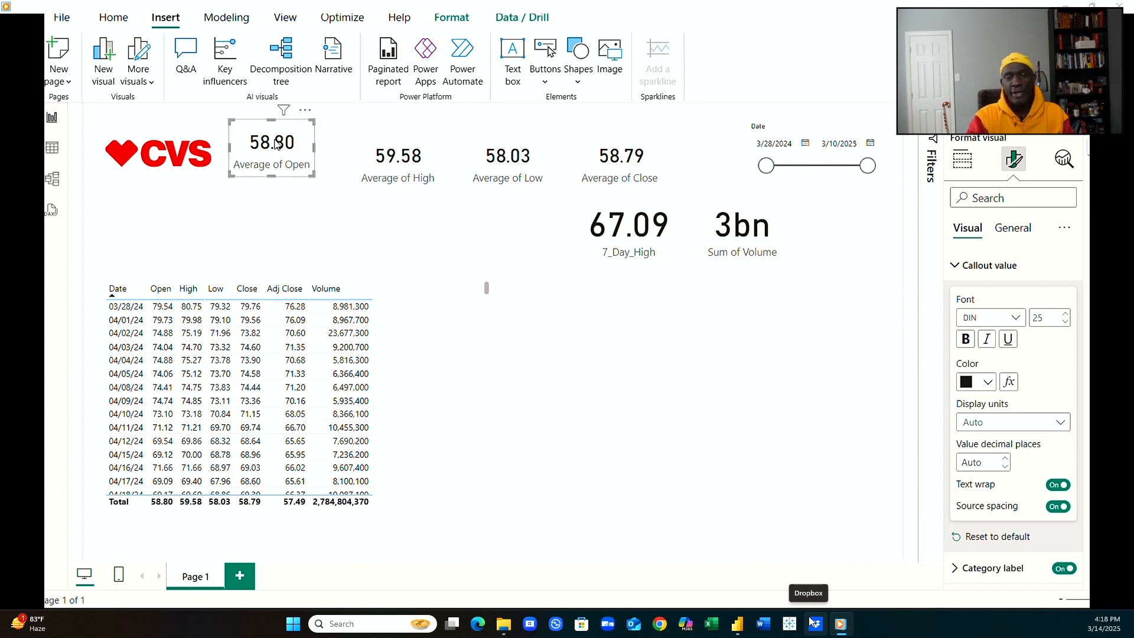
left_click(420, 162)
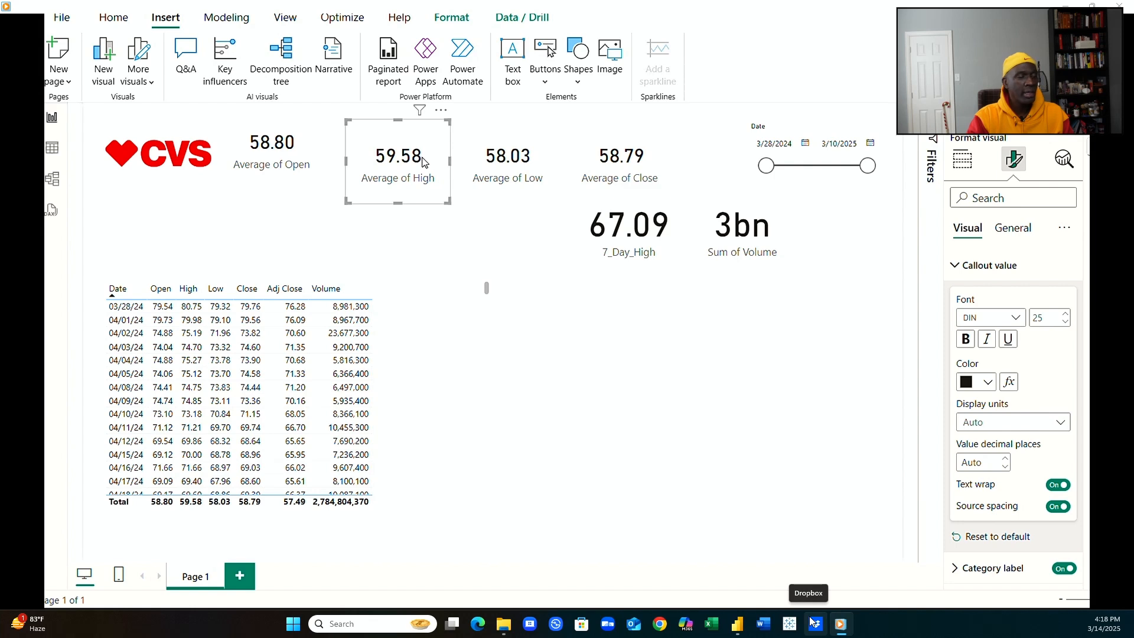
left_click(302, 161)
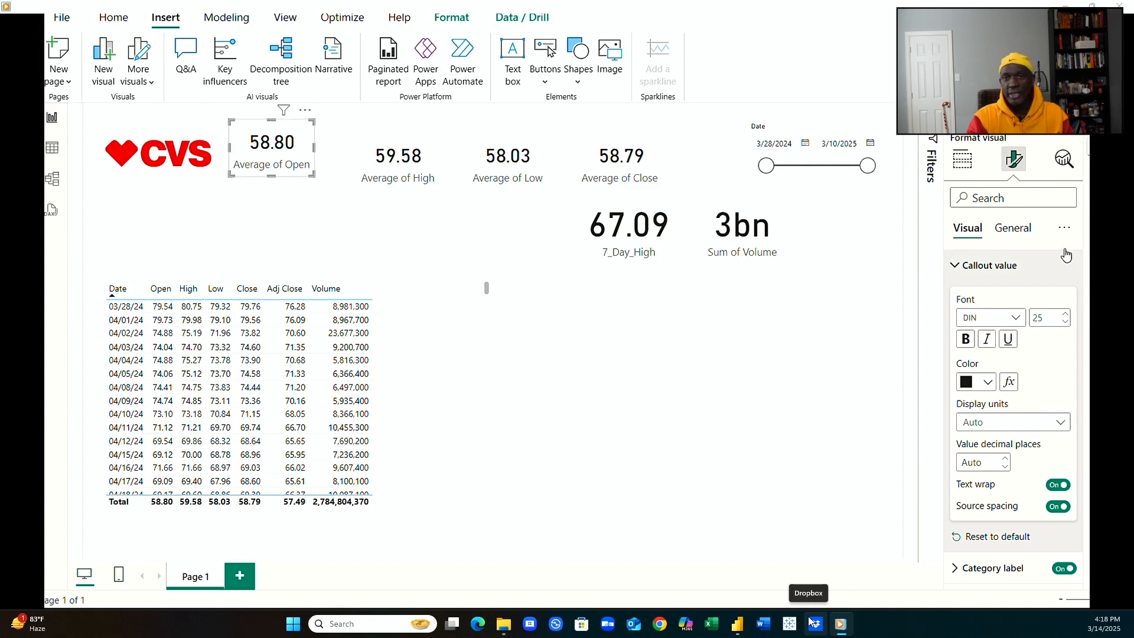
left_click(1024, 231)
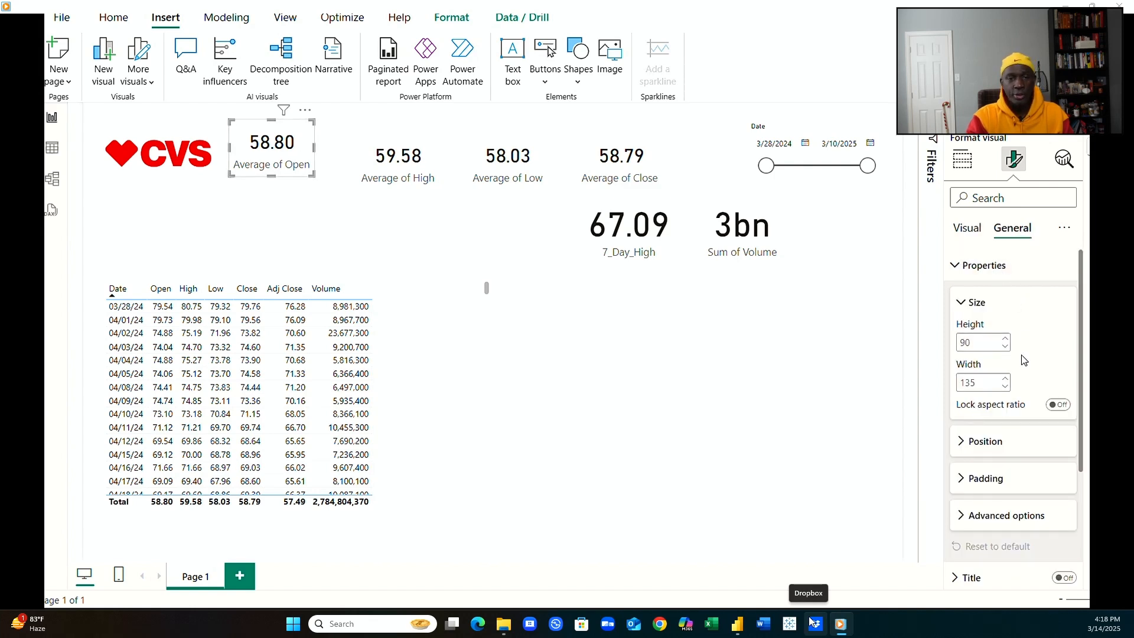
left_click(428, 192)
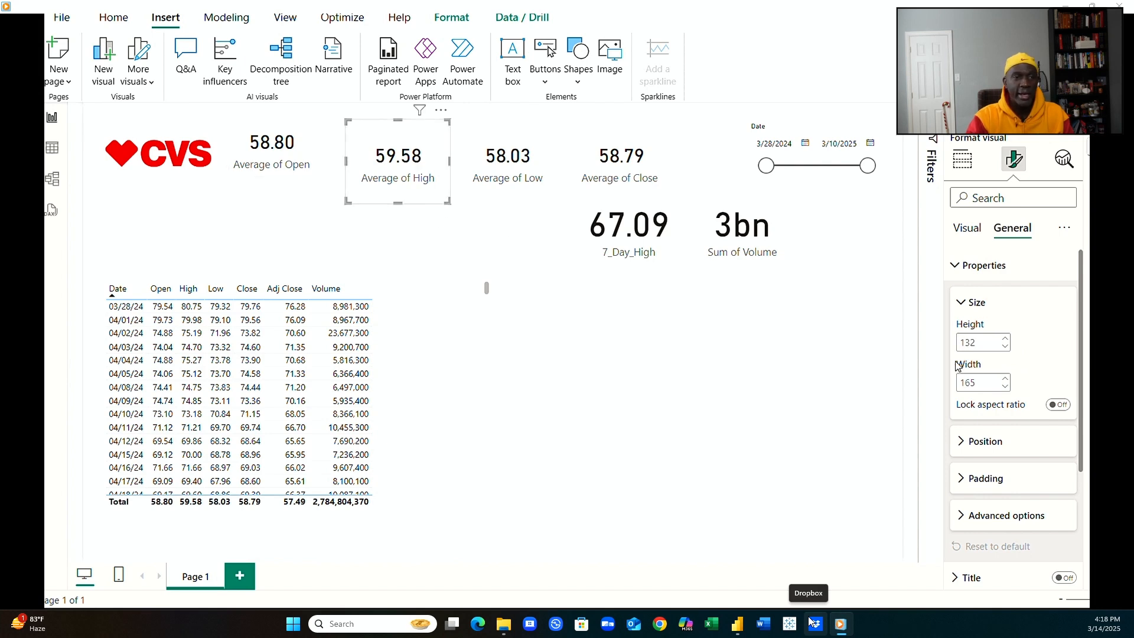
double_click(971, 343)
type("90")
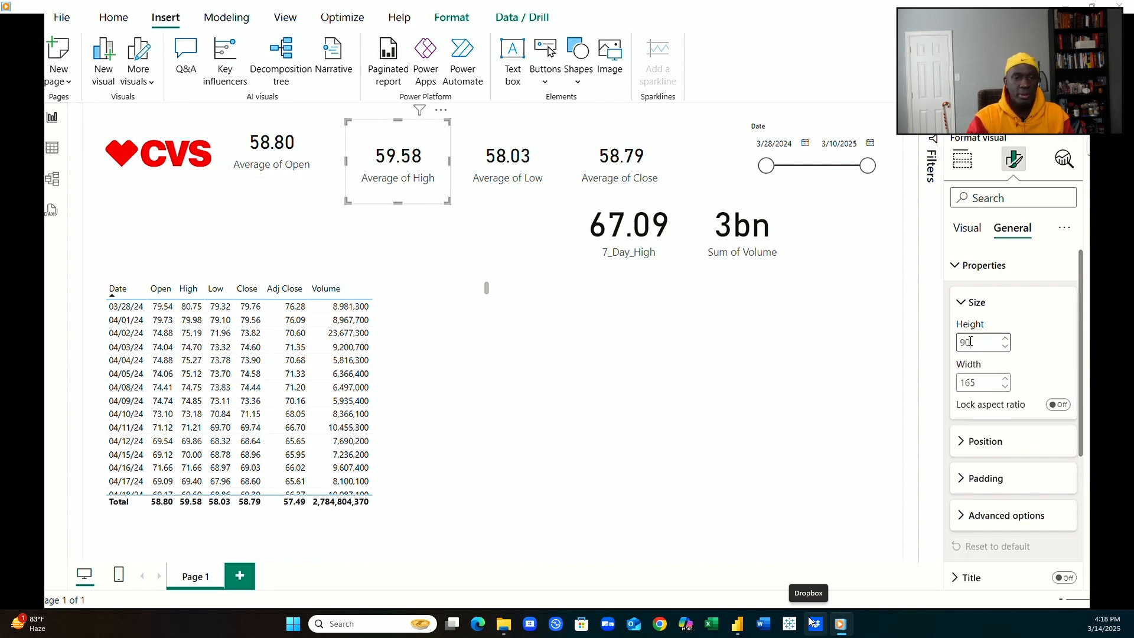
key("Return")
double_click(969, 382)
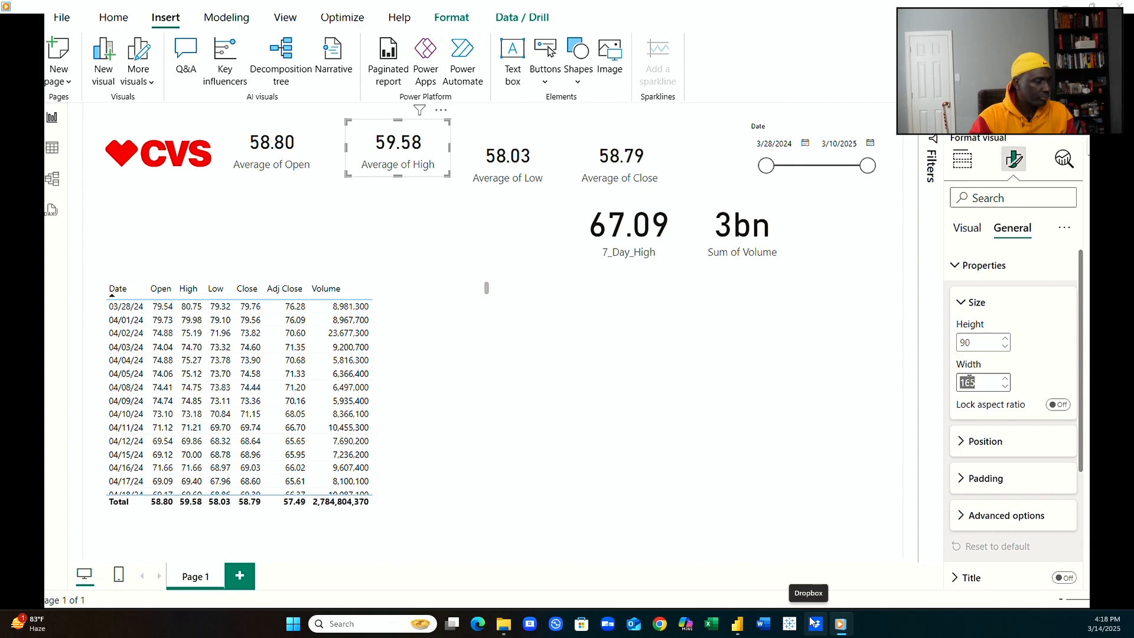
type("135")
key("Return")
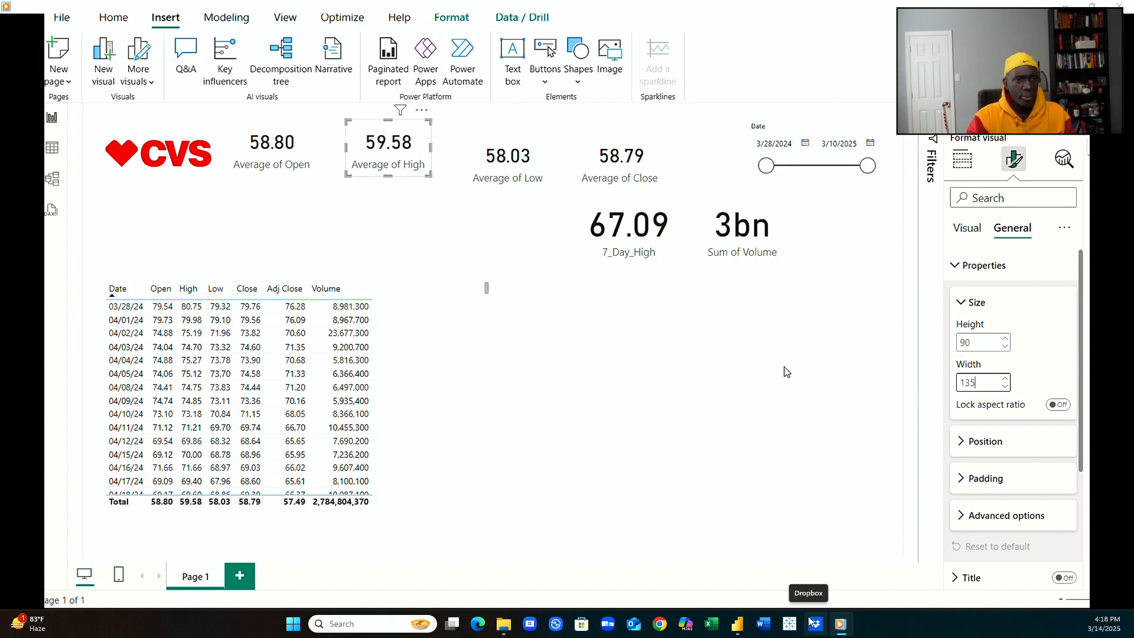
Resize the Average of Low card to a height of 90 and a width of 135.
left_click(505, 143)
double_click(962, 344)
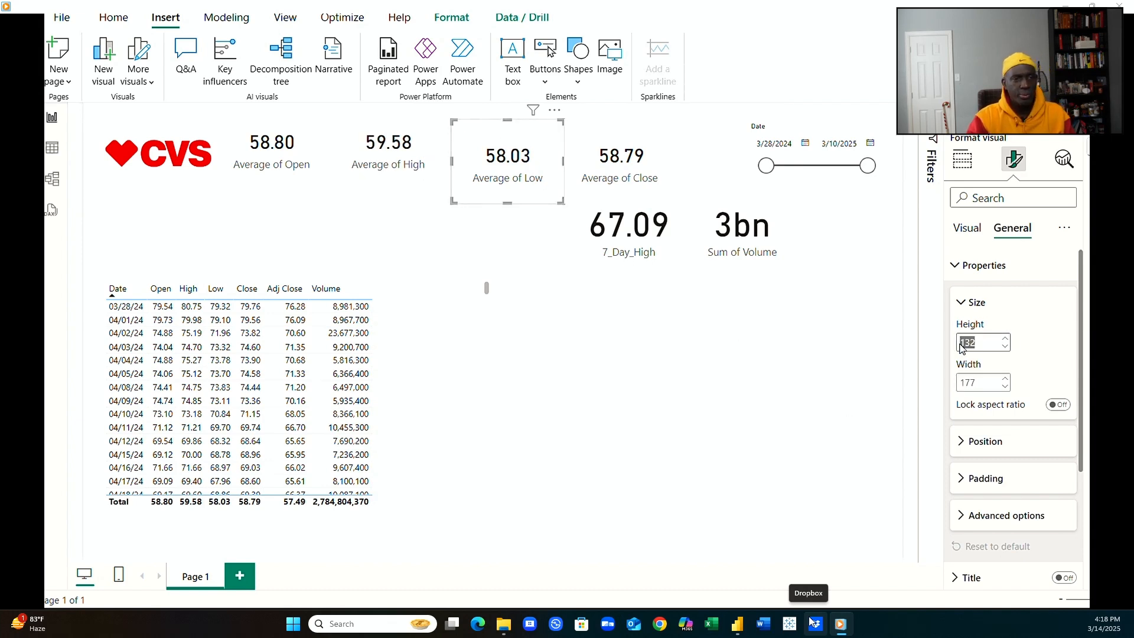
type("1")
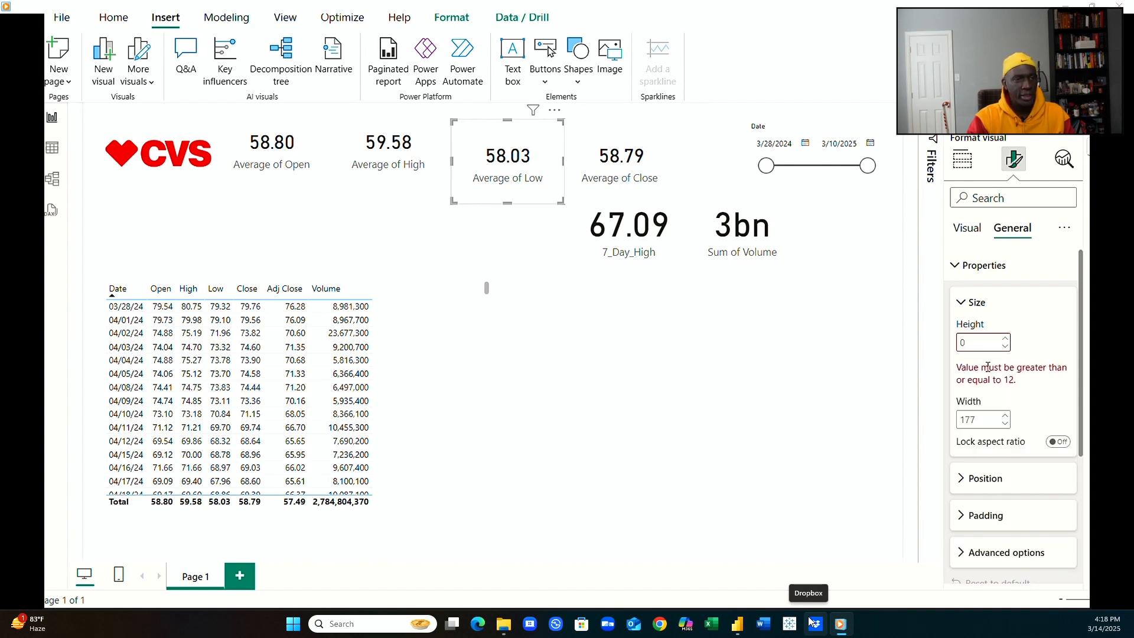
key("BackSpace")
type("90")
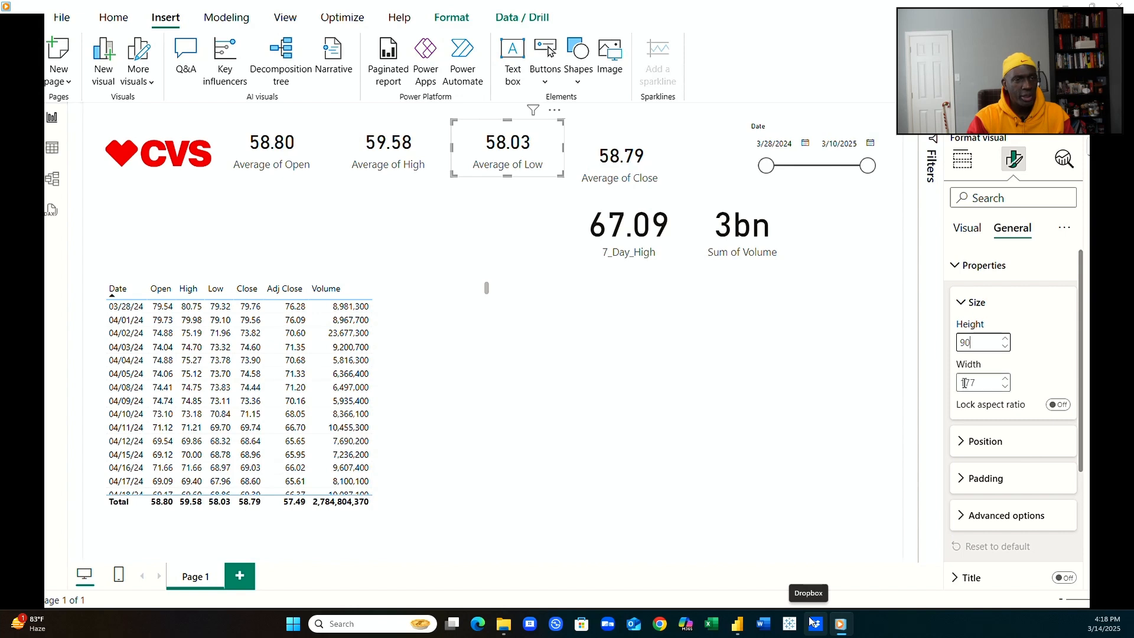
double_click(972, 384)
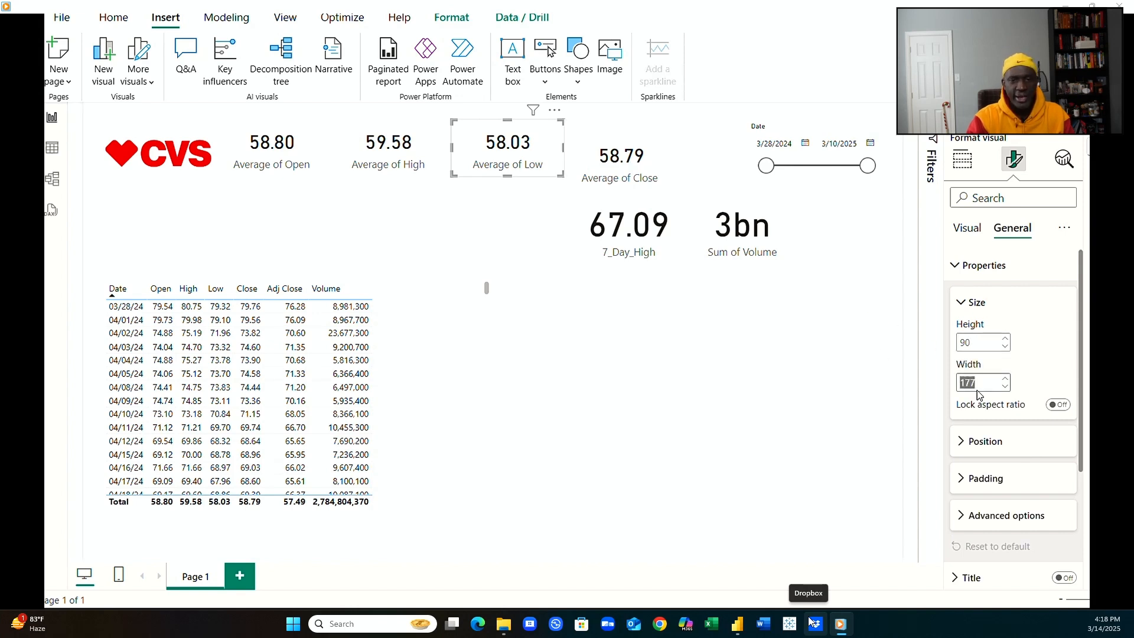
type("135")
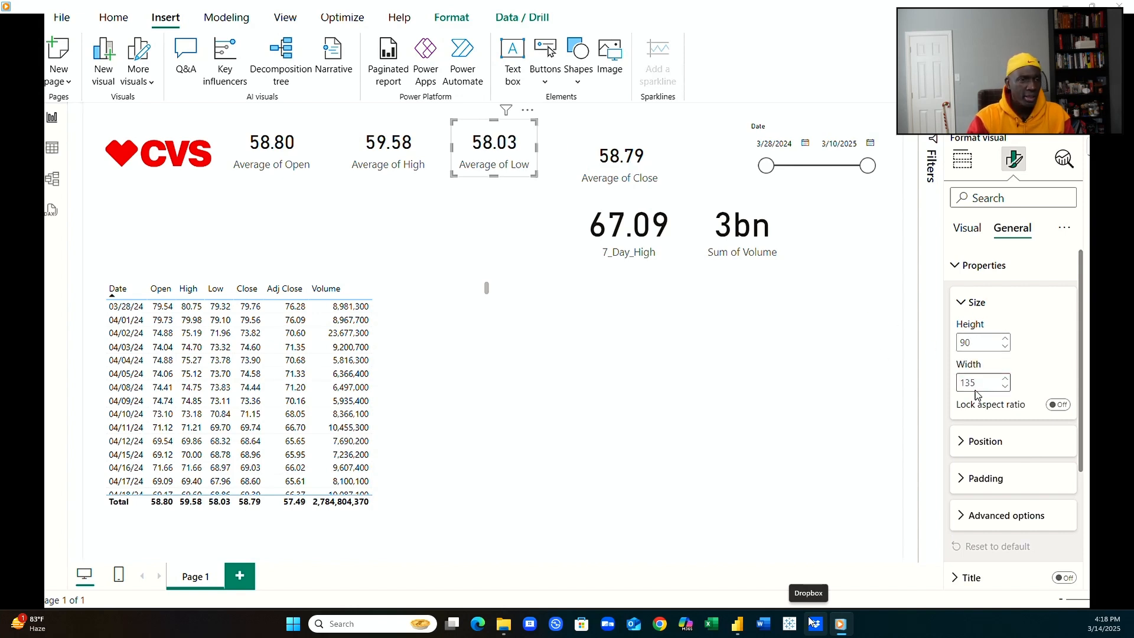
Resize the Average of Close card to a height of 90 and a width of 135.
left_click(625, 167)
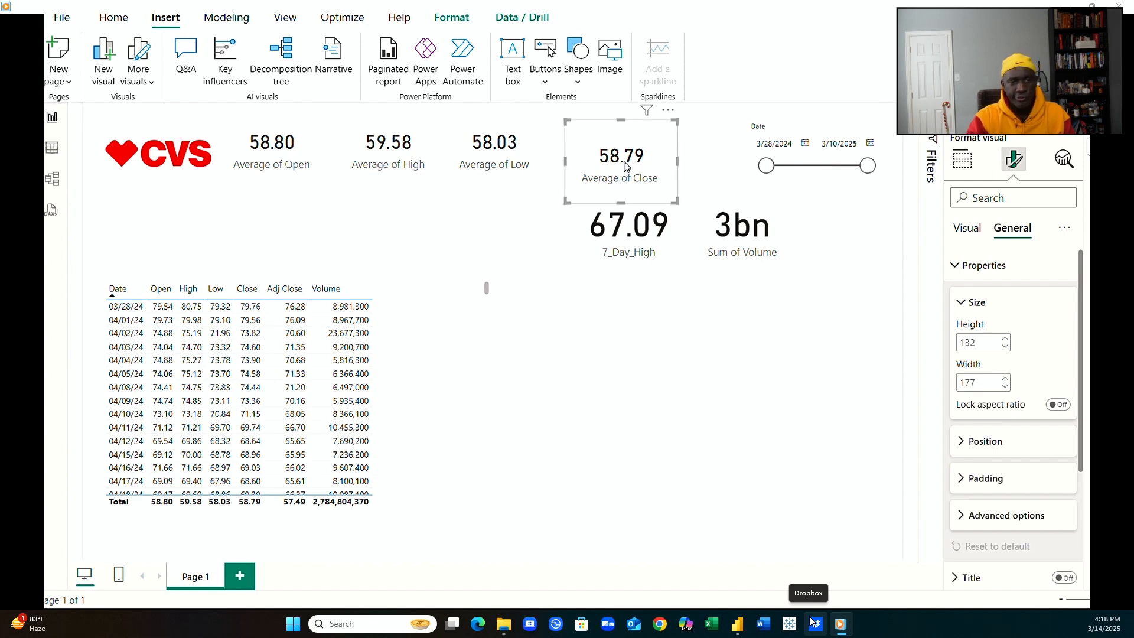
double_click(978, 342)
type("9")
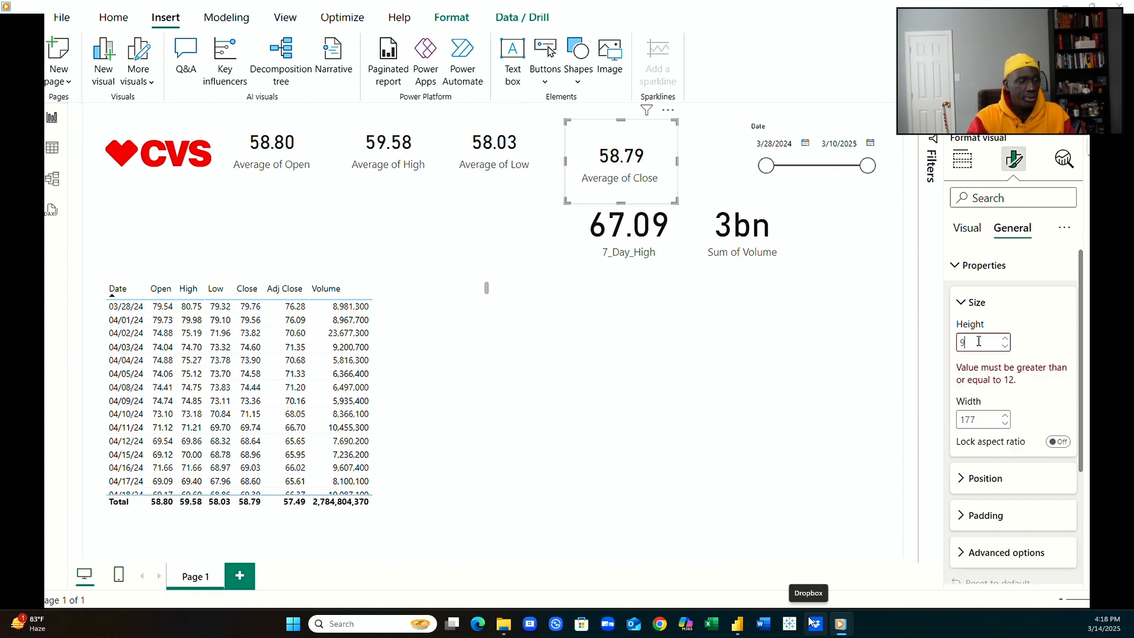
type("0")
double_click(972, 382)
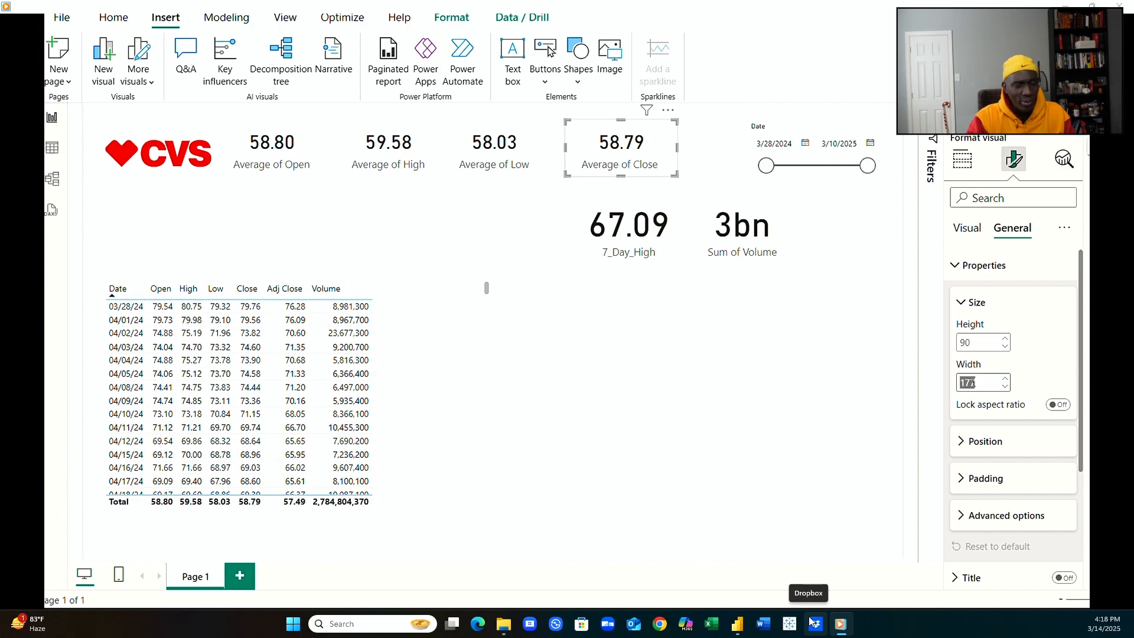
type("13")
type("0")
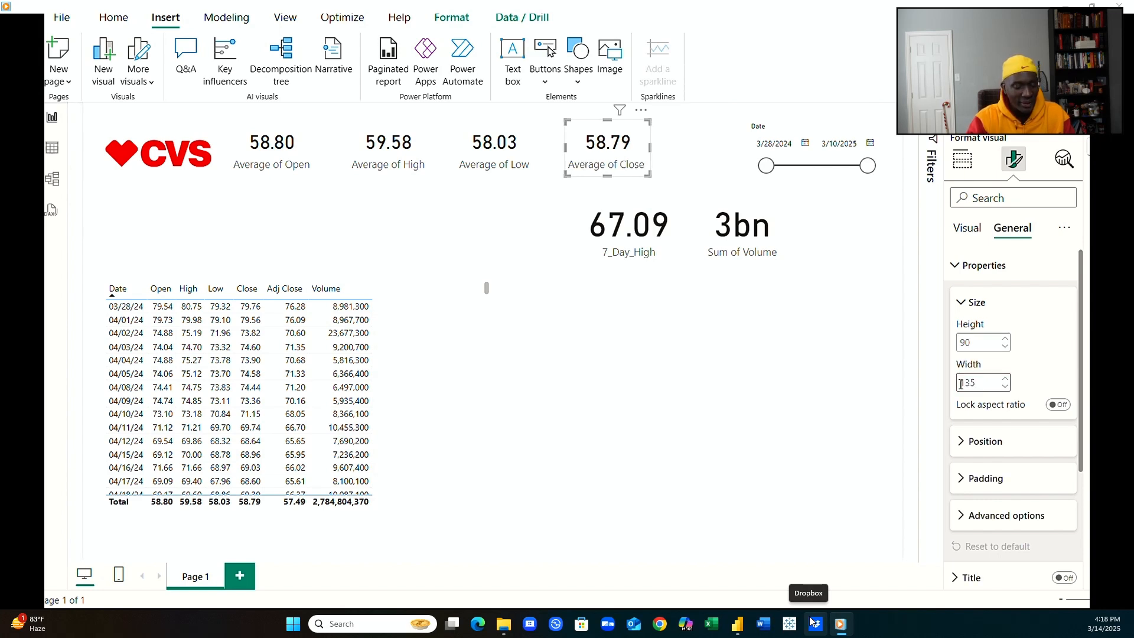
Set the callout value font size to 25 on the 7_Day_High and Sum of Volume cards.
left_click(643, 260)
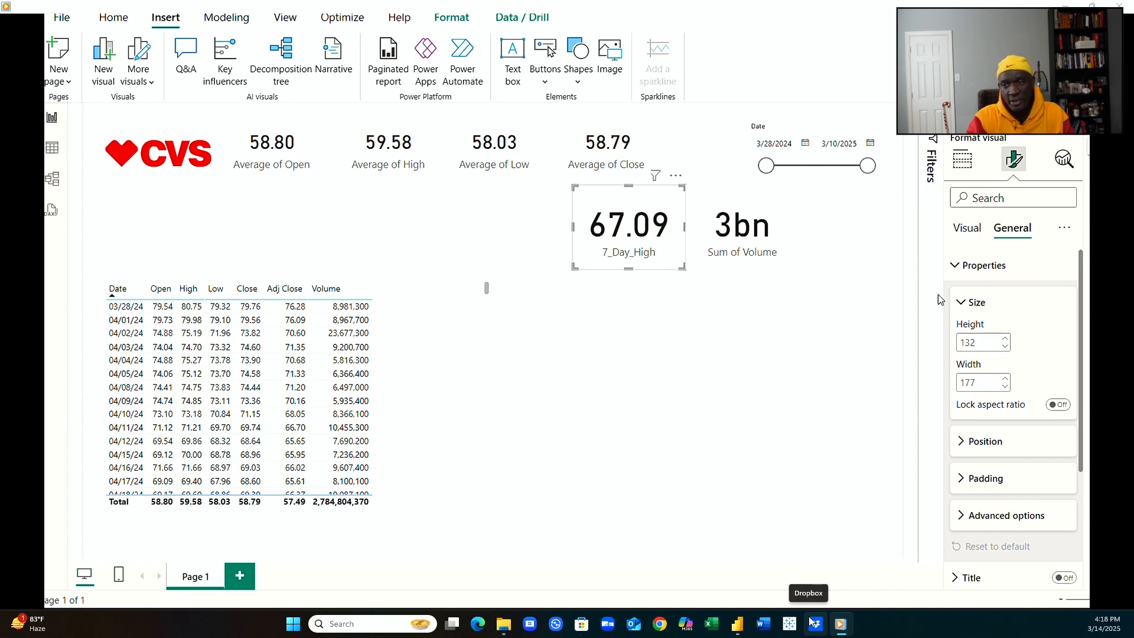
left_click(964, 168)
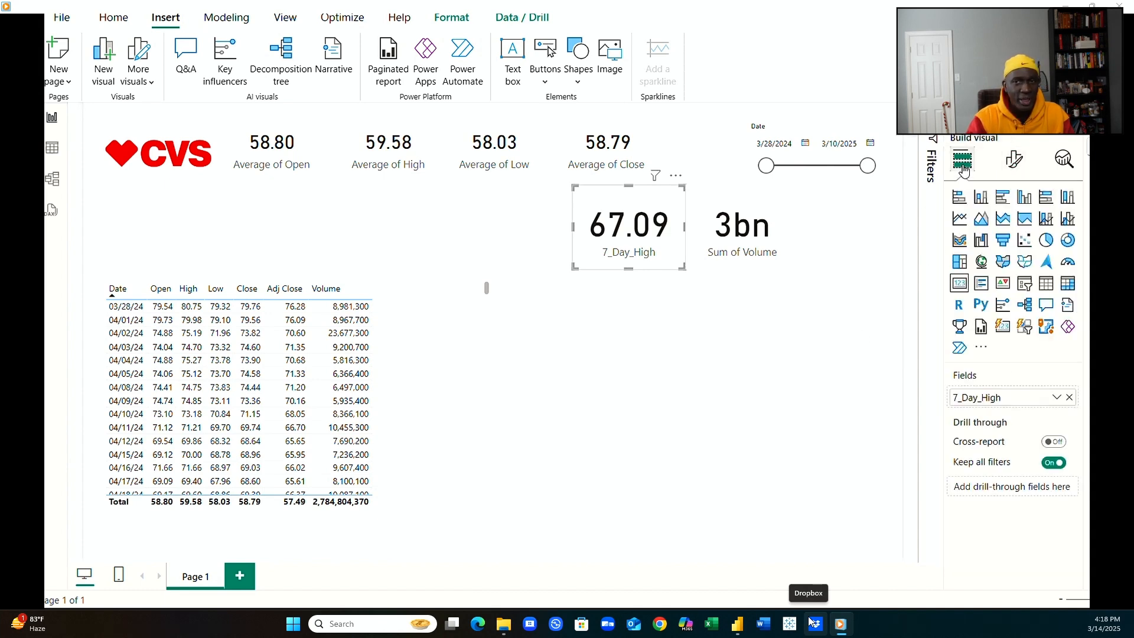
left_click(1014, 161)
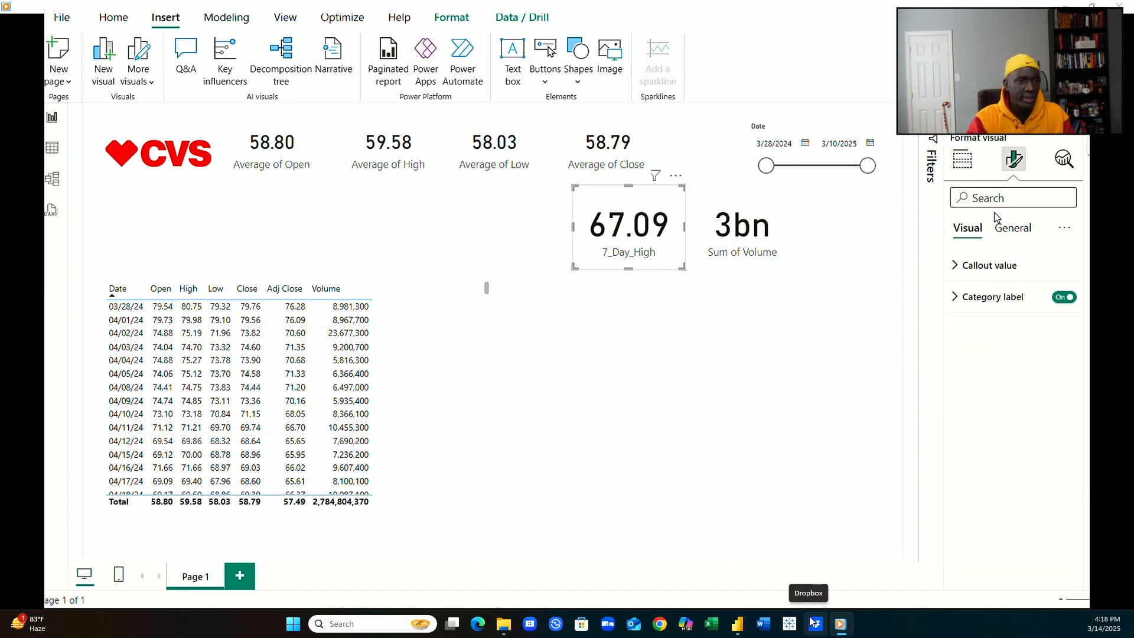
left_click(981, 265)
double_click(1040, 317)
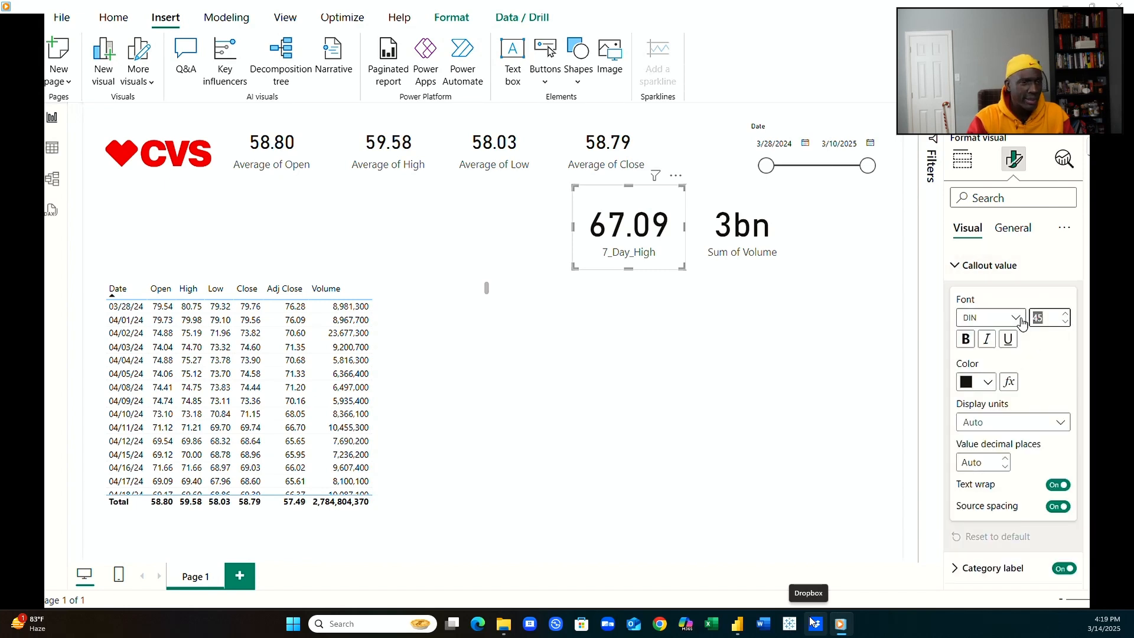
type("25")
key("Return")
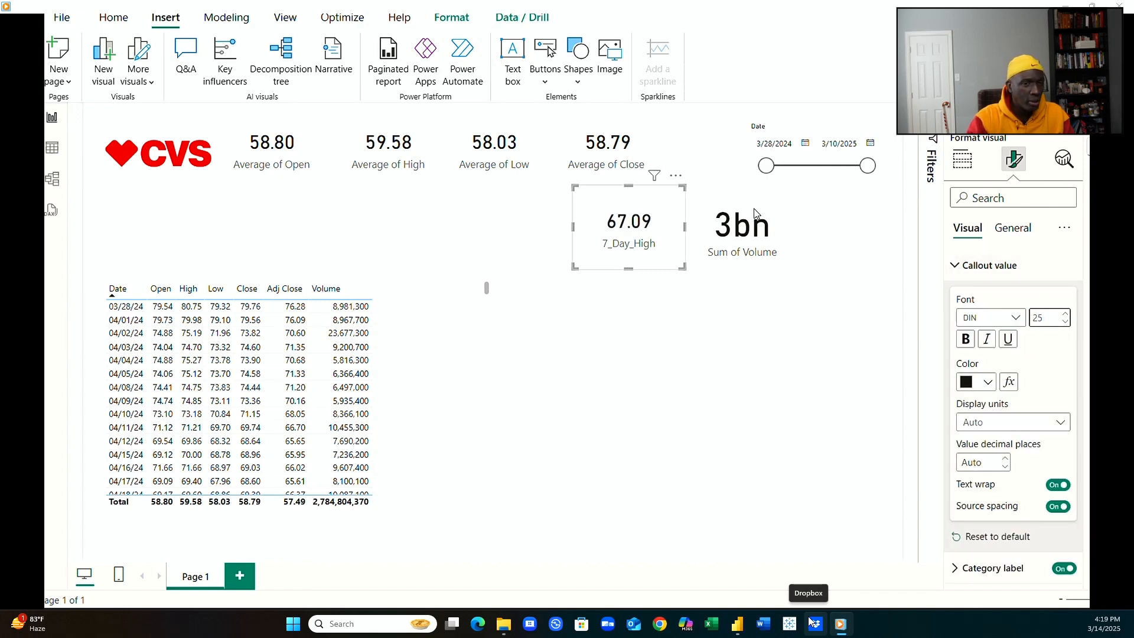
left_click(757, 214)
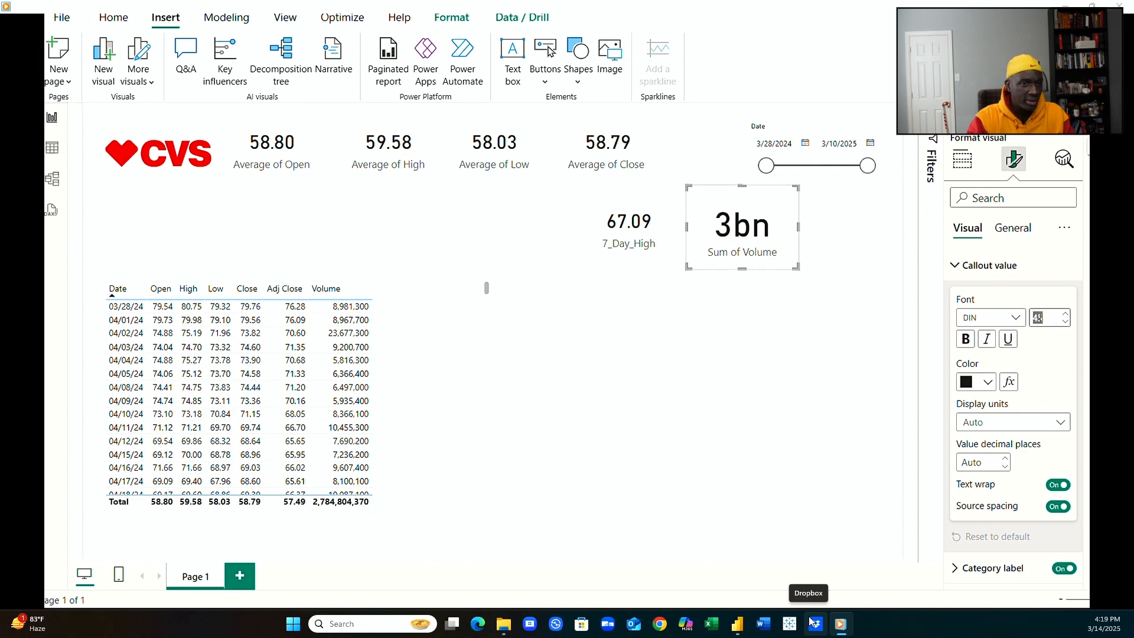
left_click(1039, 318)
type("25")
key("Return")
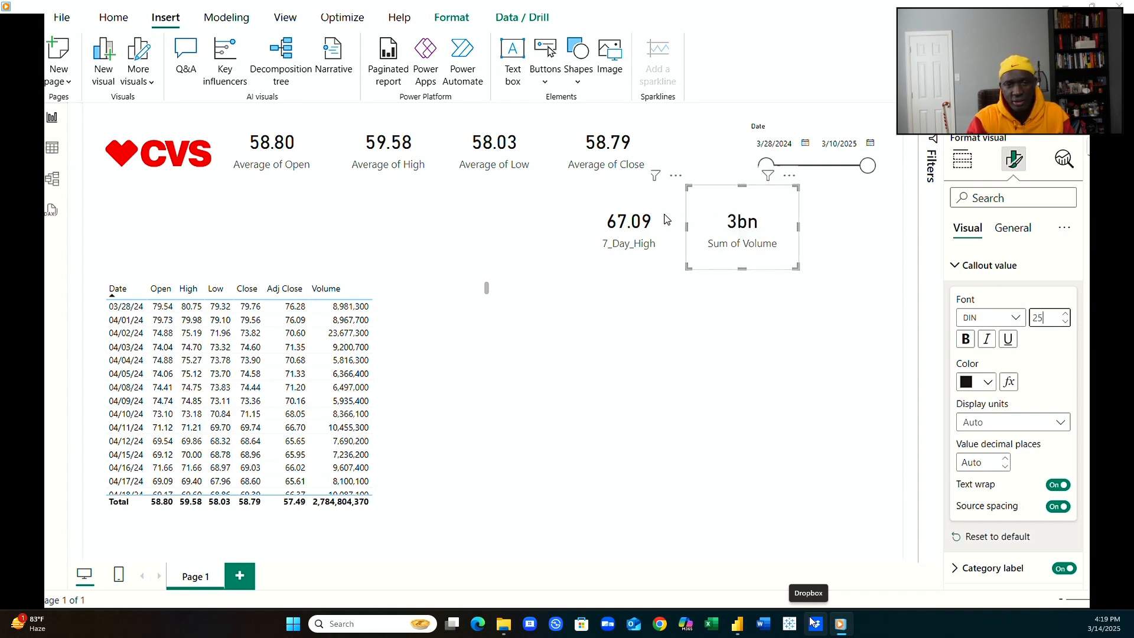
Open the general formatting settings of the 7_Day_High card.
left_click(654, 221)
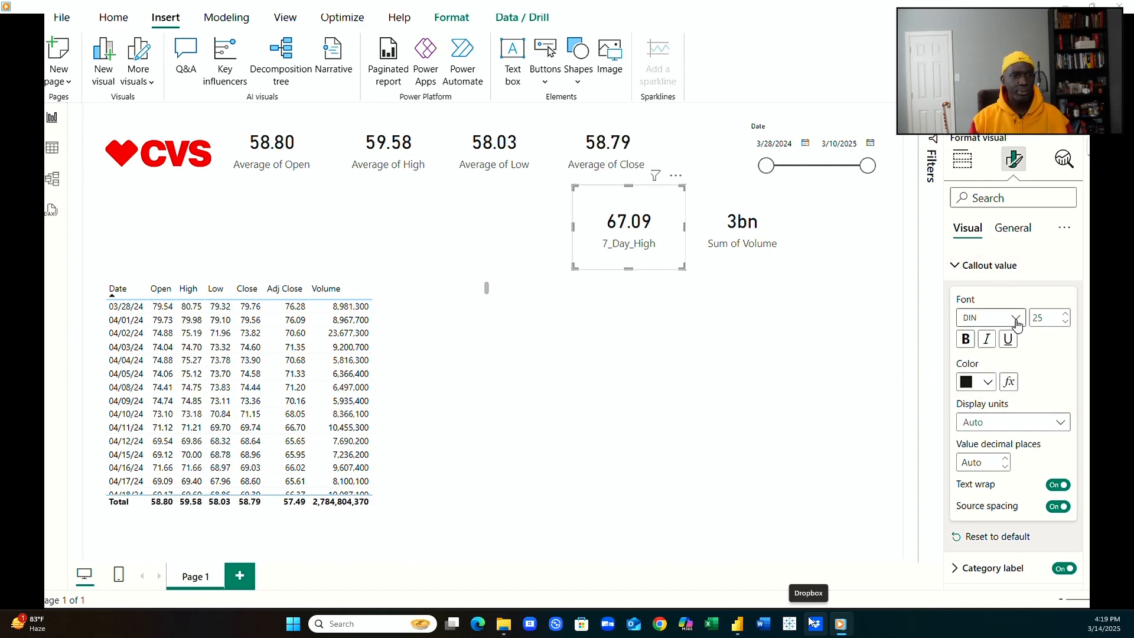
left_click(1019, 234)
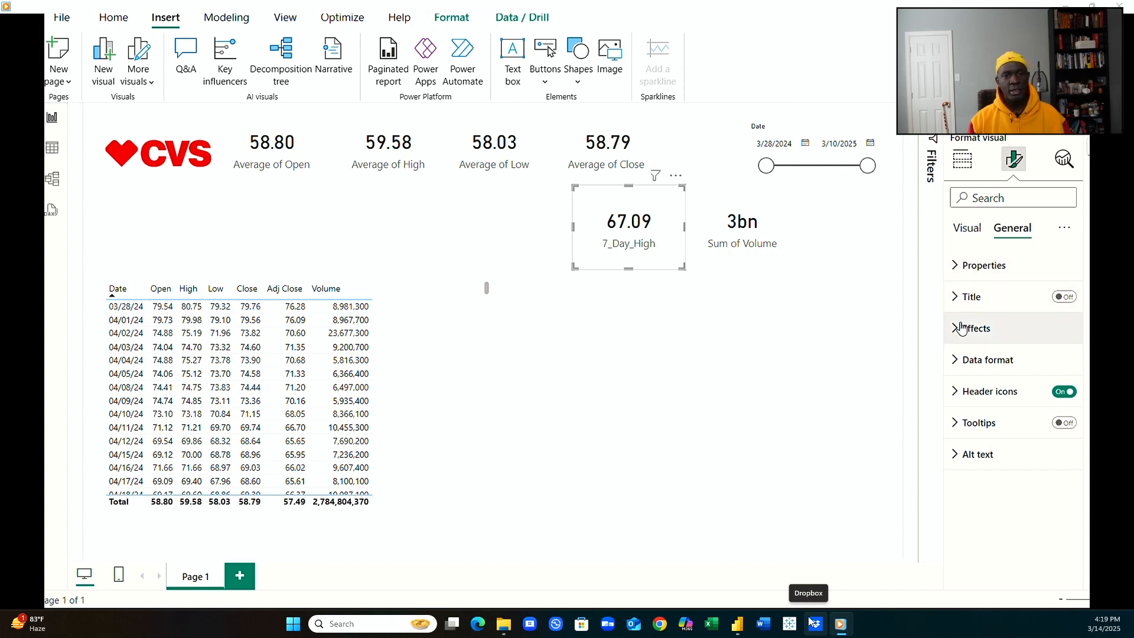
Set the 7_Day_High card's height to 90 and width to 135.
left_click(981, 265)
left_click(974, 341)
double_click(974, 341)
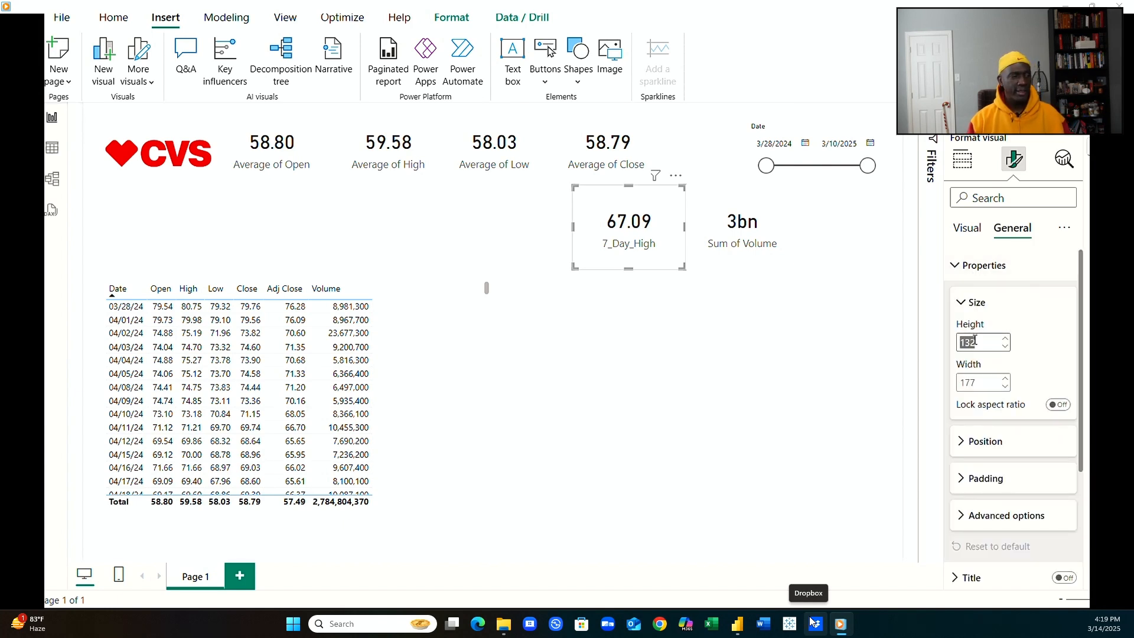
type("90")
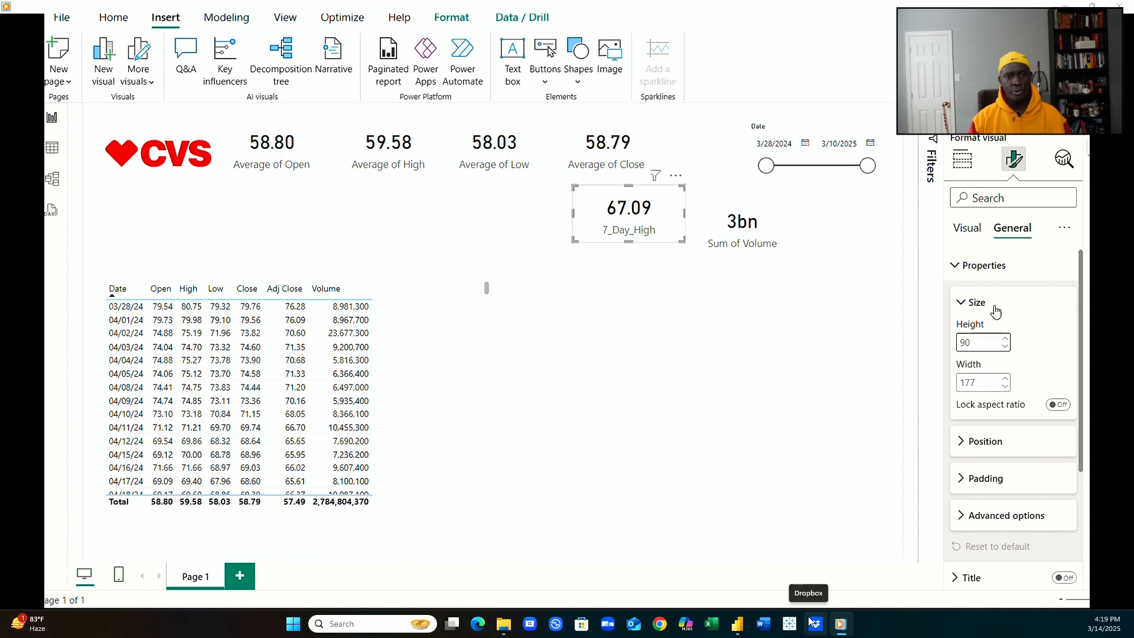
double_click(979, 383)
type("135")
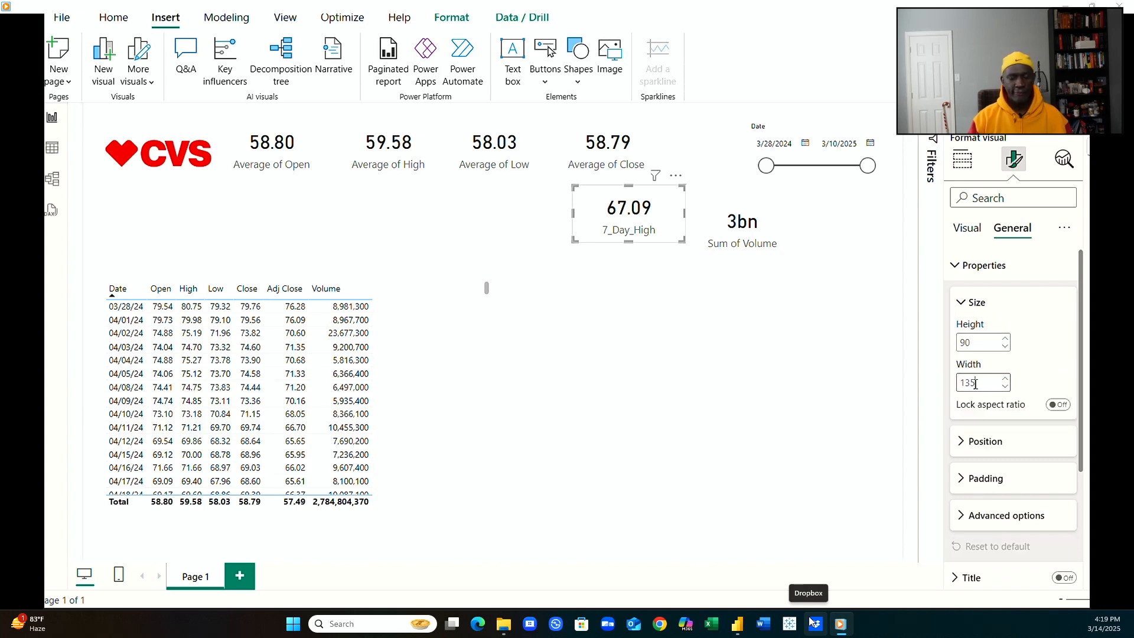
Resize the Sum of Volume card to a height of 90 and a width of 135.
left_click(768, 253)
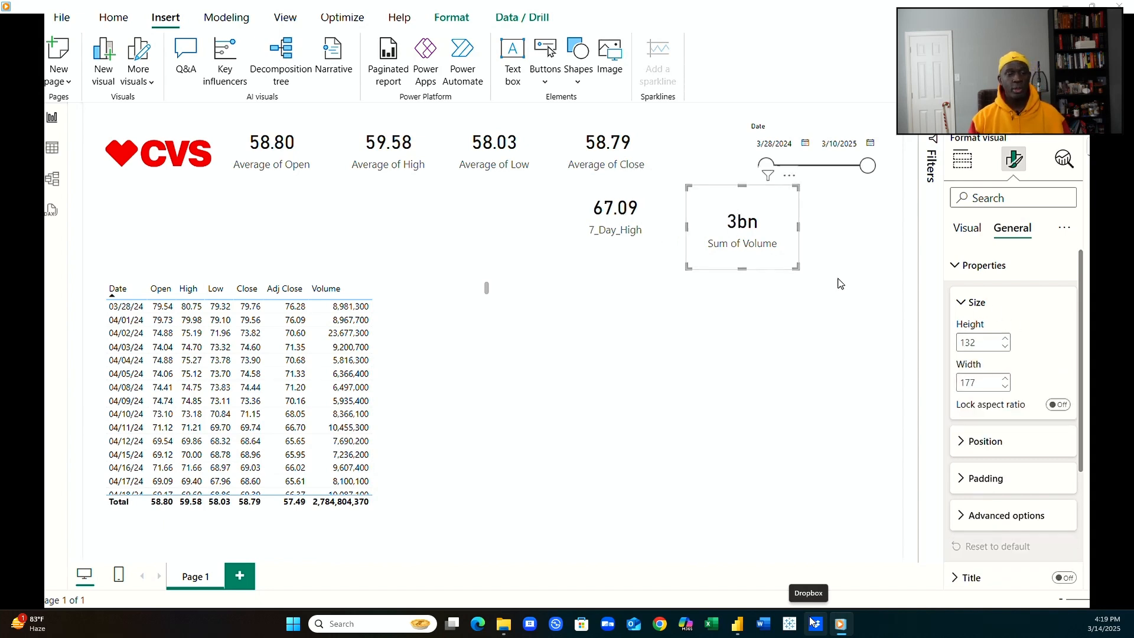
double_click(967, 342)
type("90")
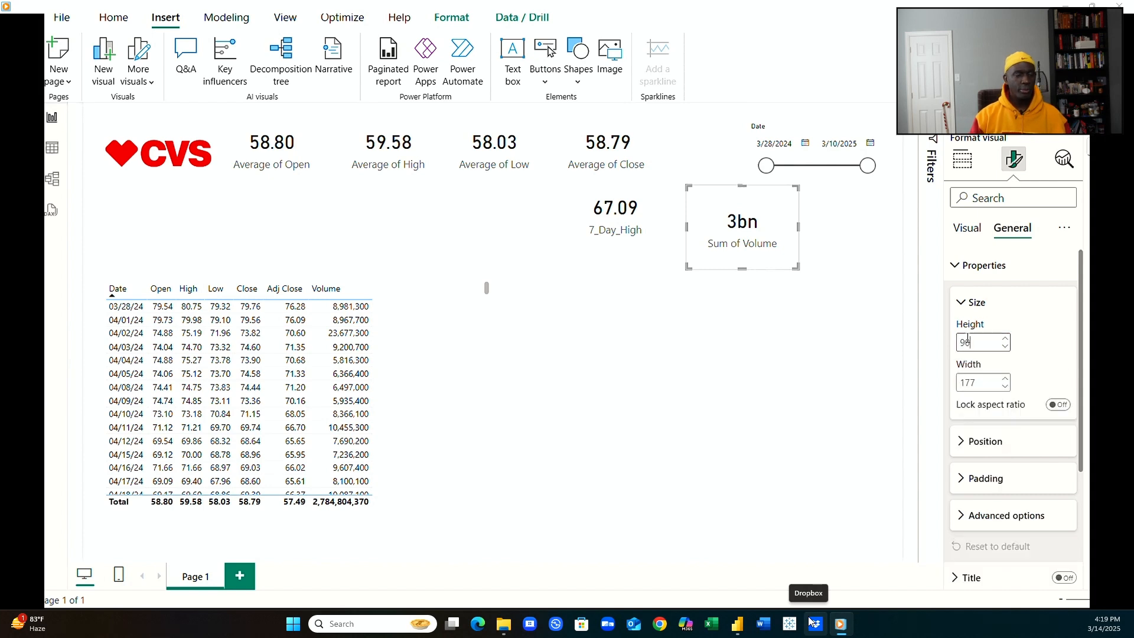
double_click(967, 381)
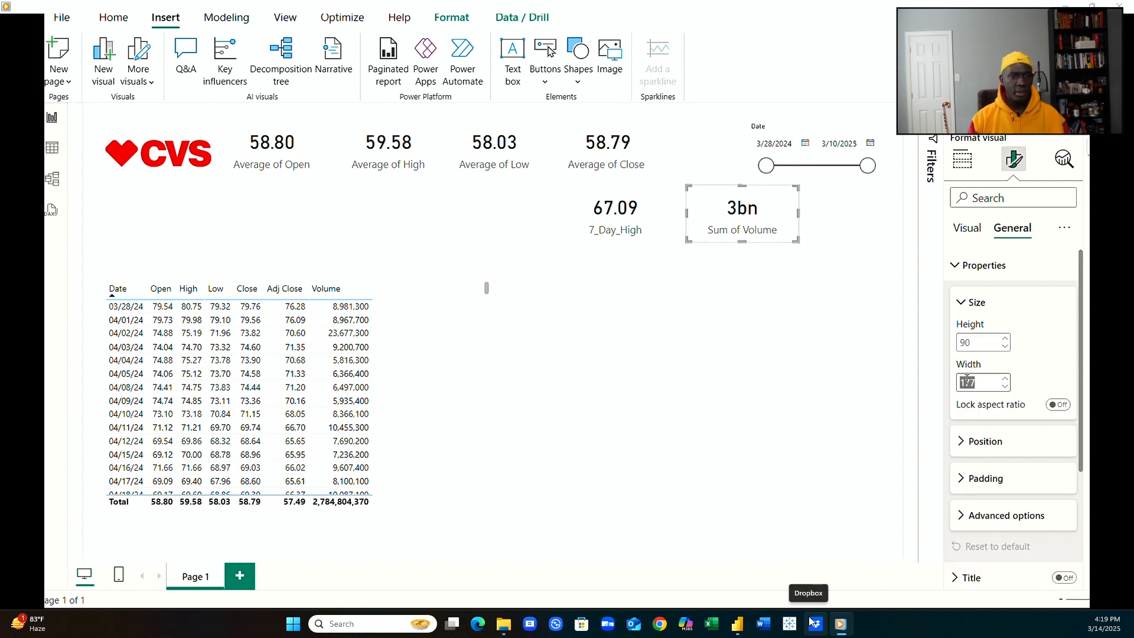
type("130")
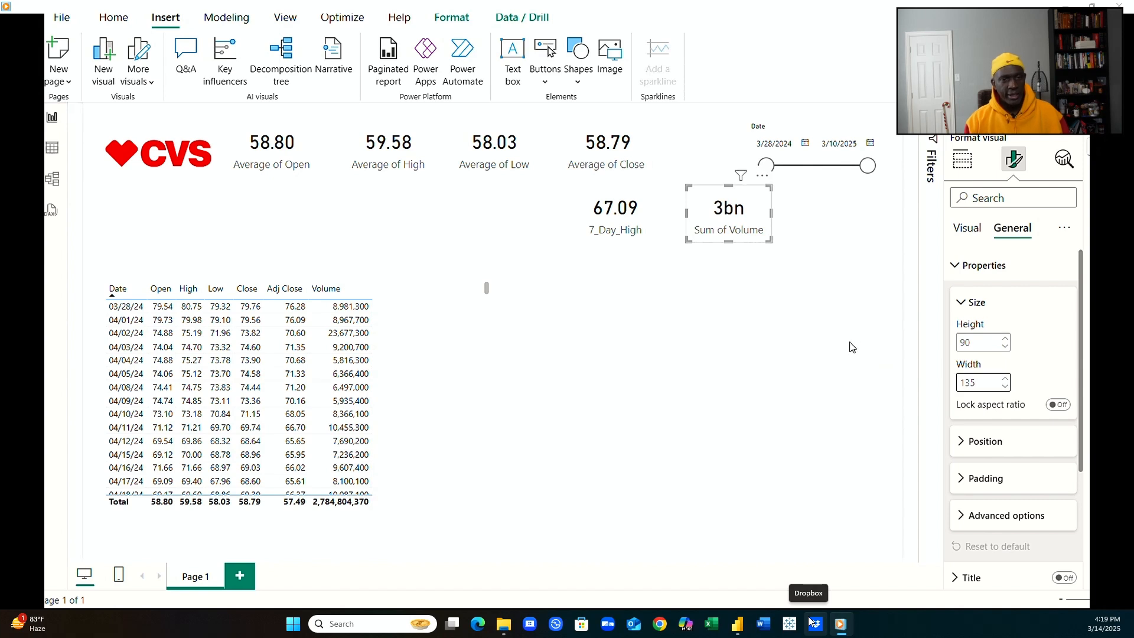
left_click(816, 345)
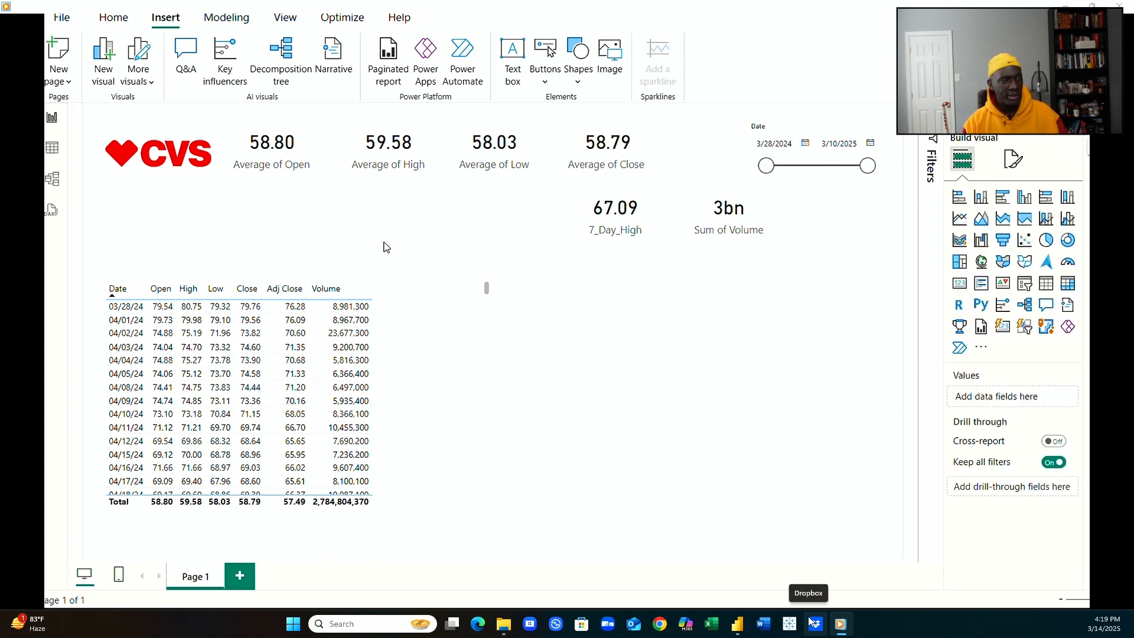
Line up the Average of Open, High, Low and Close cards side by side in one row beside the CVS logo.
left_click_drag(313, 149, 309, 154)
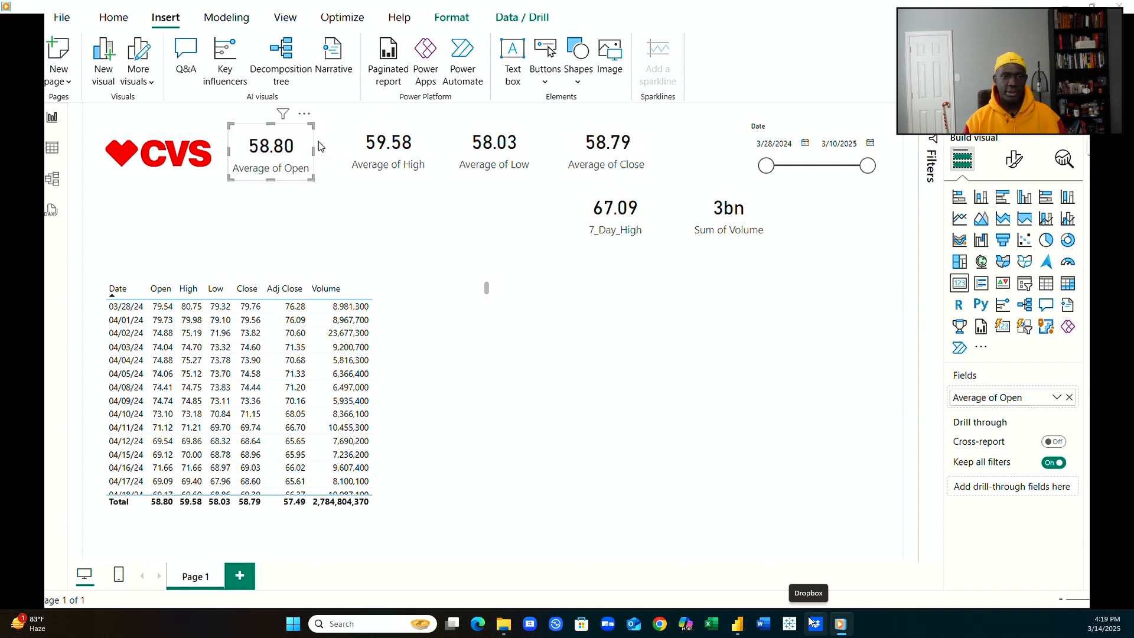
mouse_move(306, 141)
left_mouse_down()
mouse_move(360, 146)
mouse_move(317, 146)
left_mouse_up()
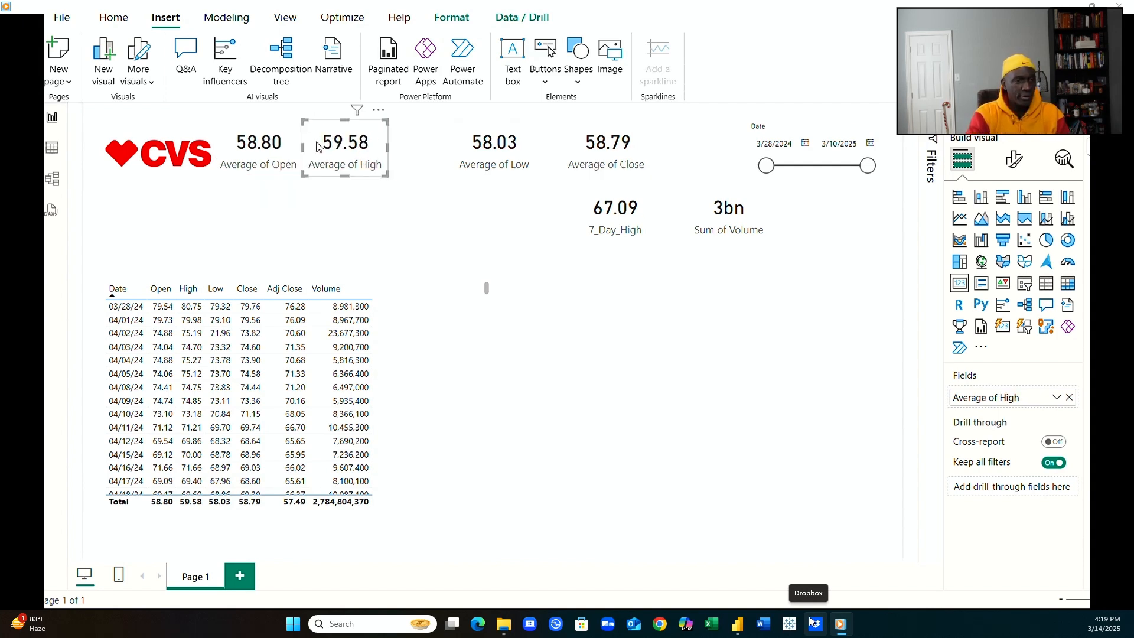
left_click(465, 144)
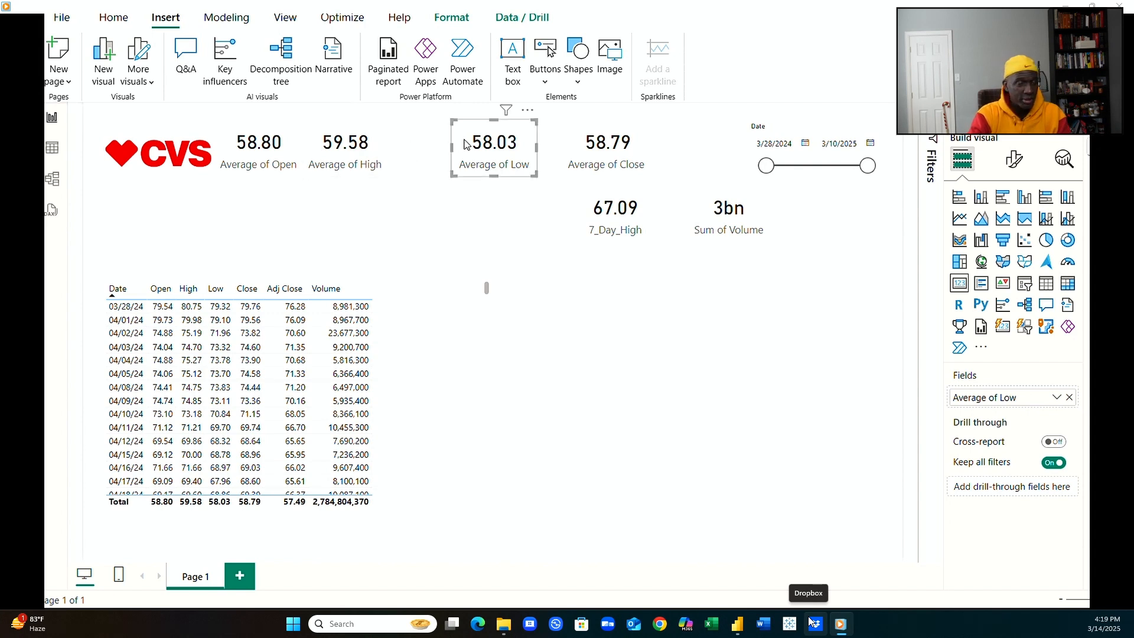
left_click_drag(465, 145, 402, 142)
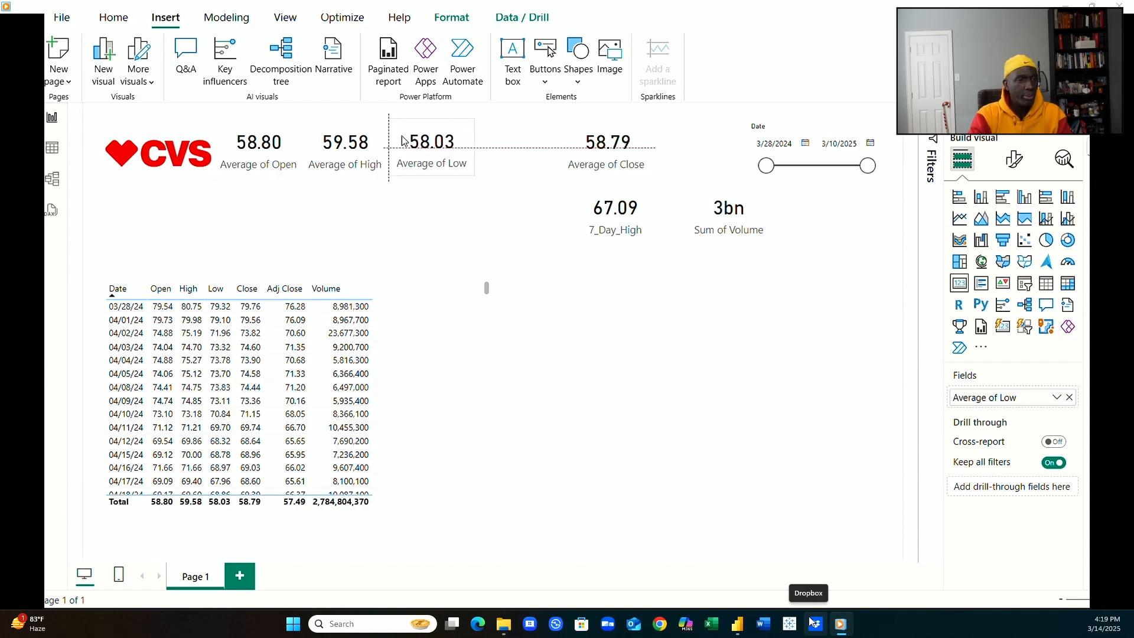
left_click(596, 144)
left_click_drag(595, 144, 503, 143)
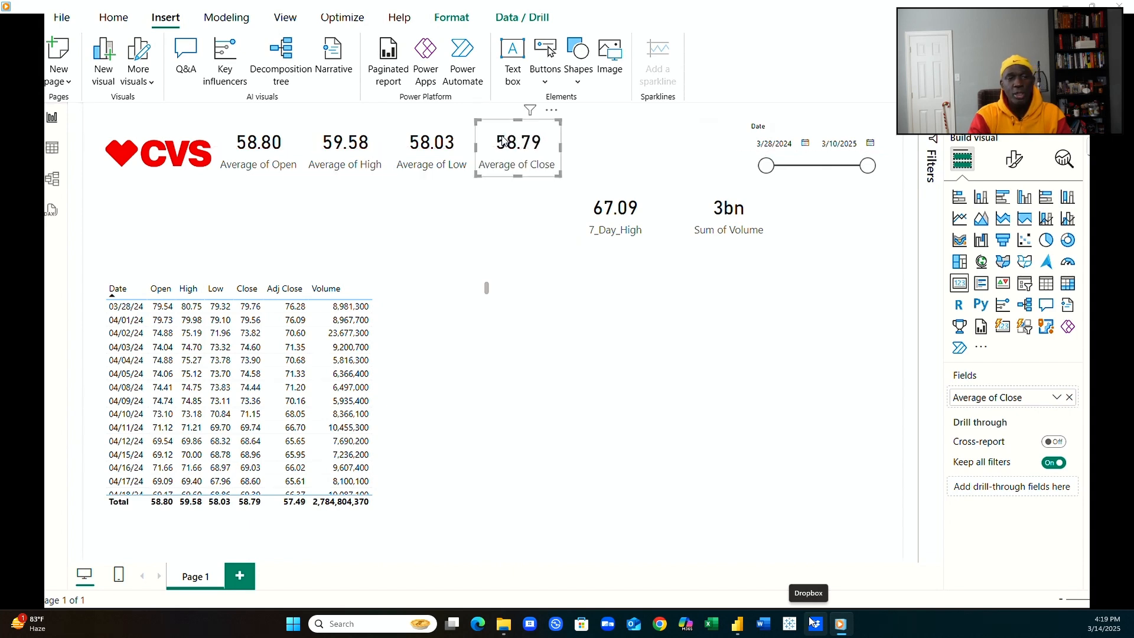
Move the 7_Day_High and Sum of Volume cards up into the card row, between Average of Close and the date slicer.
left_click(624, 214)
left_click_drag(624, 217, 611, 152)
left_click(716, 206)
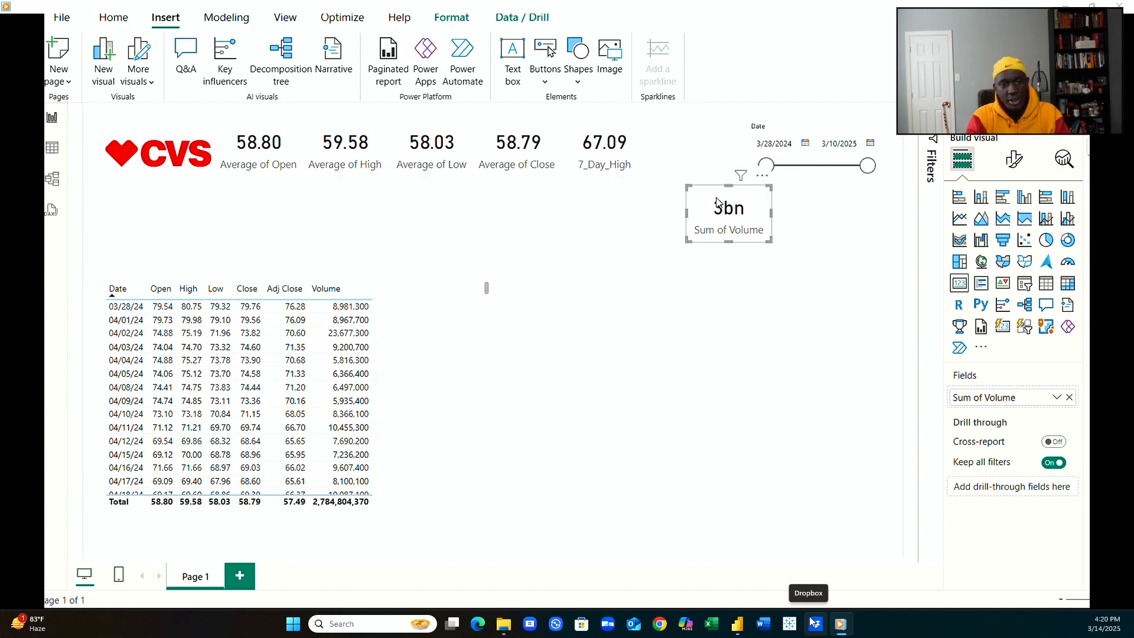
left_click_drag(717, 207, 679, 145)
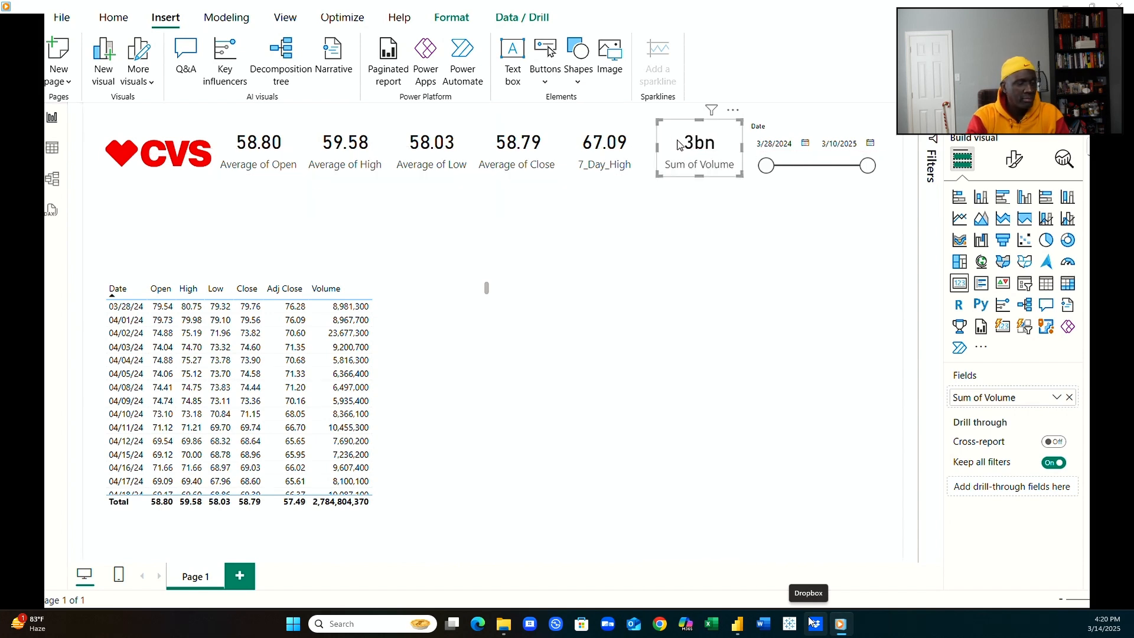
left_click(691, 214)
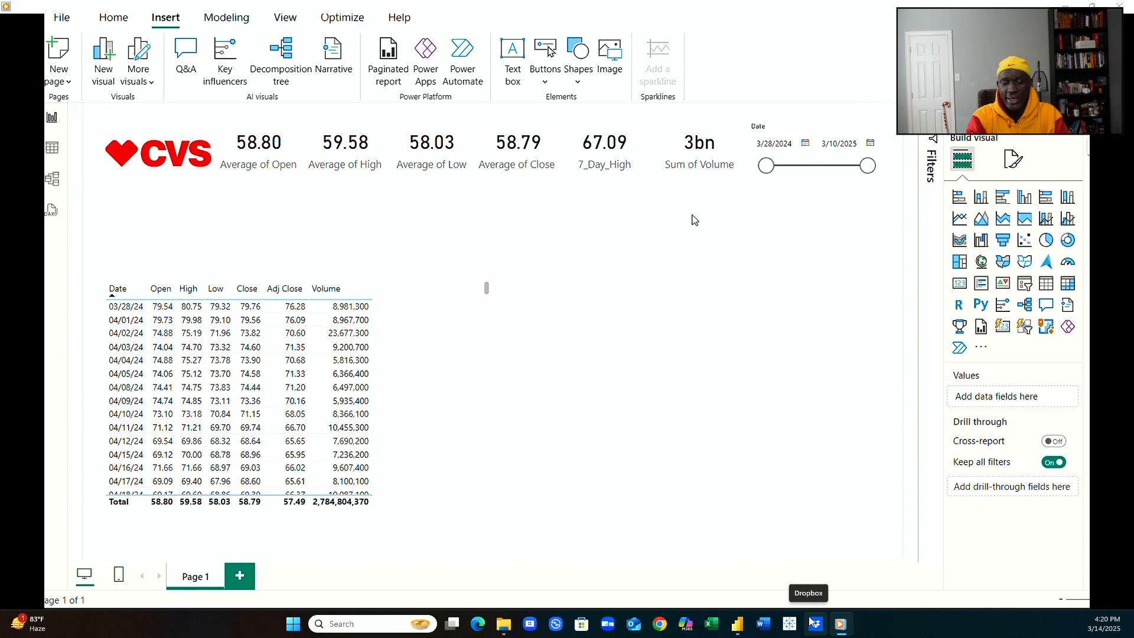
left_click(679, 140)
left_click_drag(678, 140, 670, 143)
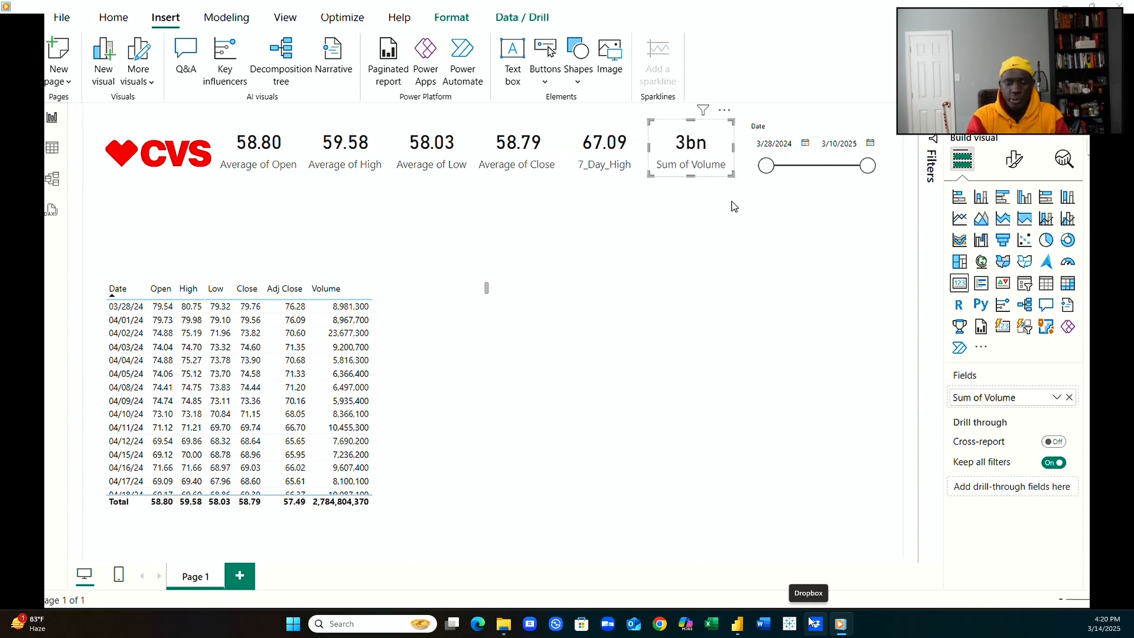
Shorten the date slicer and the CVS logo to match the height of the cards in the same row.
left_click(805, 180)
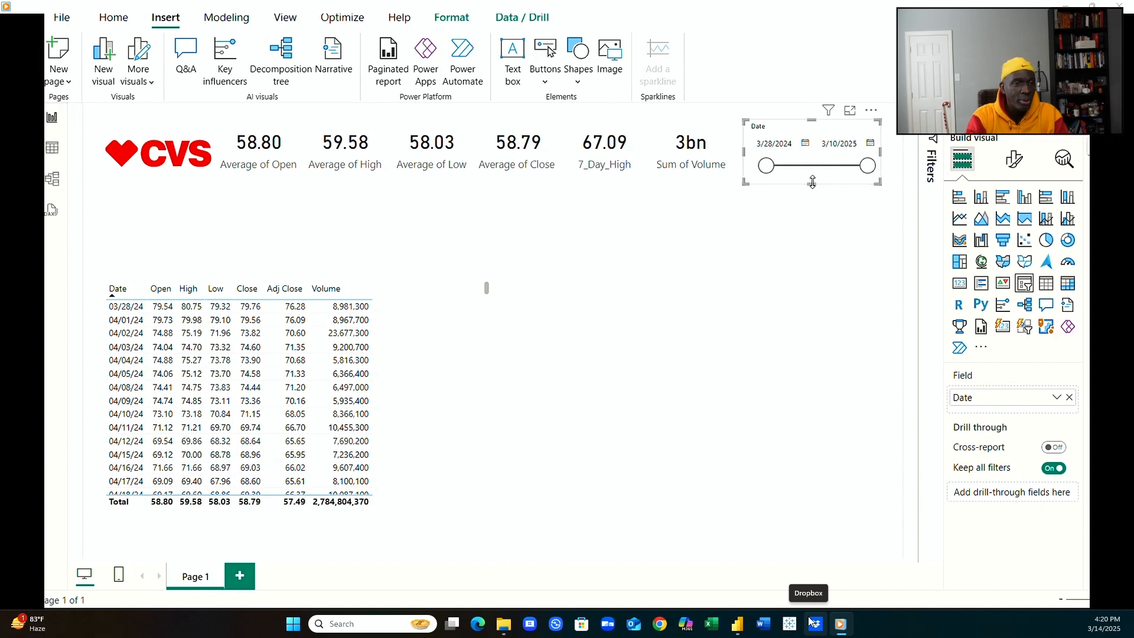
left_click_drag(813, 182, 804, 186)
left_click(777, 229)
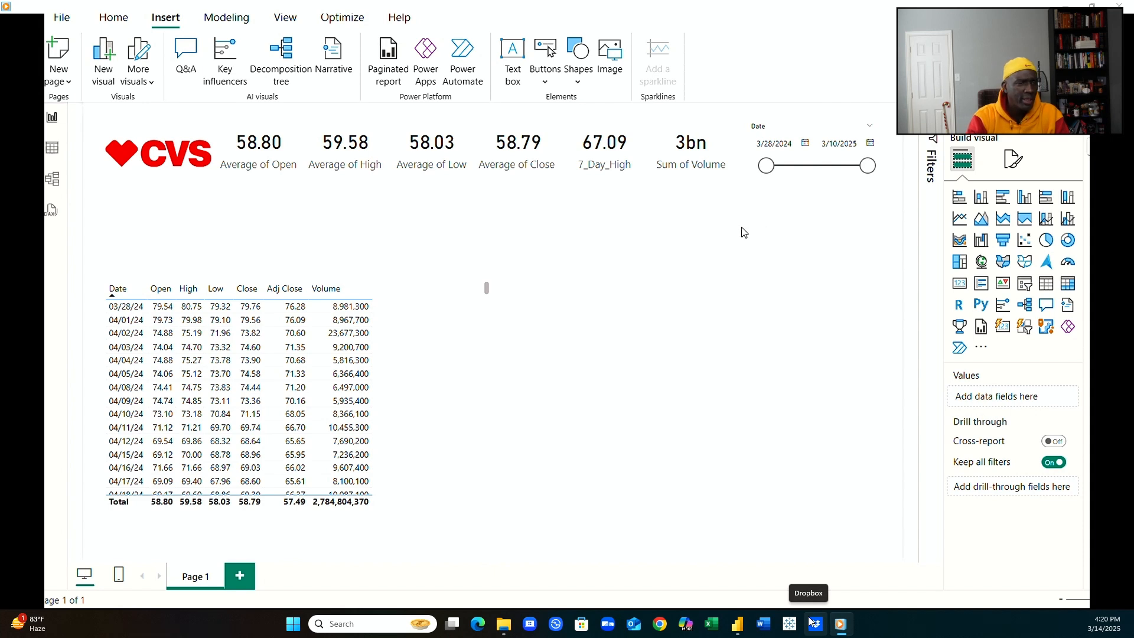
left_click(183, 177)
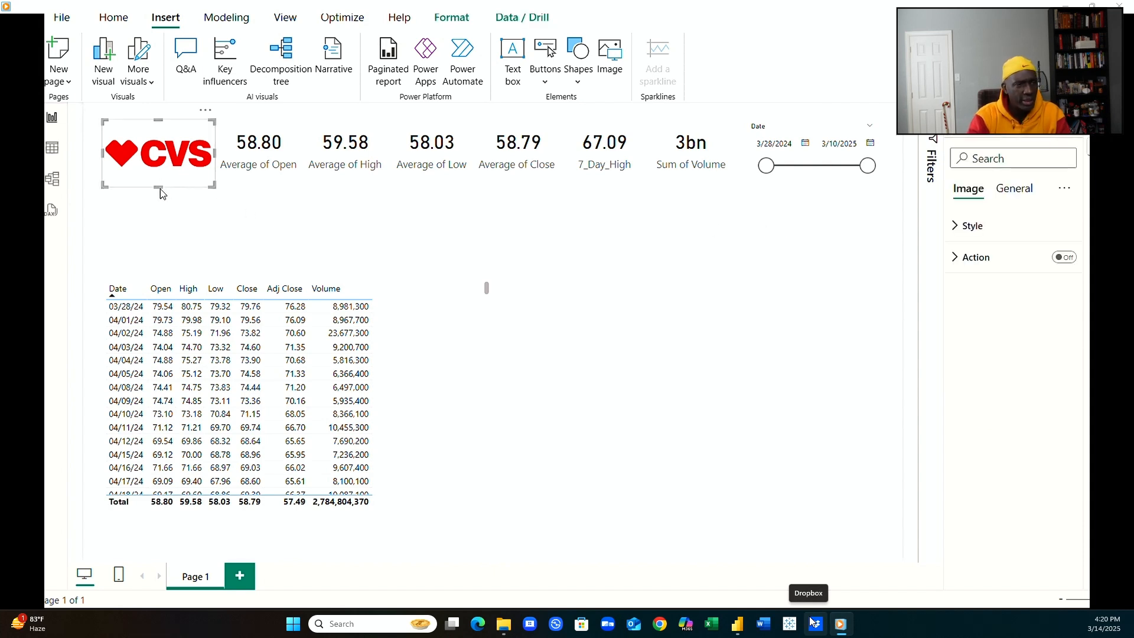
left_click_drag(158, 183, 165, 185)
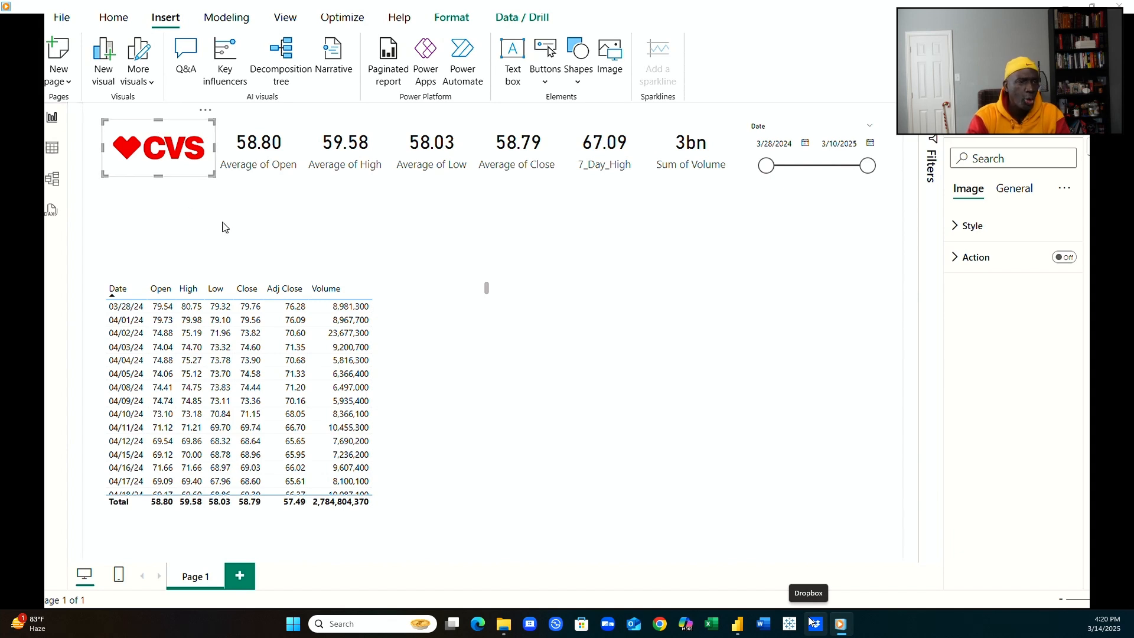
Distribute the CVS logo, the six cards and the date slicer horizontally across the row.
left_click(246, 147, "ctrl")
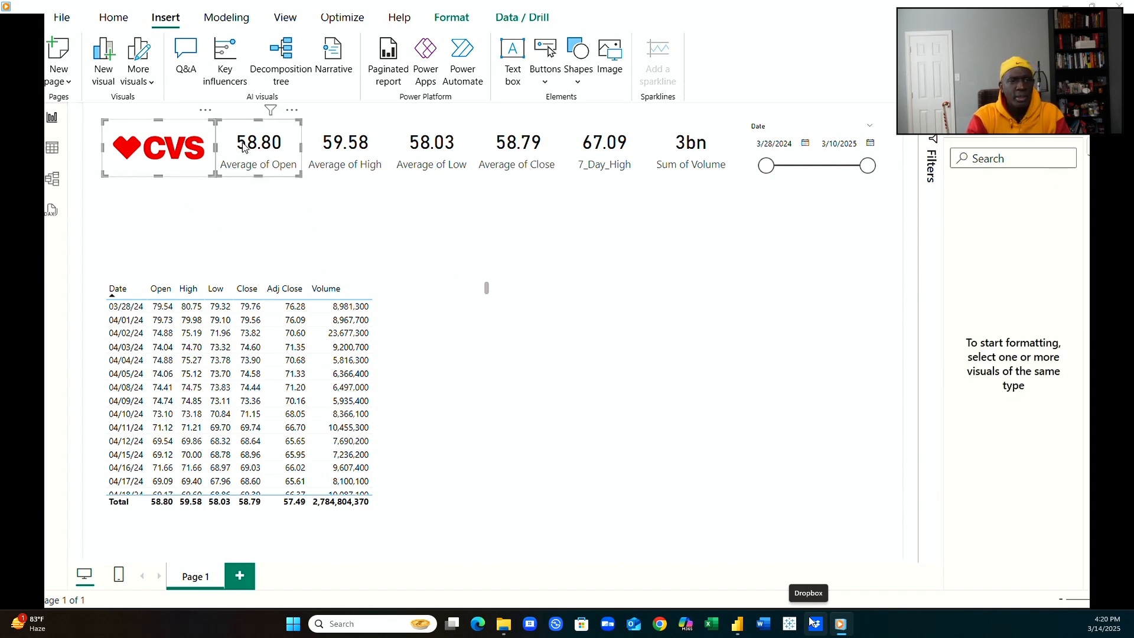
left_click(355, 150, "ctrl")
left_click(443, 158, "ctrl")
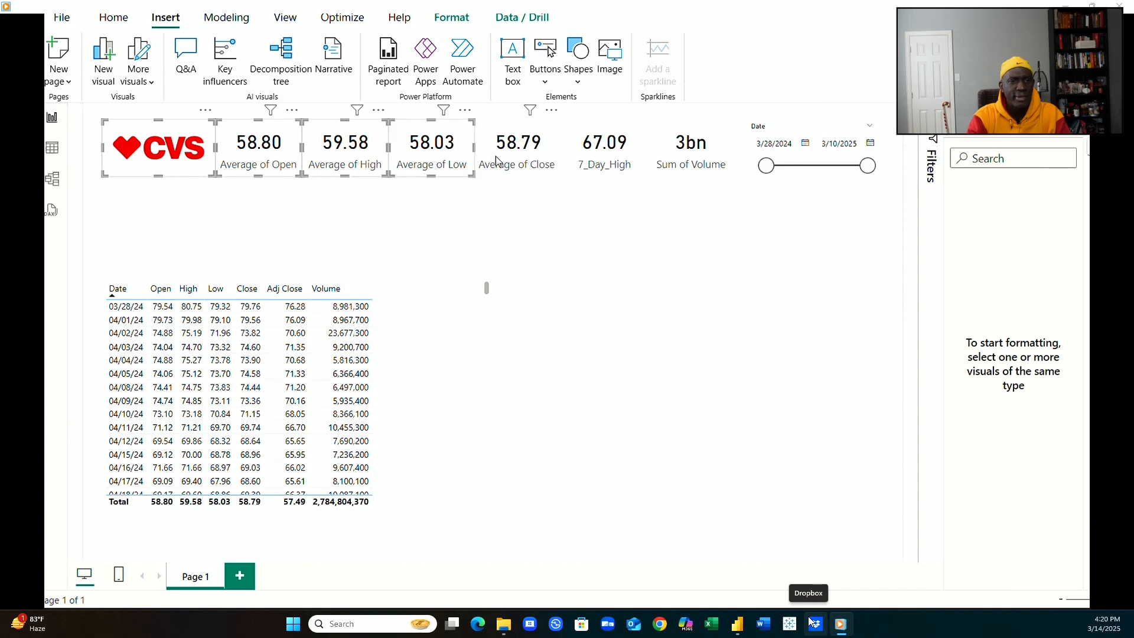
left_click(517, 162, "ctrl")
left_click(585, 166, "ctrl")
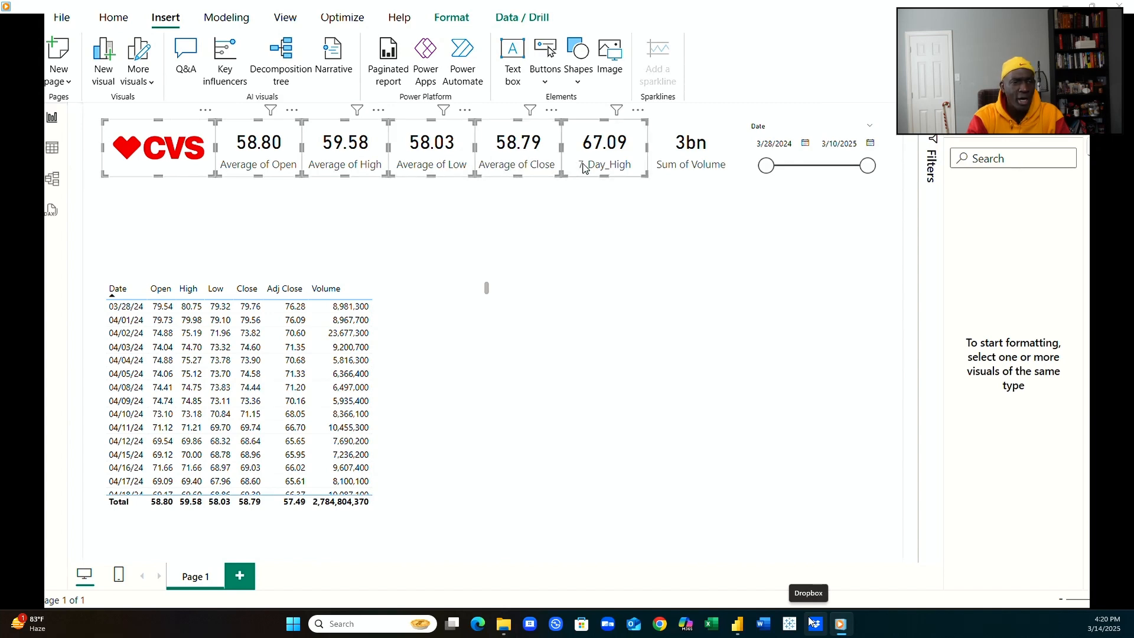
left_click(680, 152, "ctrl")
left_click(802, 153, "ctrl")
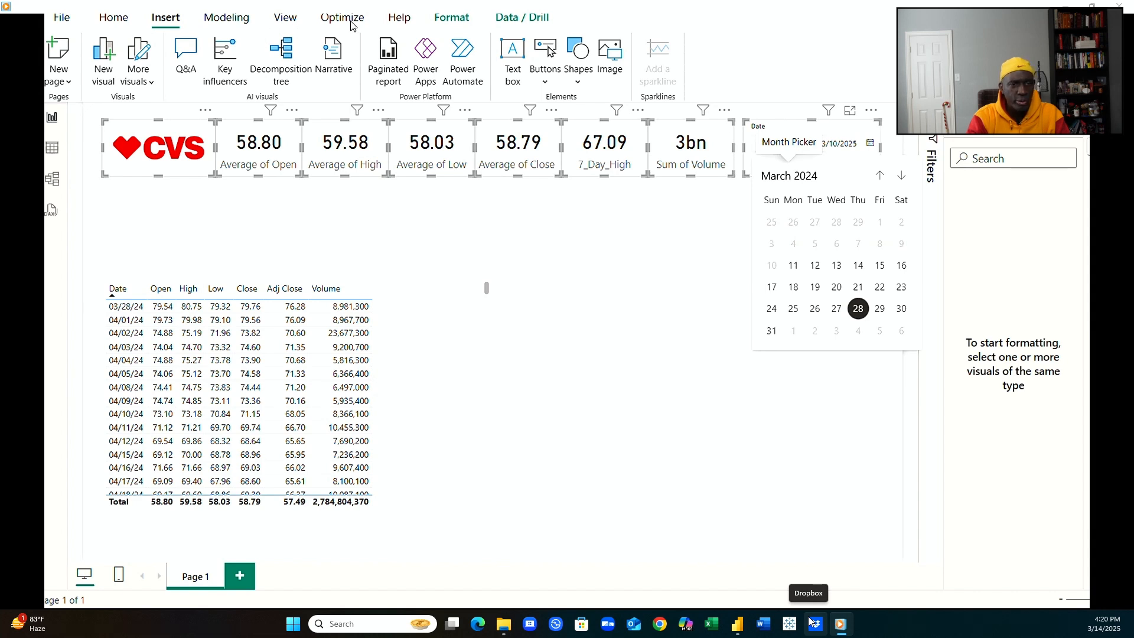
left_click(445, 19)
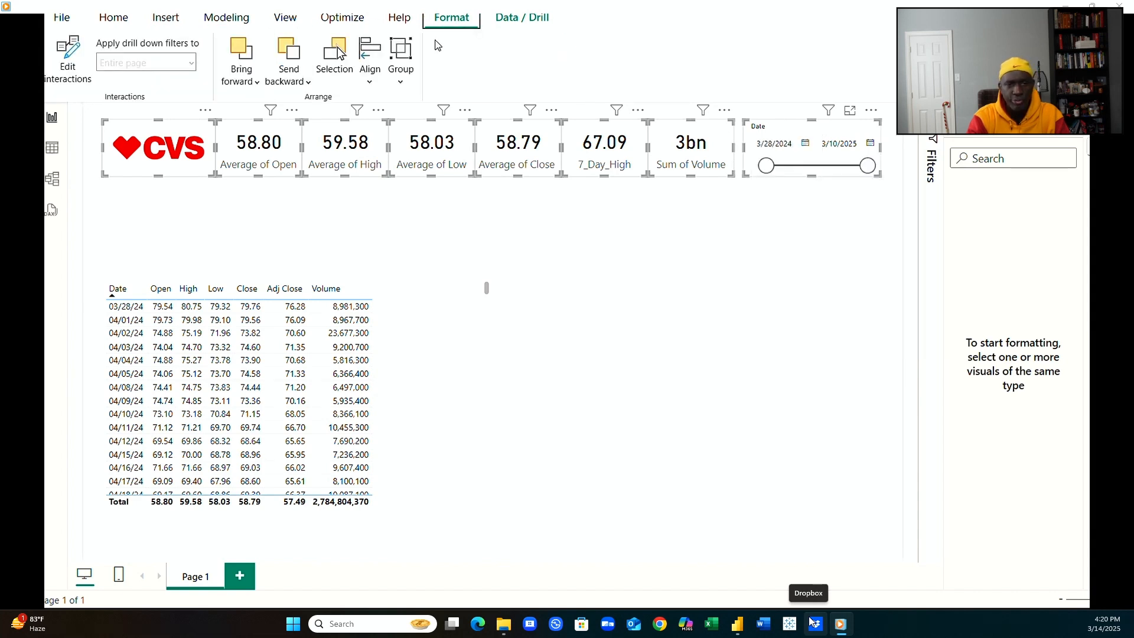
left_click(373, 87)
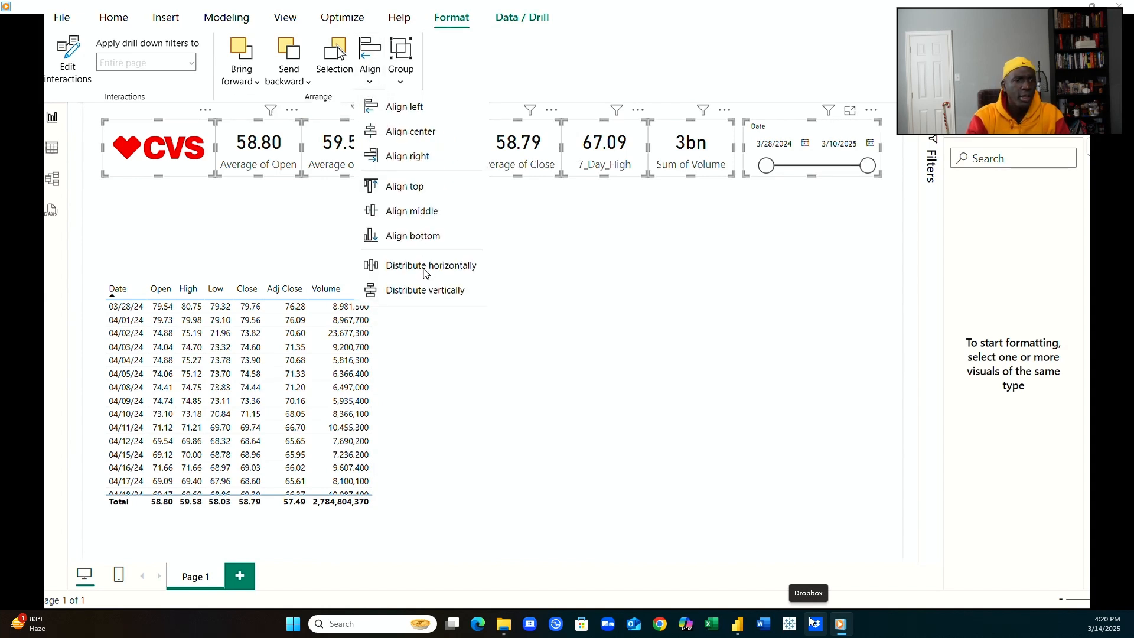
left_click(425, 273)
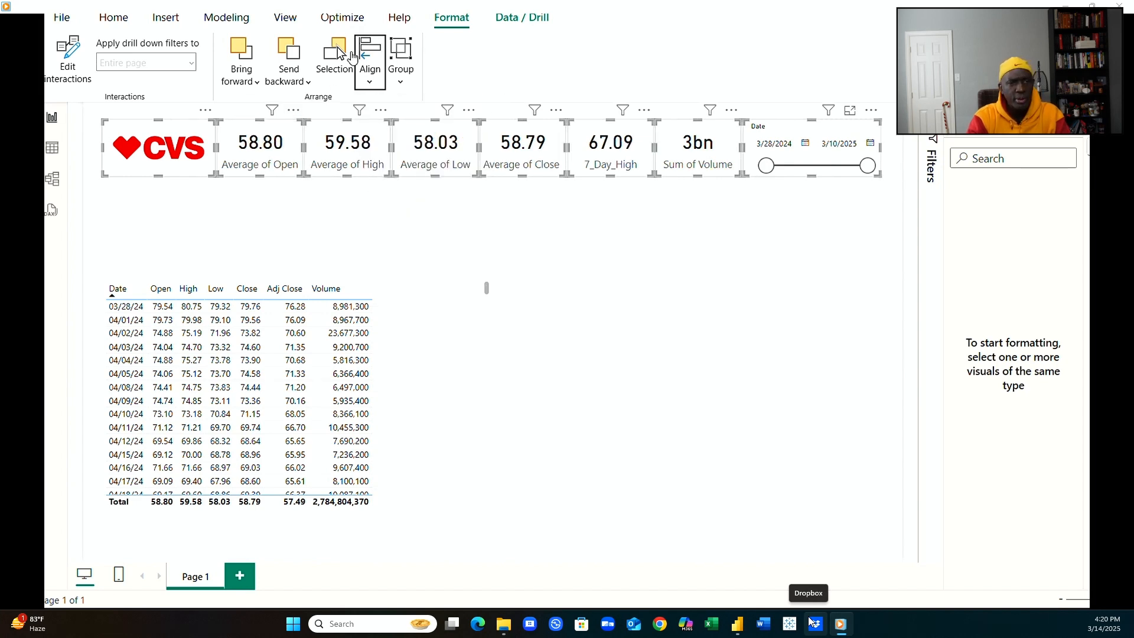
Group the logo, cards and date slicer into one object and deselect it.
left_click(403, 88)
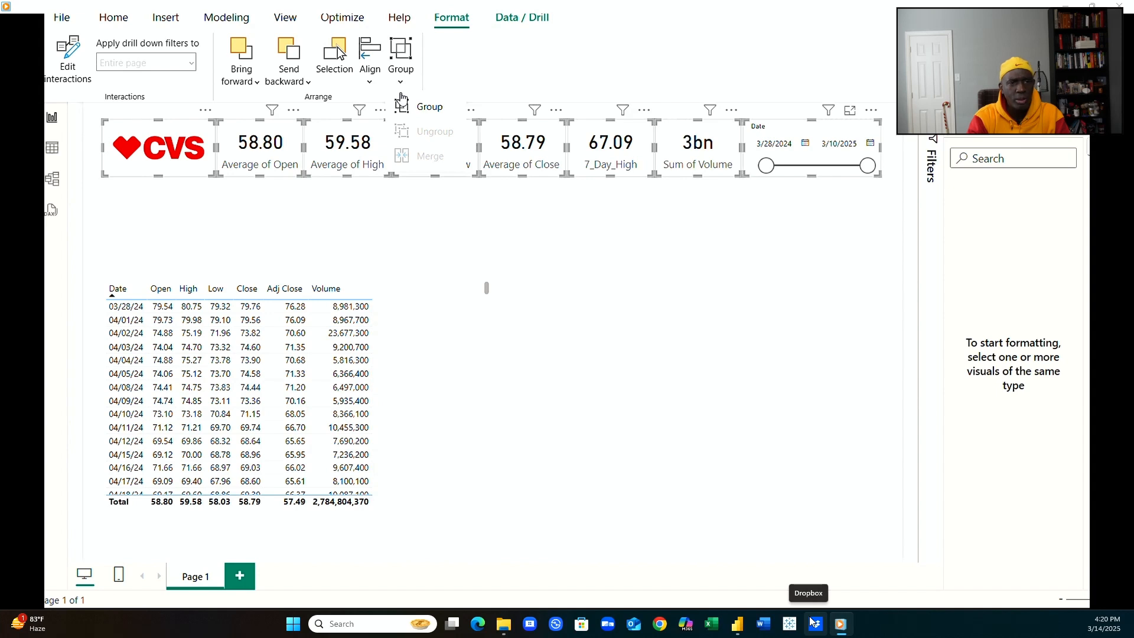
left_click(414, 107)
left_click(406, 216)
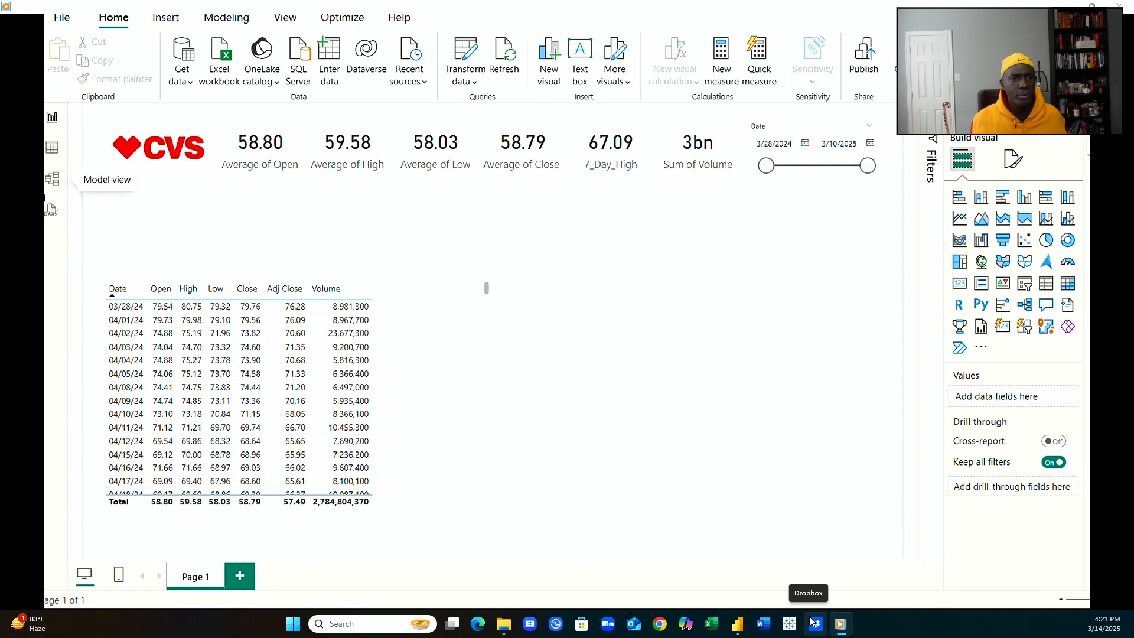
In the Model view, collapse the properties and spread the Generic Drug, Pharmacy Healthcare and Prescription Volume tables around the Customer Adherence table.
left_click(52, 182)
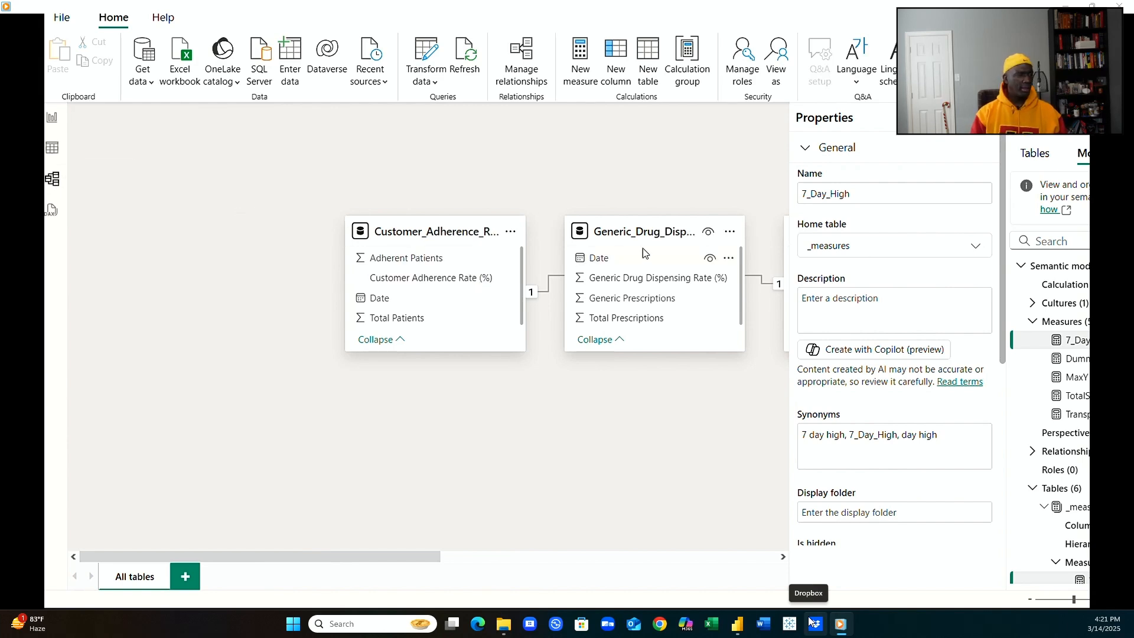
left_click_drag(624, 236, 623, 405)
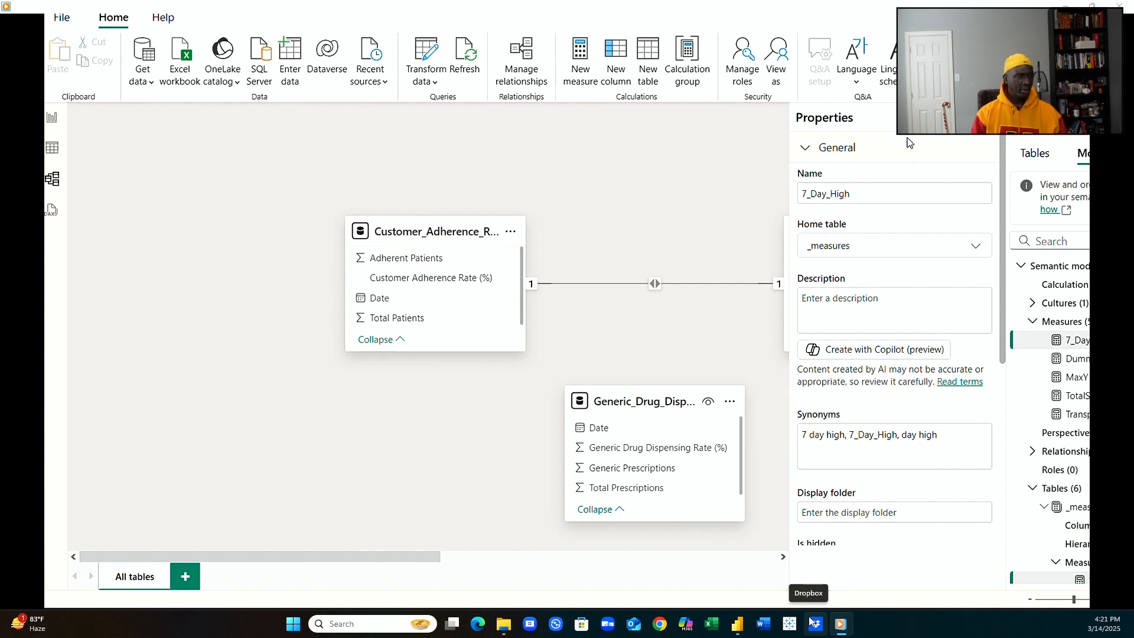
left_click(985, 118)
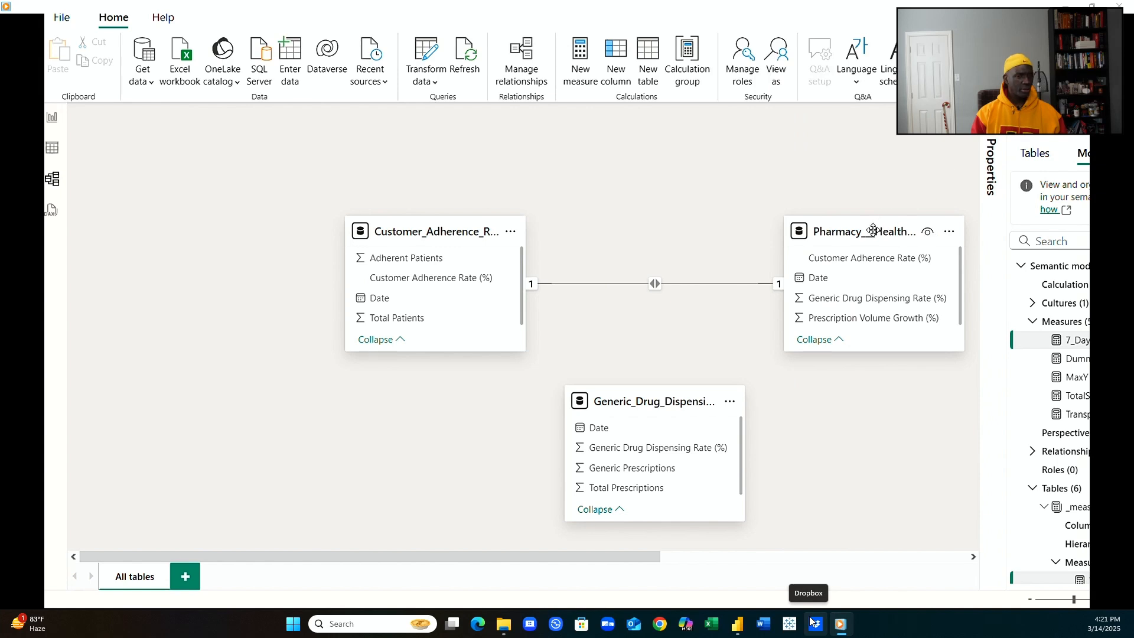
left_click_drag(872, 230, 653, 183)
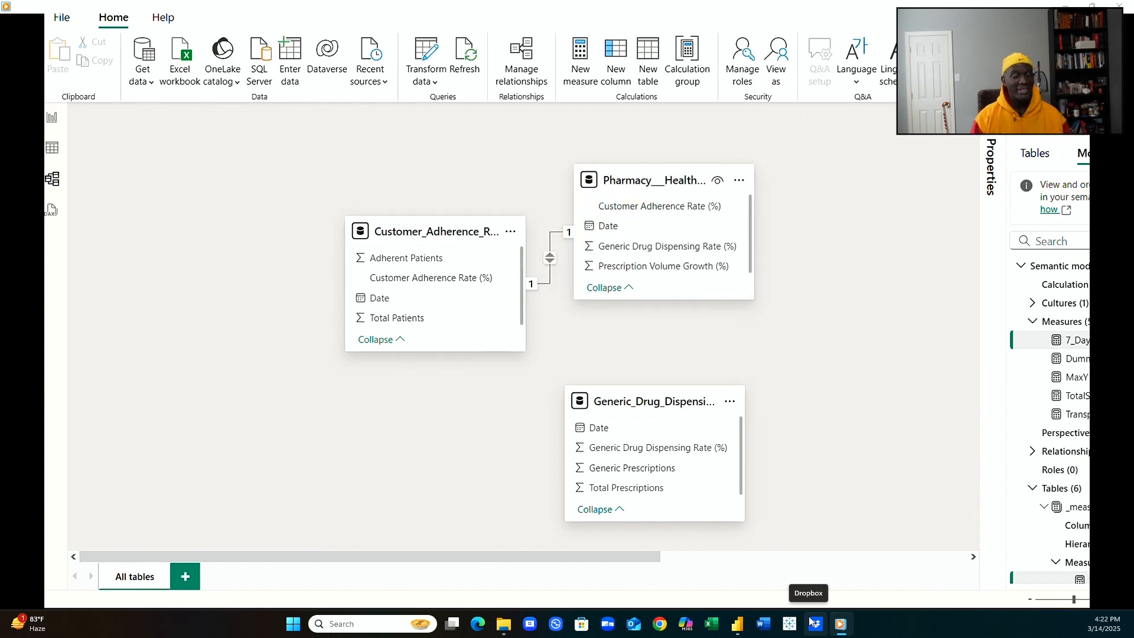
left_click_drag(1033, 236, 224, 404)
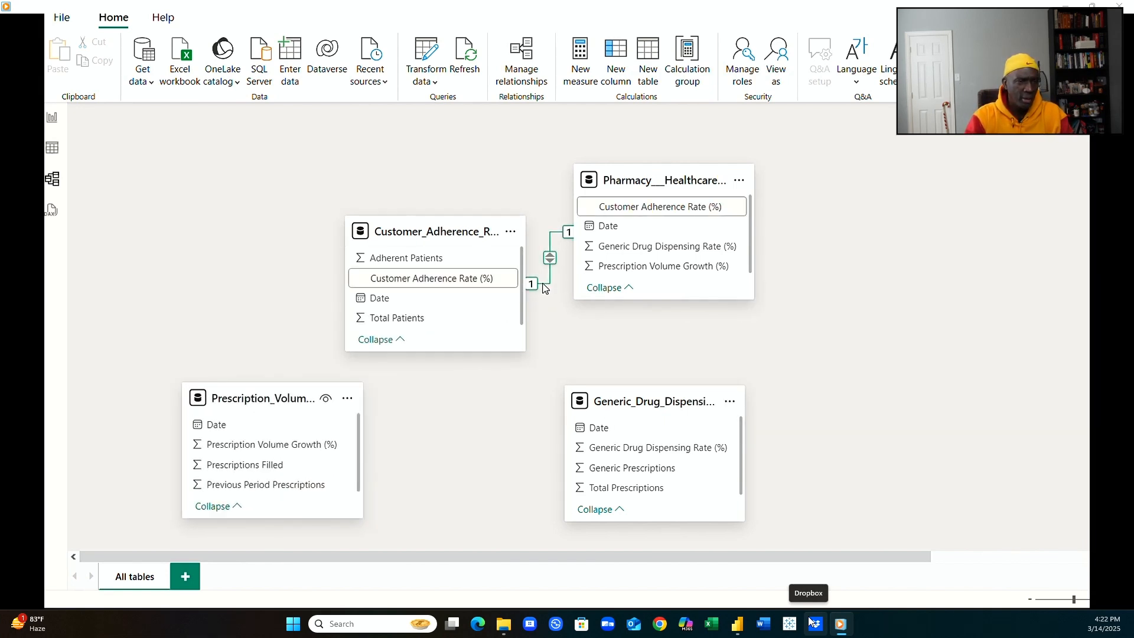
Delete the relationship between the Customer Adherence and Pharmacy Healthcare tables.
right_click(545, 288)
left_click(560, 292)
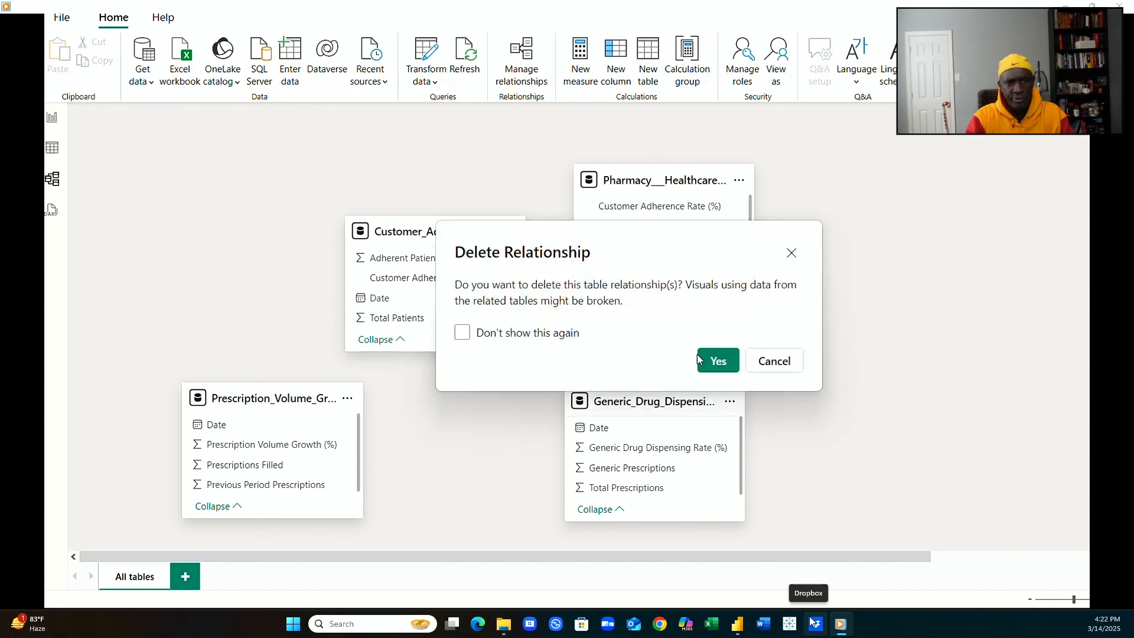
left_click(742, 368)
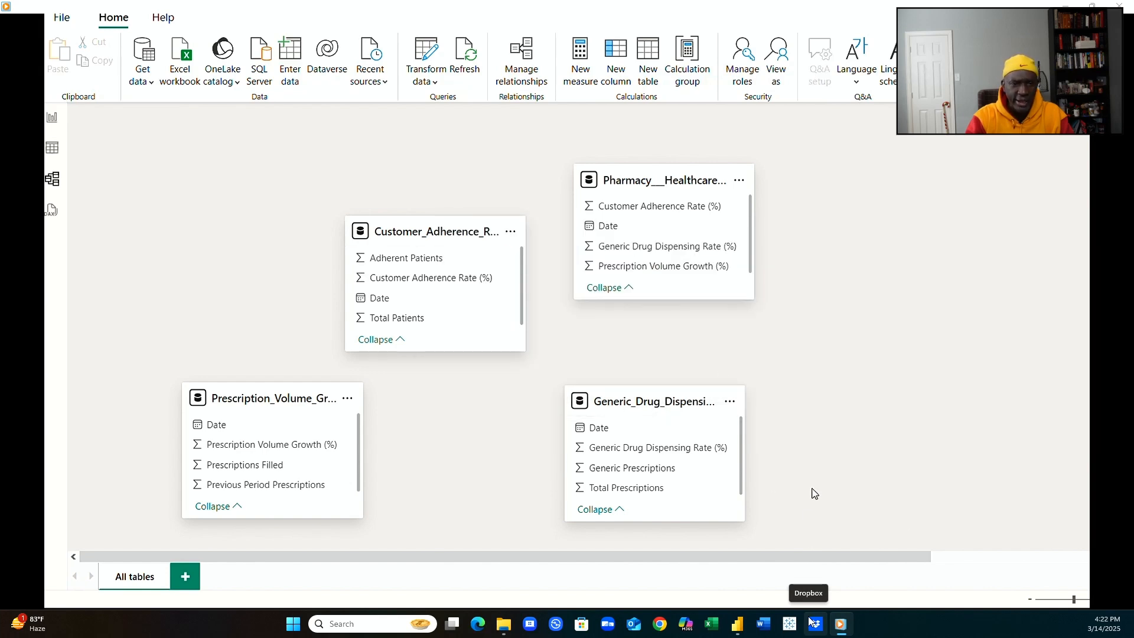
Move the 031025 cvs_stock_history table next to the Generic Drug Dispensing table, below the Customer Adherence table.
left_click_drag(835, 554, 1061, 555)
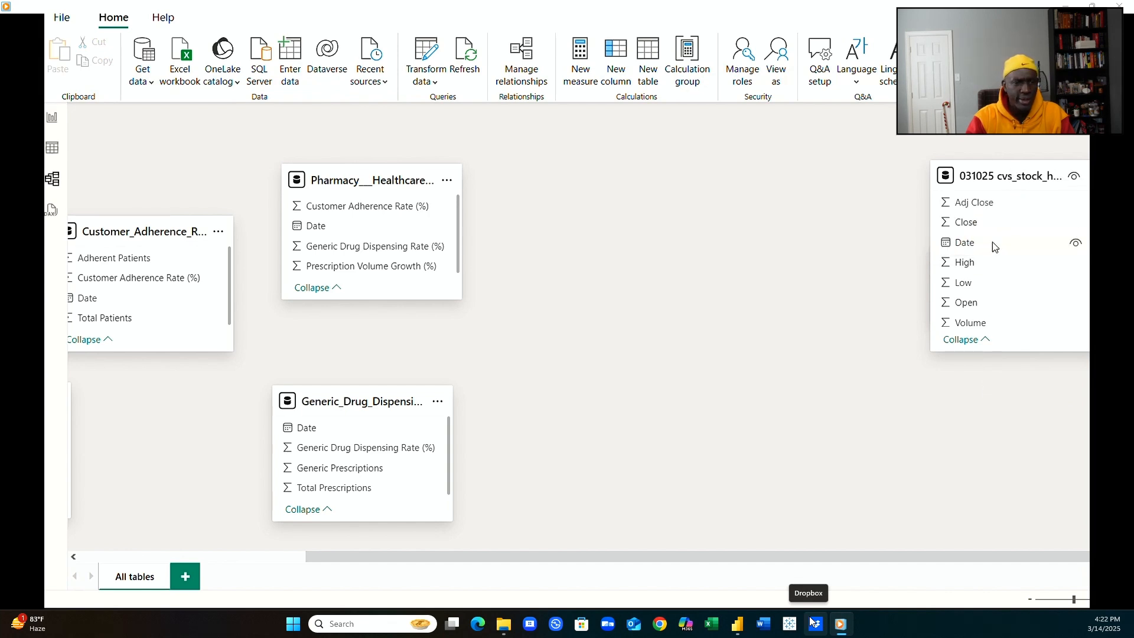
left_click_drag(992, 177, 147, 386)
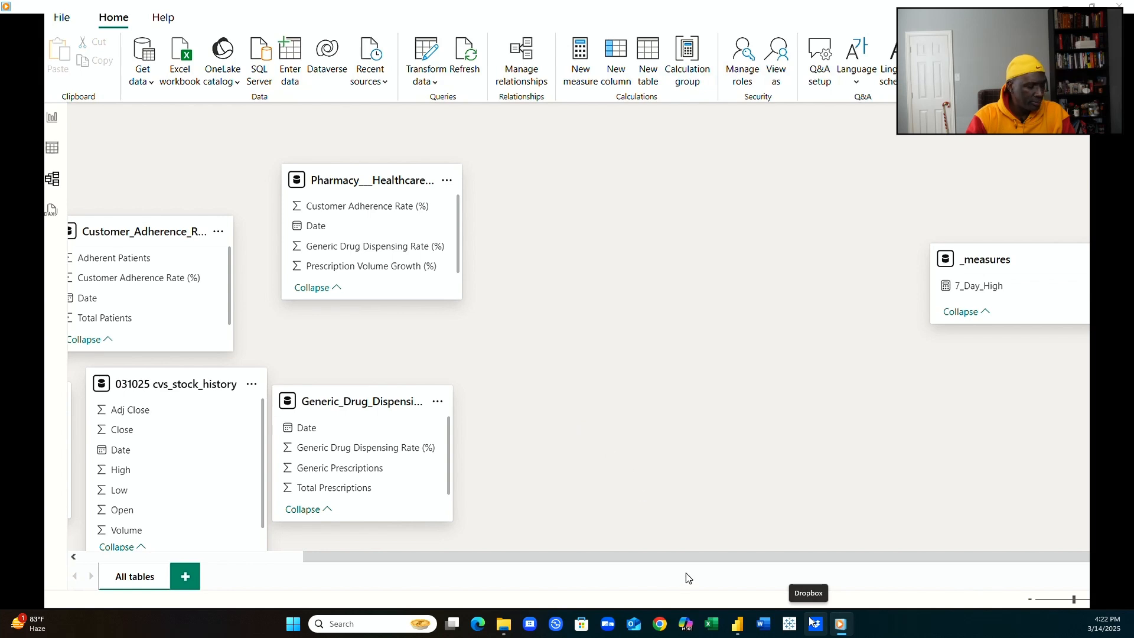
left_click(53, 119)
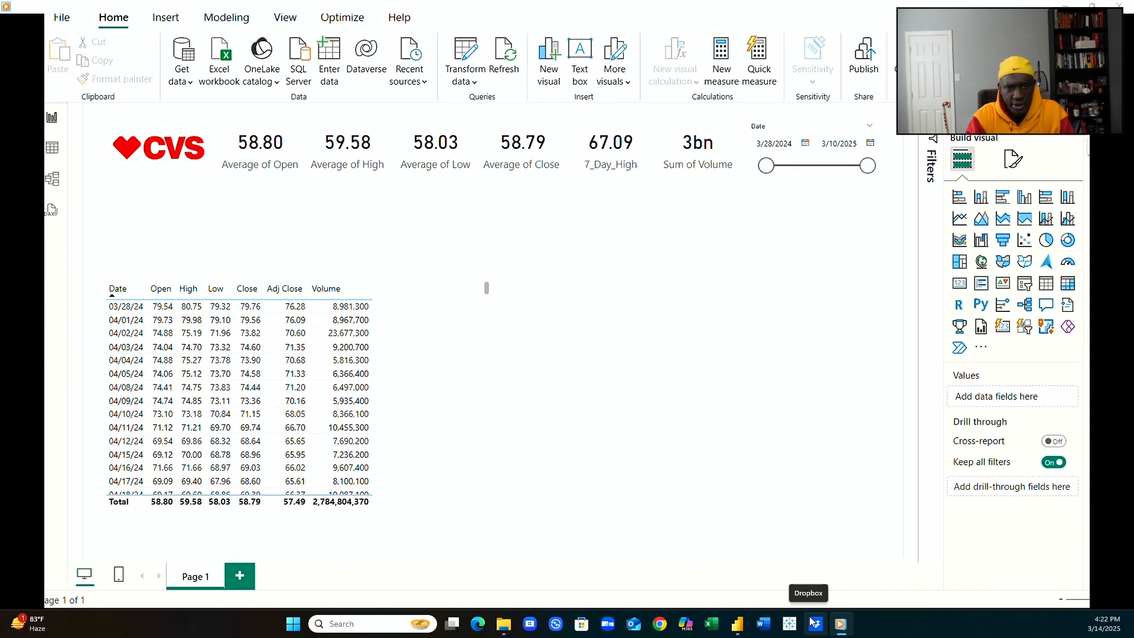
mouse_move(693, 543)
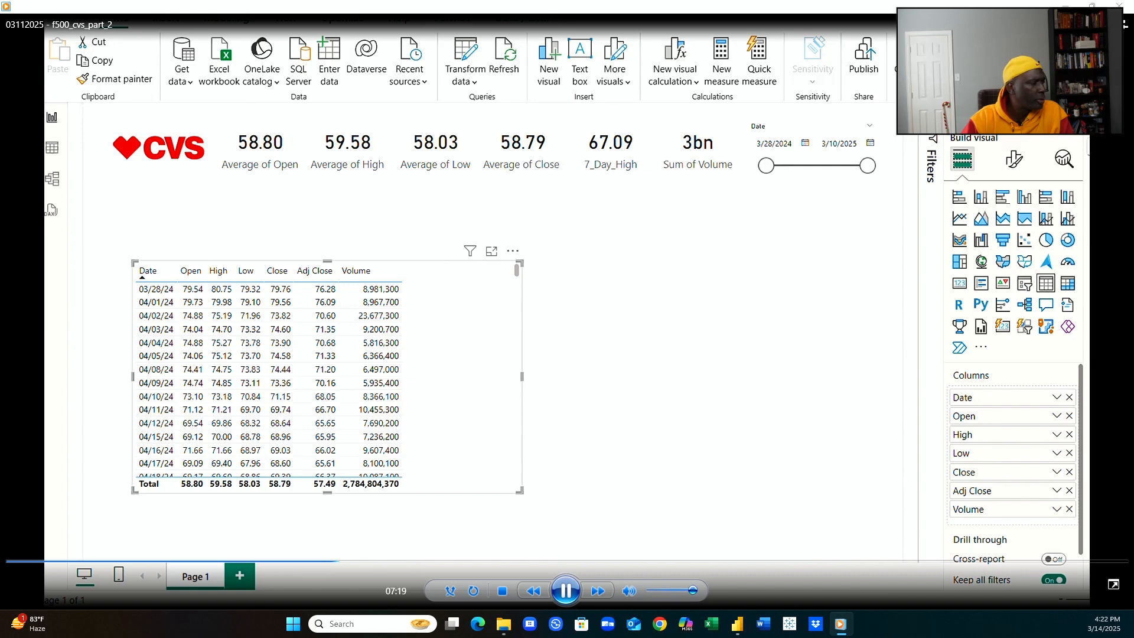
key("alt+Tab")
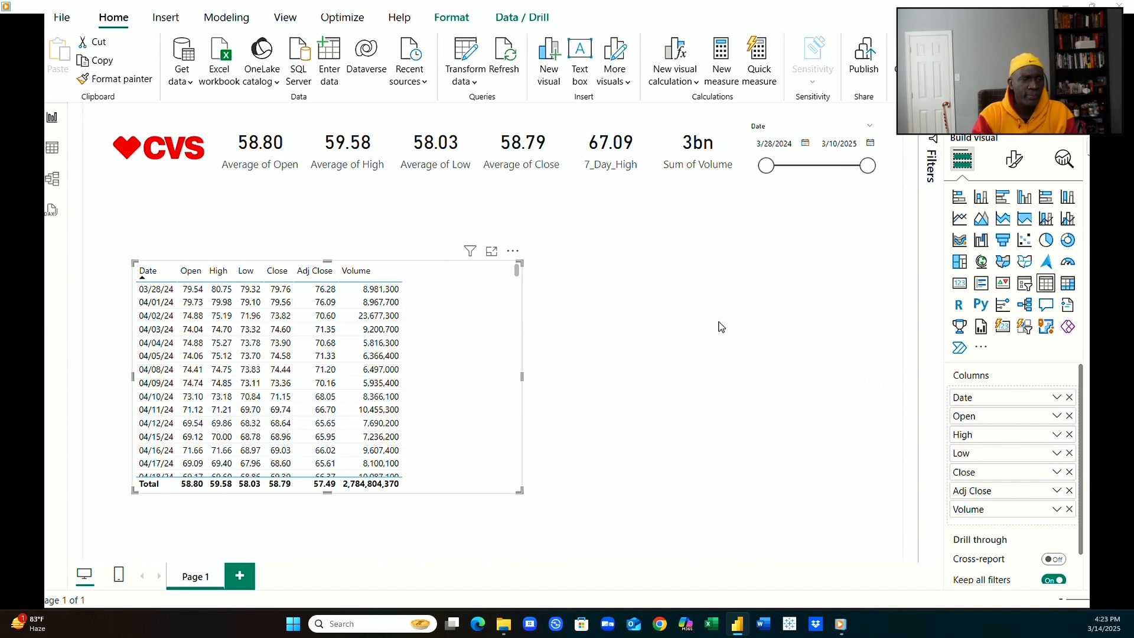
left_click(54, 182)
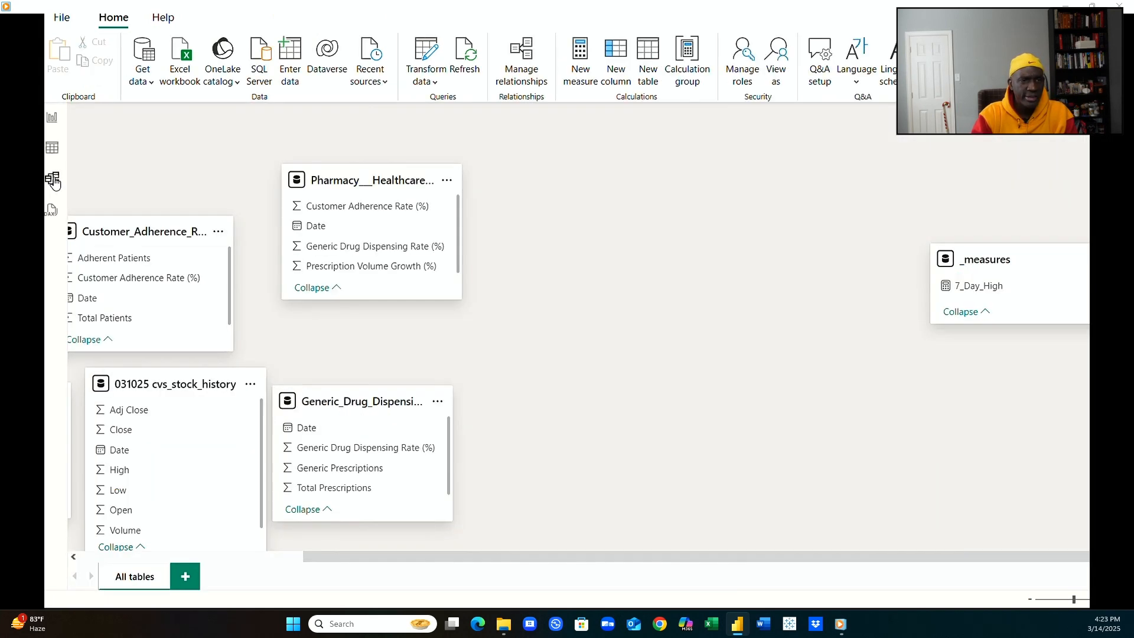
In the Table view, create a calculated table with the formula calendar = CALENDARAUTO().
left_click(54, 151)
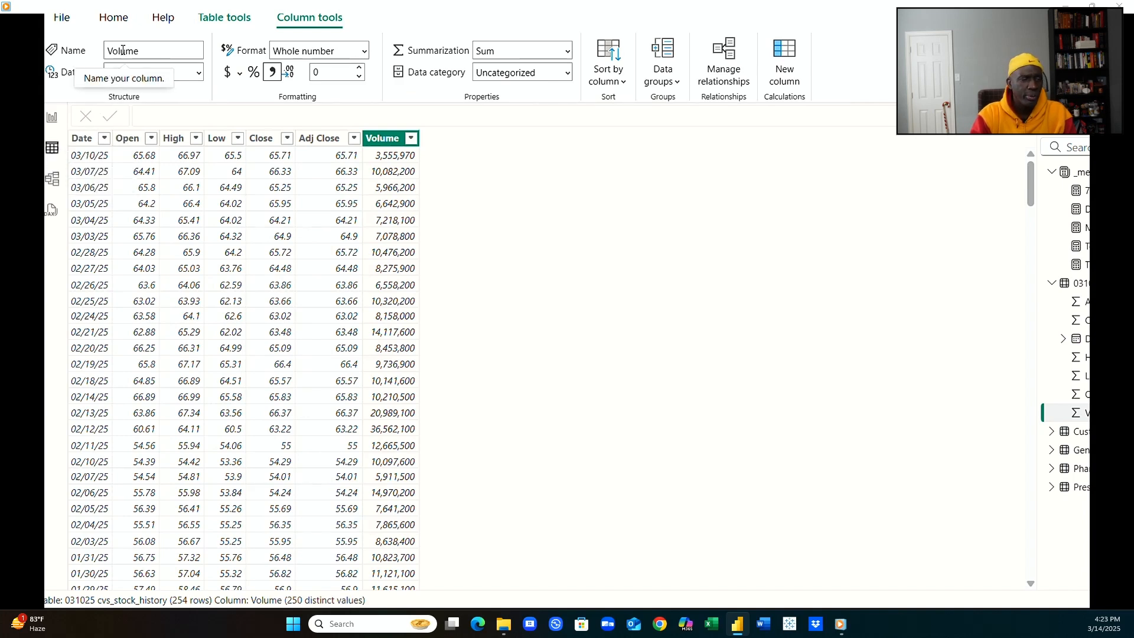
left_click(226, 20)
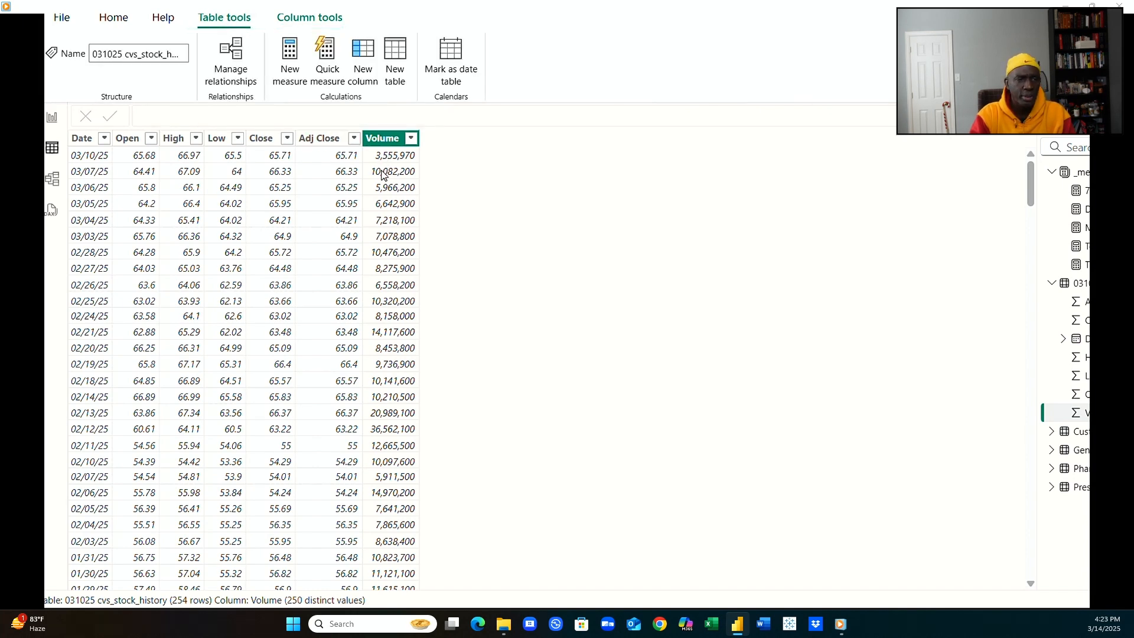
left_click(395, 71)
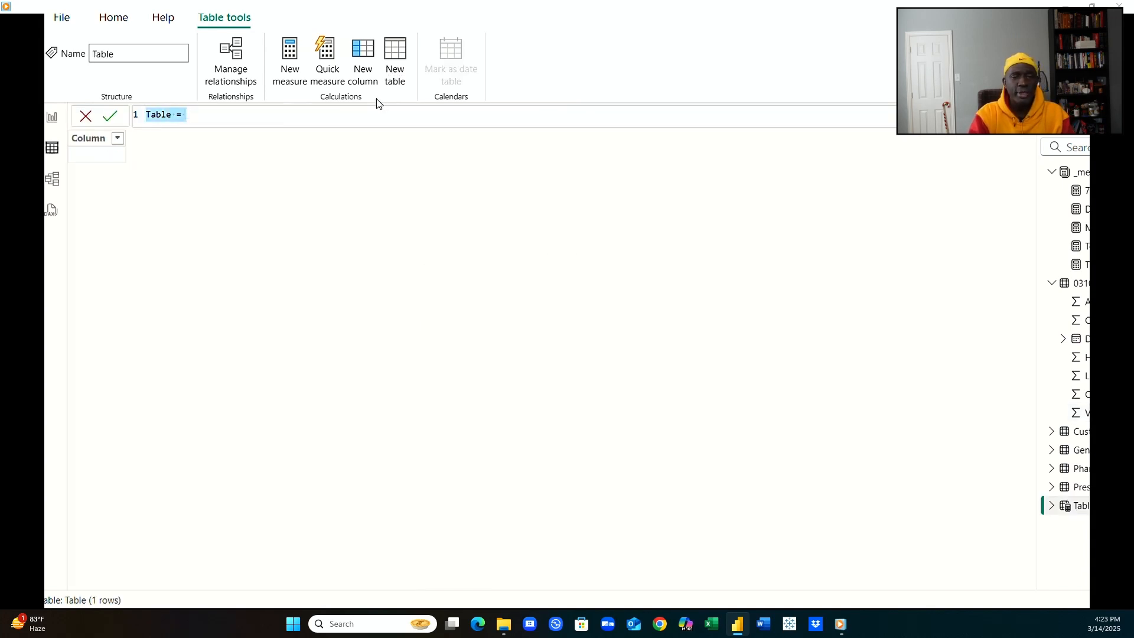
type("calendar")
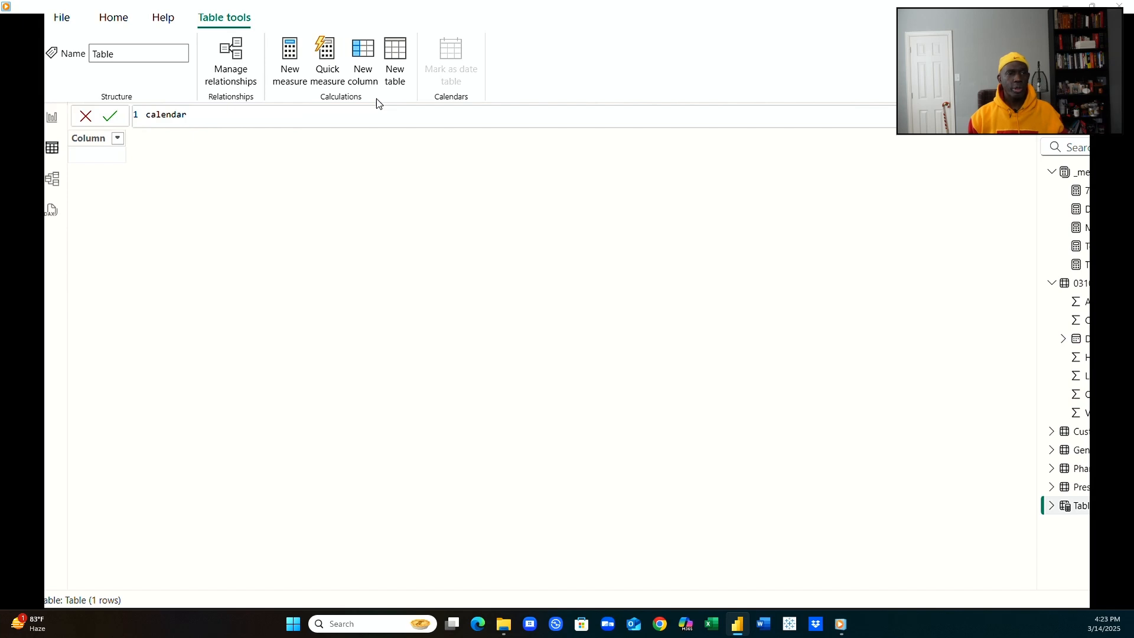
type(" = ")
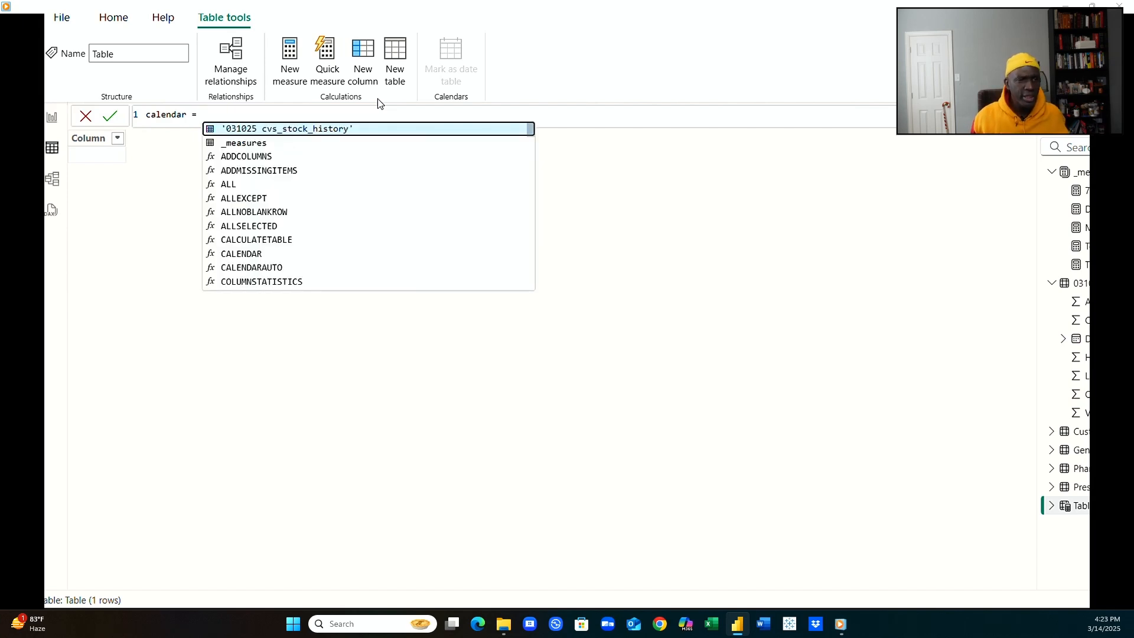
type("Cal")
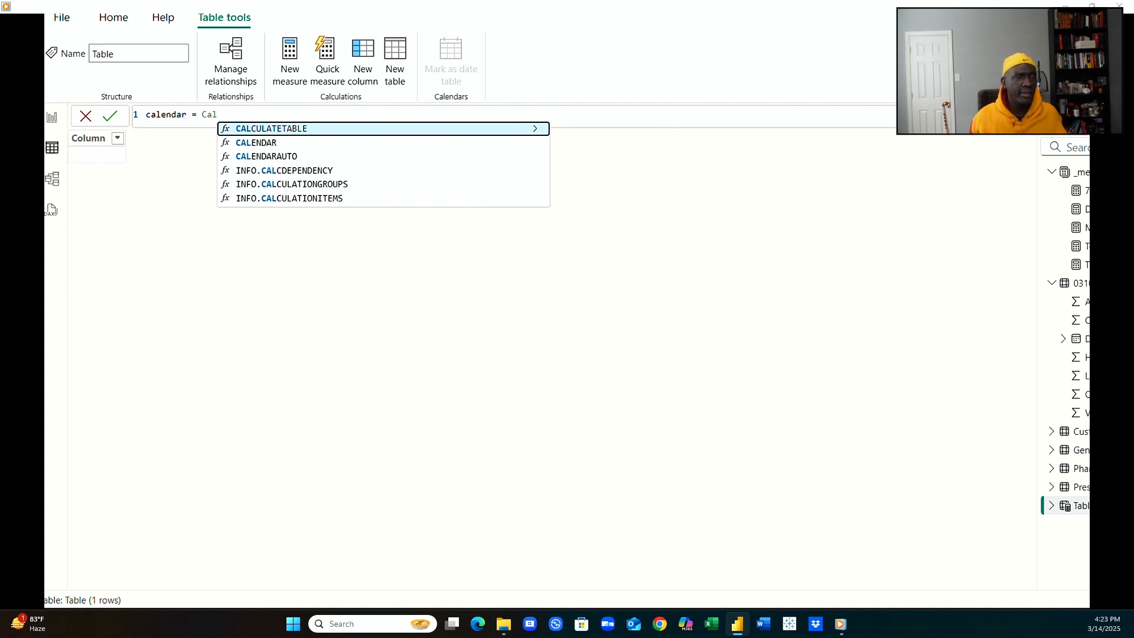
left_click(260, 156)
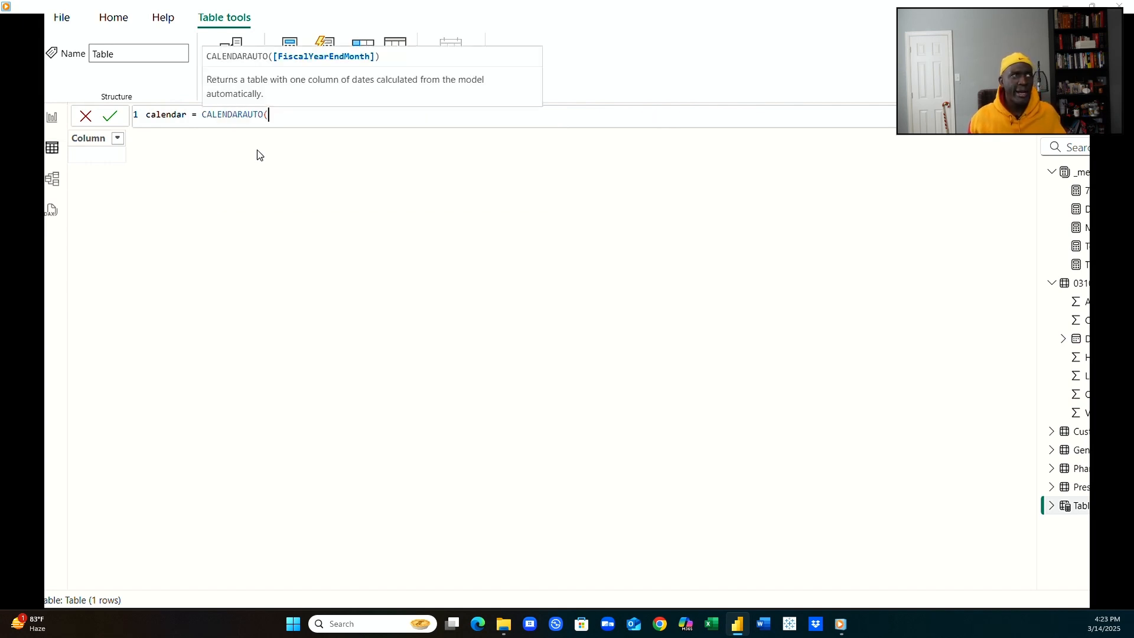
key("Return")
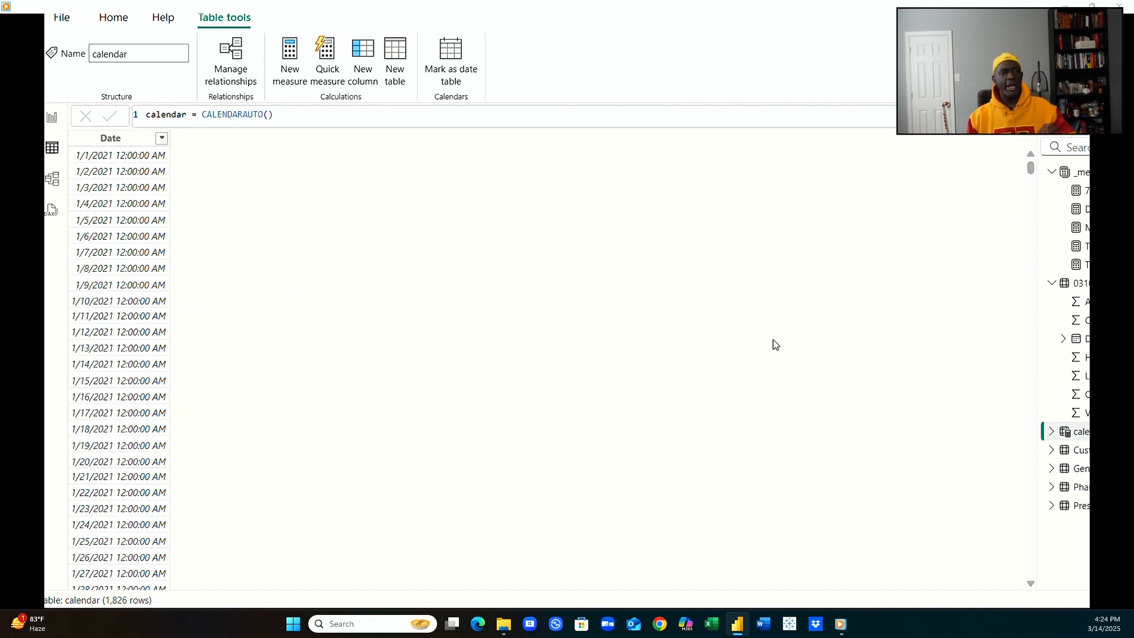
Check the first and last dates of the calendar table and collapse the _measures table's field list.
left_click_drag(1030, 167, 1046, 578)
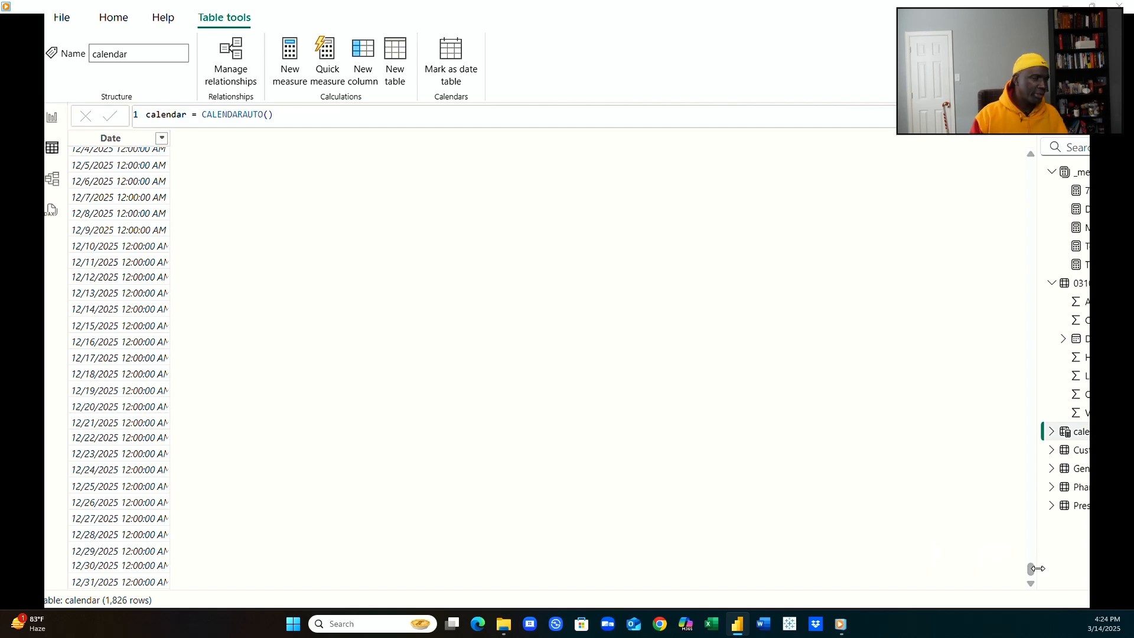
left_click_drag(1035, 568, 1015, 151)
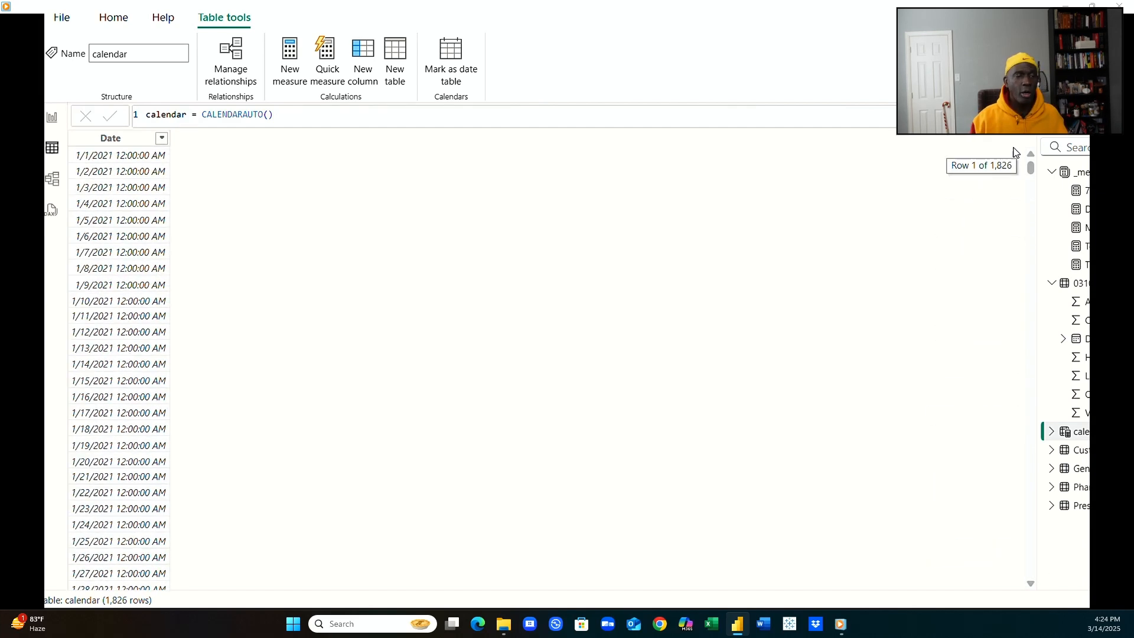
left_click(1052, 172)
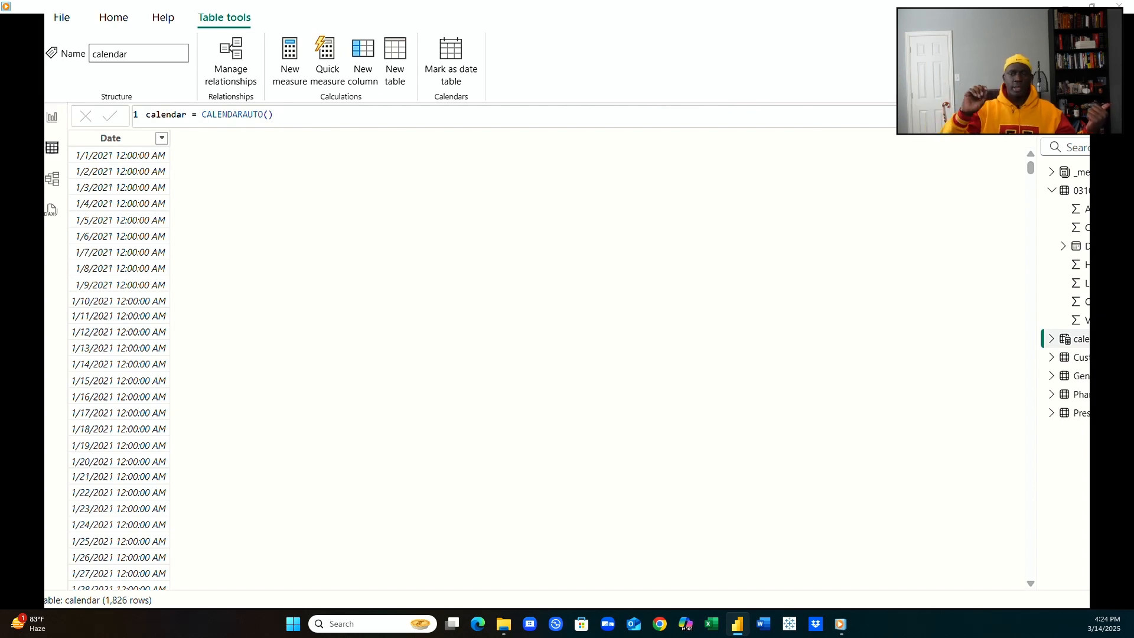
Try to wrap CALENDARAUTO() in ADDCOLUMNS in the calendar formula, with a comma and a second line for further arguments.
left_click(129, 141)
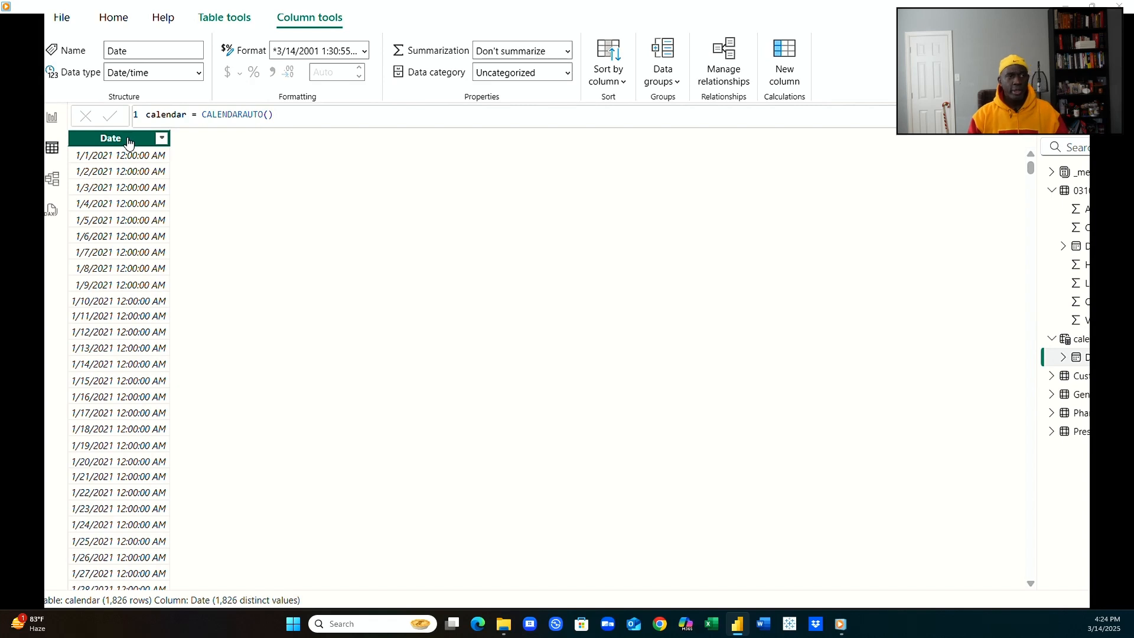
left_click(204, 115)
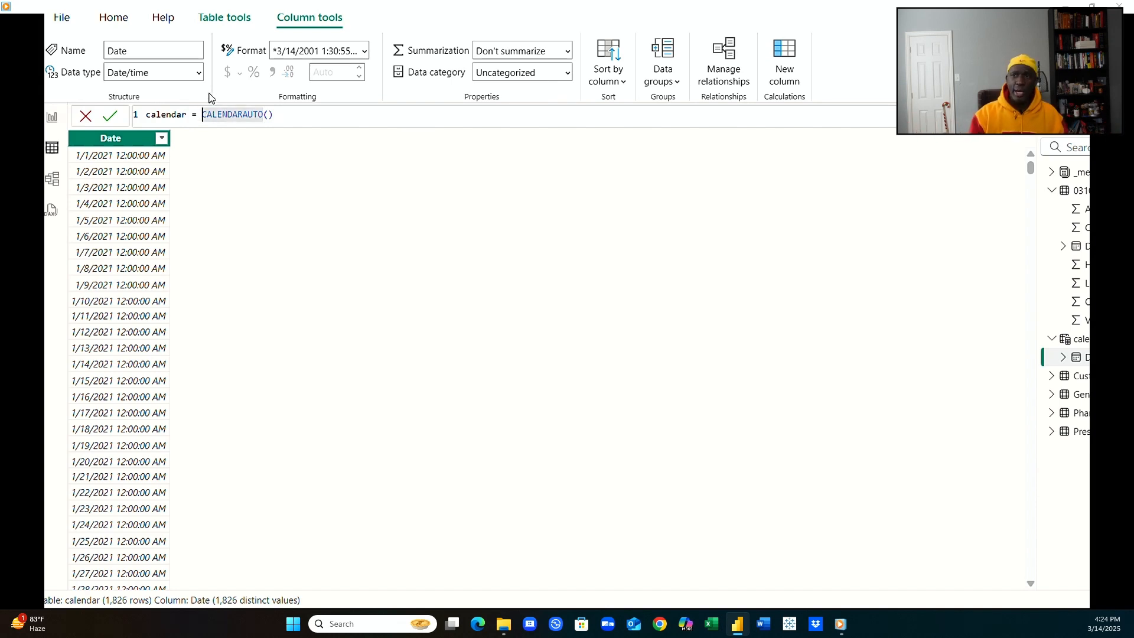
type("ad")
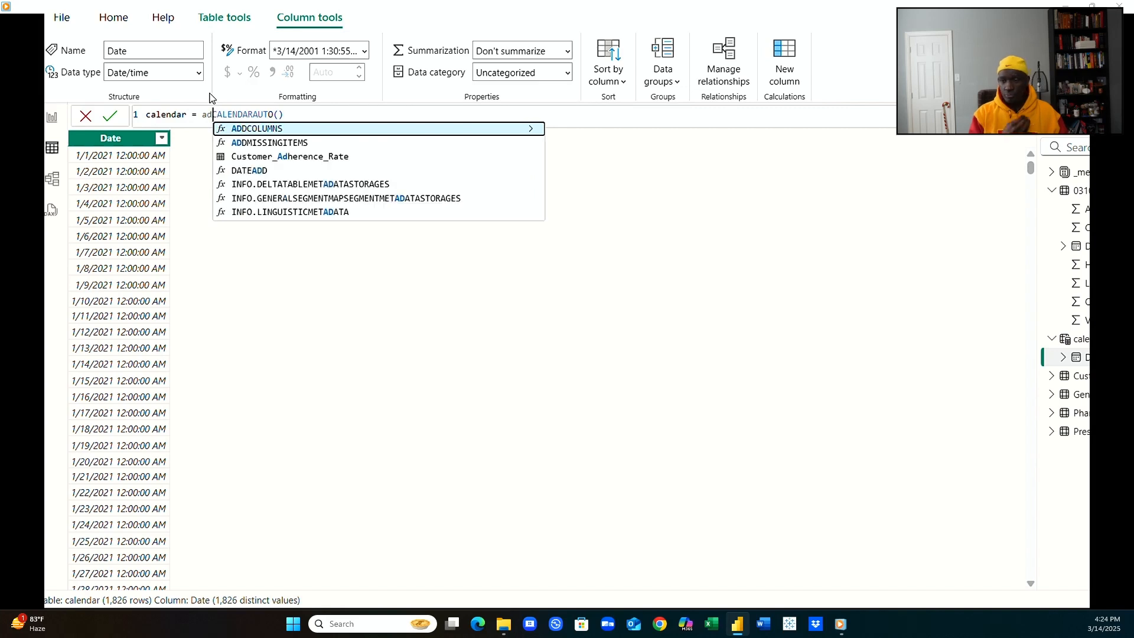
key("Tab")
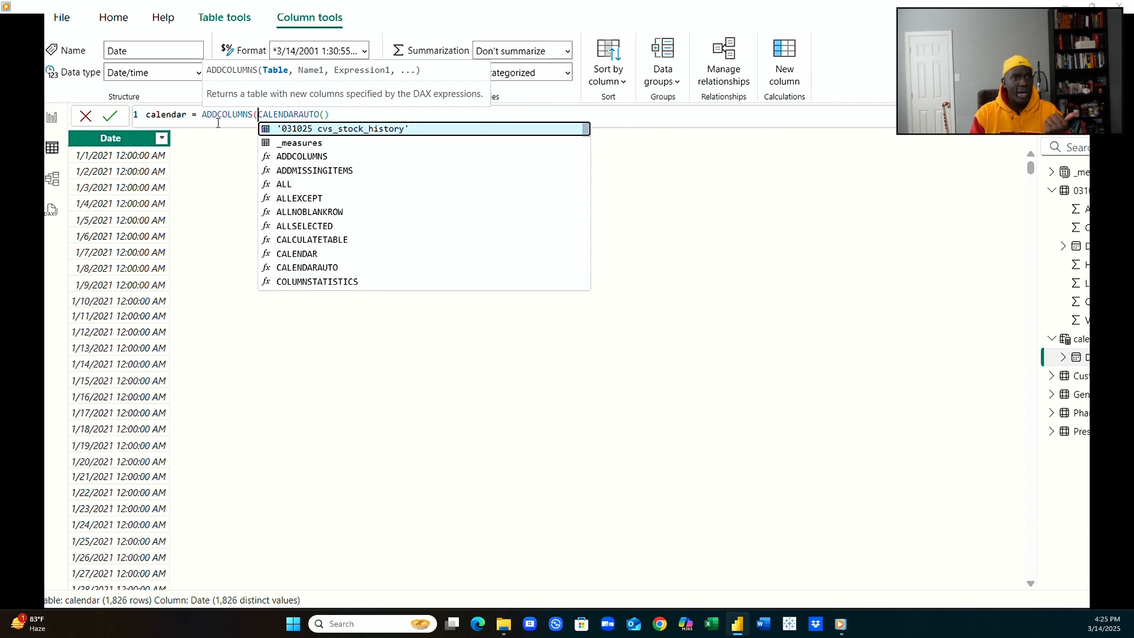
left_click(354, 113)
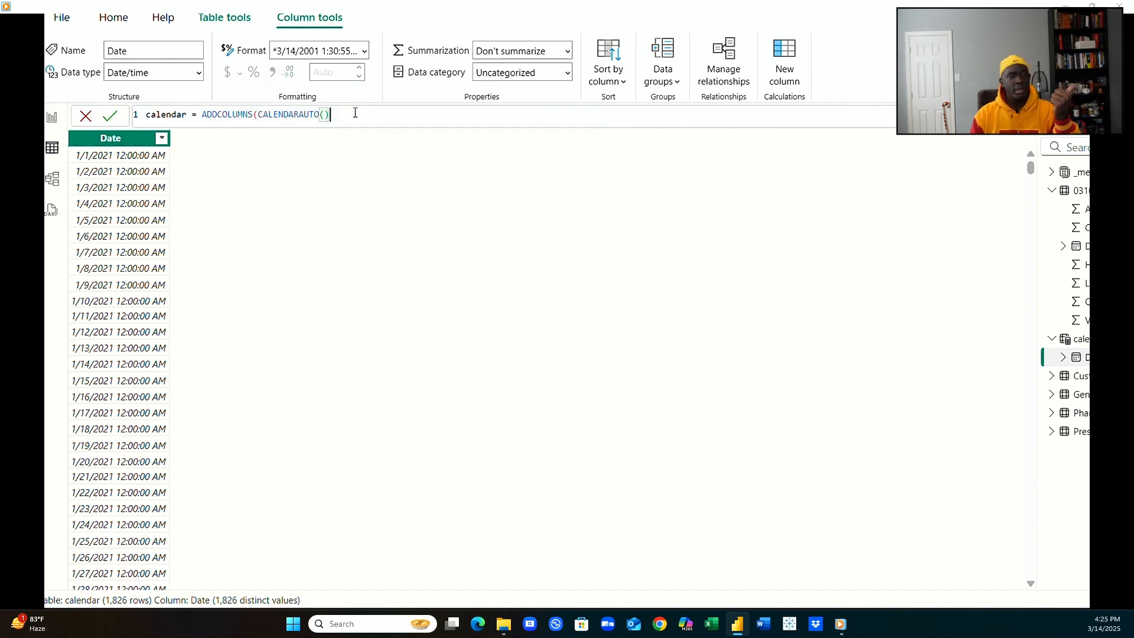
type(",")
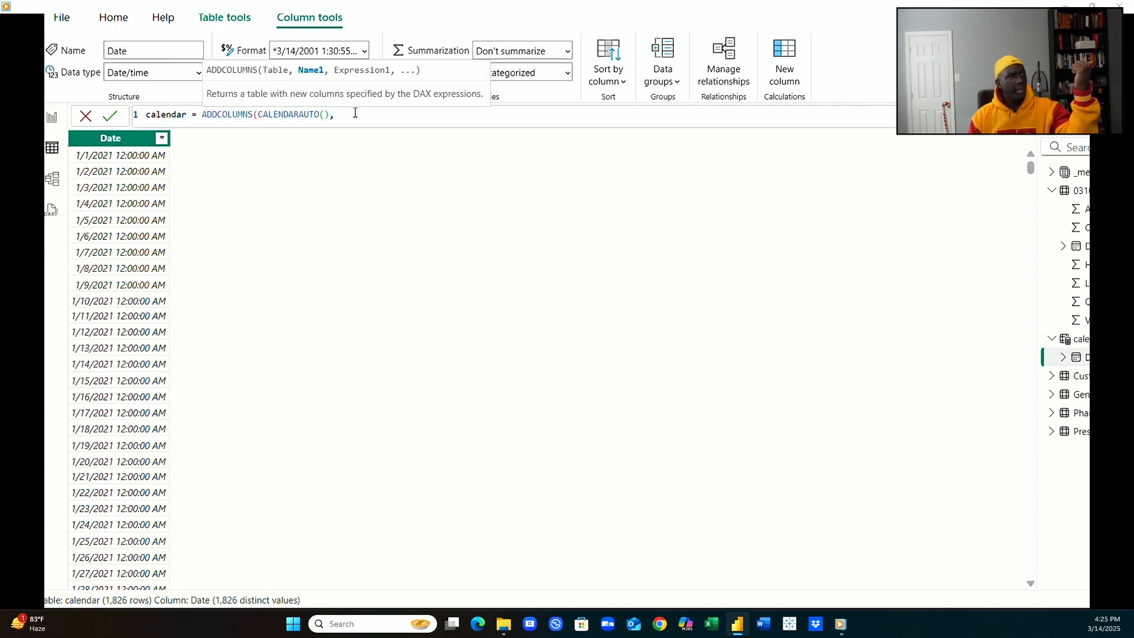
key("Return")
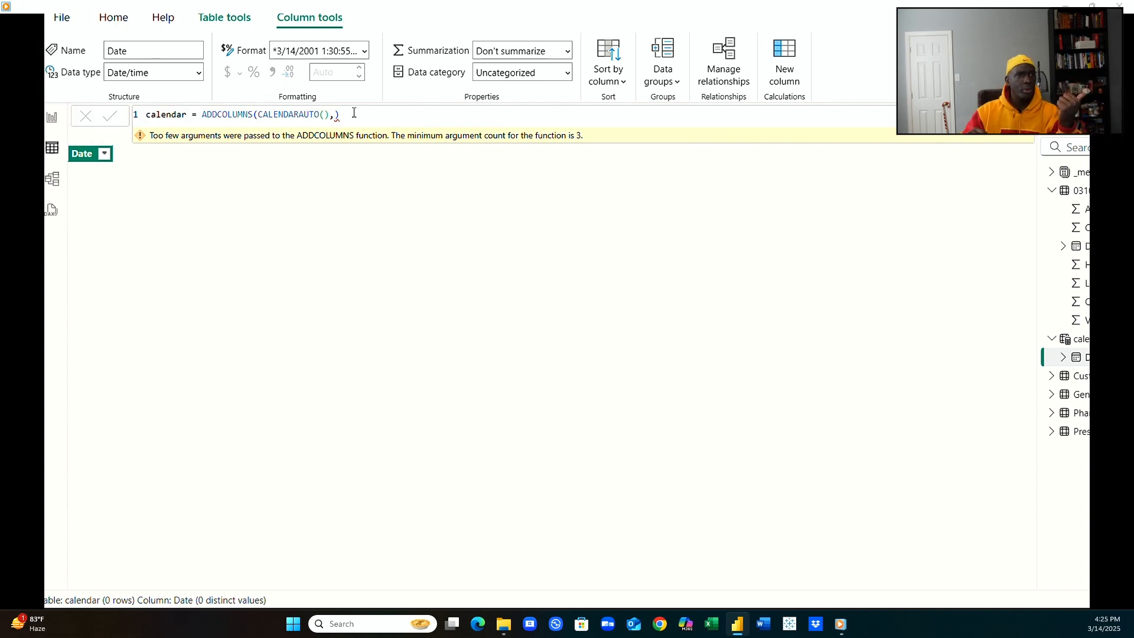
left_click(354, 112)
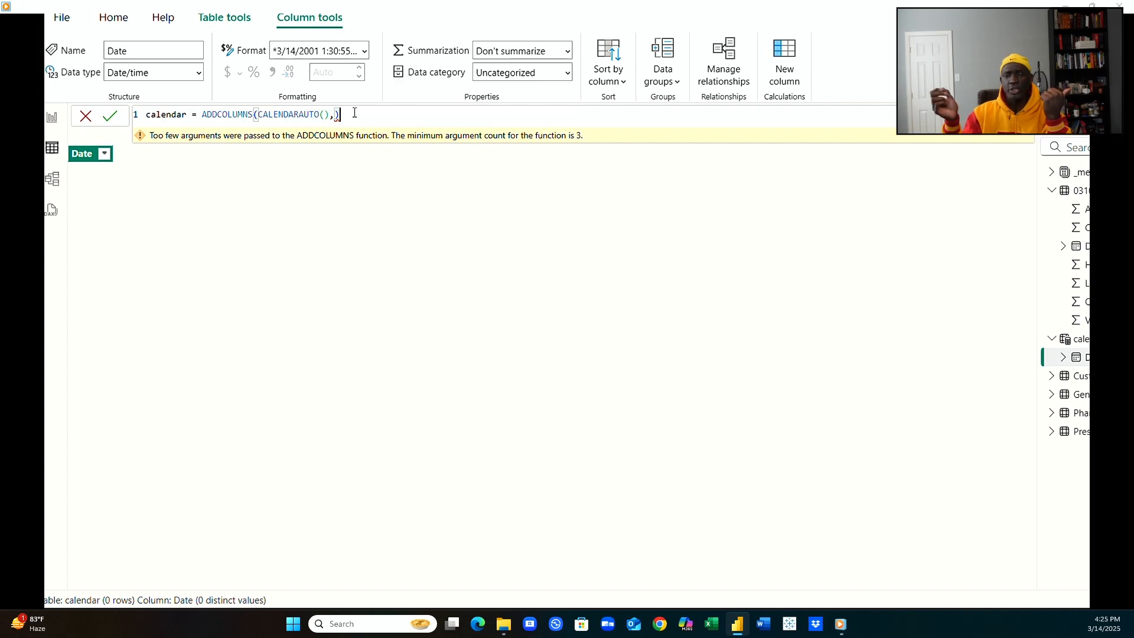
key("BackSpace")
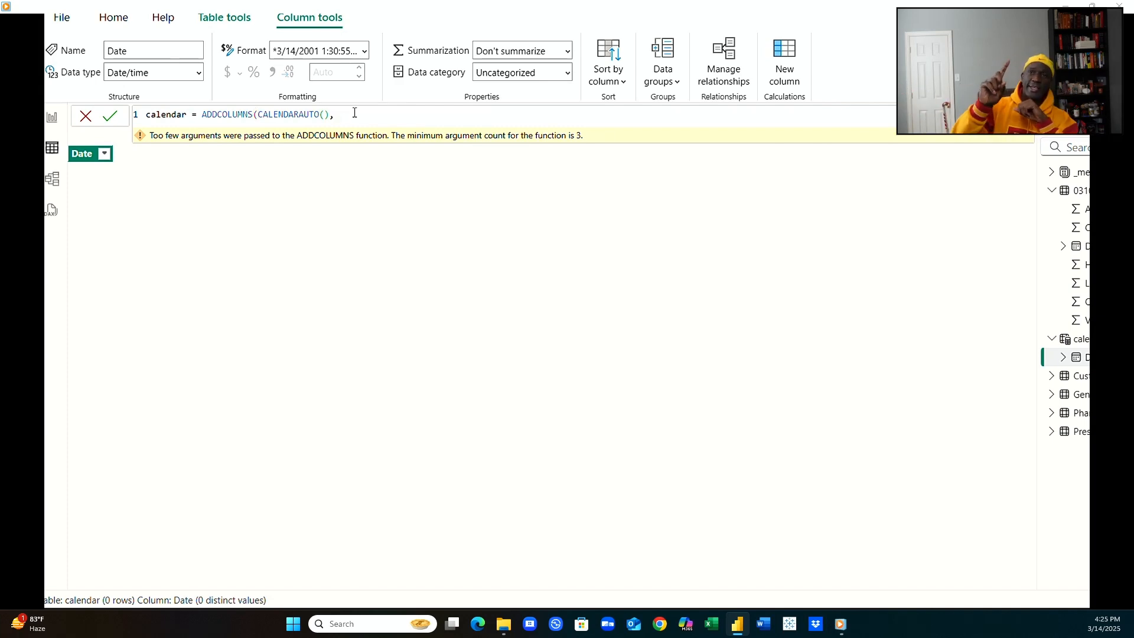
key("shift+Return")
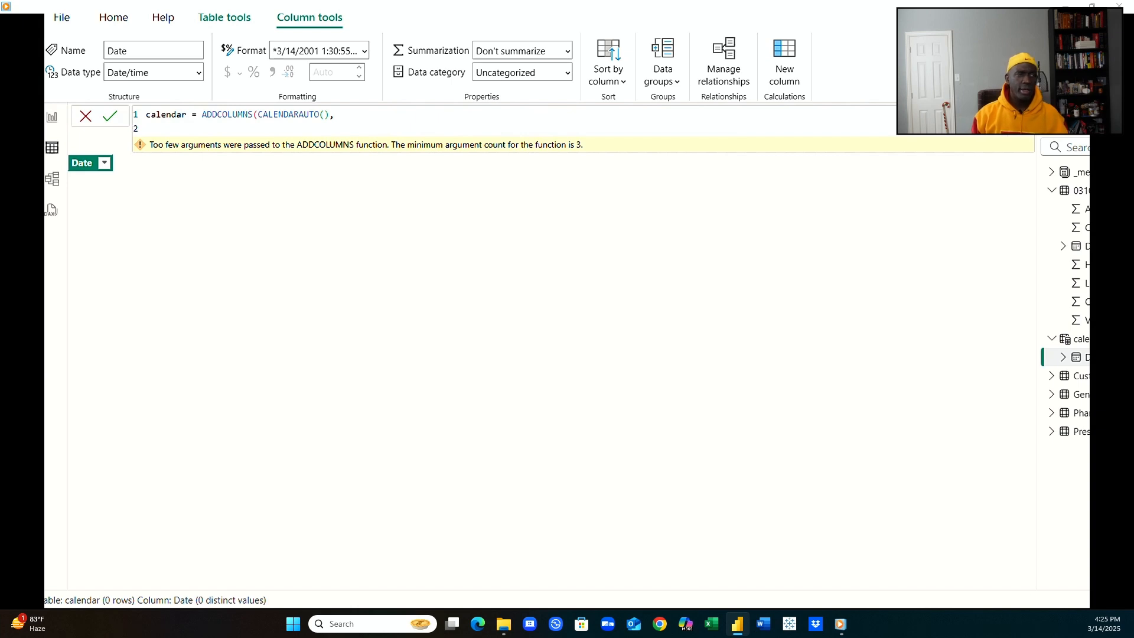
Remove the ADDCOLUMNS function name and its opening parenthesis from the calendar table's formula.
left_click(254, 115)
key("BackSpace")
key("BackSpace")
key("BackSpace")
key("BackSpace")
key("BackSpace")
key("BackSpace")
key("BackSpace")
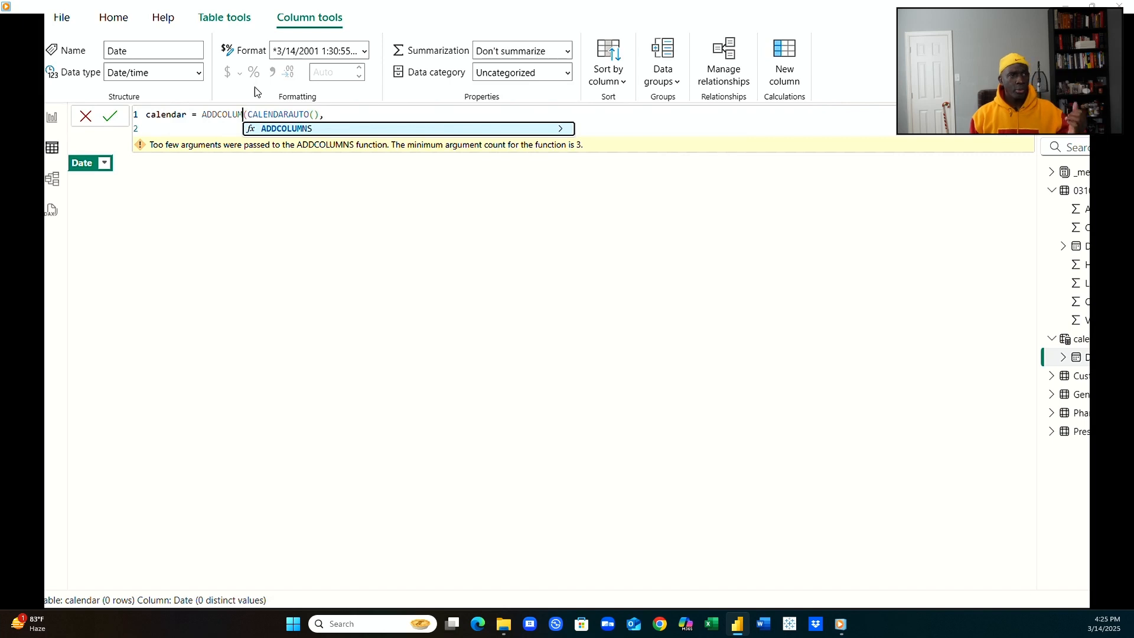
key("BackSpace")
key("BackSpace")
key("BackSpace")
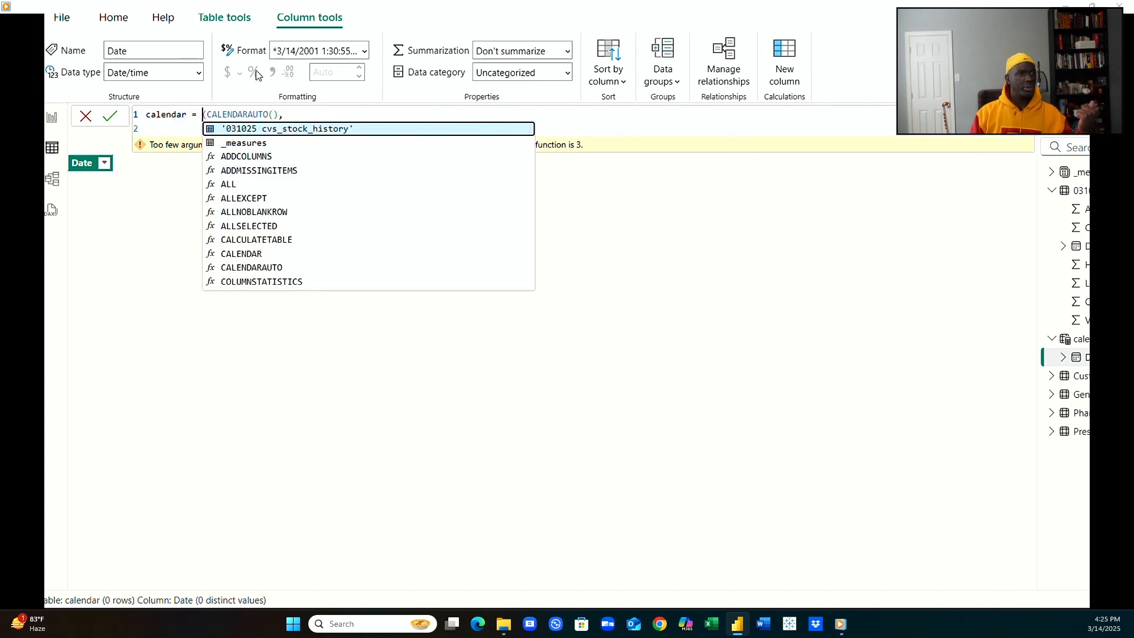
left_click(204, 116)
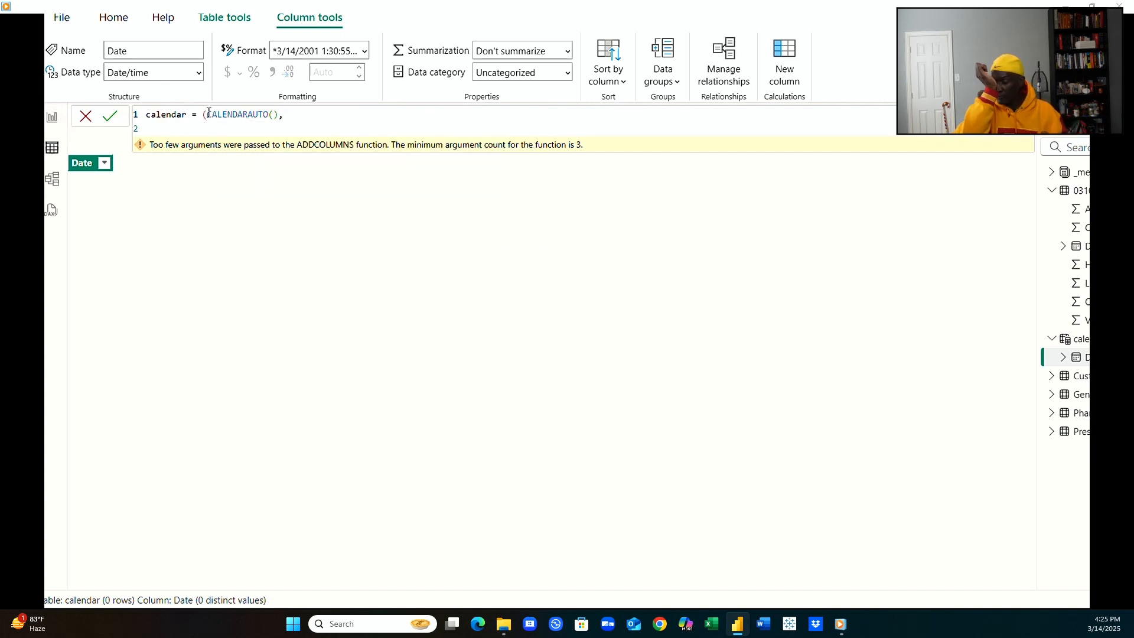
double_click(211, 110)
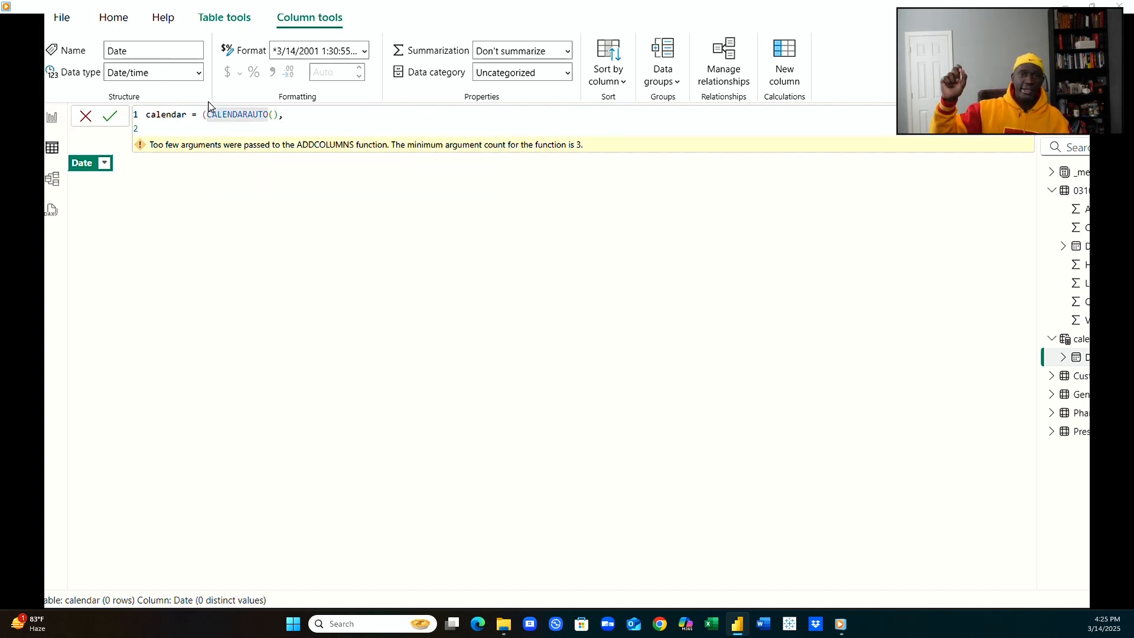
key("BackSpace")
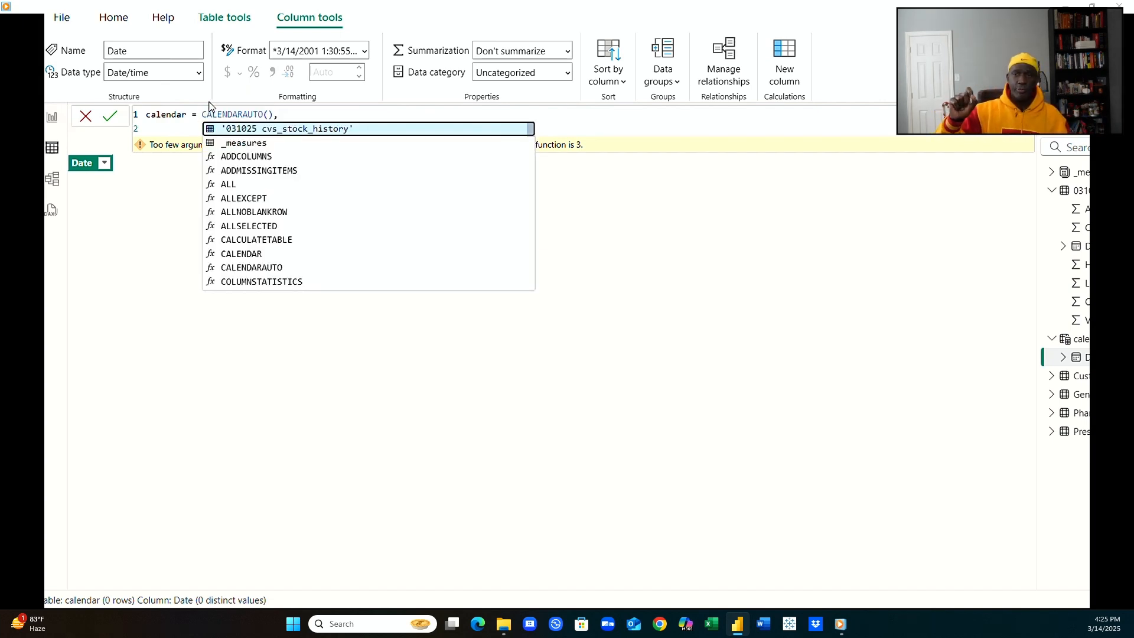
Remove the trailing comma after CALENDARAUTO() and commit the formula as calendar = CALENDARAUTO().
left_click(375, 119)
key("BackSpace")
key("BackSpace")
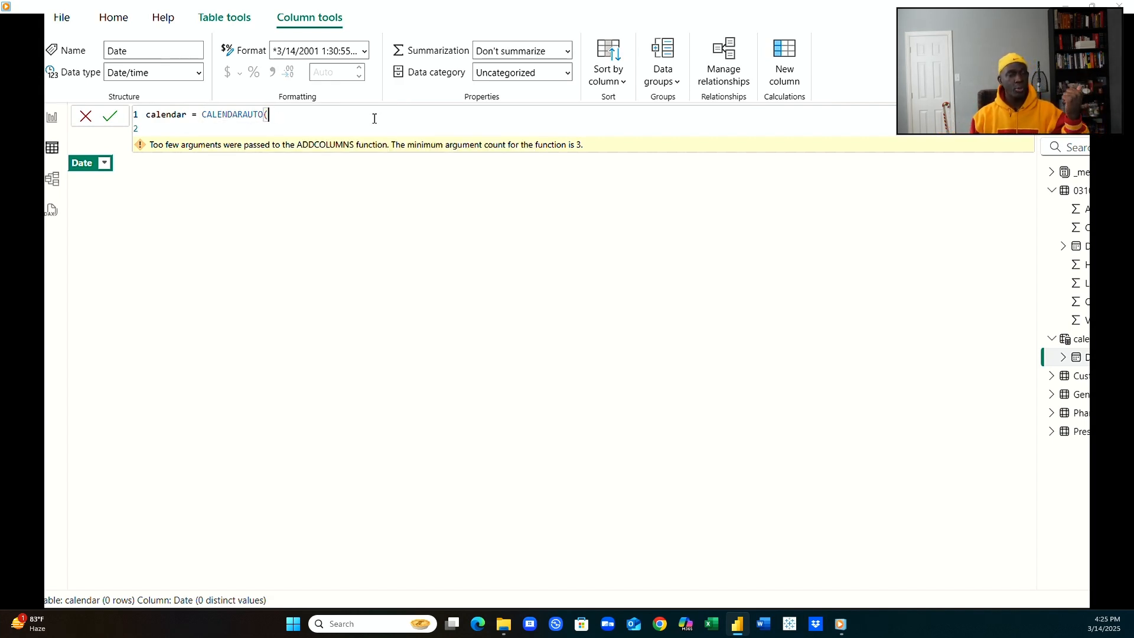
type(")")
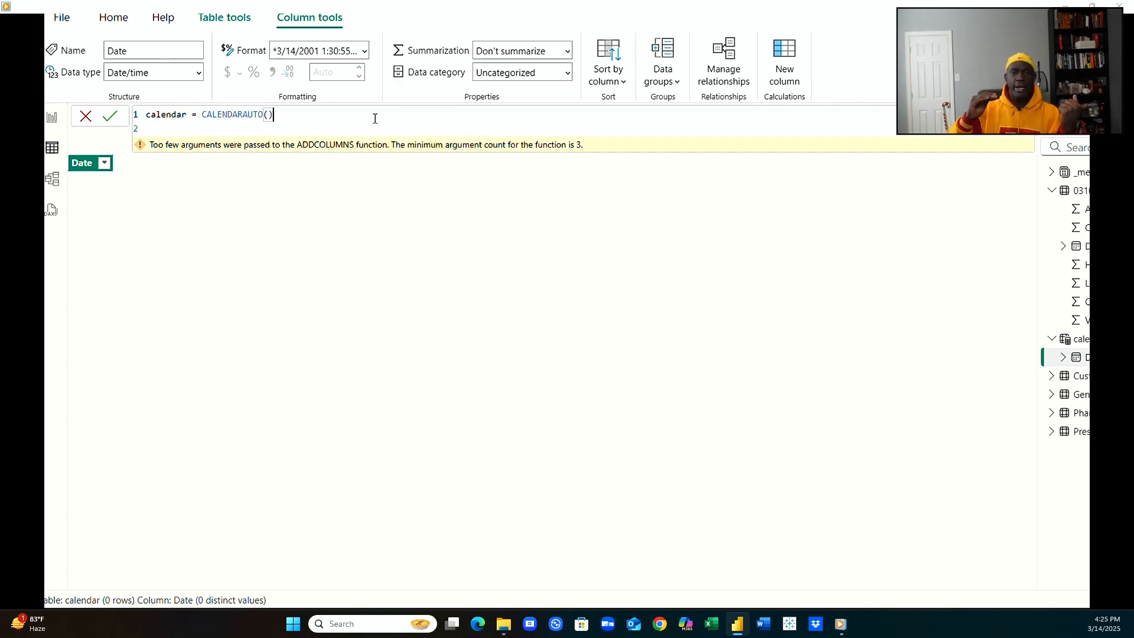
key("Return")
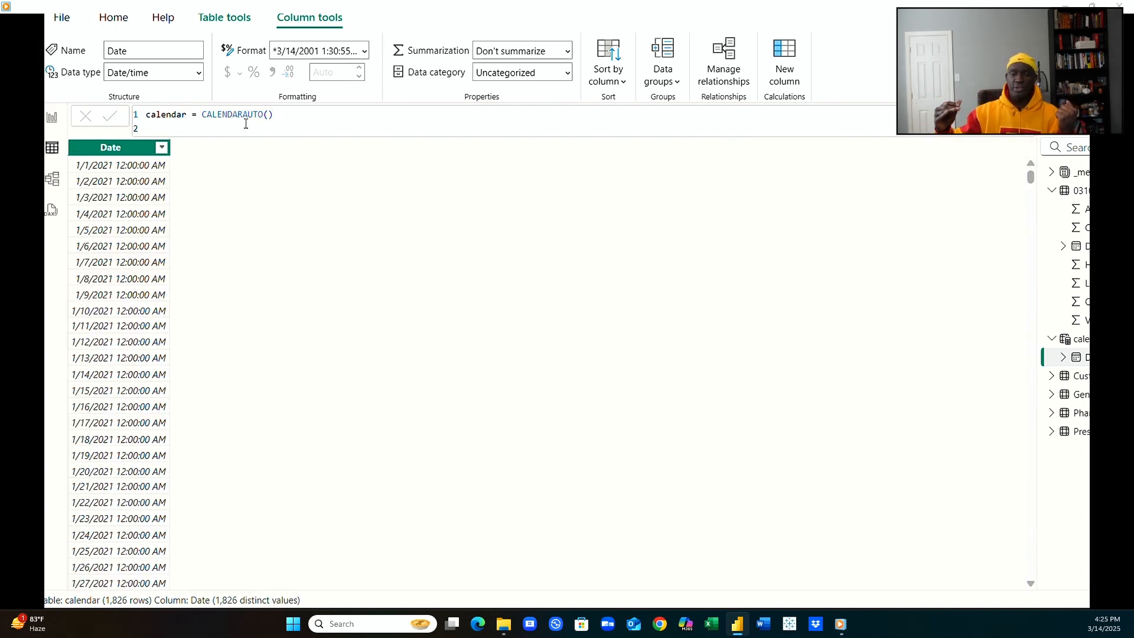
Wrap CALENDARAUTO() as the table argument of ADDCOLUMNS in the calendar formula, followed by a comma.
double_click(203, 114)
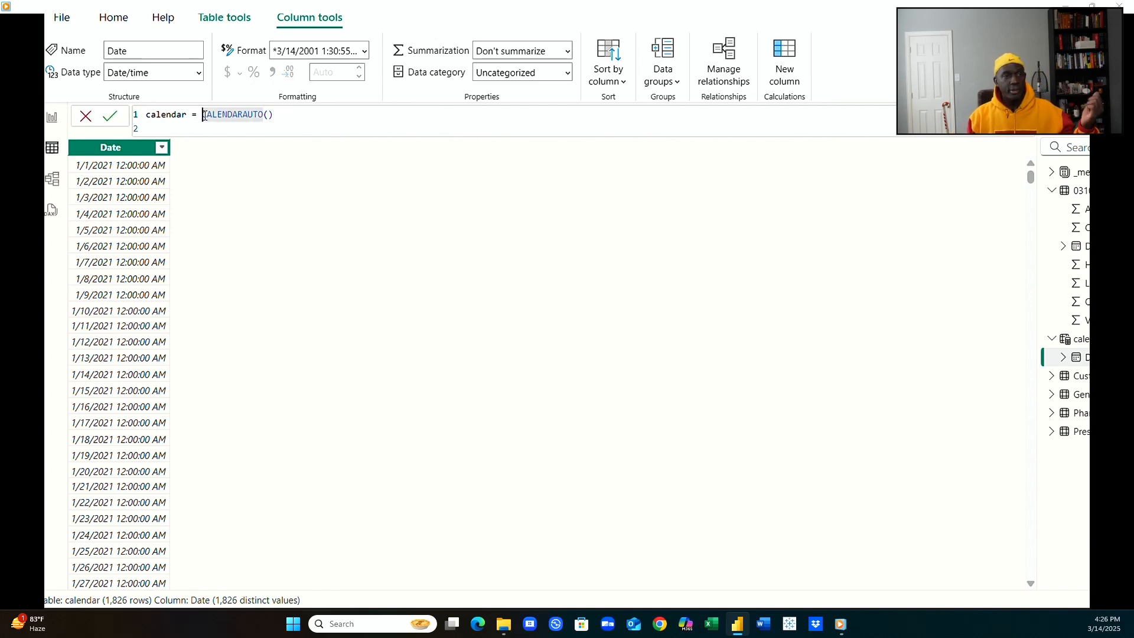
left_click(203, 114)
type("Add")
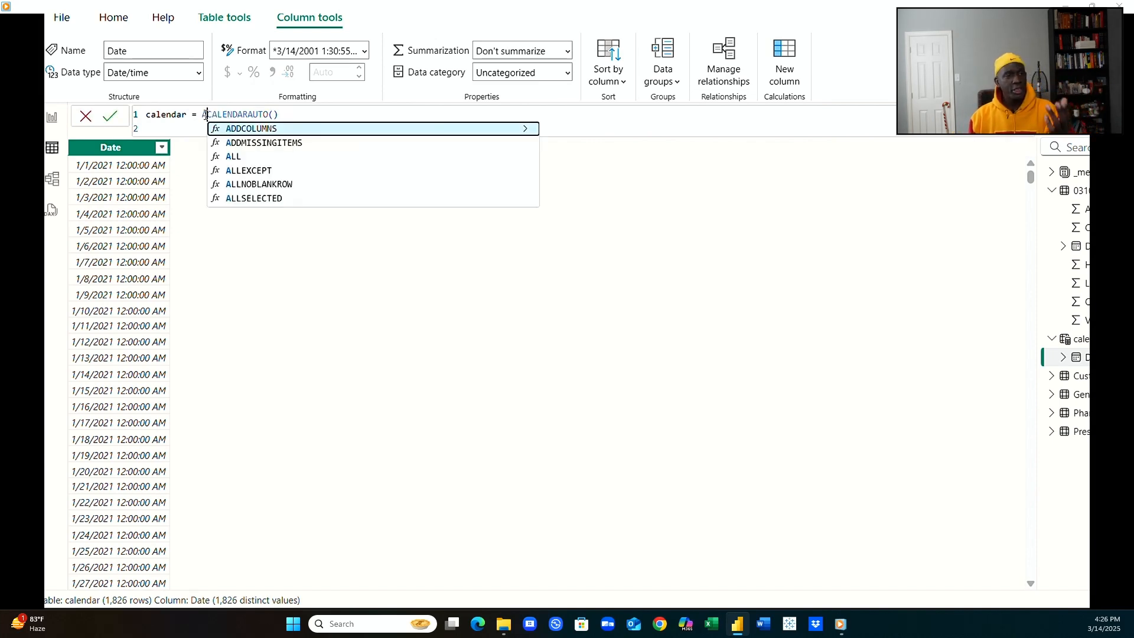
key("Tab")
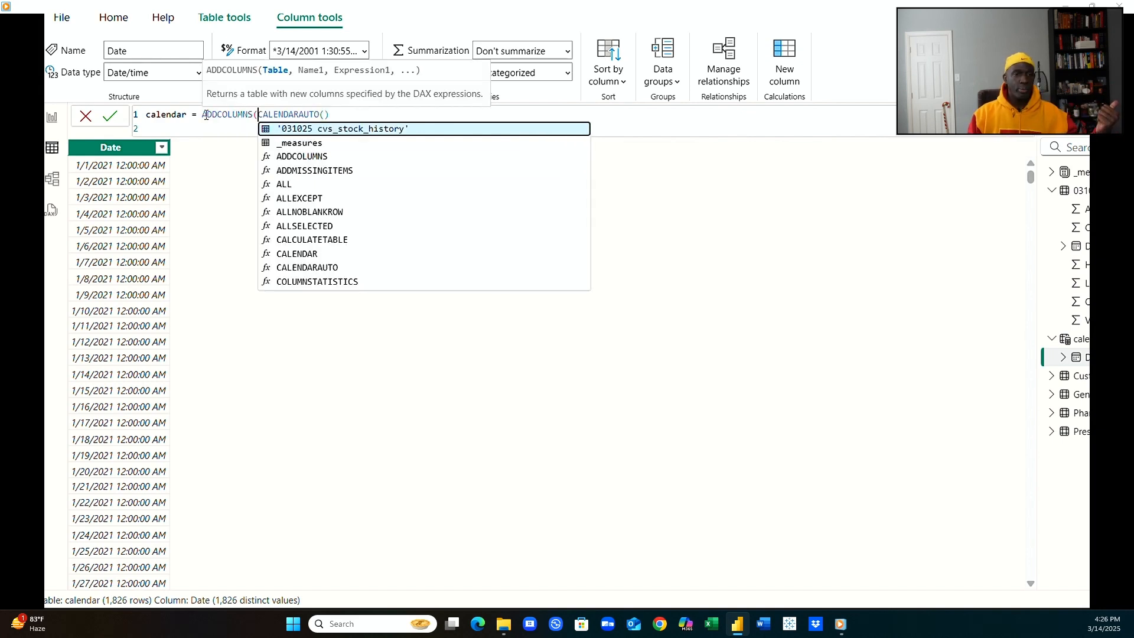
left_click(349, 114)
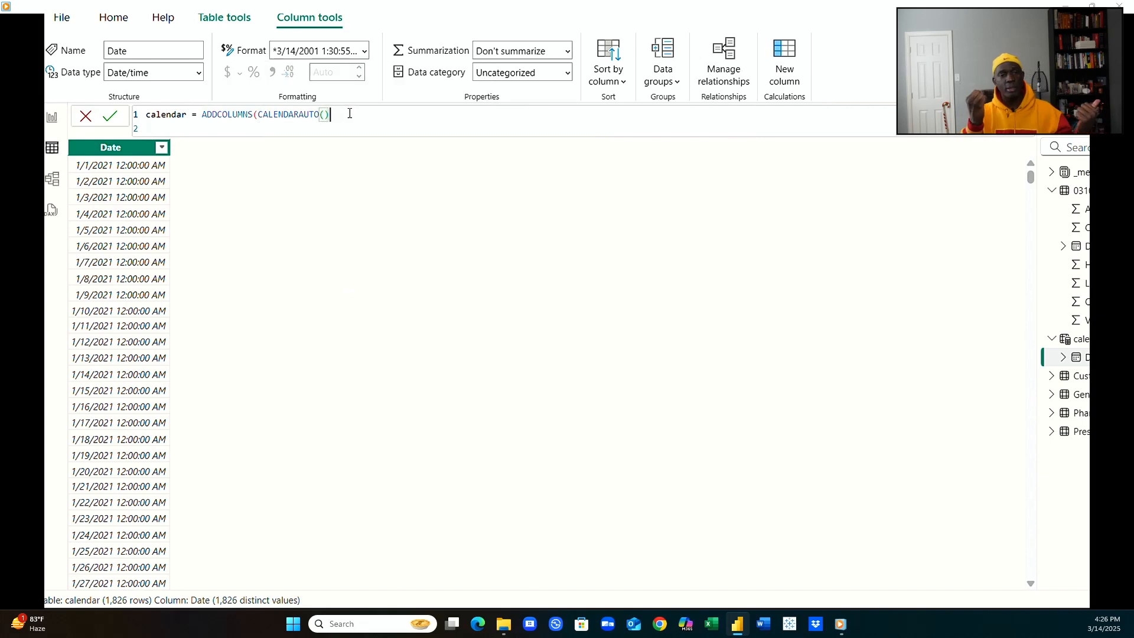
type(",")
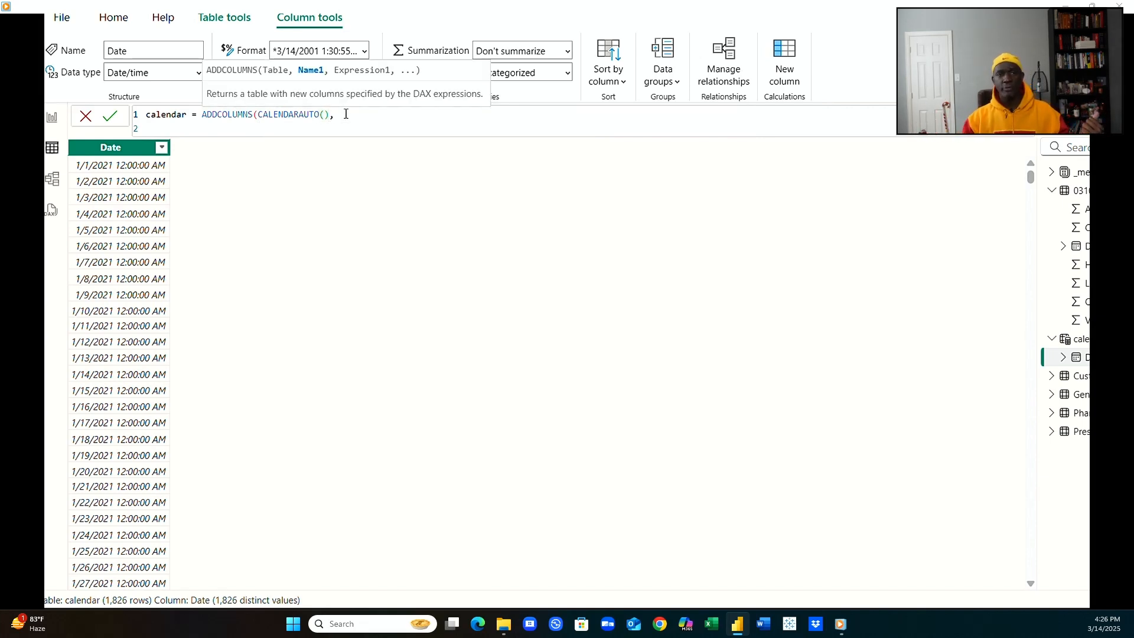
On the formula's second line, define a "Year" column as YEAR([Date]), close ADDCOLUMNS and commit the formula.
left_click(196, 124)
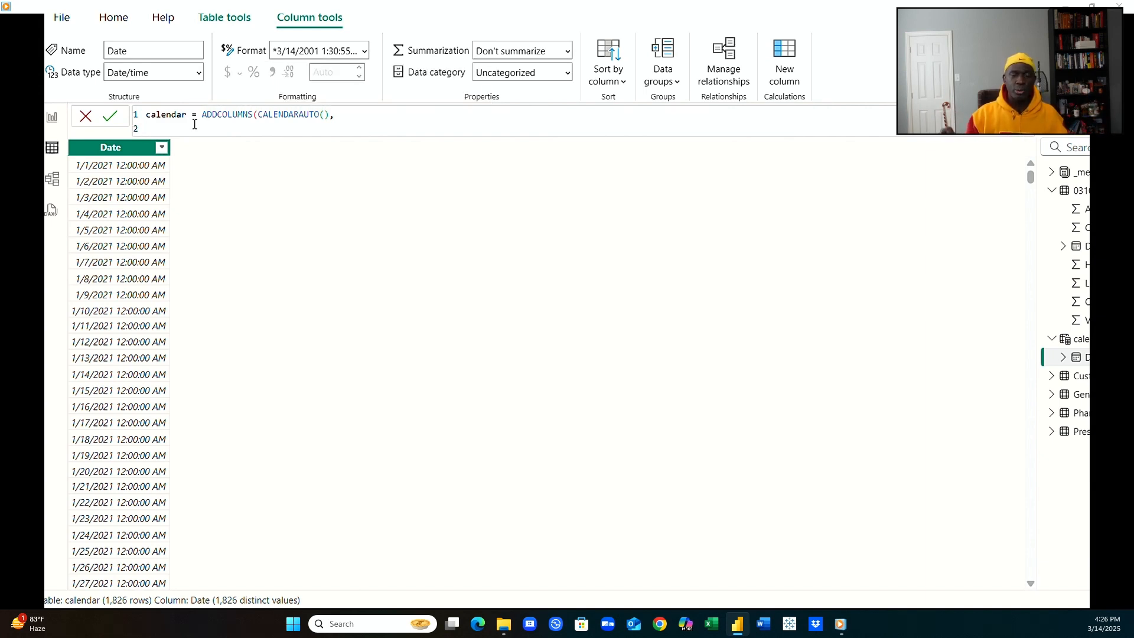
type("\"Y")
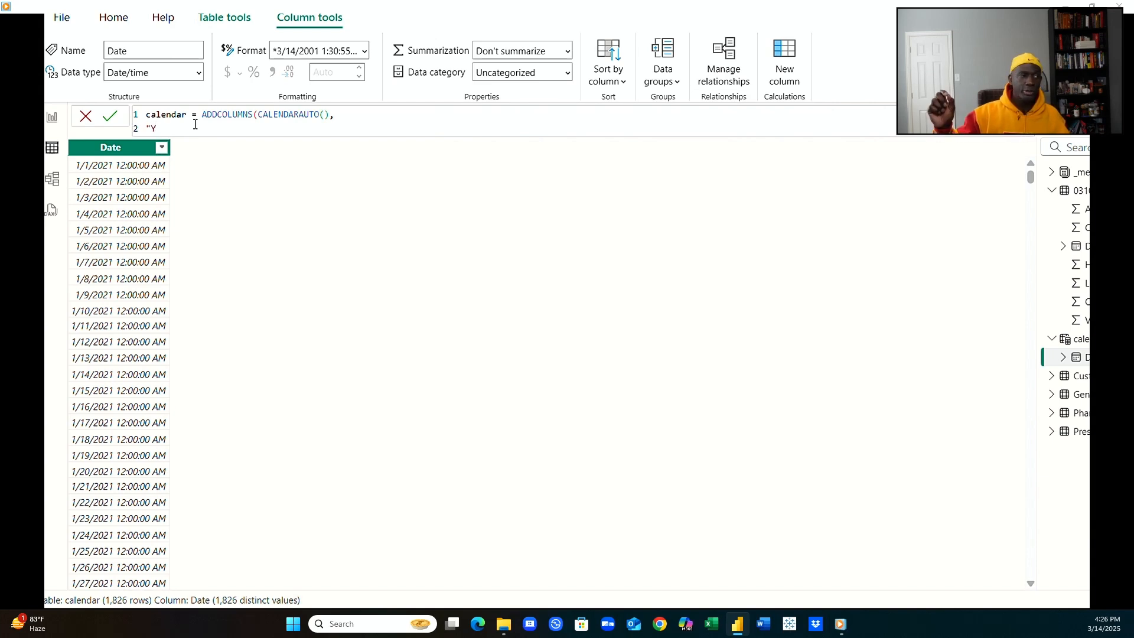
type("ear\"")
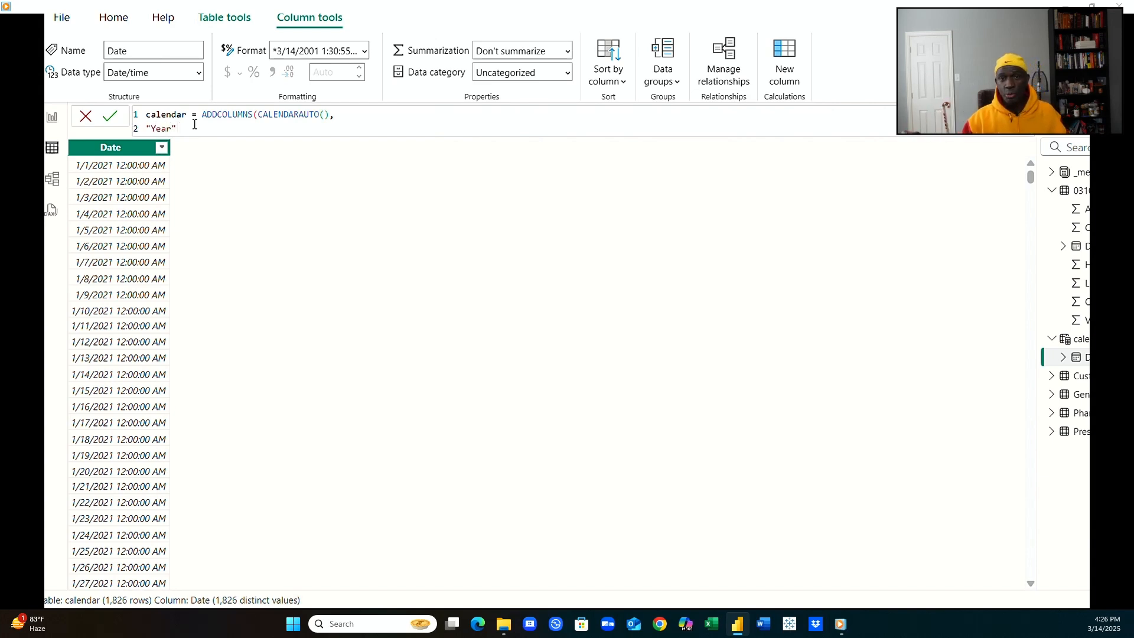
type(" ,")
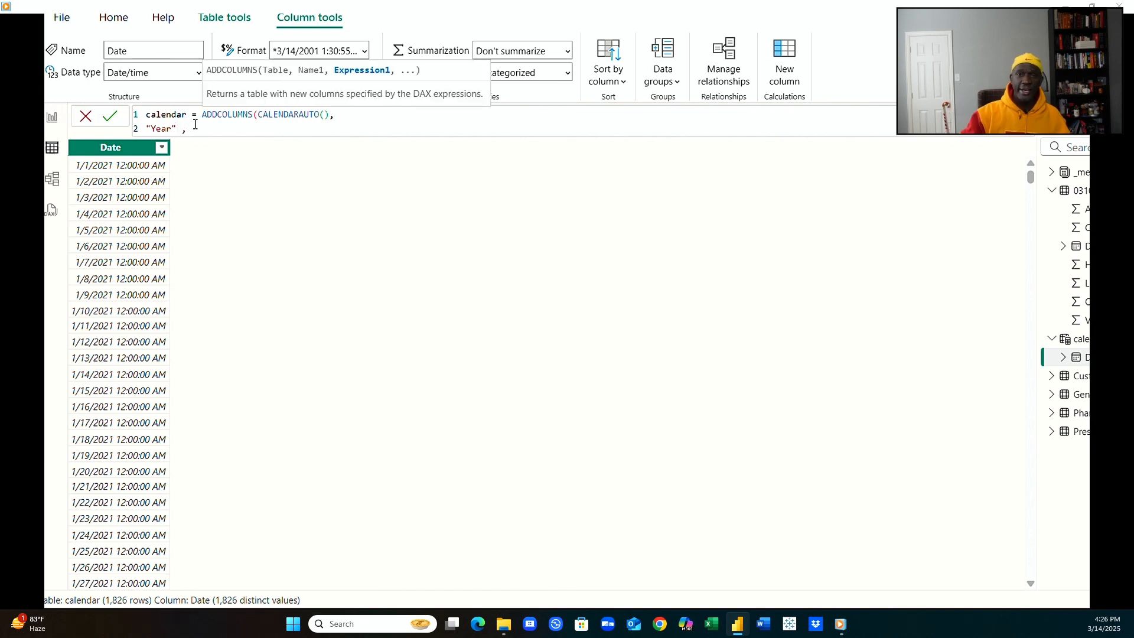
type(" Y")
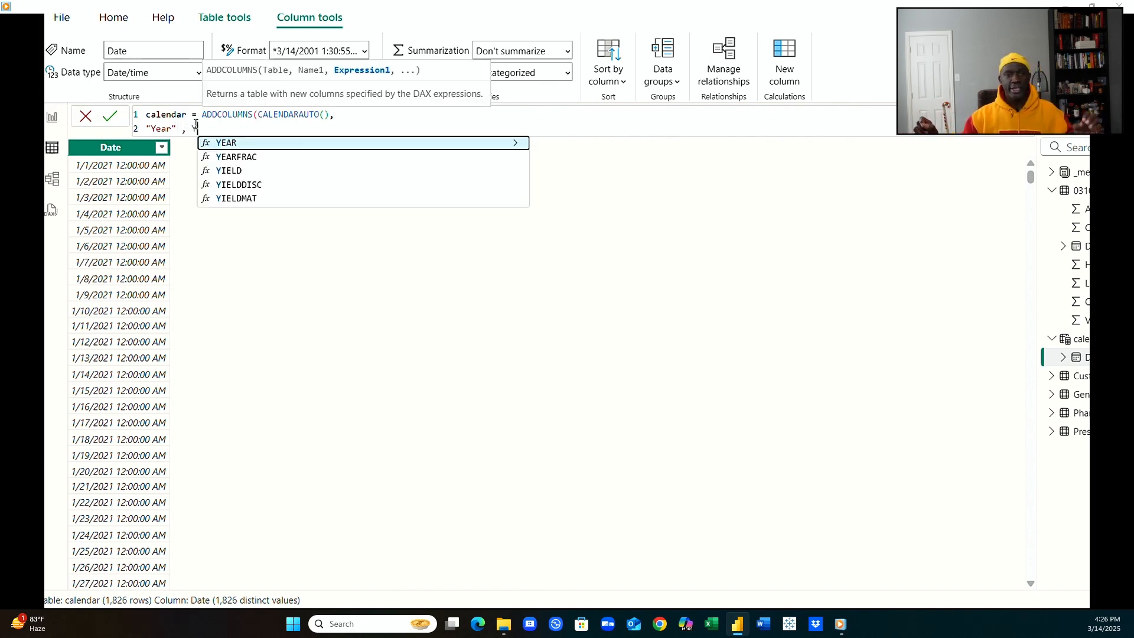
key("Tab")
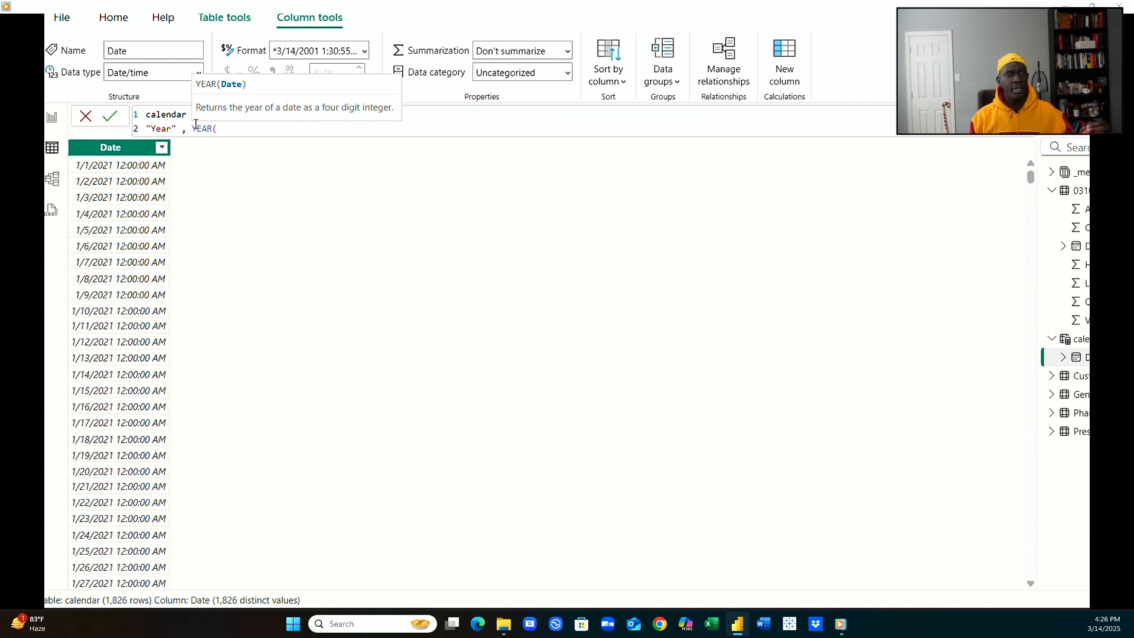
type("d")
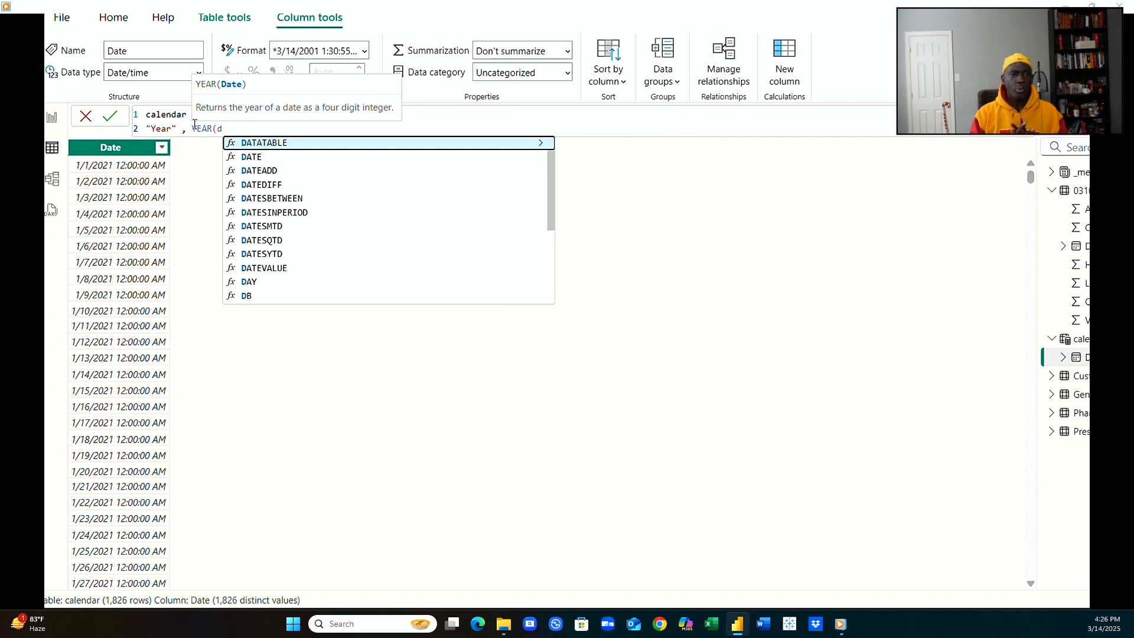
key("BackSpace")
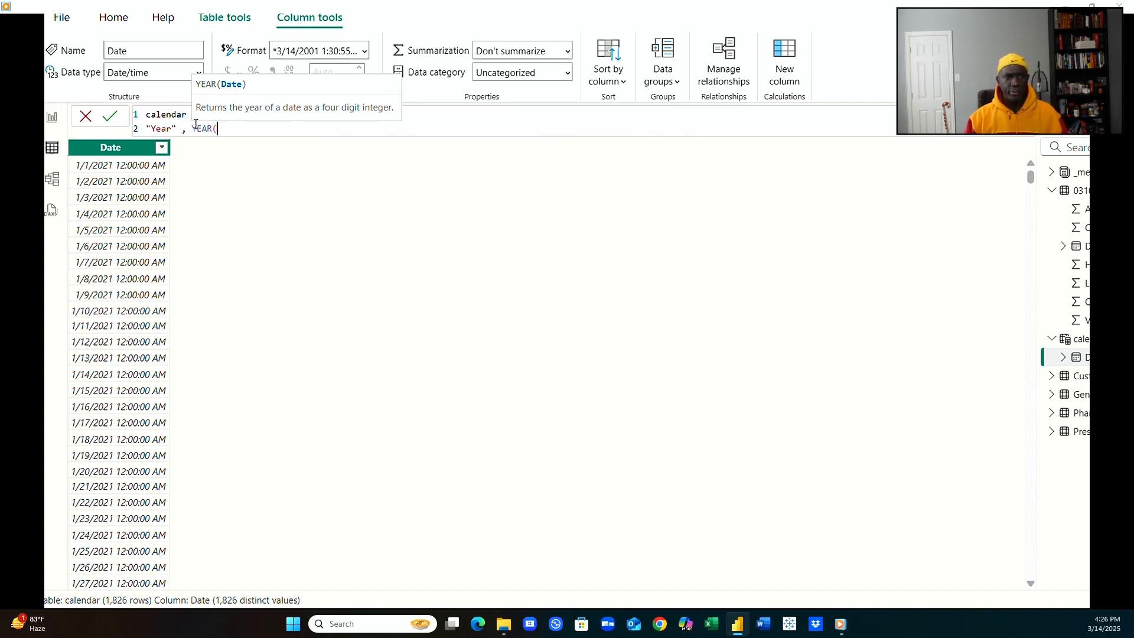
type("[")
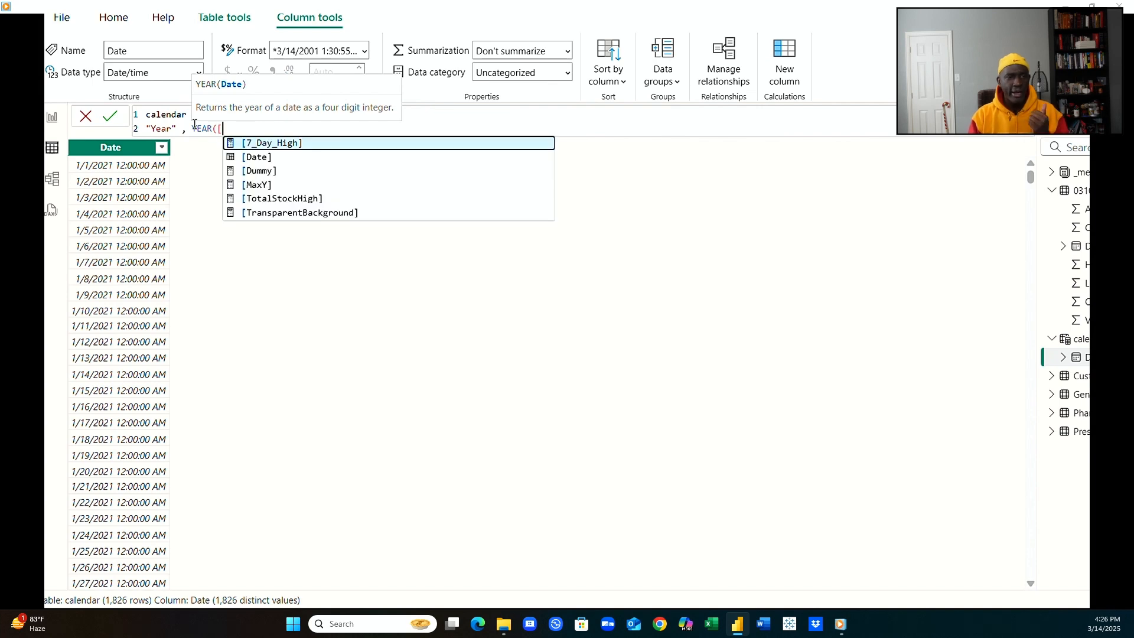
left_click(263, 157)
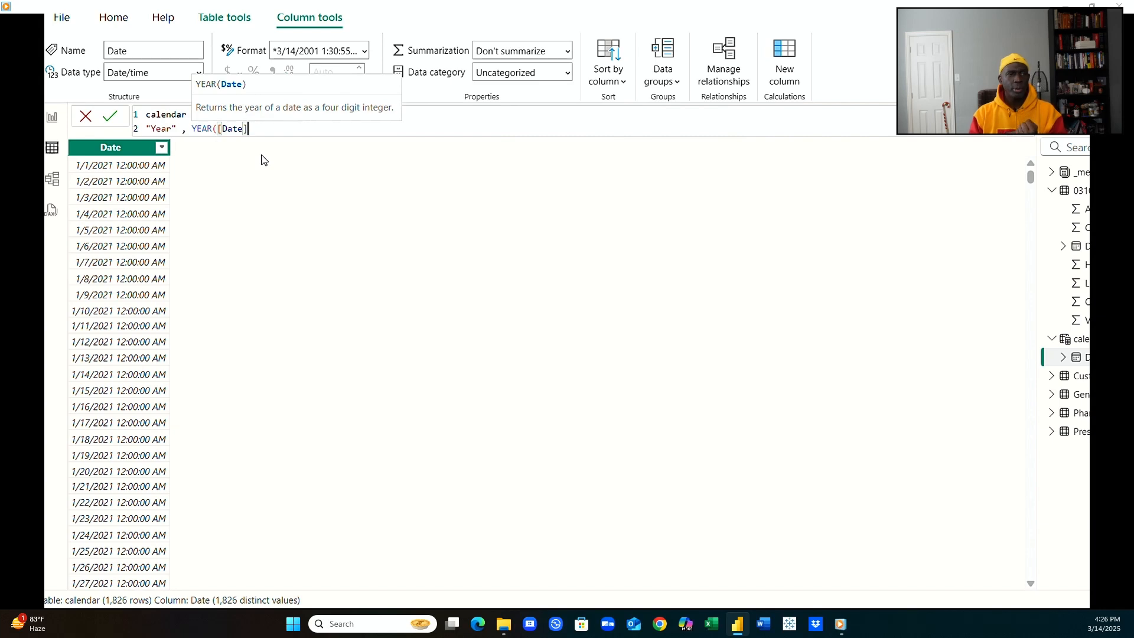
type(")")
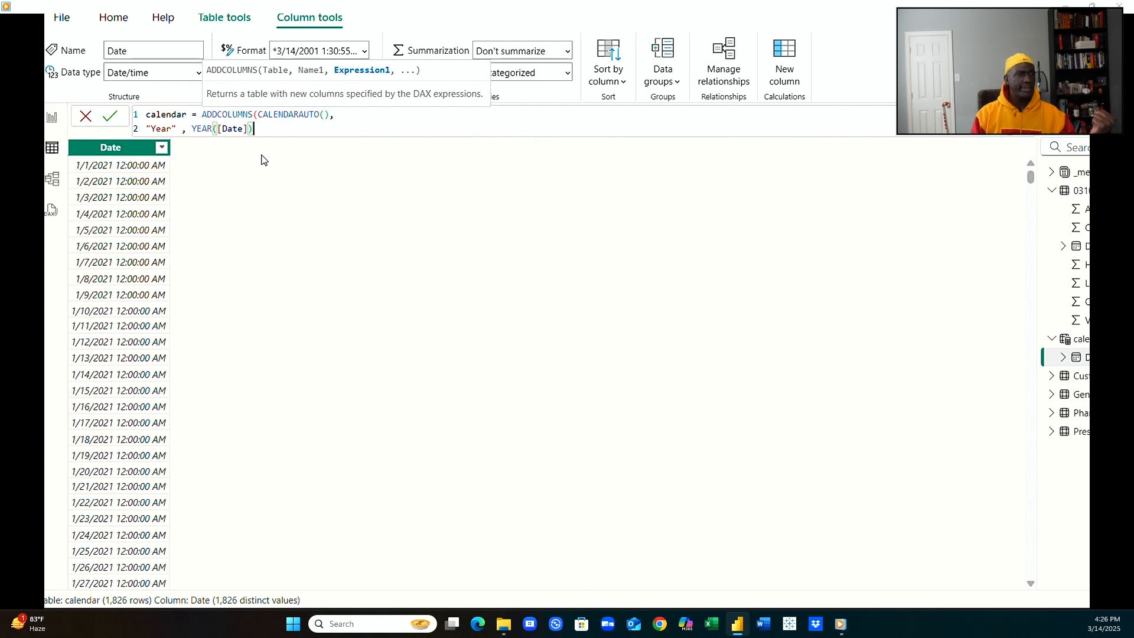
type(")")
key("Return")
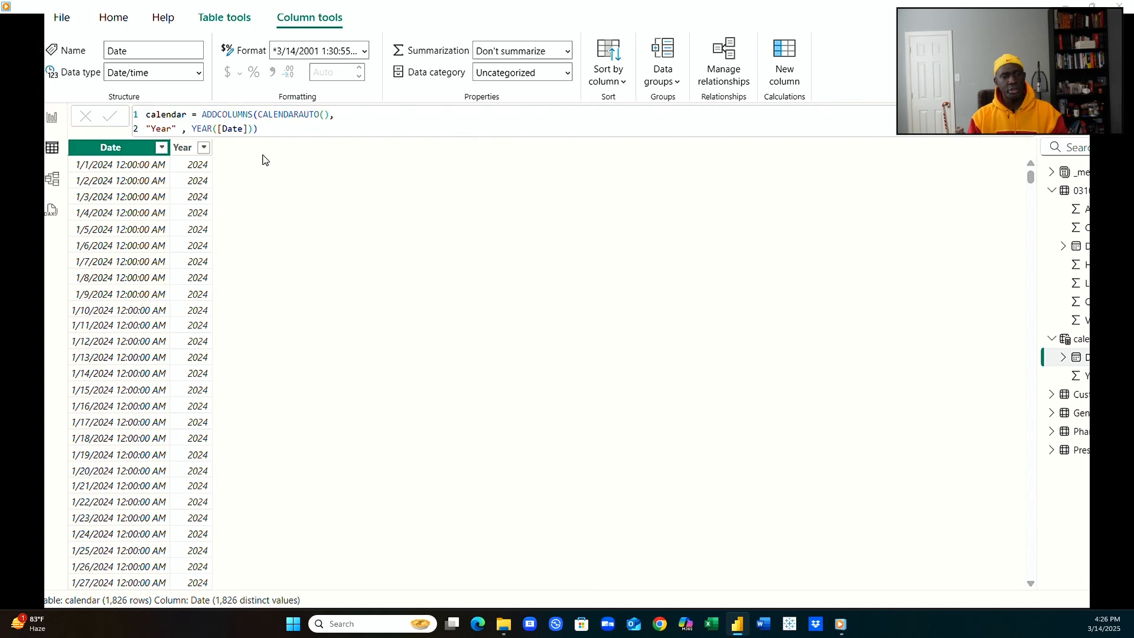
Insert six line breaks before the closing parenthesis of ADDCOLUMNS to make room for more columns.
left_click(253, 130)
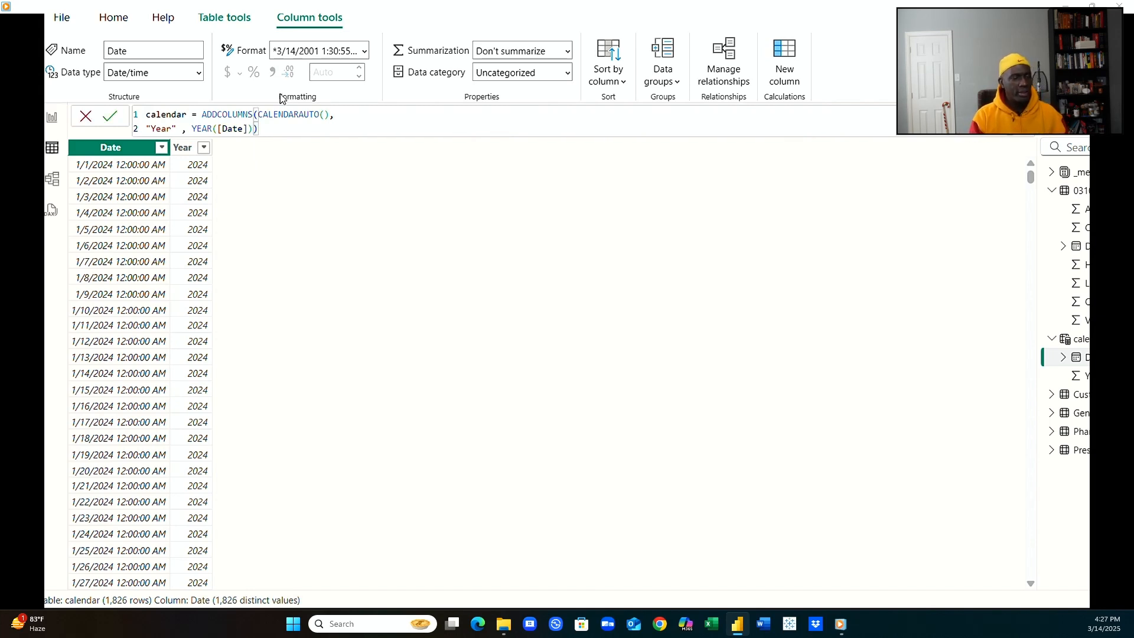
key("shift+Return")
key("shift+Return")
key("shift+Return")
key("shift+Return")
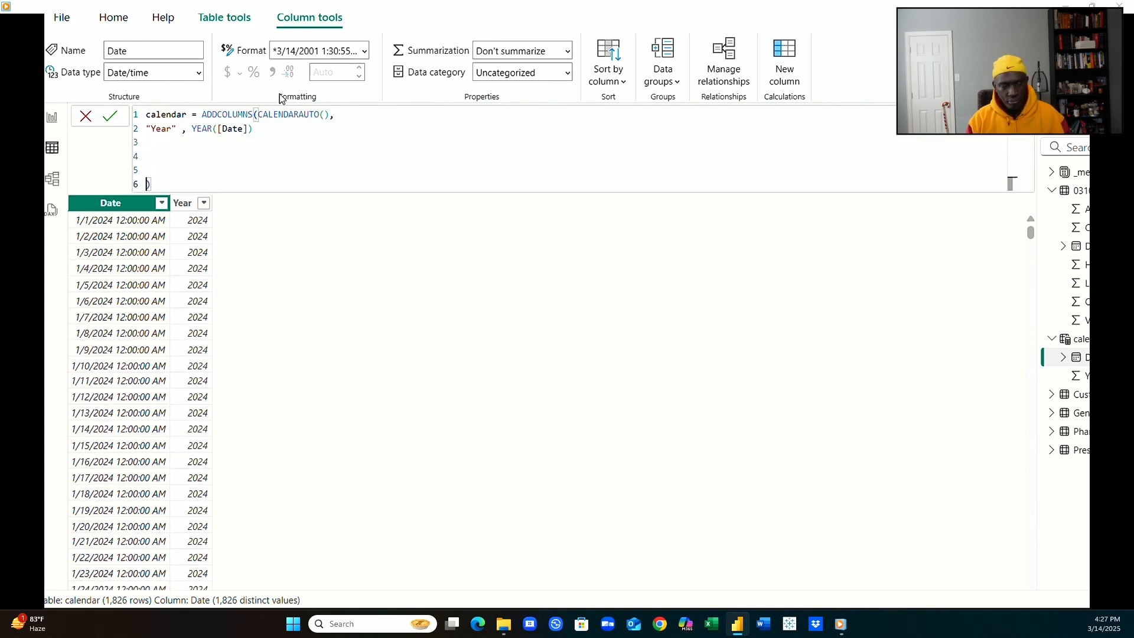
key("shift+Return")
key("shift+Return")
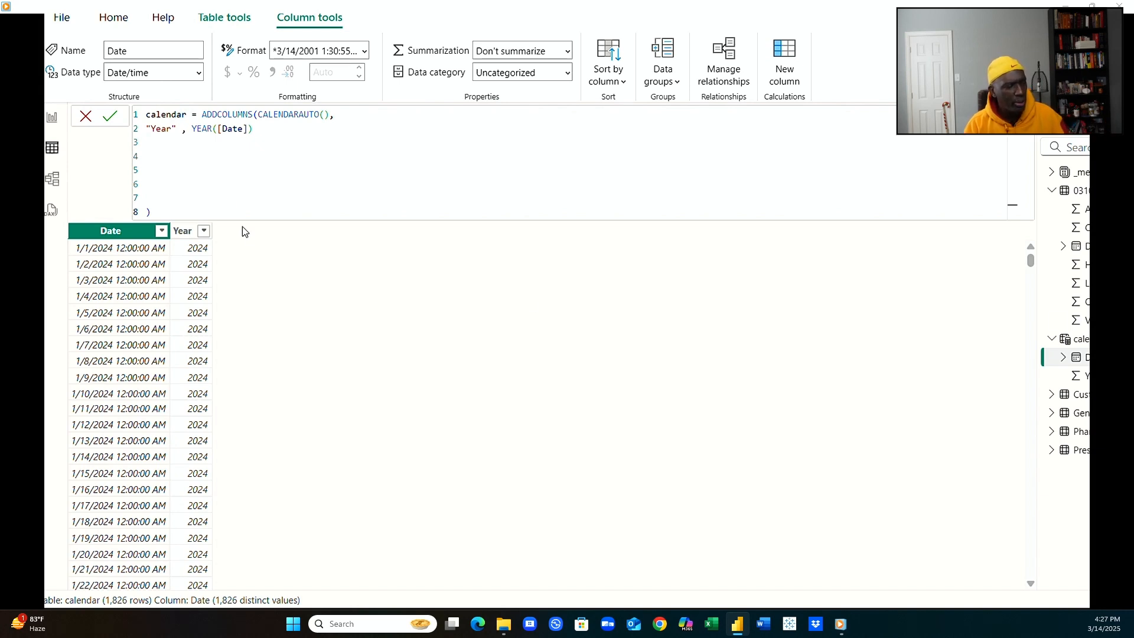
Duplicate the "Year" , YEAR([Date]) definition onto line 3, adding a comma after the original on line 2.
left_click_drag(254, 129, 147, 125)
key("ctrl+c")
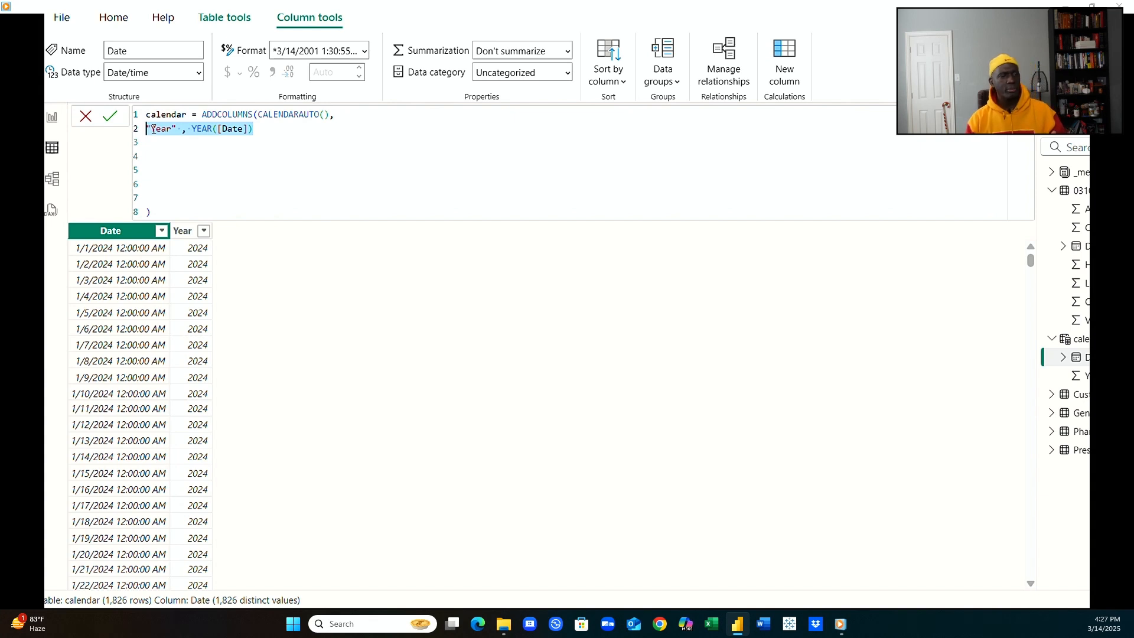
left_click(264, 131)
type(",")
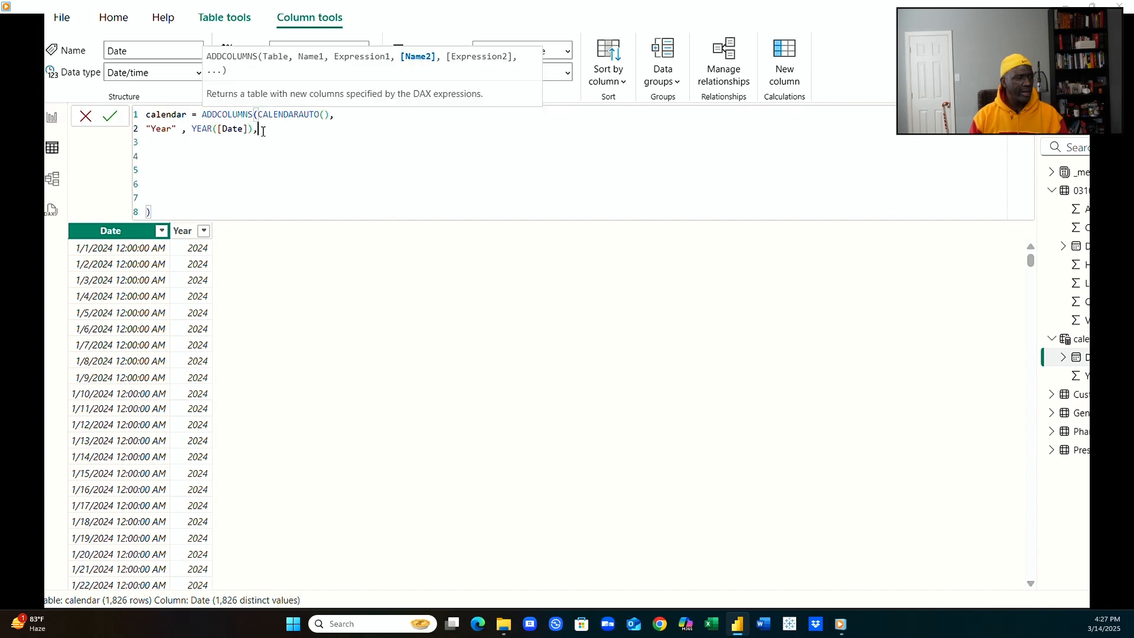
left_click(188, 142)
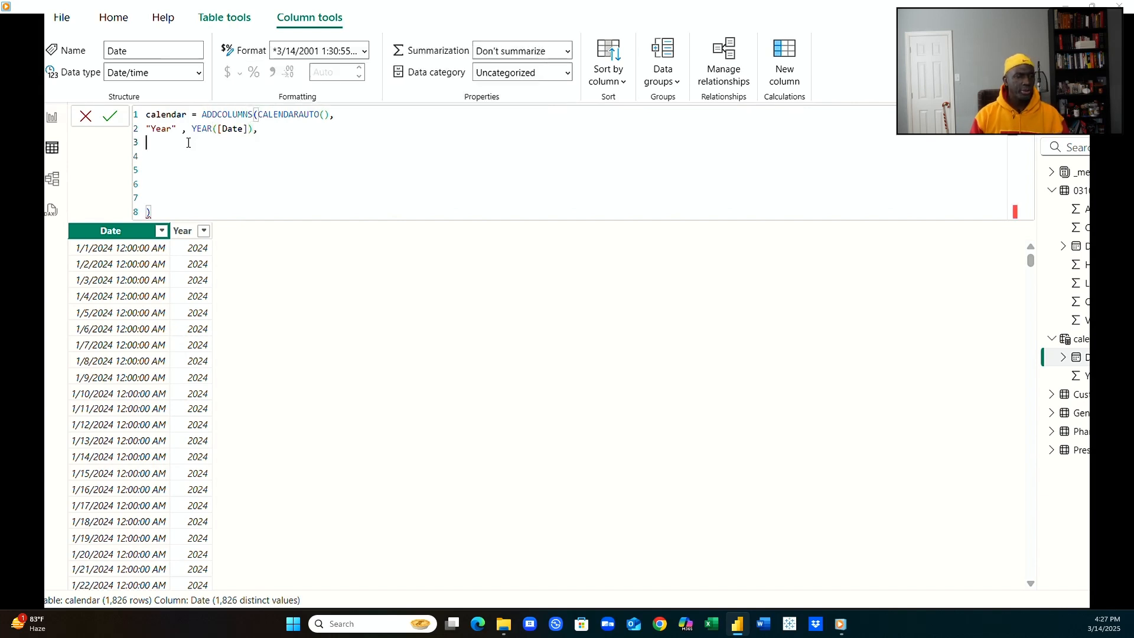
key("ctrl+v")
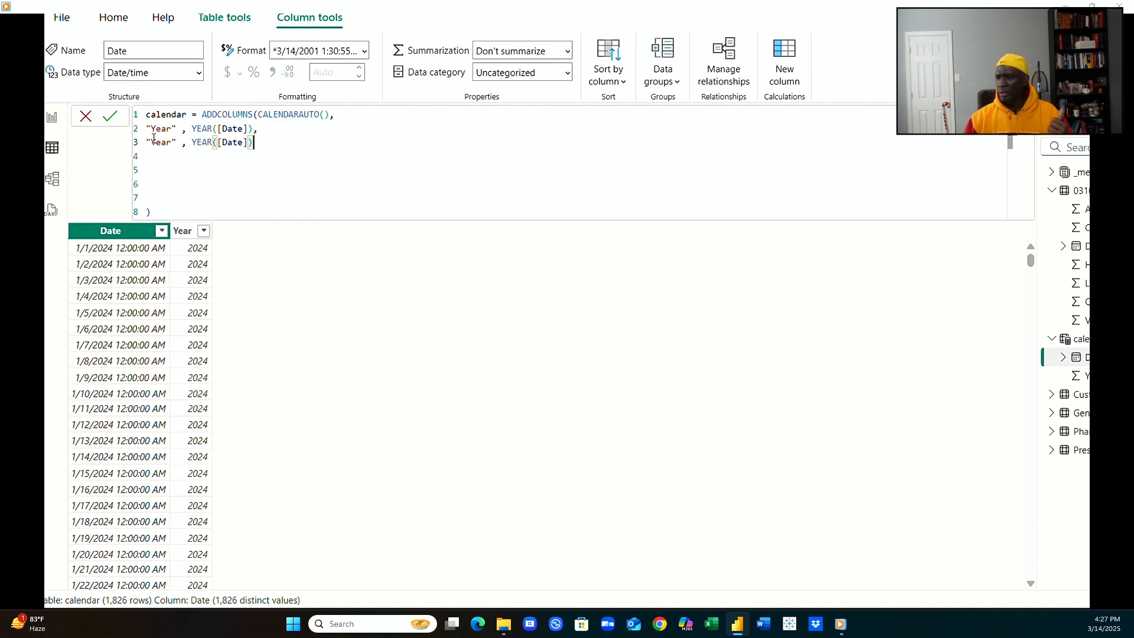
Change the duplicated definition on line 3 to "Month" , MONTH([Date]) and commit the calendar formula.
left_click(161, 143)
double_click(161, 142)
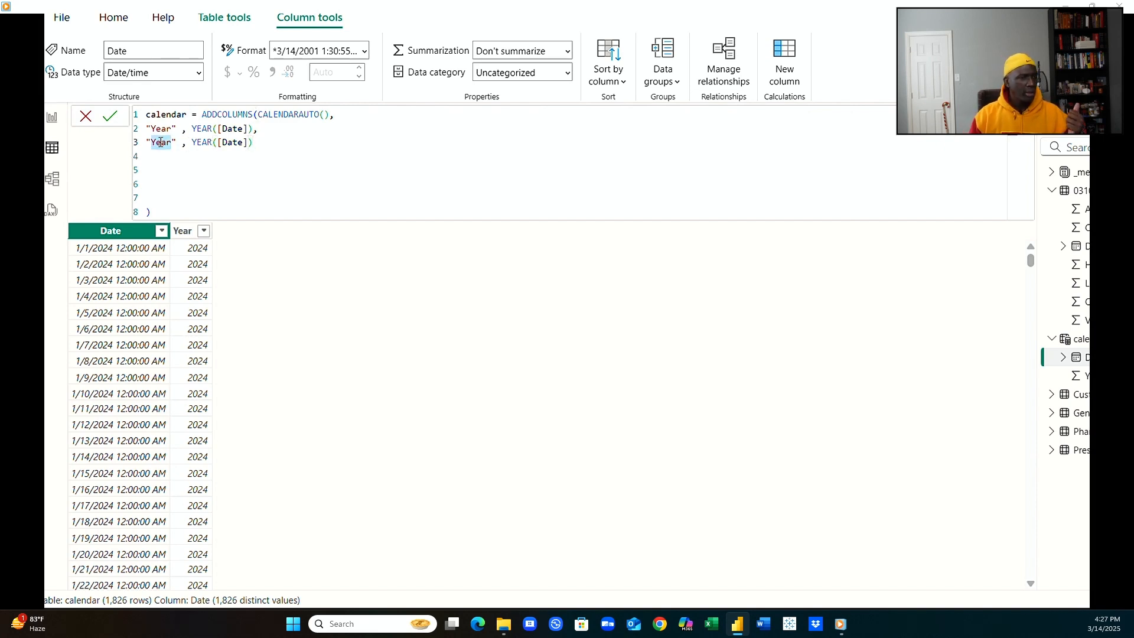
type("Month")
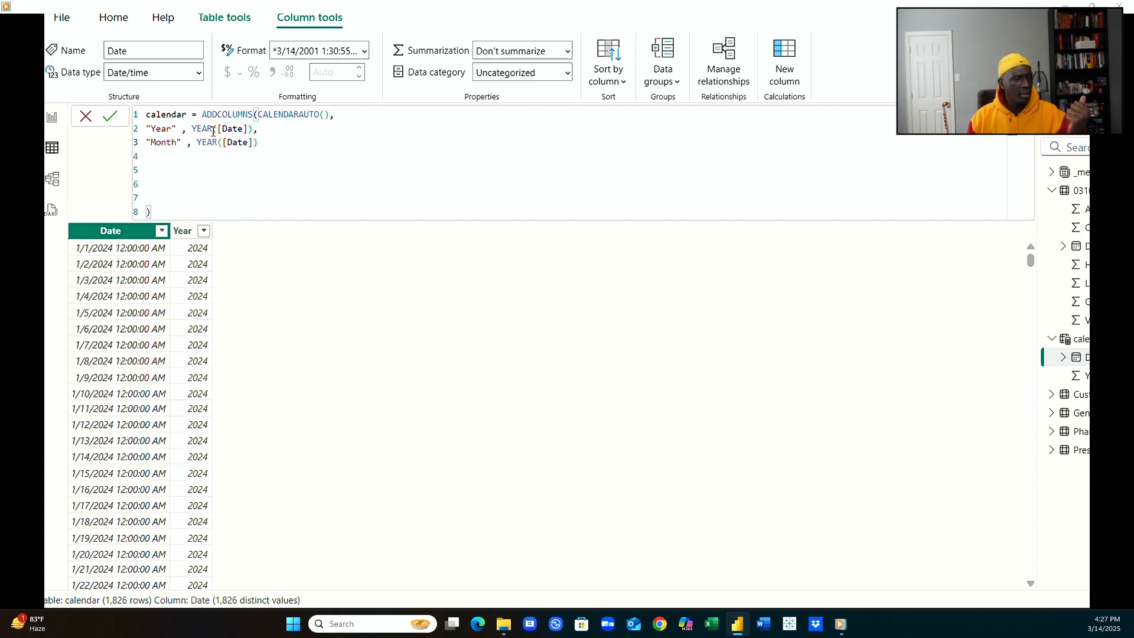
left_click_drag(218, 142, 197, 142)
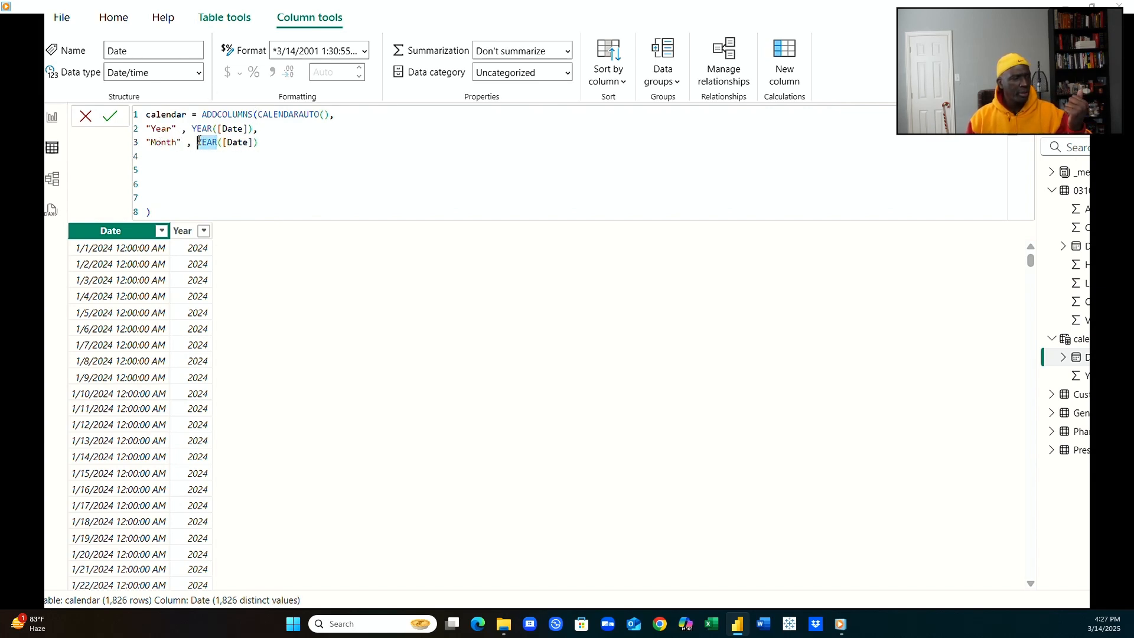
type("Month")
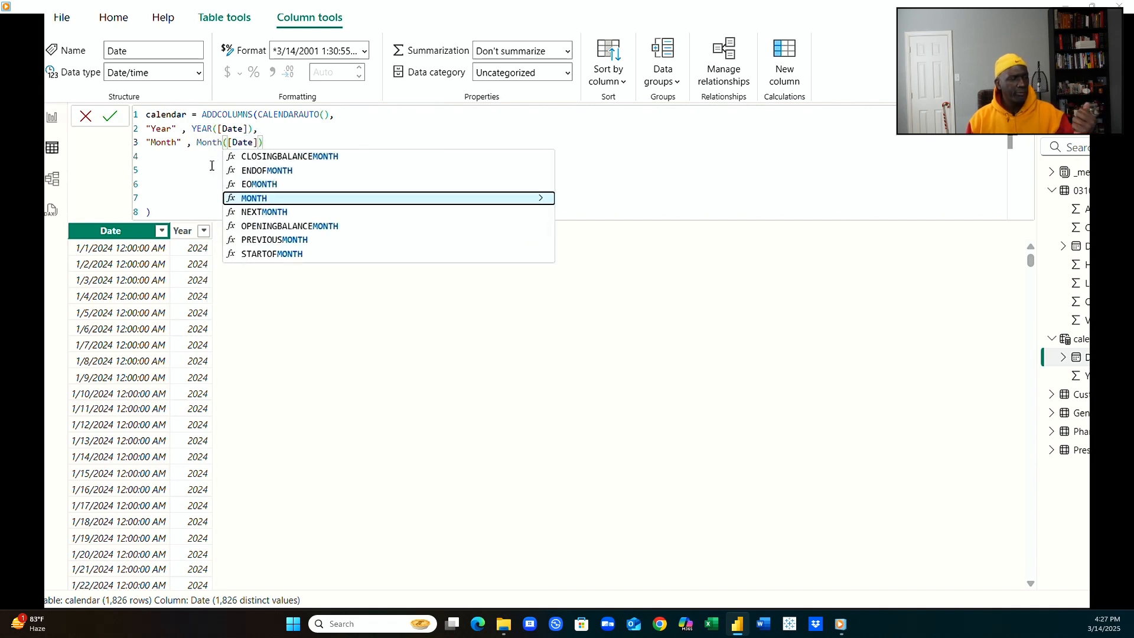
key("Tab")
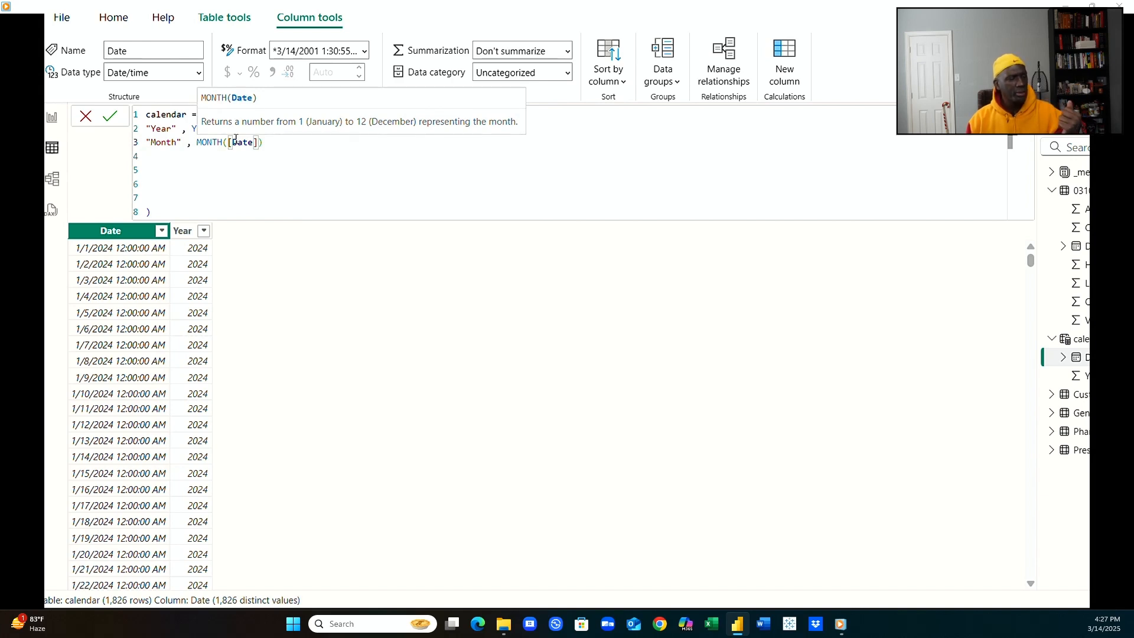
left_click(259, 175)
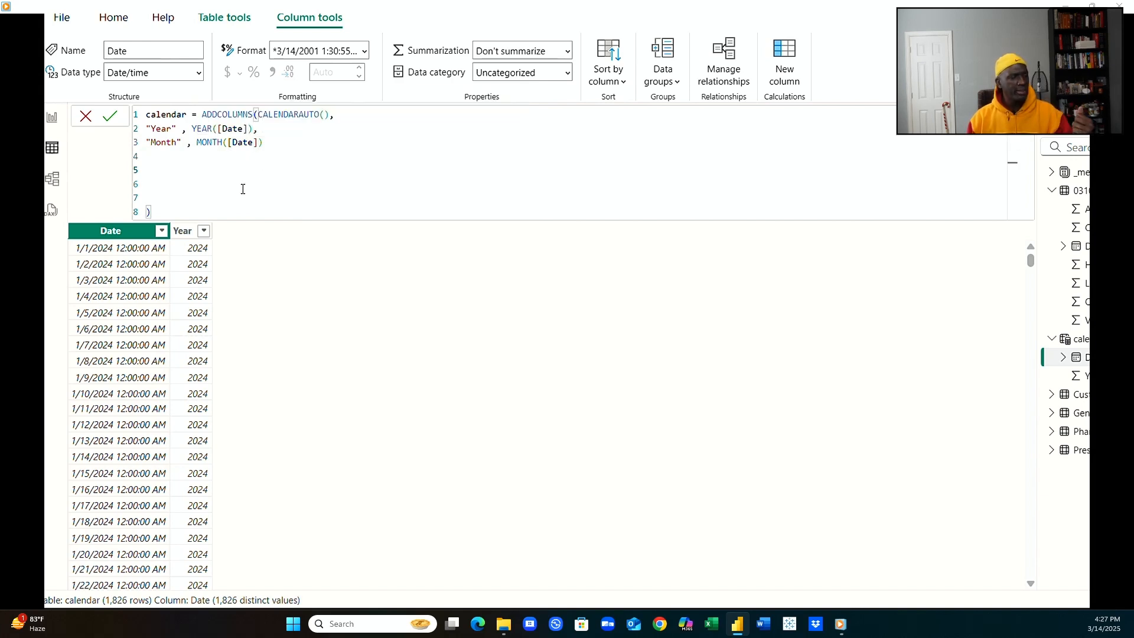
left_click(218, 213)
key("Return")
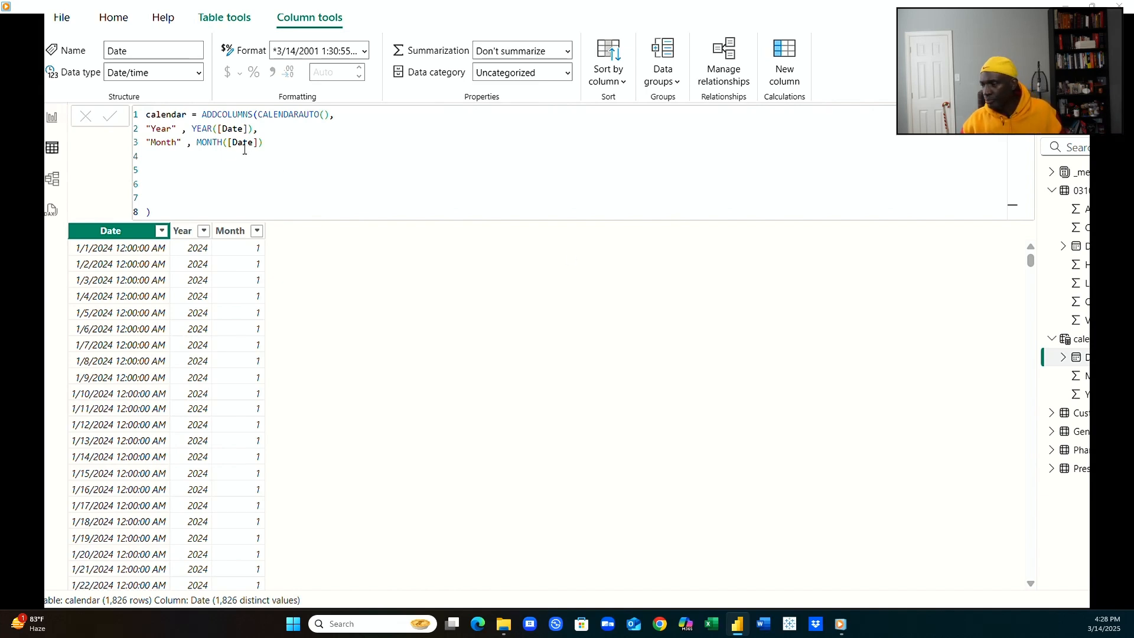
Duplicate the "Month" , MONTH([Date]) definition onto line 4, adding a comma after the original on line 3.
left_click_drag(277, 143, 148, 149)
key("ctrl+c")
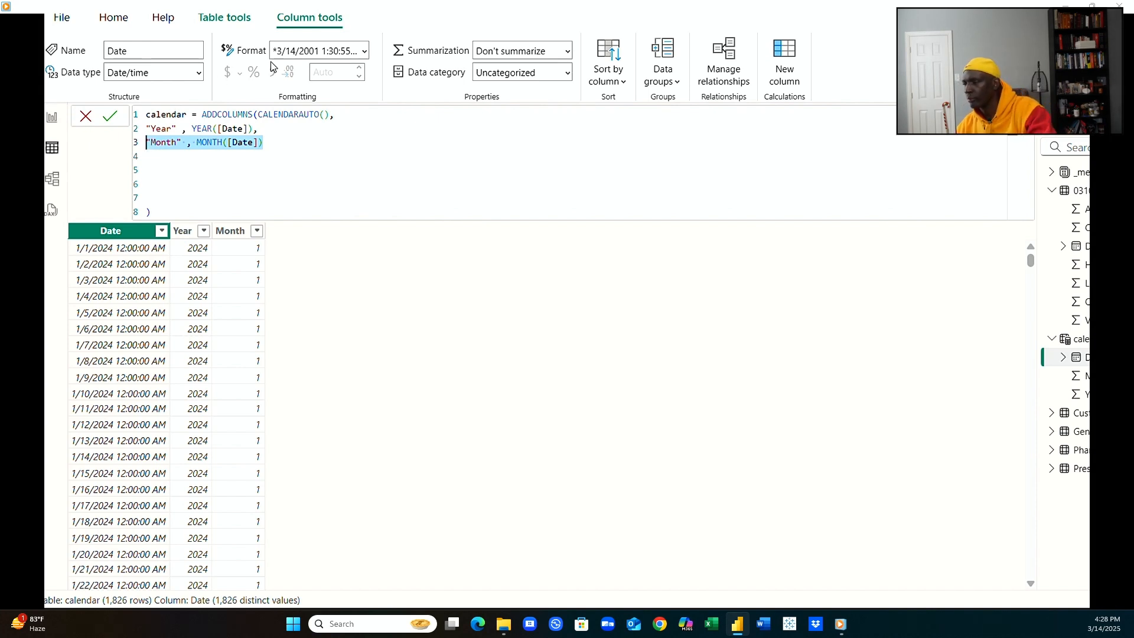
left_click(287, 144)
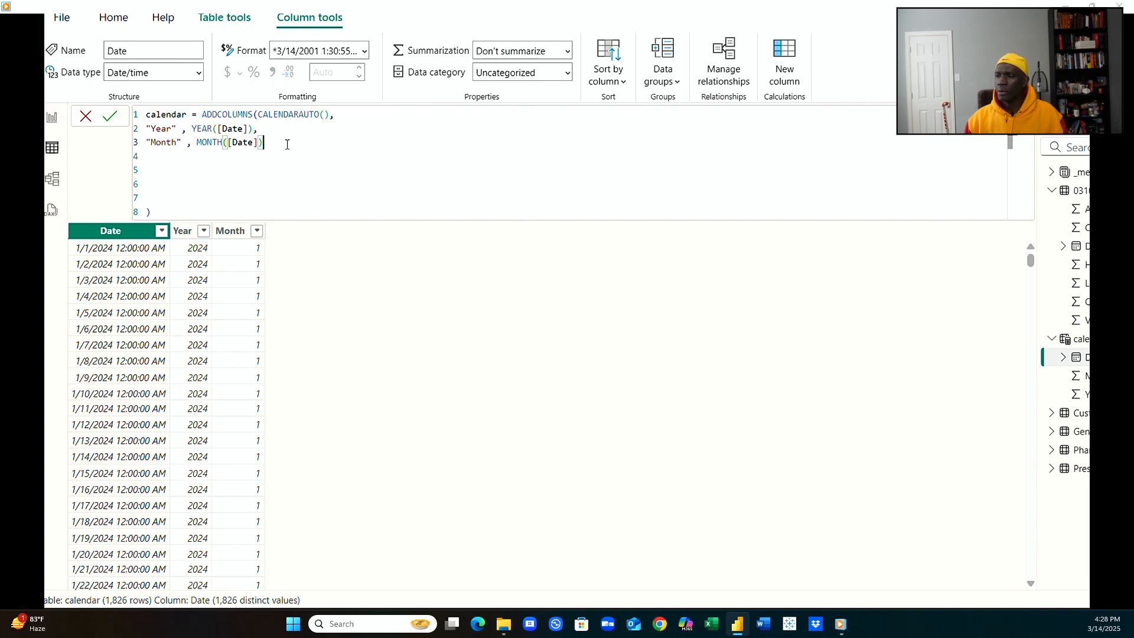
type(",")
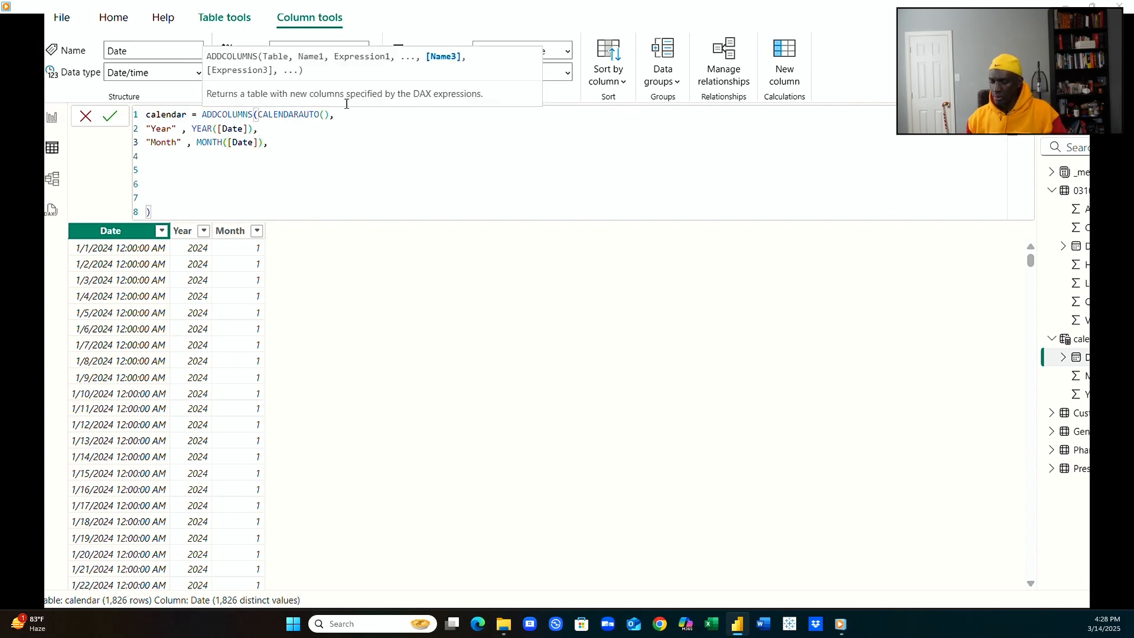
left_click(196, 165)
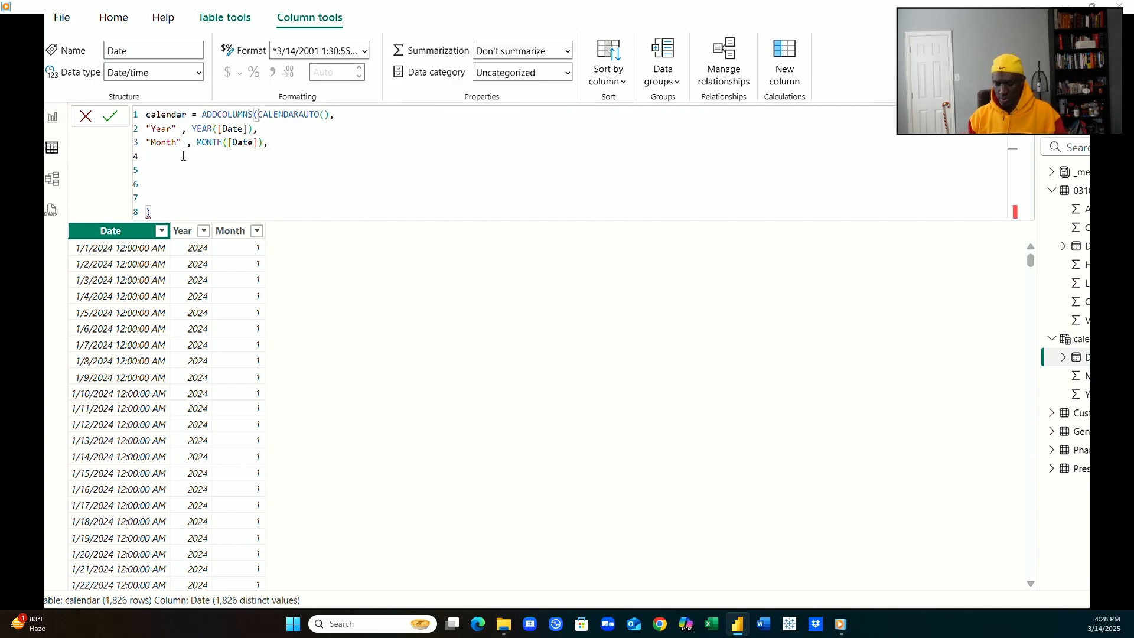
left_click(183, 155)
key("ctrl+v")
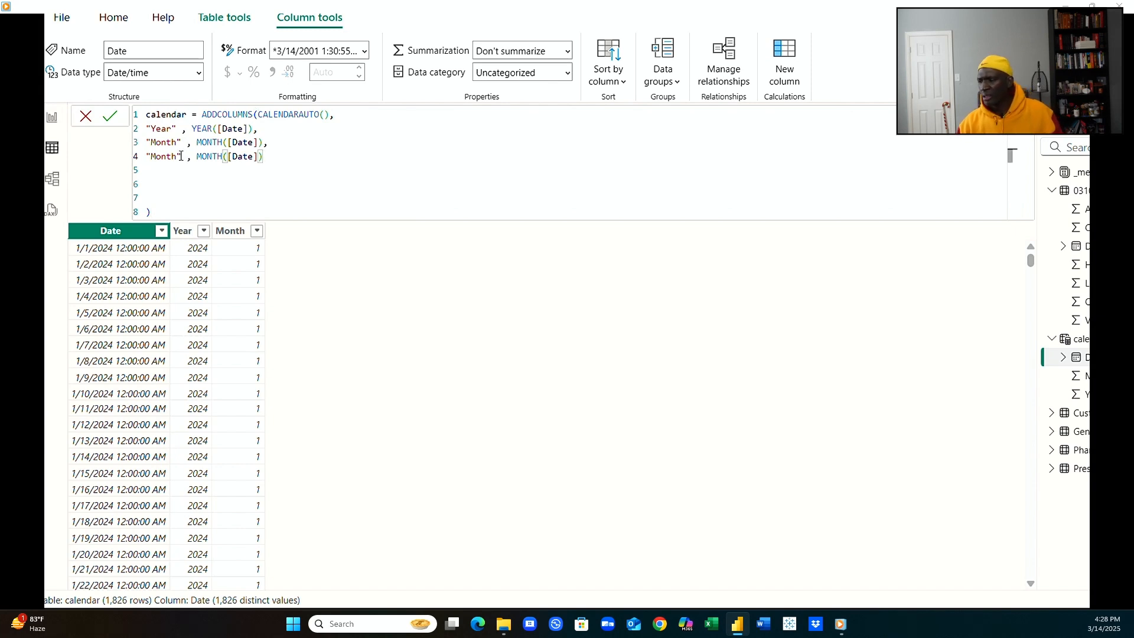
Replace the MONTH function on line 4 with FORMAT, keeping [Date] as its argument.
left_click(223, 157)
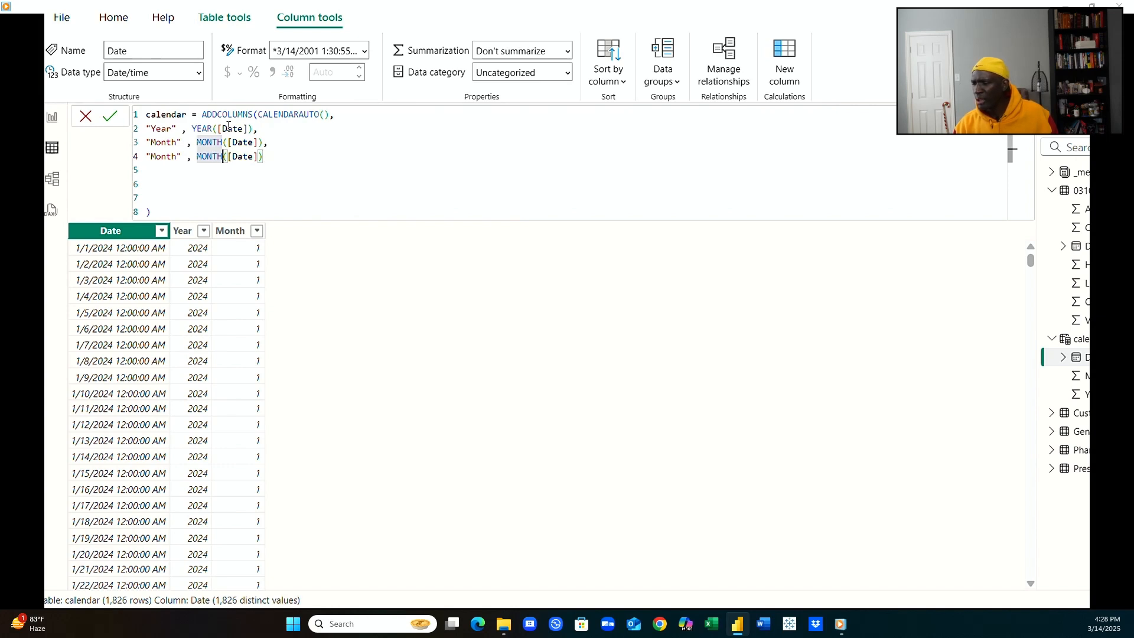
key("BackSpace")
key("BackSpace")
key("BackSpace")
key("BackSpace")
key("BackSpace")
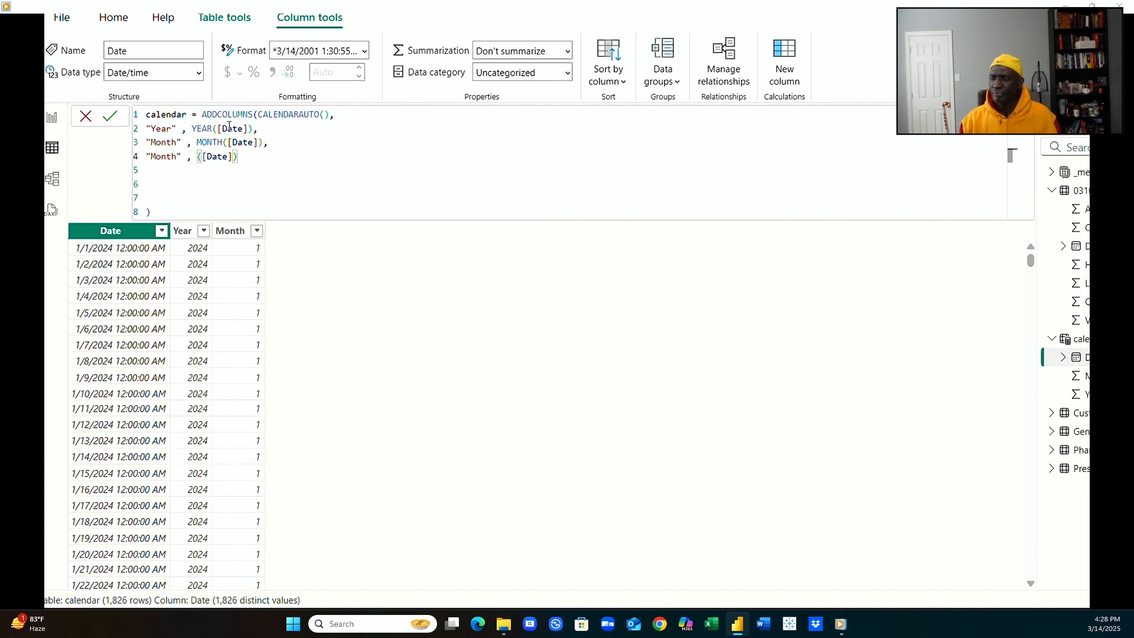
type("FORMAT")
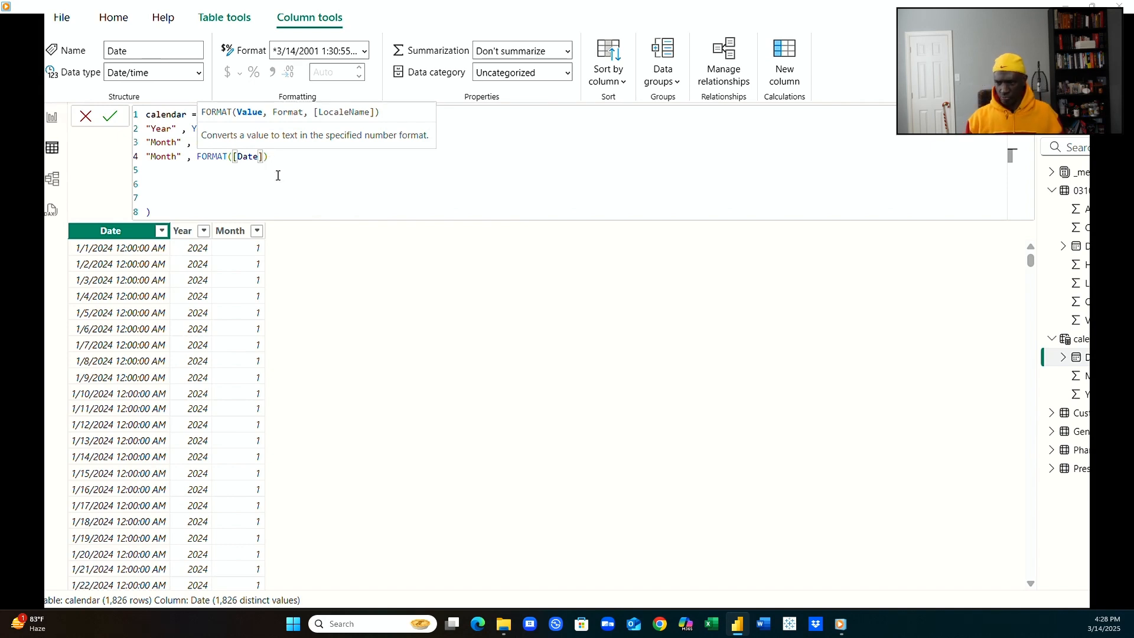
Add "mmmm" as the format argument after [Date] in the FORMAT function and commit the formula.
key("Right")
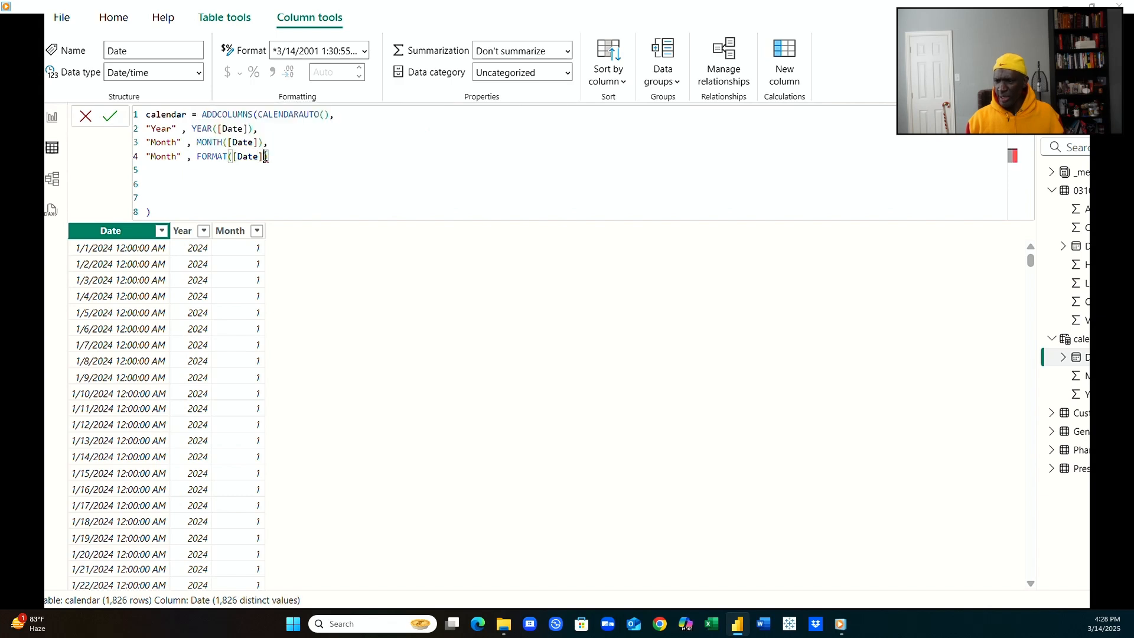
type(",")
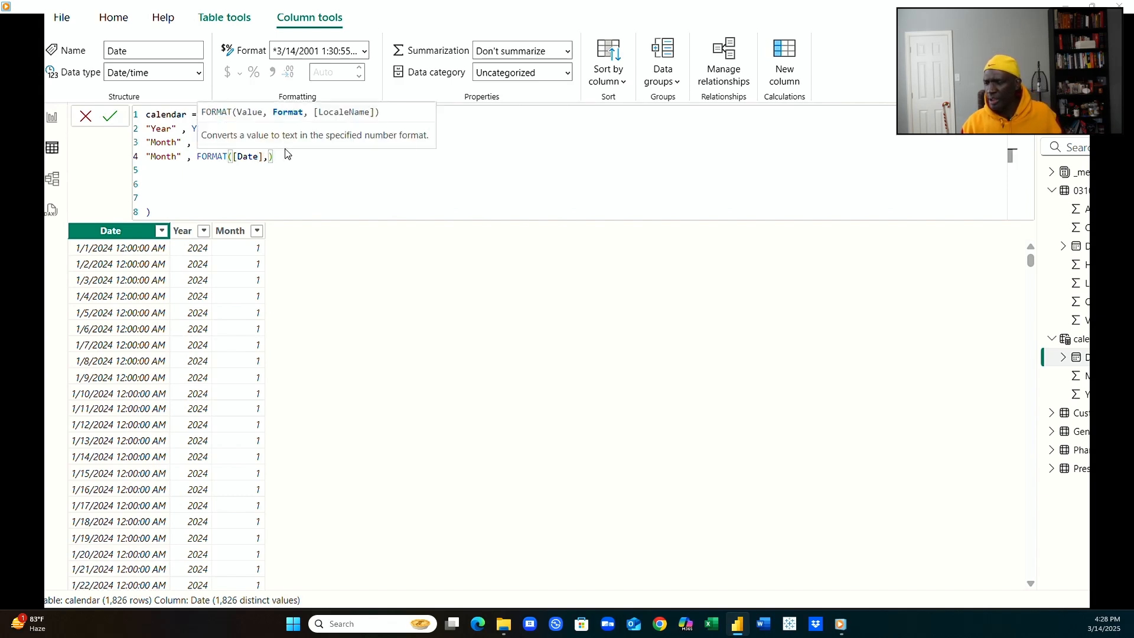
type(" \"mmm")
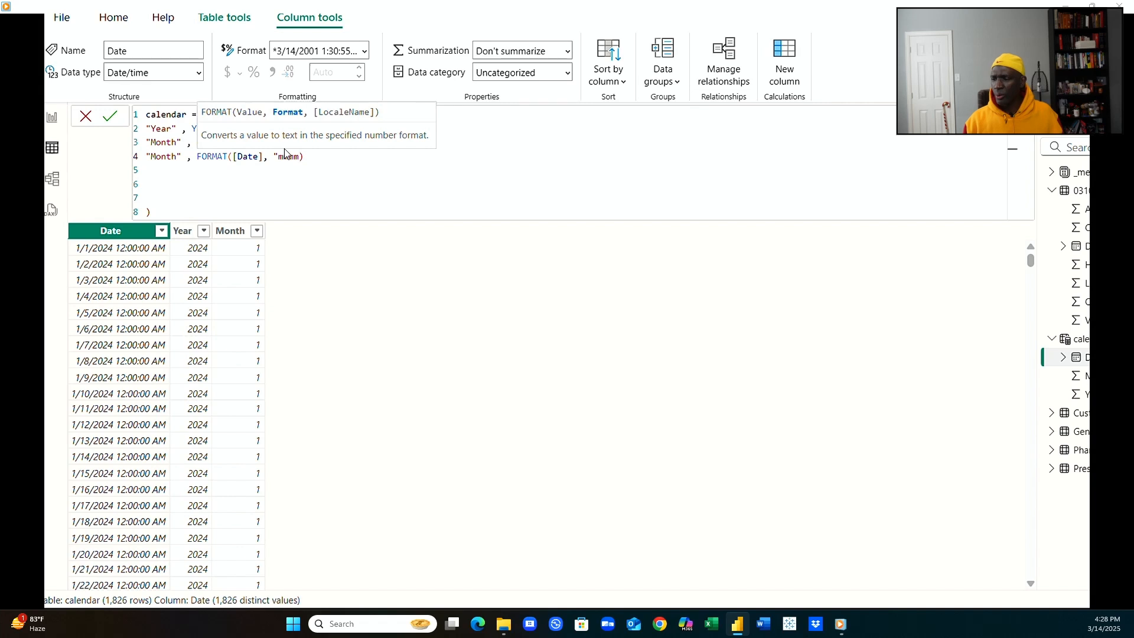
type("\"")
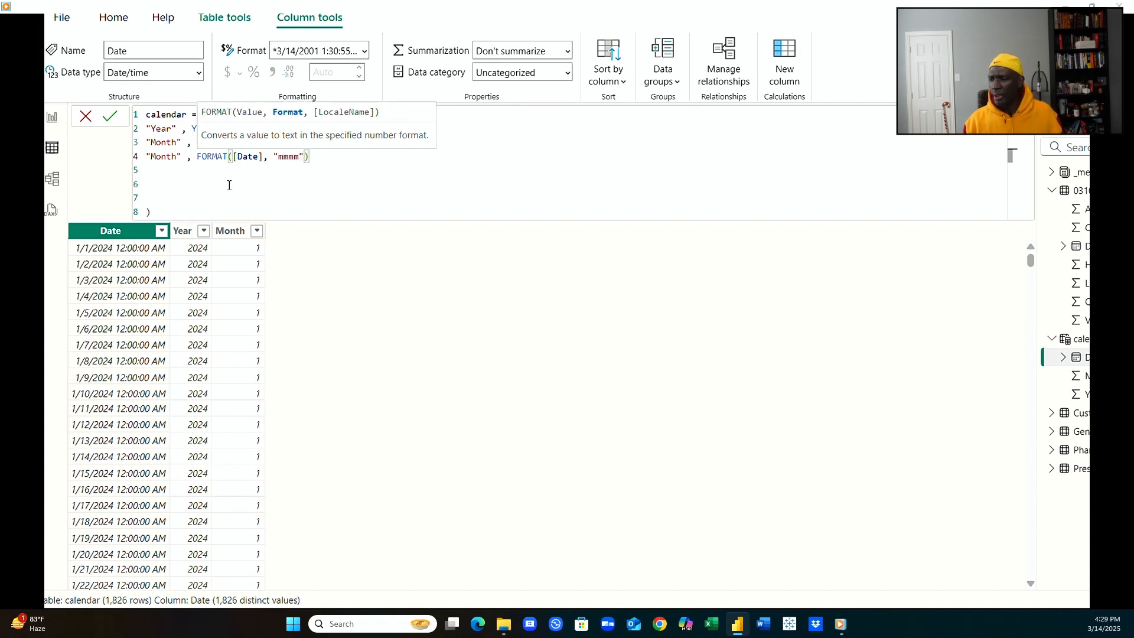
left_click(220, 213)
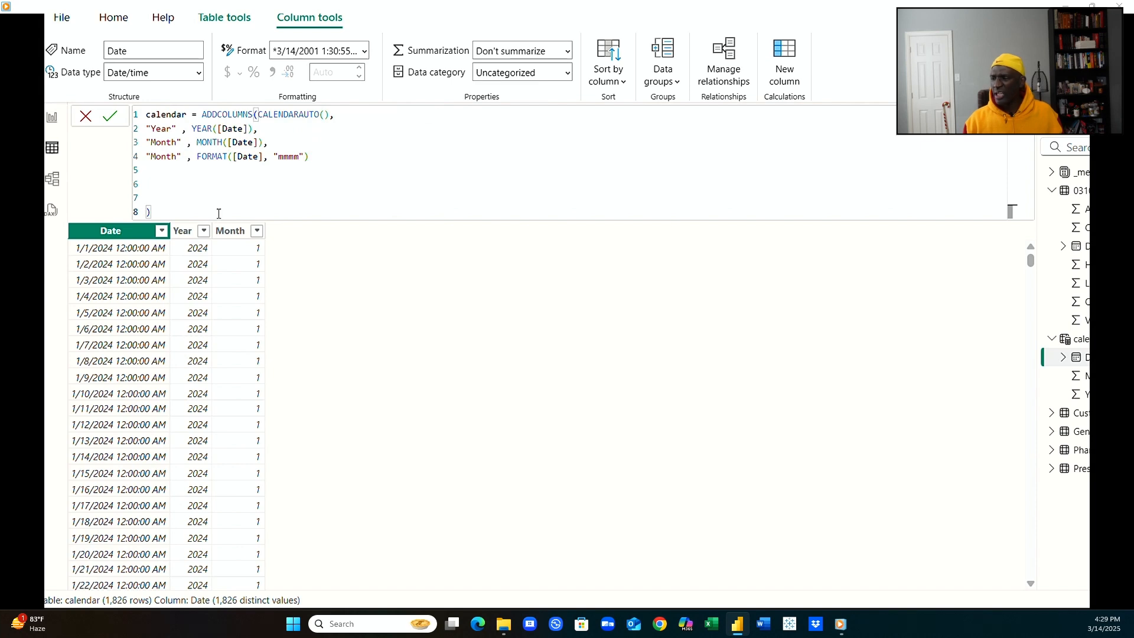
key("Return")
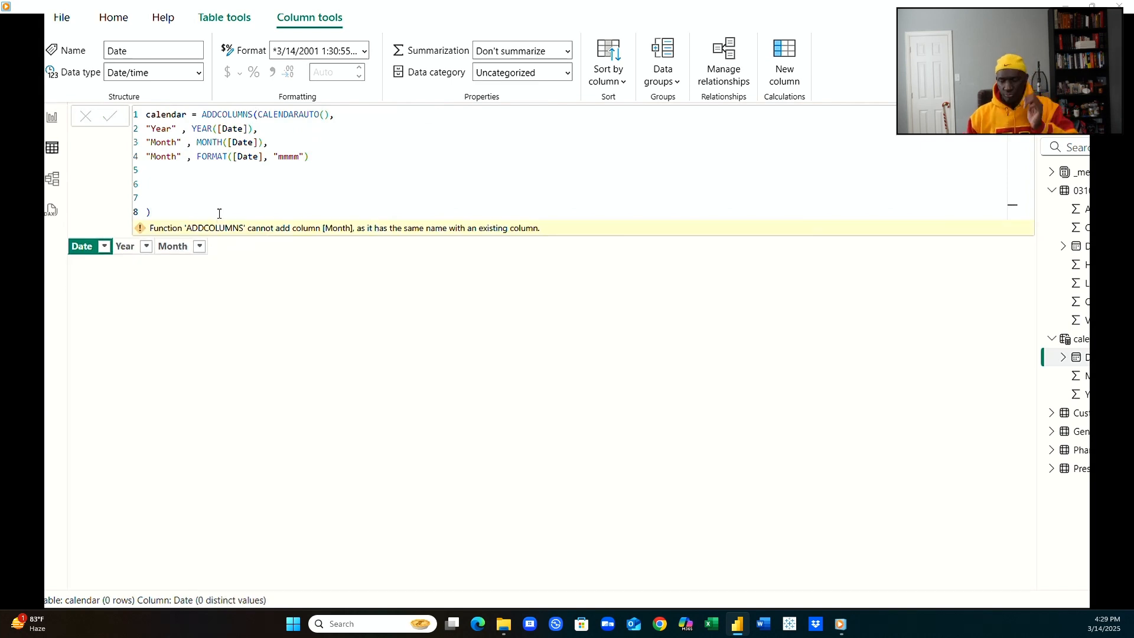
Remove the blank lines so the closing parenthesis of ADDCOLUMNS directly follows the FORMAT expression on line 4.
left_click(146, 212)
key("BackSpace")
key("BackSpace")
key("BackSpace")
key("BackSpace")
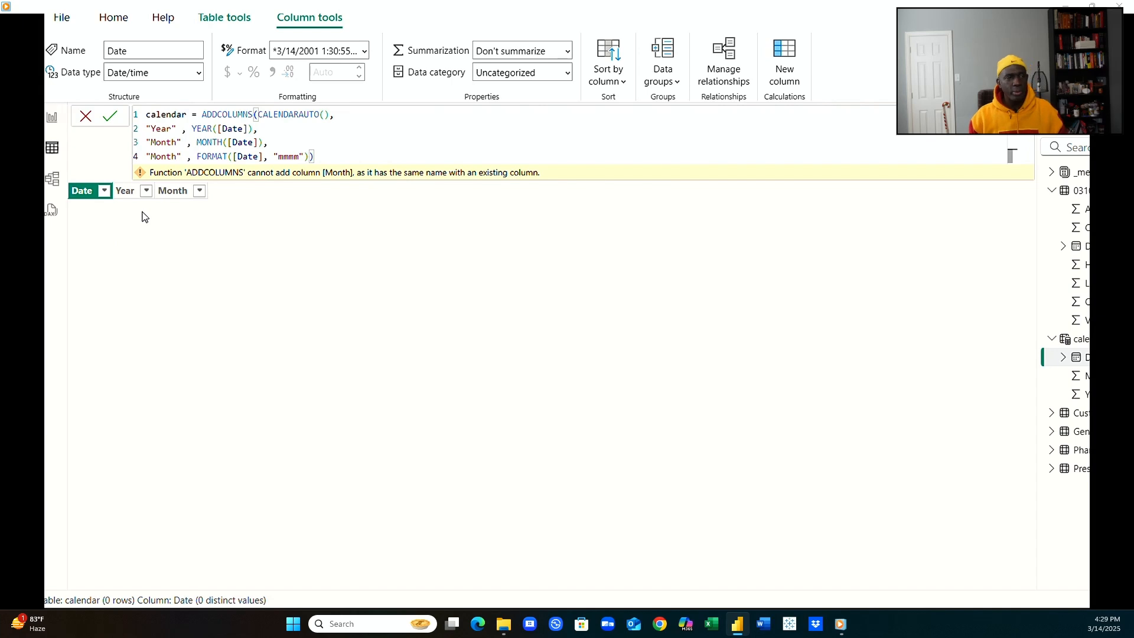
mouse_move(177, 169)
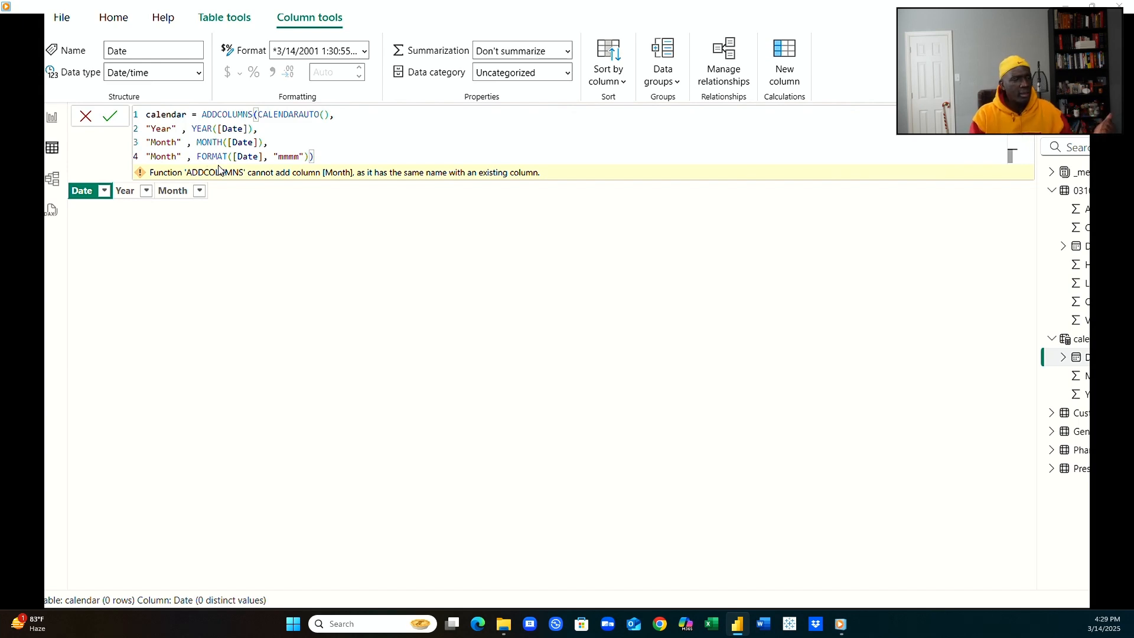
left_click_drag(309, 156, 193, 142)
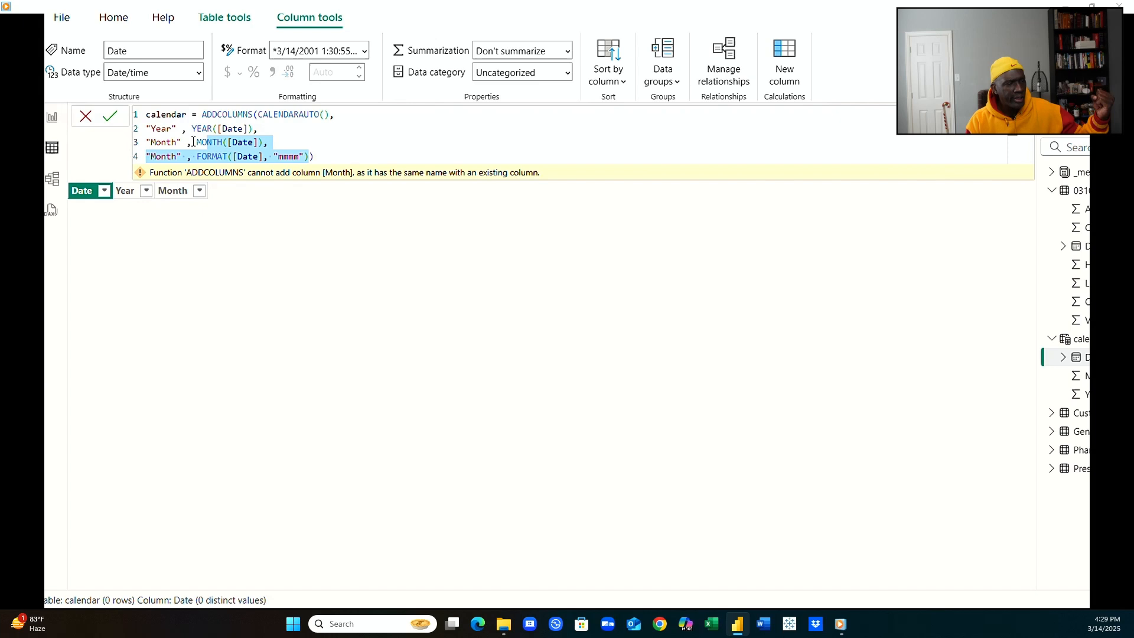
left_click(147, 129)
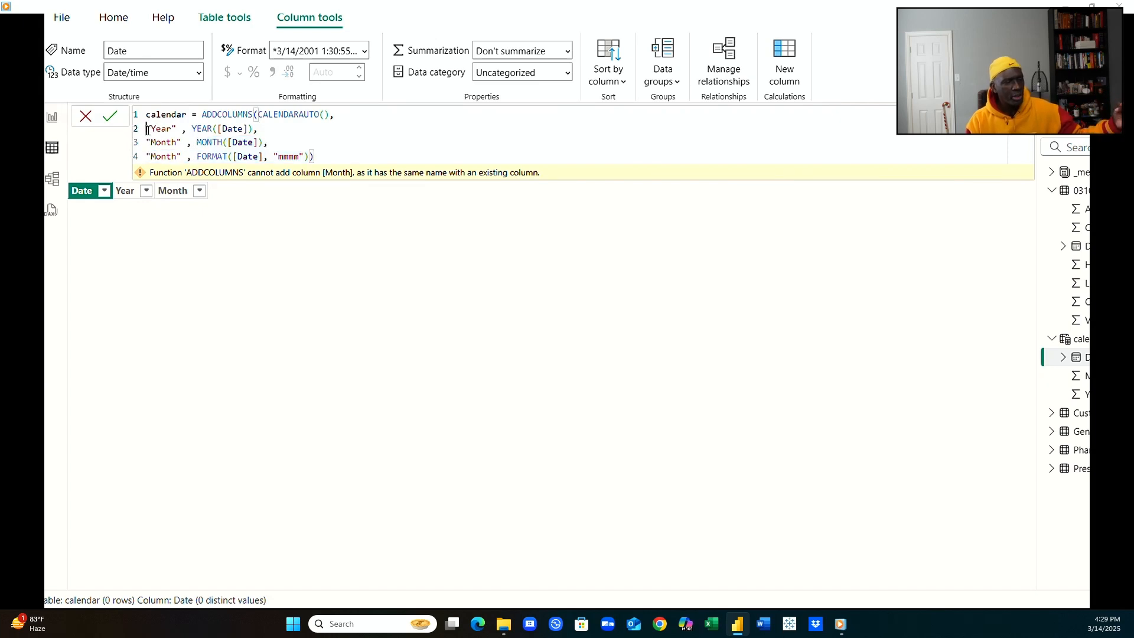
type("3")
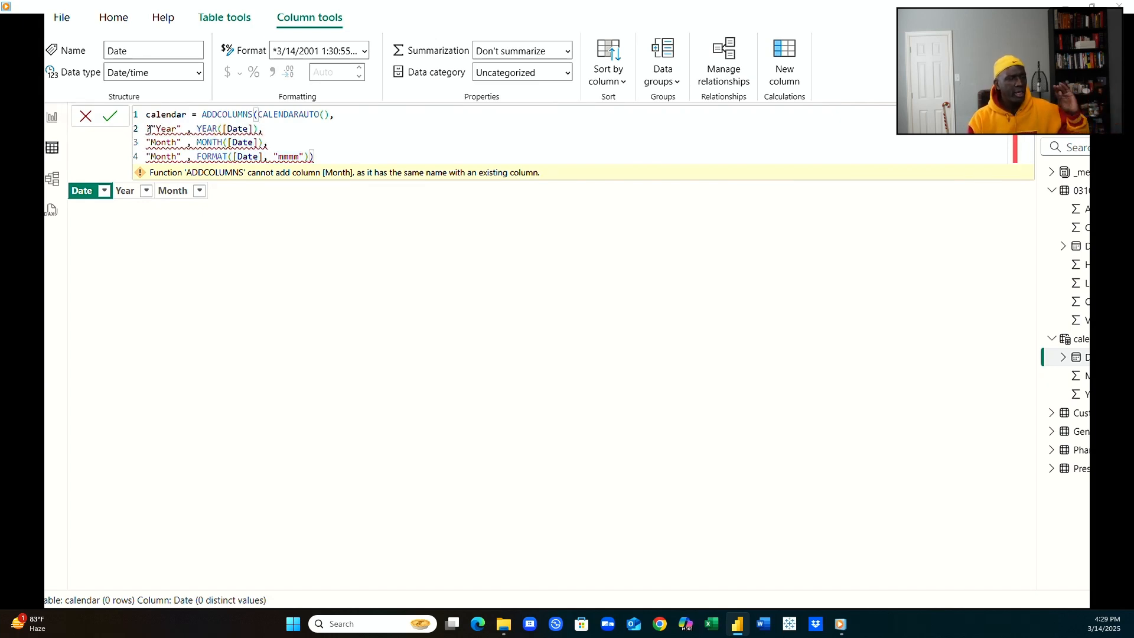
type("*")
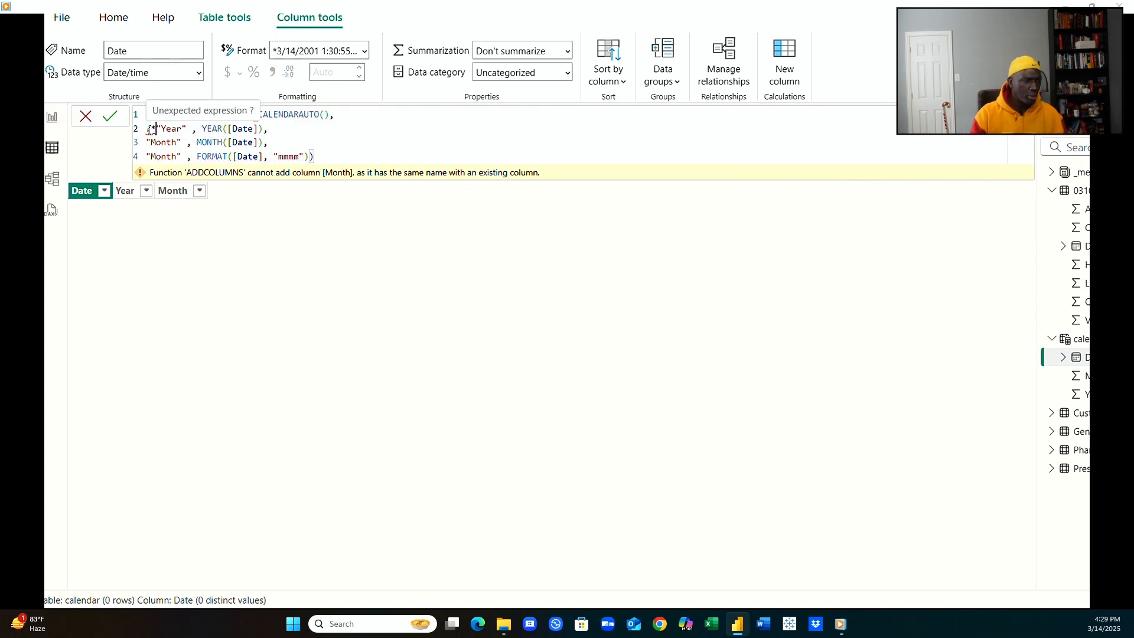
key("BackSpace")
key("BackSpace")
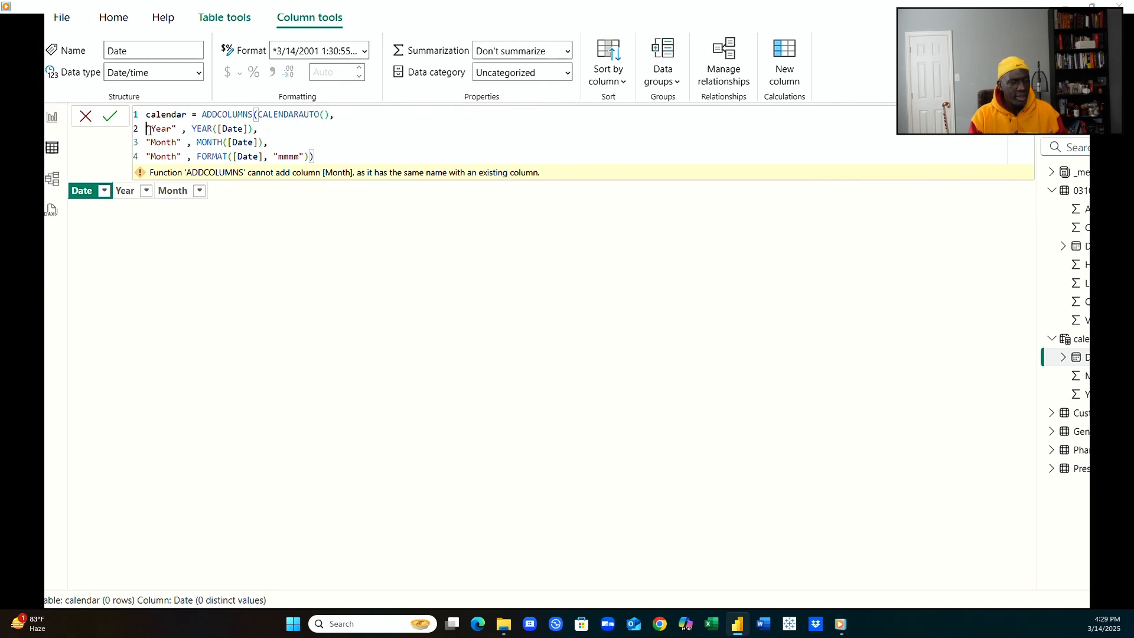
type("3")
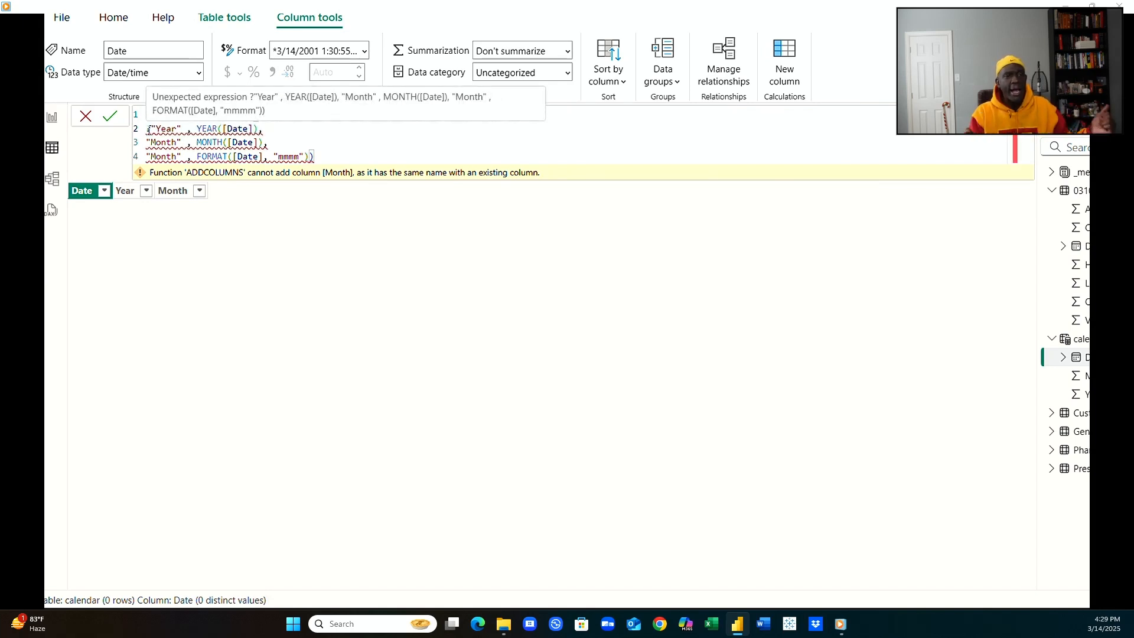
key("BackSpace")
Comment out the column definitions on lines 2 to 4 with /* and */, placing the closing parenthesis of ADDCOLUMNS on line 6.
type("/")
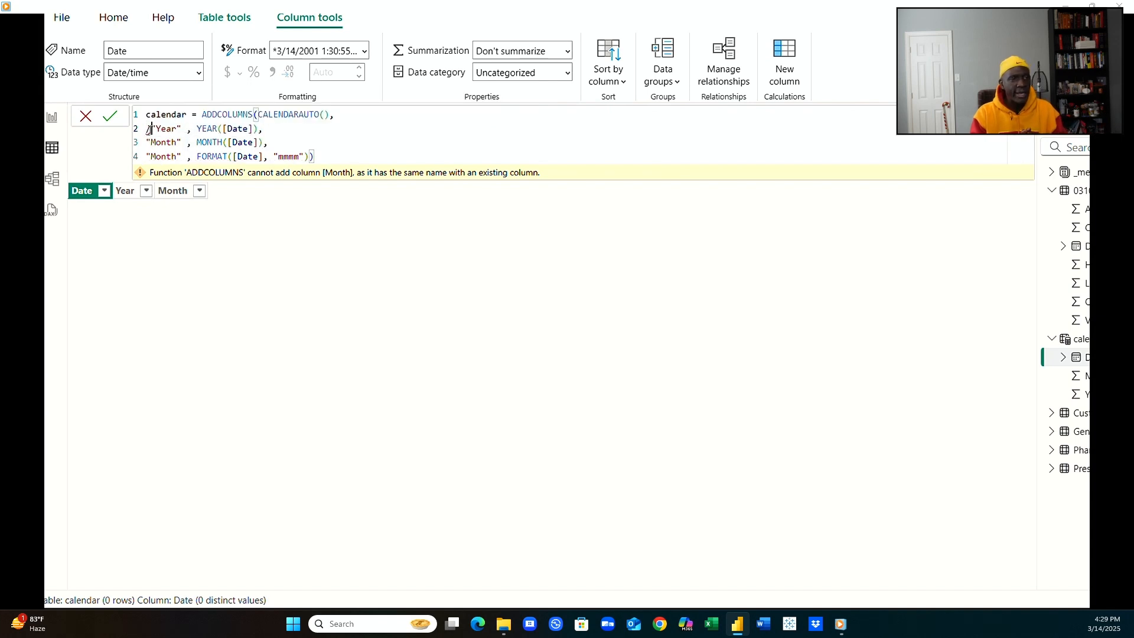
type("*")
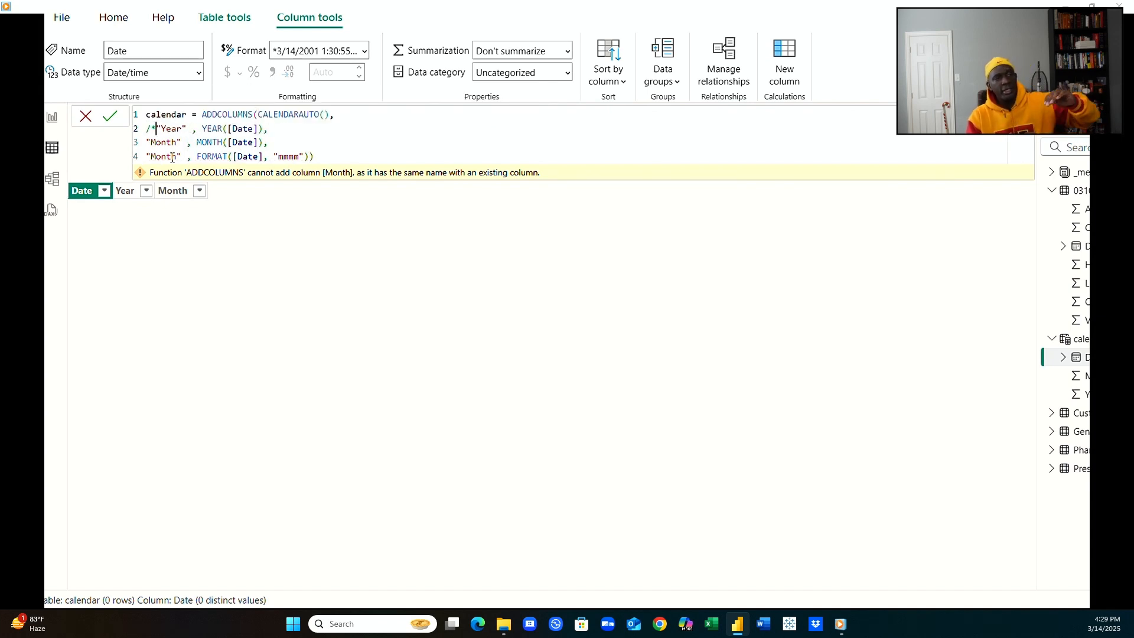
left_click(308, 157)
key("Return")
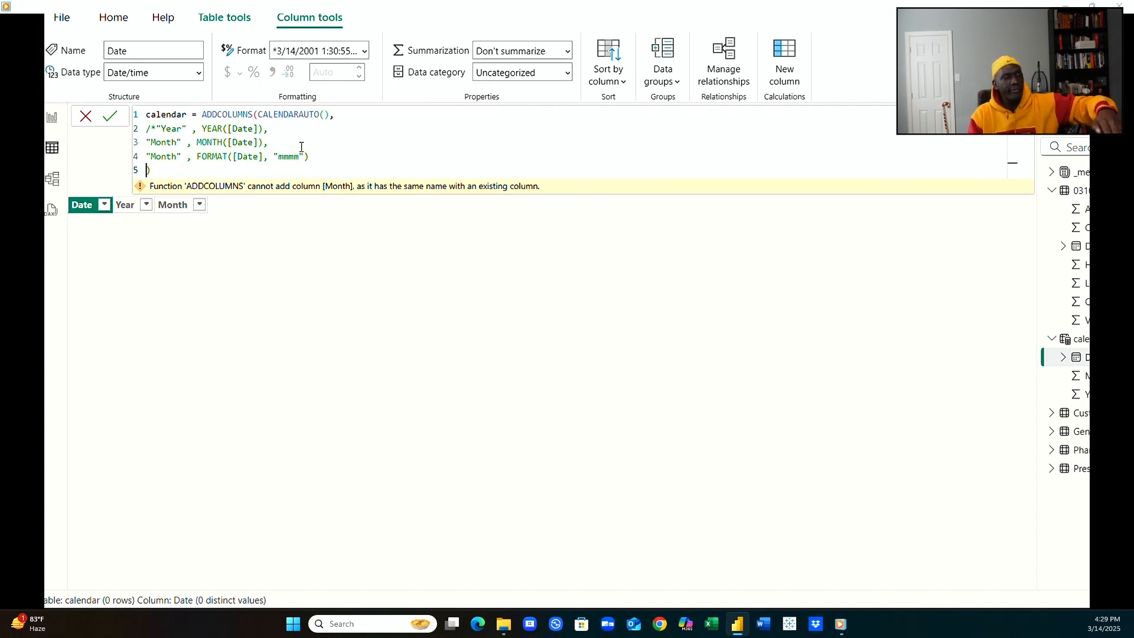
key("Return")
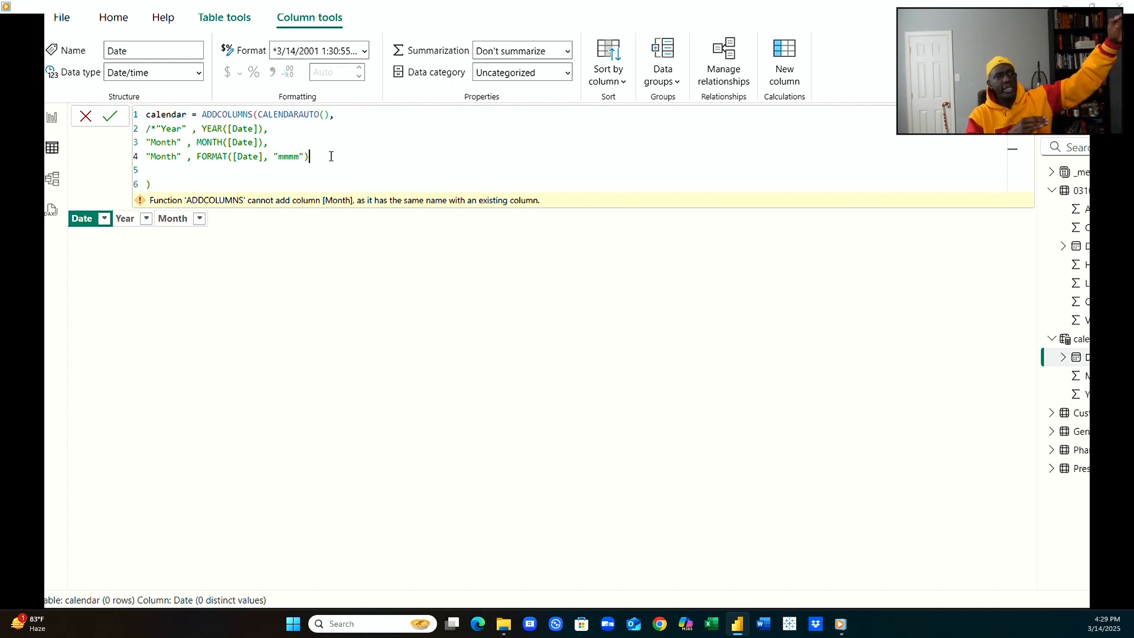
type("*")
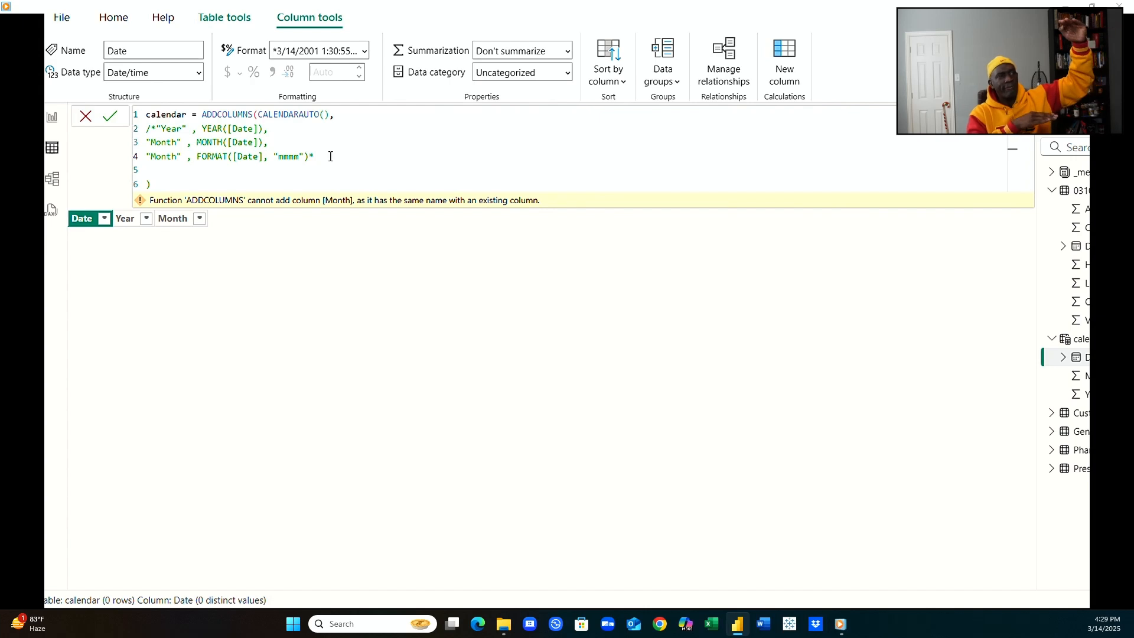
type("/")
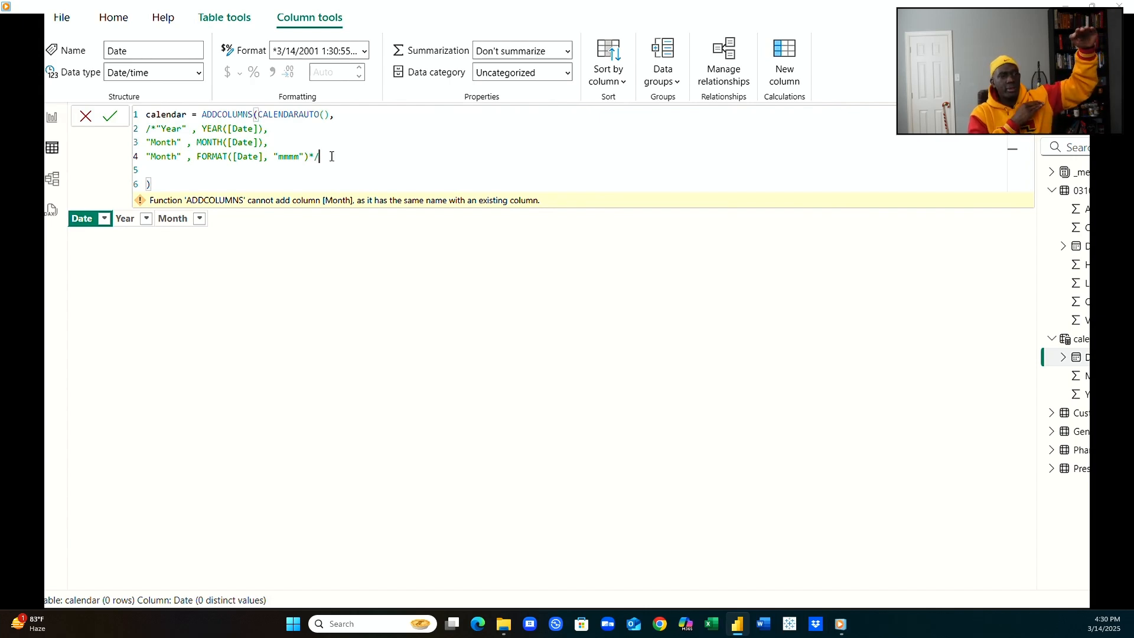
Strip ADDCOLUMNS, its opening parenthesis and the trailing comma from line 1, leaving calendar = CALENDARAUTO(), and commit the formula.
left_click(254, 114)
double_click(253, 114)
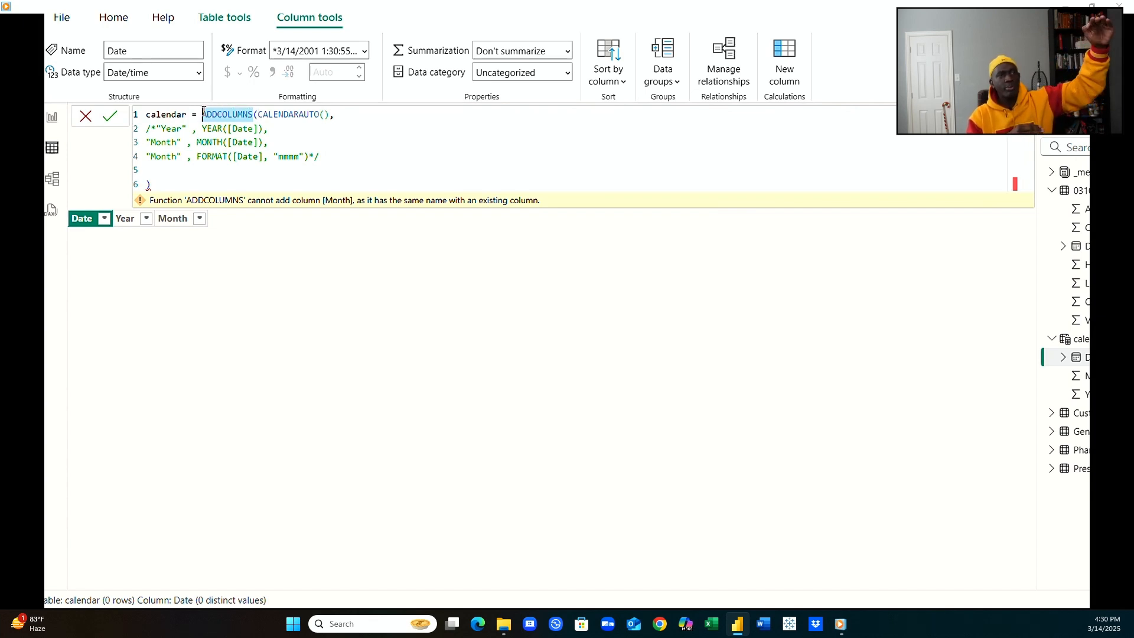
key("BackSpace")
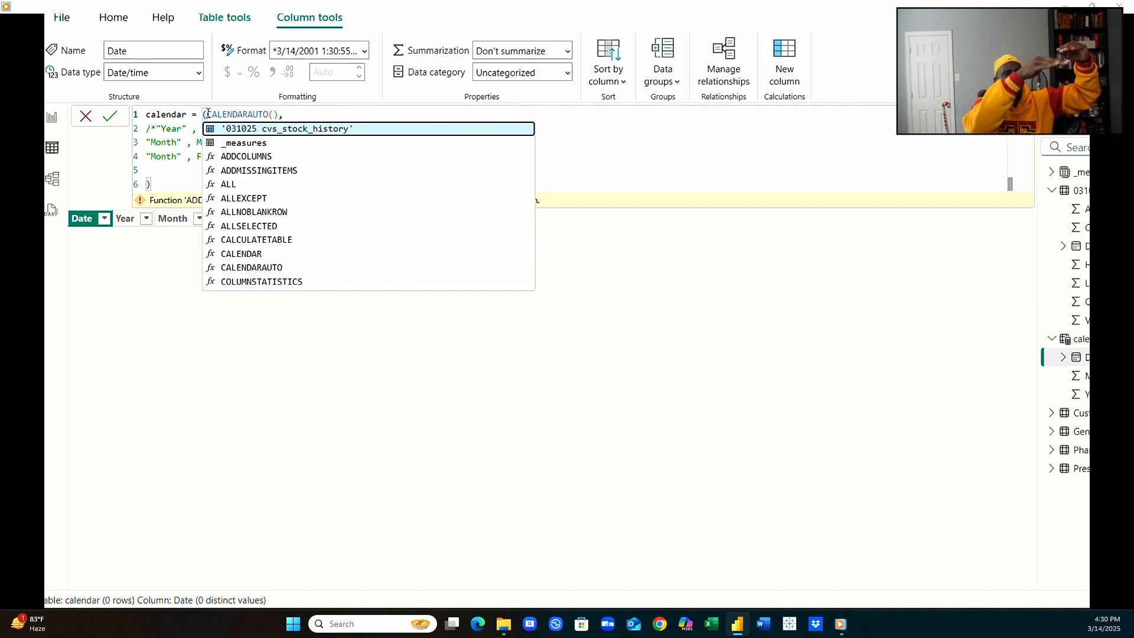
left_click(208, 114)
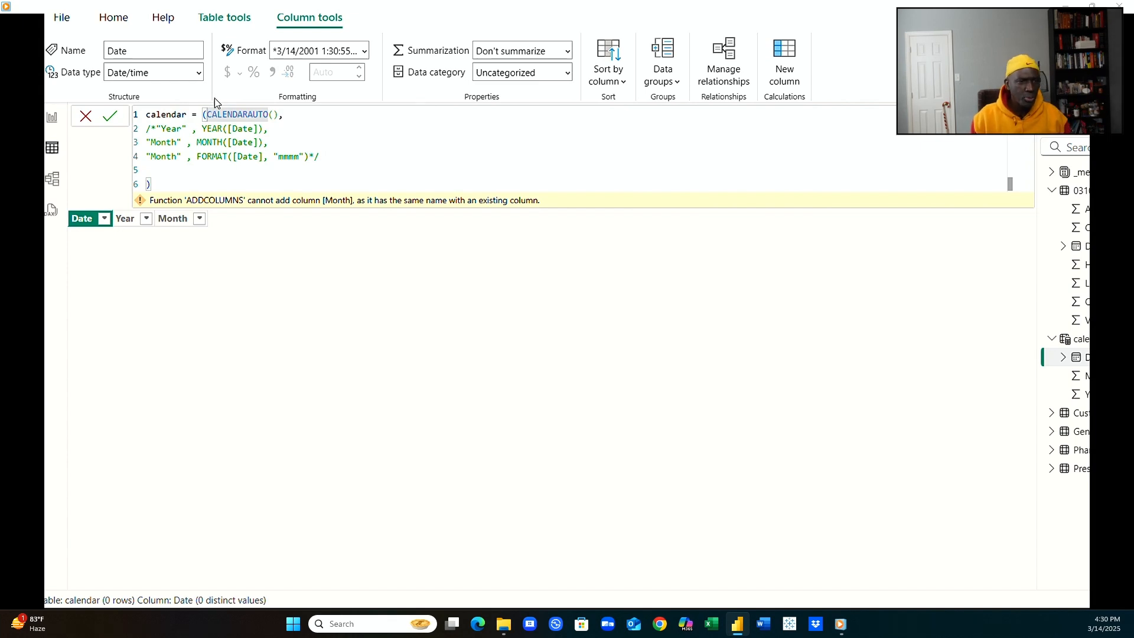
key("BackSpace")
key("Return")
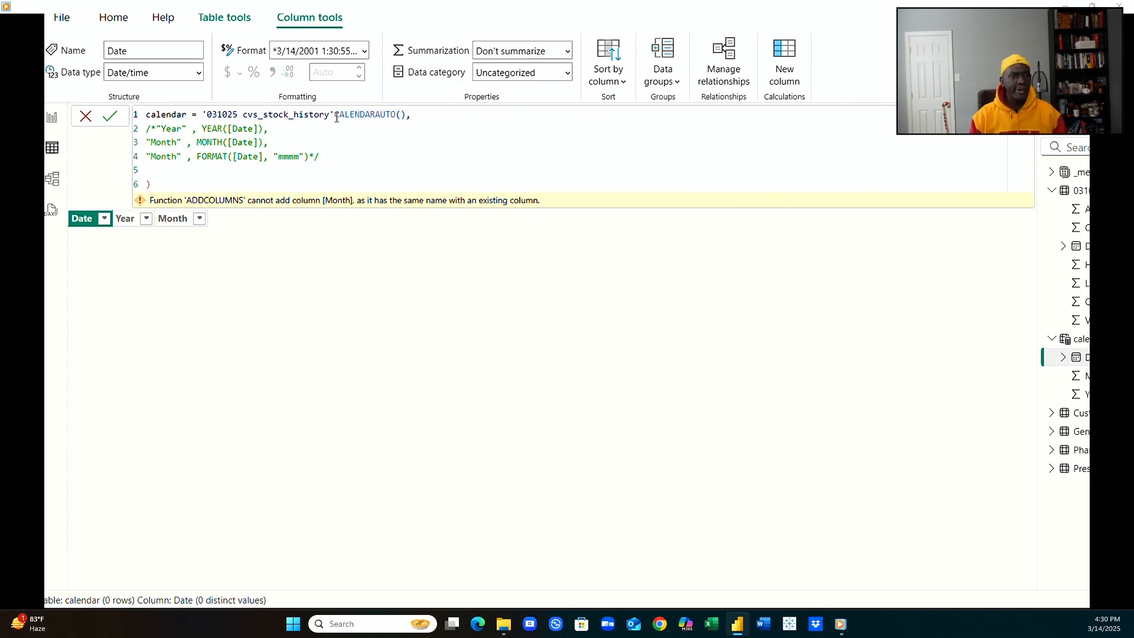
left_click_drag(331, 114, 204, 118)
key("BackSpace")
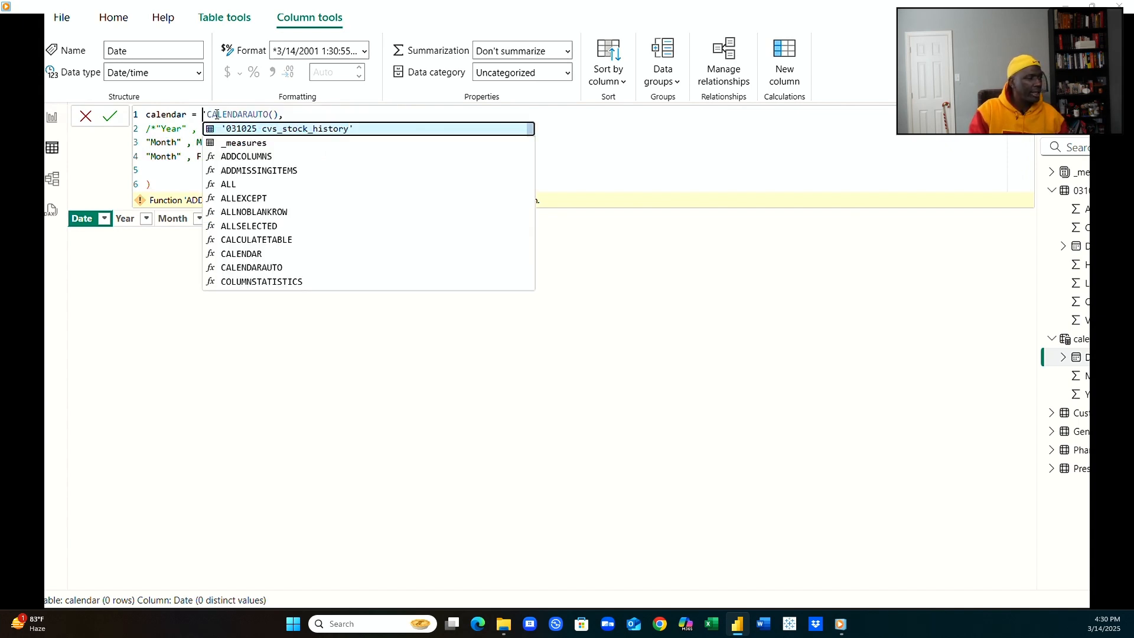
left_click(204, 110)
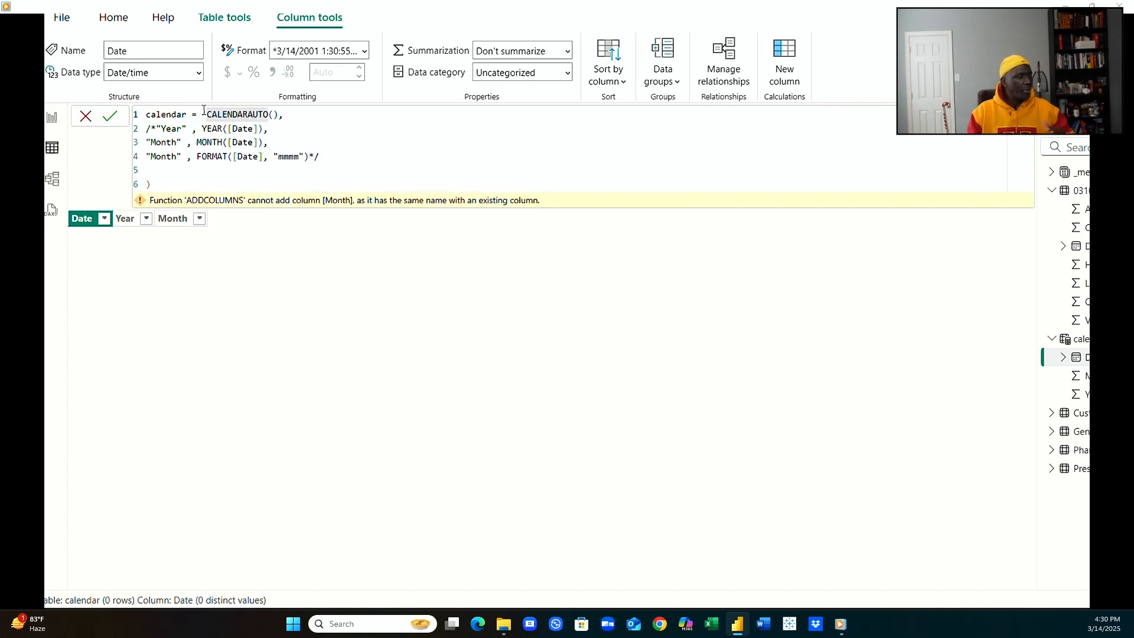
key("BackSpace")
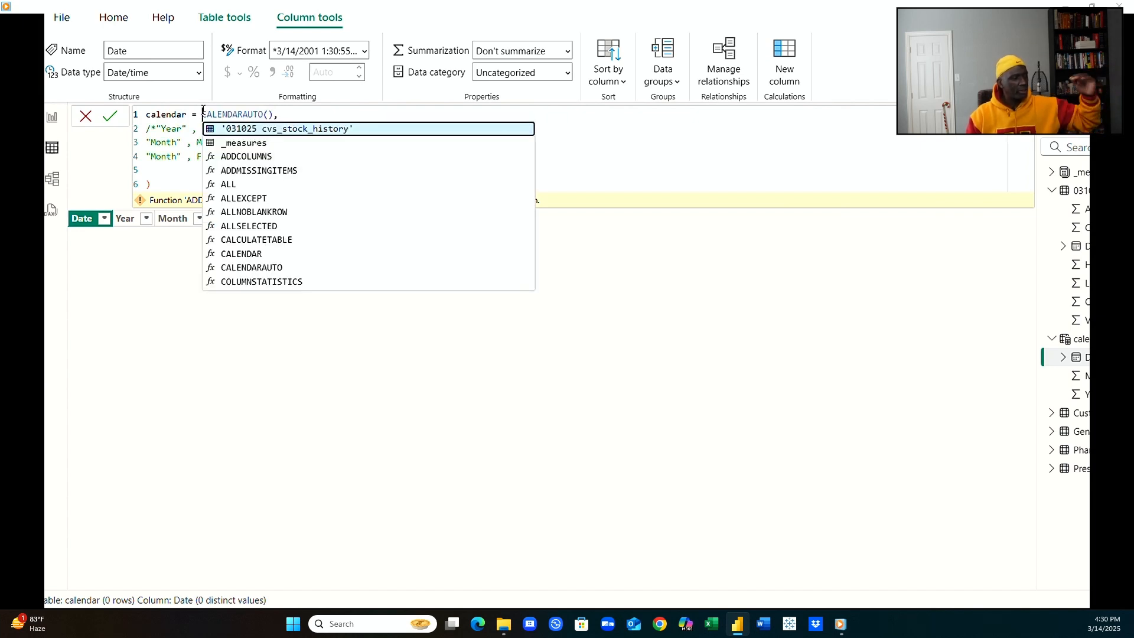
key("BackSpace")
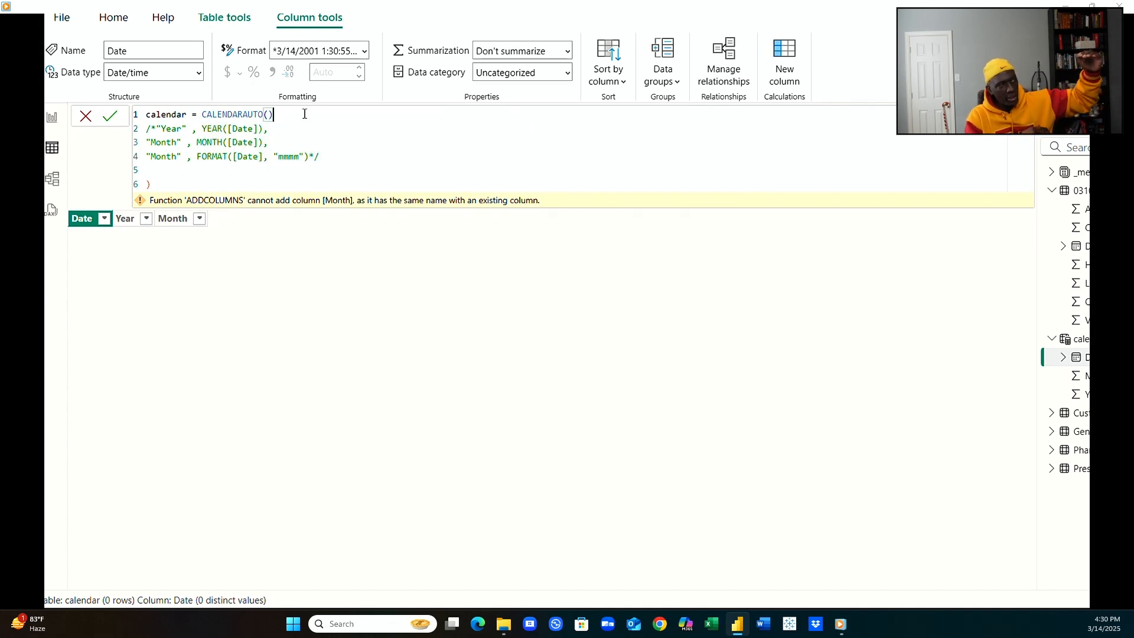
key("Return")
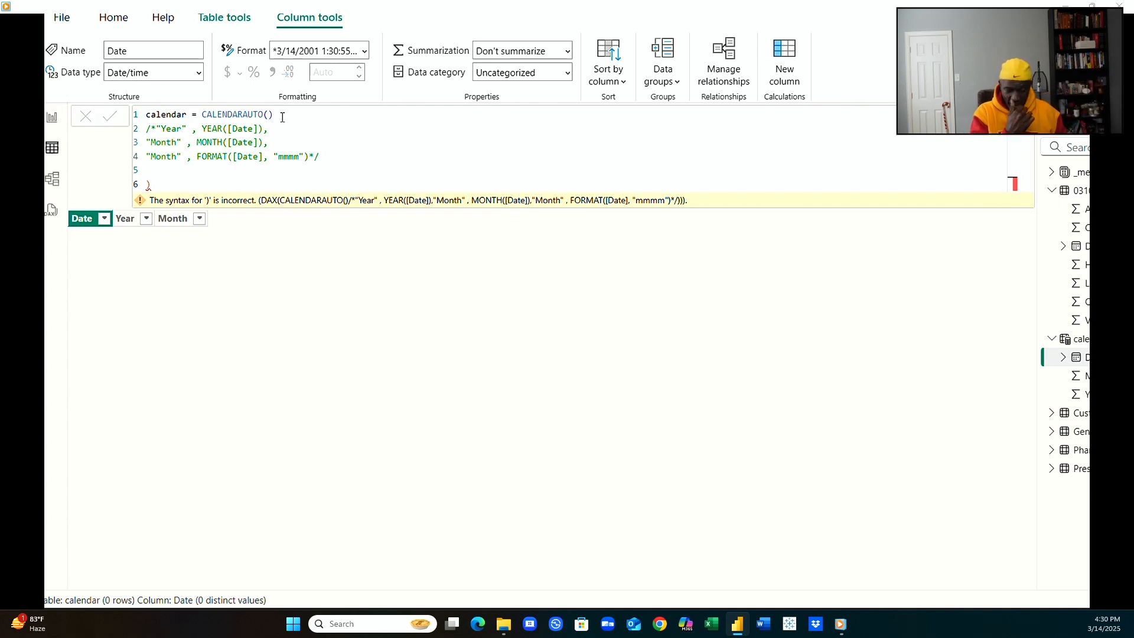
Delete the leftover closing parenthesis on line 6 and commit the calendar formula.
left_click(162, 186)
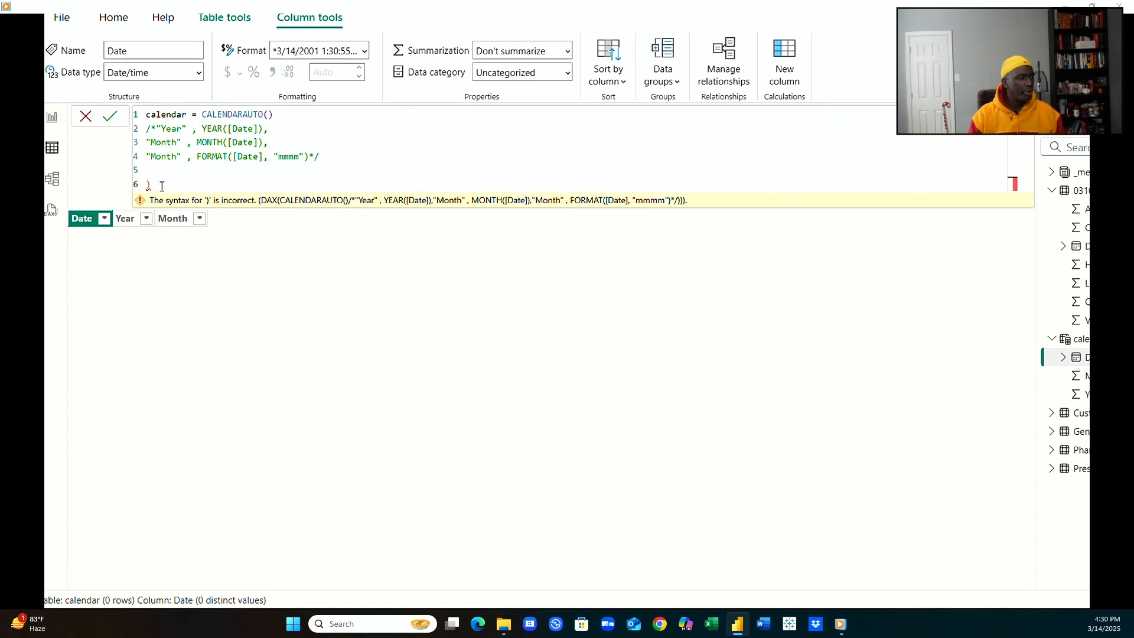
key("BackSpace")
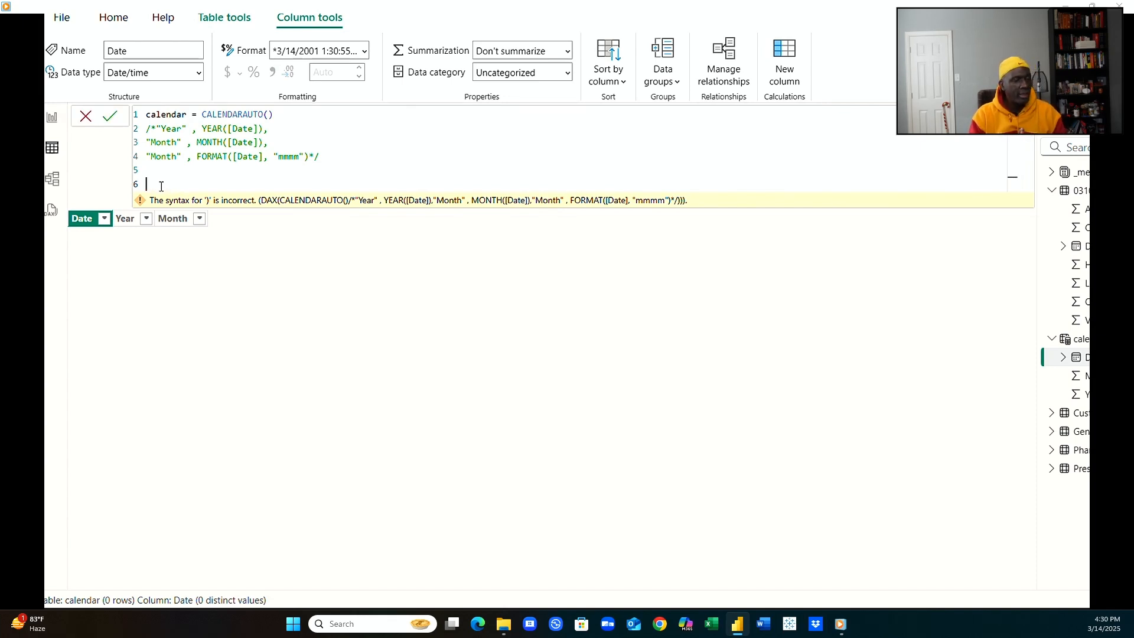
left_click(288, 118)
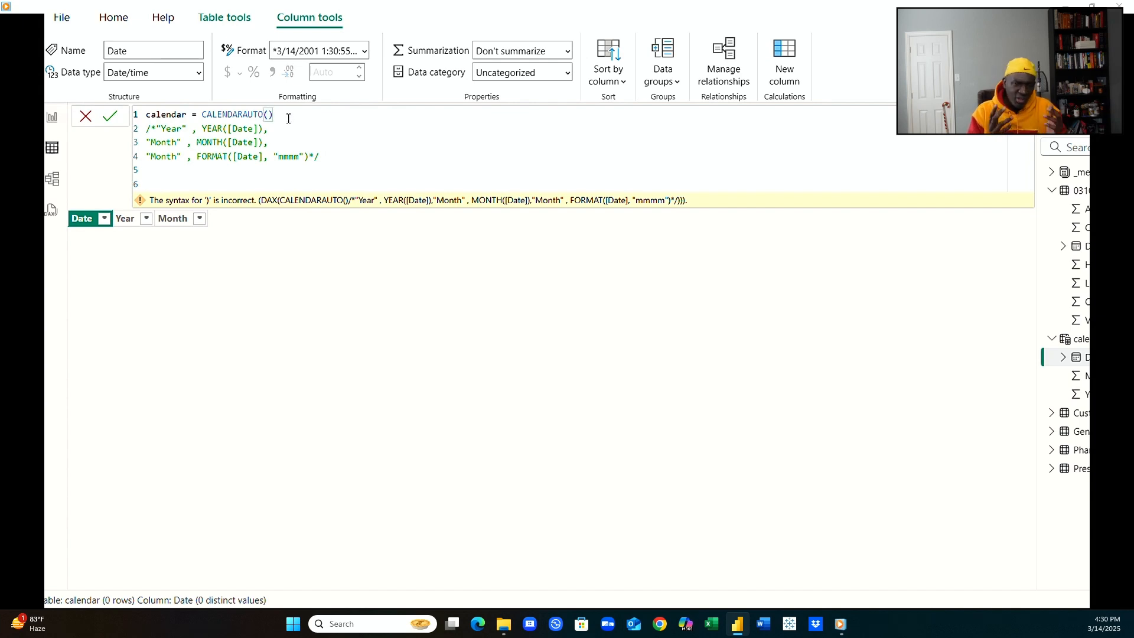
key("Return")
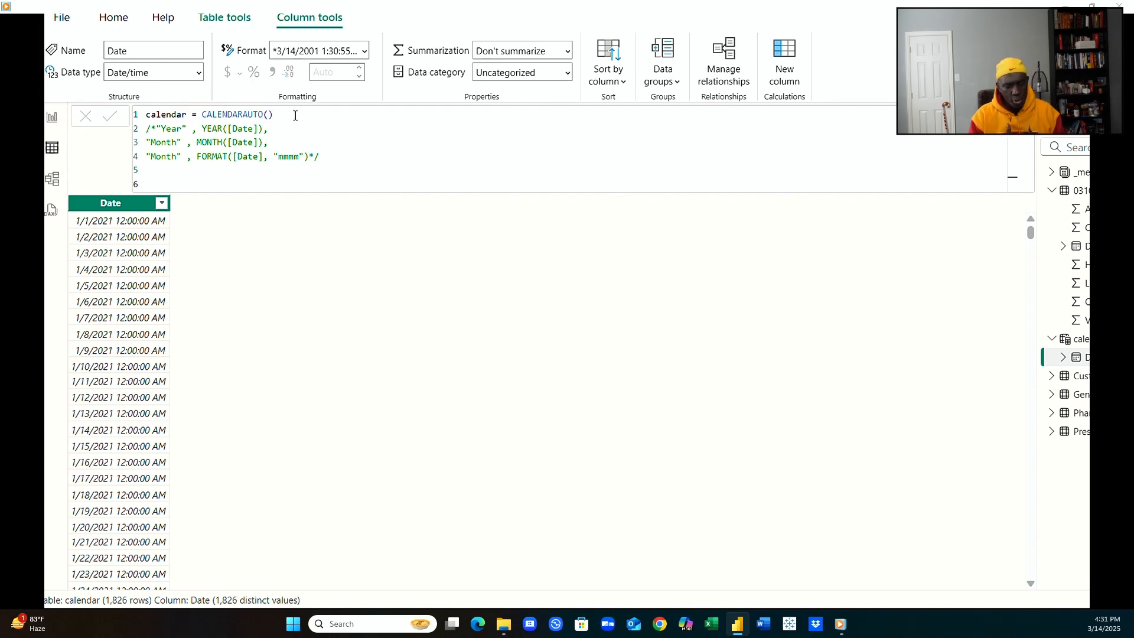
Uncomment the column definitions on lines 2 to 4 by removing the /* and */ markers.
double_click(161, 130)
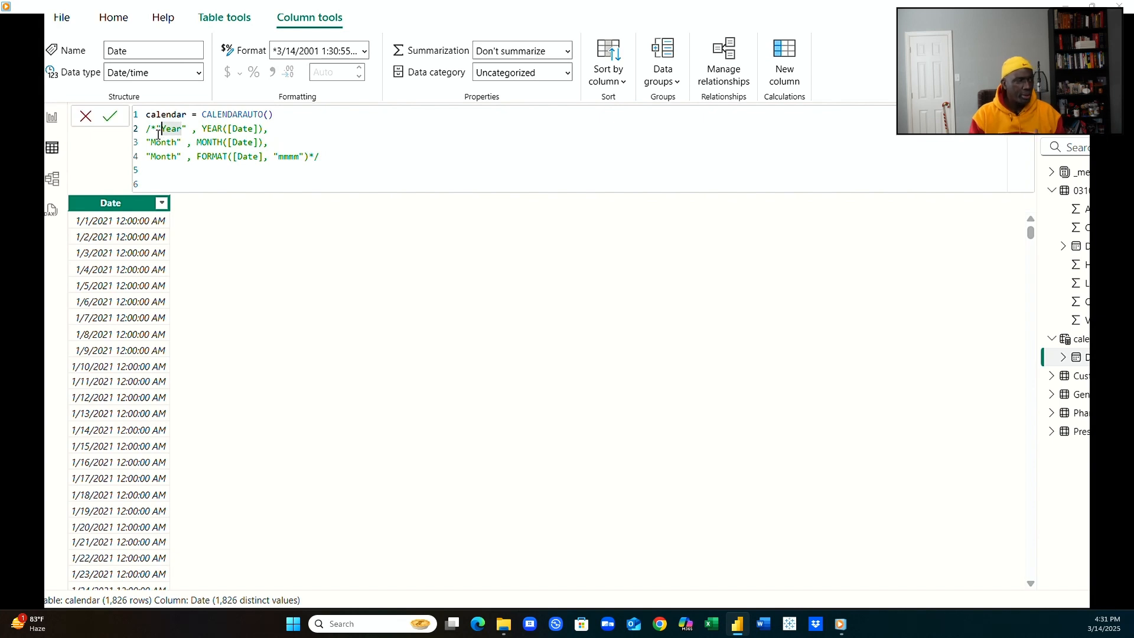
left_click(155, 130)
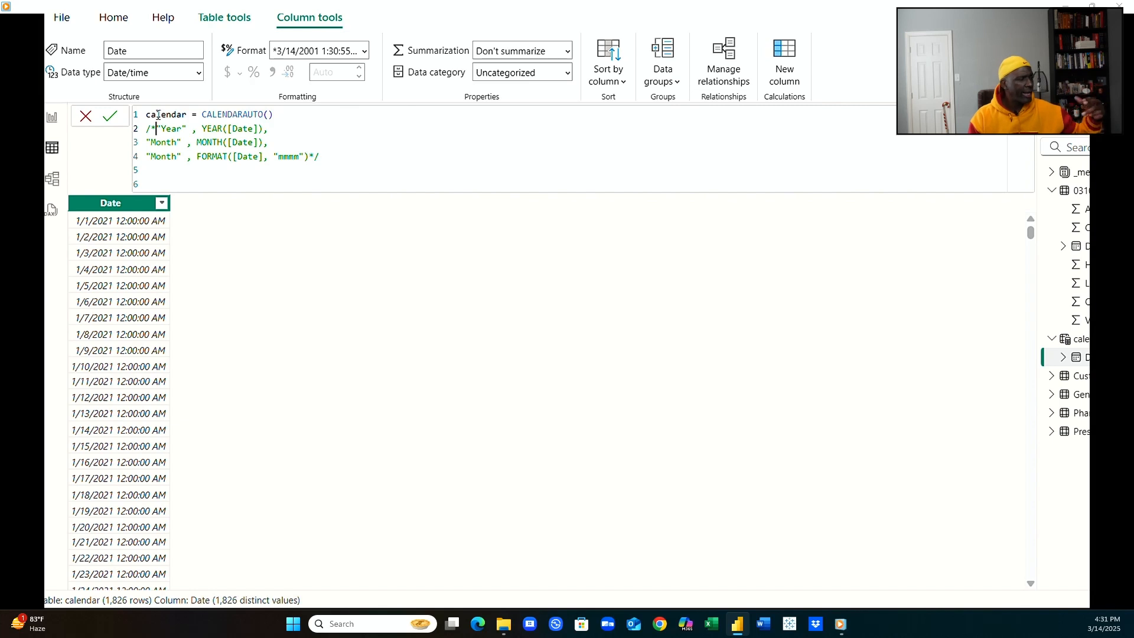
key("BackSpace")
key("BackSpace")
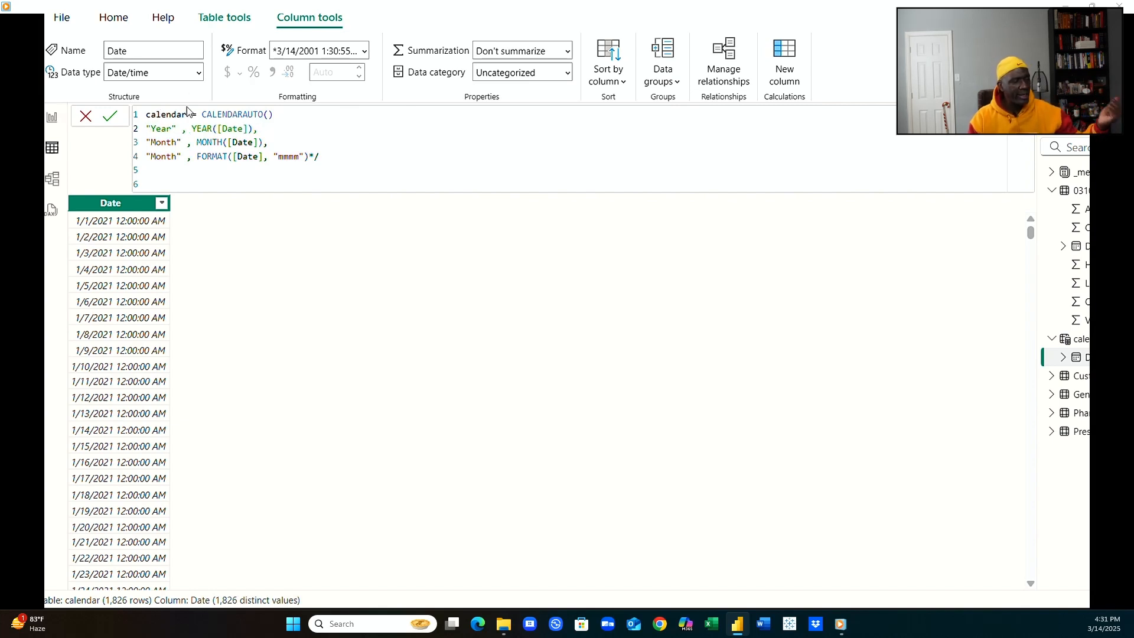
left_click(328, 156)
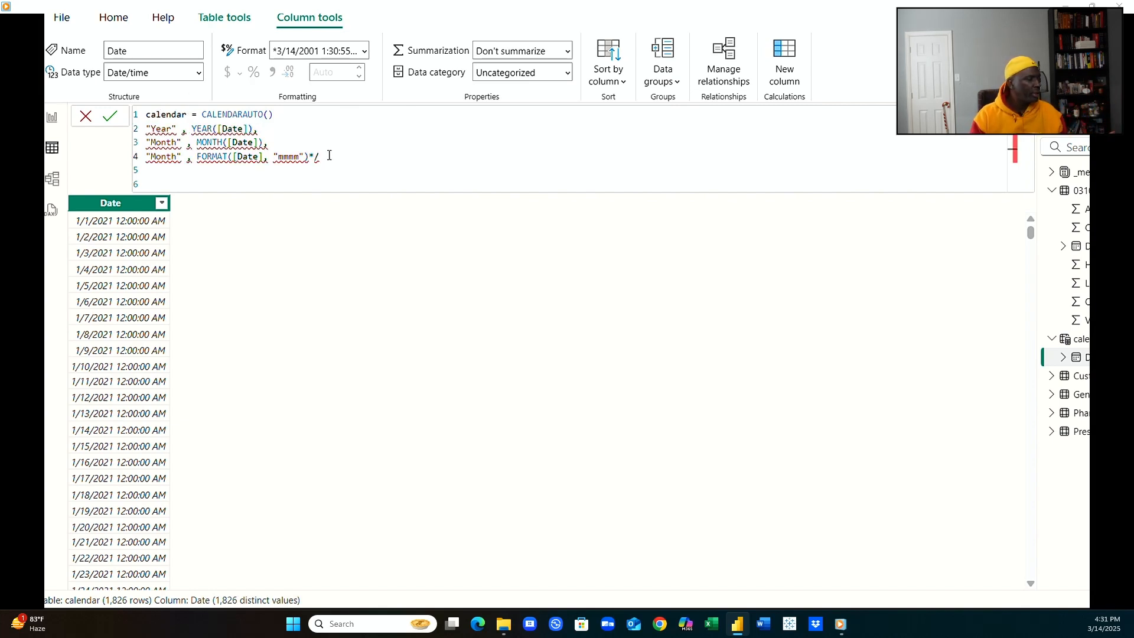
key("BackSpace")
key("BackSpace")
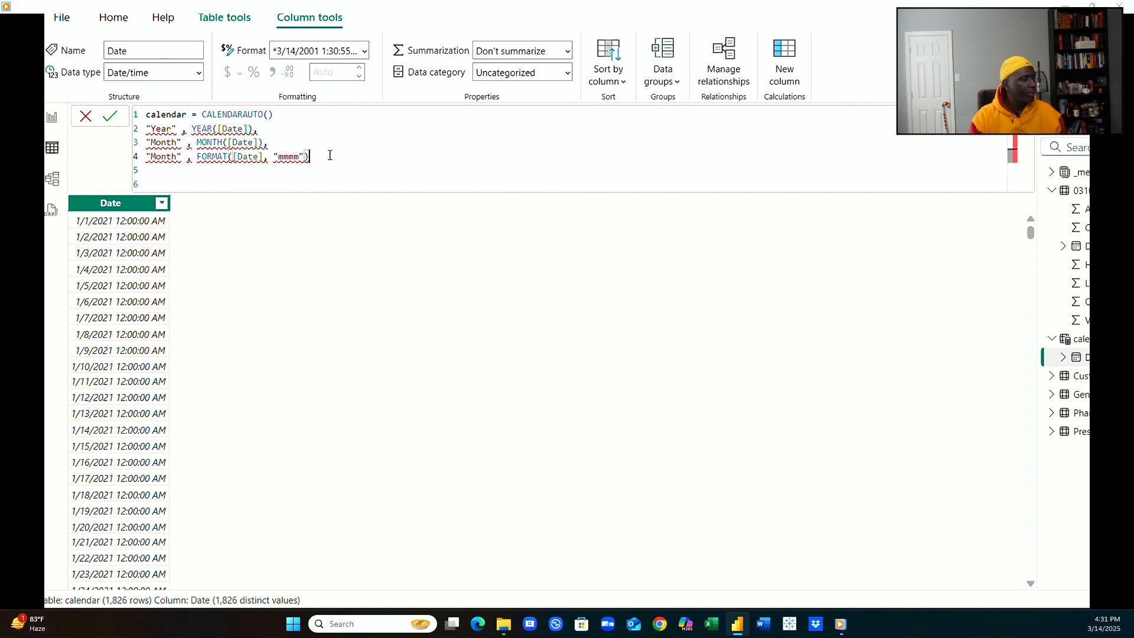
left_click(274, 180)
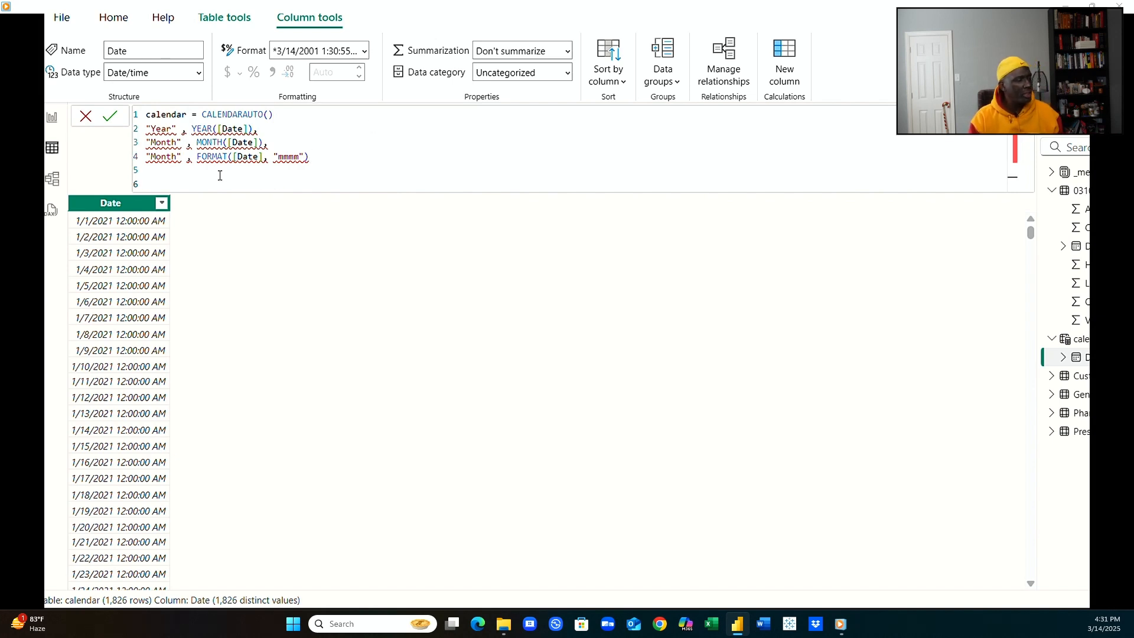
Comment out the FORMAT column on line 4 with --, remove the comma after MONTH([Date]), and add a closing parenthesis on line 5.
left_click(147, 156)
type("--")
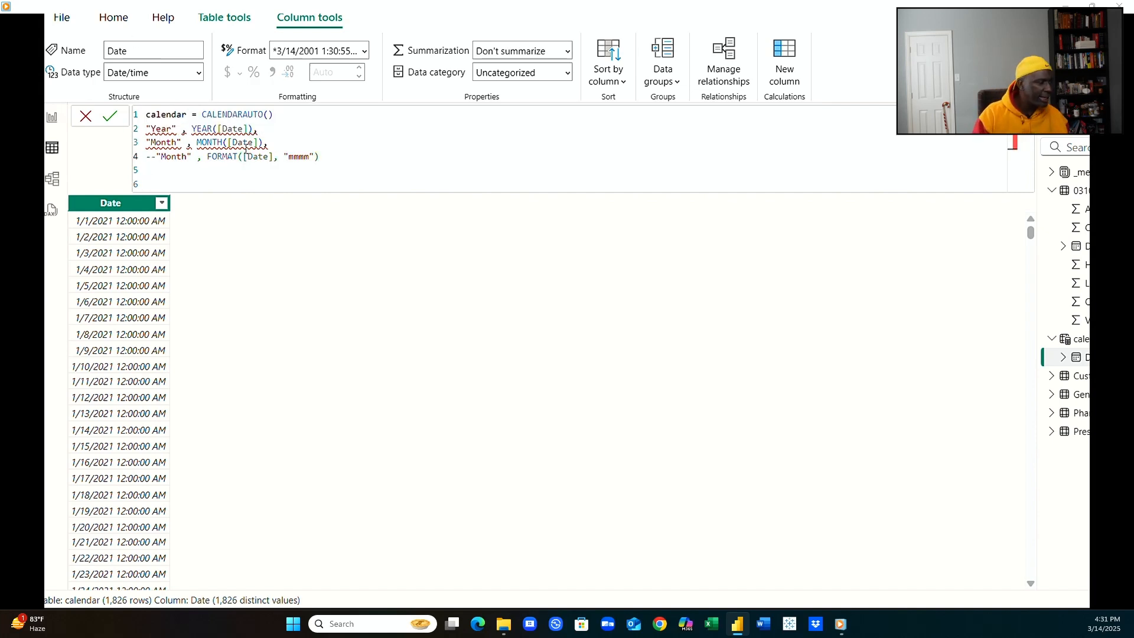
left_click(269, 143)
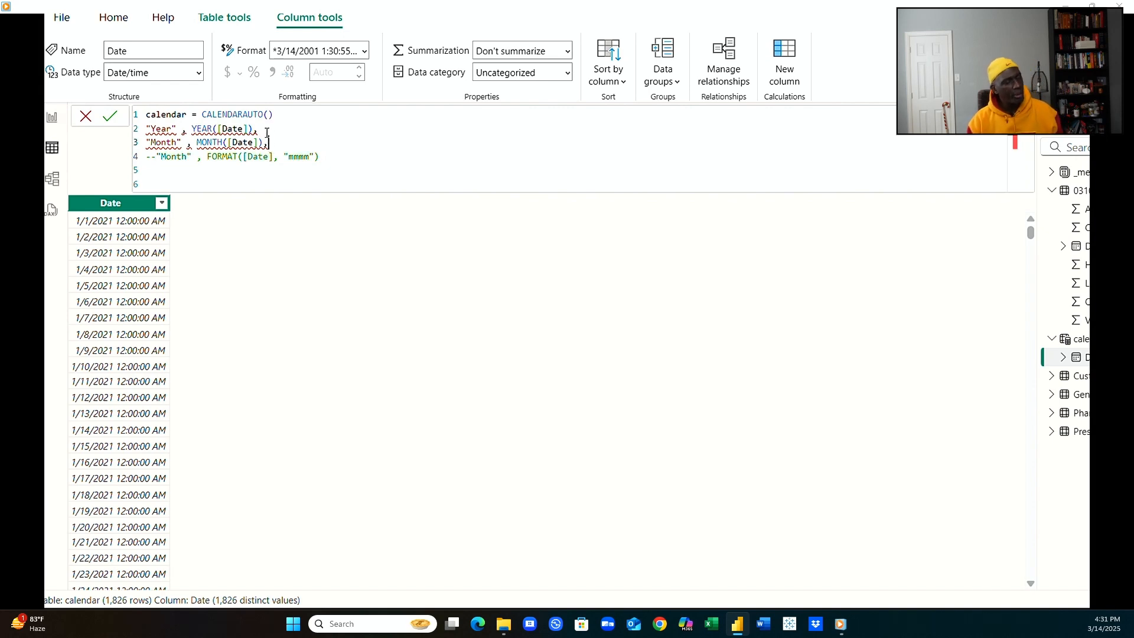
key("BackSpace")
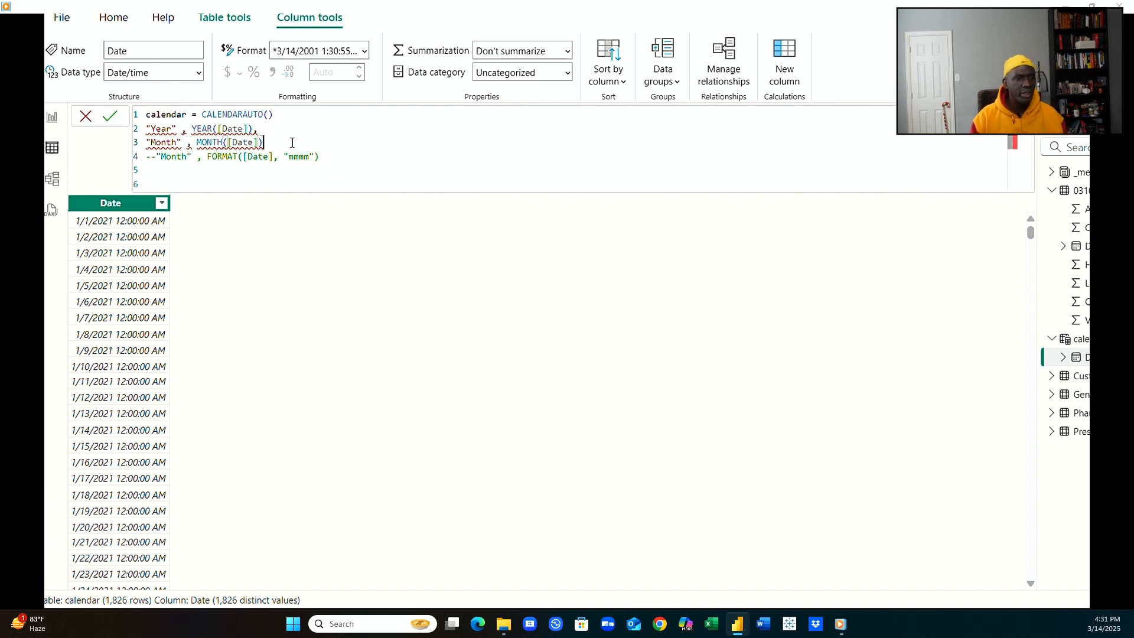
left_click(301, 172)
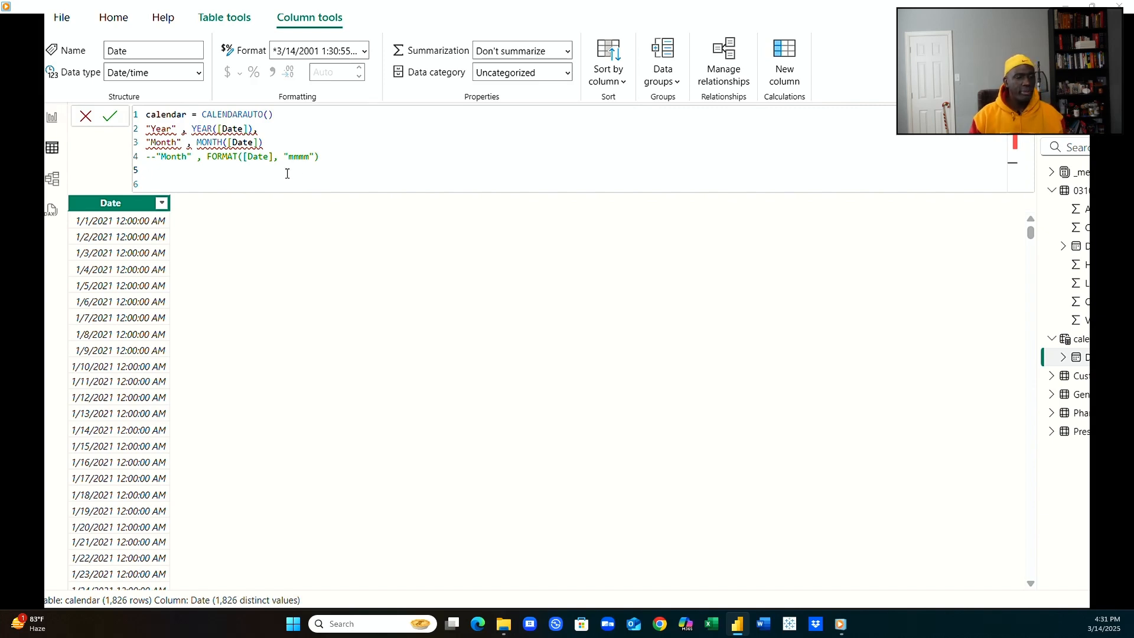
type(")")
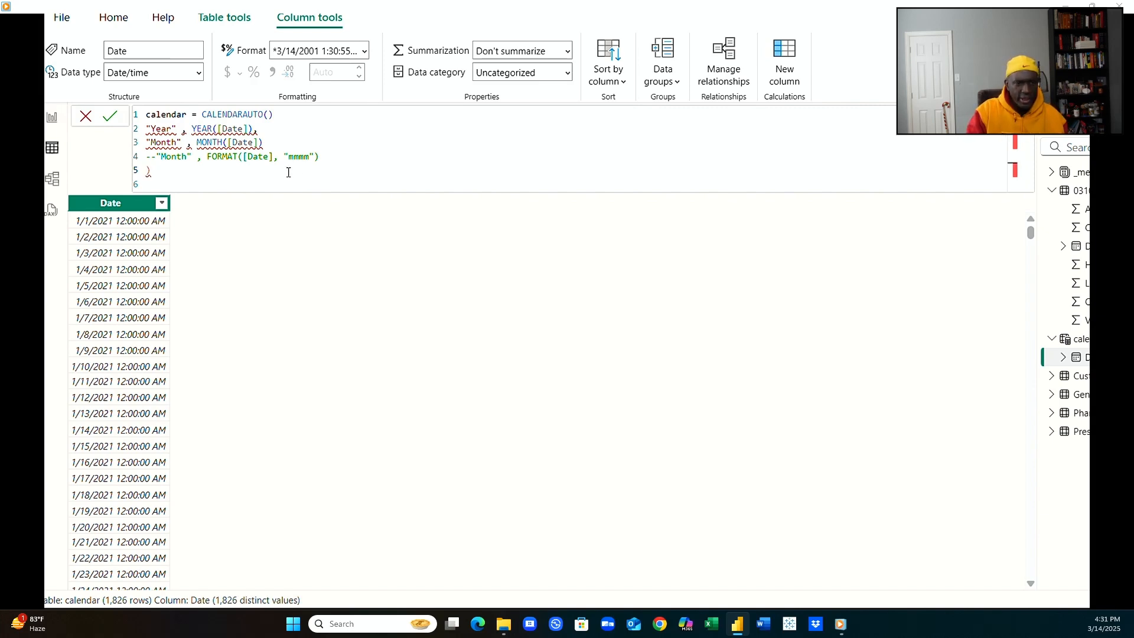
Uncomment the FORMAT column on line 4, add a comma after MONTH([Date]) on line 3, and commit the formula.
mouse_move(246, 456)
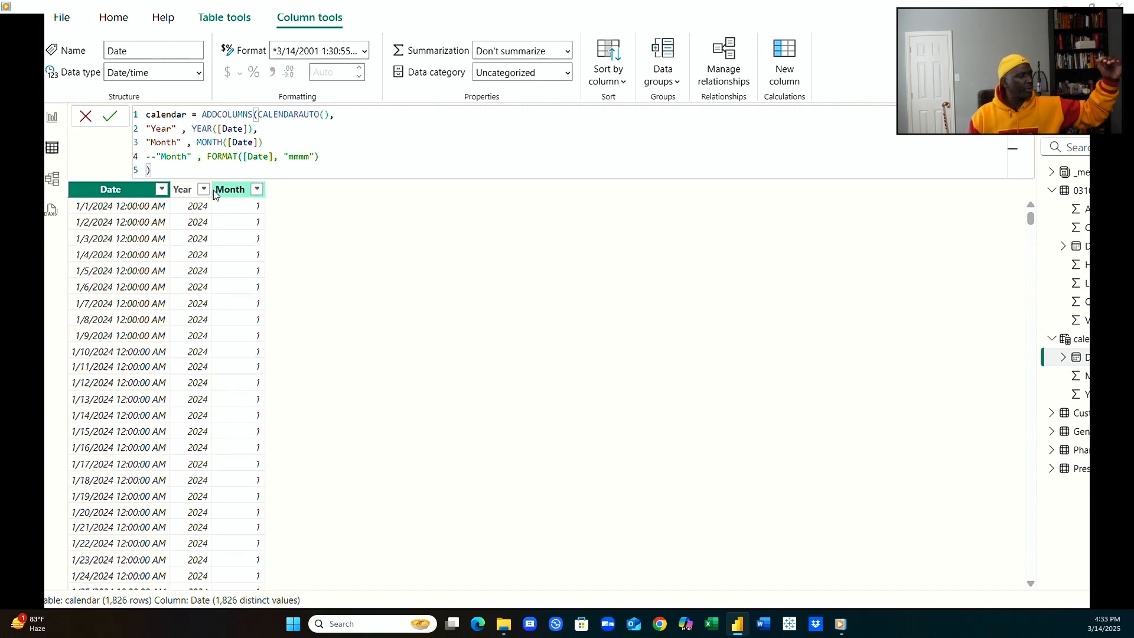
left_click(156, 156)
key("BackSpace")
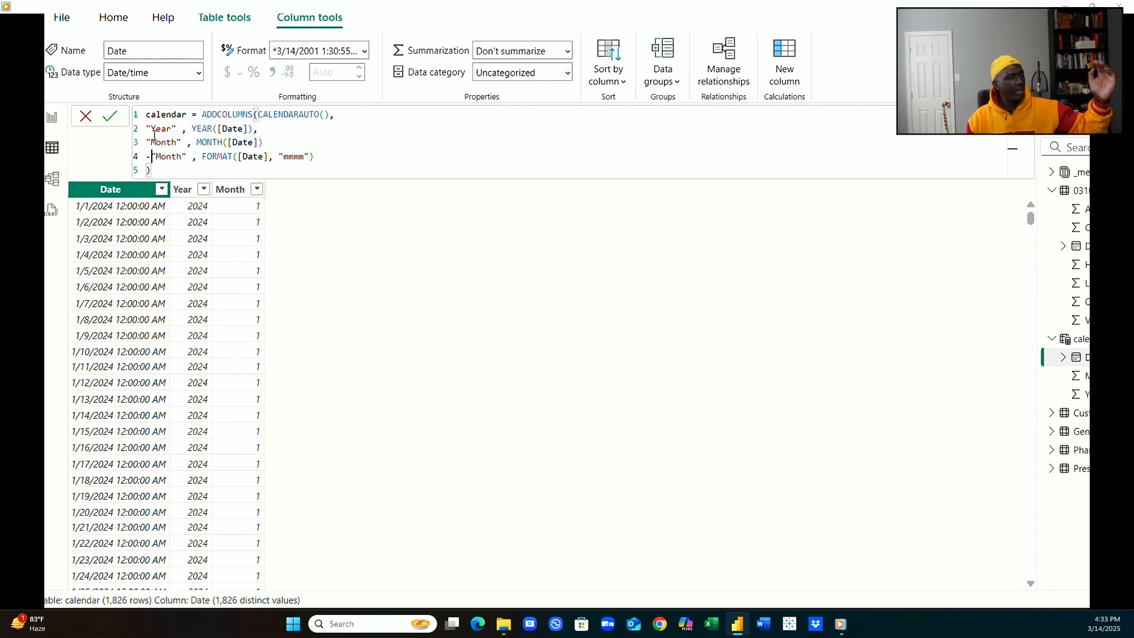
key("BackSpace")
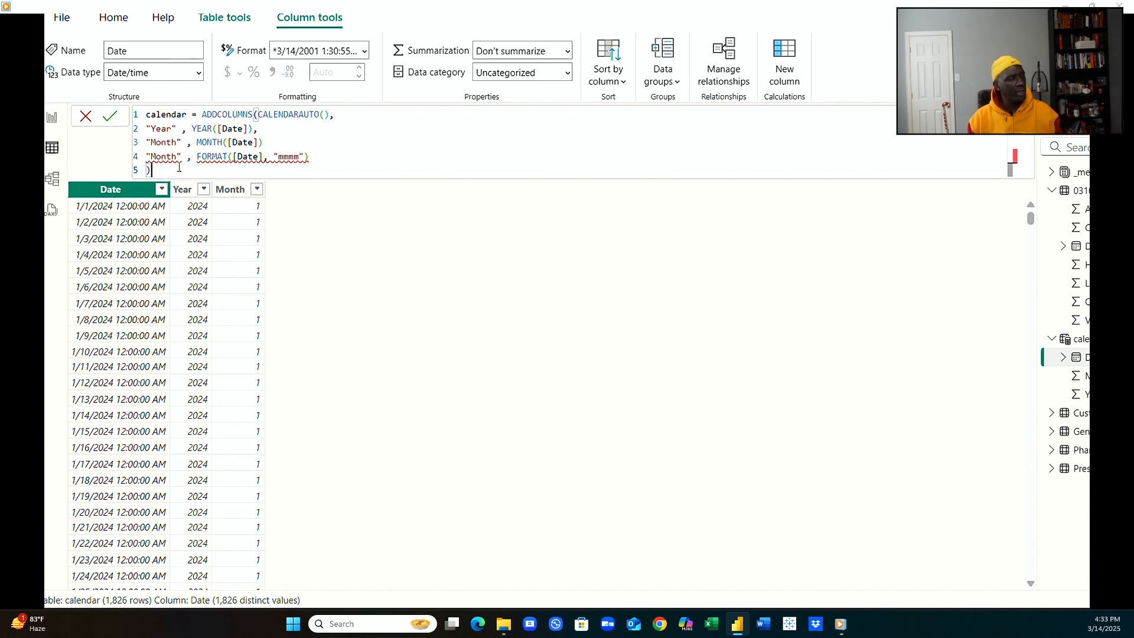
left_click(270, 136)
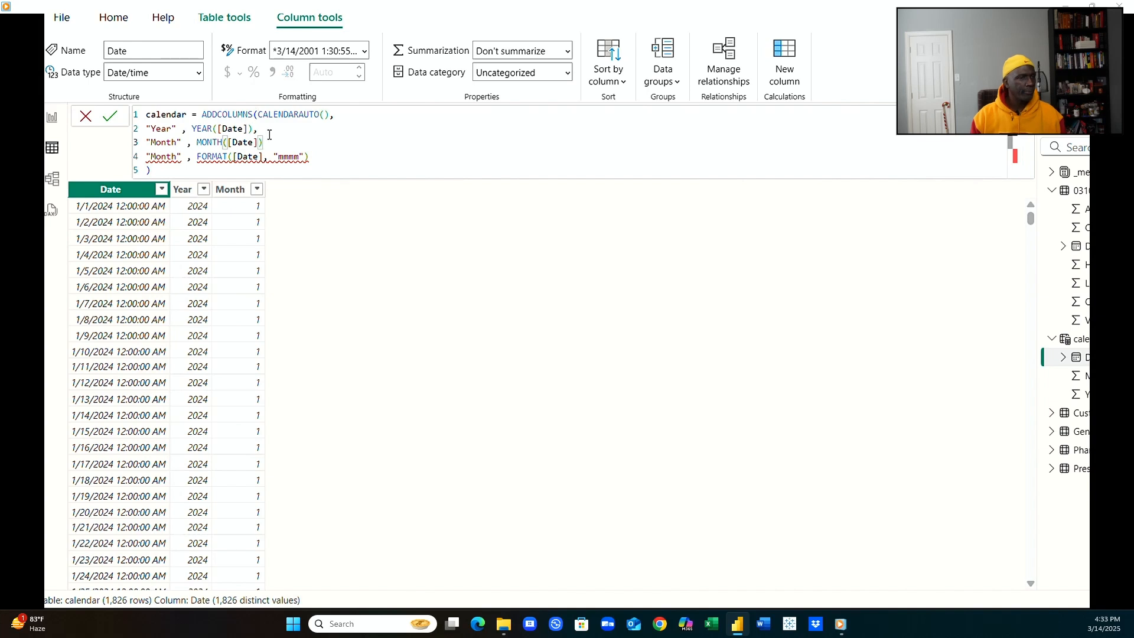
type(",")
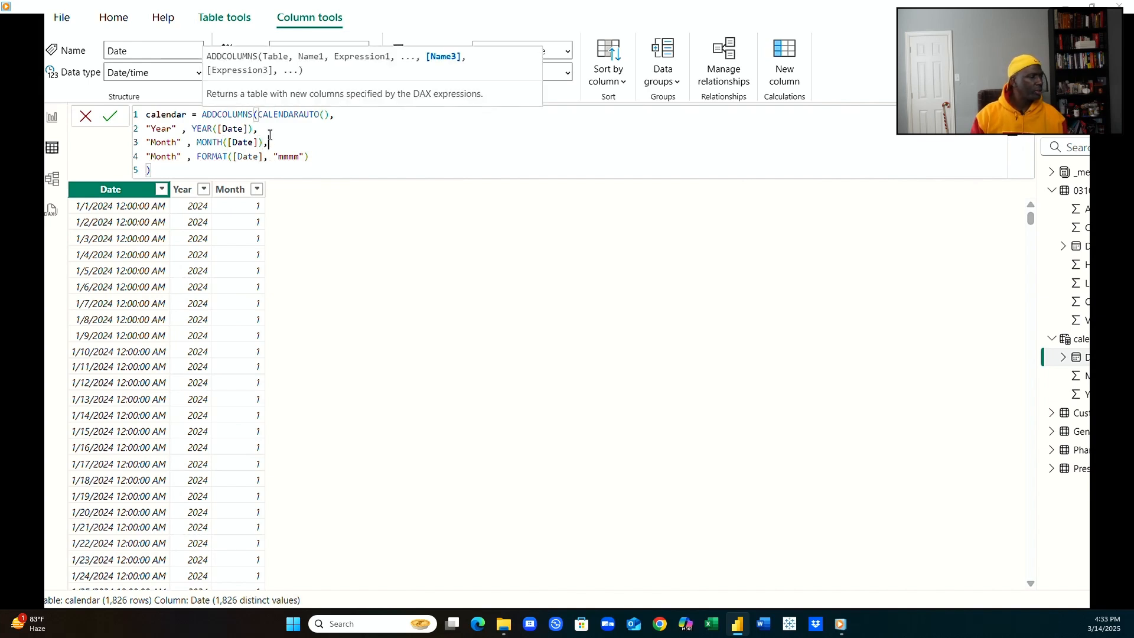
left_click(250, 176)
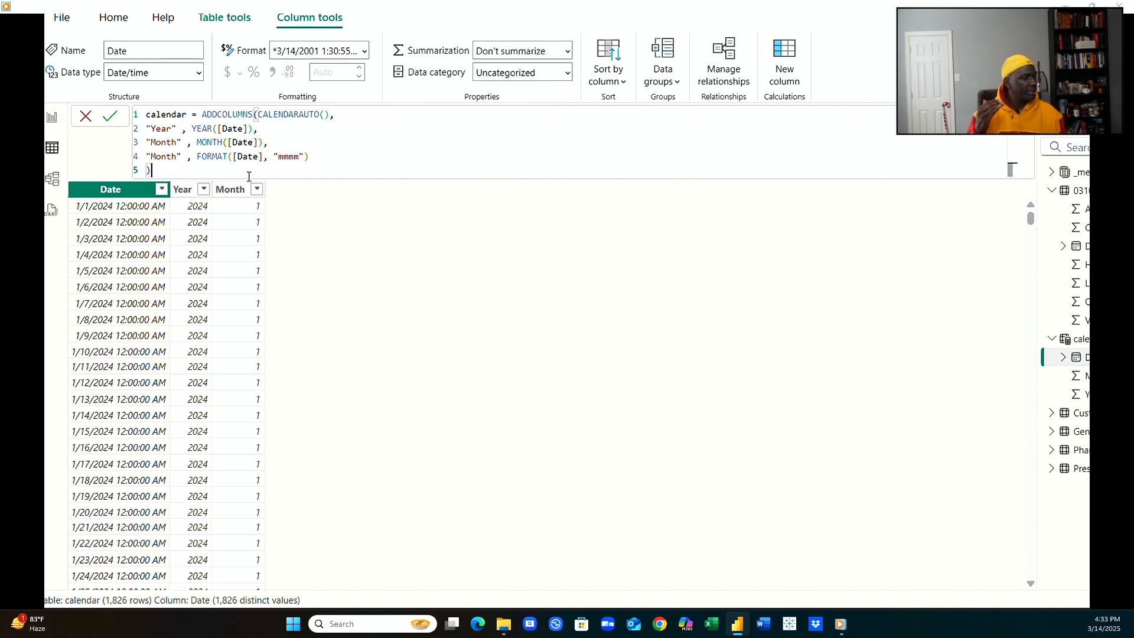
key("Return")
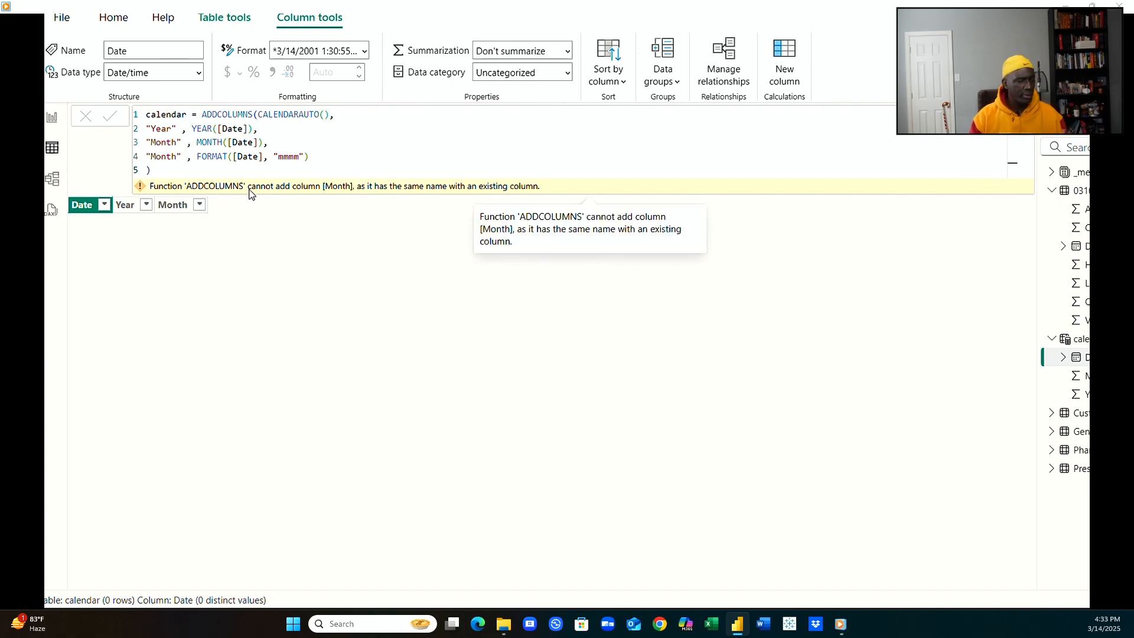
Comment out the duplicate "Month" column on line 4 with -- and commit the formula.
left_click(147, 156)
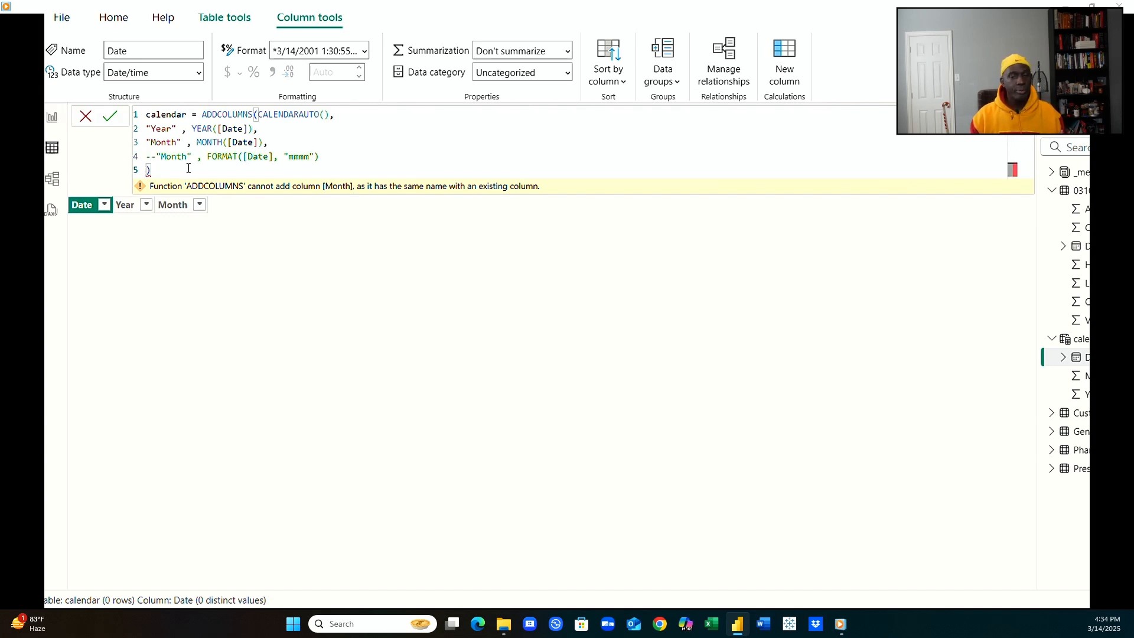
key("Return")
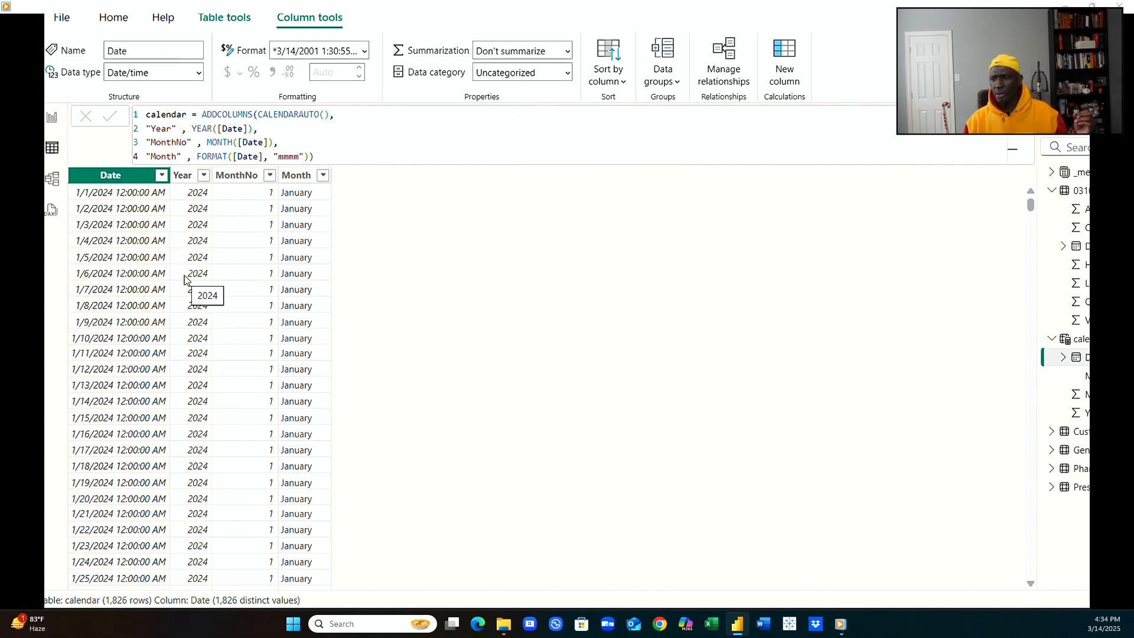
Check which years the calendar table covers in the Year column's filter list, leaving the filter unchanged.
left_click(204, 175)
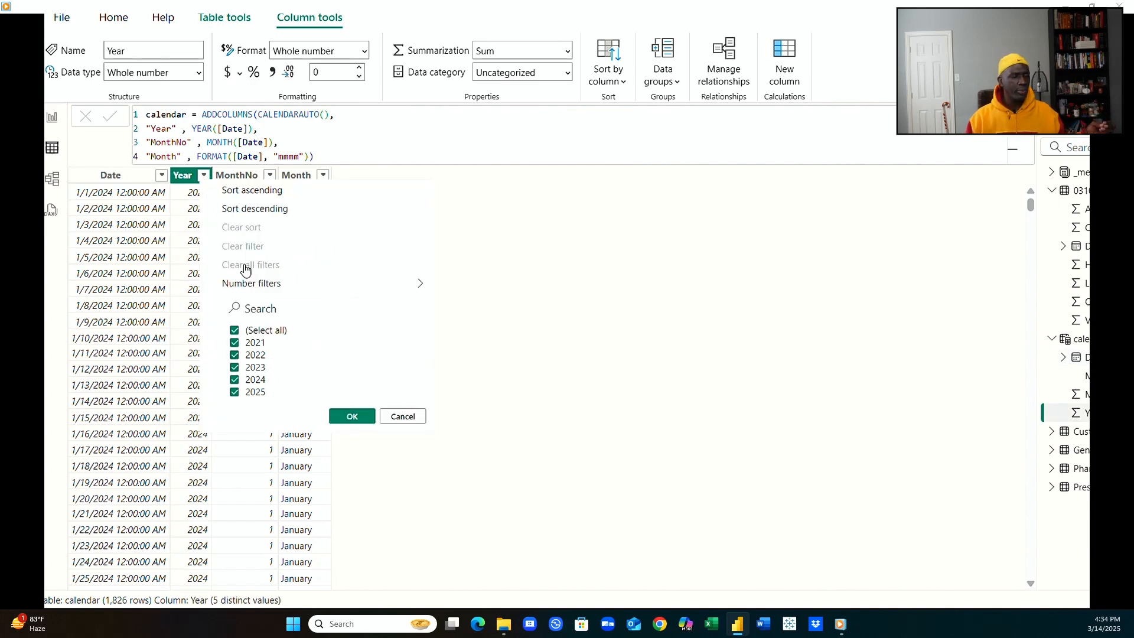
left_click(445, 171)
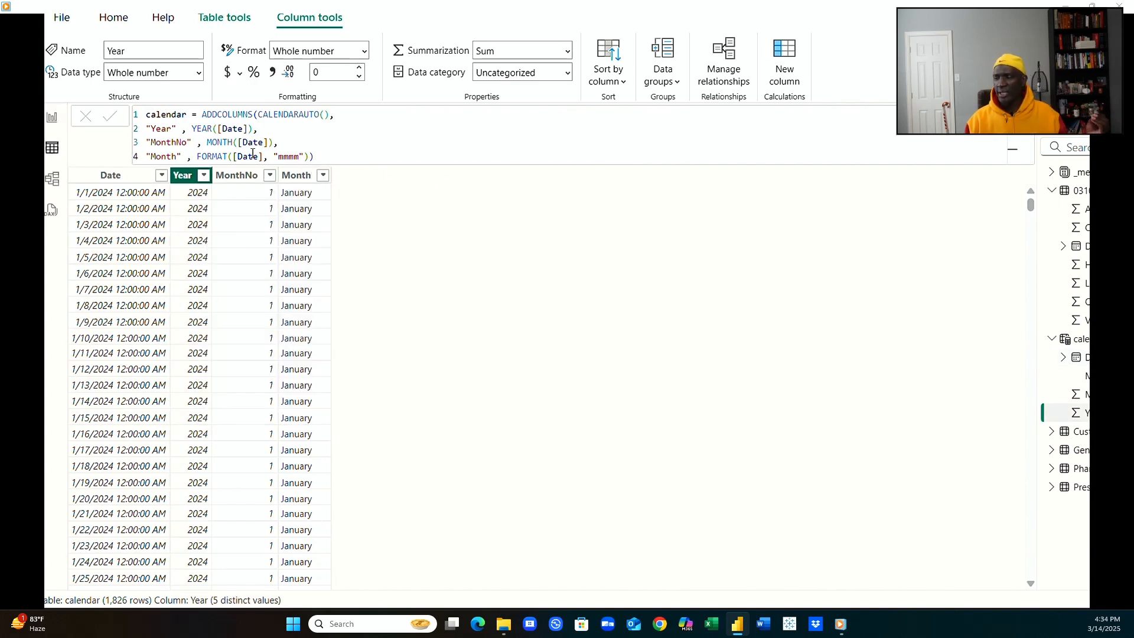
Check which month numbers and month names the calendar table contains in the MonthNo and Month filter lists, leaving both filters unchanged.
left_click(270, 175)
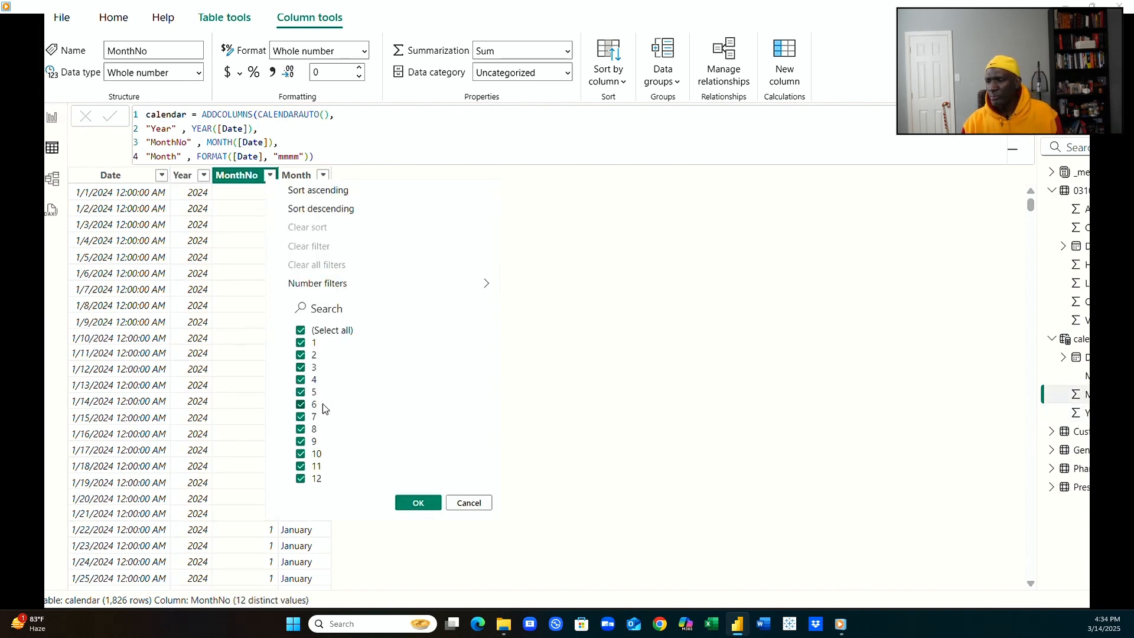
left_click(643, 344)
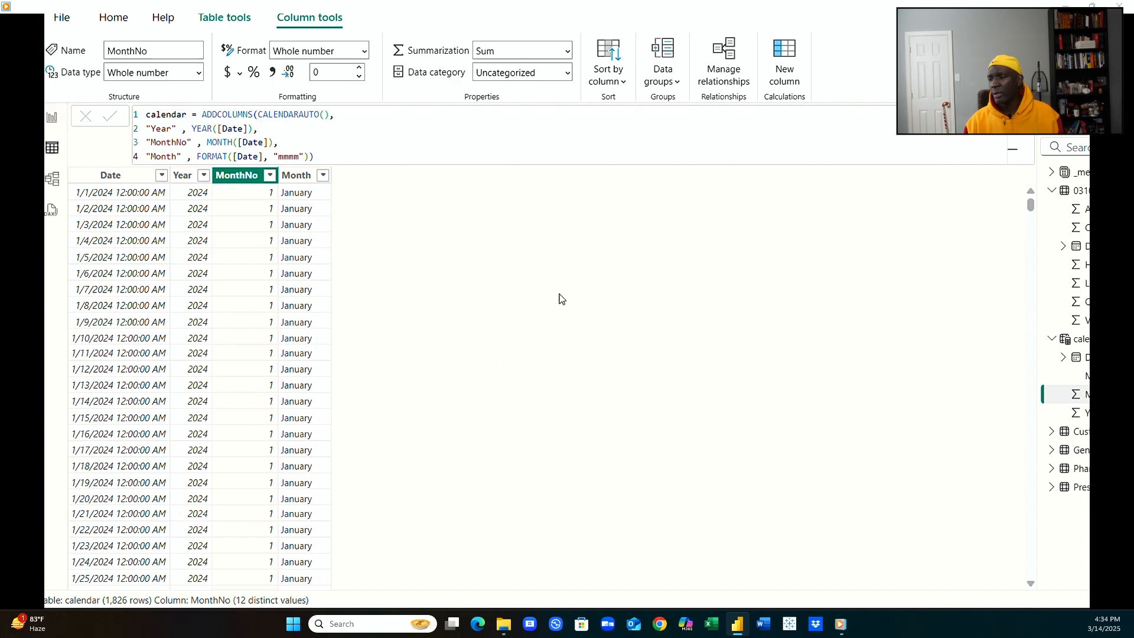
left_click(299, 175)
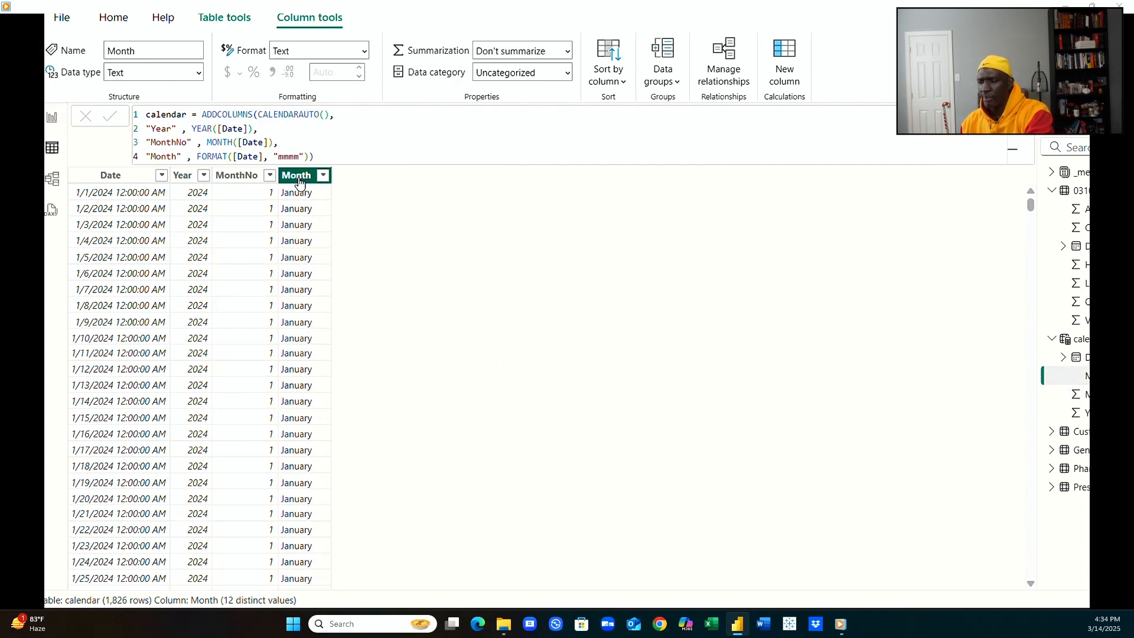
left_click(324, 176)
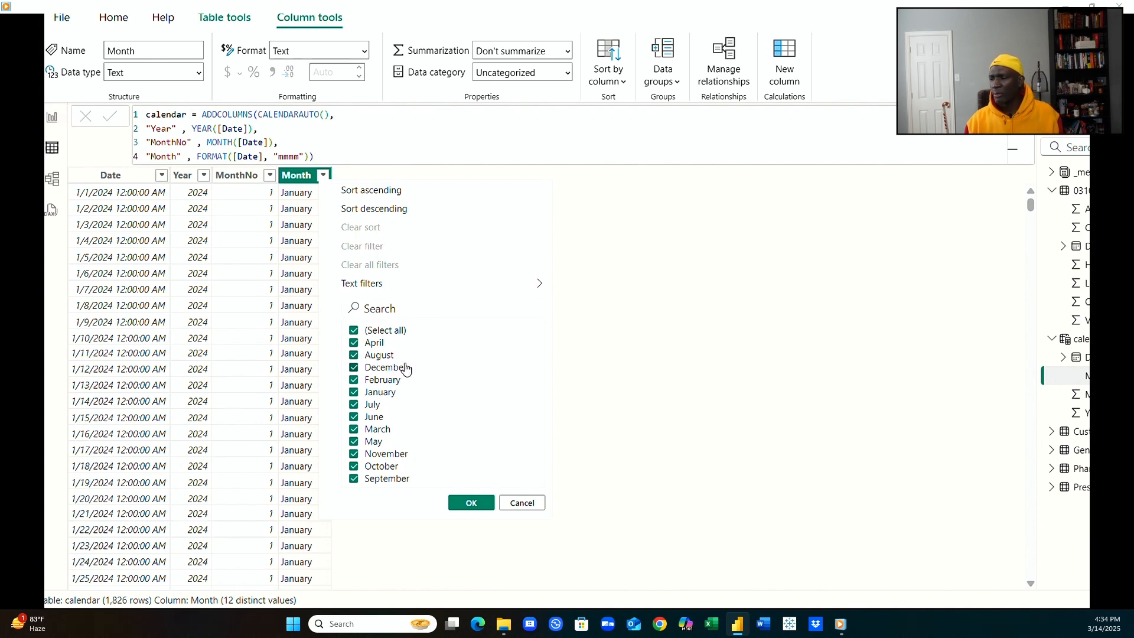
left_click(530, 508)
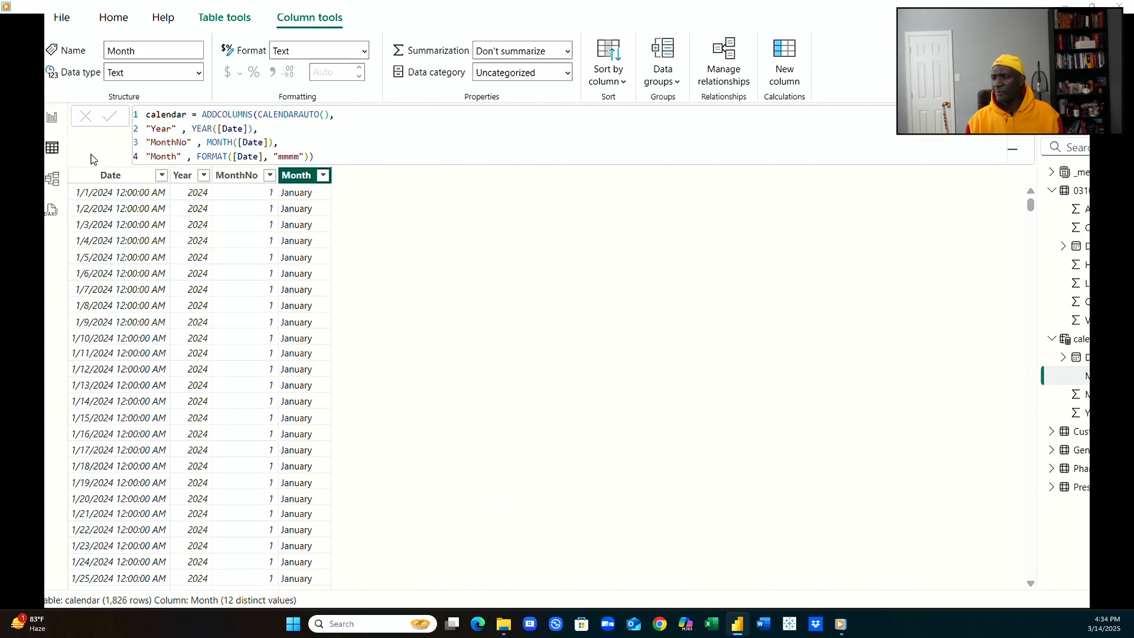
Switch to the model view, bring the calendar table close to the data tables, and move Generic_Drug_Dispensing_Rate out to its lower right.
left_click(53, 118)
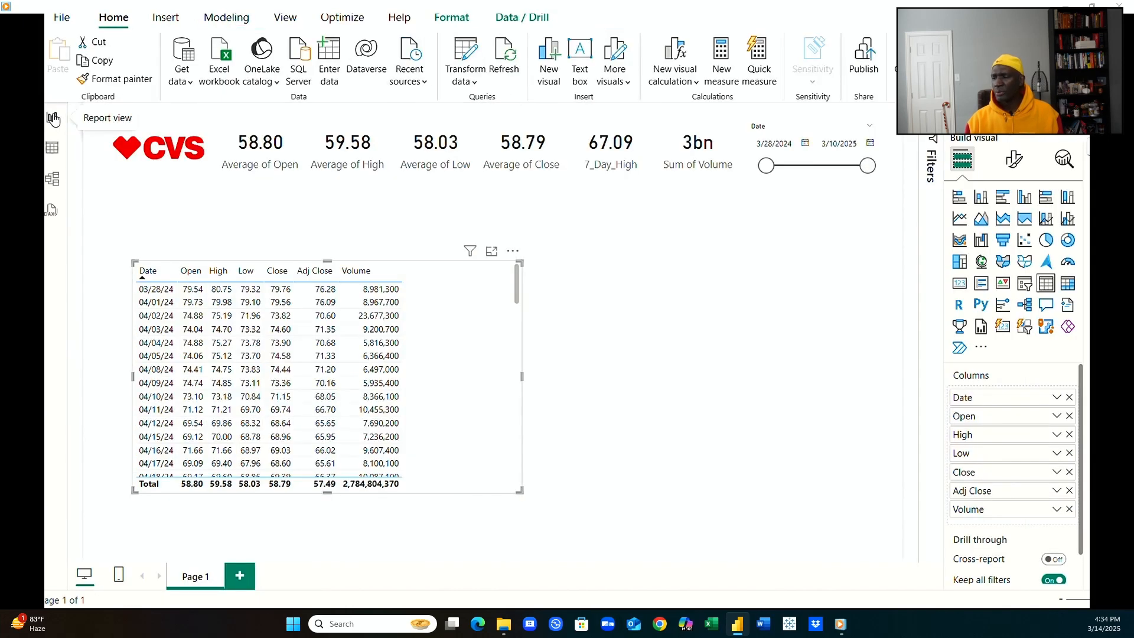
left_click(54, 179)
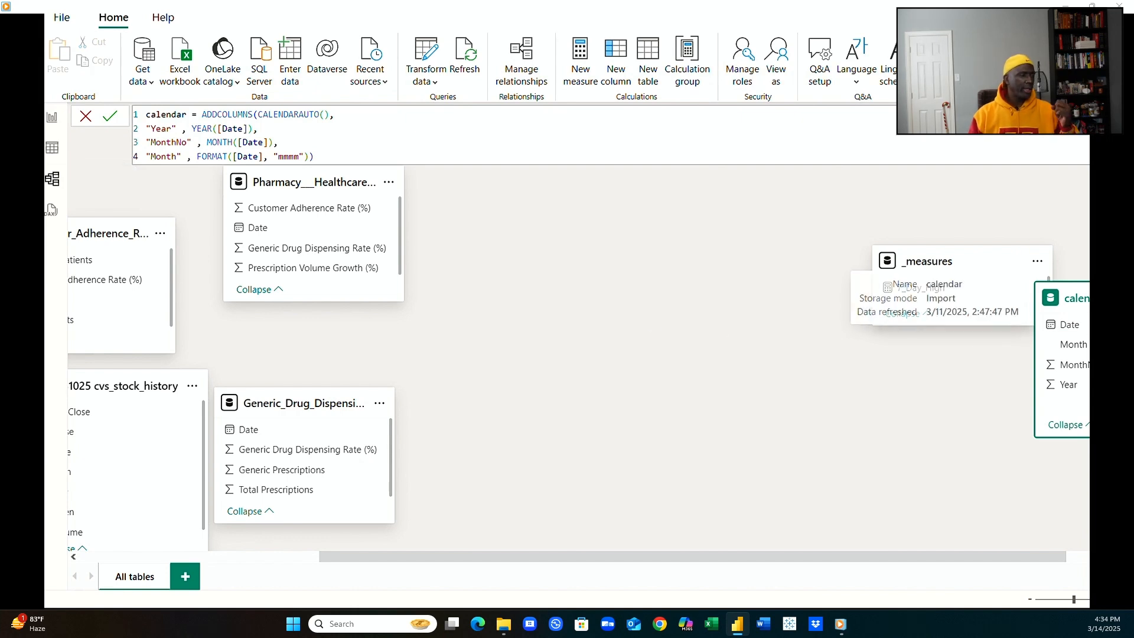
left_click_drag(1069, 299, 575, 307)
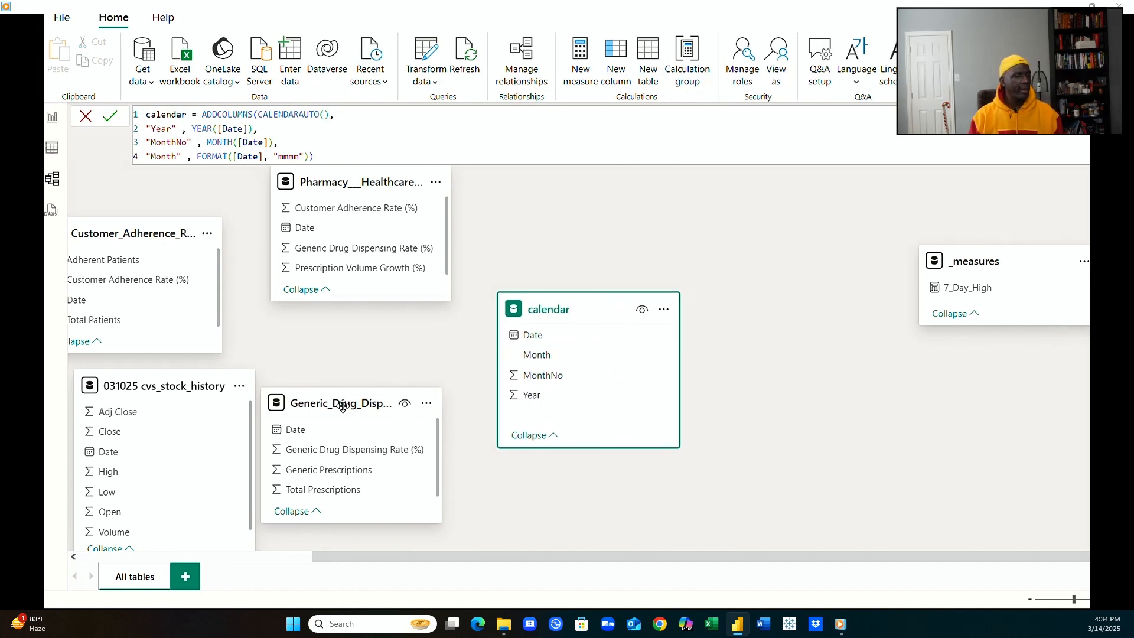
left_click_drag(344, 411, 761, 476)
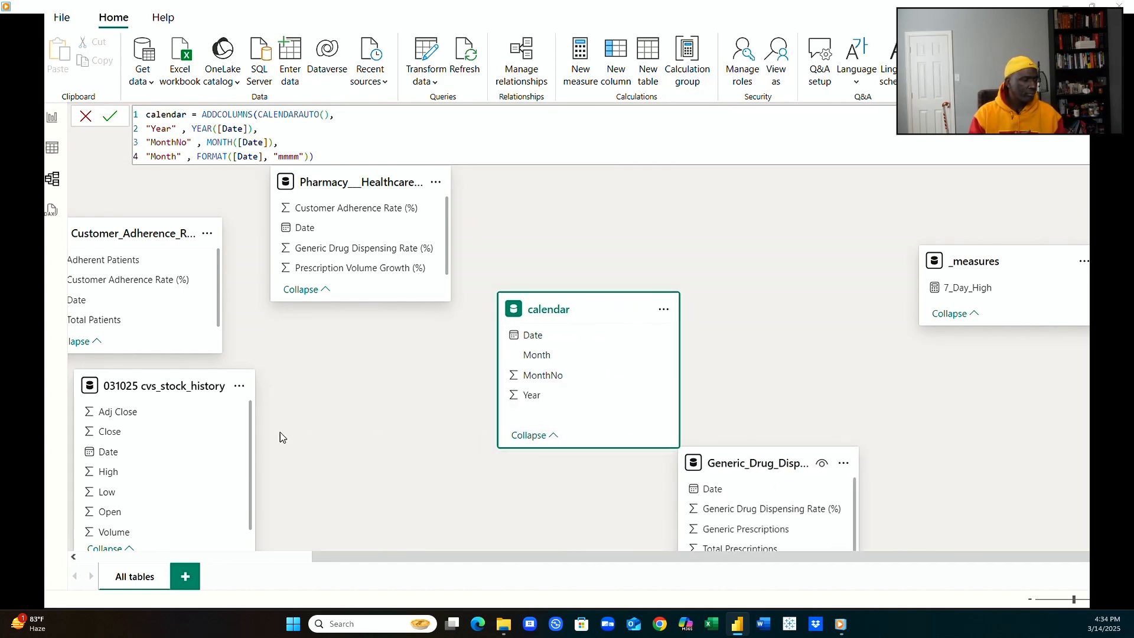
Place 031025 cvs_stock_history below the Pharmacy table, reduce its card size, and move the calendar table up and away from it.
left_click_drag(154, 388, 338, 380)
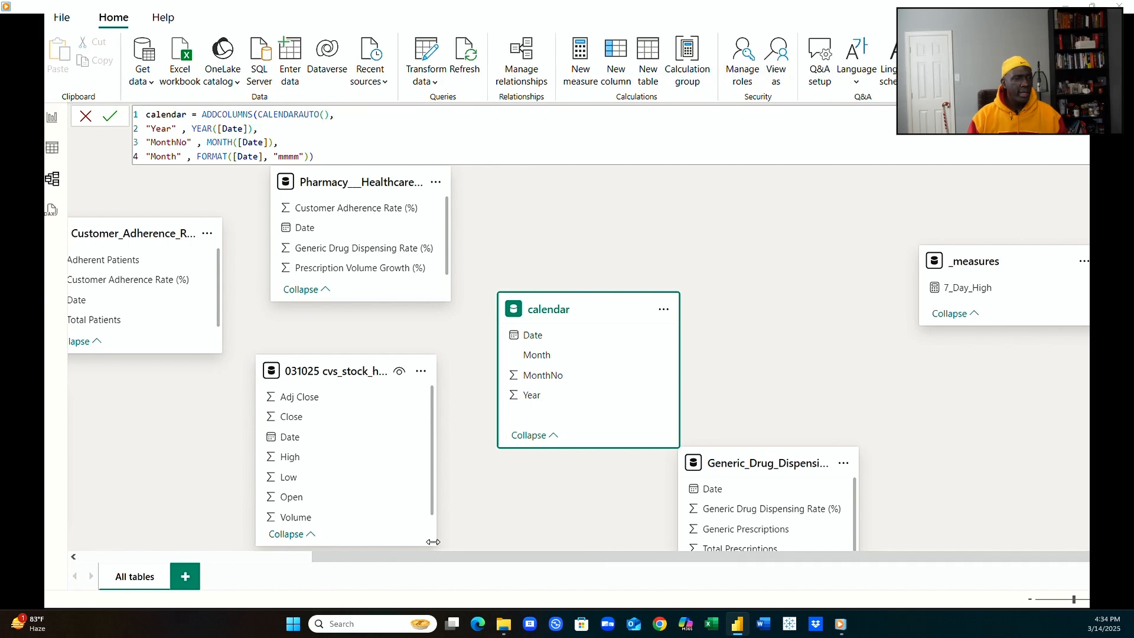
left_click_drag(437, 547, 393, 497)
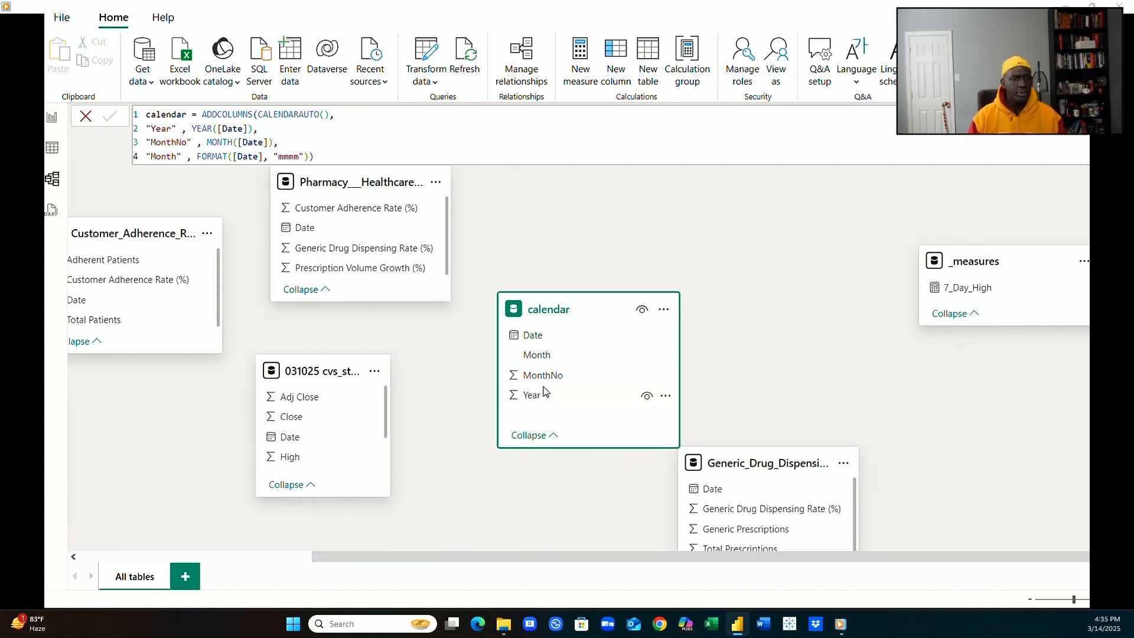
left_click_drag(593, 306, 690, 200)
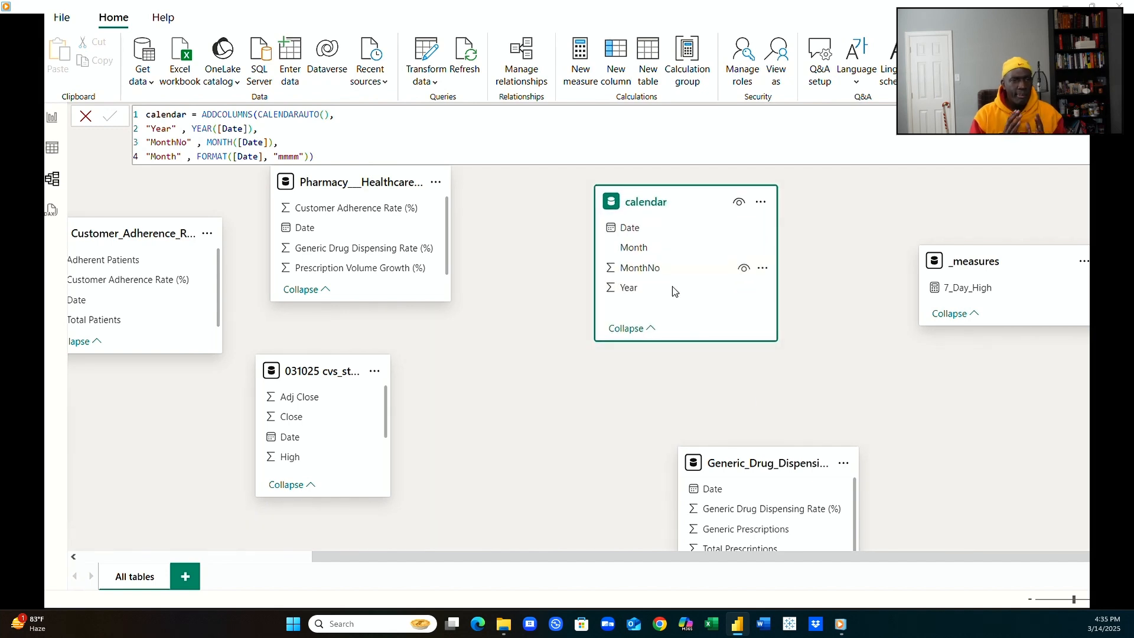
Place Generic_Drug_Dispensing_Rate directly to the right of 031025 cvs_stock_history and resize both cards to matching widths and heights.
left_click_drag(737, 465, 469, 372)
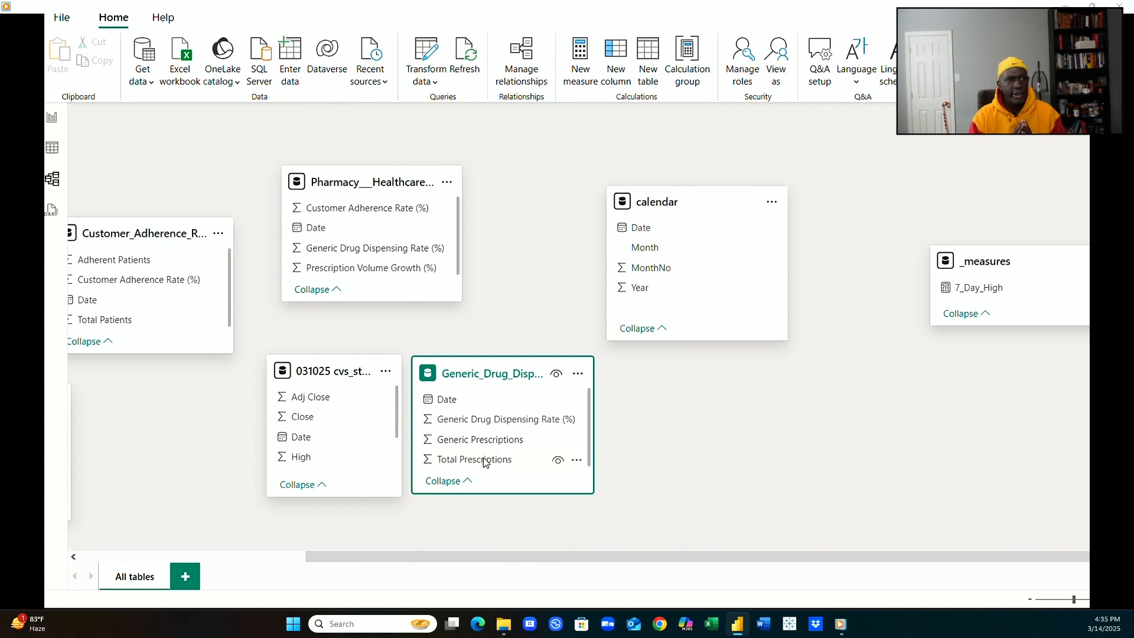
left_click_drag(401, 496, 398, 481)
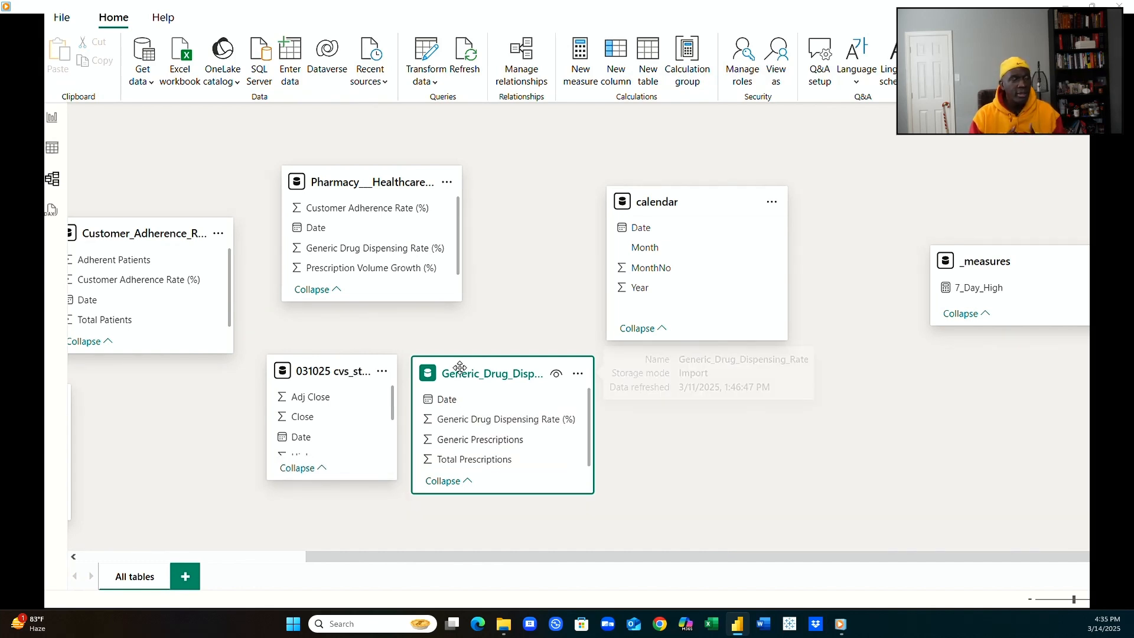
left_click_drag(450, 371, 316, 341)
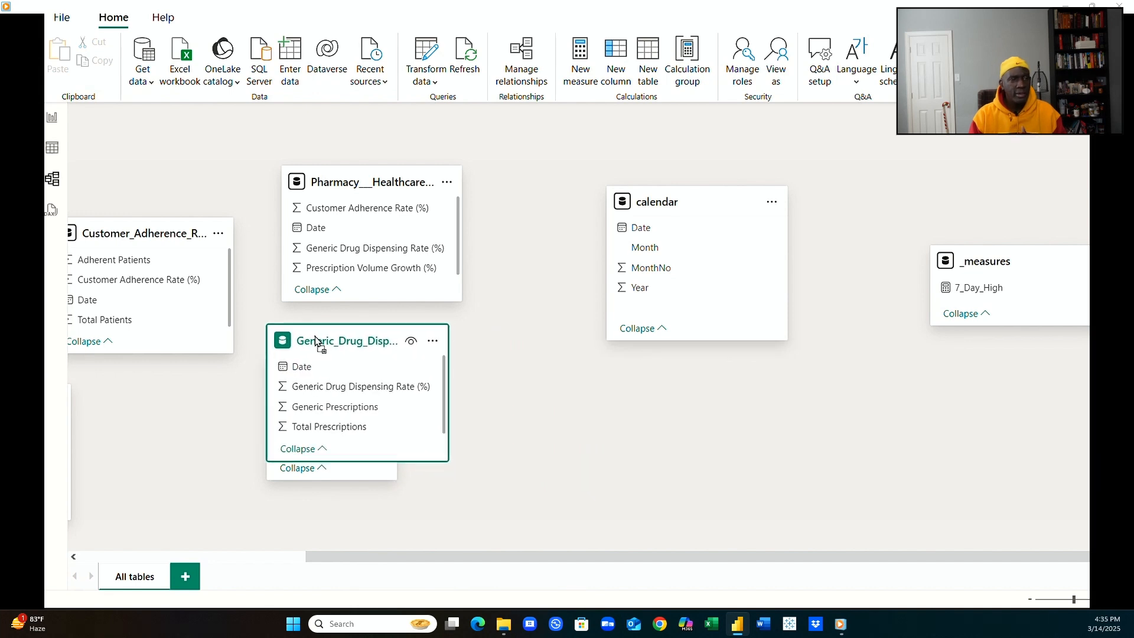
left_click_drag(449, 384, 398, 382)
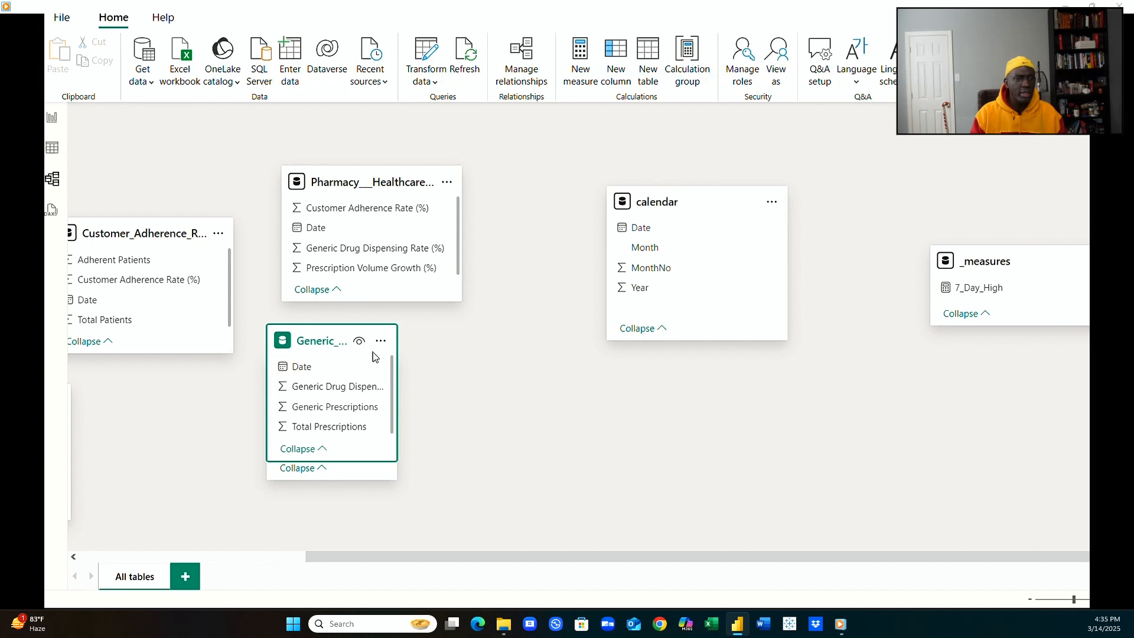
left_click_drag(341, 341, 475, 370)
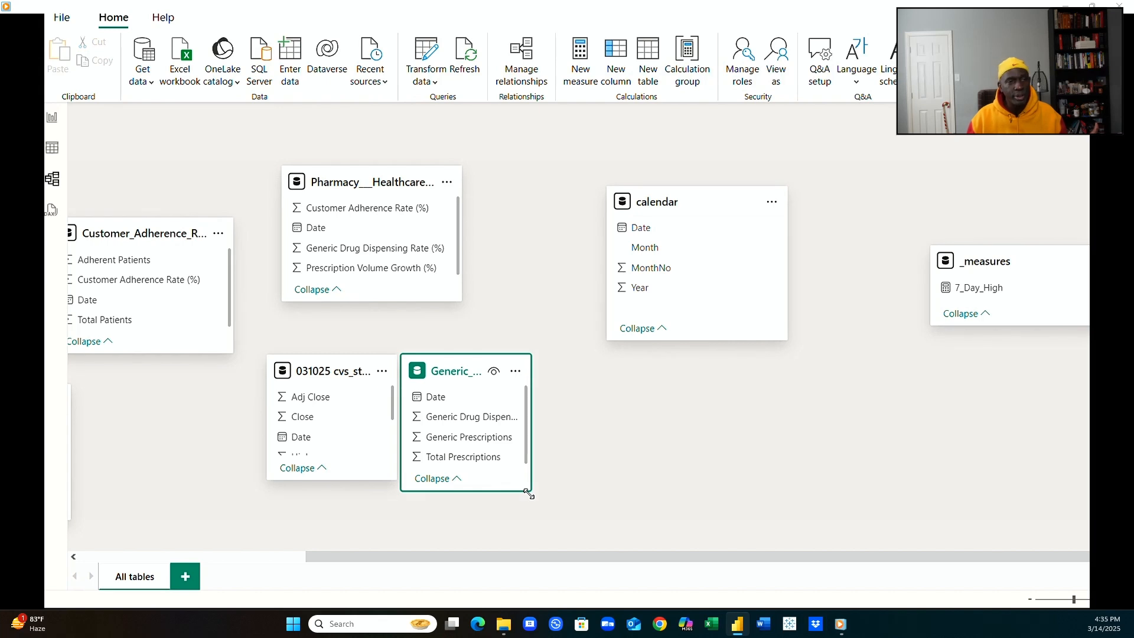
left_click_drag(529, 493, 525, 482)
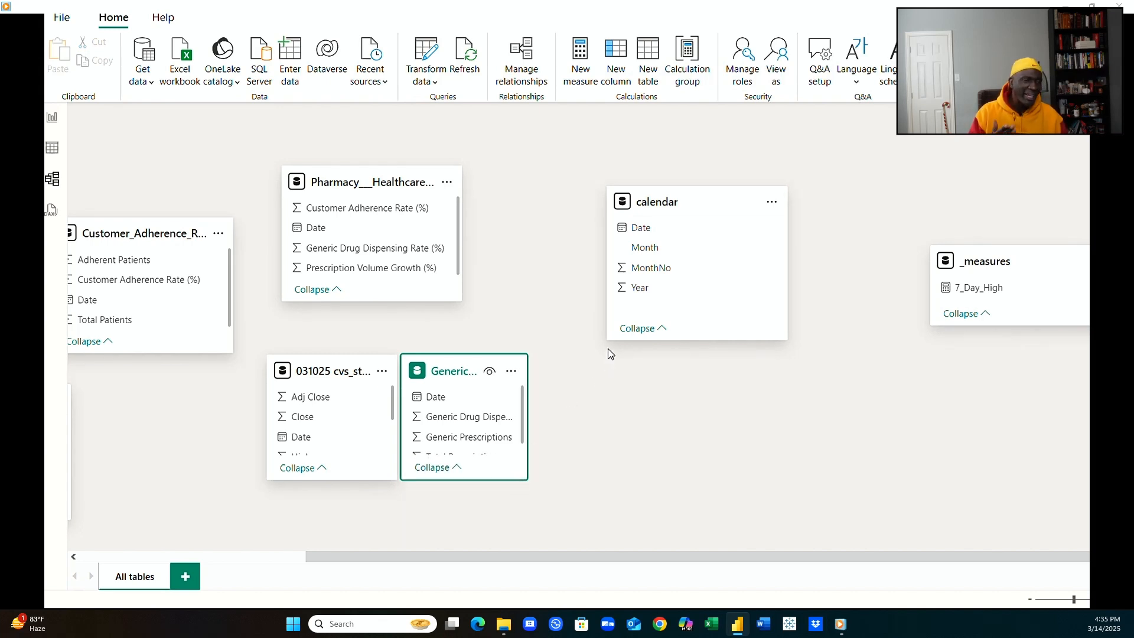
Stack the Pharmacy___Healthcare_KPIs table directly above Generic_Drug_Dispensing_Rate and match its card height and width to that table.
left_click_drag(361, 180, 611, 365)
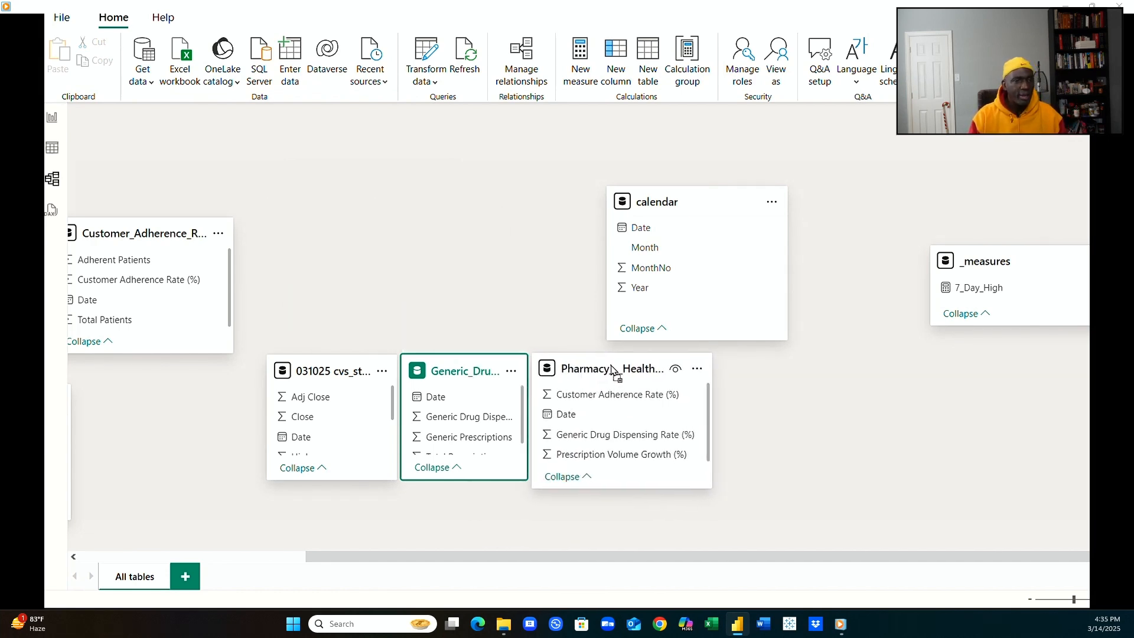
left_click_drag(630, 486, 633, 479)
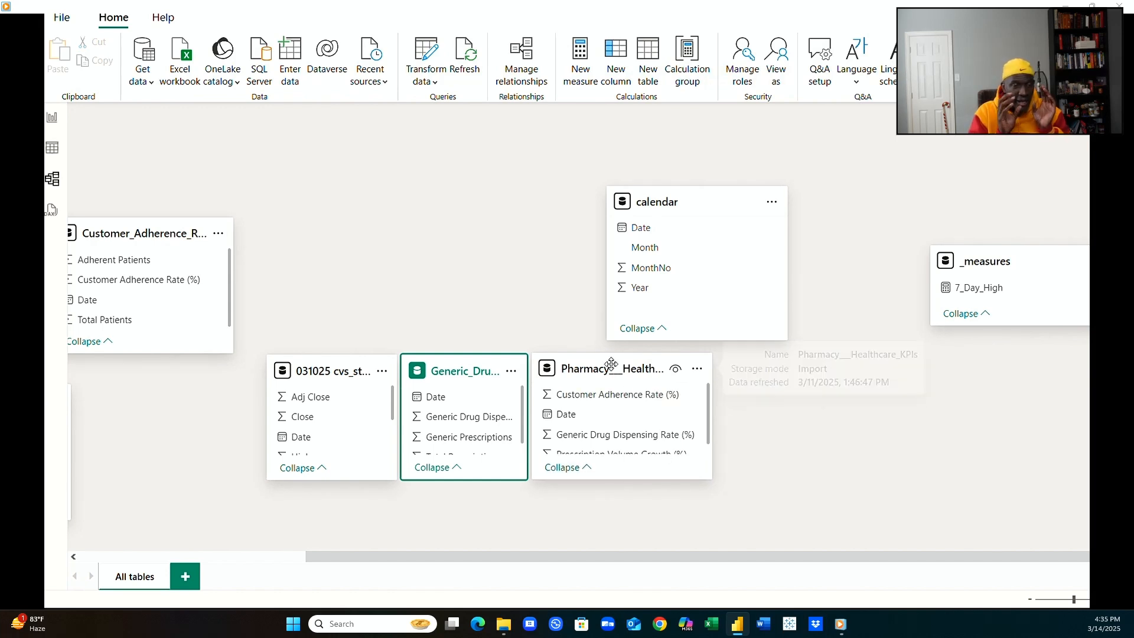
left_click_drag(611, 369, 480, 245)
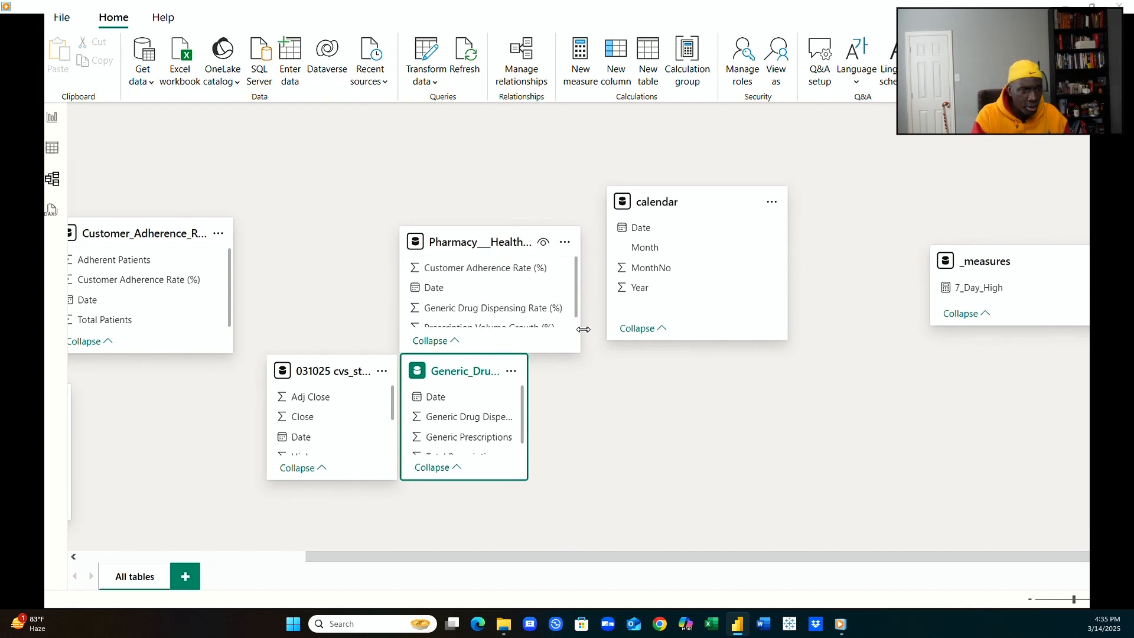
left_click_drag(581, 327, 531, 325)
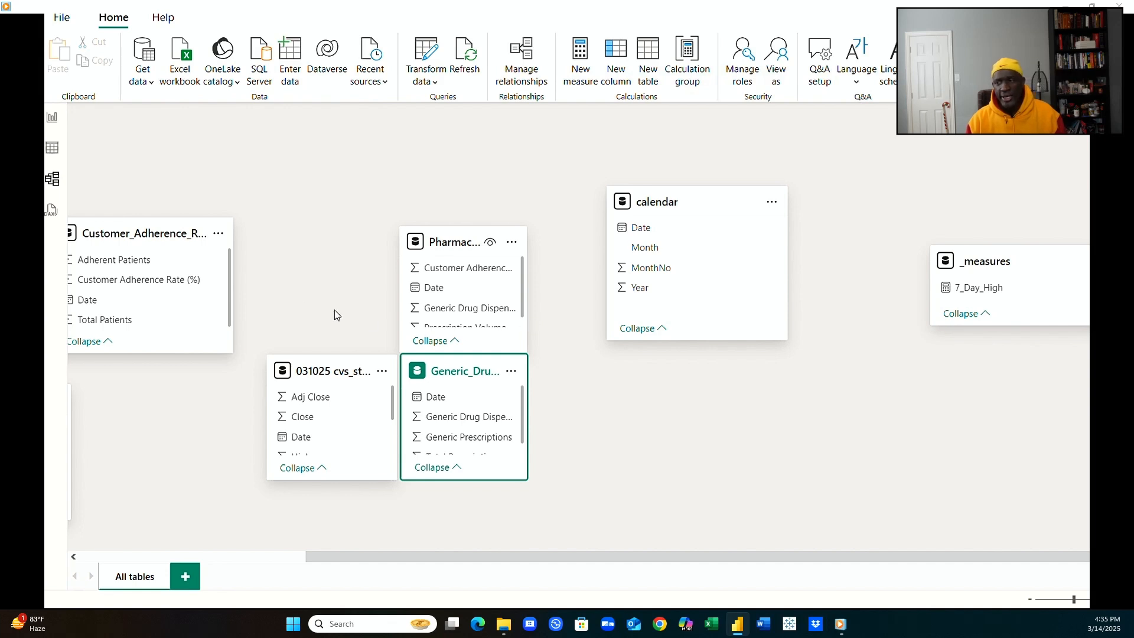
Place the Customer_Adherence table directly above 031025 cvs_stock_history and match its card width to that table.
left_click_drag(144, 235, 622, 251)
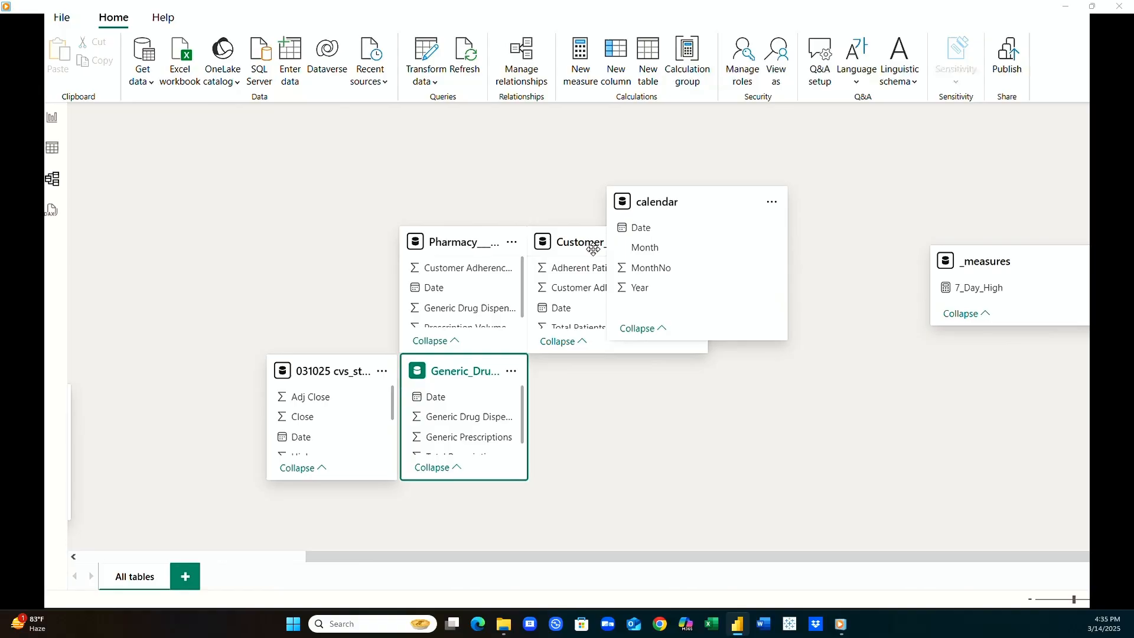
left_click_drag(577, 251, 283, 252)
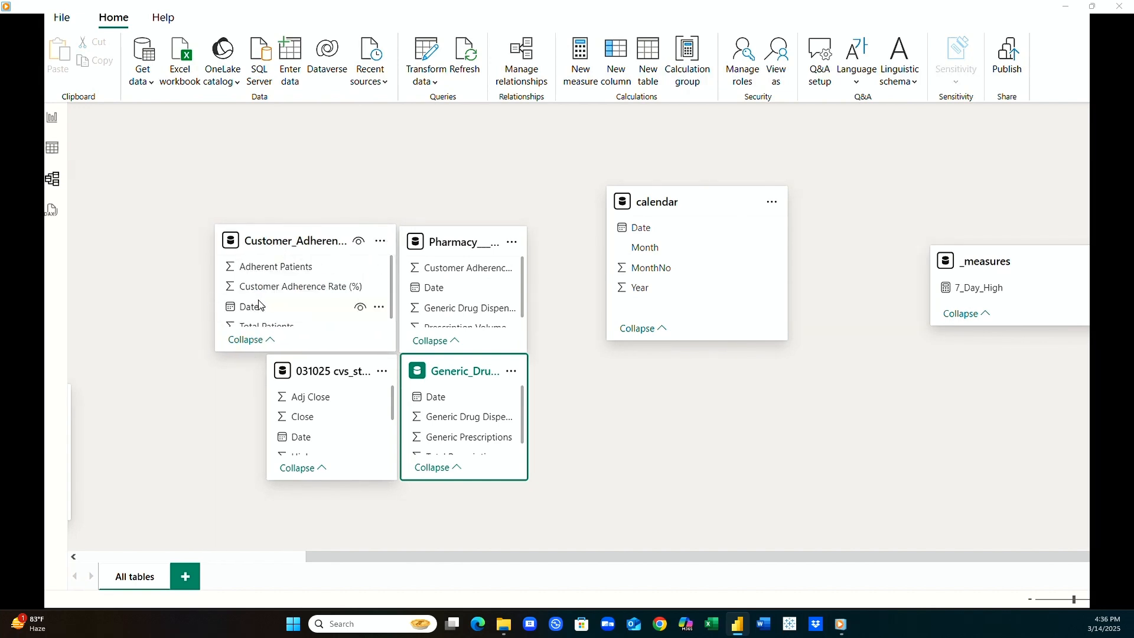
left_click(225, 288)
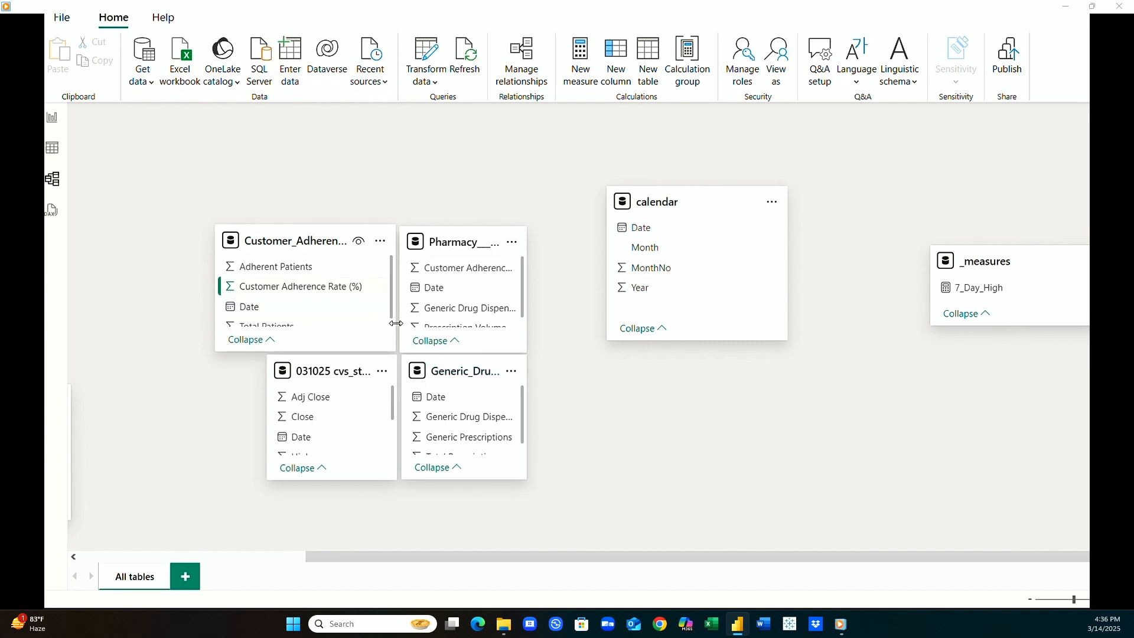
left_click_drag(353, 251, 524, 118)
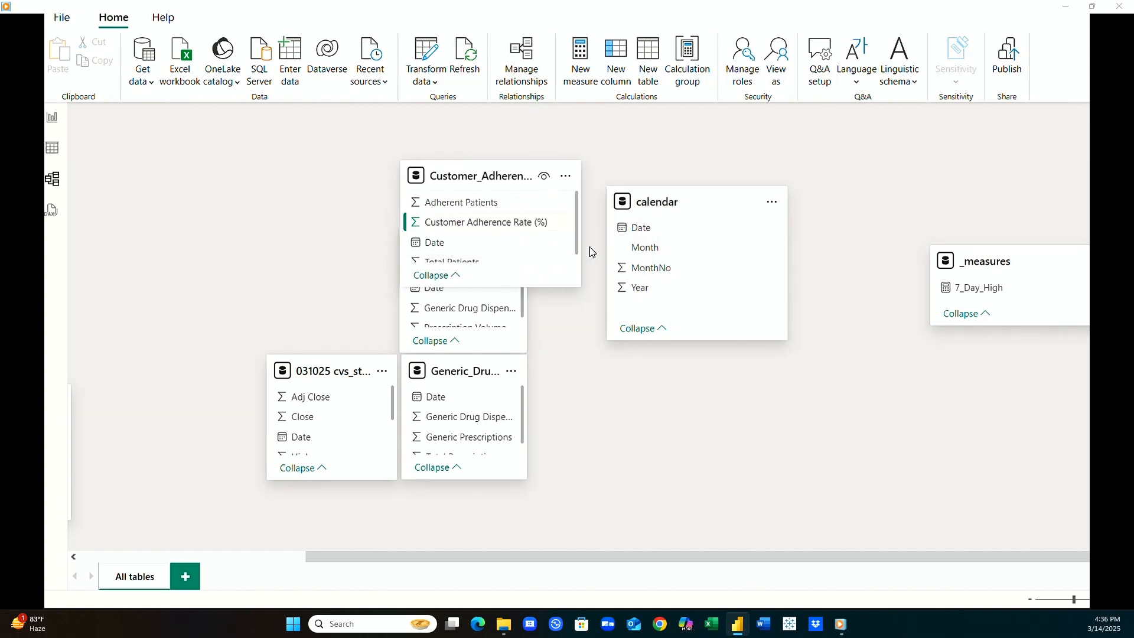
left_click_drag(583, 256, 530, 258)
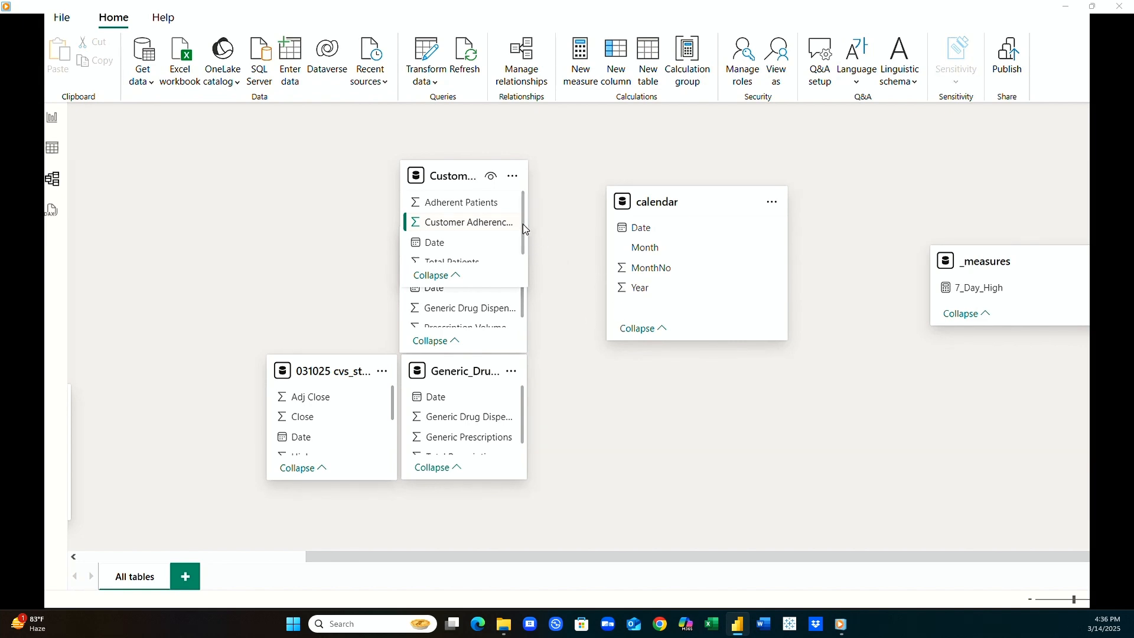
left_click_drag(461, 179, 327, 237)
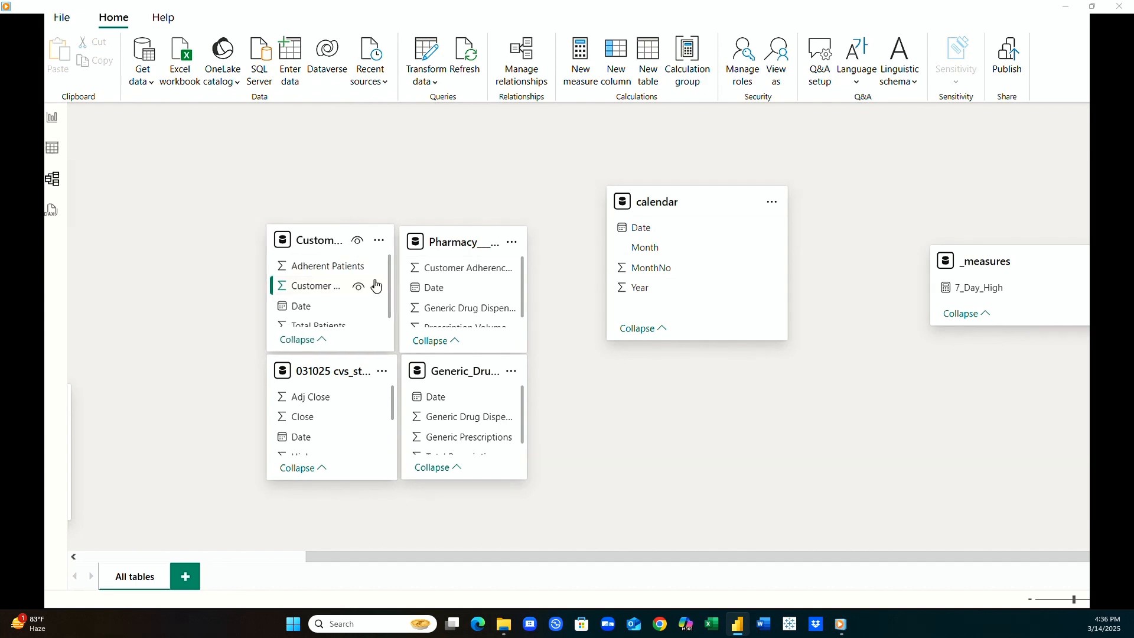
left_click_drag(395, 298, 400, 297)
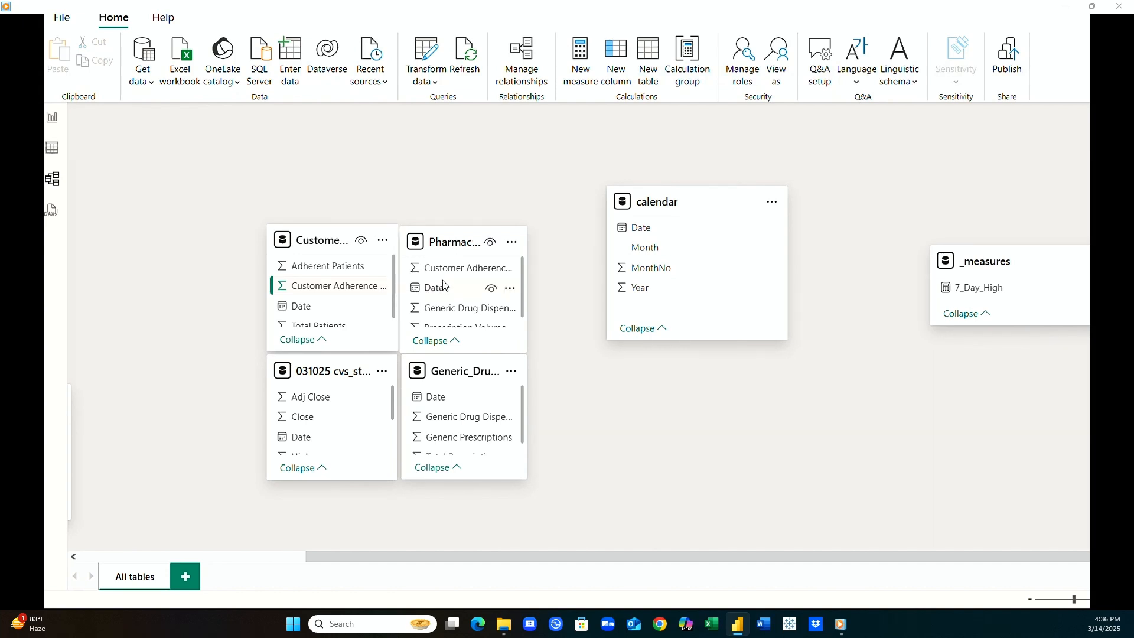
Extend the top edge of the Pharmacy___Healthcare_KPIs card slightly to align it with the Customer_Adherence card, and clear the selection.
left_click(455, 235)
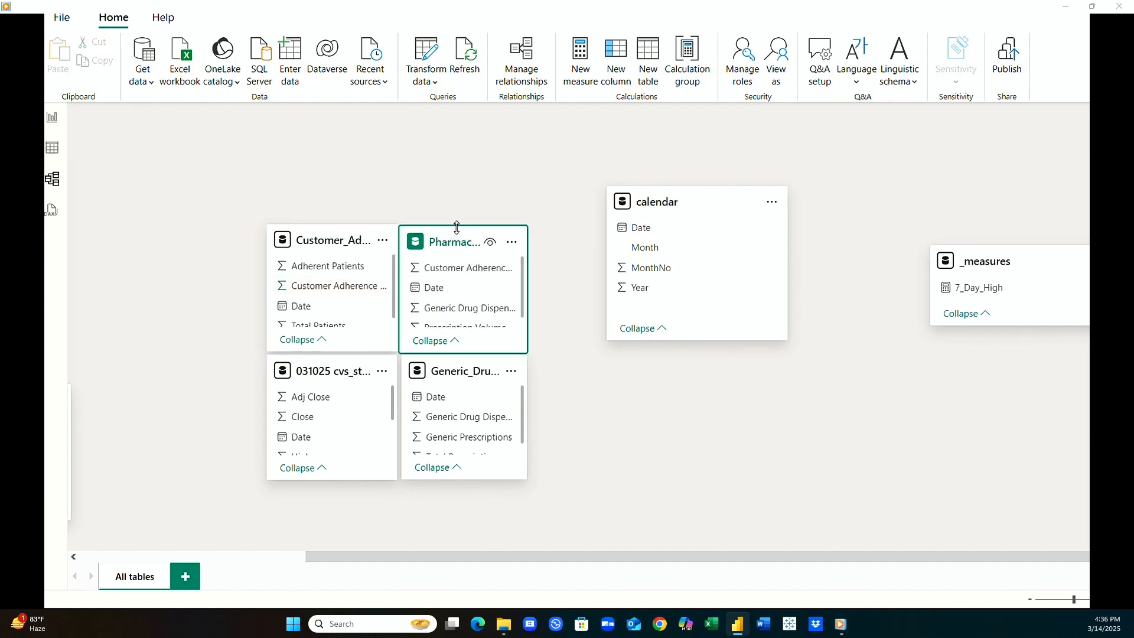
left_click_drag(457, 227, 457, 226)
left_click(592, 408)
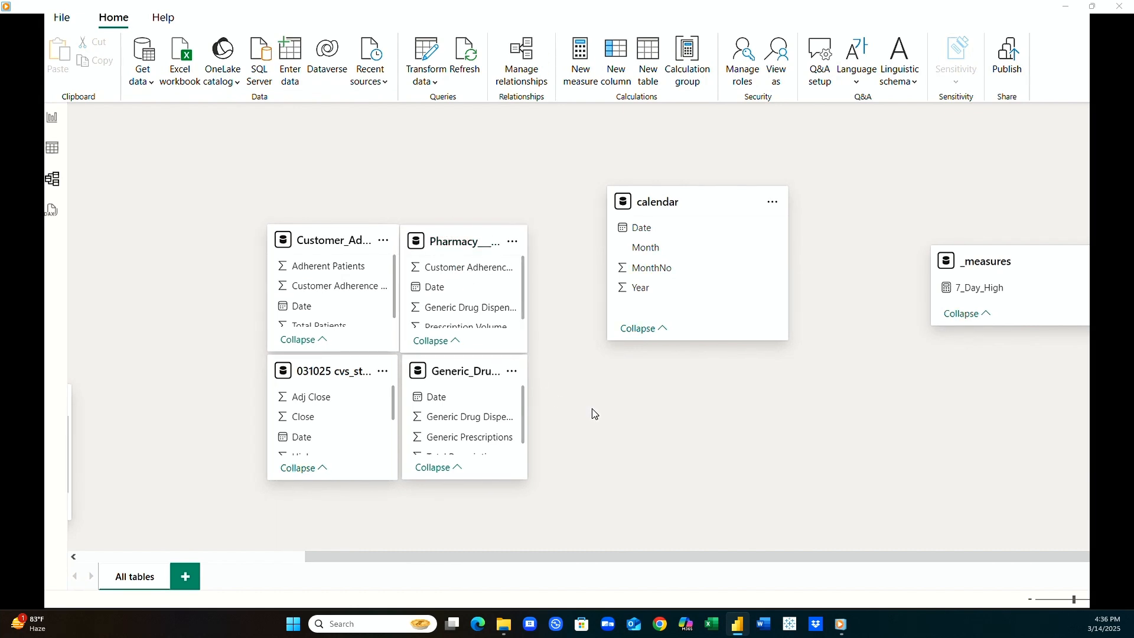
Resize the calendar table card to match the height of the Pharmacy___Healthcare_KPIs card and the width of the Customer_Adherence_Rate card.
left_click_drag(685, 193, 609, 232)
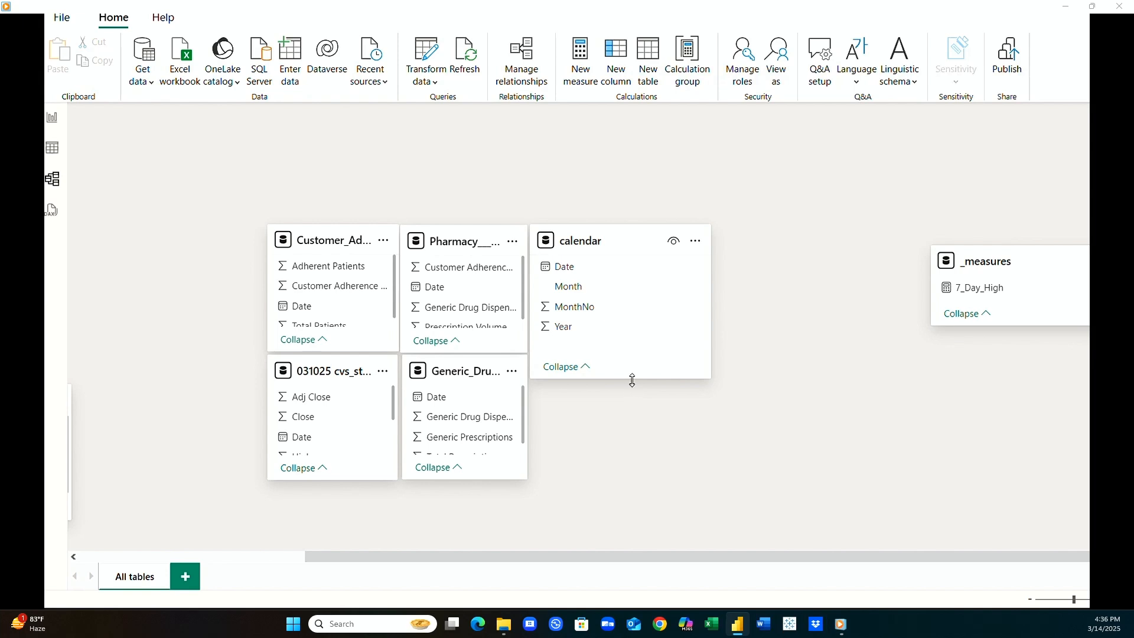
left_click_drag(632, 381, 629, 354)
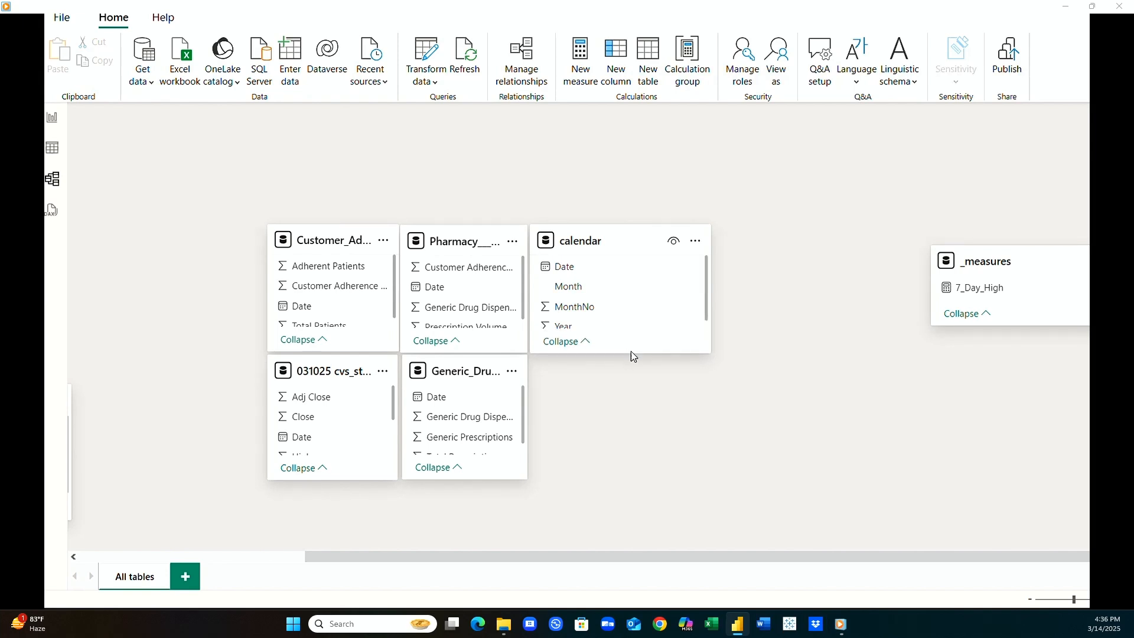
left_click_drag(622, 241, 361, 116)
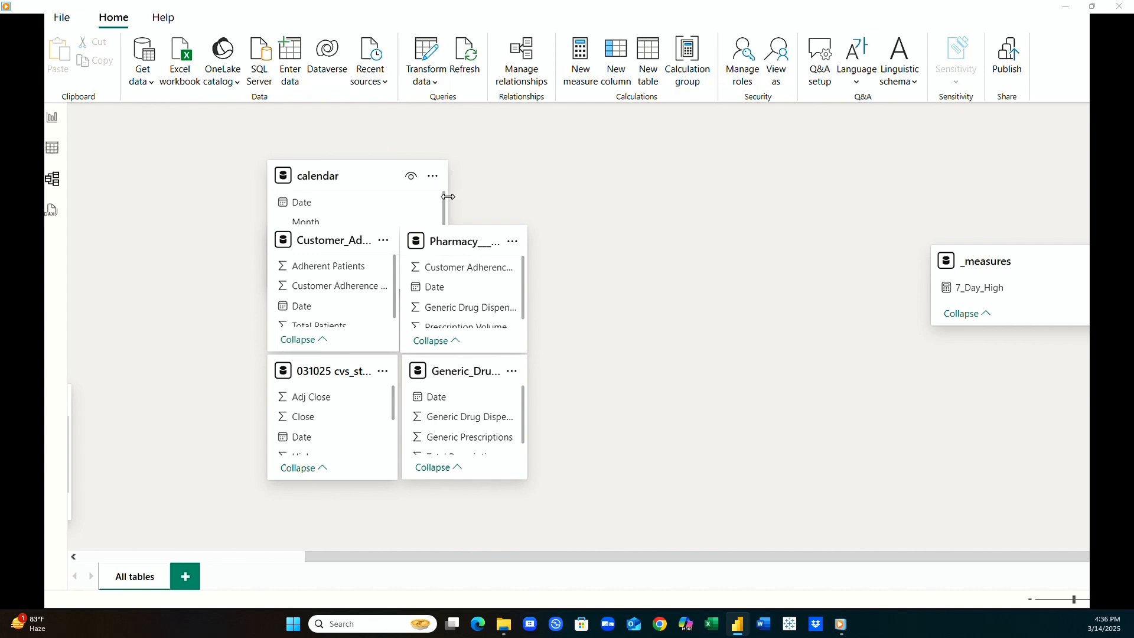
left_click_drag(448, 196, 398, 192)
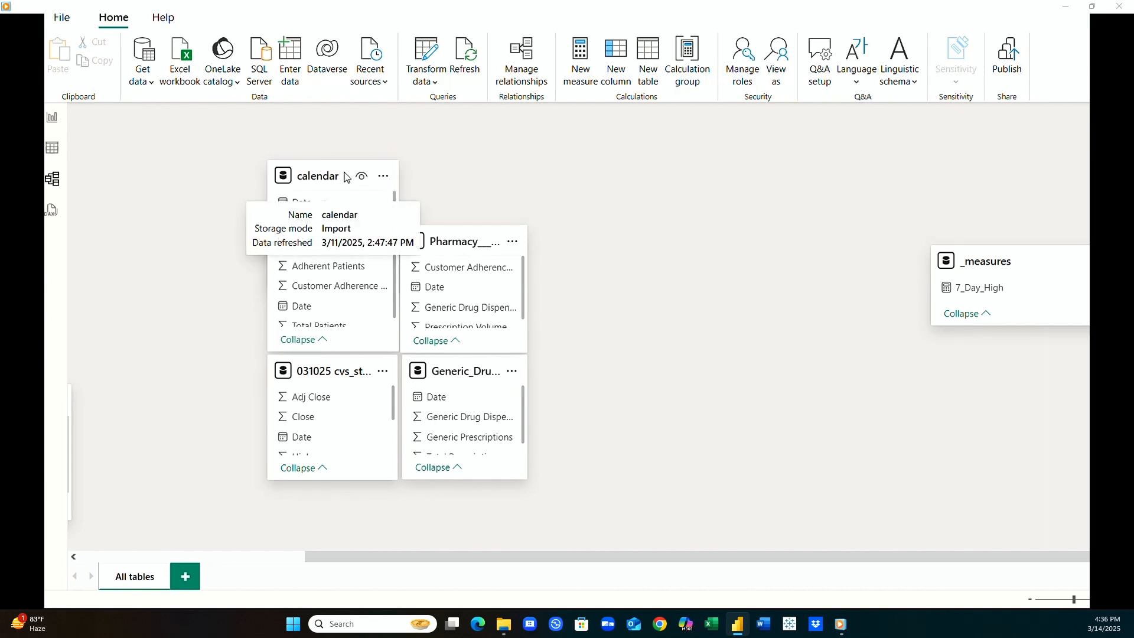
Spread the four data tables out towards the corners of the diagram and place the calendar table in the middle between them.
left_click_drag(472, 234, 674, 201)
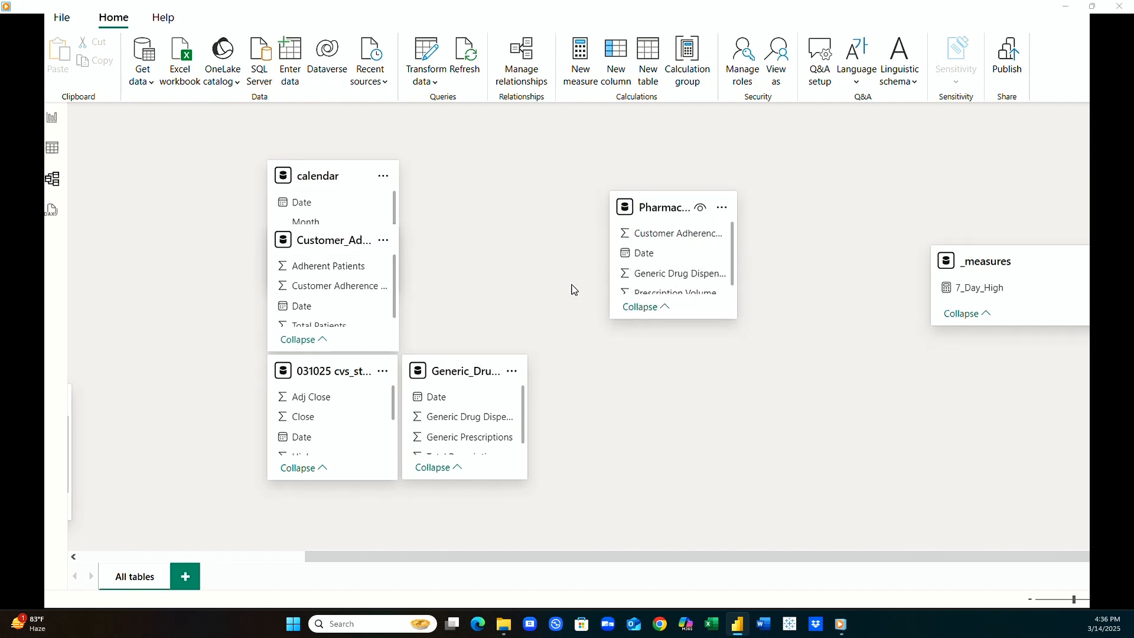
left_click_drag(458, 365, 670, 422)
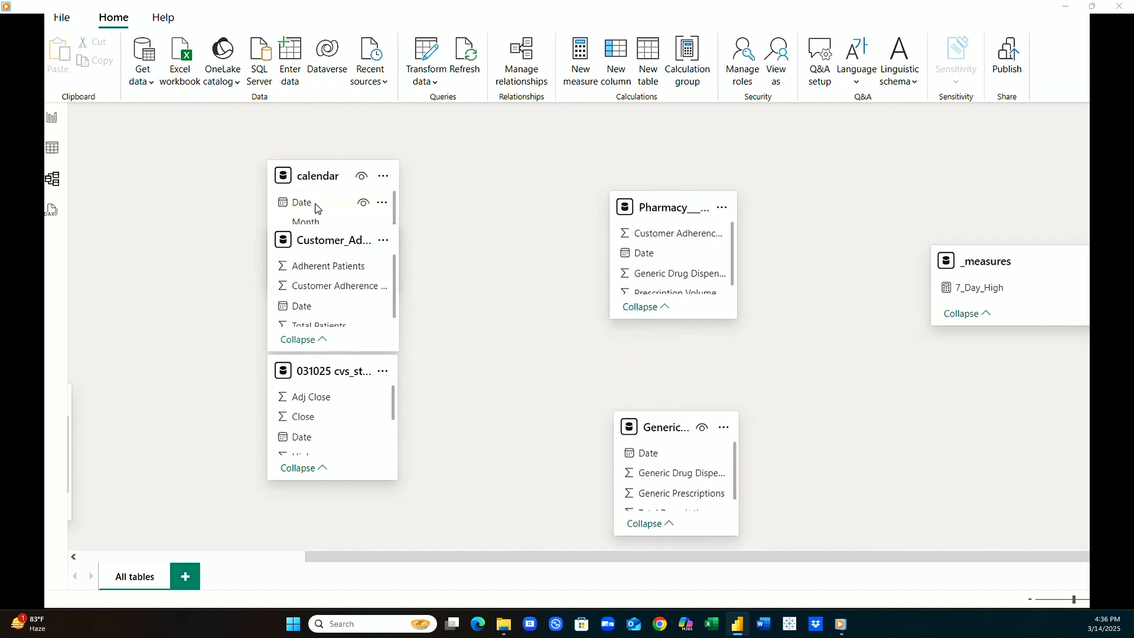
left_click_drag(319, 177, 476, 324)
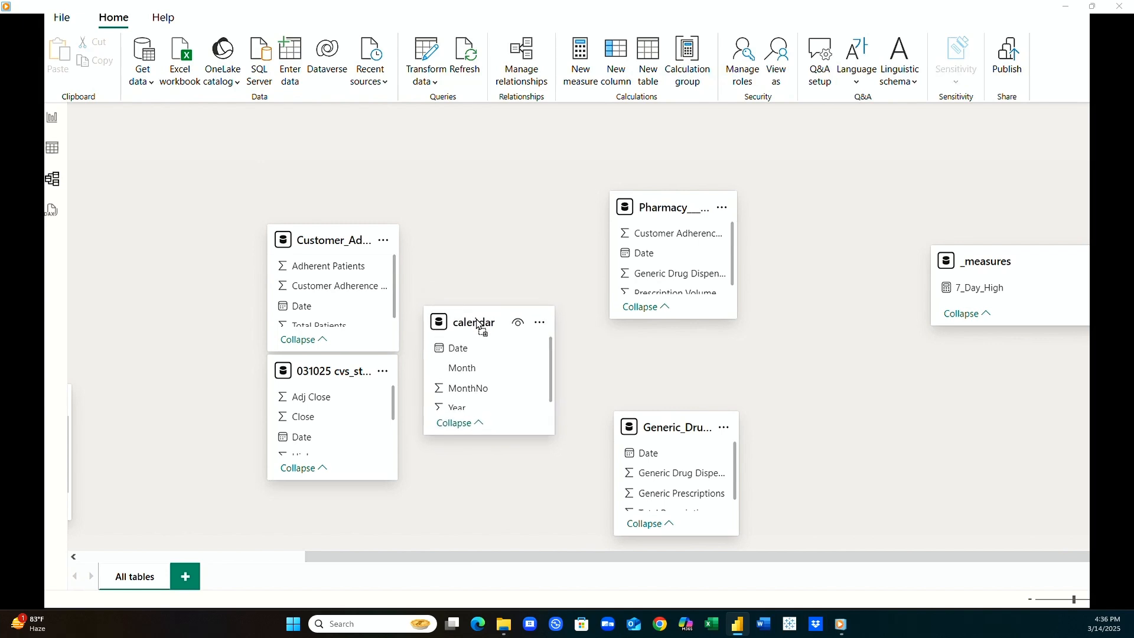
left_click_drag(318, 237, 308, 172)
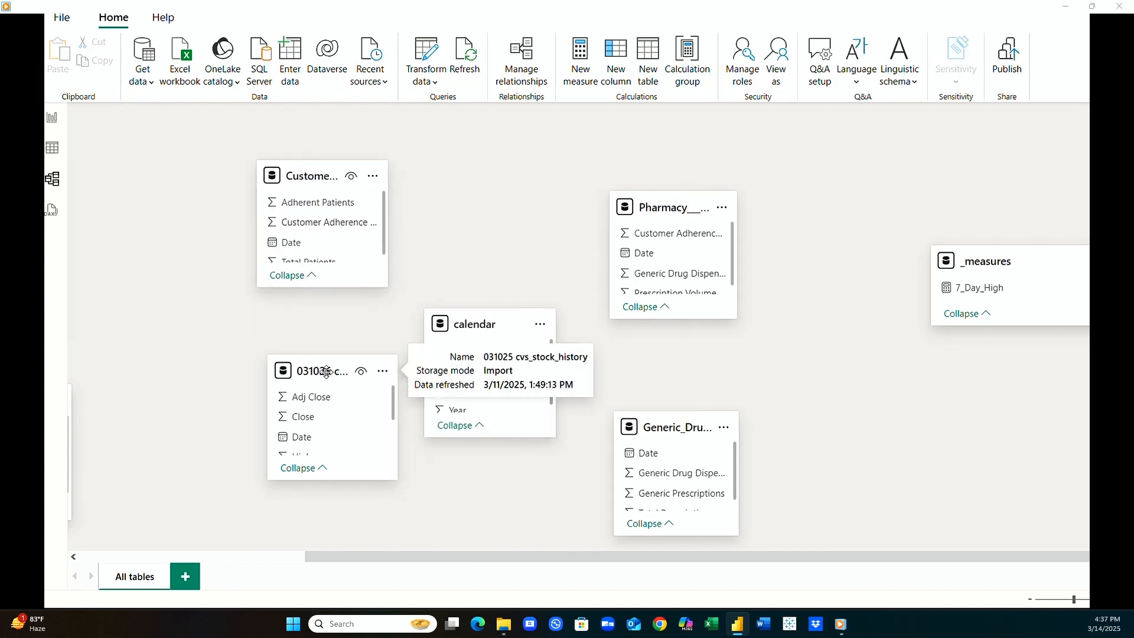
left_click_drag(321, 368, 304, 432)
mouse_move(463, 324)
left_mouse_down()
mouse_move(484, 313)
mouse_move(477, 303)
mouse_move(462, 311)
left_mouse_up()
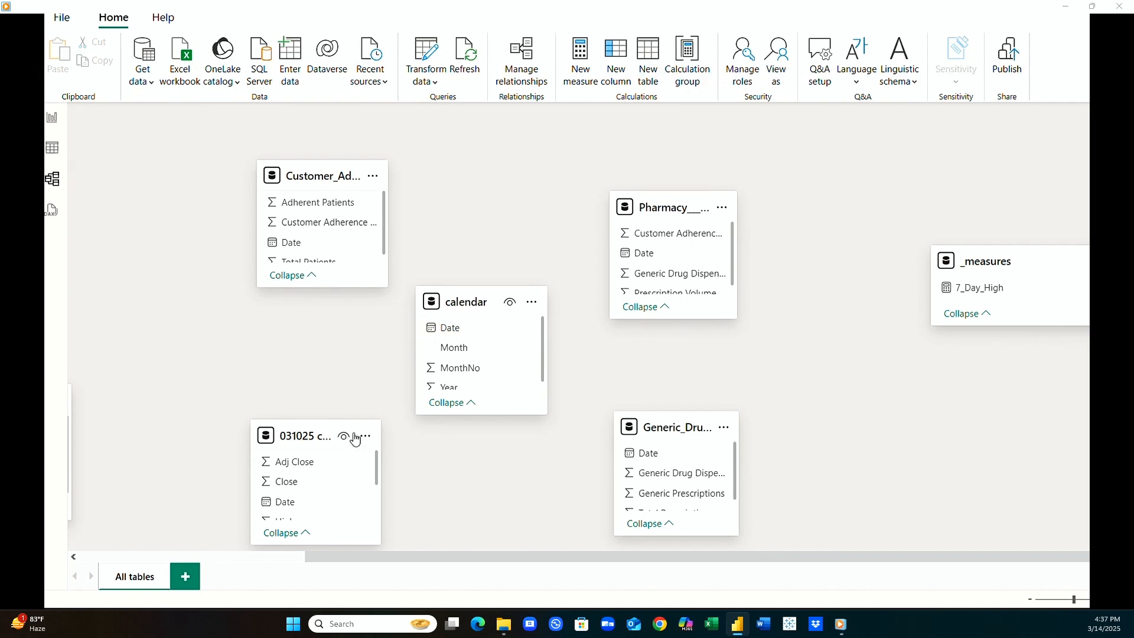
Fine-tune the positions of the five table cards so the four data tables line up in two rows around the calendar table.
left_click_drag(305, 436, 323, 440)
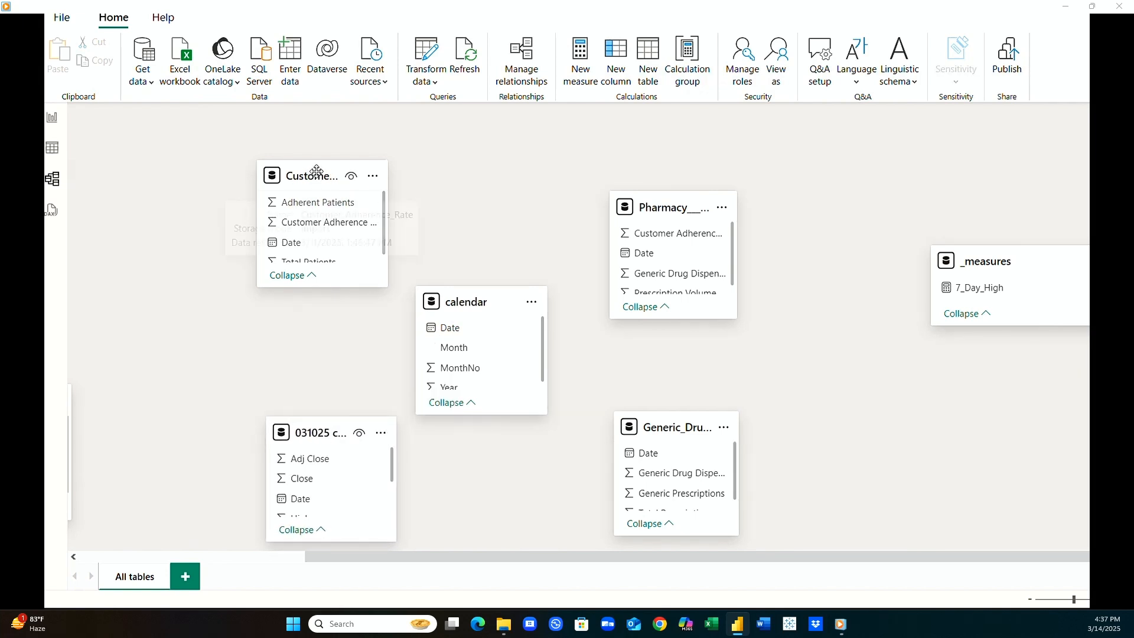
left_click_drag(316, 171, 315, 154)
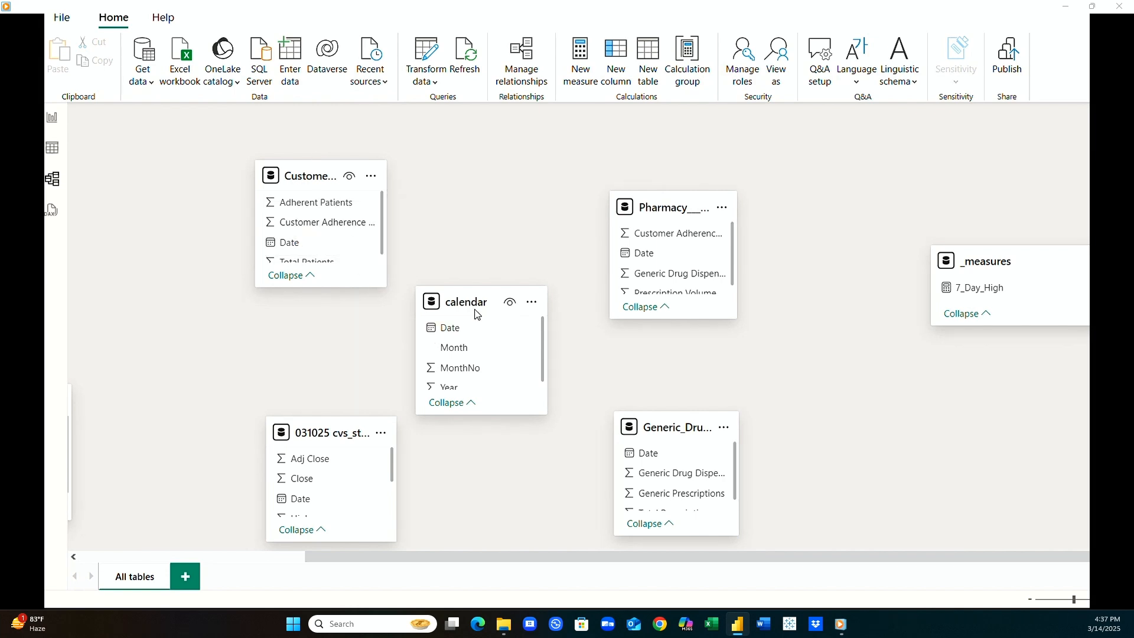
left_click_drag(471, 305, 488, 301)
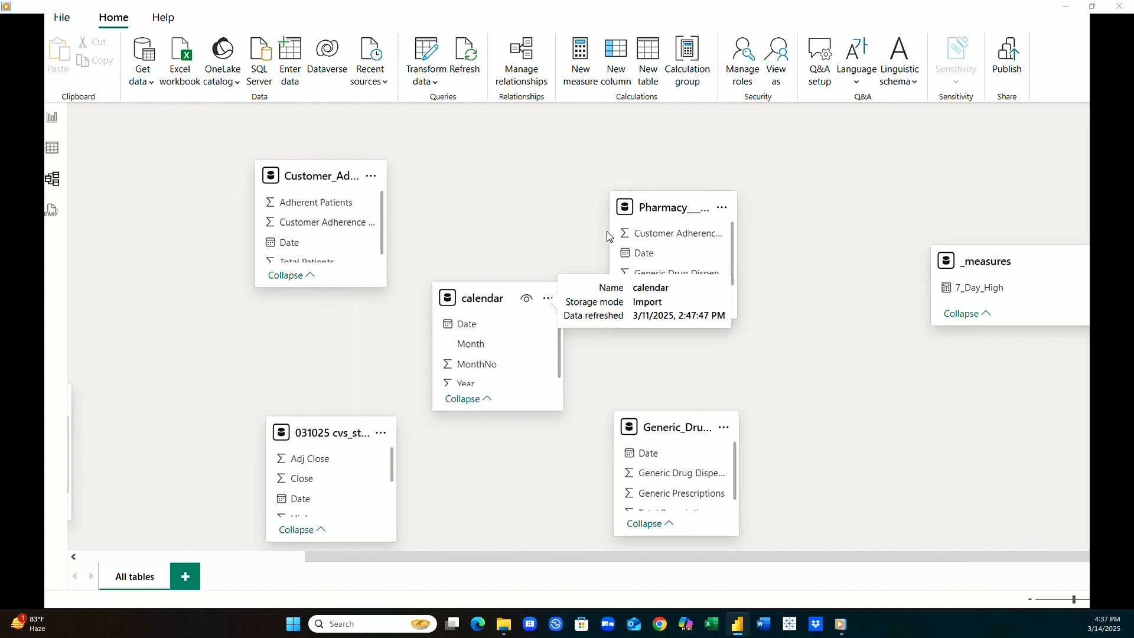
left_click_drag(650, 207, 647, 143)
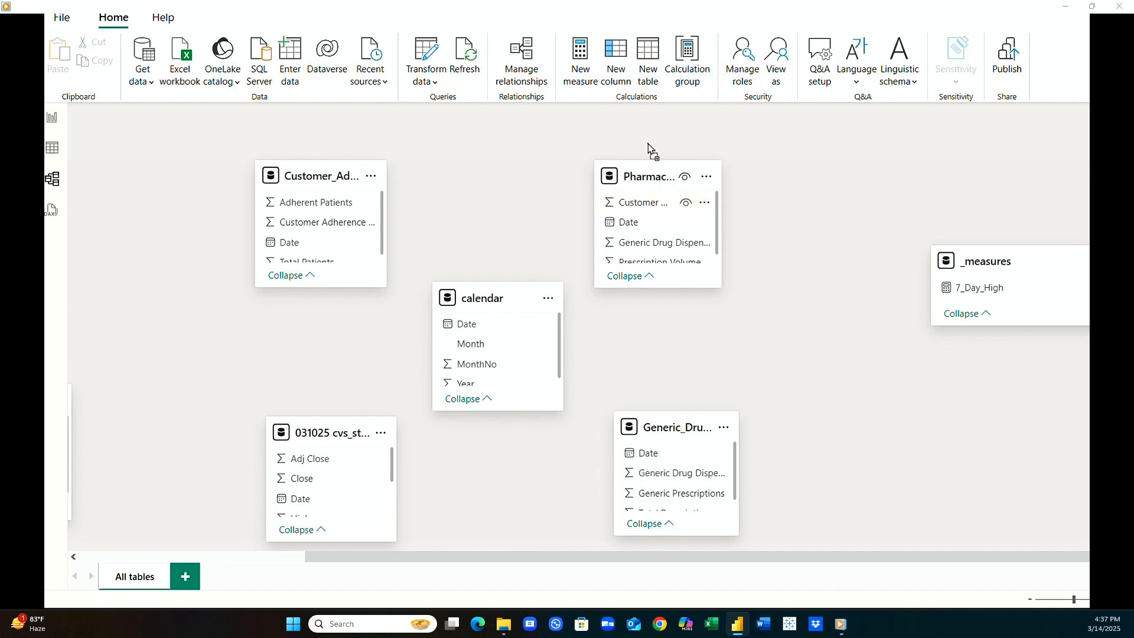
left_click_drag(668, 428, 658, 431)
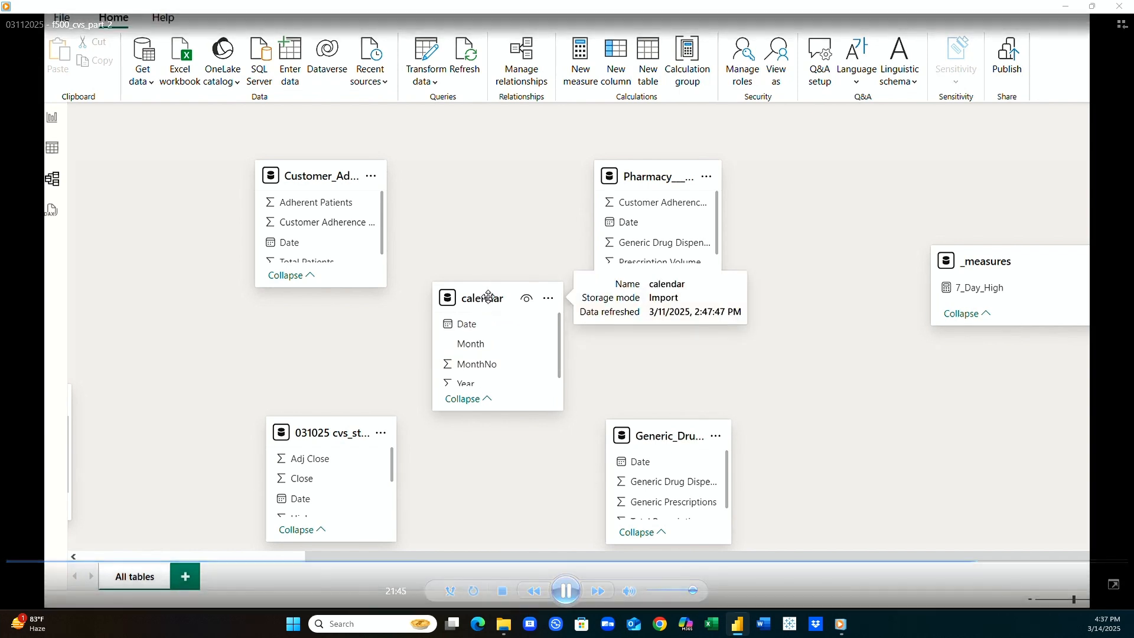
left_click_drag(485, 303, 491, 305)
Relate calendar Date to Date in 031025 cvs_stock_history (one to many, Single) and in Generic_Drug_Dispensing_Rate (one to one, Both), both active.
left_click(479, 331)
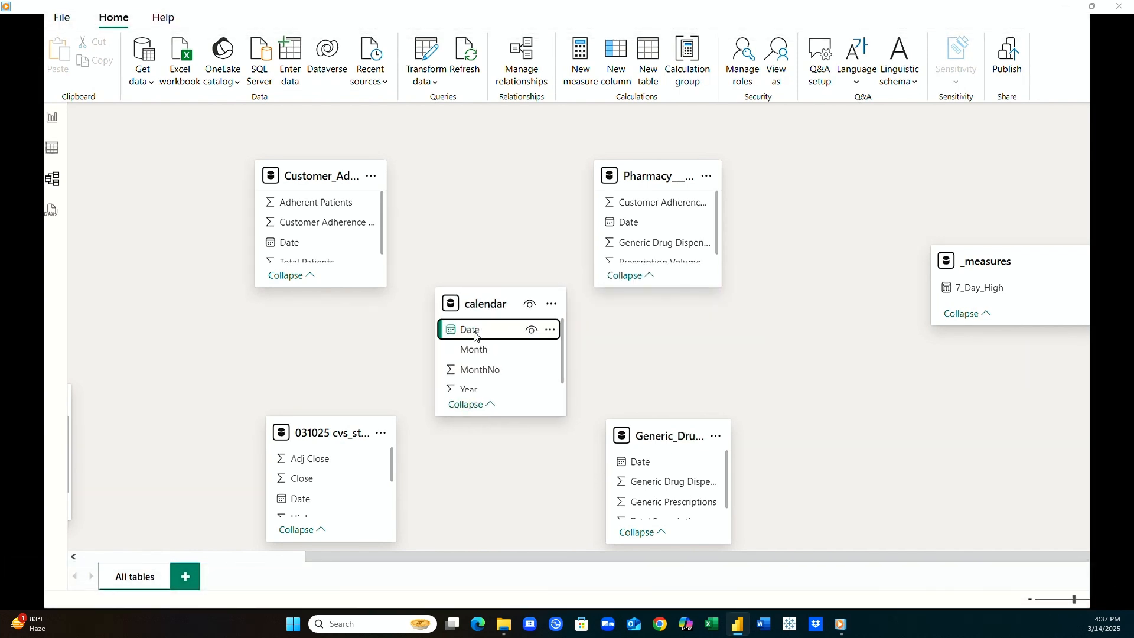
left_click_drag(461, 334, 337, 503)
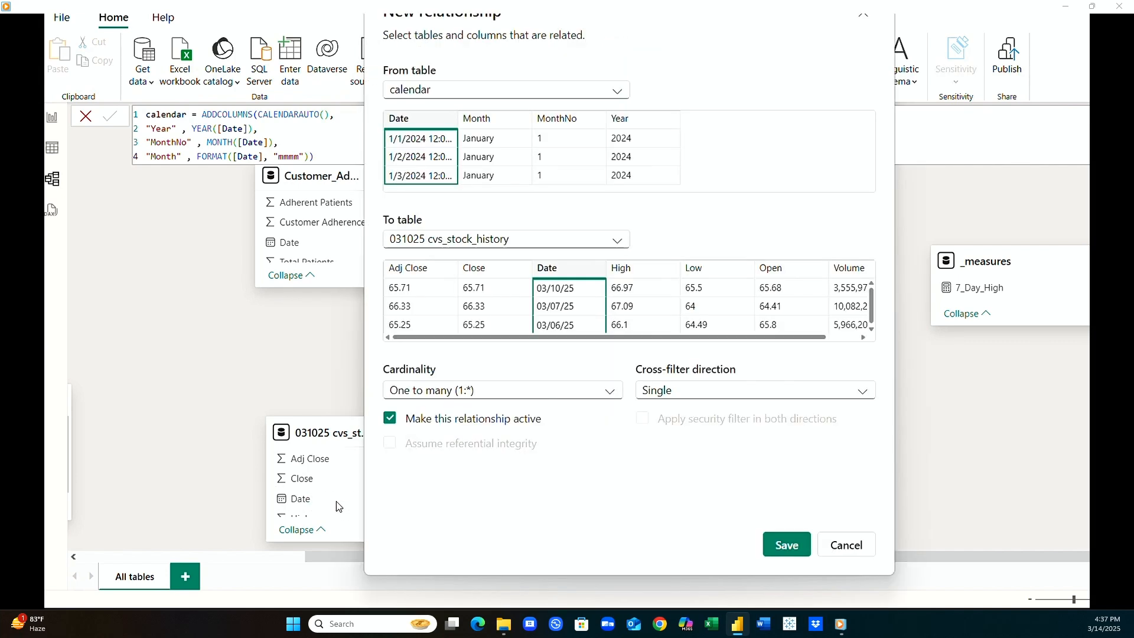
left_click(795, 551)
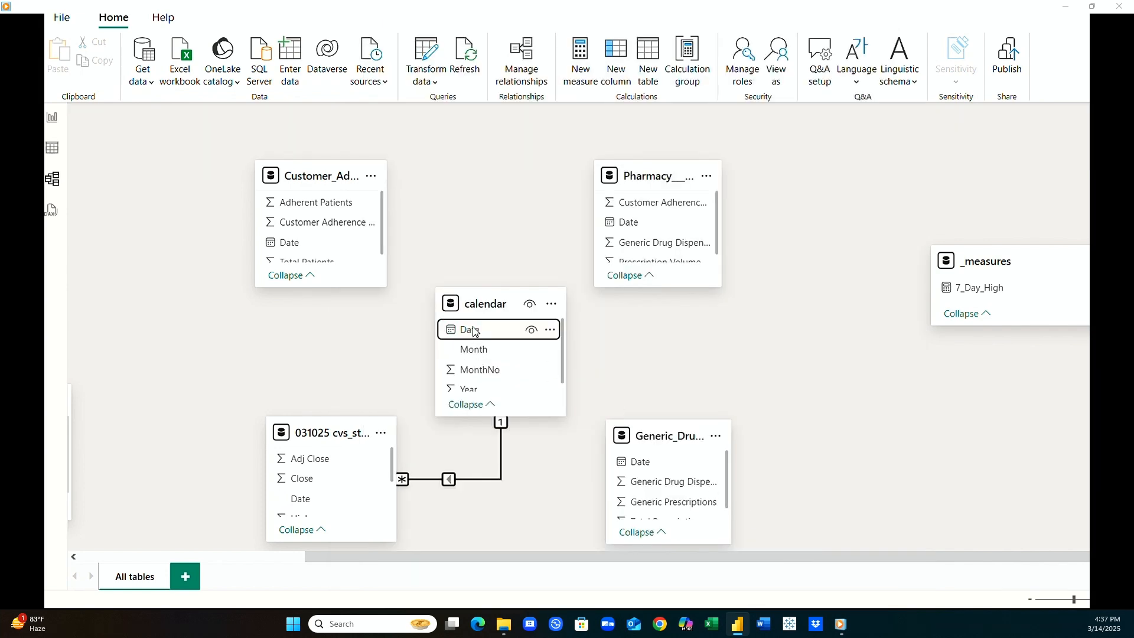
left_click_drag(473, 332, 644, 464)
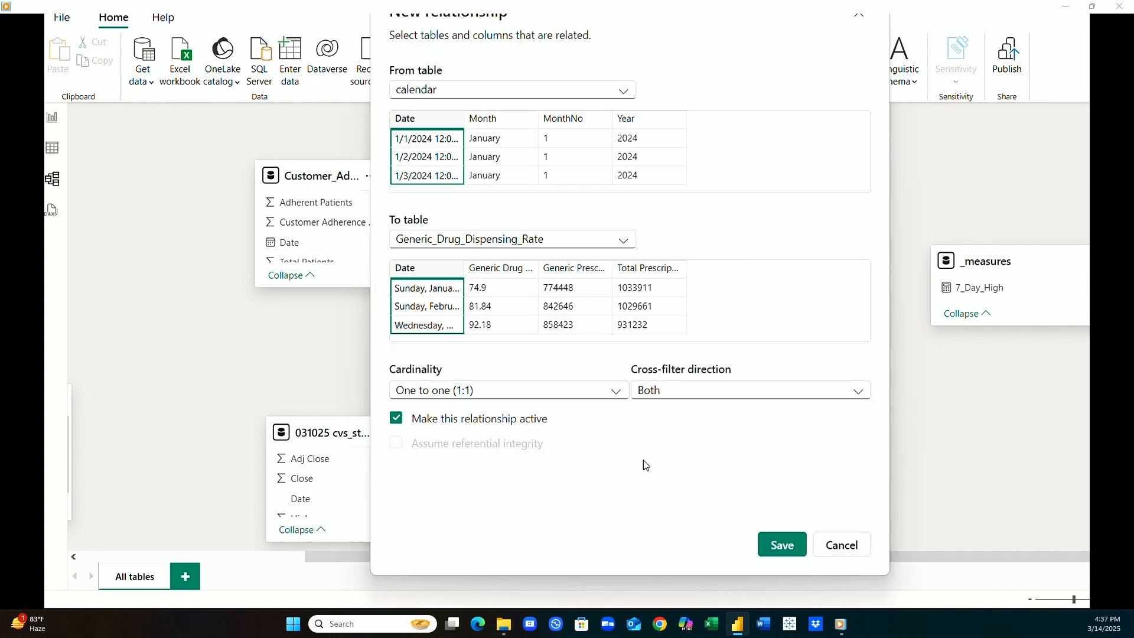
left_click(775, 546)
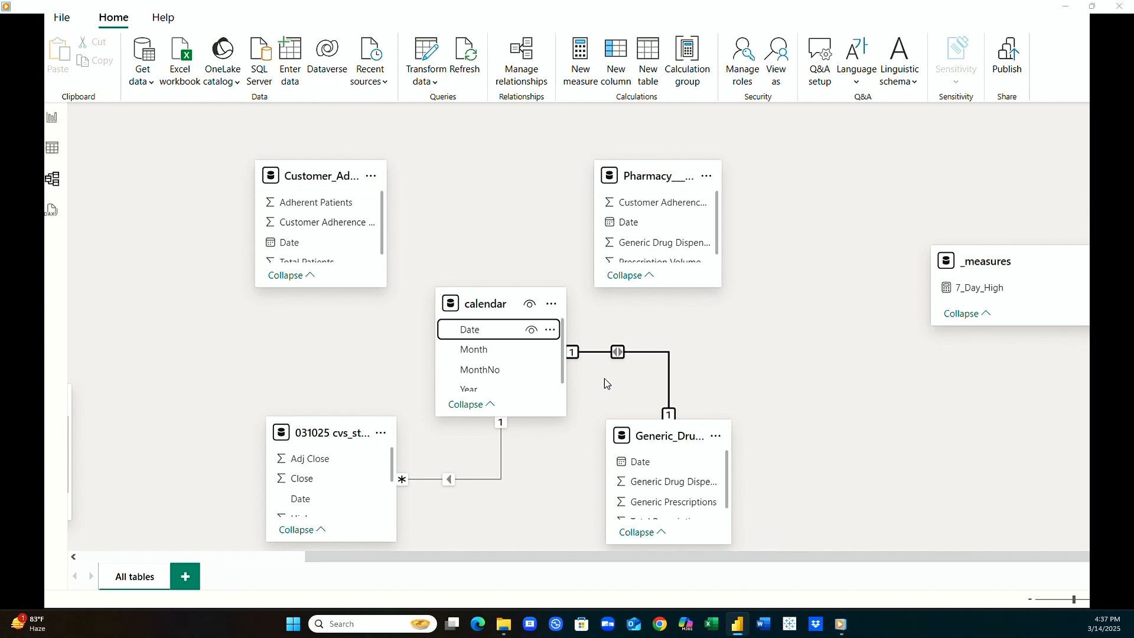
Relate calendar Date to Date in Pharmacy___Healthcare_KPIs and in Customer_Adherence_Rate, each one to one, cross-filtering in both directions and active.
left_click_drag(473, 334, 645, 223)
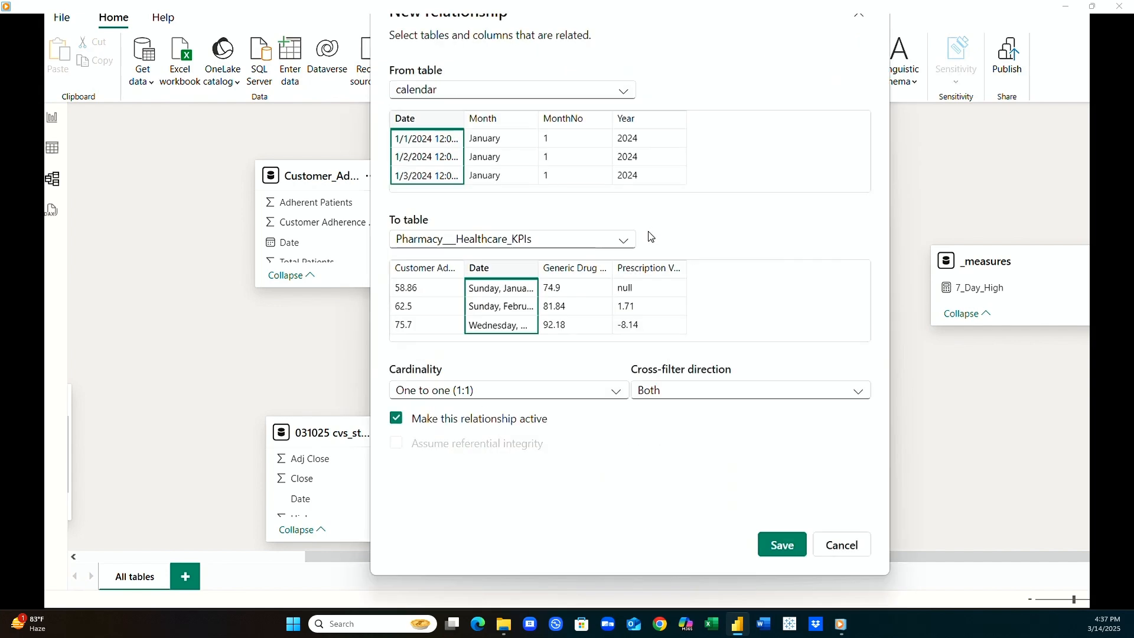
left_click(791, 548)
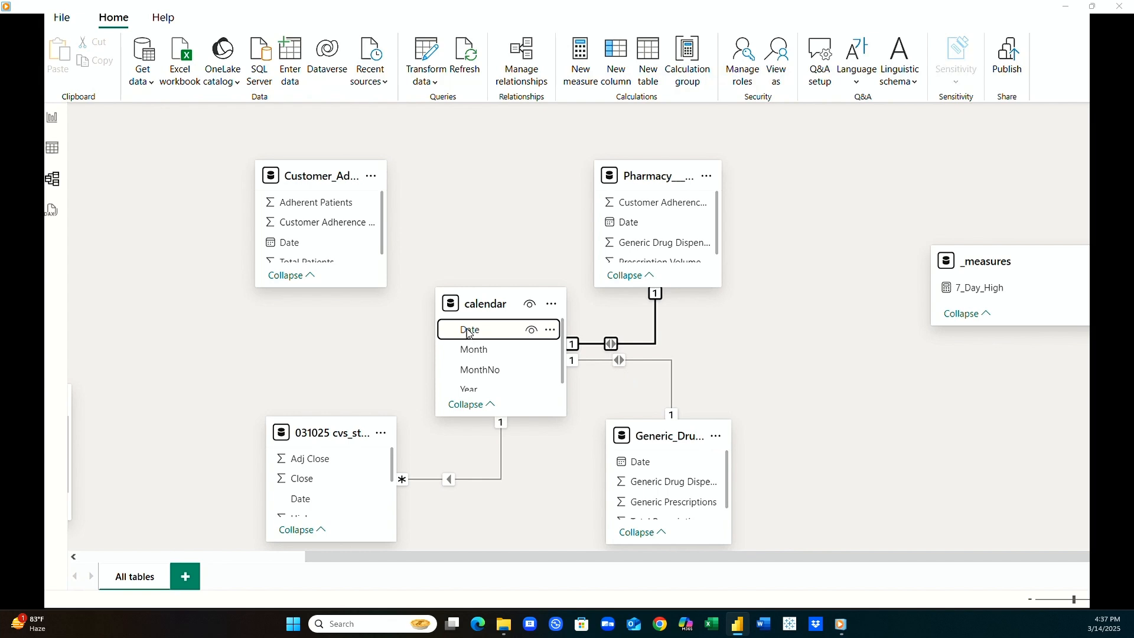
left_click_drag(467, 332, 329, 249)
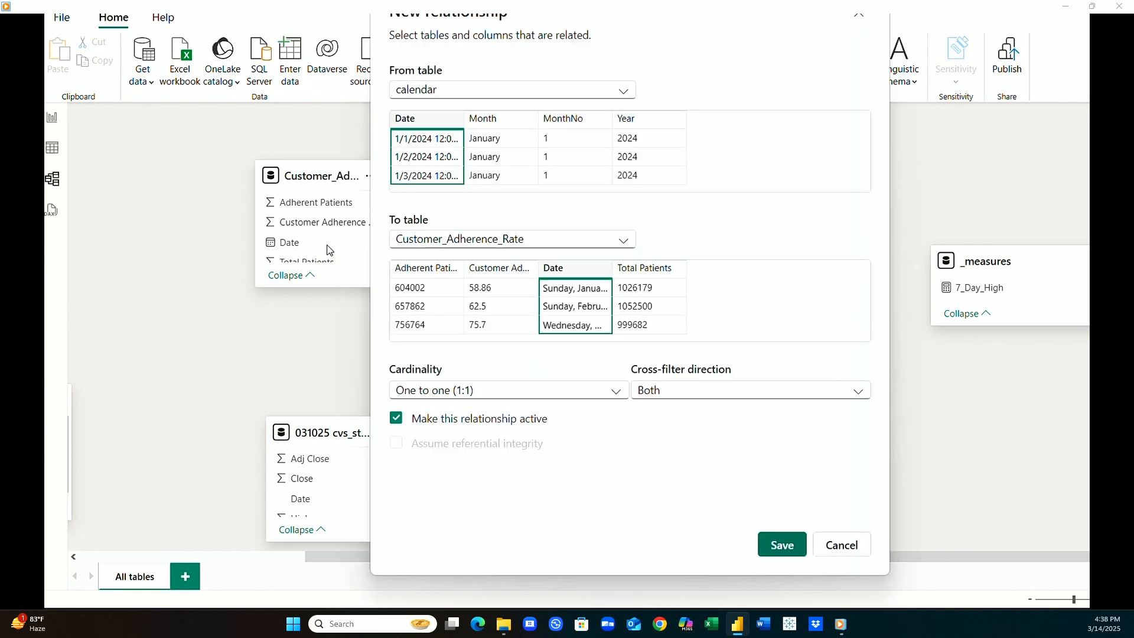
left_click(788, 547)
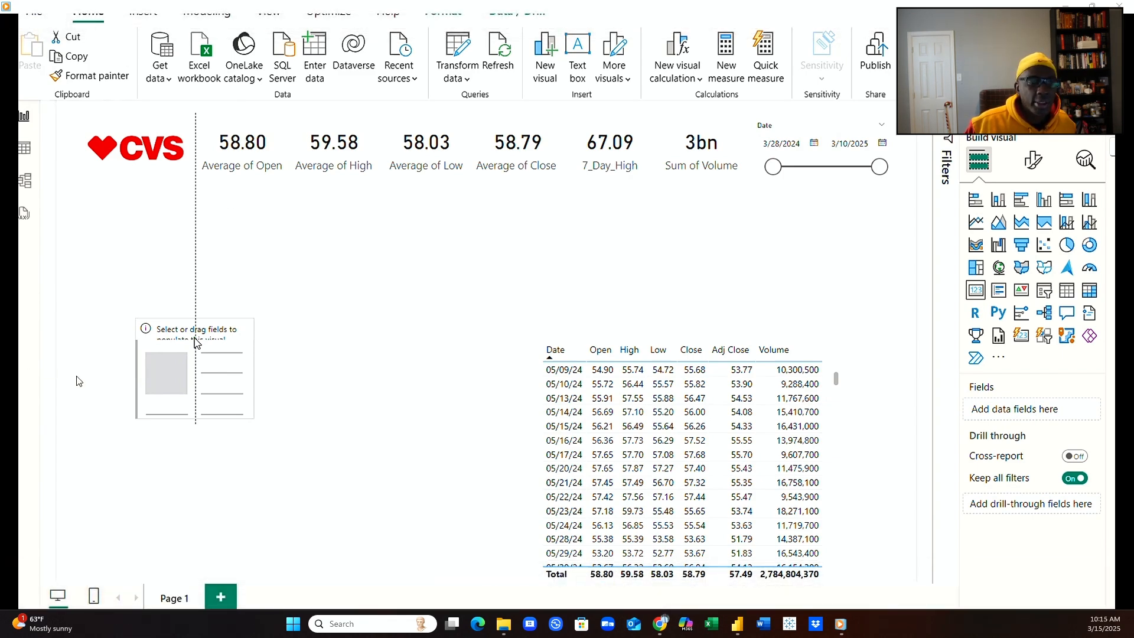
mouse_move(341, 431)
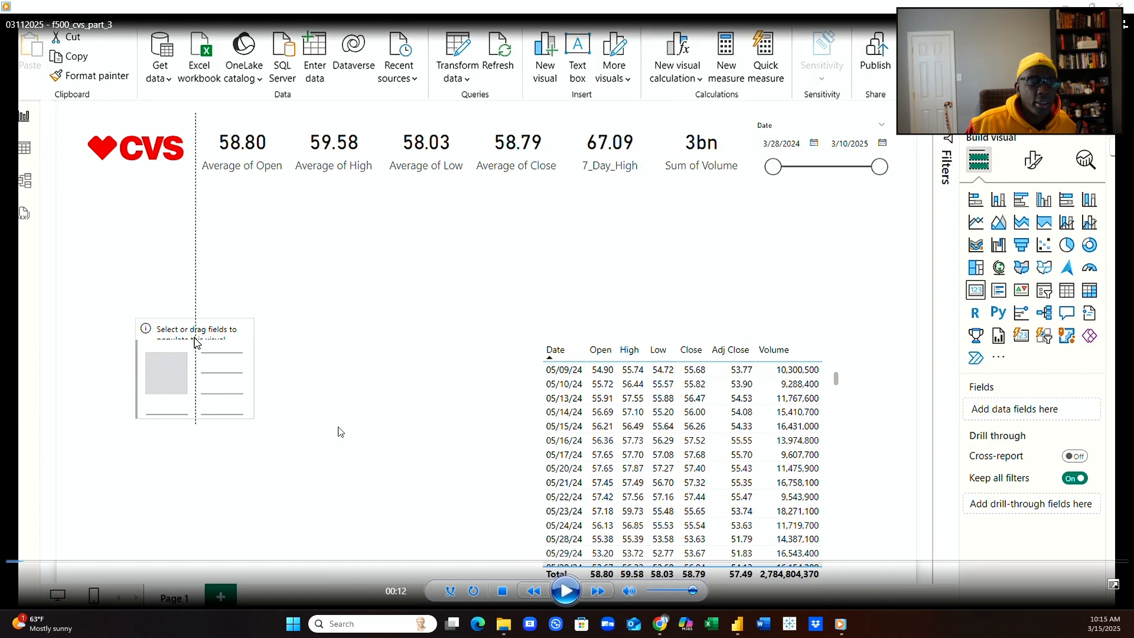
left_click(569, 587)
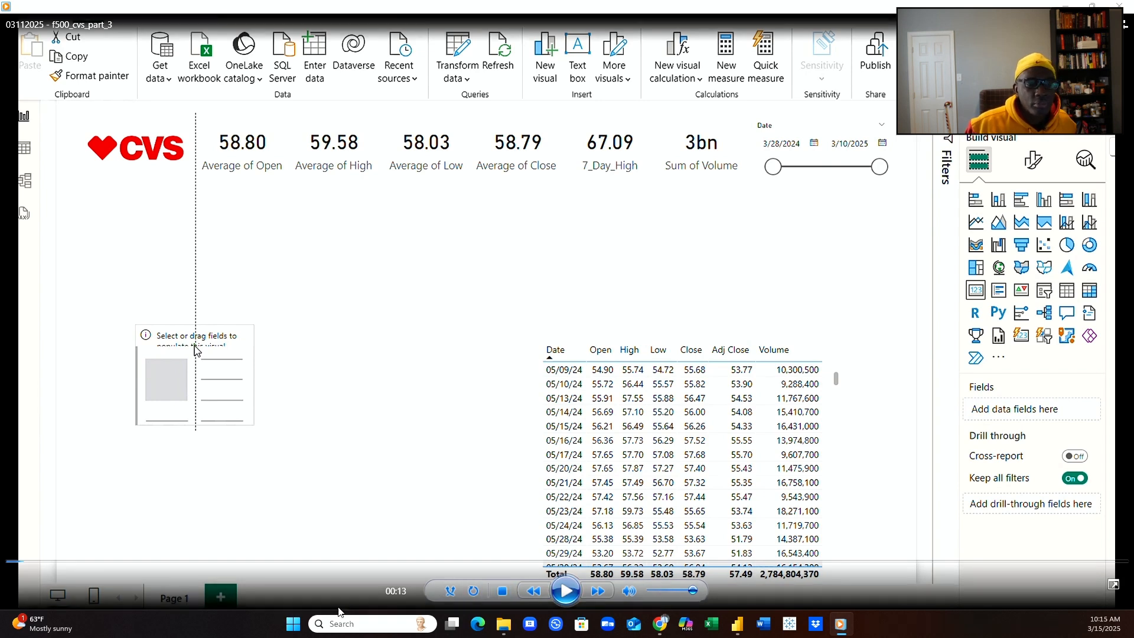
left_click(564, 590)
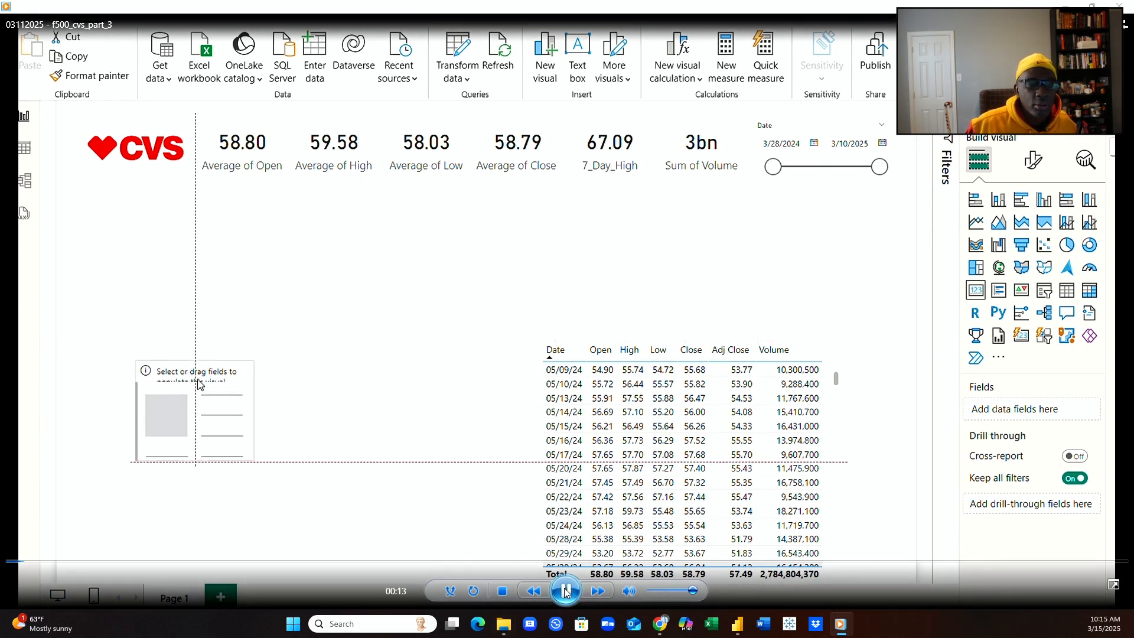
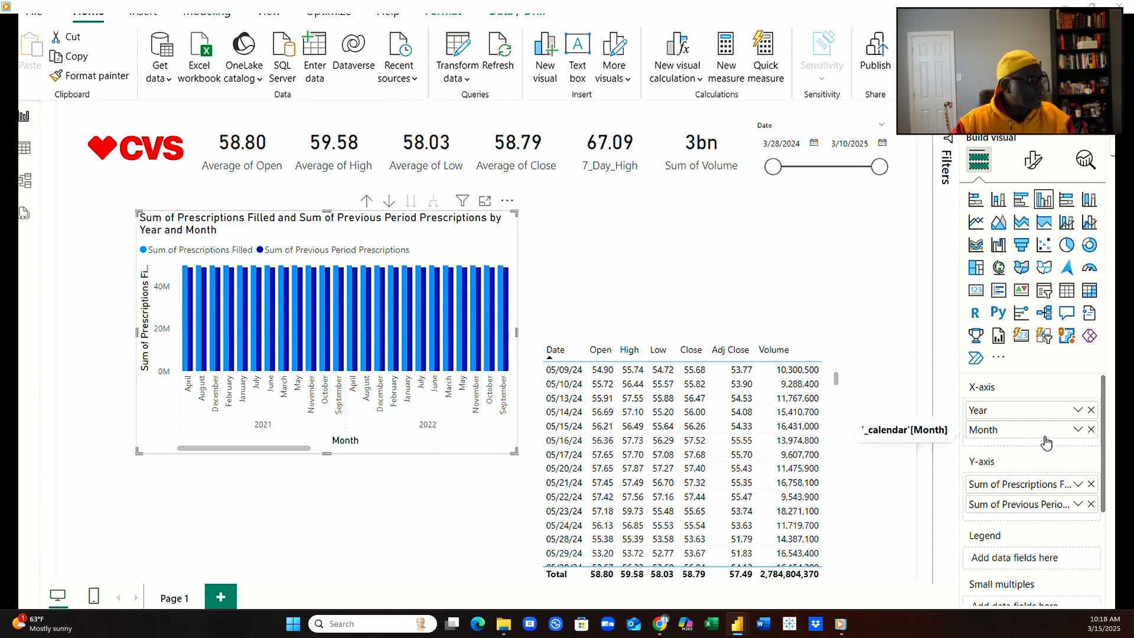
Remove Month from the prescriptions column chart's X-axis, and make the chart shorter and slightly wider, placed beneath the CVS logo.
left_click(1091, 431)
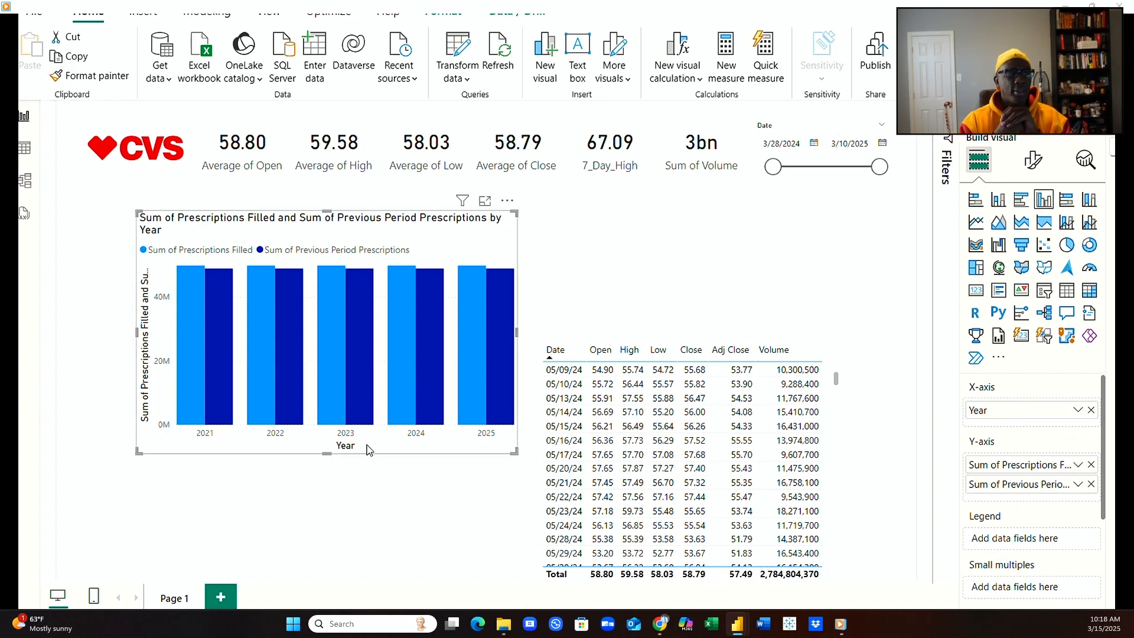
left_click_drag(513, 452, 530, 414)
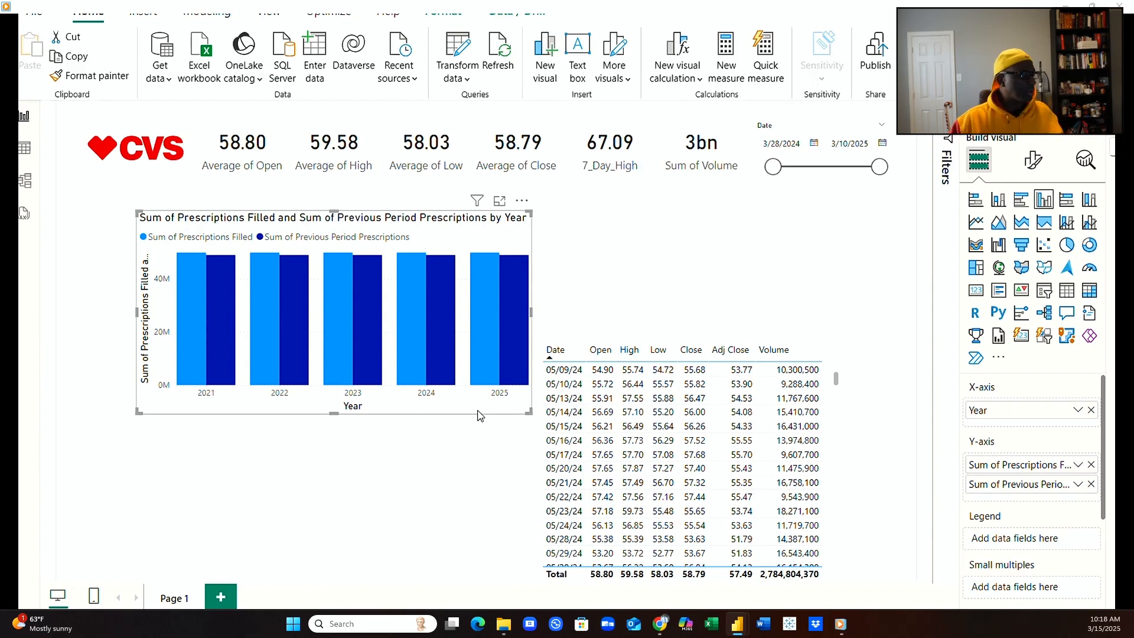
left_click_drag(478, 415, 420, 408)
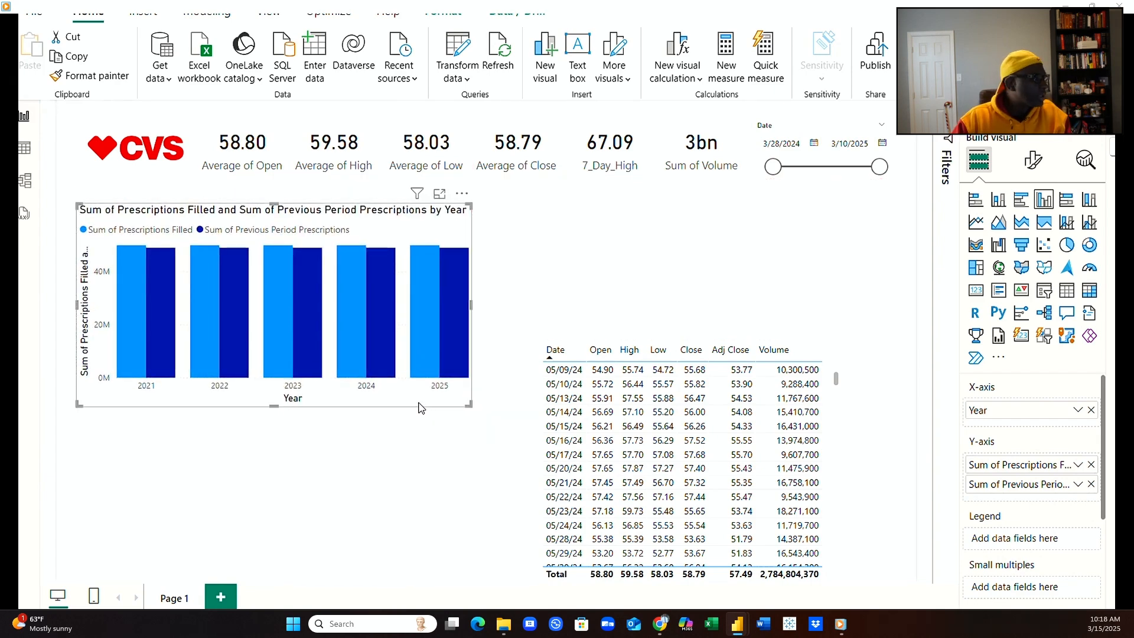
left_click(463, 463)
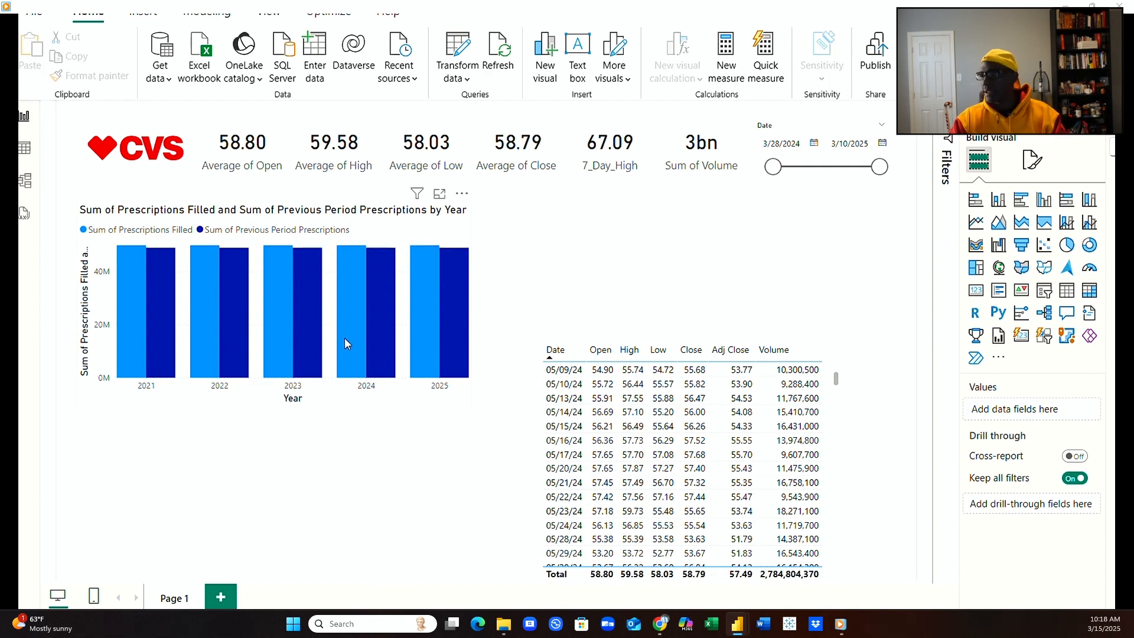
left_click(1033, 165)
left_click(1039, 245)
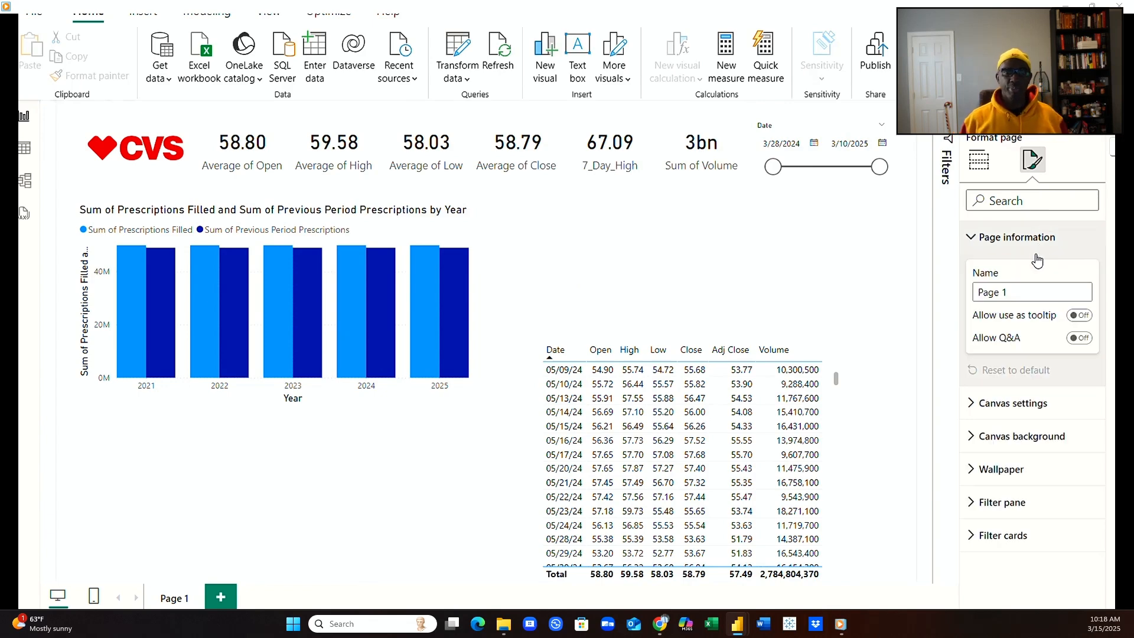
left_click(975, 238)
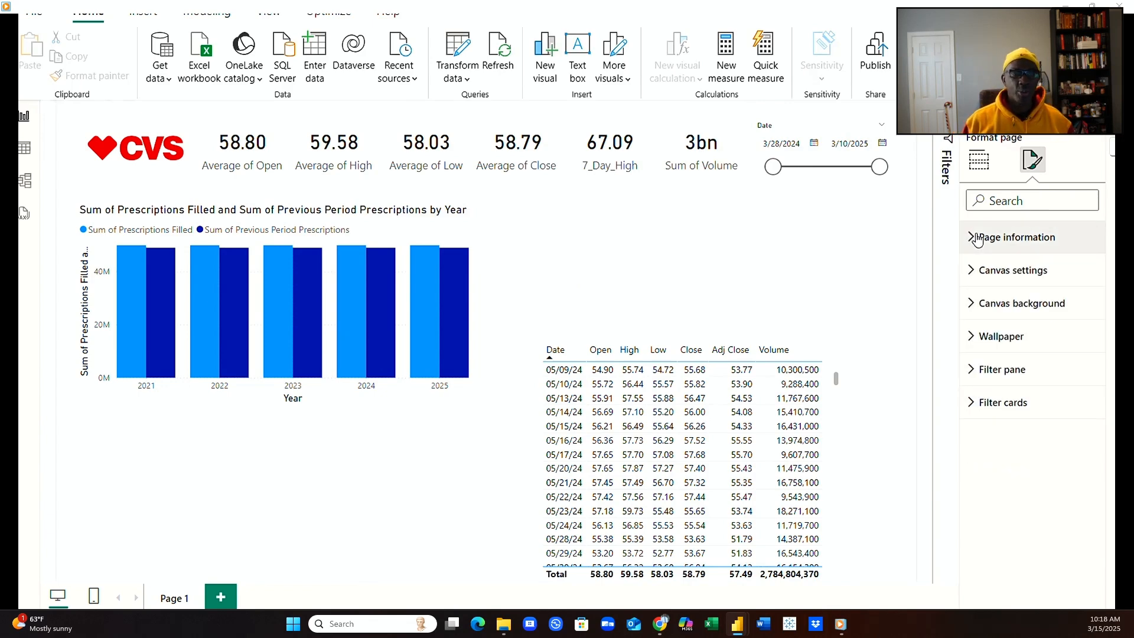
left_click(978, 160)
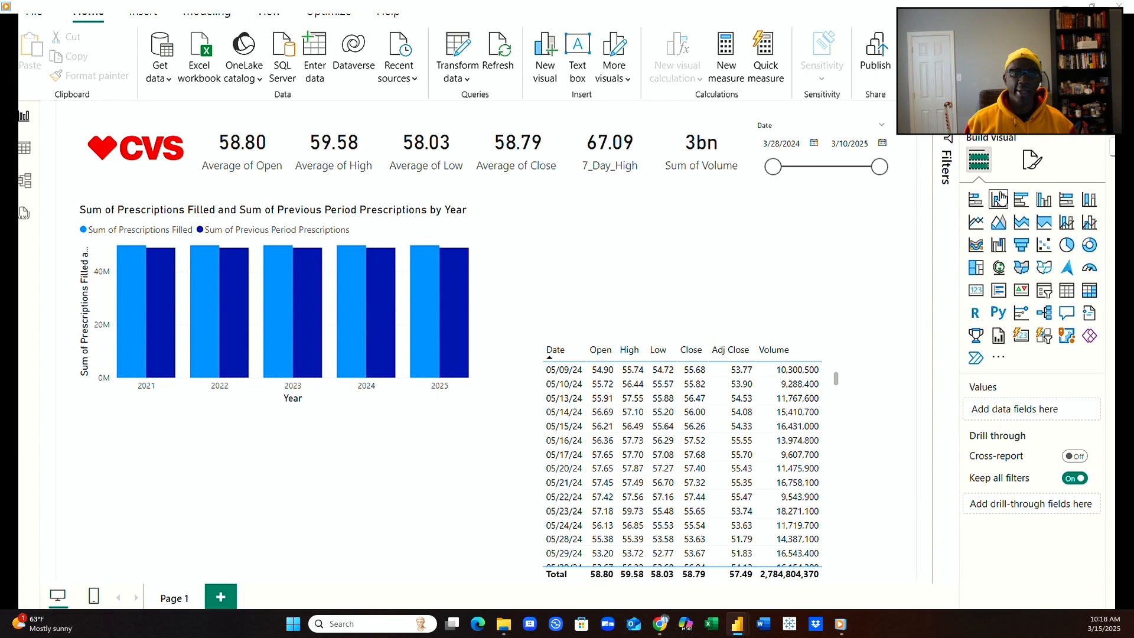
Remove the leading "Sum of" from the prescriptions column chart's title so it begins with "Prescriptions Filled".
left_click(470, 301)
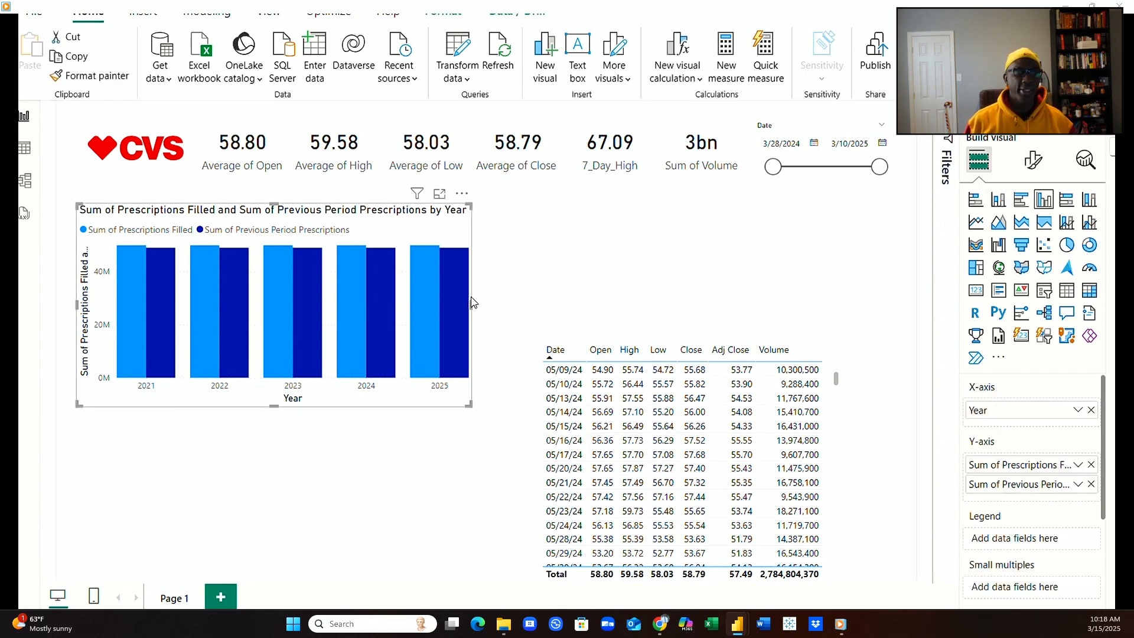
left_click(1033, 160)
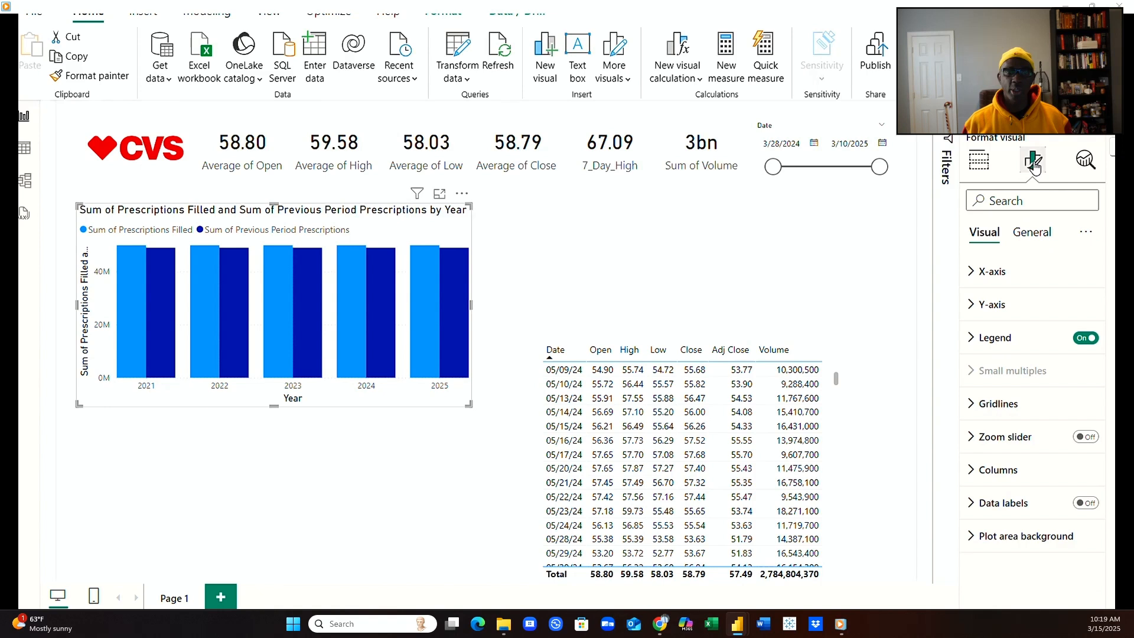
left_click(1032, 232)
left_click(971, 306)
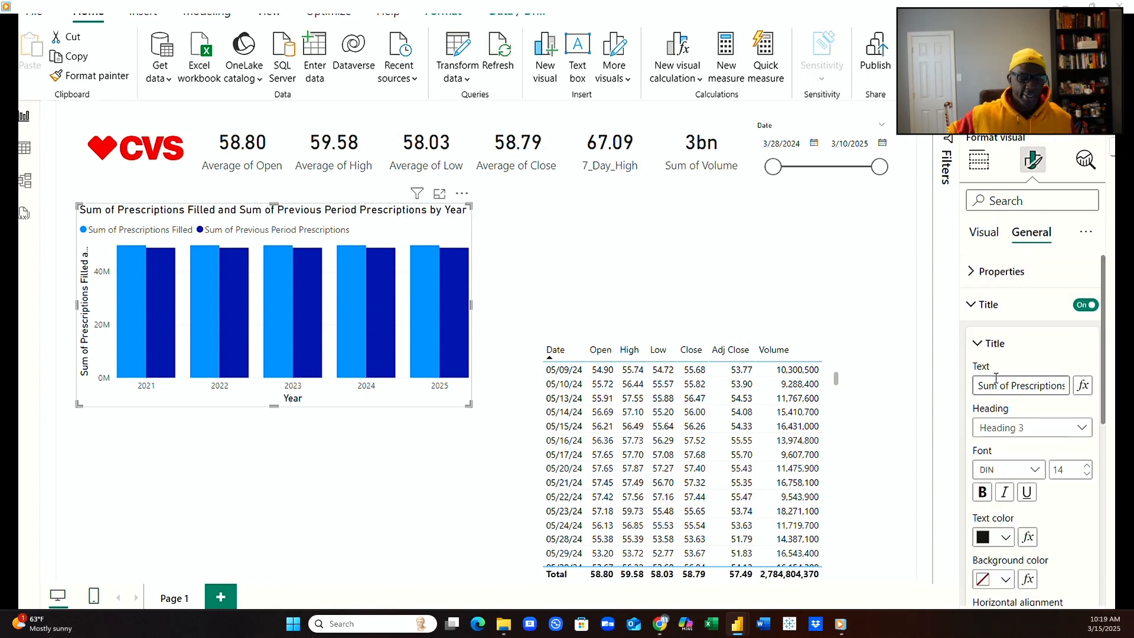
left_click_drag(1013, 385, 865, 387)
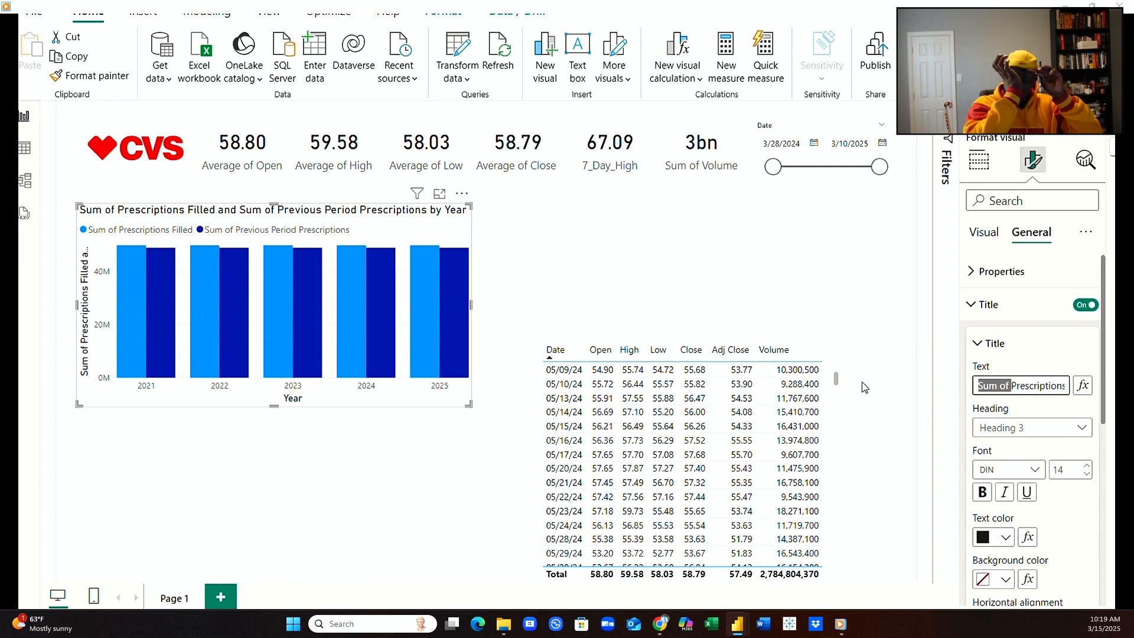
key("BackSpace")
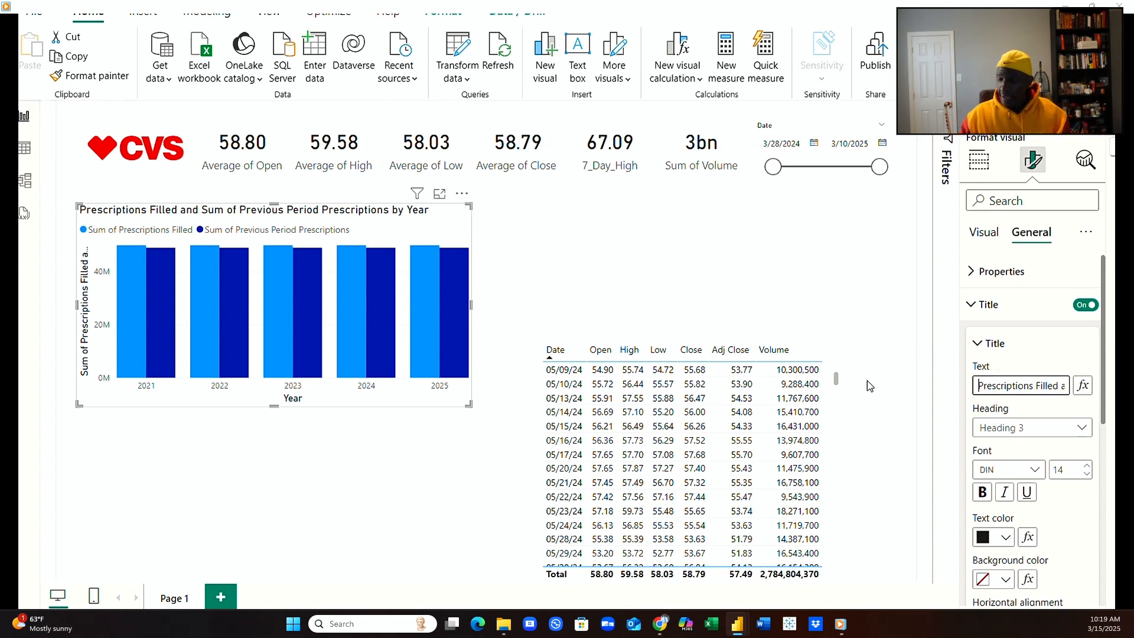
Read through the full chart title text from beginning to end to check its remaining wording.
key("Right")
key("Right")
key("Right")
key("Right")
key("Right")
key("Right")
key("Right")
key("Right")
key("Right")
key("Right")
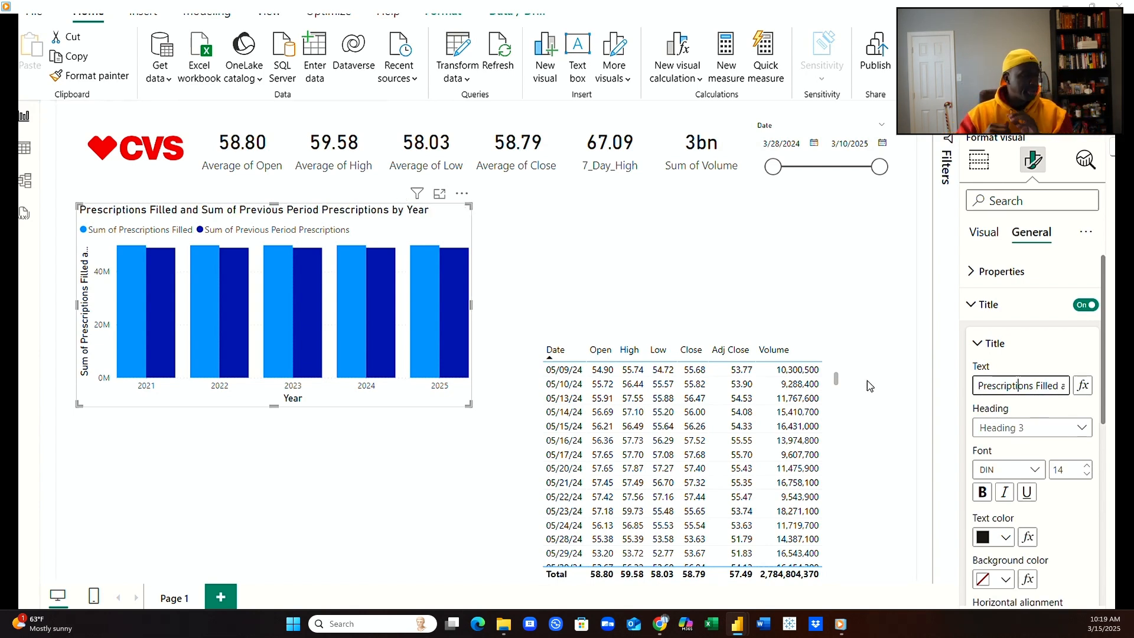
key("Right")
key("Right")
key("Right")
key("Right")
key("Right")
key("Right")
key("Right")
key("Right")
key("Right")
key("Right")
key("Right")
key("Right")
key("Right")
key("Right")
key("Right")
key("Right")
key("Right")
key("Right")
key("Right")
key("Right")
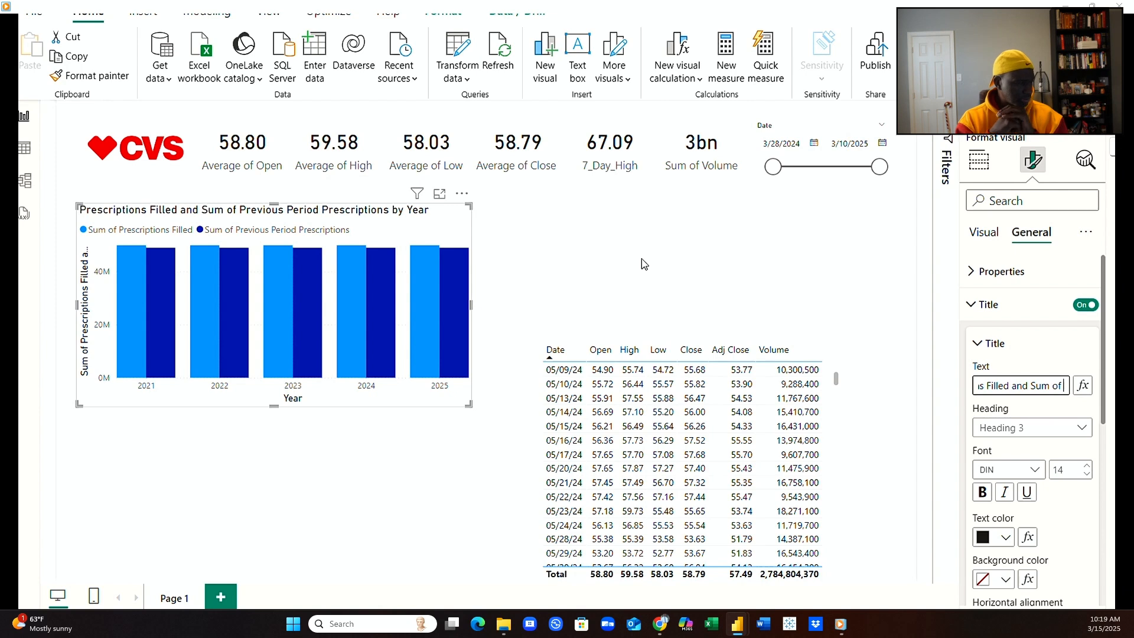
key("Left")
key("Left")
key("Left")
key("Left")
key("Left")
key("Left")
key("Left")
key("Left")
key("Left")
key("Left")
key("Left")
key("Left")
key("Left")
key("Left")
key("Left")
key("Left")
key("Left")
key("Left")
key("Left")
key("Left")
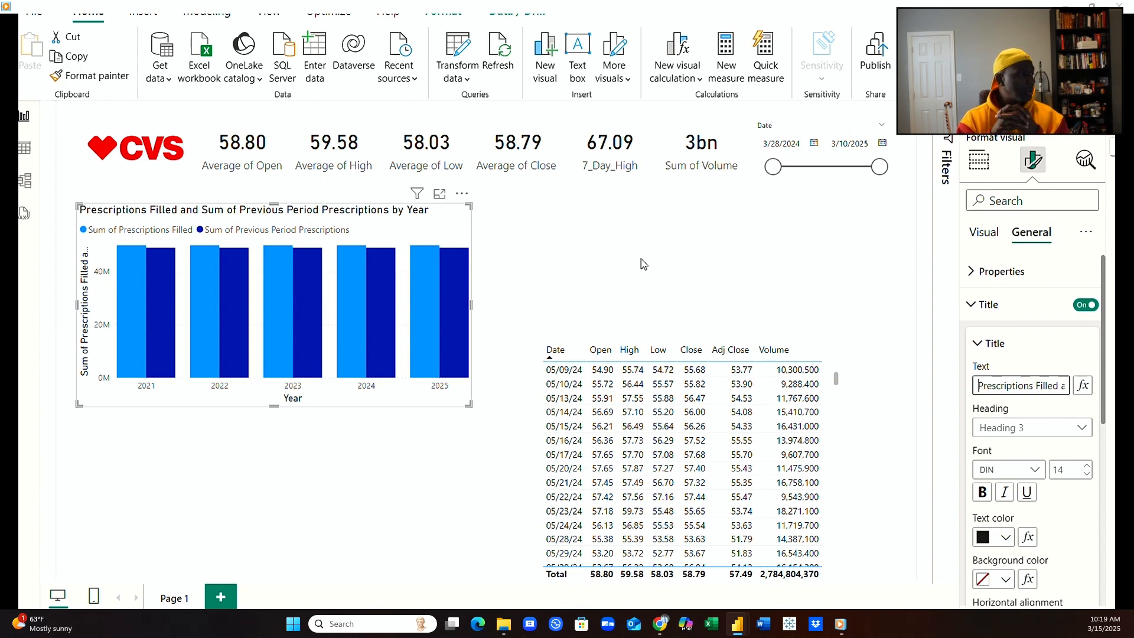
key("Right")
key("Right")
key("Right")
key("Right")
key("Right")
key("Right")
key("Right")
key("Right")
key("Right")
key("Right")
key("Right")
key("Right")
key("Right")
key("Right")
key("Right")
key("Right")
key("Right")
key("Right")
key("Right")
key("Right")
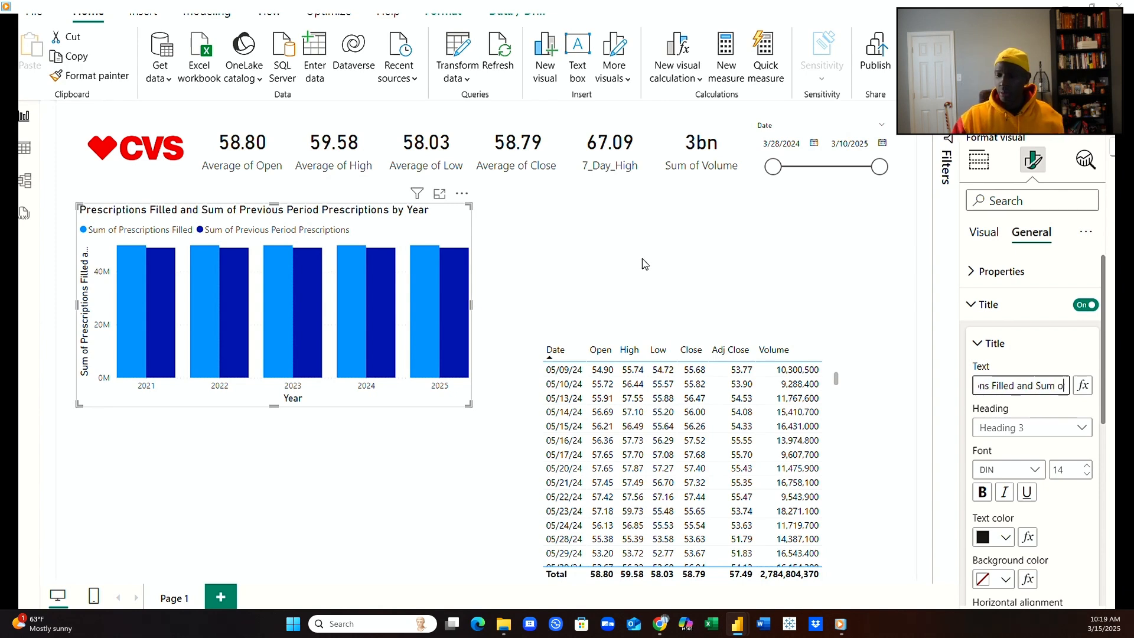
key("Right")
key("Right")
key("Right")
key("Right")
key("Right")
key("Right")
key("Right")
key("Right")
key("Right")
key("Right")
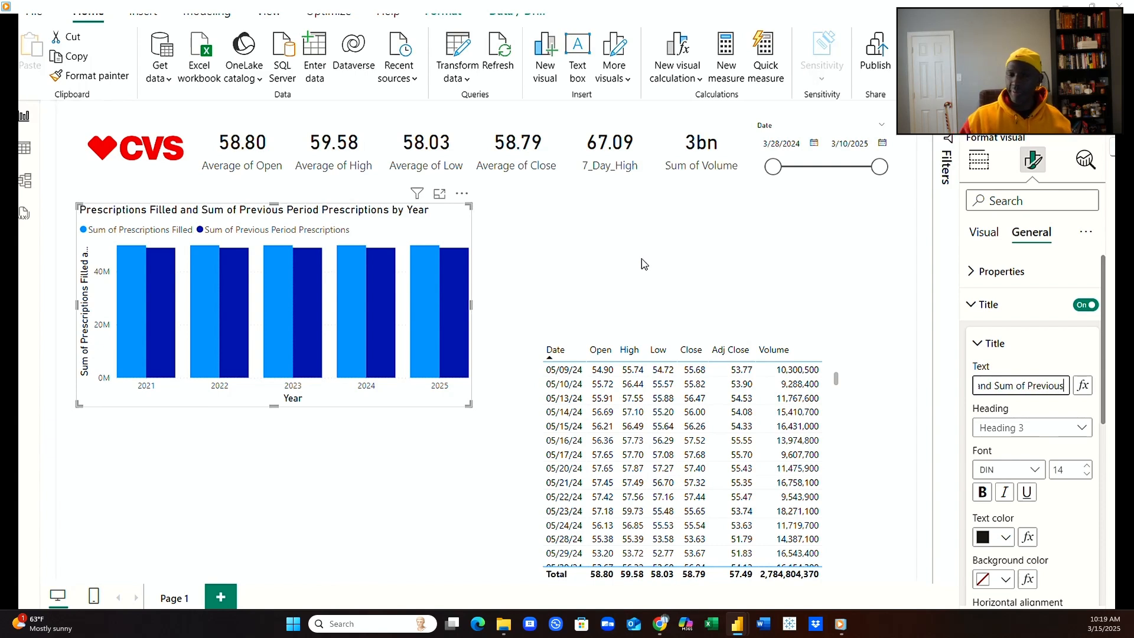
key("Right")
key("Right")
key("Right")
key("Right")
key("Right")
key("Right")
key("Right")
key("Right")
key("Right")
key("Right")
key("Right")
key("Right")
key("Right")
key("Right")
key("Right")
key("Right")
key("Right")
key("Right")
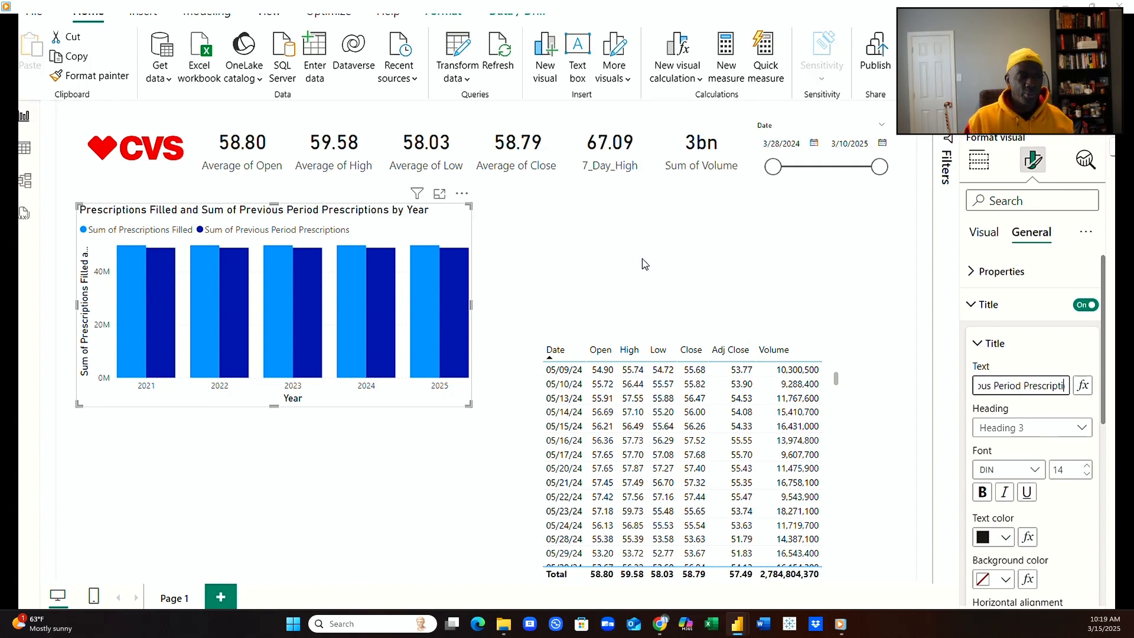
key("Right")
key("Right")
key("Right")
key("Right")
key("Right")
key("Right")
key("Right")
key("Right")
key("Right")
key("Right")
key("Right")
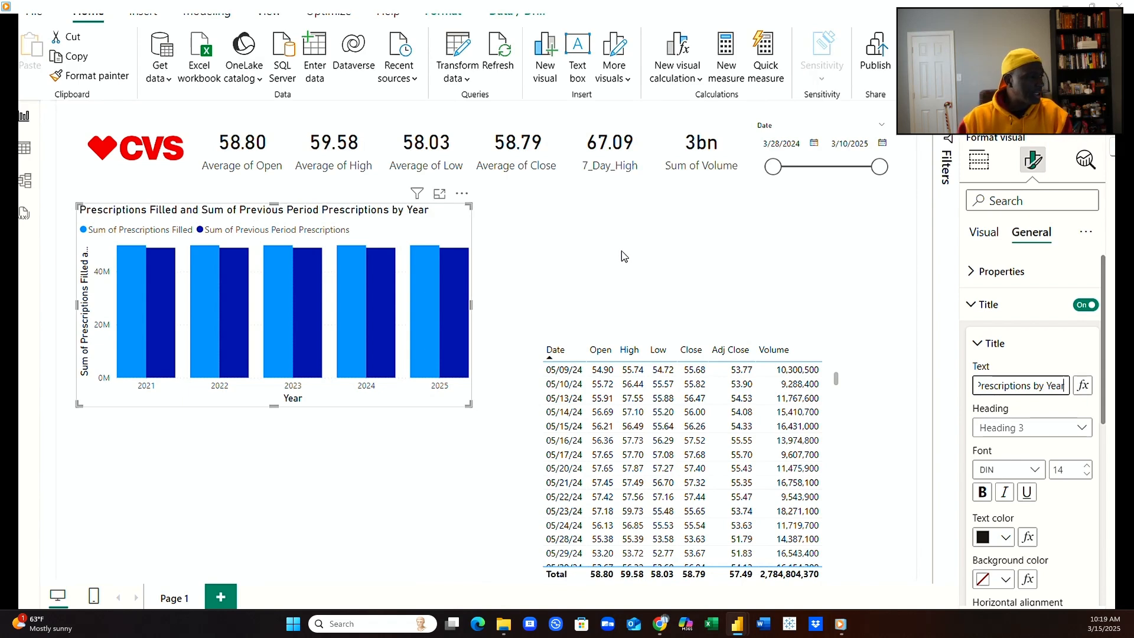
Examine the Previous Period Prescriptions column in the Prescription_Volume_Growth table's data, and return to the report page.
left_click(31, 152)
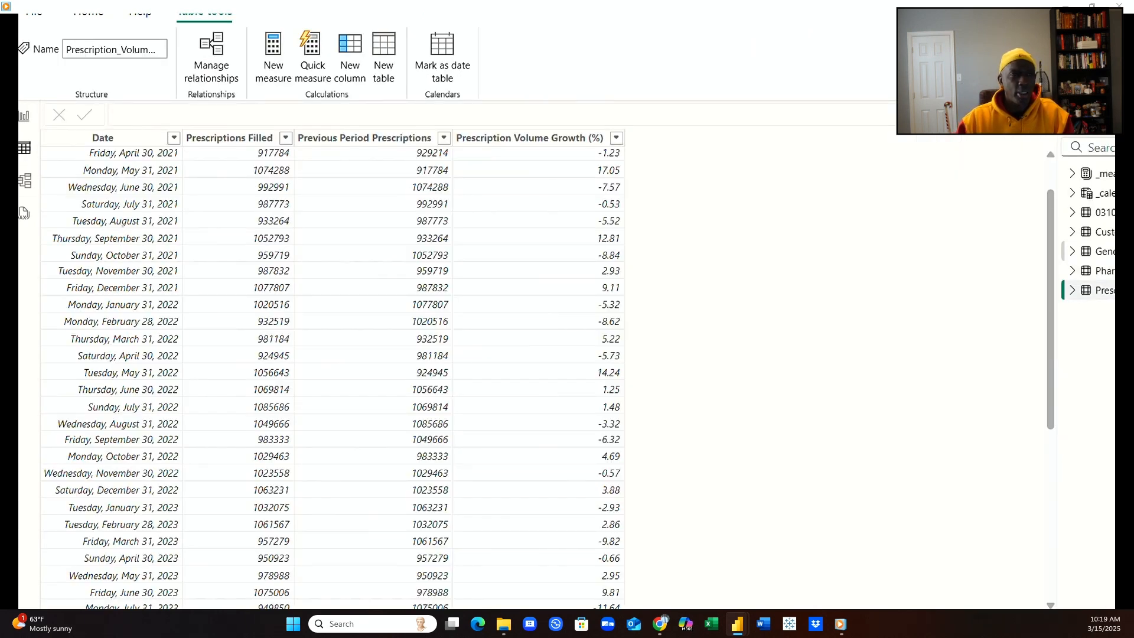
left_click(1073, 293)
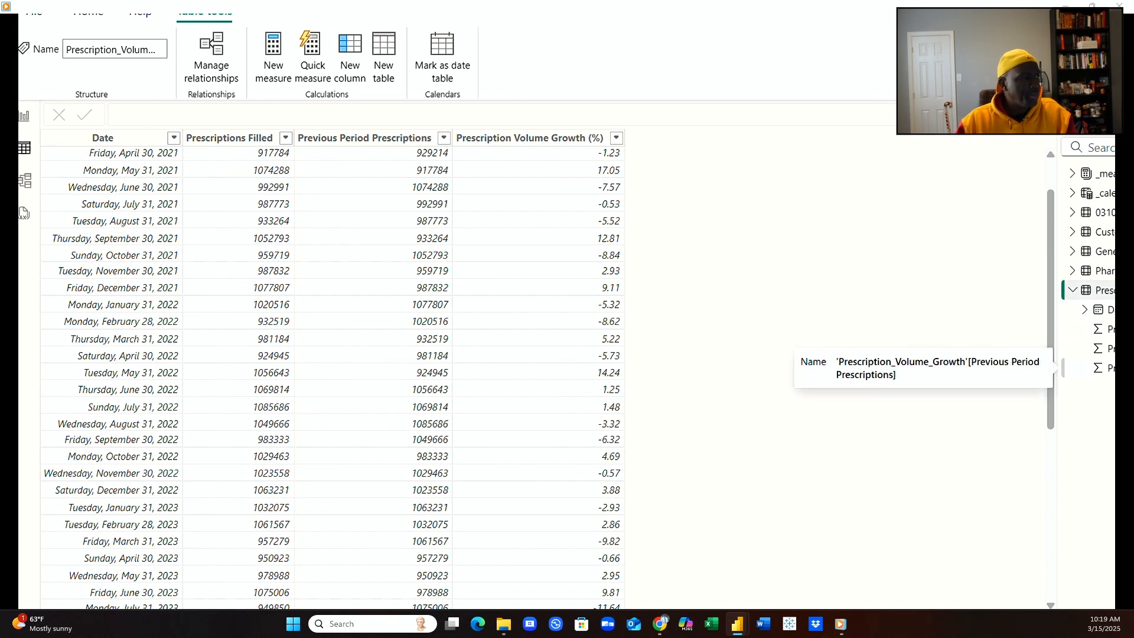
left_click(1106, 349)
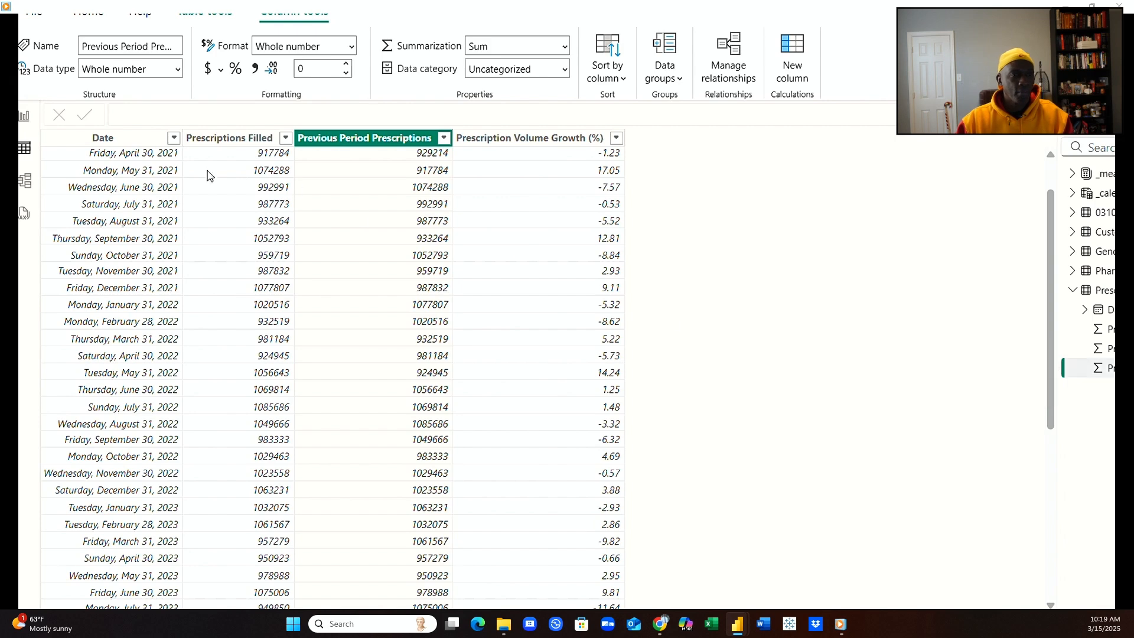
left_click(24, 121)
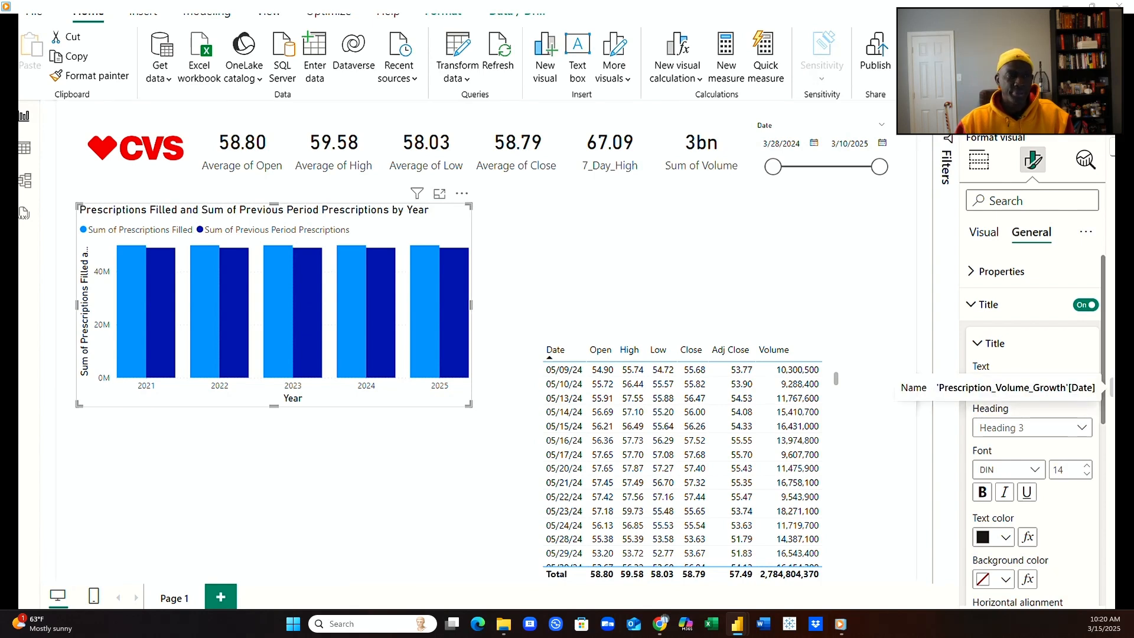
Remove "and Sum of" from the middle of the prescriptions column chart's title, between "Filled" and "Previous".
left_click(978, 385)
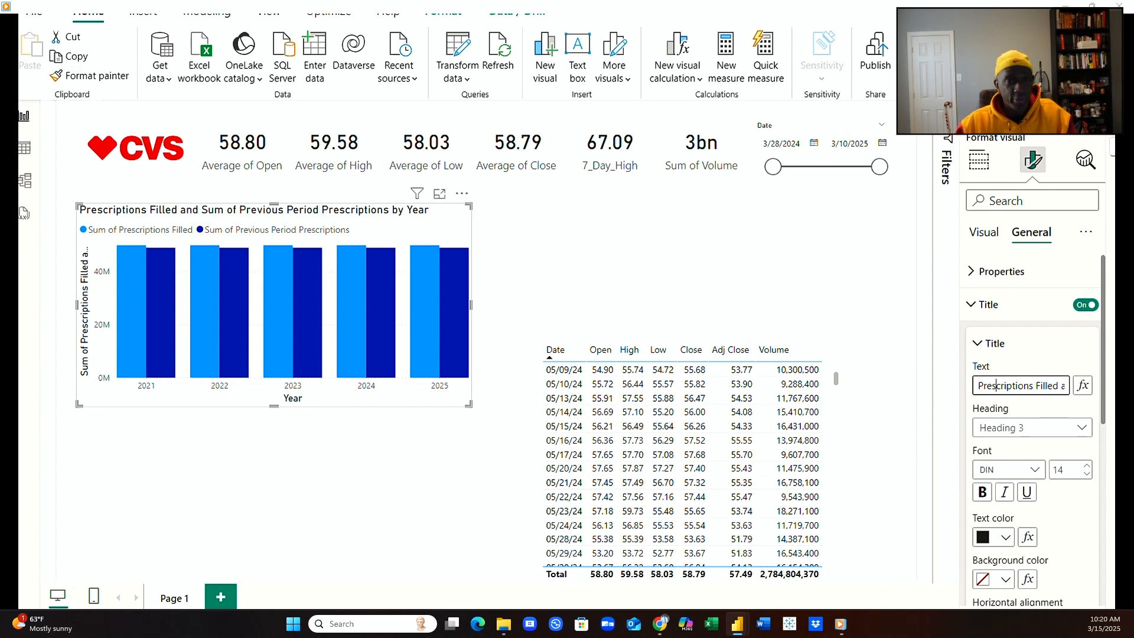
key("Right")
key("Right")
key("Right")
key("Right")
key("Right")
key("Right")
key("Right")
key("Right")
key("Right")
key("Right")
key("Right")
key("Right")
key("Right")
key("Right")
key("Right")
key("Right")
key("Right")
key("Right")
key("Right")
key("Right")
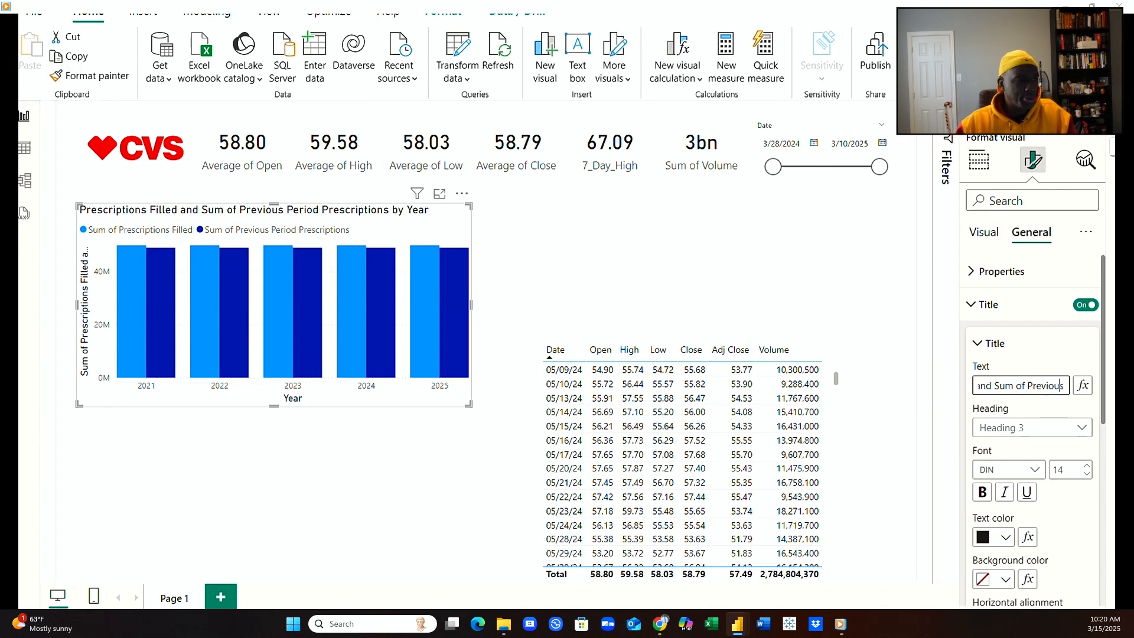
key("Left")
key("Left")
key("Left")
key("Left")
key("Left")
key("Left")
key("Left")
key("Left")
key("Left")
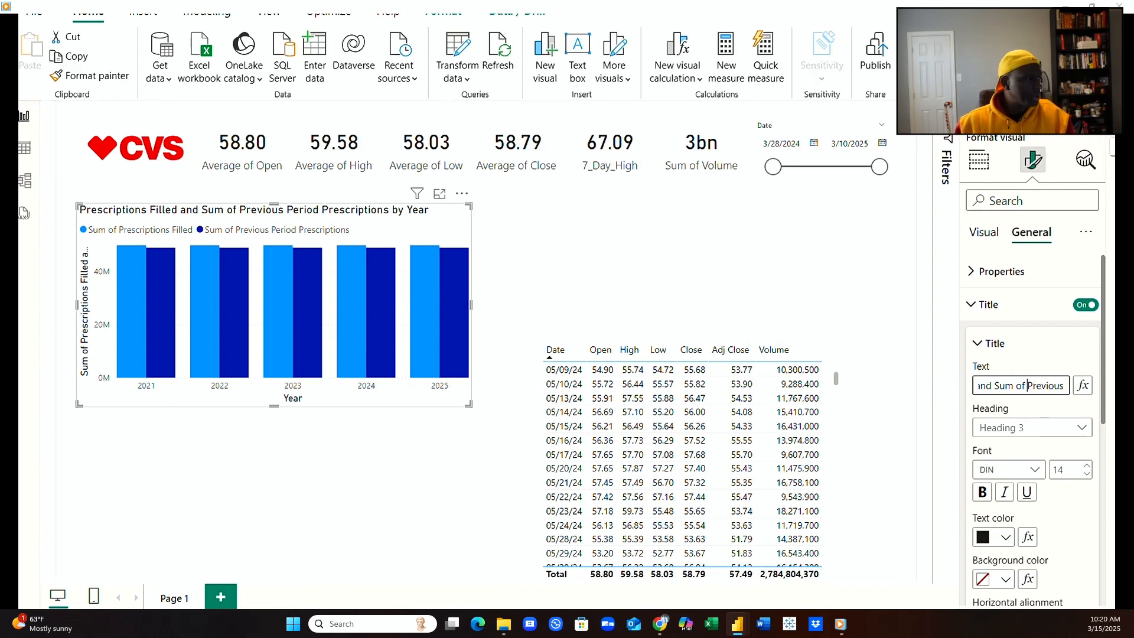
type("\\\\\\\\")
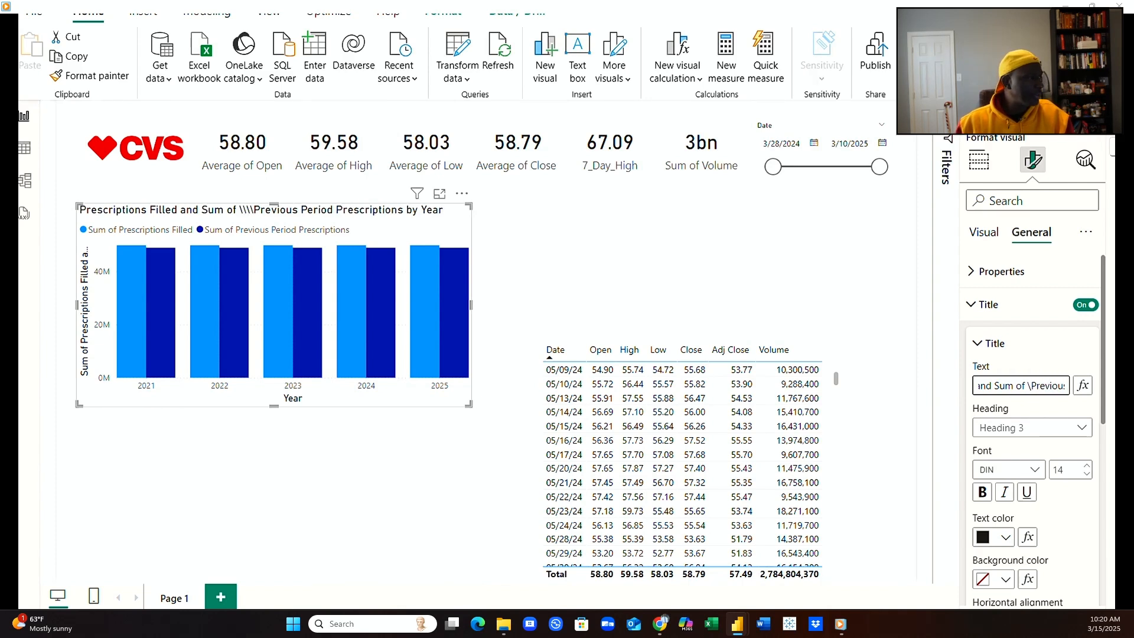
key("BackSpace")
key("BackSpace")
key("BackSpace")
key("BackSpace")
key("BackSpace")
key("BackSpace")
key("BackSpace")
key("BackSpace")
key("BackSpace")
key("BackSpace")
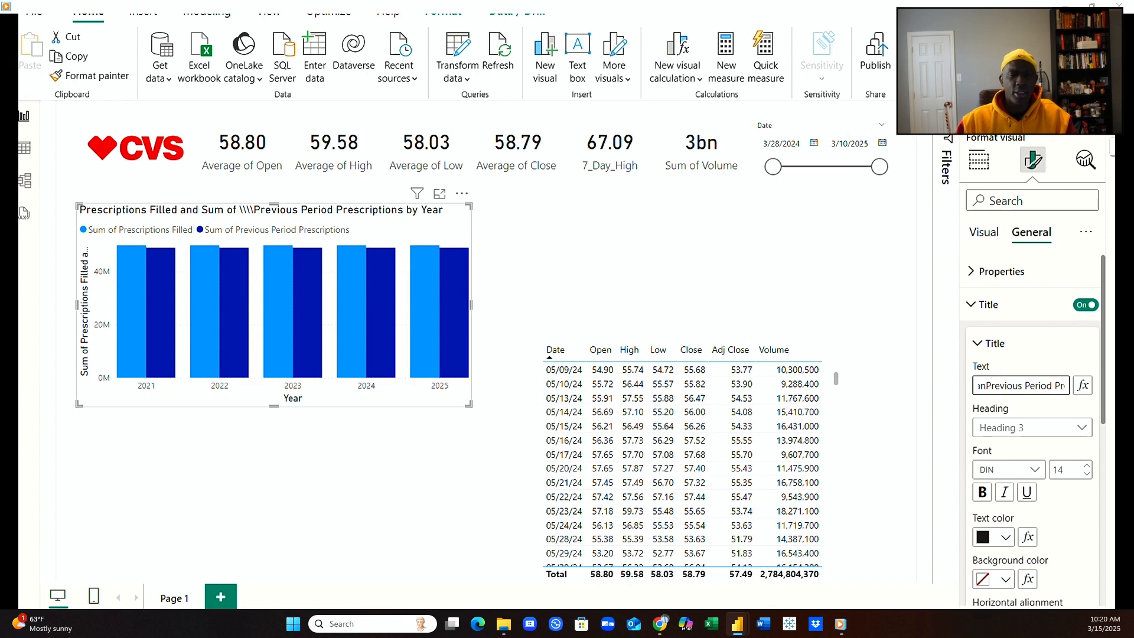
key("BackSpace")
key("BackSpace")
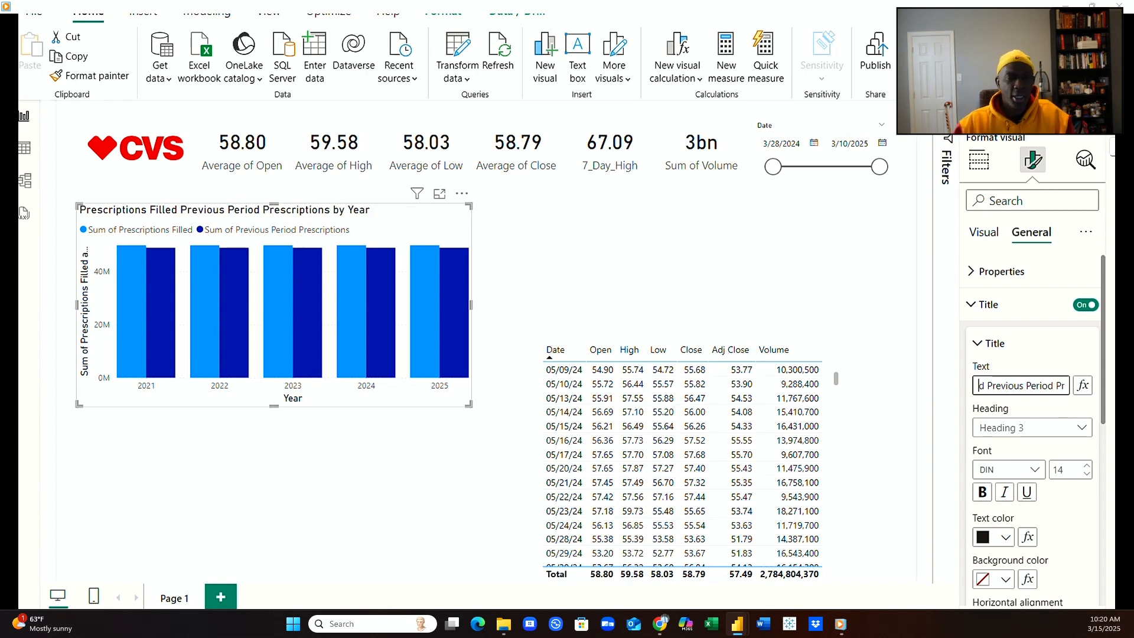
Insert "vs" between "Prescriptions Filled" and "Previous Period" in the column chart's title.
key("Left")
key("Left")
key("Left")
key("Left")
key("Left")
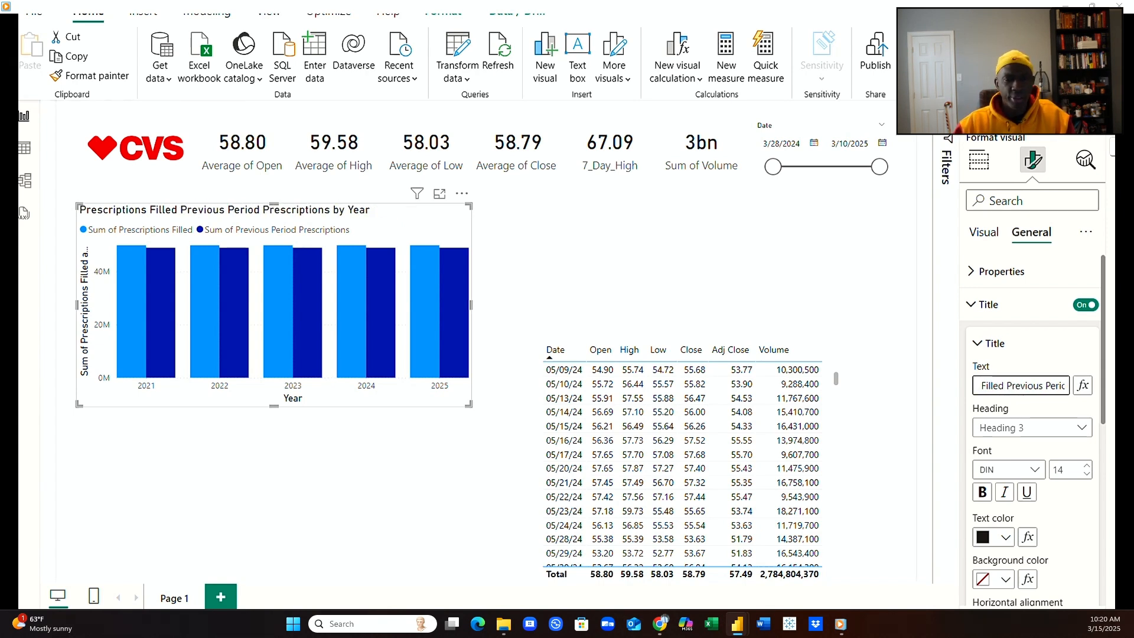
key("Right")
key("Right")
key("Right")
key("Right")
key("Right")
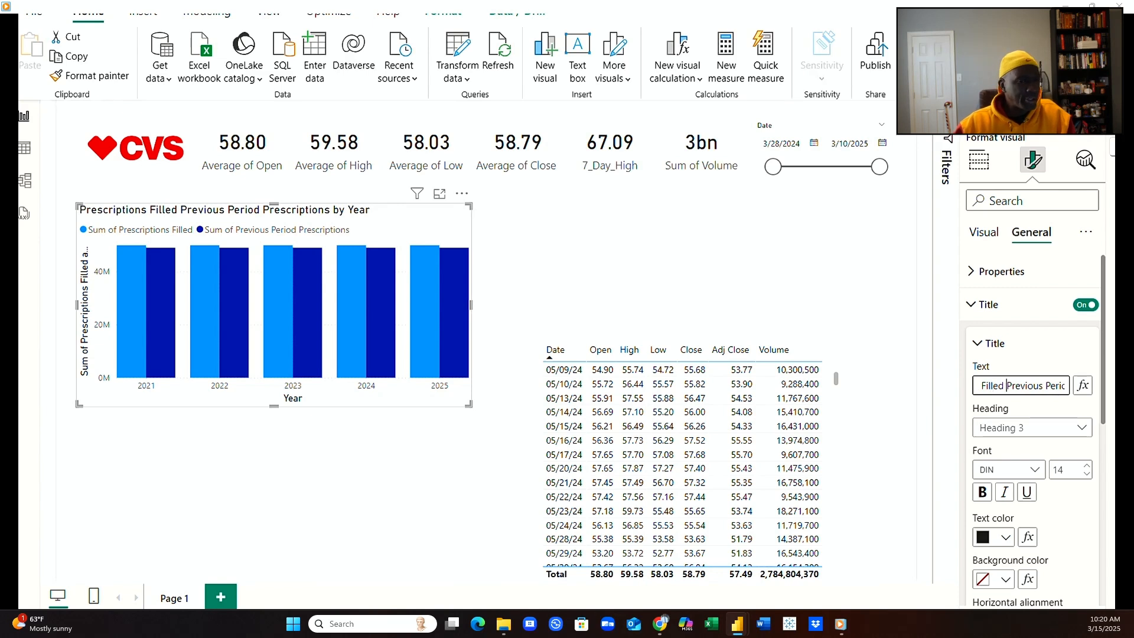
type("vs")
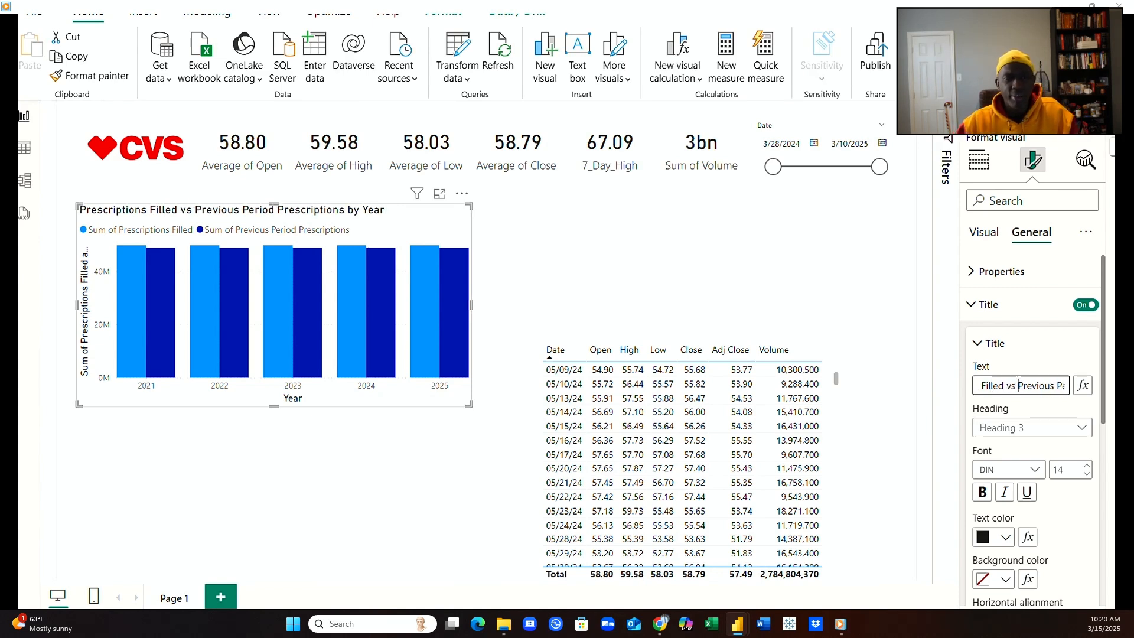
Shorten "Previous" to "Prev." in the prescriptions column chart's title.
key("Right")
key("Right")
key("Right")
key("Right")
key("Right")
key("Right")
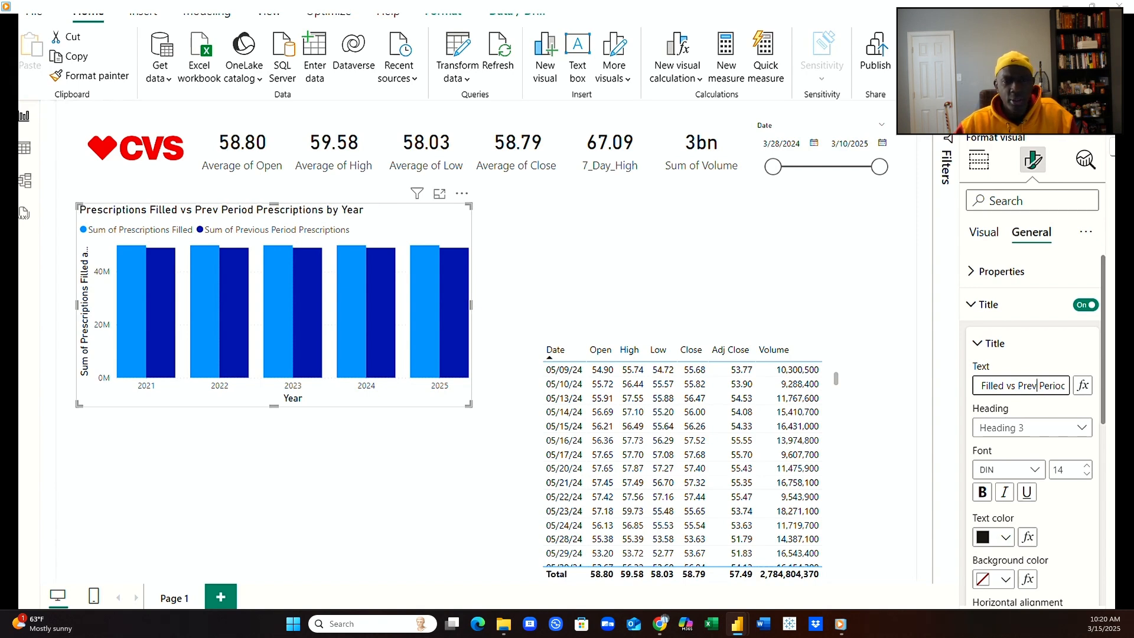
type(".")
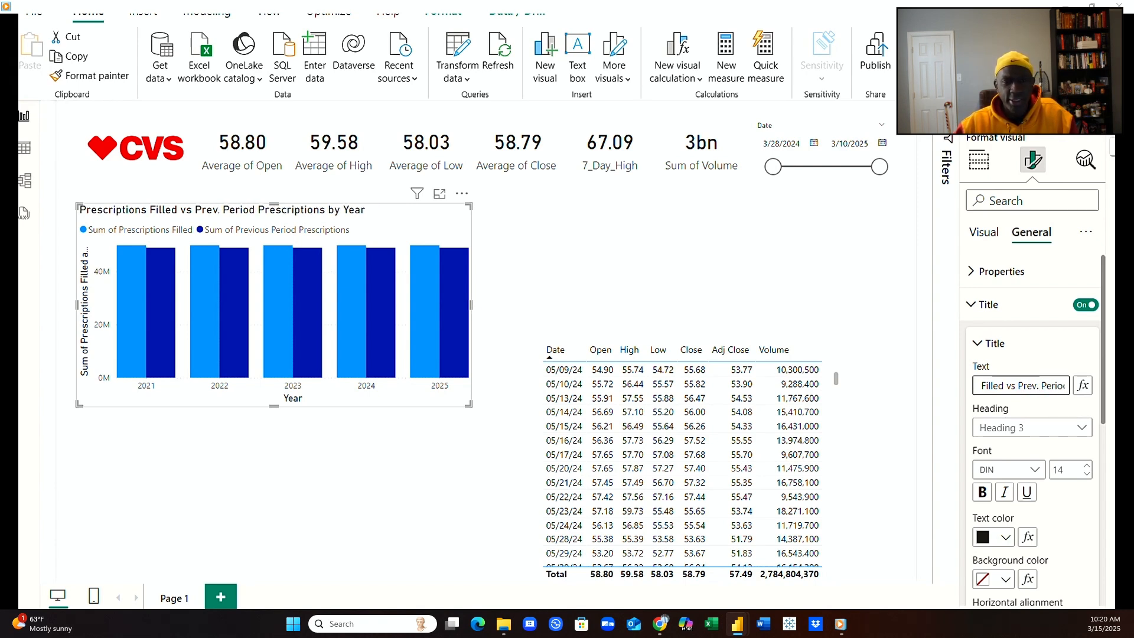
Replace the word "Period" with "Year" in the chart title so that part reads "Prev. Year Prescriptions".
key("Right")
key("Right")
key("Right")
key("Right")
key("Right")
key("Right")
key("Right")
key("Right")
key("Right")
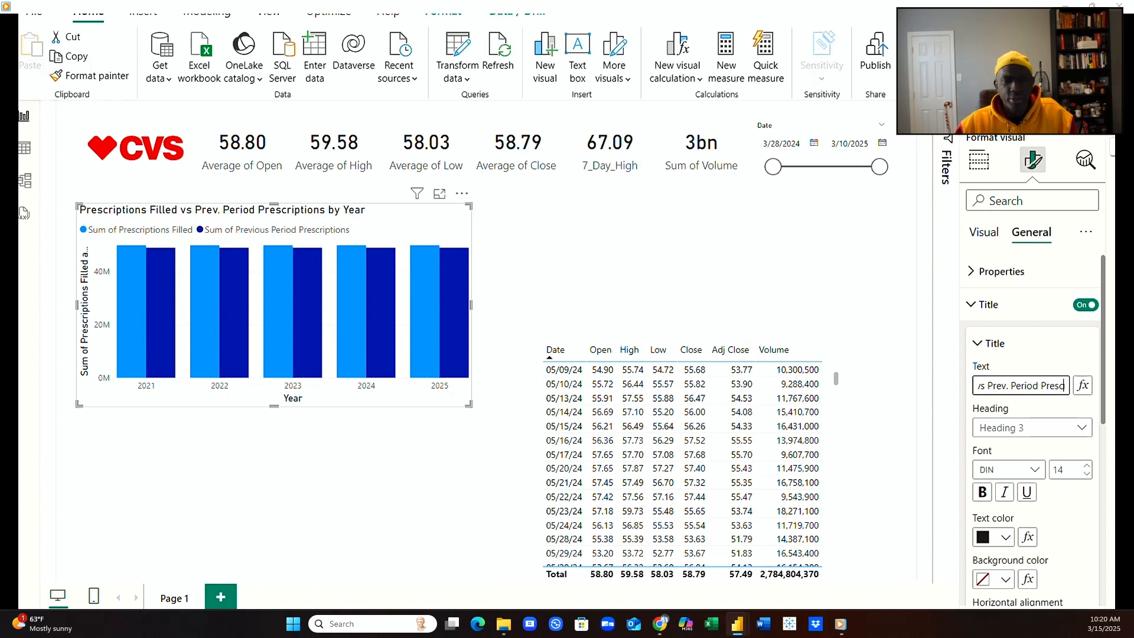
key("Left")
key("Left")
key("Left")
key("Left")
key("BackSpace")
key("BackSpace")
key("BackSpace")
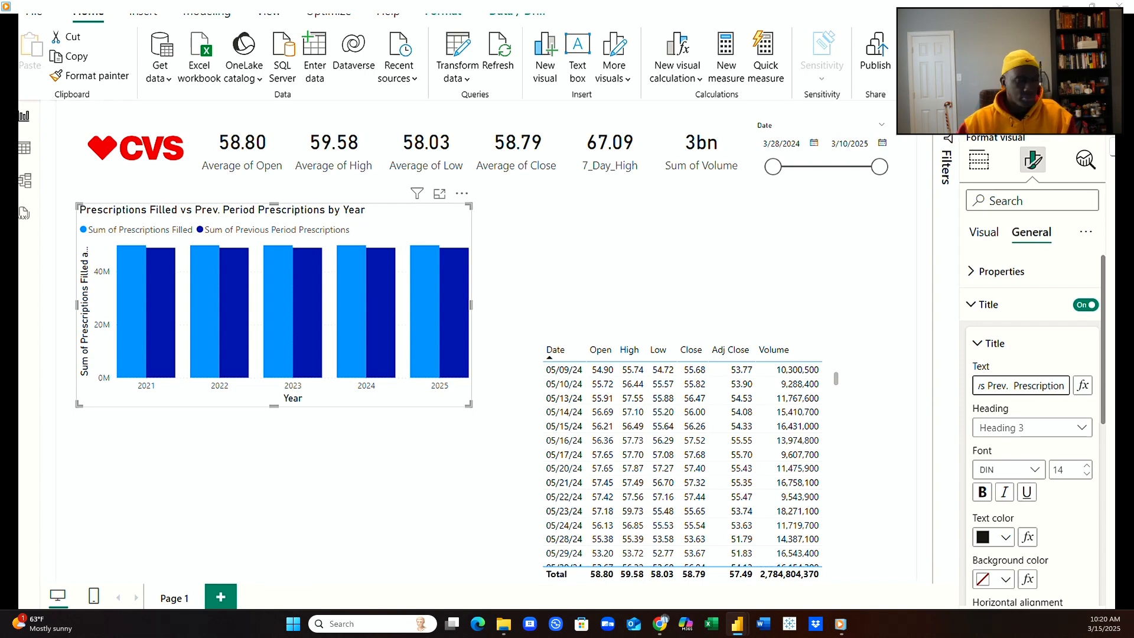
type("Year")
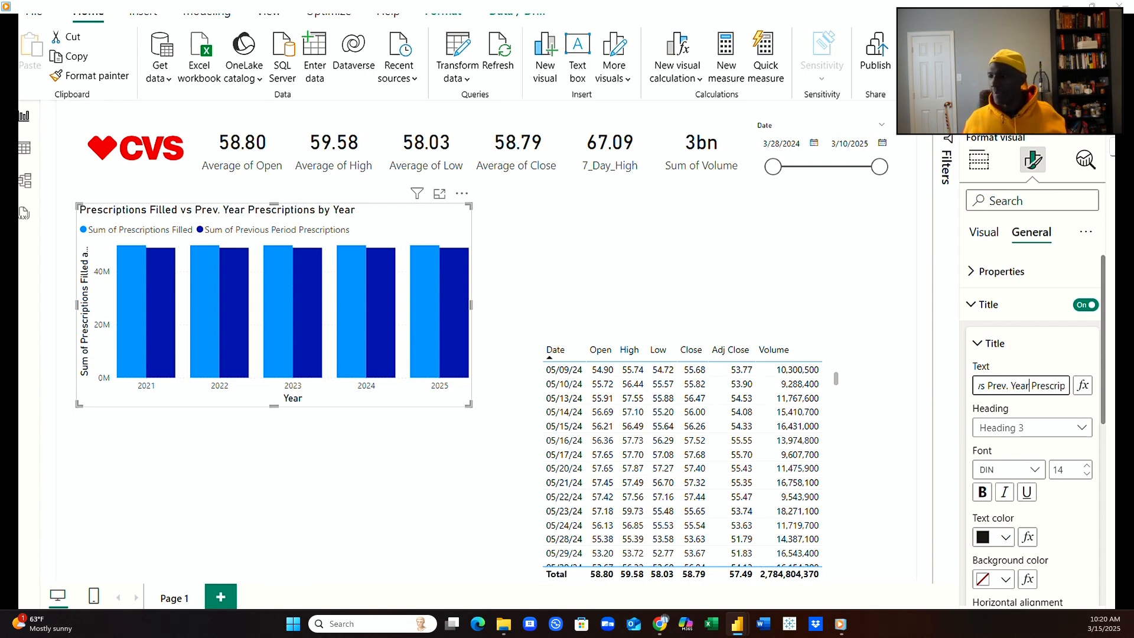
Remove the trailing "by Year" from the end of the prescriptions column chart's title.
key("Right")
key("Right")
key("Right")
key("Right")
key("Right")
key("Right")
key("Right")
key("Right")
key("Right")
key("Right")
key("Right")
key("Right")
key("Right")
key("Right")
key("Right")
key("Right")
key("Right")
key("Right")
key("Right")
key("Right")
key("Right")
key("Right")
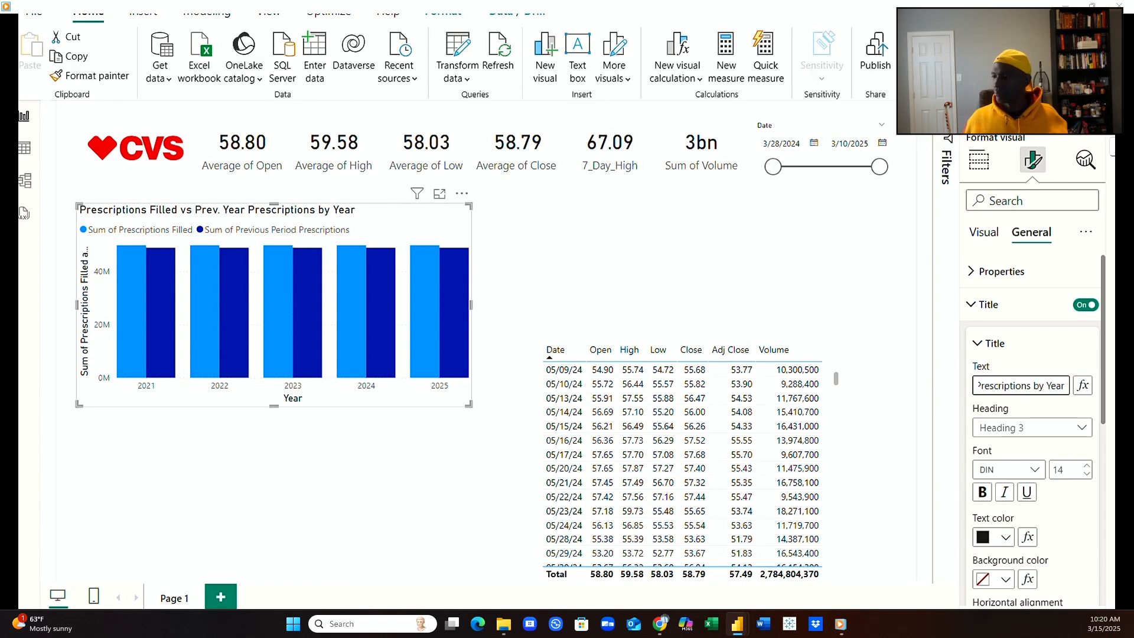
key("Left")
key("Left")
key("Left")
key("Left")
key("Left")
key("Left")
key("Left")
key("Left")
key("Left")
key("Left")
key("Left")
key("Left")
key("Left")
key("Left")
key("Left")
key("Left")
key("Left")
key("Left")
key("Left")
key("Left")
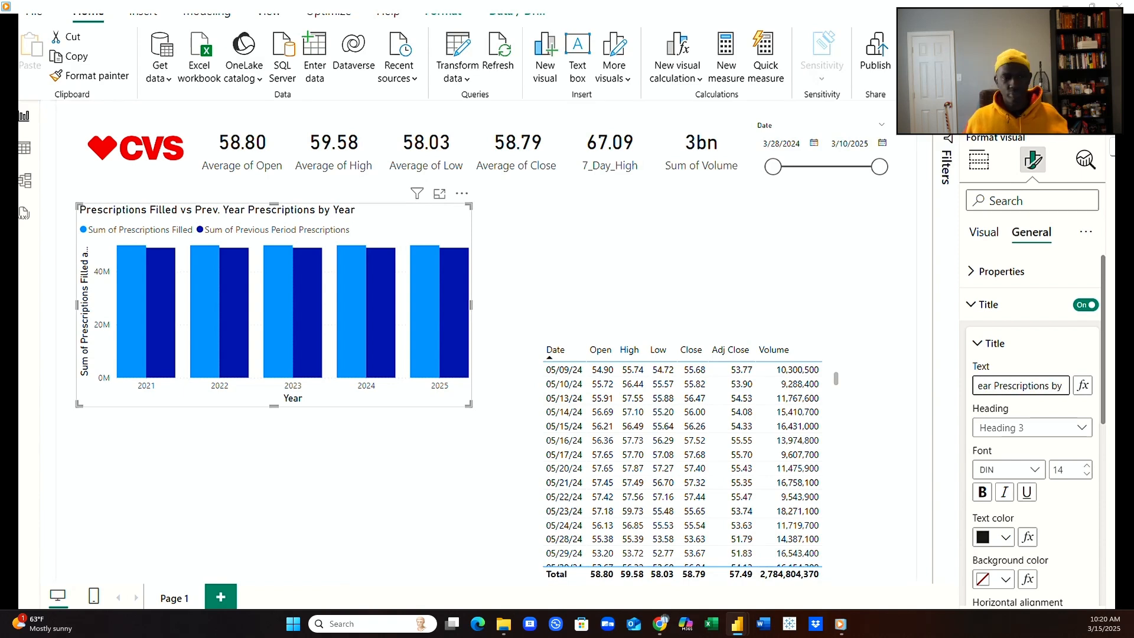
key("BackSpace")
key("BackSpace")
key("BackSpace")
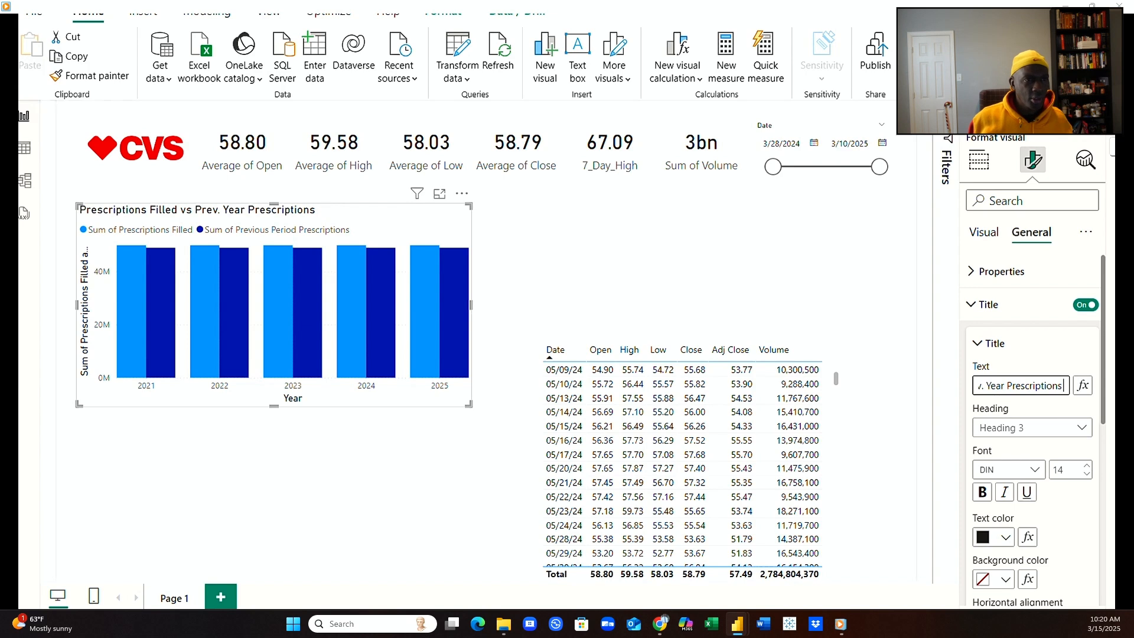
Append "Filled" to the chart title so it reads "Prescriptions Filled vs Prev. Year Prescriptions Filled".
type("fille")
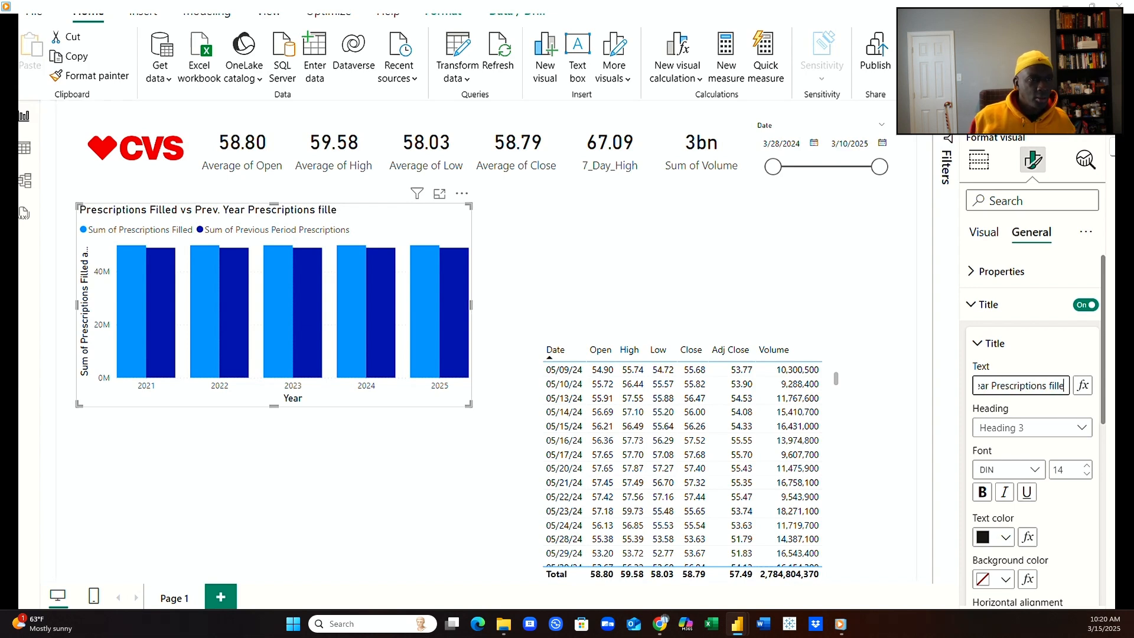
key("BackSpace")
key("BackSpace")
key("BackSpace")
key("BackSpace")
key("BackSpace")
key("BackSpace")
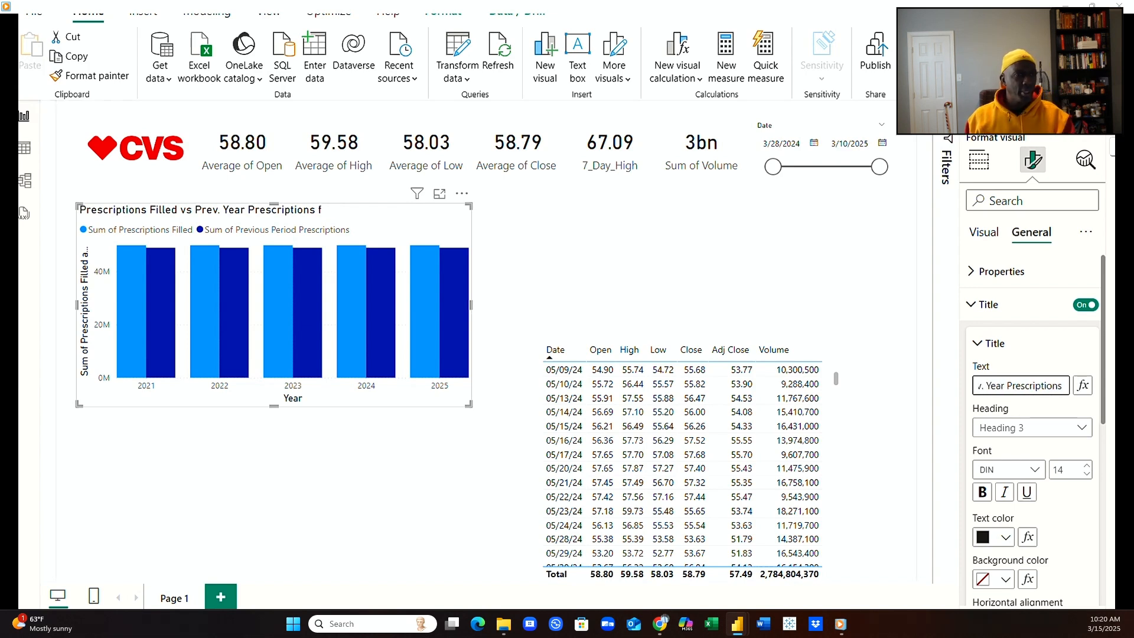
type("Filled")
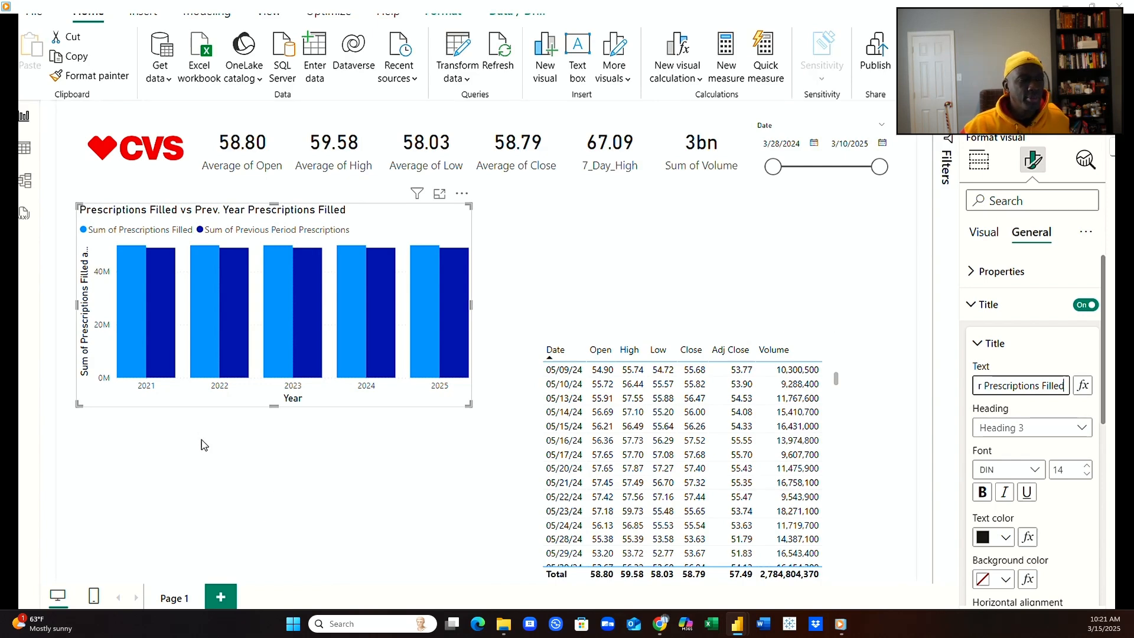
Deselect the chart, check the Previous Period Prescriptions column in the table data, and return to the report page.
left_click(301, 459)
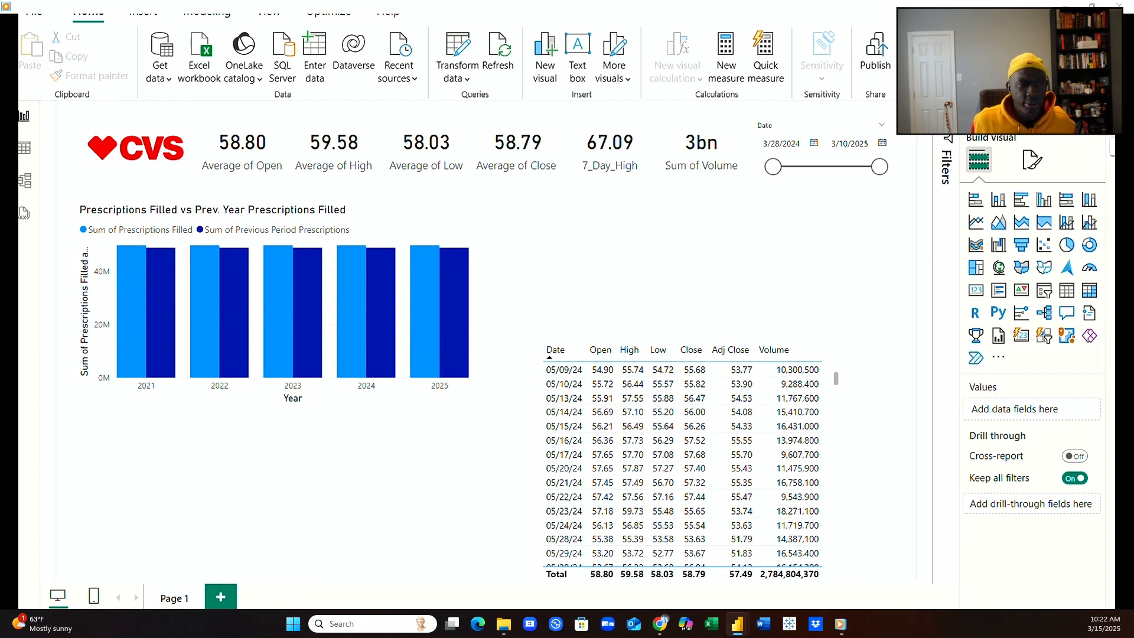
left_click(23, 148)
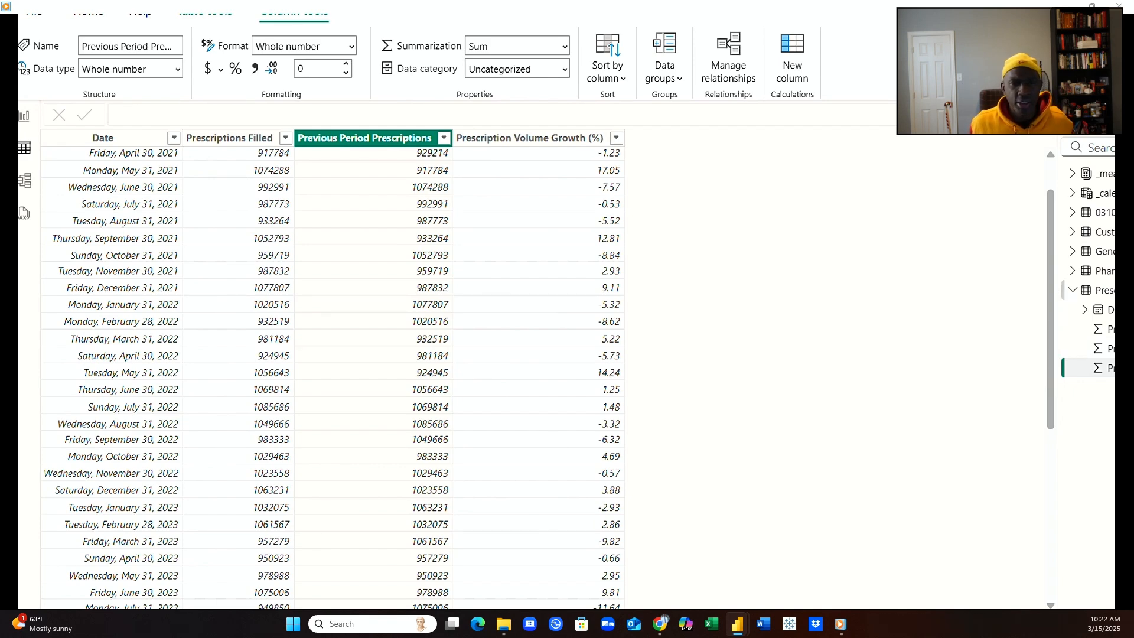
left_click(25, 122)
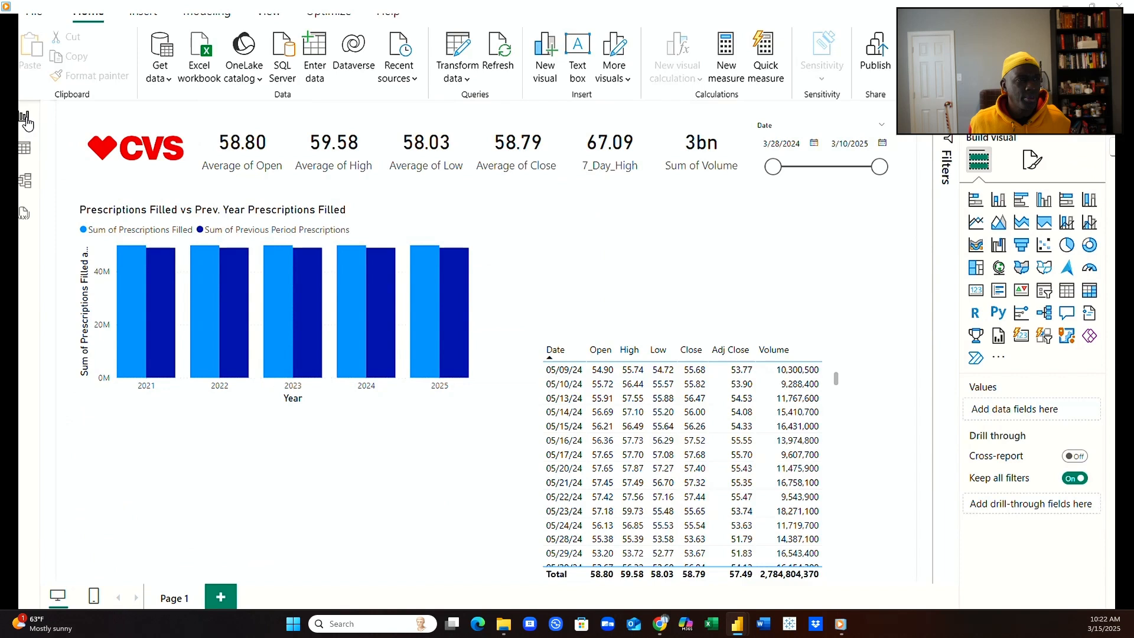
Examine the prescriptions column chart's legend formatting settings, including its position, text and title options.
left_click(354, 390)
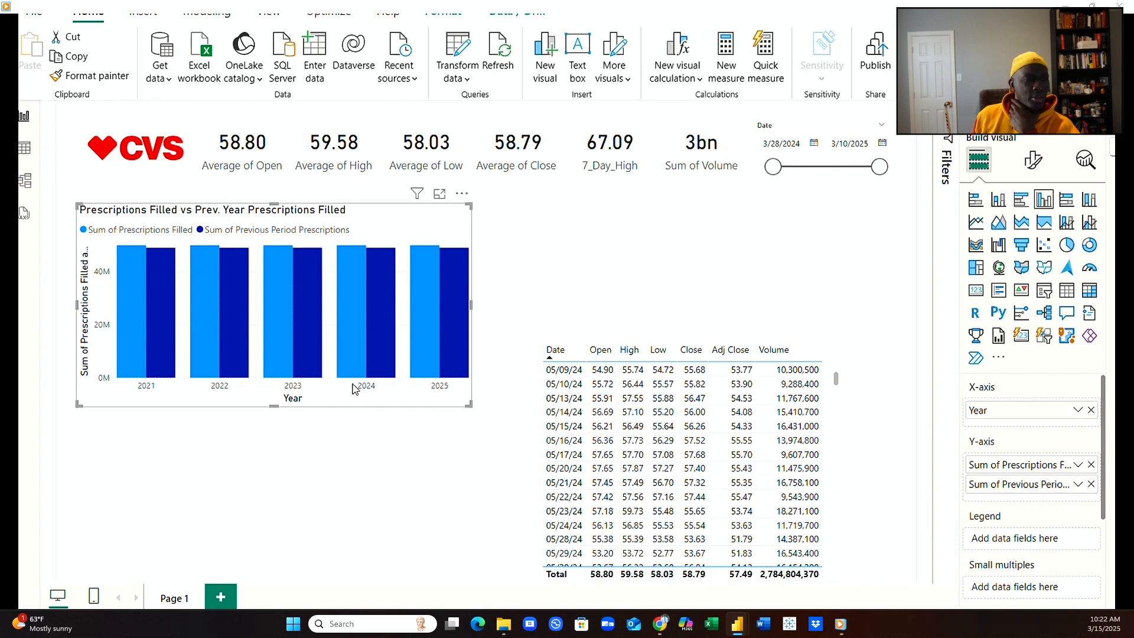
left_click(234, 300)
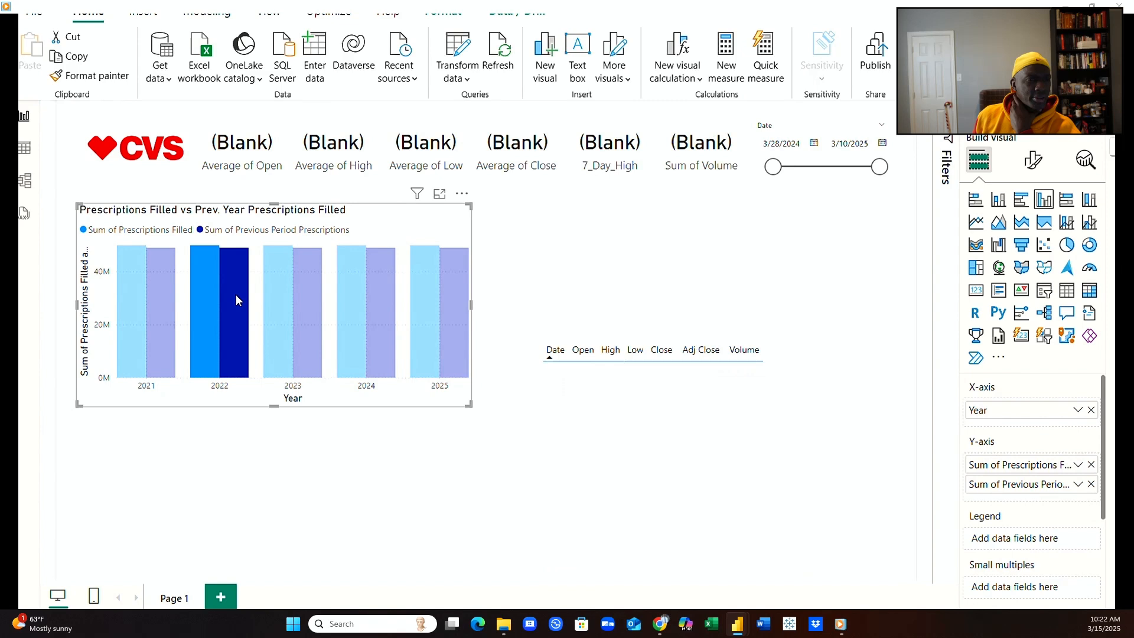
left_click(1034, 160)
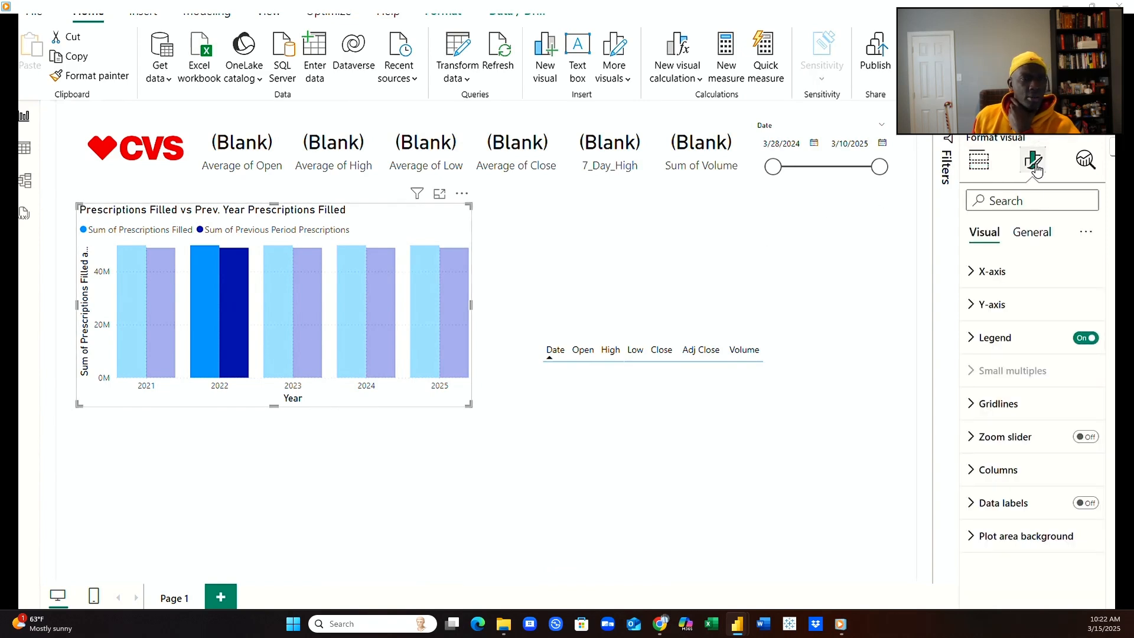
left_click(1039, 236)
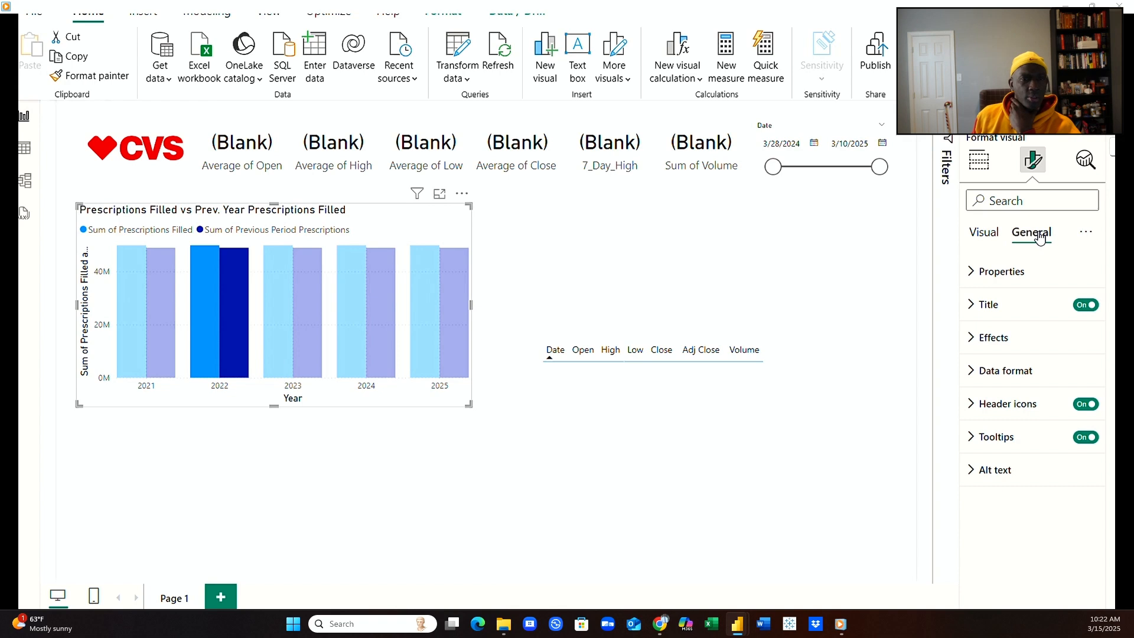
left_click(988, 229)
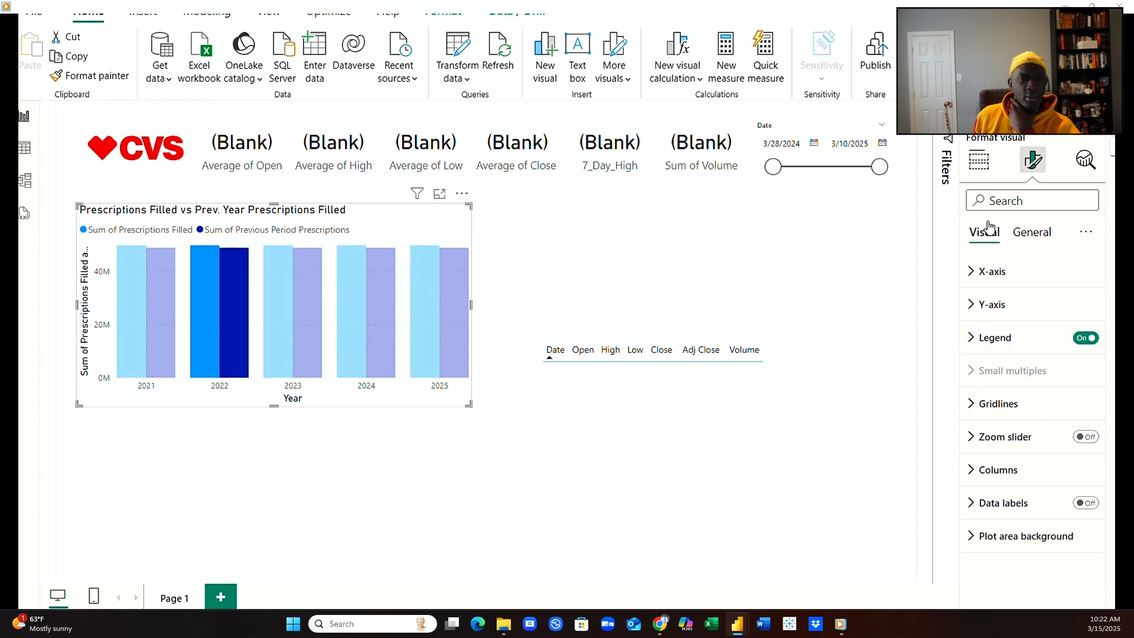
left_click(973, 340)
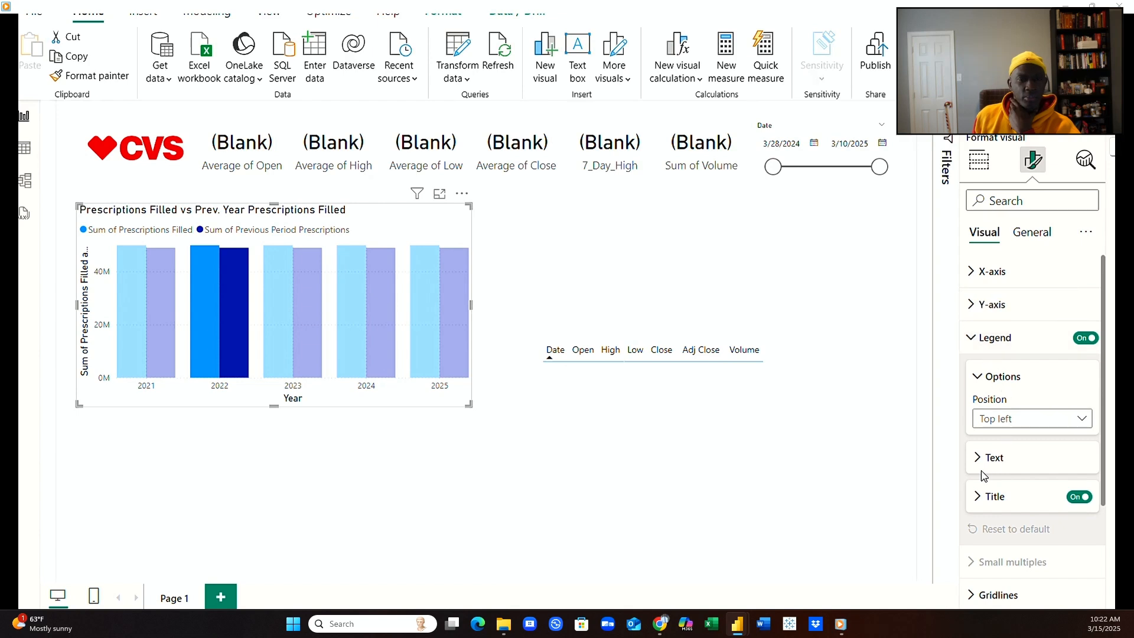
scroll(980, 470, "down", 2)
scroll(977, 467, "up", 2)
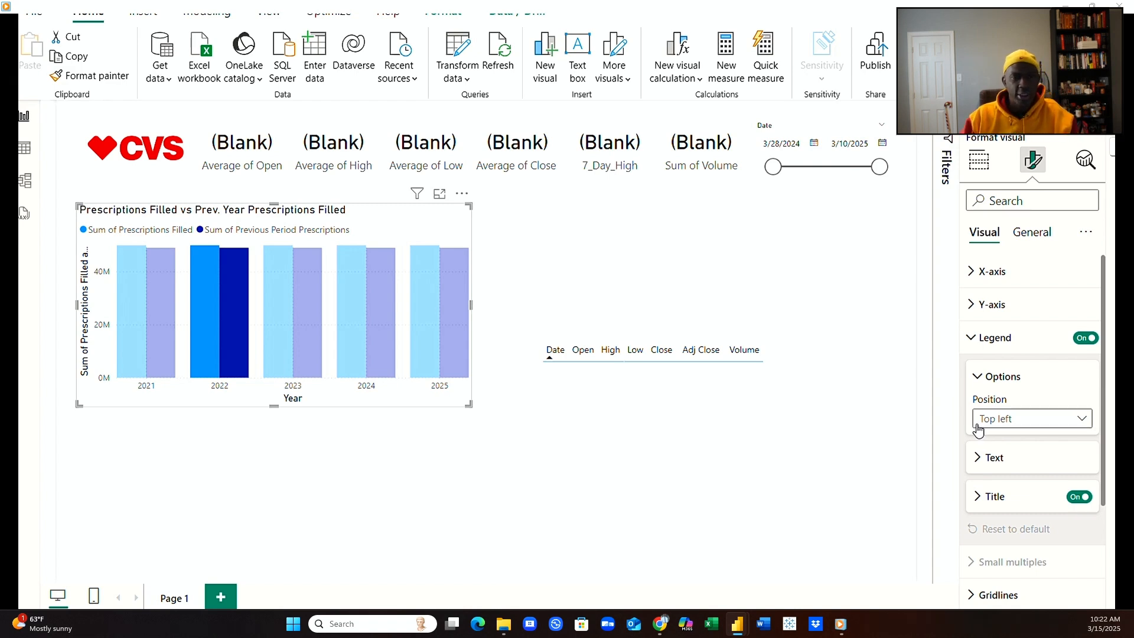
left_click(981, 459)
left_click(982, 462)
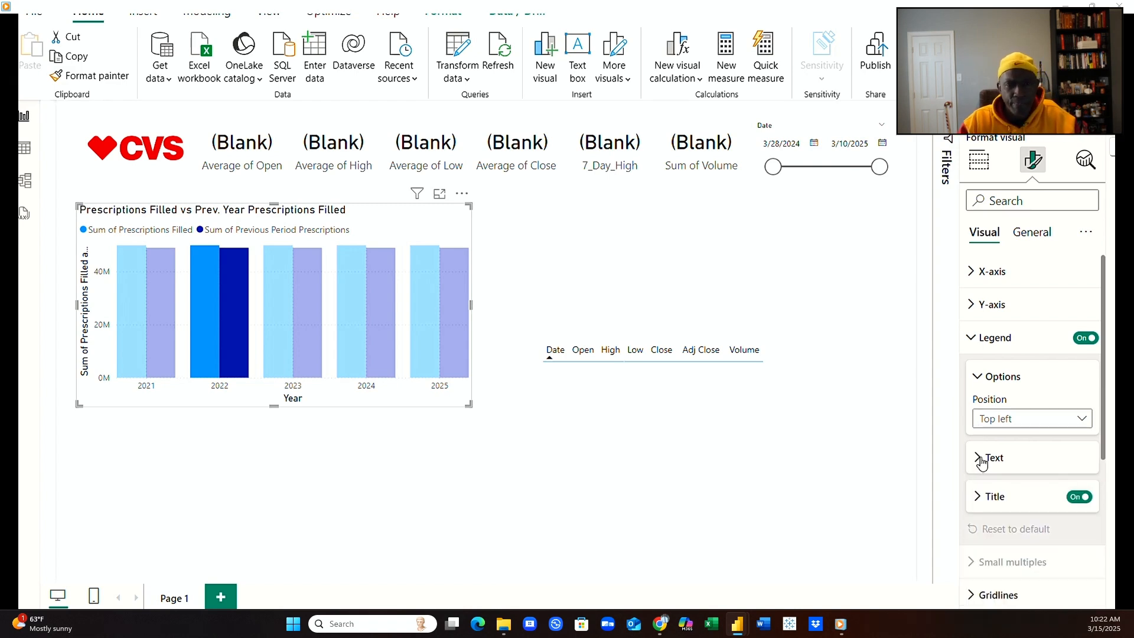
scroll(977, 437, "down", 3)
left_click(978, 360)
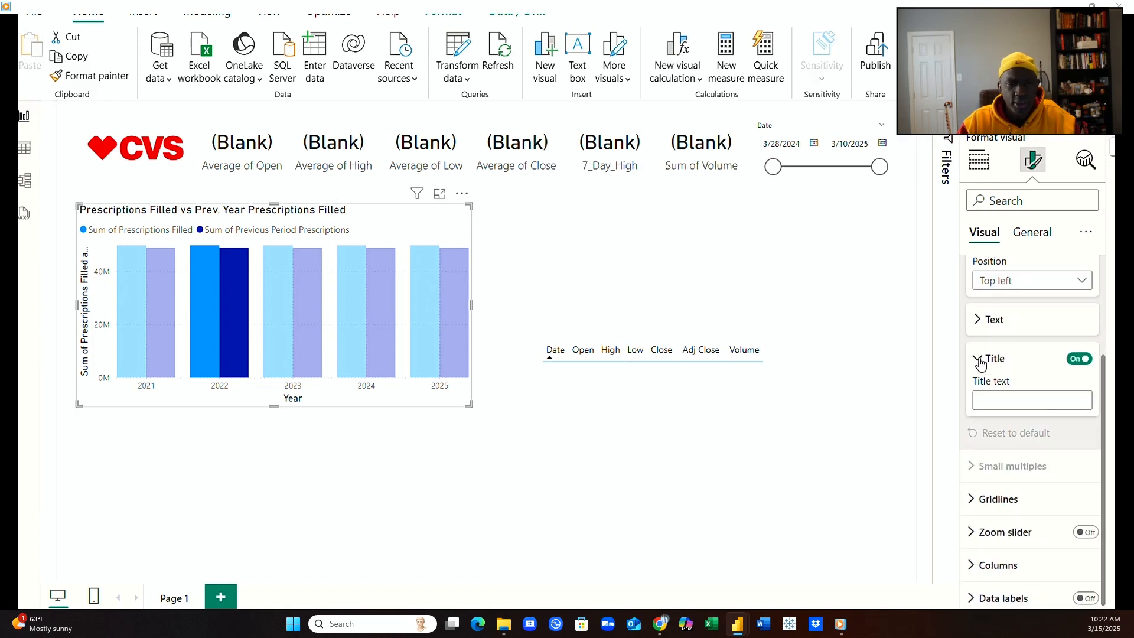
left_click(980, 360)
scroll(981, 363, "up", 3)
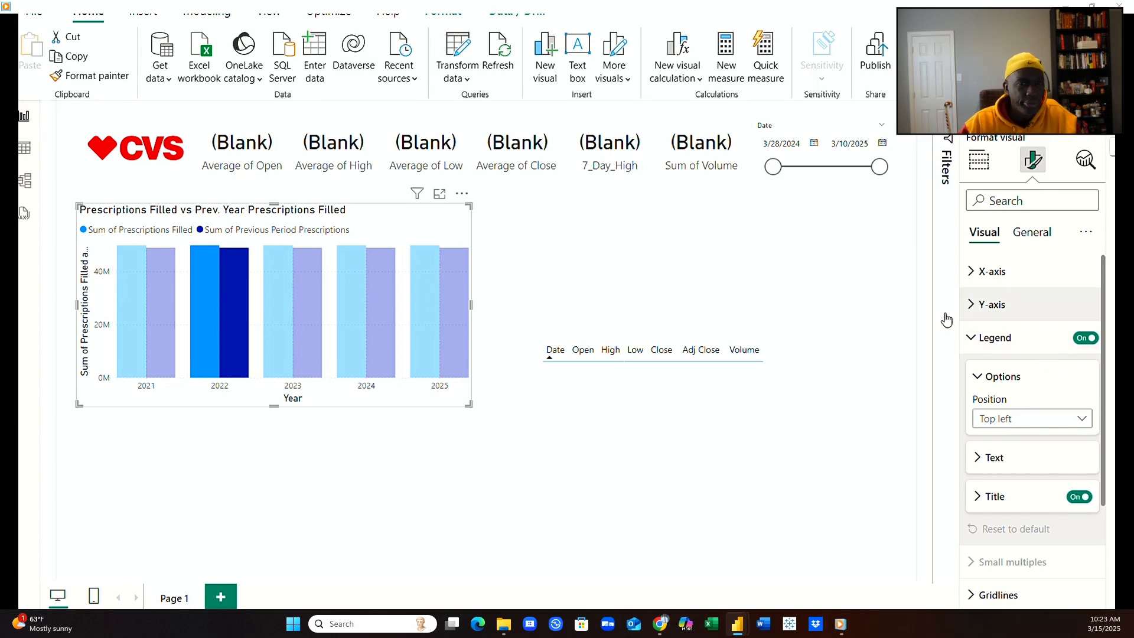
Rename the column chart's "Sum of Prescriptions Filled" Y-axis field to "Prescriptions Filled".
left_click(25, 150)
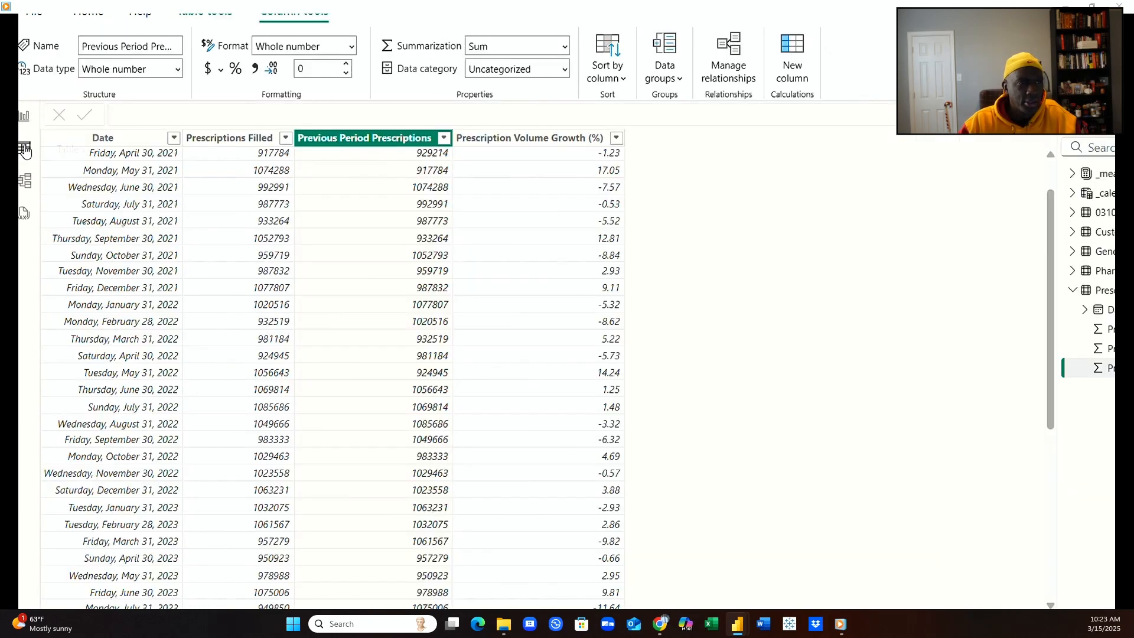
left_click(24, 116)
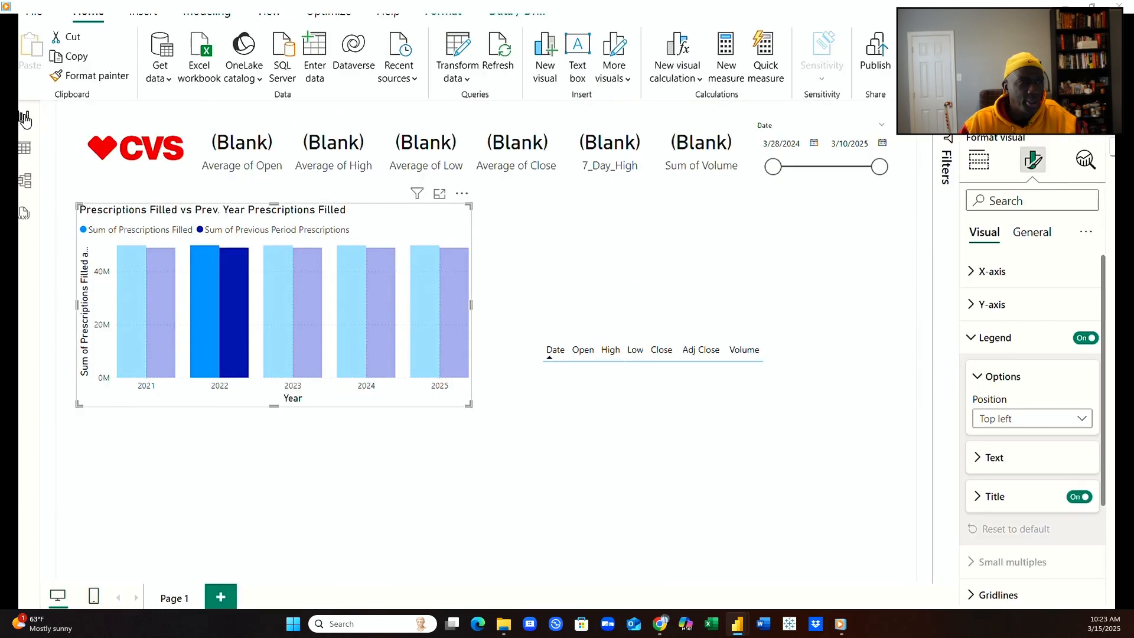
left_click(979, 160)
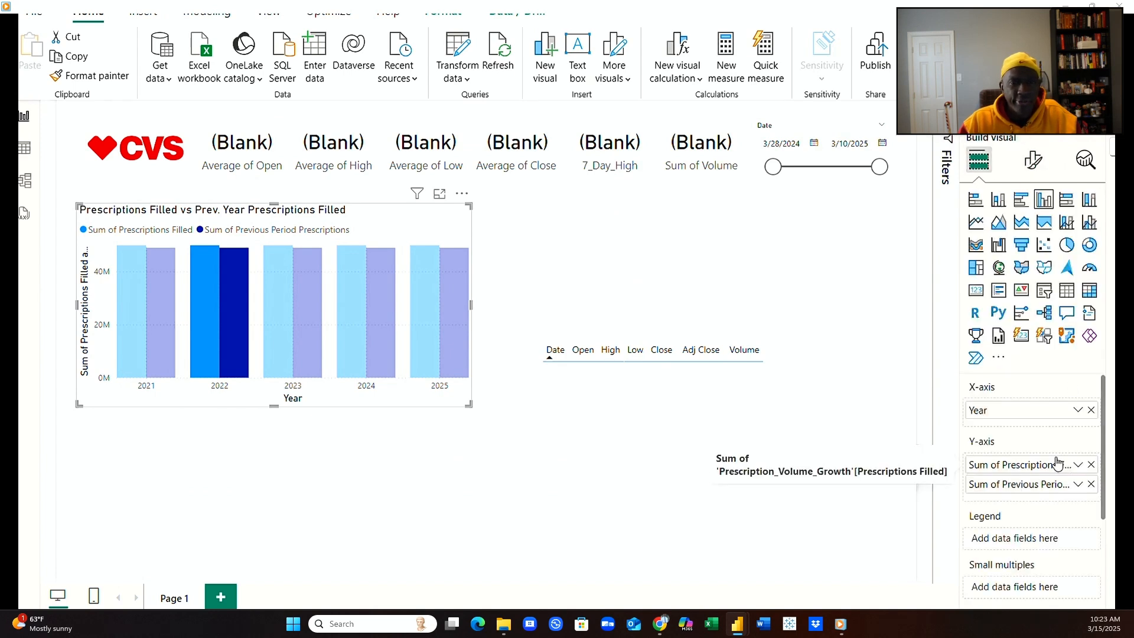
double_click(1005, 465)
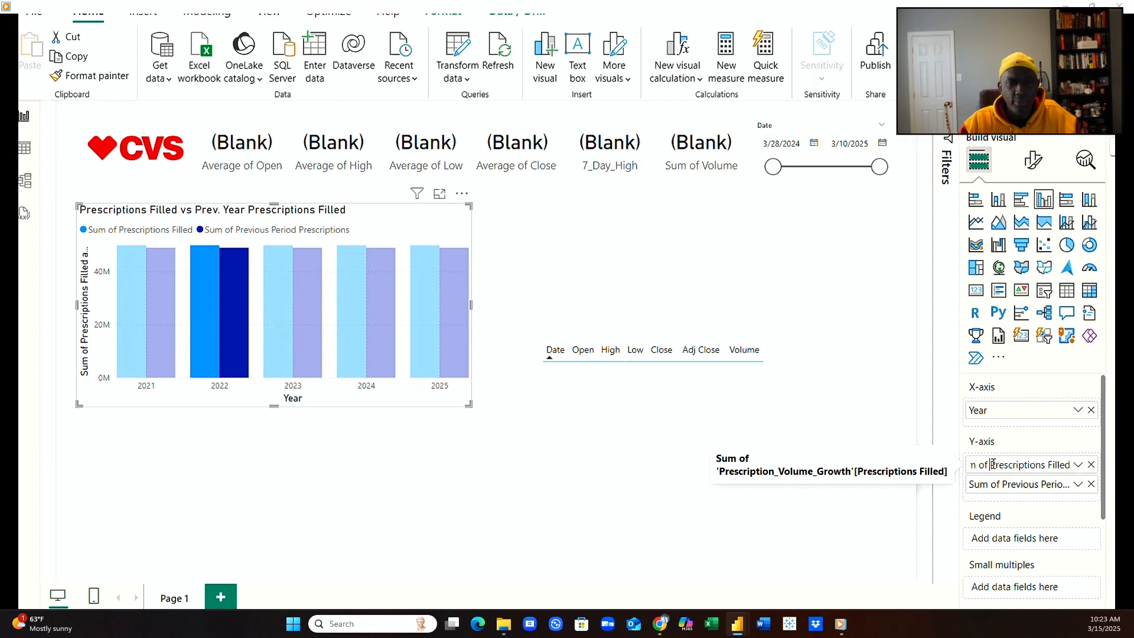
left_click_drag(993, 465, 895, 465)
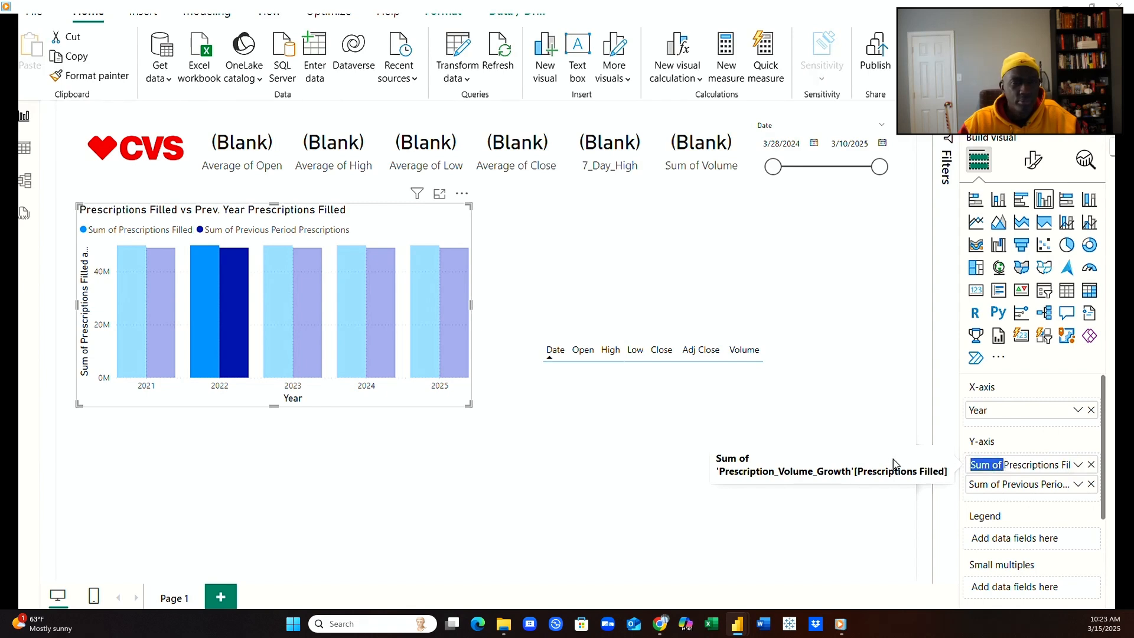
key("BackSpace")
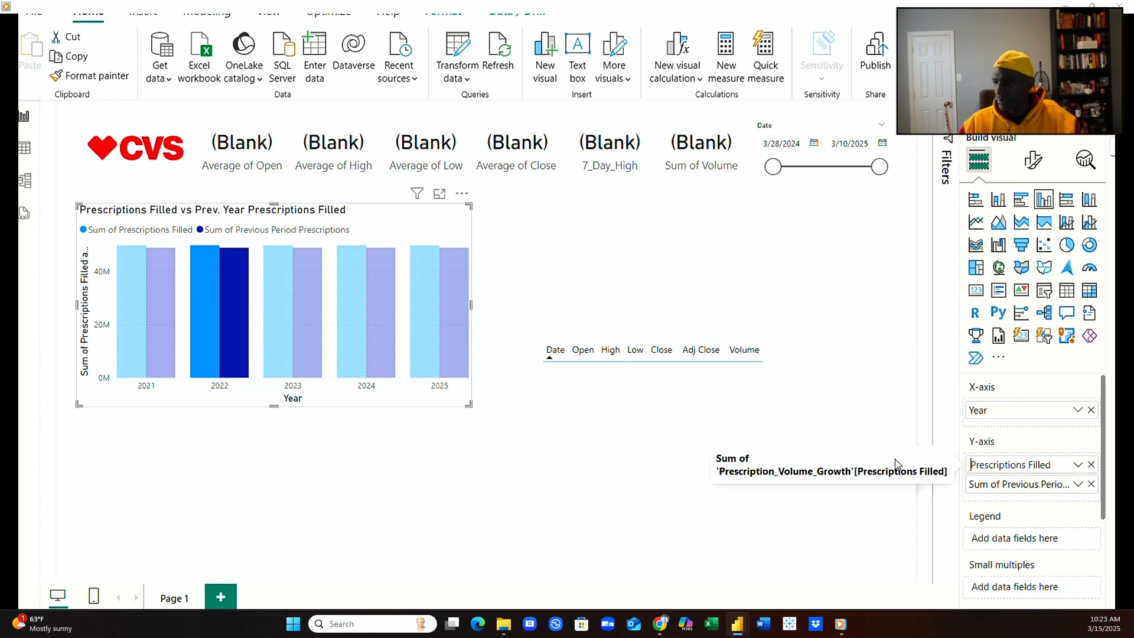
Rename the column chart's second Y-axis field to "Previous Period Prescriptions".
double_click(1003, 484)
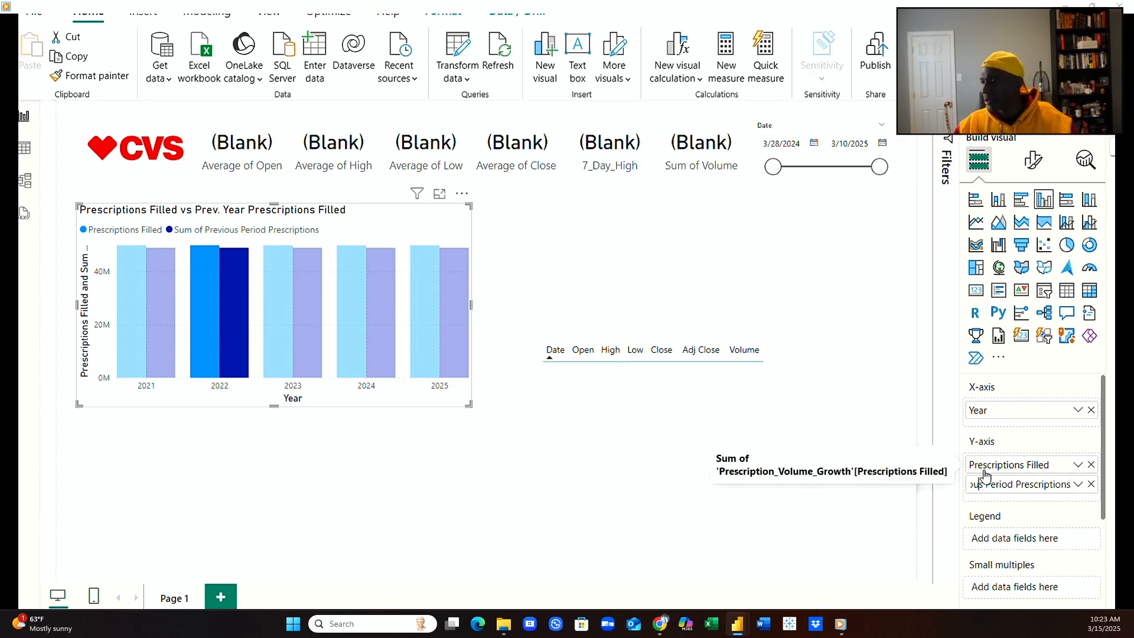
key("Home")
key("Delete")
key("Delete")
key("Delete")
key("Delete")
key("Delete")
key("Delete")
key("Delete")
key("Left")
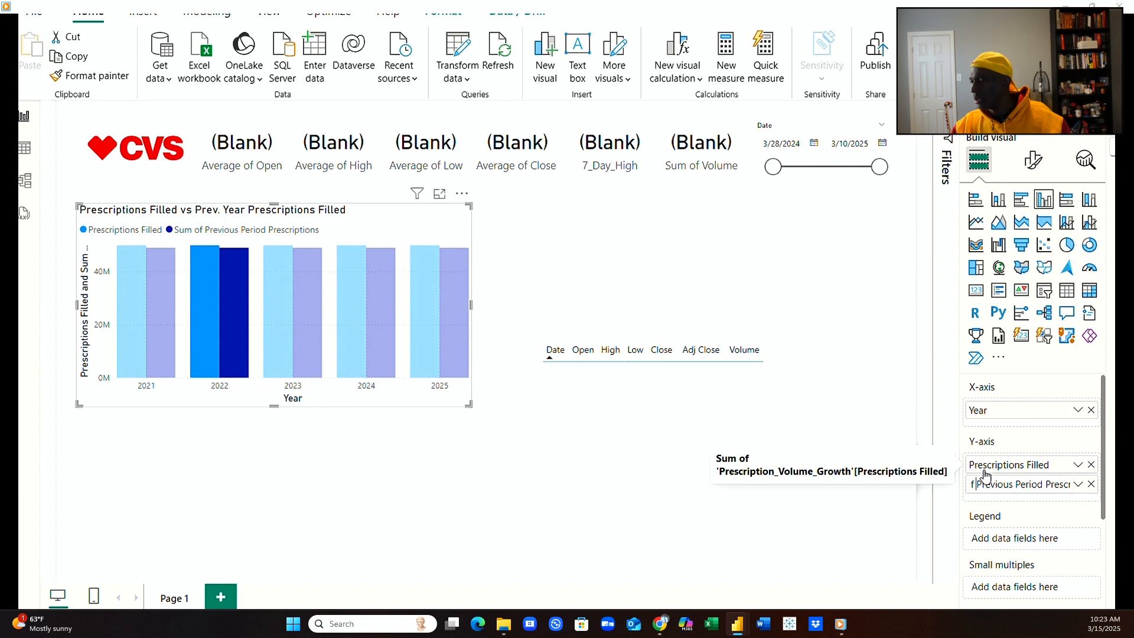
key("BackSpace")
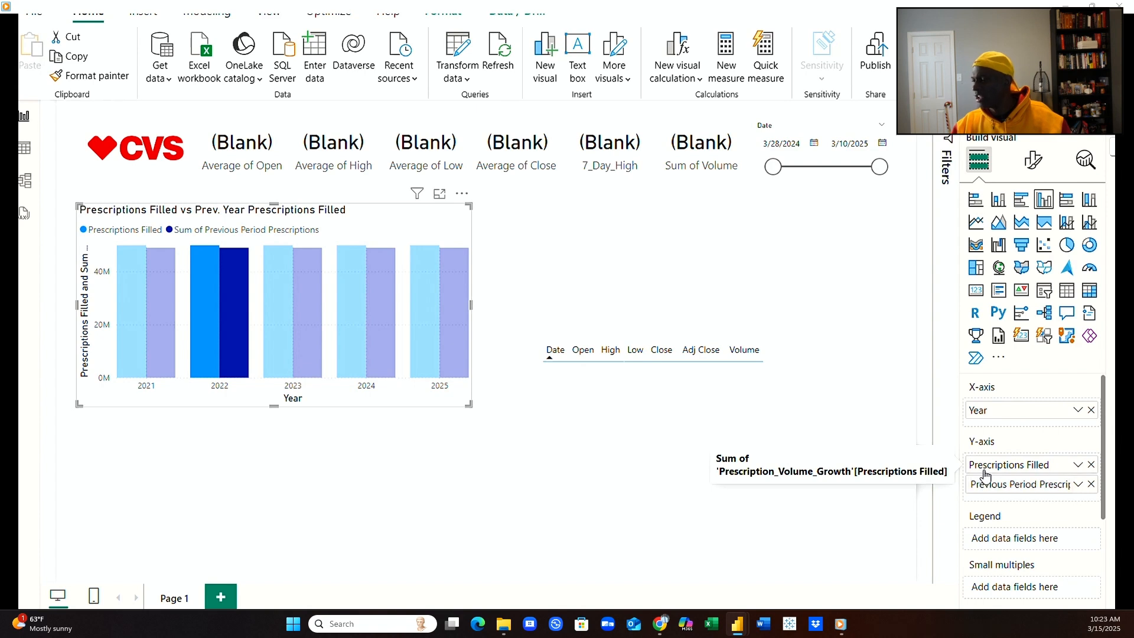
key("Return")
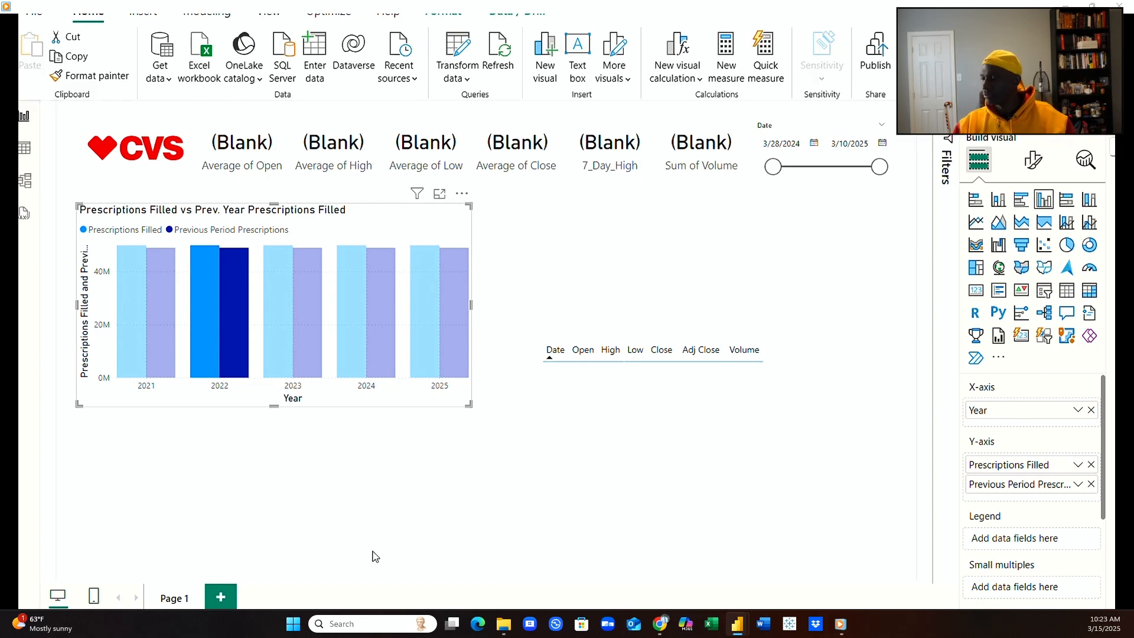
left_click(437, 517)
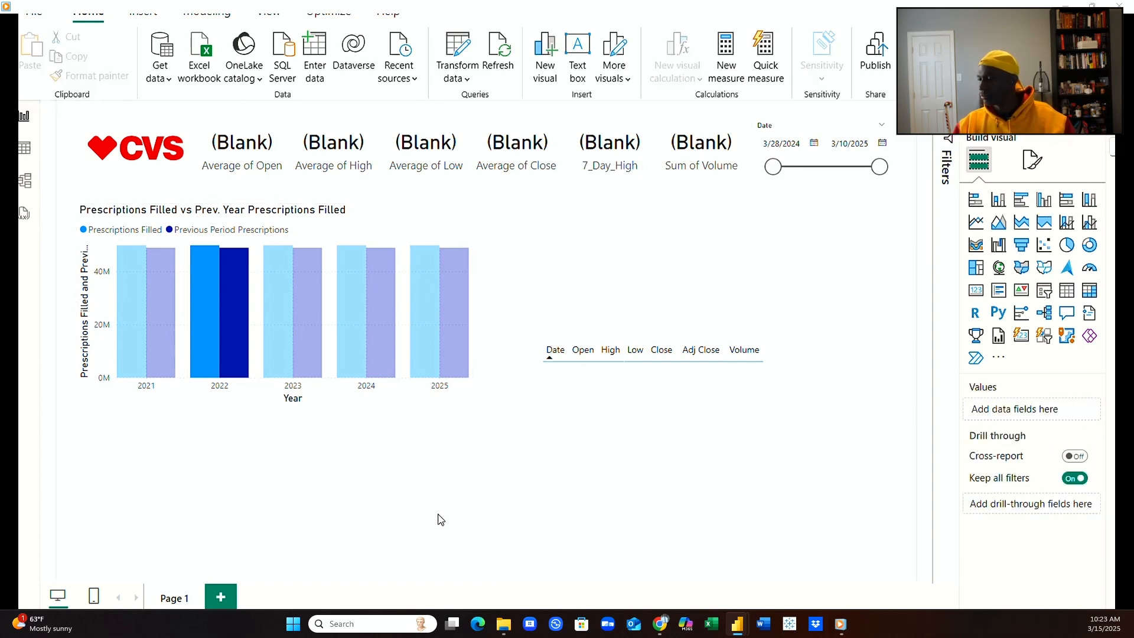
double_click(437, 520)
left_click(544, 448)
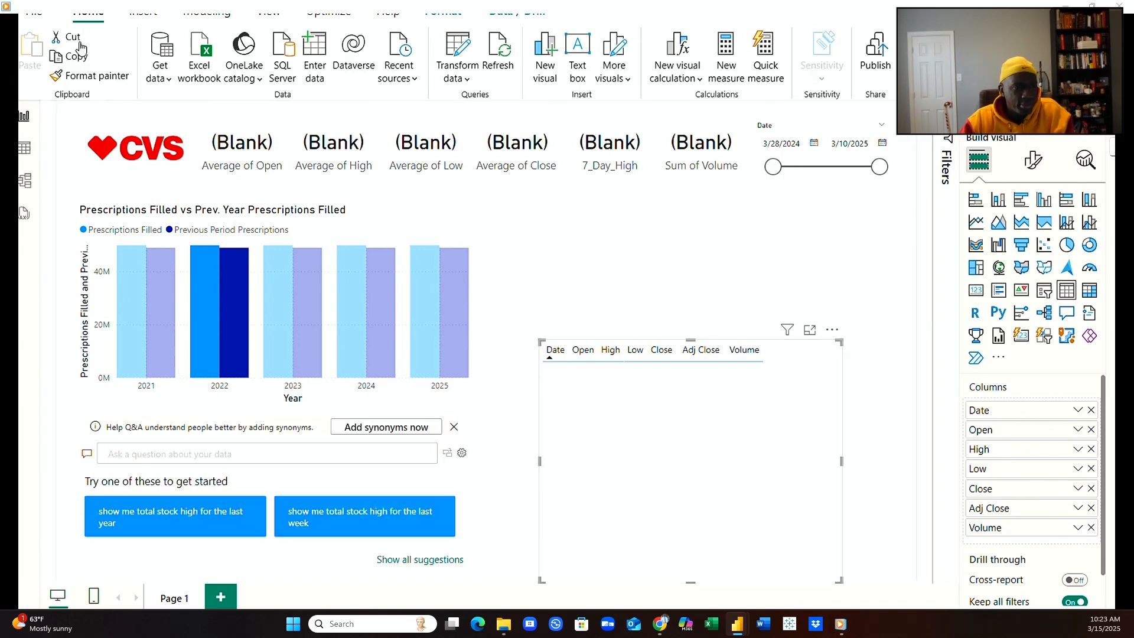
key("ctrl+z")
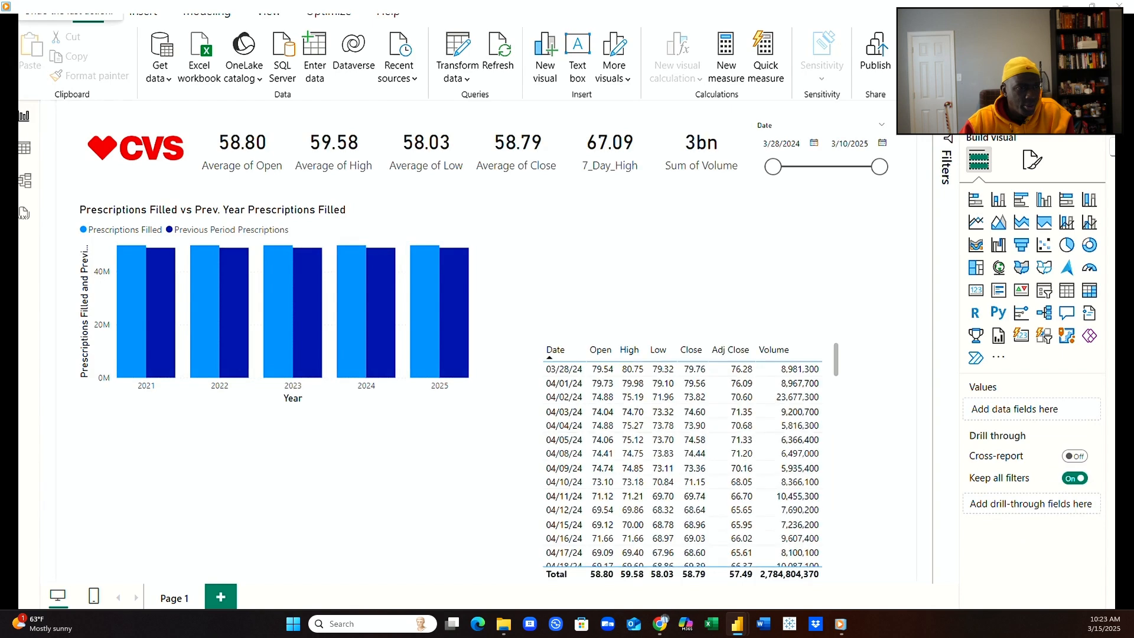
double_click(328, 506)
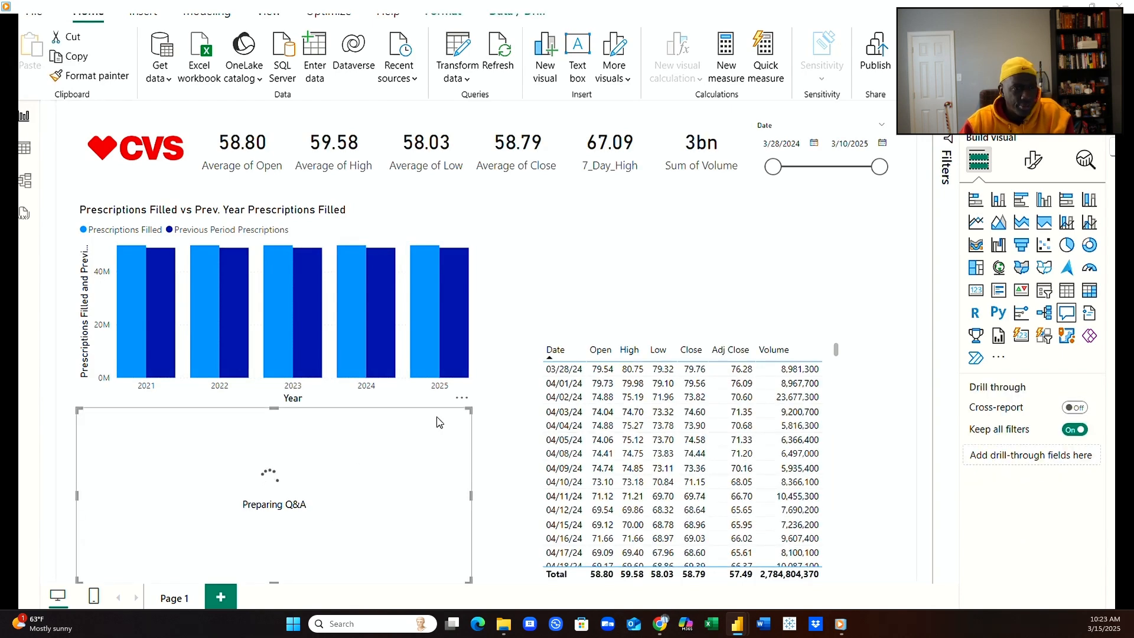
left_click(462, 398)
left_click(499, 417)
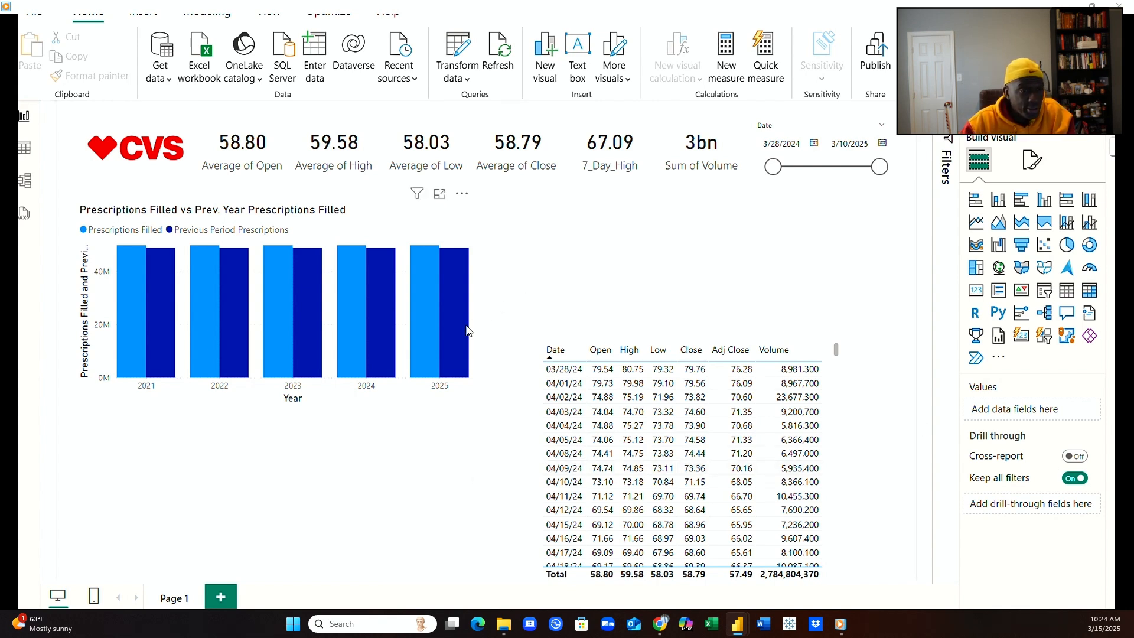
Examine the data behind the column chart and the columns of the Pharmacy__Healthcare_KPIs table, then return to the report page.
left_click(456, 401)
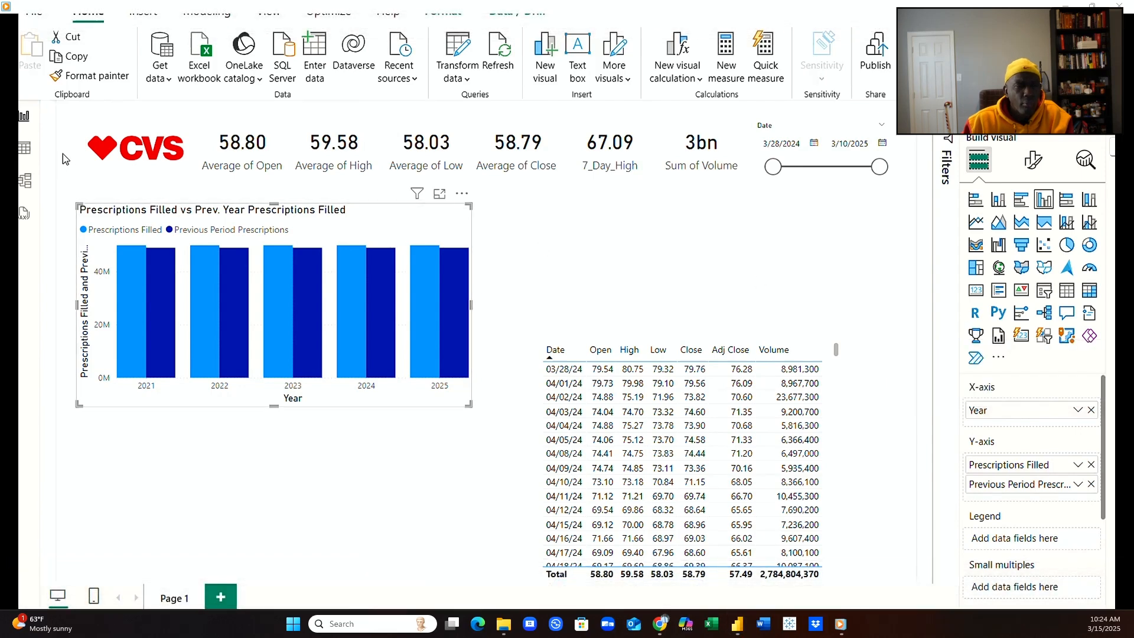
left_click(23, 147)
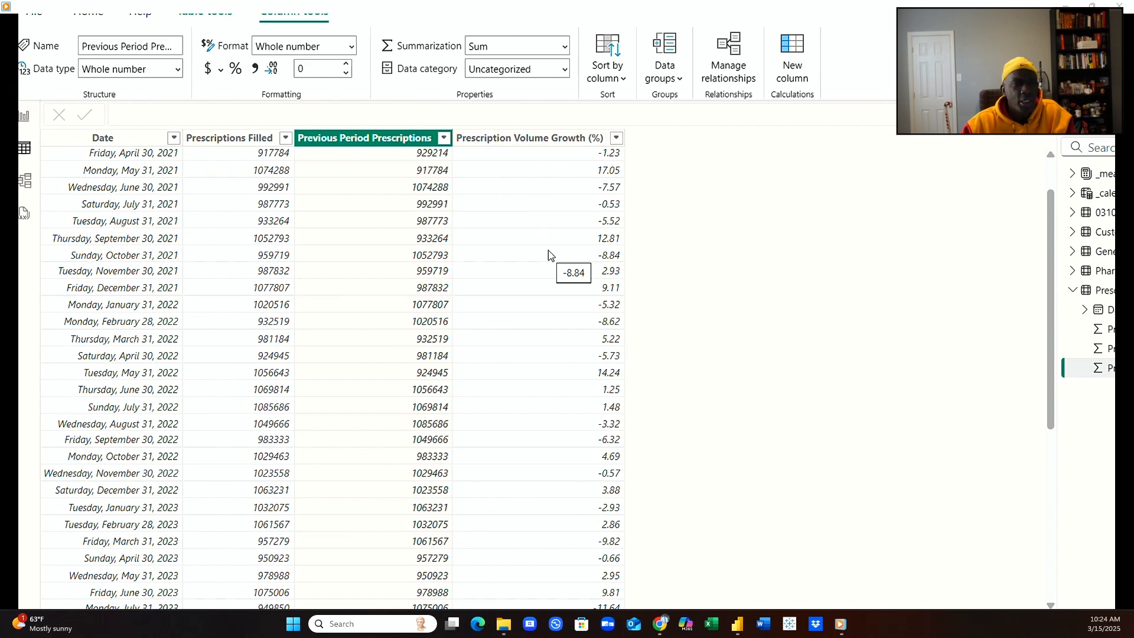
left_click(25, 117)
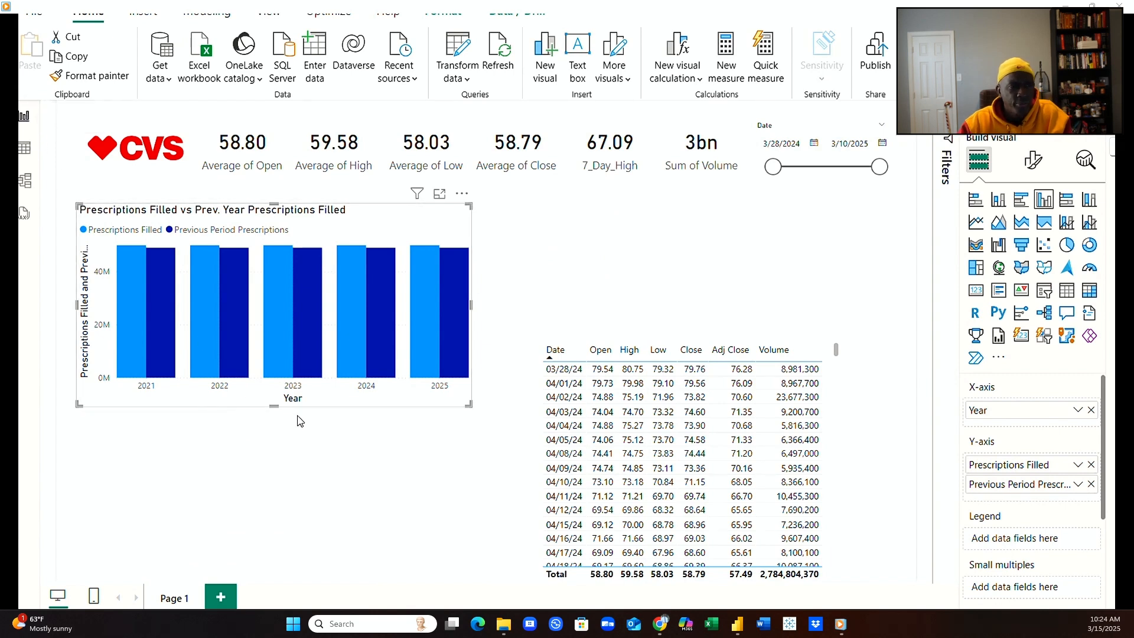
left_click(27, 151)
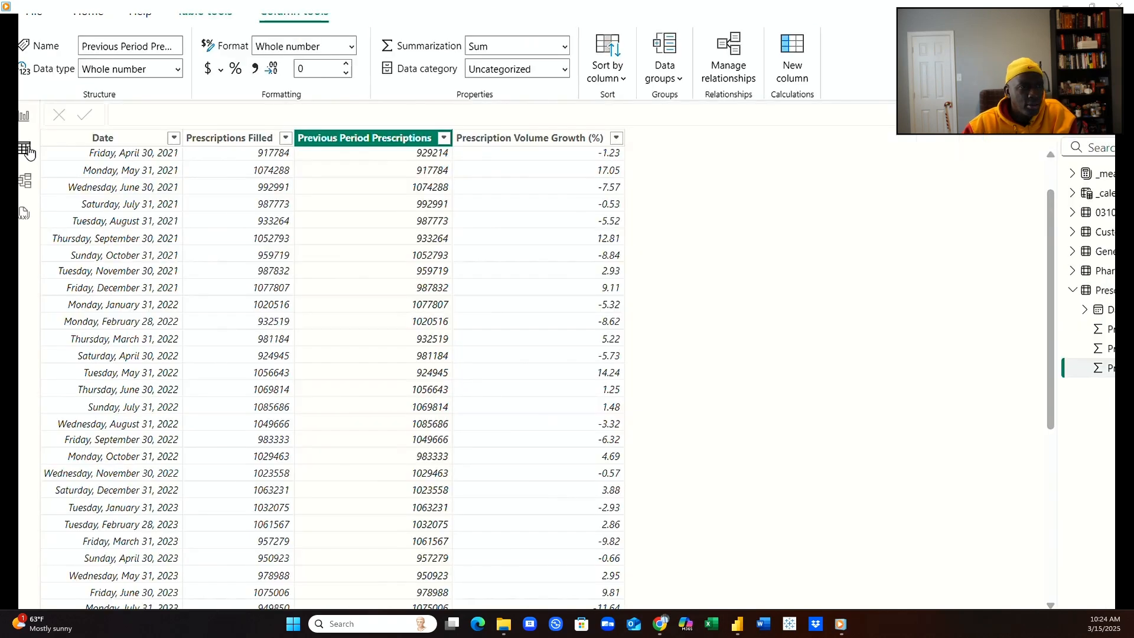
left_click(1075, 289)
left_click(1102, 271)
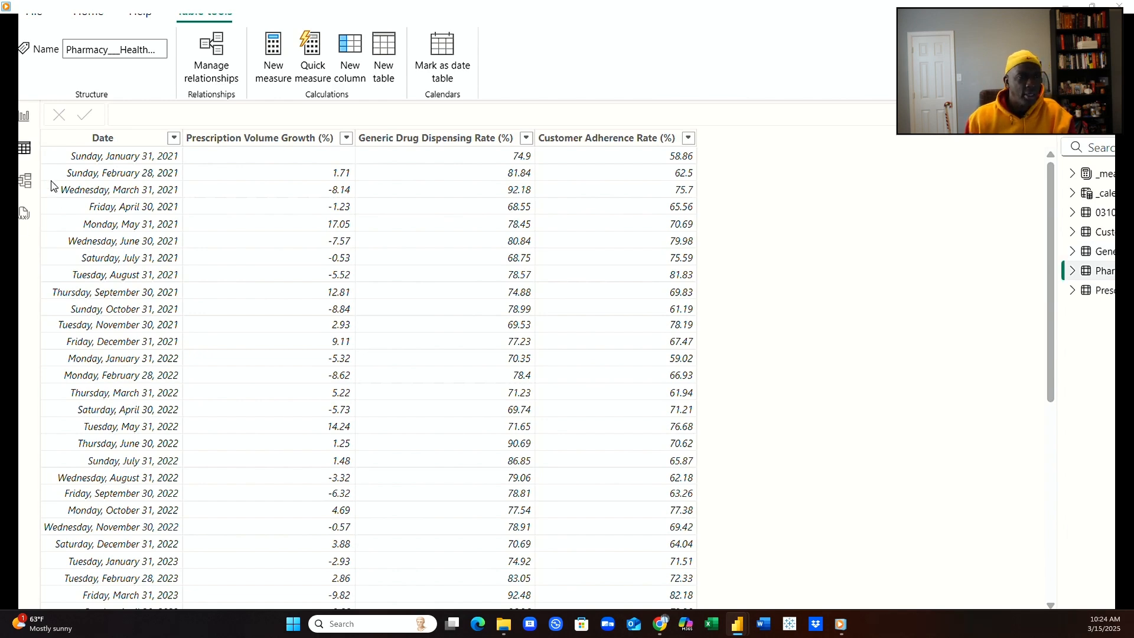
left_click(23, 118)
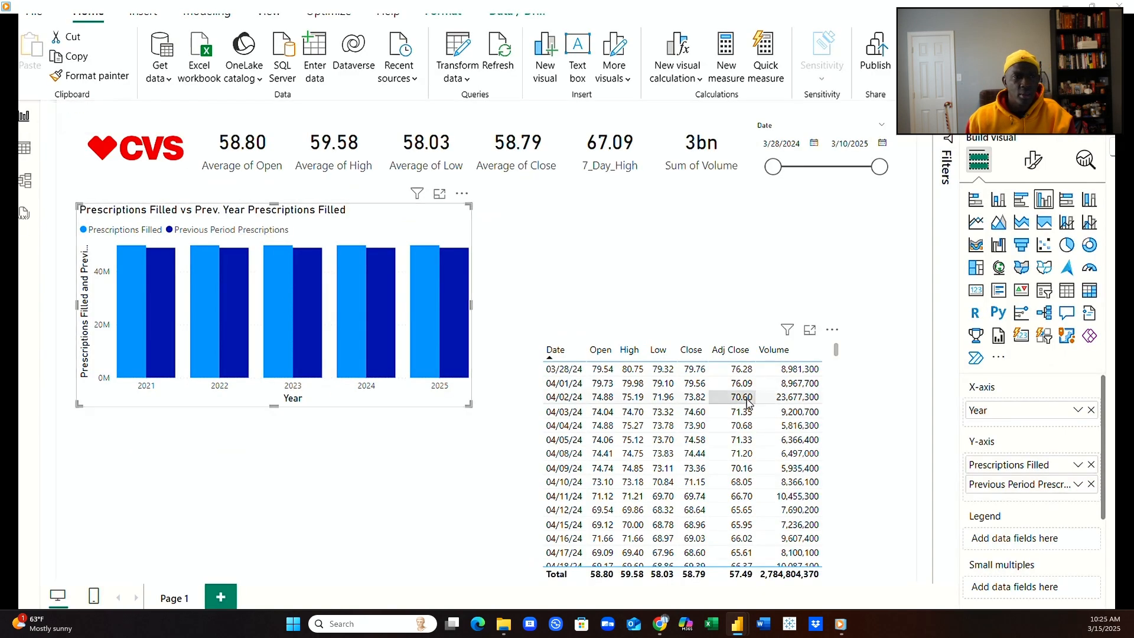
Shorten the stock price table from its upper edge and insert a pie chart widened to span the space above it.
left_click(789, 341)
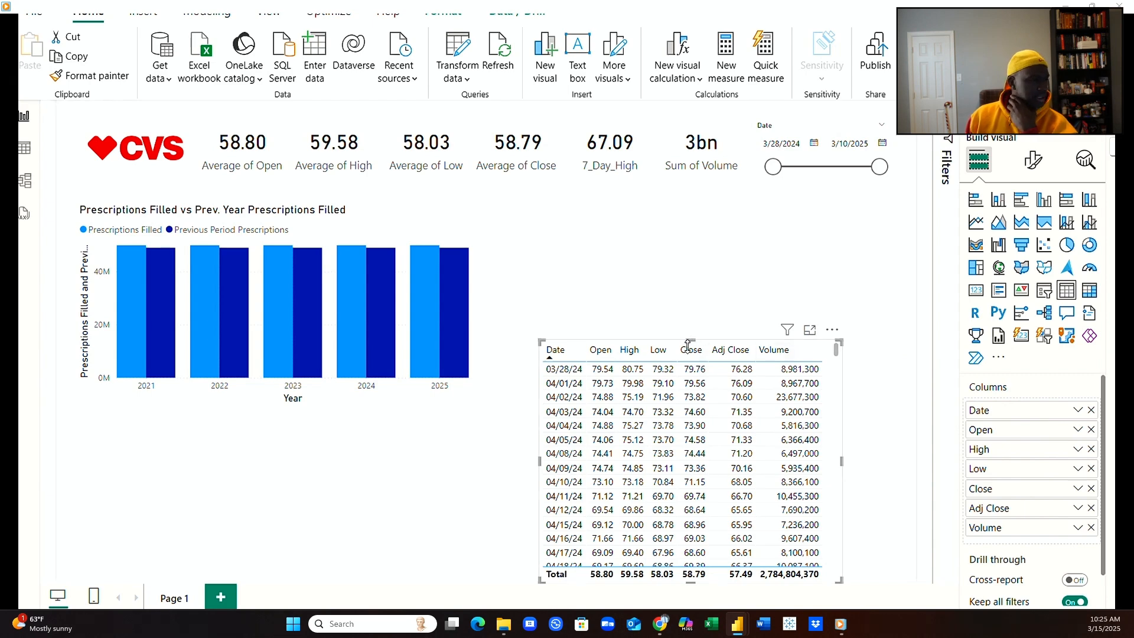
left_click_drag(688, 345, 688, 422)
left_click(690, 286)
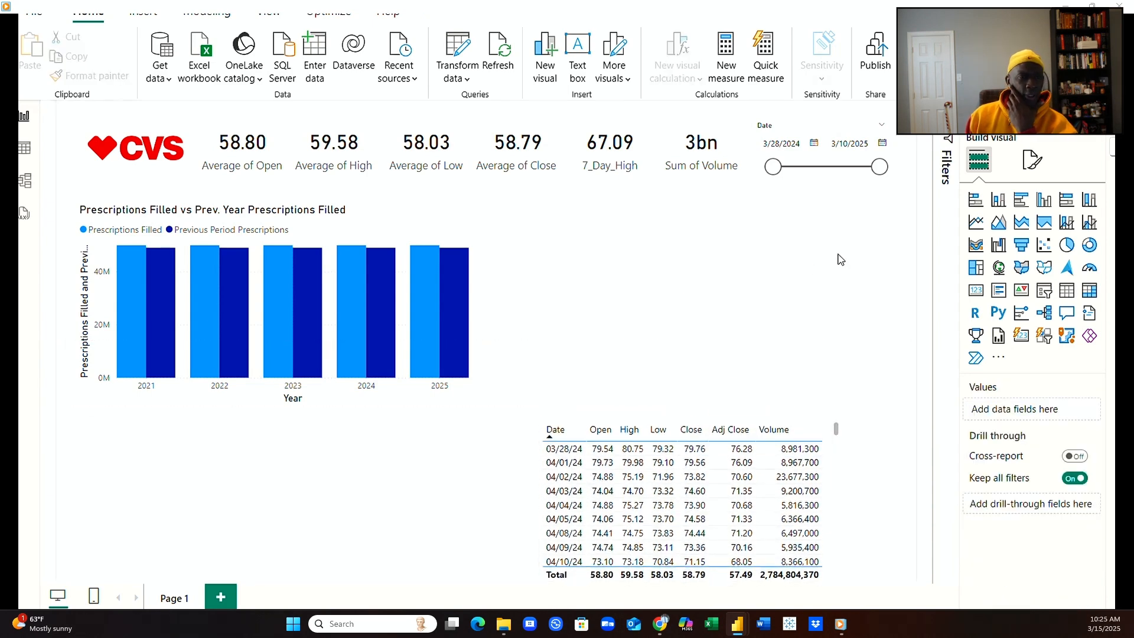
left_click(1066, 246)
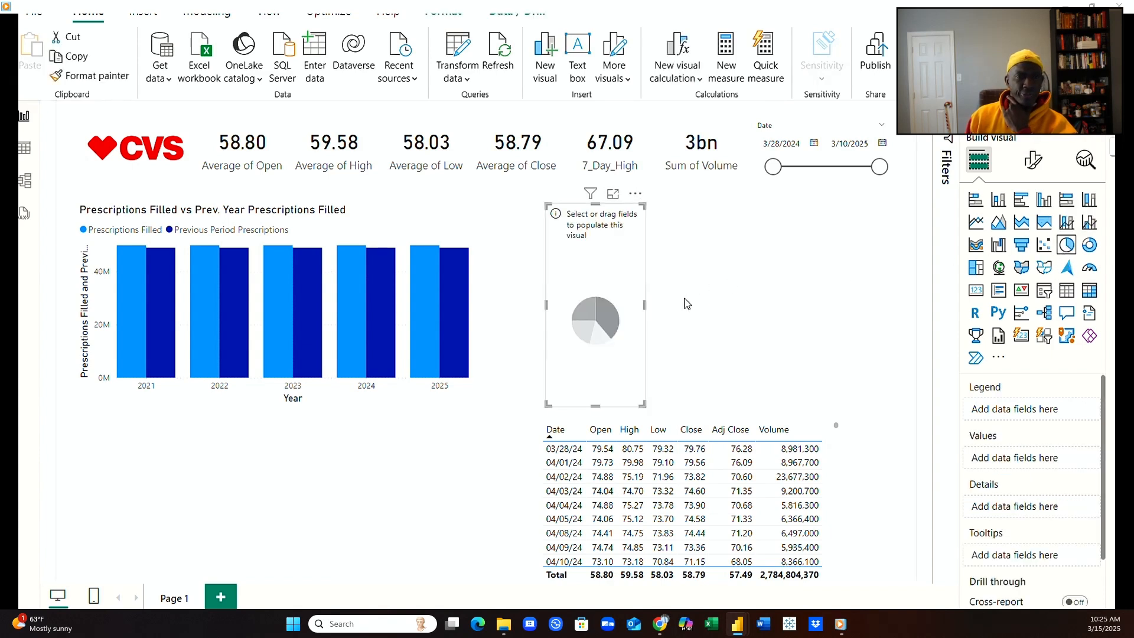
left_click_drag(644, 304, 894, 300)
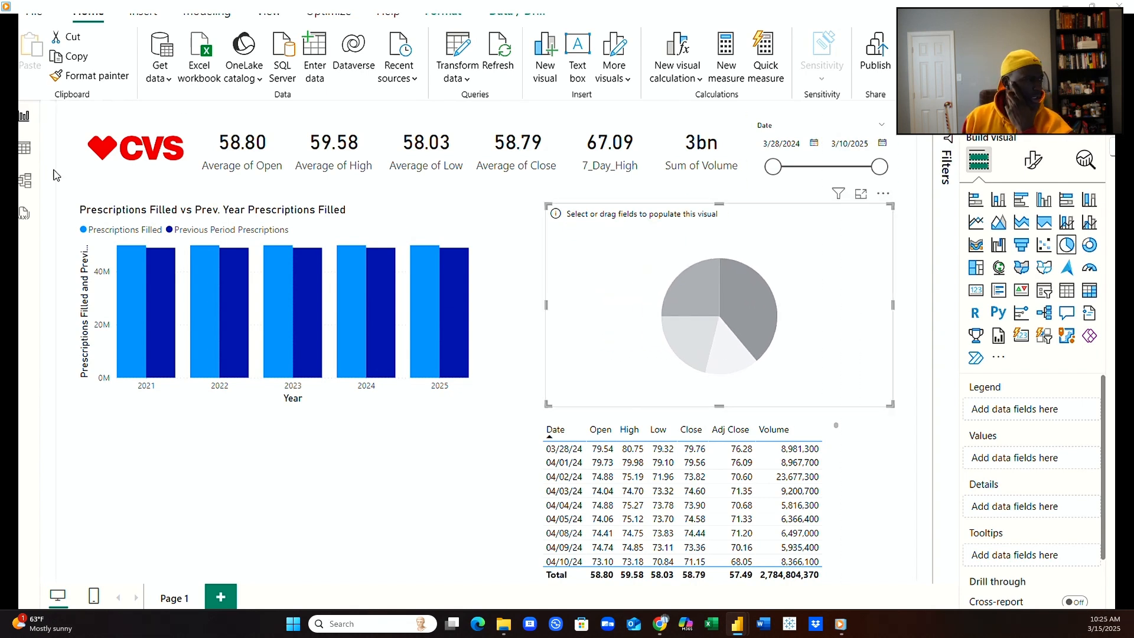
Add Prescription Volume Growth (%), Generic Drug Dispensing Rate (%) and Customer Adherence Rate (%) as the pie chart's values.
left_click(25, 149)
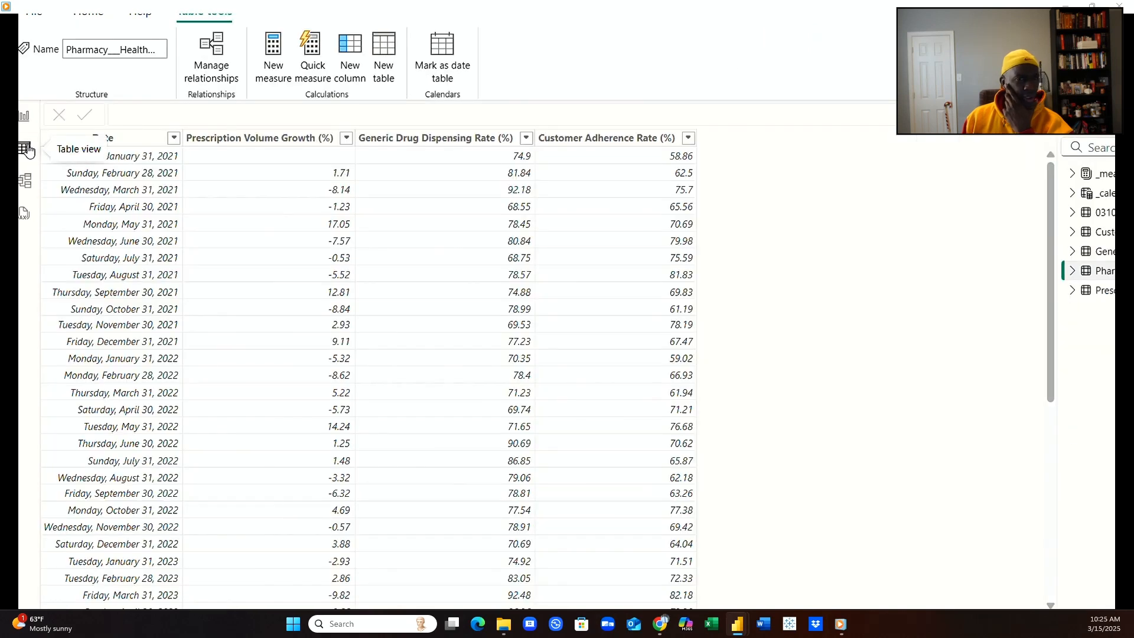
left_click(25, 121)
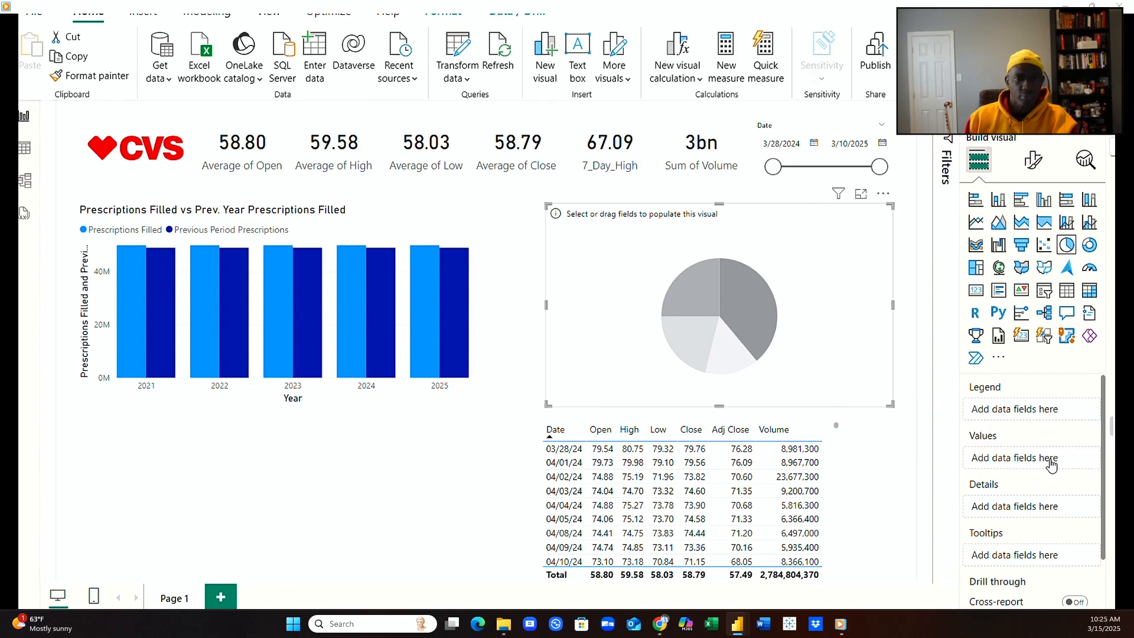
left_click_drag(1131, 406, 1080, 462)
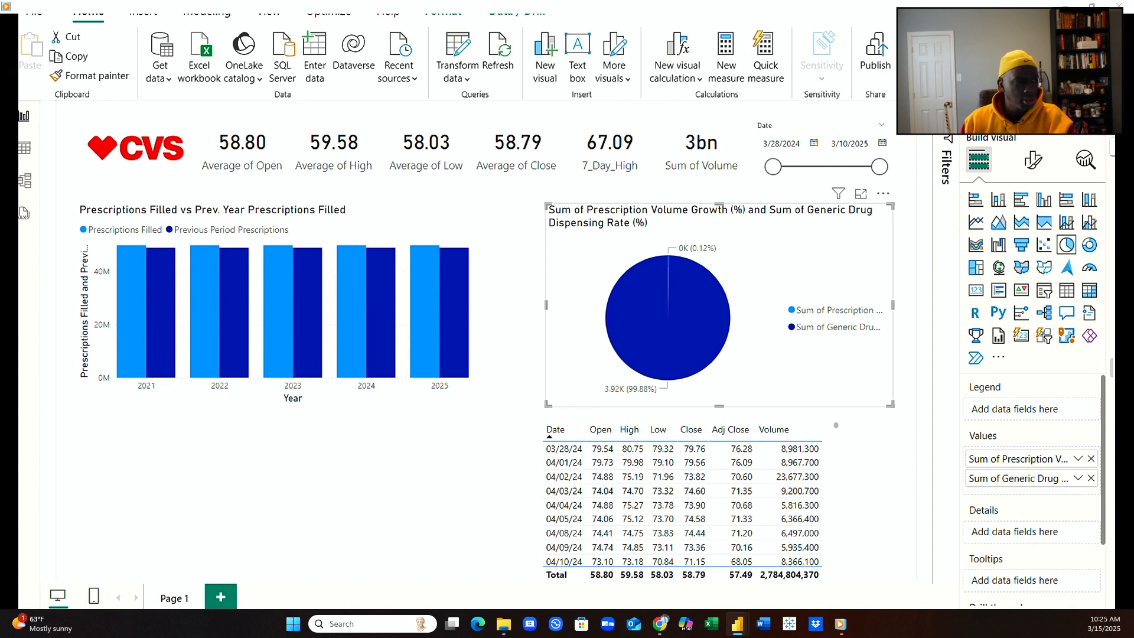
left_click_drag(1131, 408, 1076, 459)
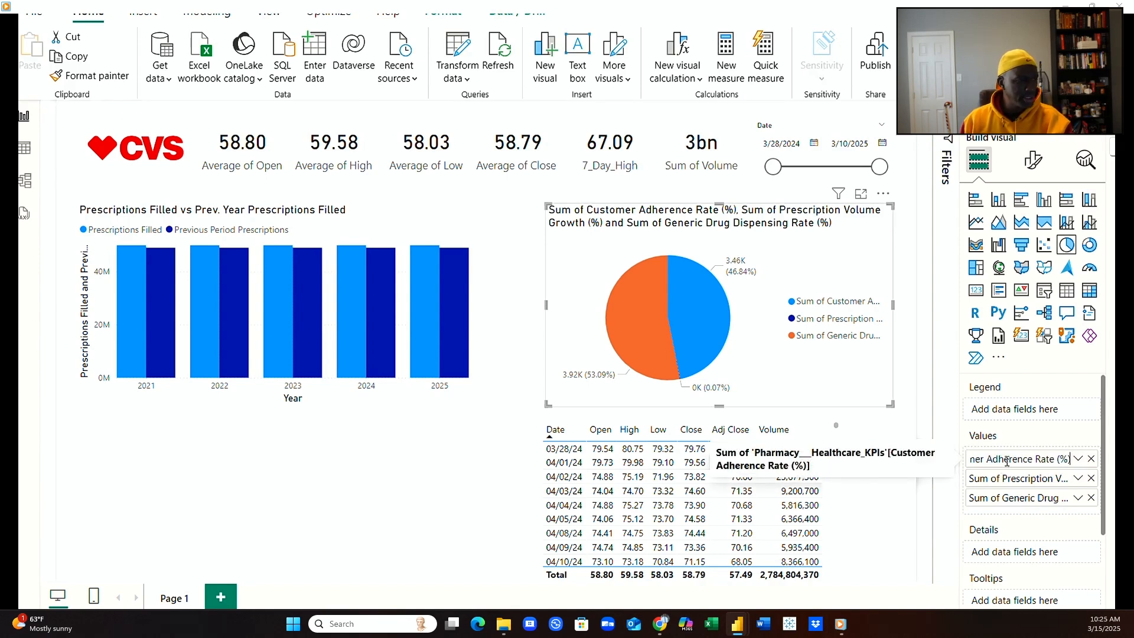
Rename the pie chart's first value field to "Customer Adherence Rate (%)", without the "Sum of" prefix.
left_click_drag(989, 458, 994, 457)
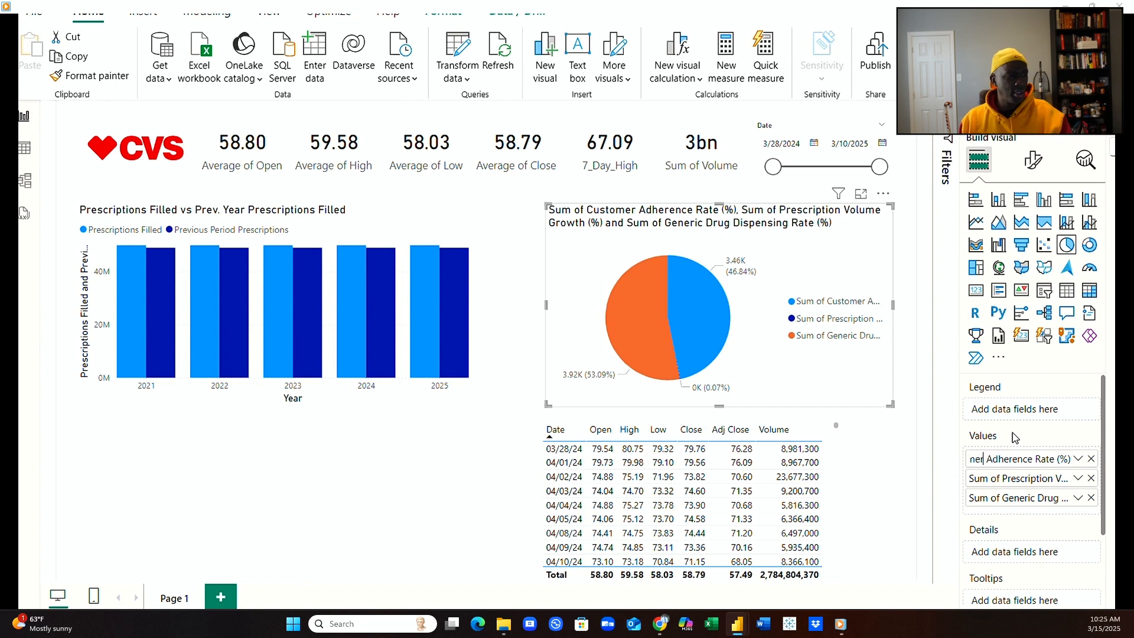
key("Left")
key("Left")
key("Left")
key("Left")
key("Left")
key("Left")
key("Left")
key("Left")
key("Left")
key("Left")
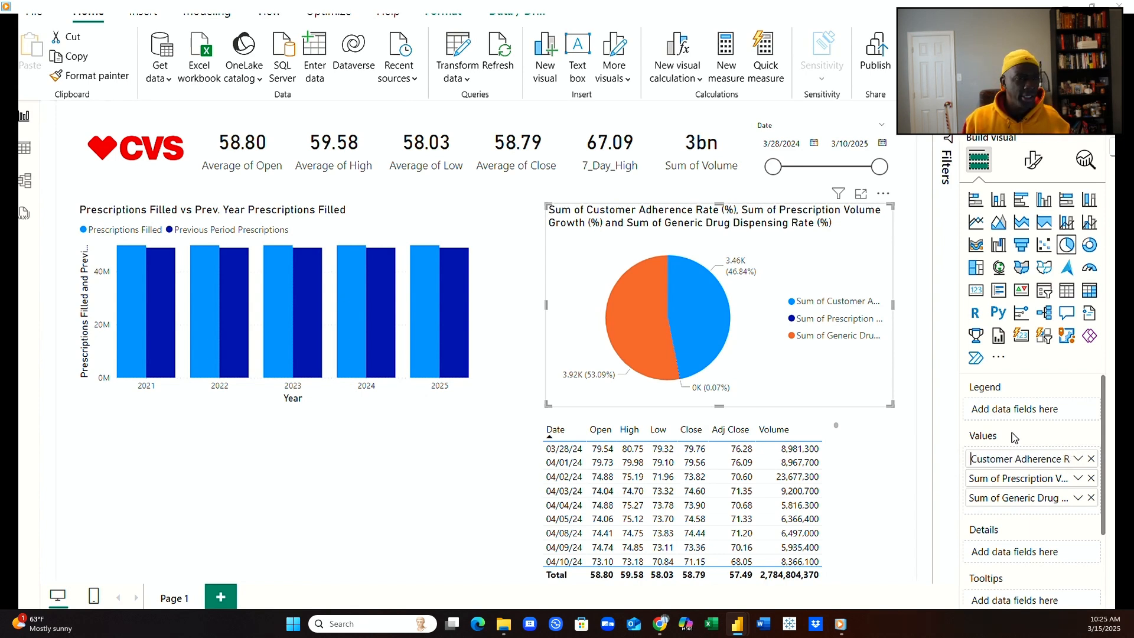
Rename the pie chart's second value field to "Prescription Volume Growth (%)", without the "Sum of" prefix.
double_click(1017, 480)
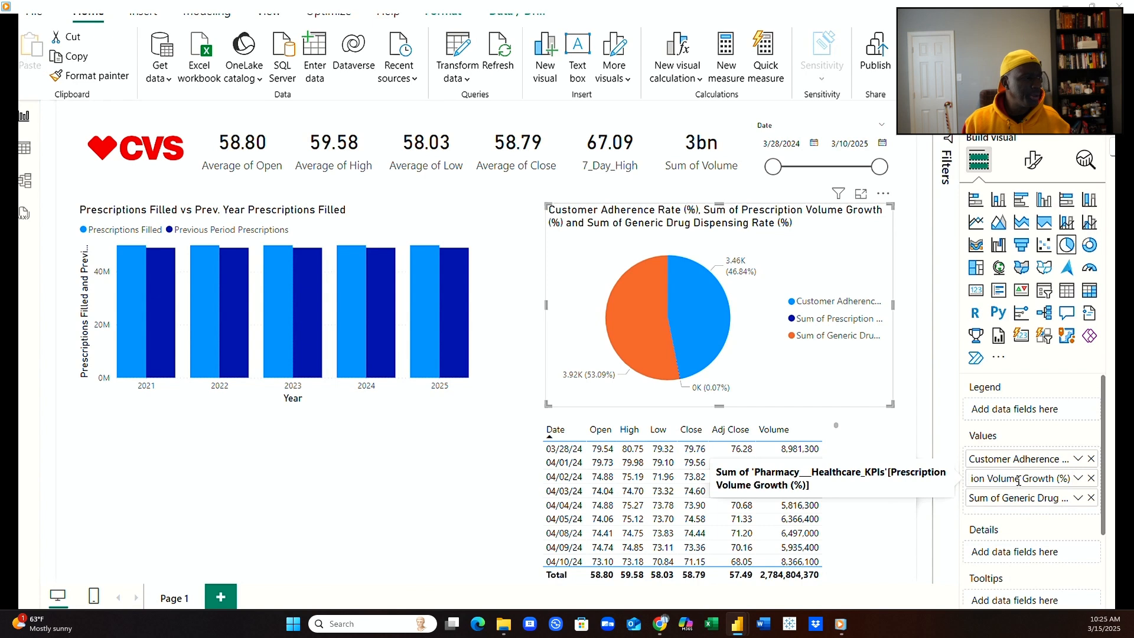
key("Left")
key("Left")
key("Left")
key("Left")
key("Left")
key("Left")
key("Left")
key("Left")
key("Left")
key("Left")
key("Left")
key("Left")
key("Left")
key("Left")
key("Left")
key("Left")
key("Left")
key("Left")
key("Left")
key("Left")
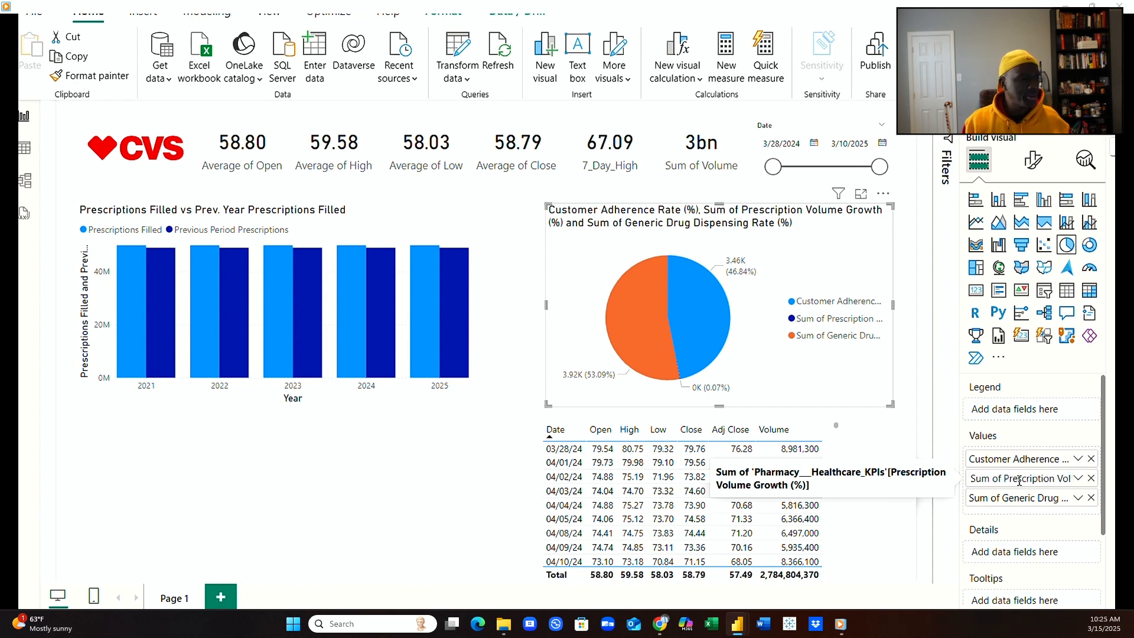
key("Right")
key("Right")
key("Right")
key("BackSpace")
key("BackSpace")
key("BackSpace")
key("BackSpace")
key("BackSpace")
key("BackSpace")
key("BackSpace")
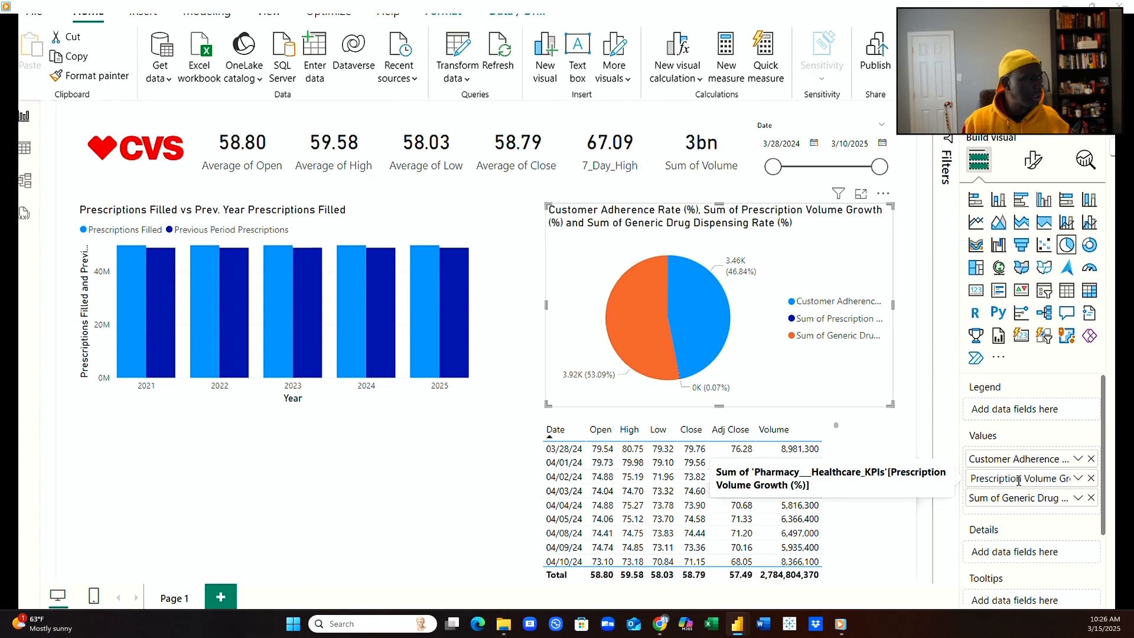
key("Return")
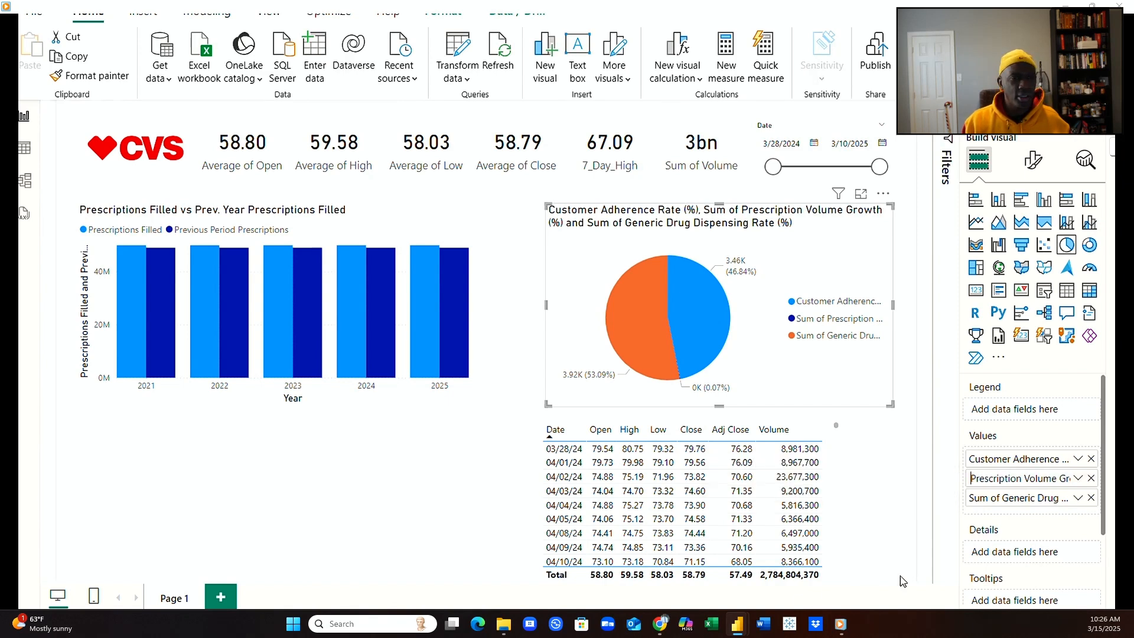
Try to rename the pie chart's third value field to "Generic Drug Dispensing Rate (%)", without the "Sum of" prefix.
double_click(1013, 500)
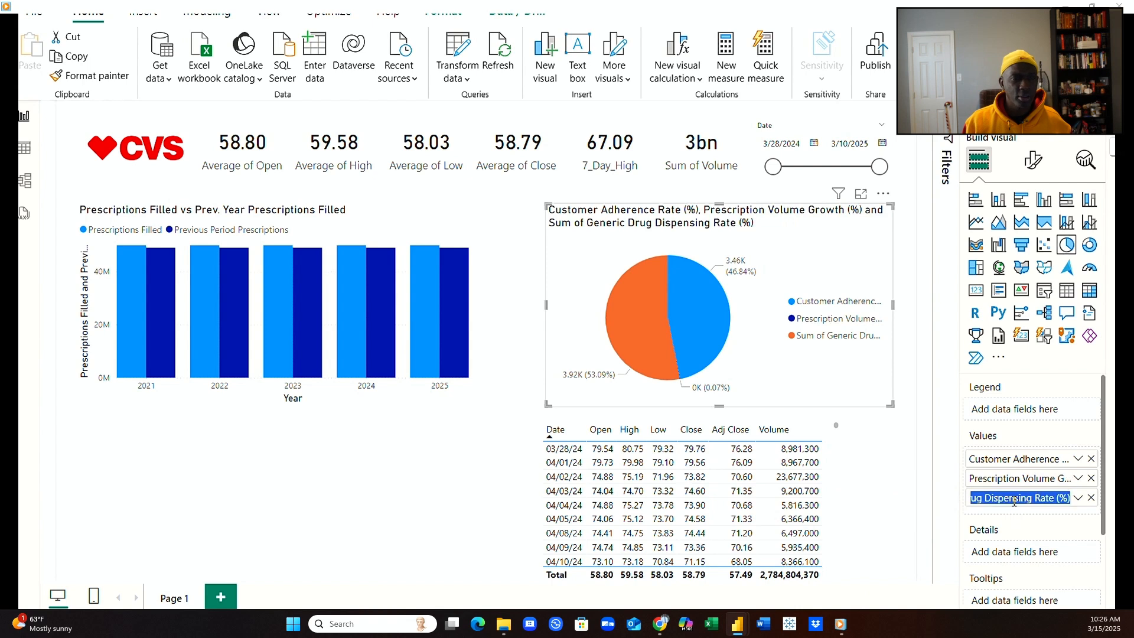
left_click(995, 498)
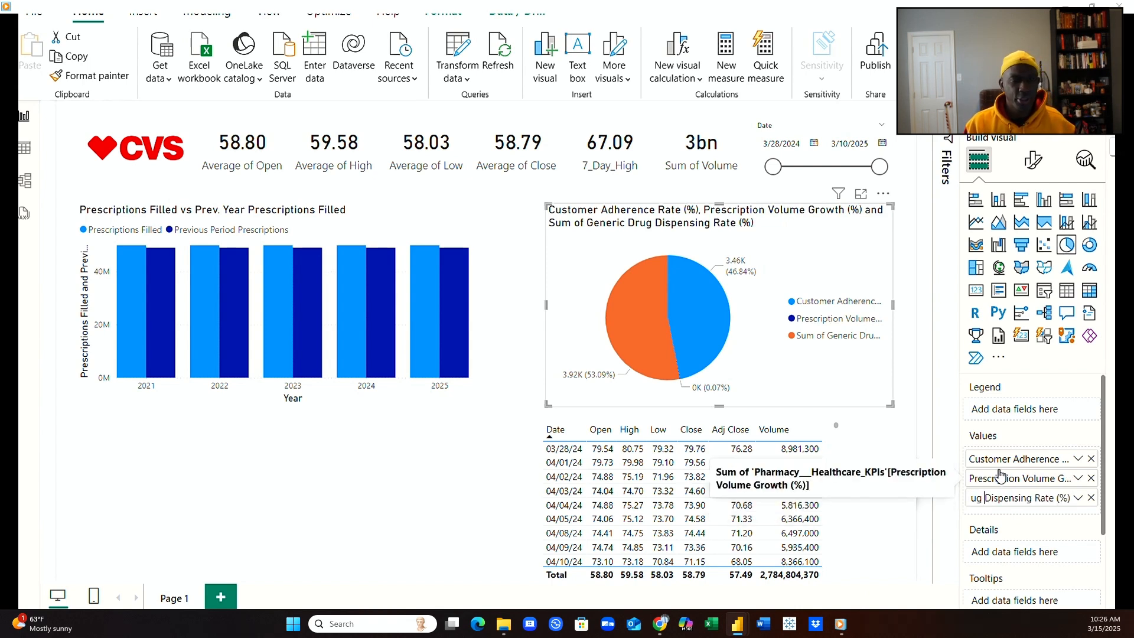
key("Left")
key("Left")
key("Left")
key("Left")
key("Left")
key("Left")
key("Left")
key("Left")
key("Left")
key("Left")
key("Left")
key("Left")
key("Left")
key("Left")
key("Left")
key("Left")
key("Left")
key("Left")
key("Left")
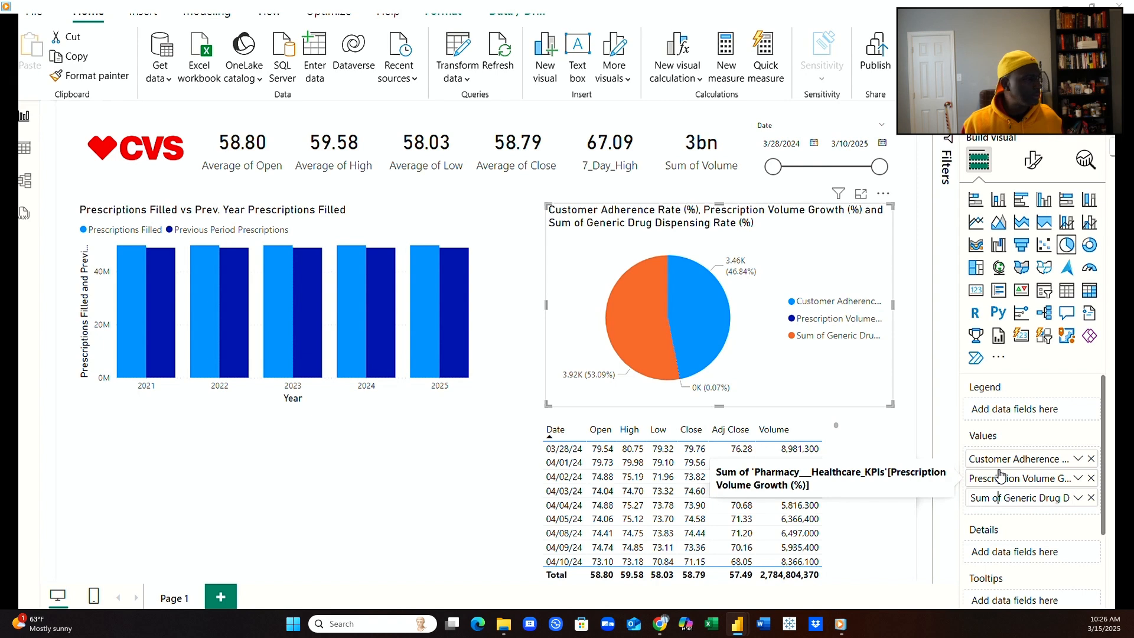
key("Delete")
key("Delete")
key("Delete")
key("Delete")
key("Delete")
key("Delete")
key("Delete")
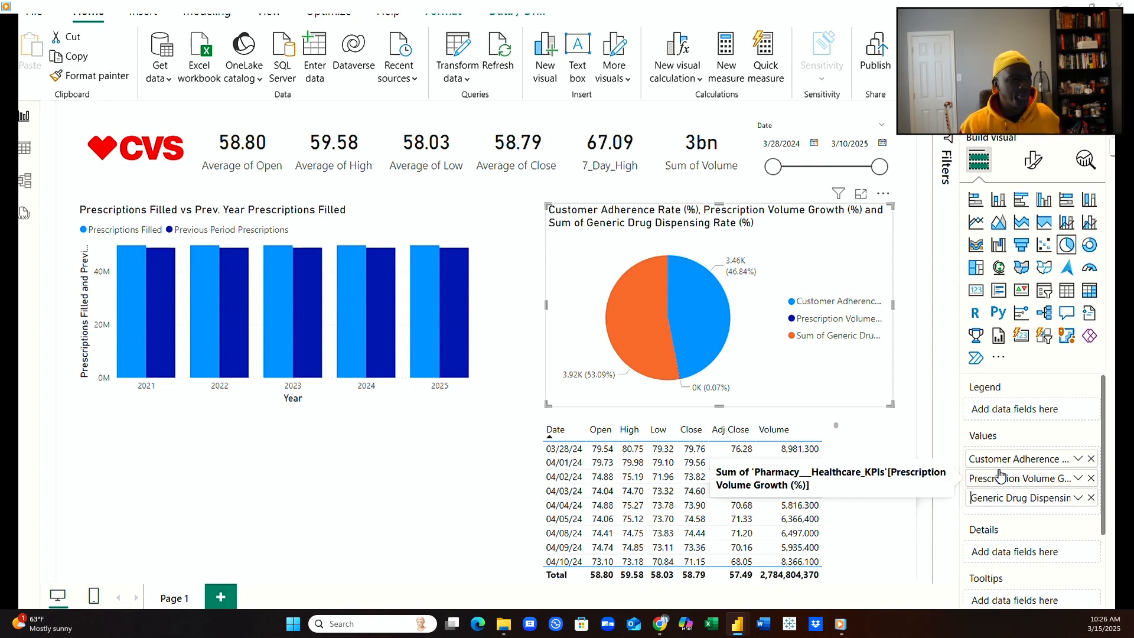
left_click(467, 482)
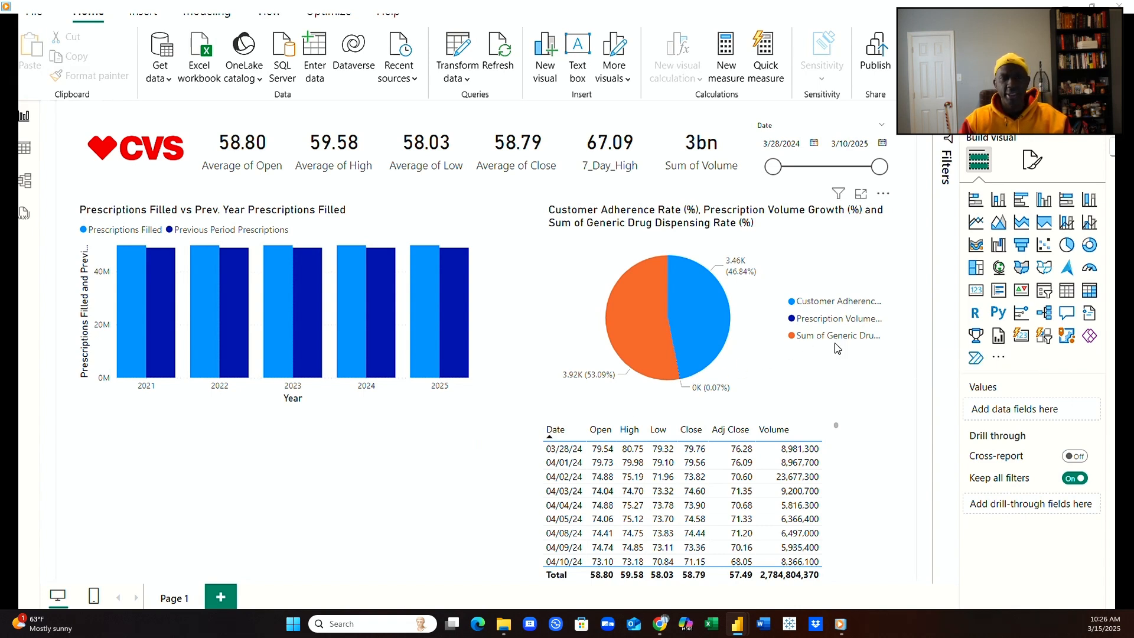
Widen the pie chart by extending its edge towards the prescriptions column chart.
left_click(582, 337)
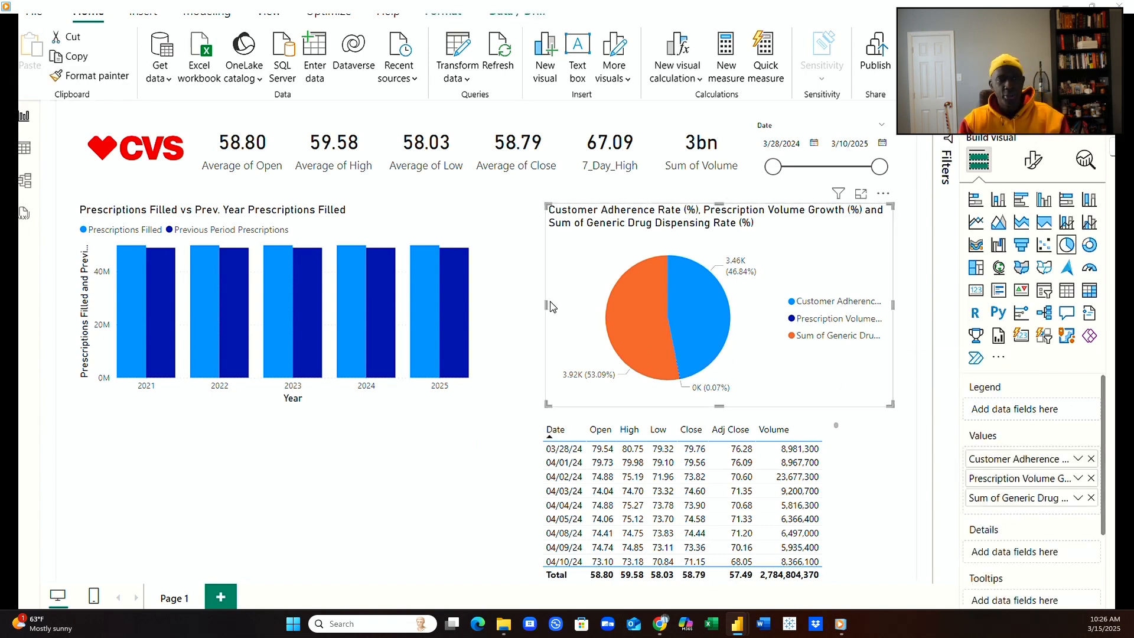
left_click_drag(544, 306, 501, 302)
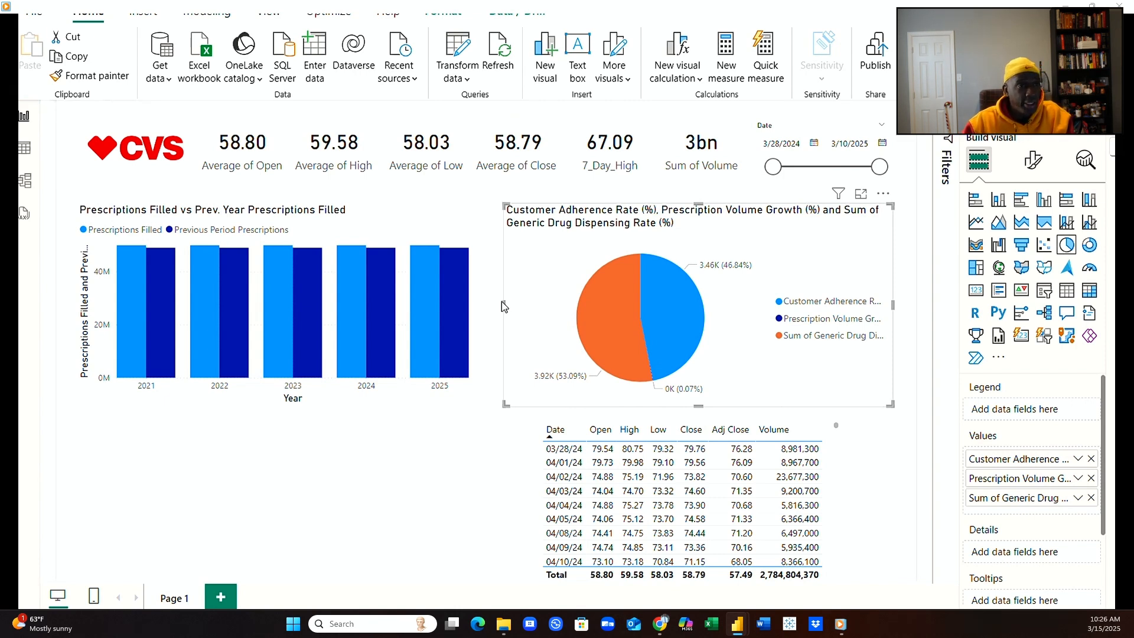
left_click(452, 502)
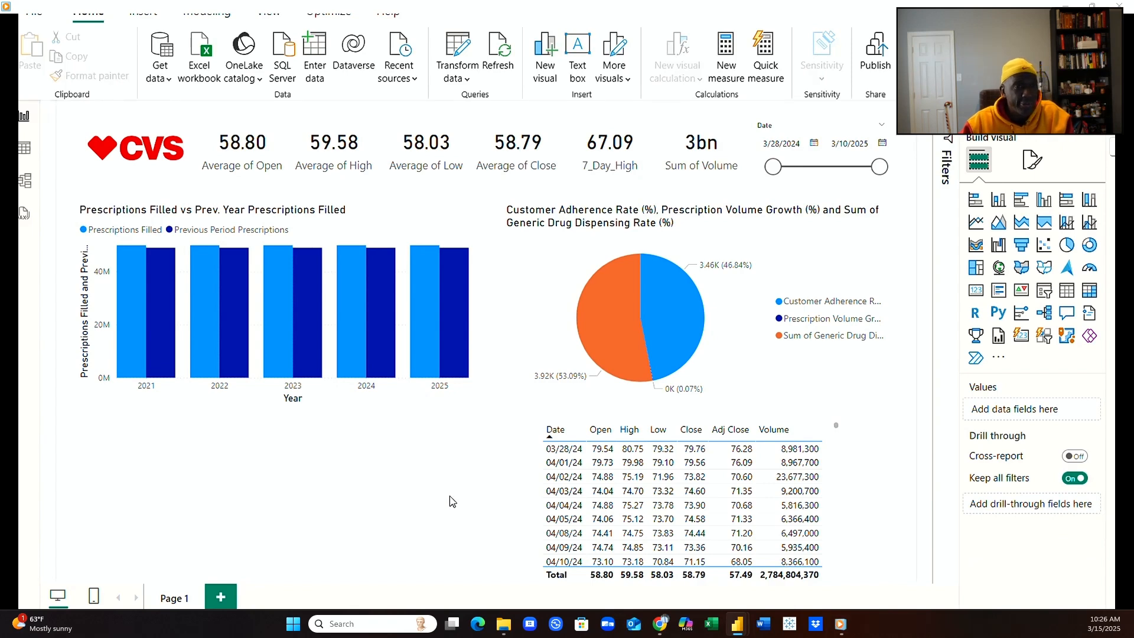
Move the stock price table sideways and slightly up so it lines up with the pie chart's outer edge.
left_click(807, 460)
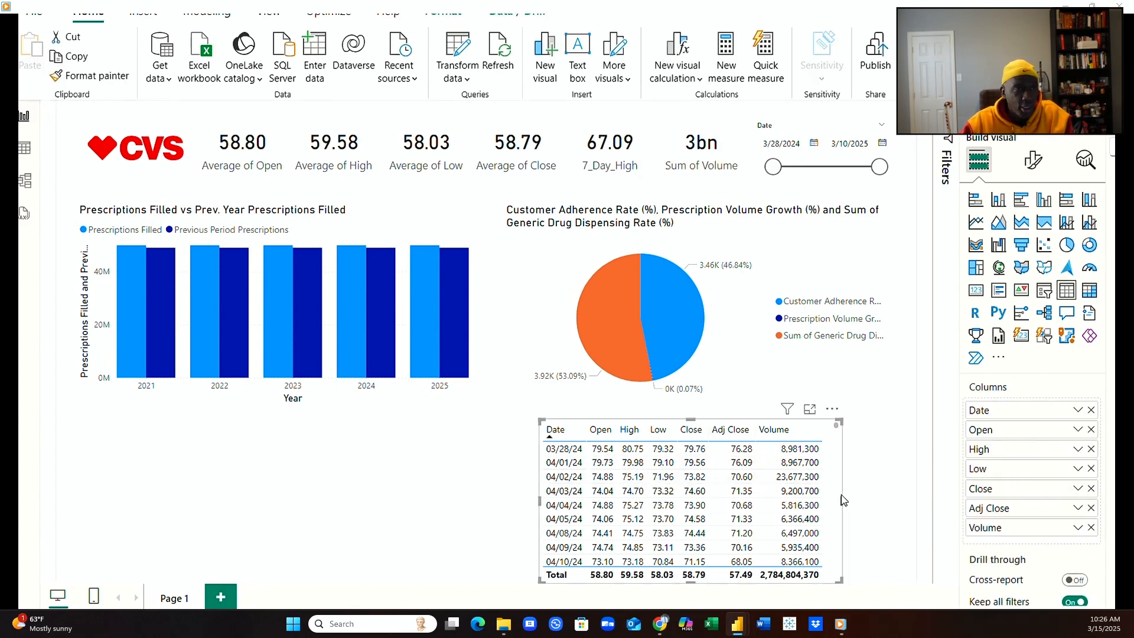
left_click_drag(845, 500, 902, 485)
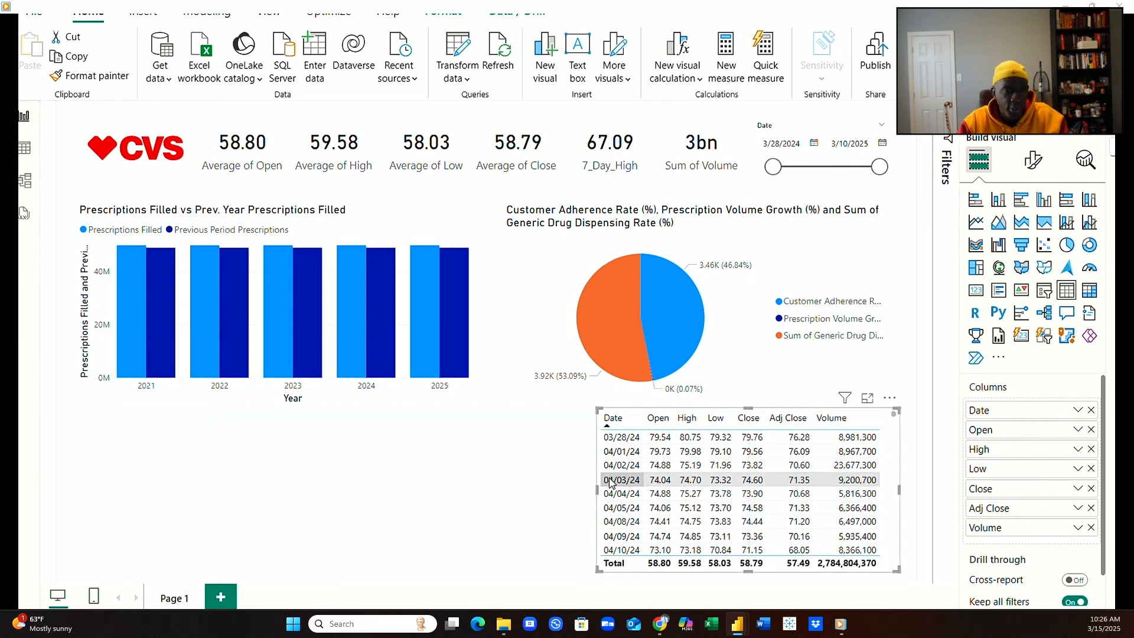
left_click(514, 476)
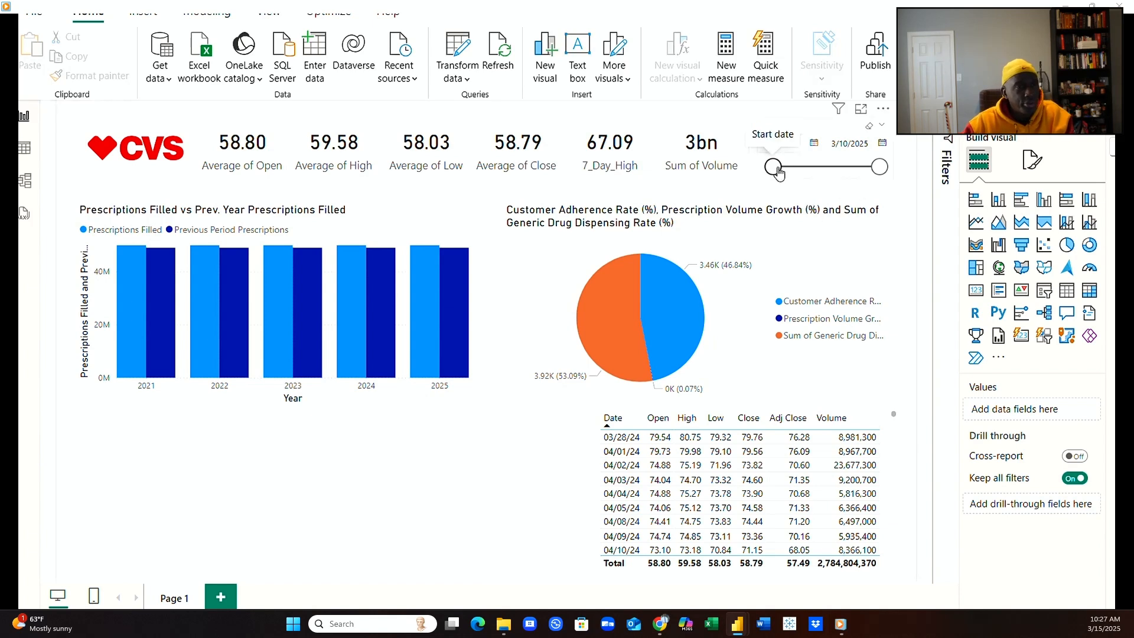
Test the date slicer with a start date of 9/18/2024 and return the start to 3/11/2024.
left_click_drag(774, 168, 828, 177)
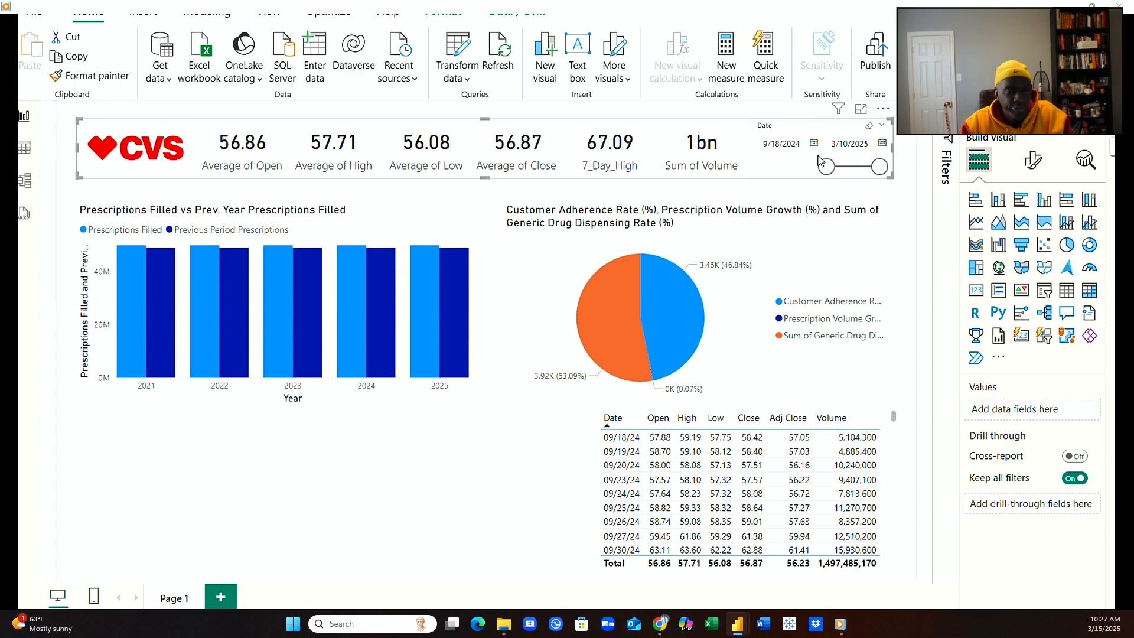
left_click_drag(830, 172, 768, 168)
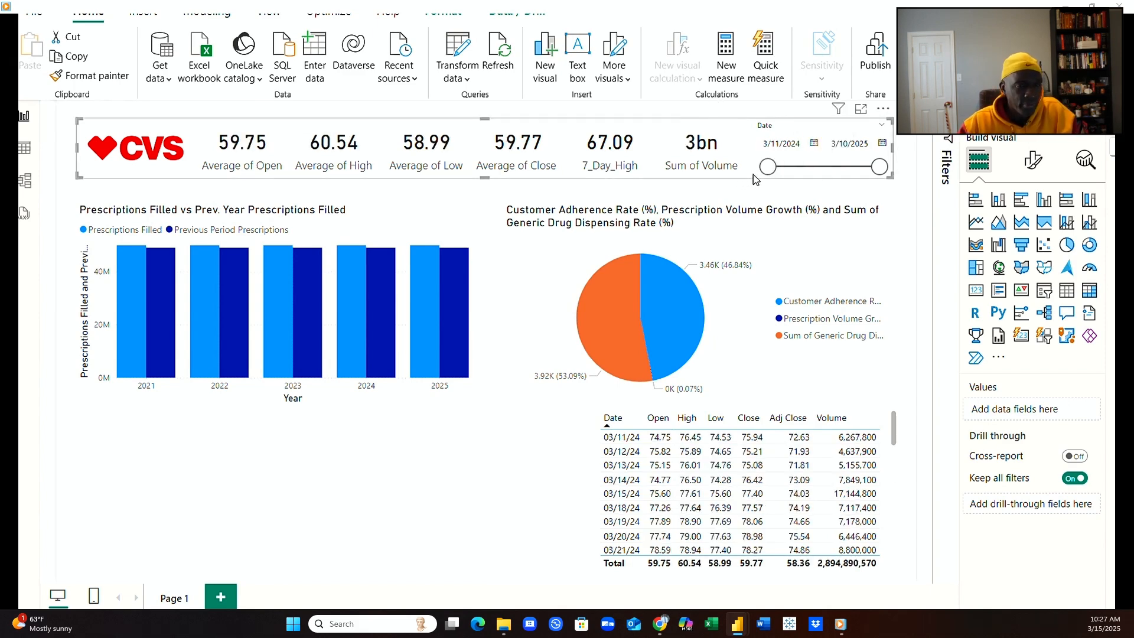
mouse_move(880, 170)
left_mouse_down()
mouse_move(806, 178)
mouse_move(886, 173)
left_mouse_up()
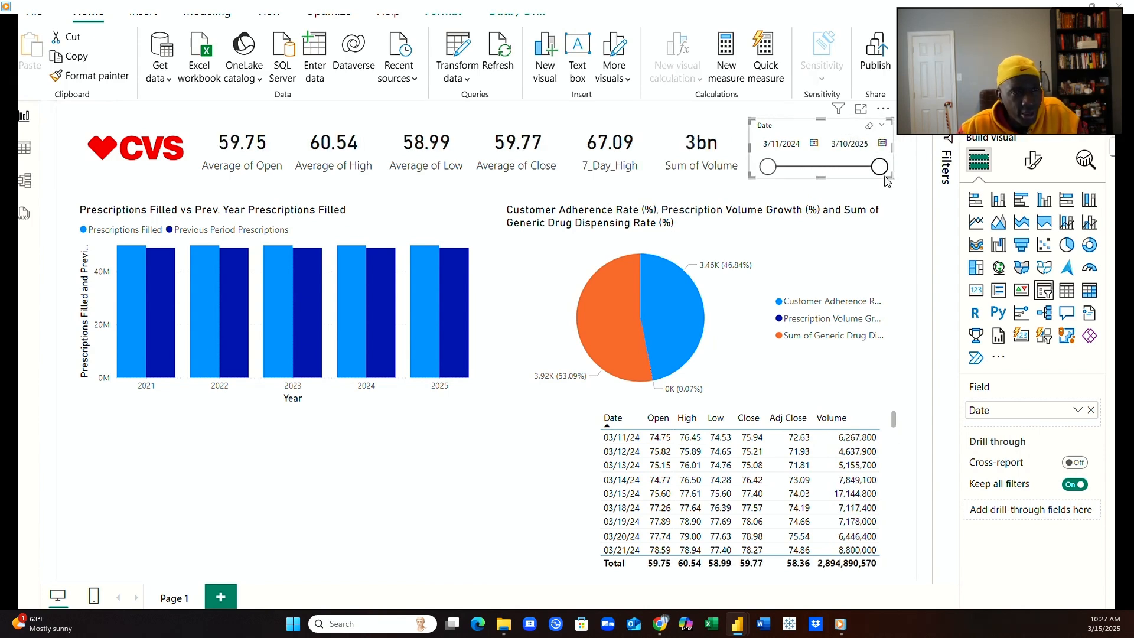
left_click(534, 538)
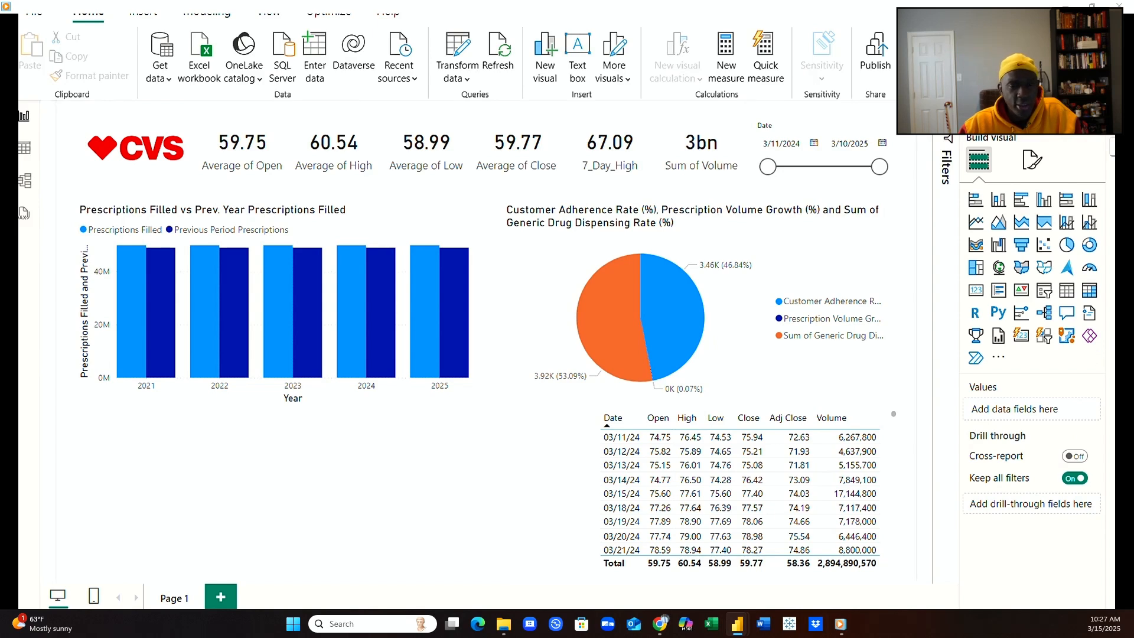
Examine the data of the pharmacy KPI table and the generic drug dispensing table, and return to the report page.
left_click(24, 147)
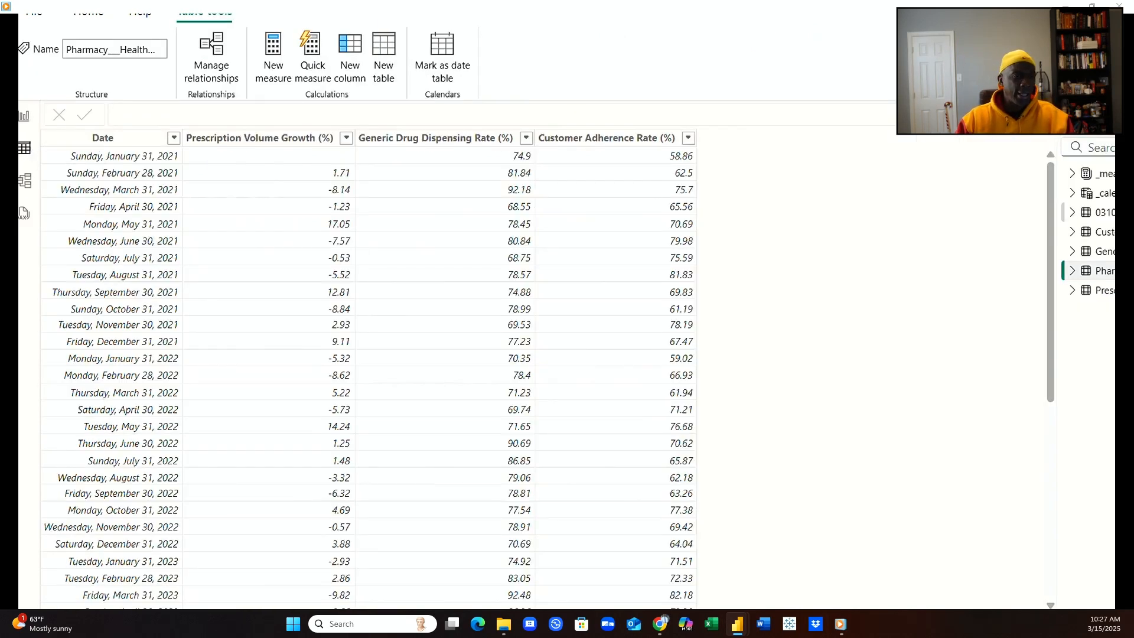
left_click(1102, 251)
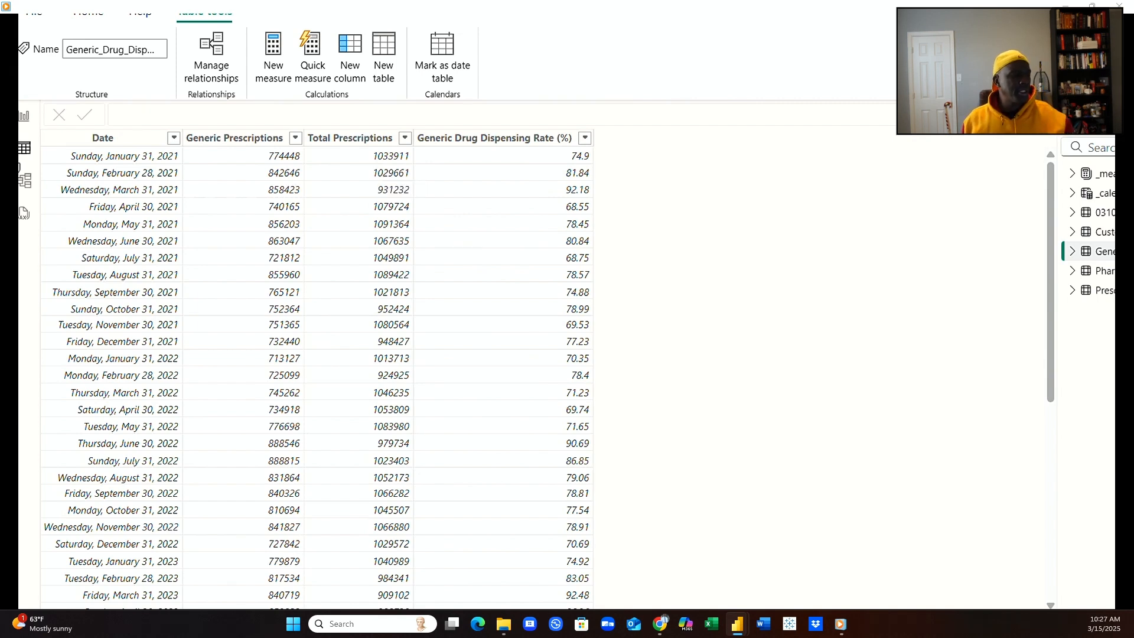
left_click(24, 122)
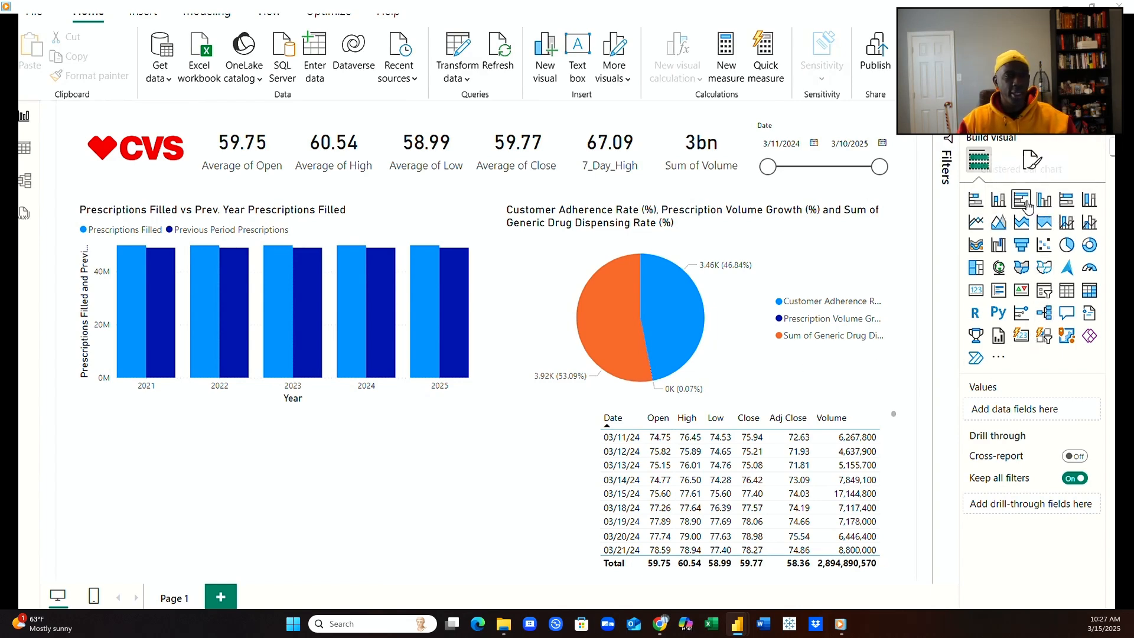
Insert a clustered bar chart with Generic Drug Dispensing Rate (%) and Prescription Volume Growth (%) from the pharmacy KPI table on the X-axis.
left_click(1027, 205)
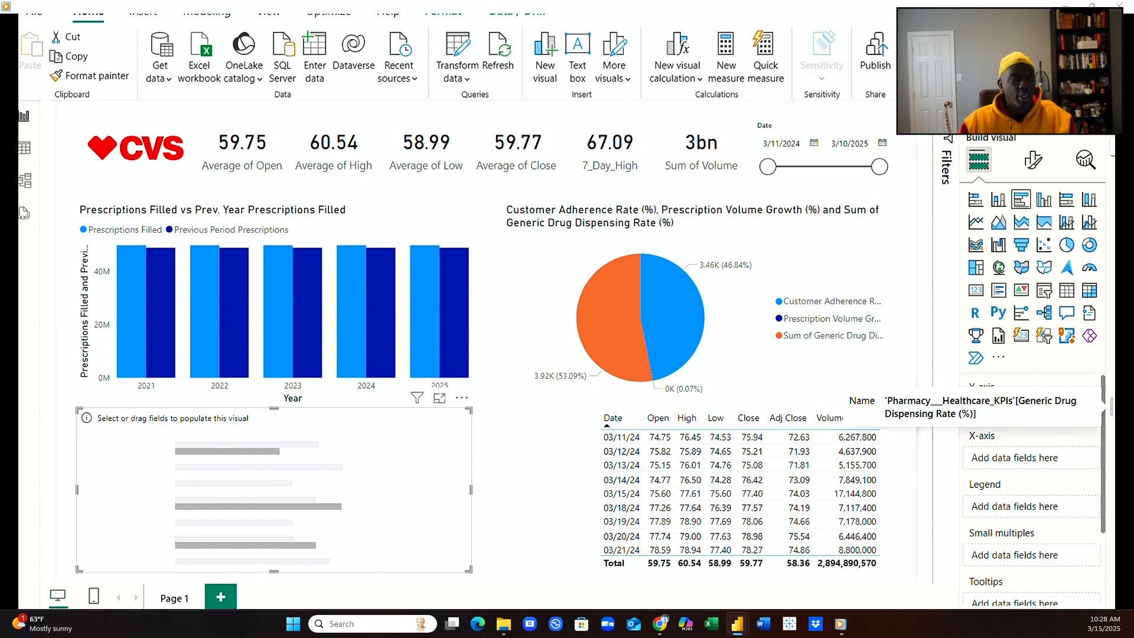
left_click_drag(1098, 416, 1051, 466)
left_click_drag(1114, 426, 1040, 476)
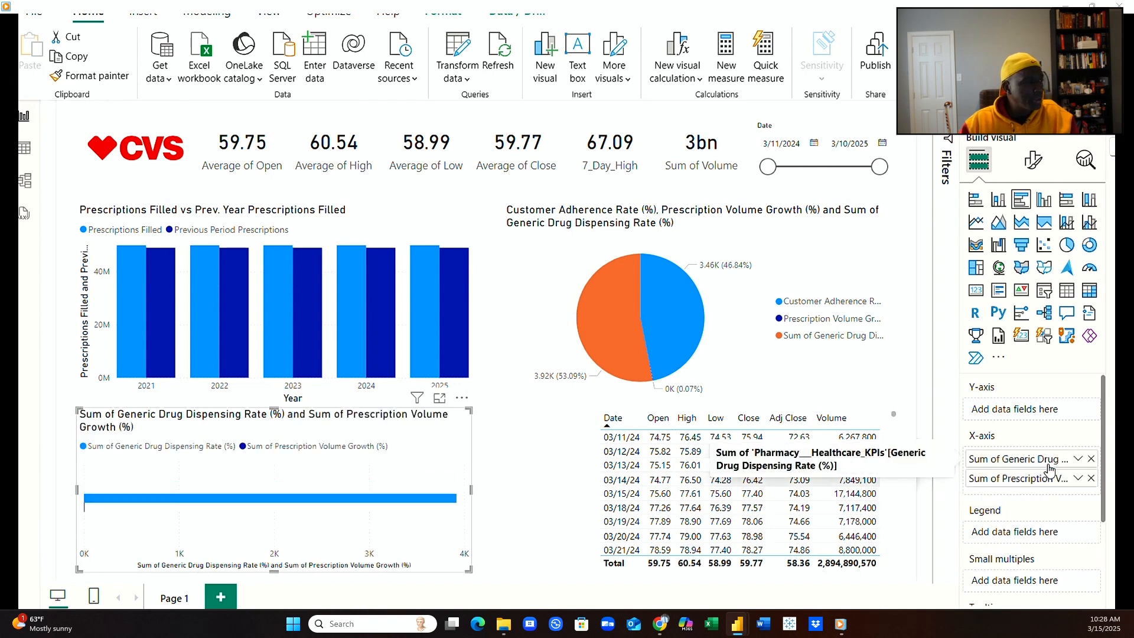
Put the pharmacy KPI Date on the bar chart's Y-axis, keeping only the Year and Month levels of the hierarchy.
left_click_drag(1112, 405, 1047, 414)
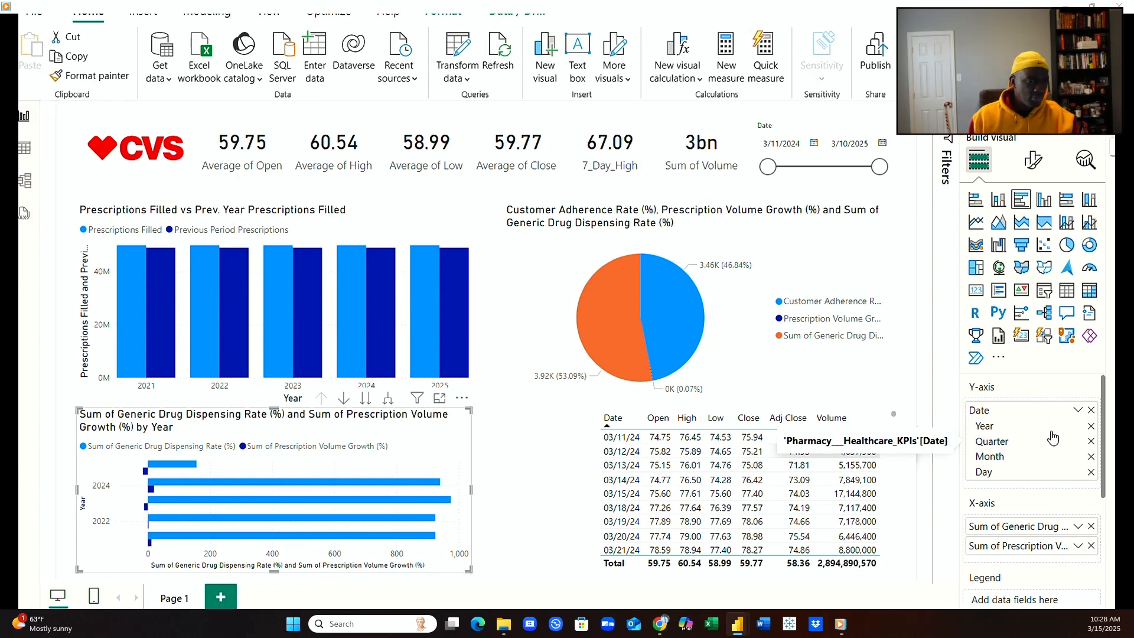
left_click(1091, 441)
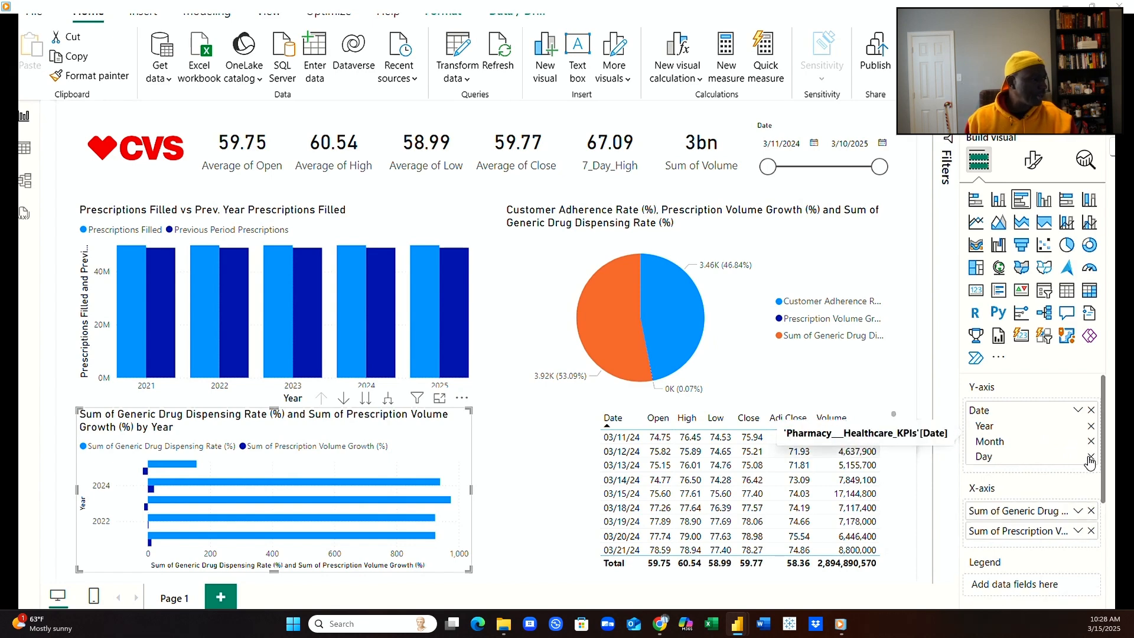
left_click(1090, 457)
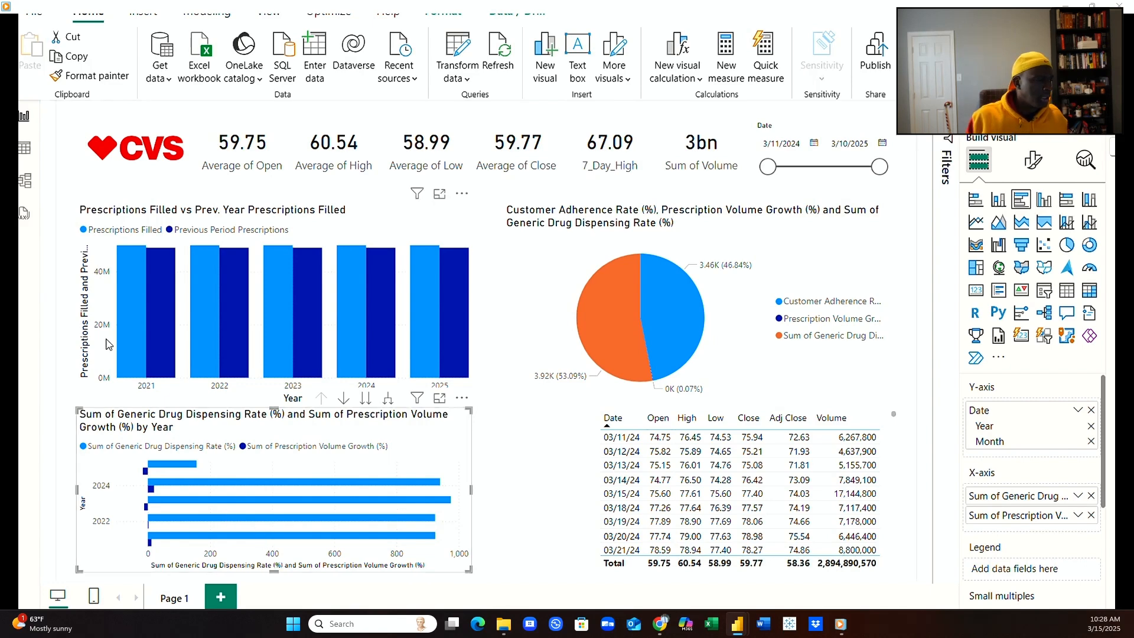
Check the date range covered by the generic drug dispensing table and return to the report page.
left_click(25, 150)
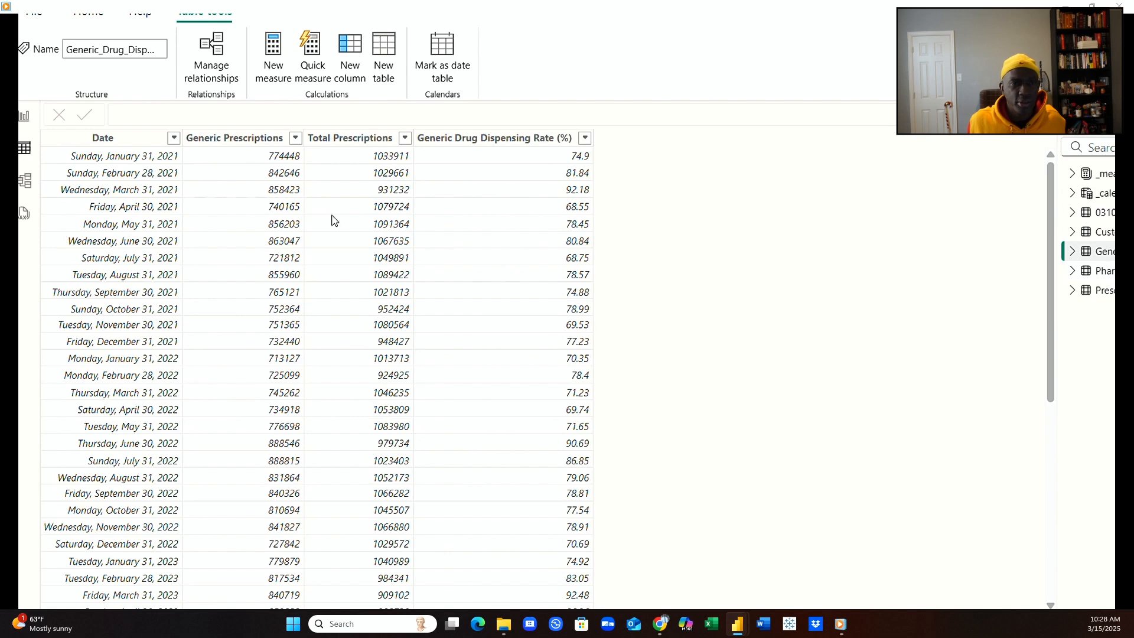
scroll(153, 248, "down", 7)
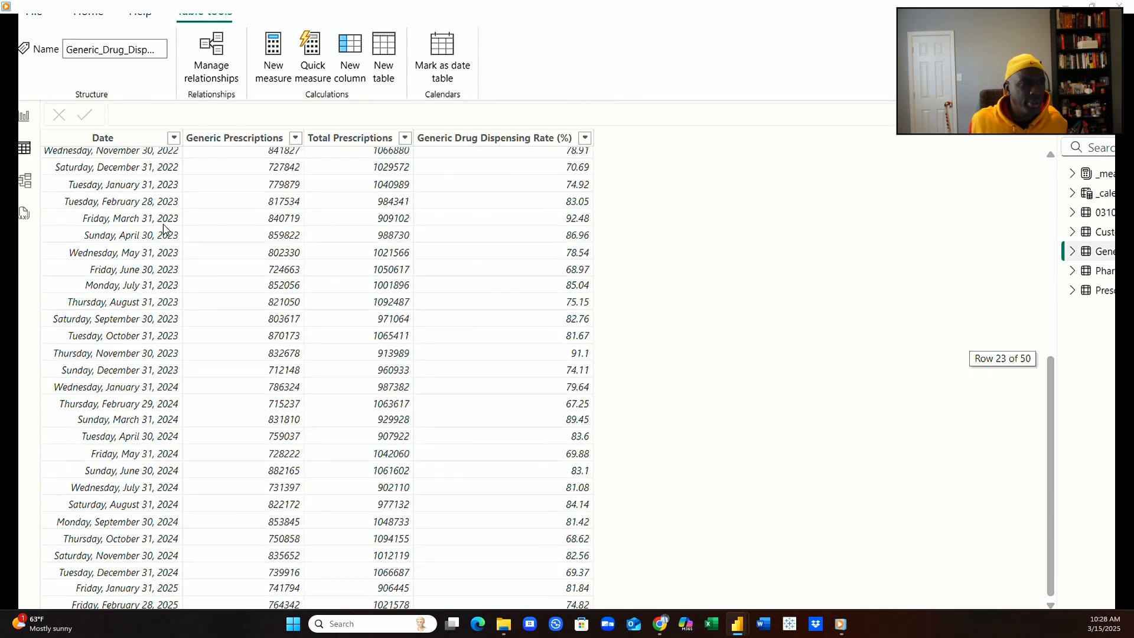
scroll(172, 215, "up", 7)
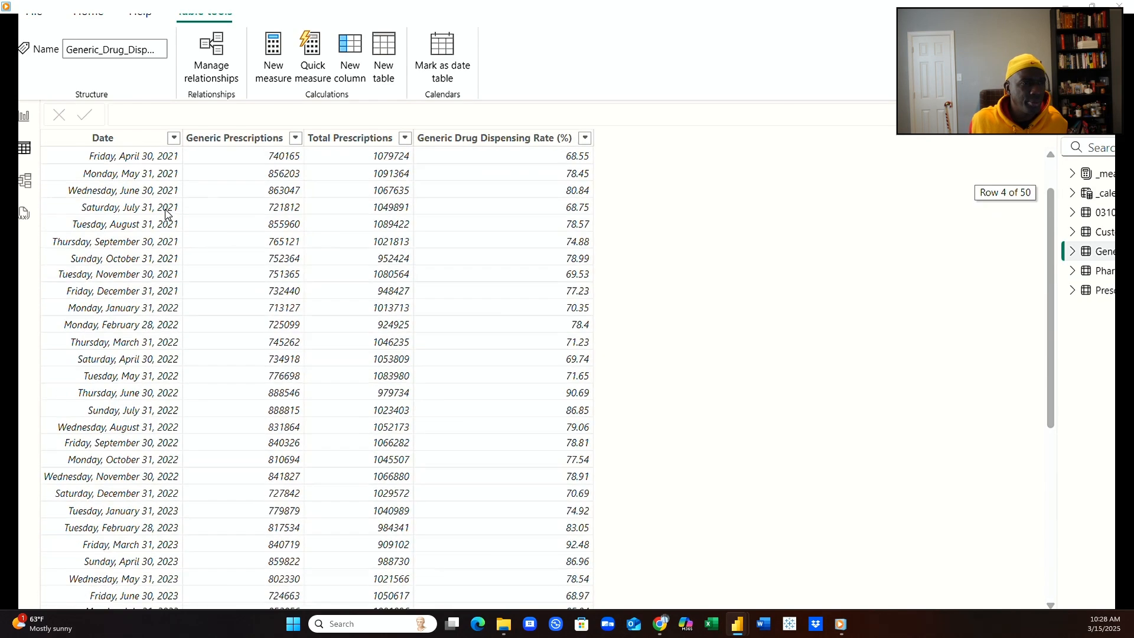
left_click(173, 138)
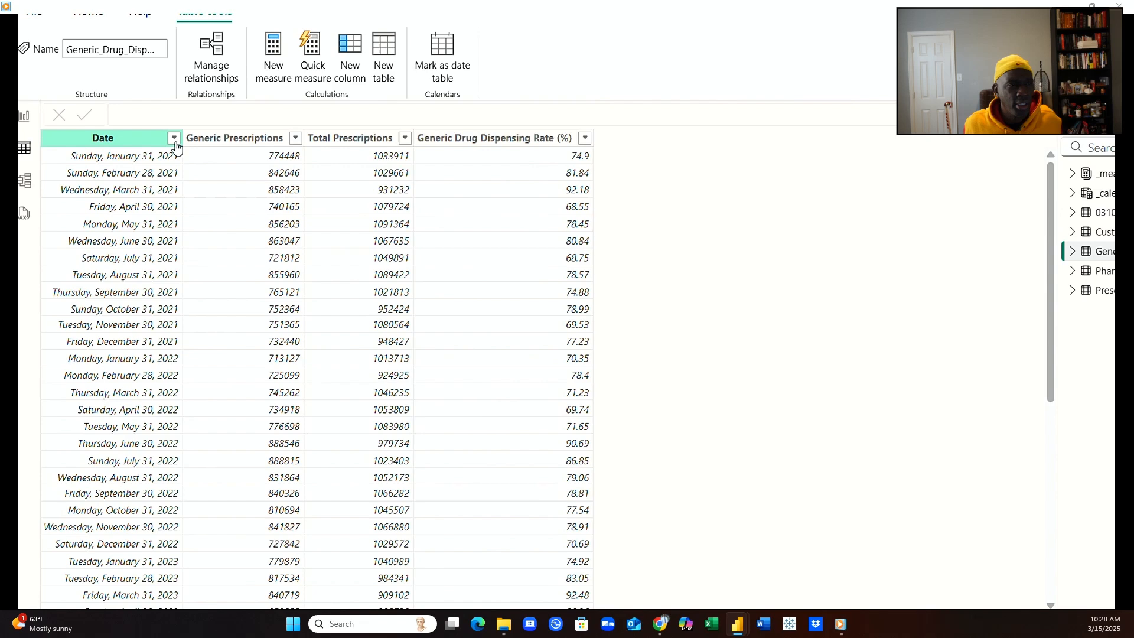
left_click(22, 118)
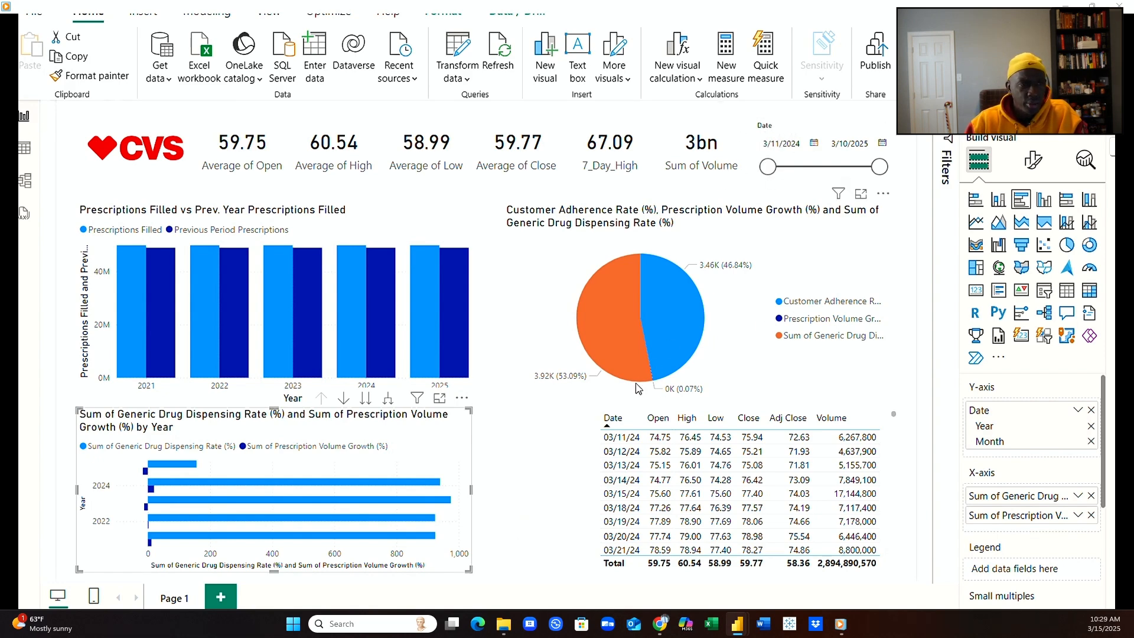
Replace the date slicer's field with the Date field of the calendar table.
left_click(816, 174)
left_click(818, 168)
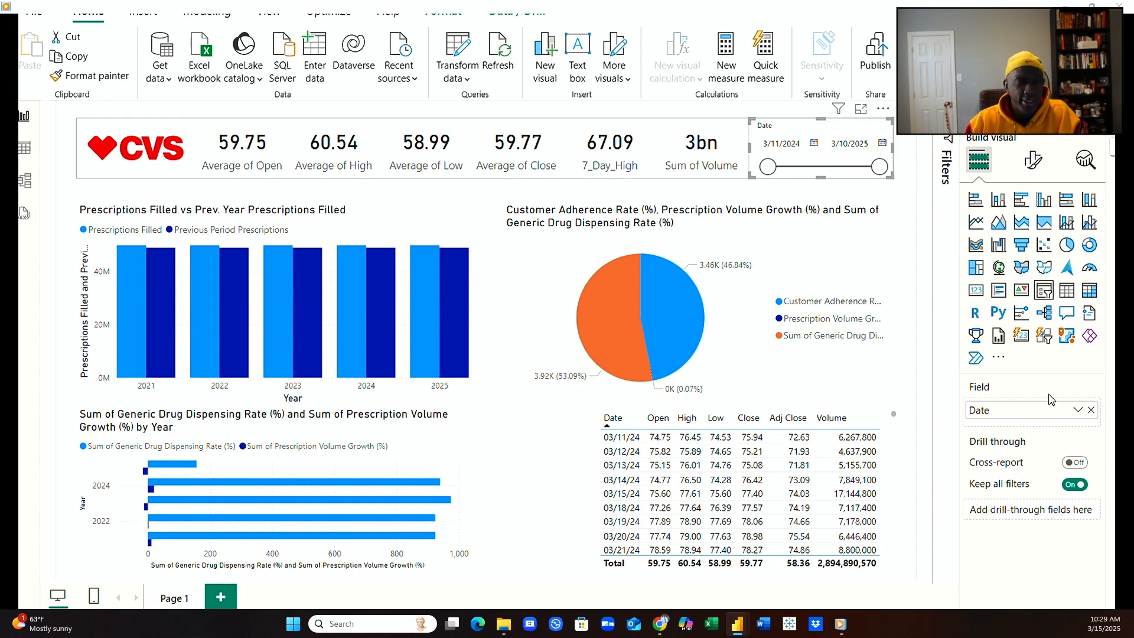
left_click(1092, 412)
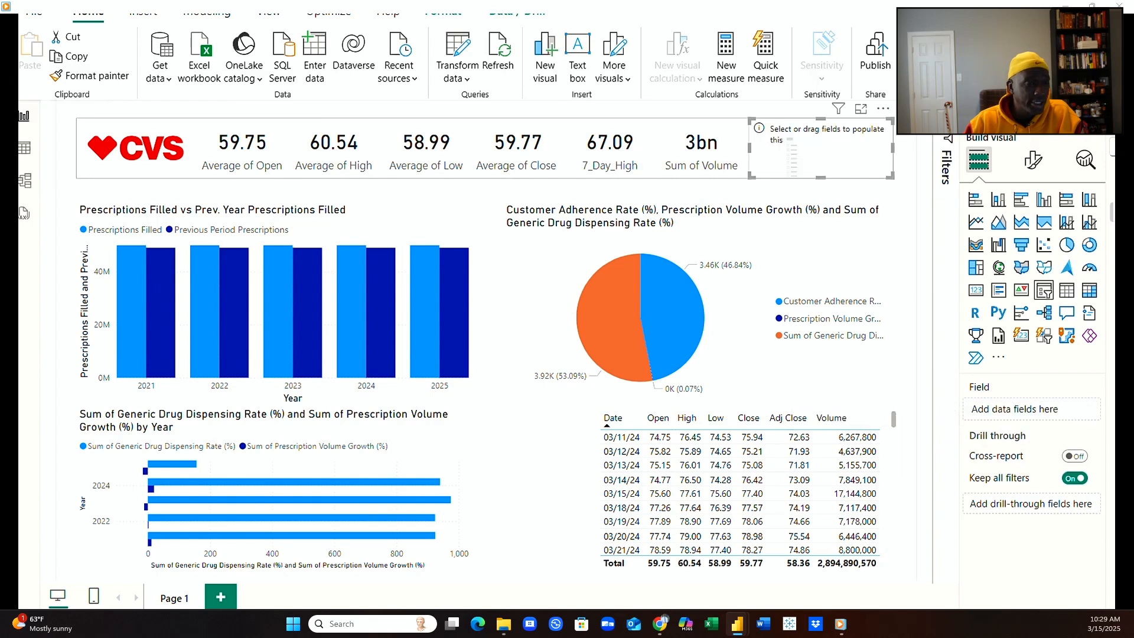
left_click_drag(1113, 214, 1053, 416)
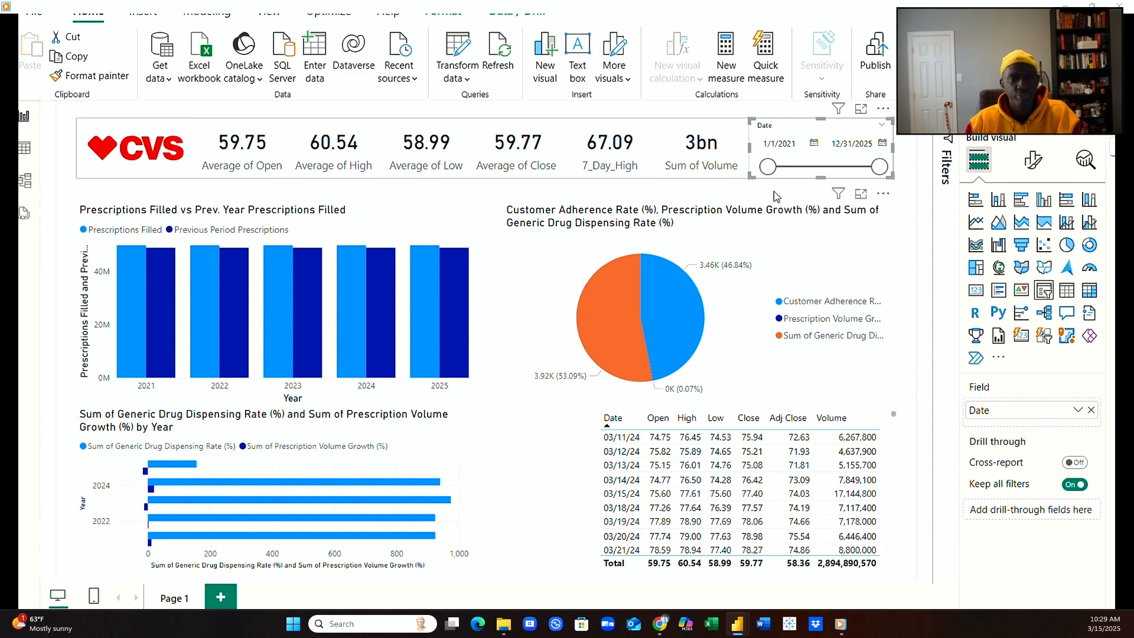
Enlarge the date slicer slightly, test it with a shortened range, and extend the end date to 11/23/2025.
mouse_move(768, 167)
left_mouse_down()
mouse_move(845, 180)
mouse_move(818, 165)
mouse_move(758, 170)
left_mouse_up()
left_click_drag(880, 163, 793, 174)
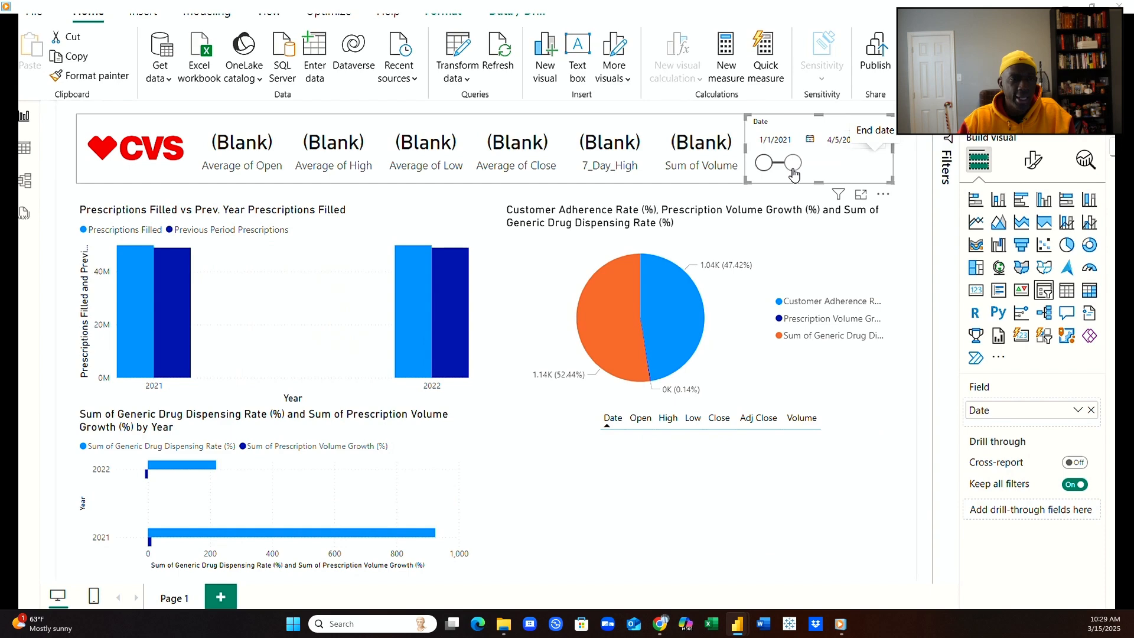
left_click_drag(793, 173, 875, 176)
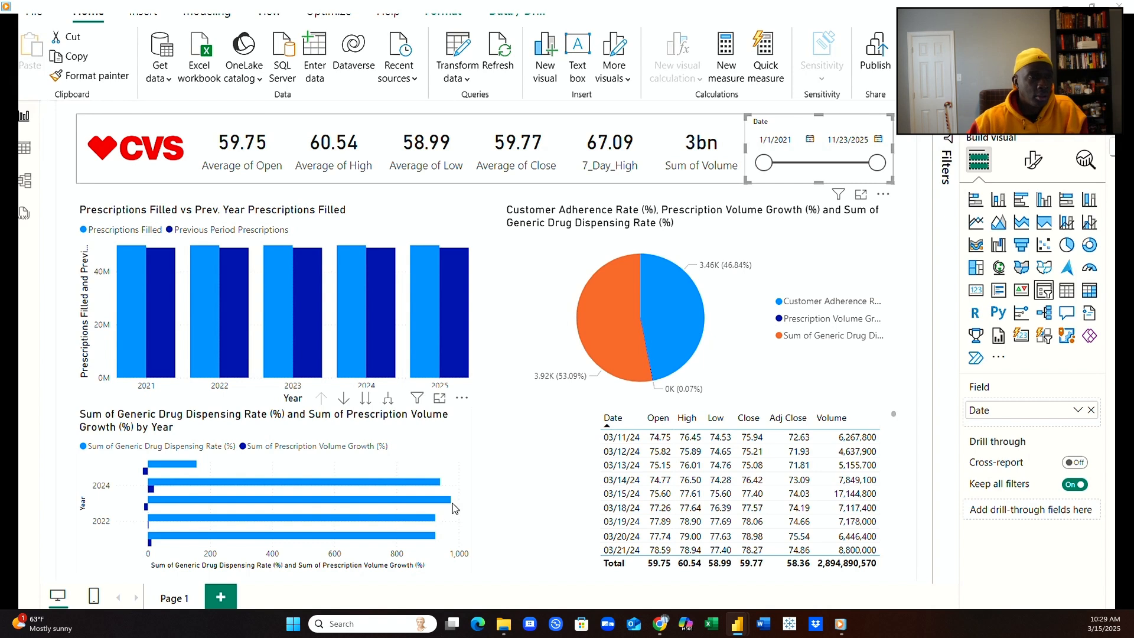
Stretch the generic drug dispensing bar chart upward to give its yearly bars more height.
mouse_move(280, 508)
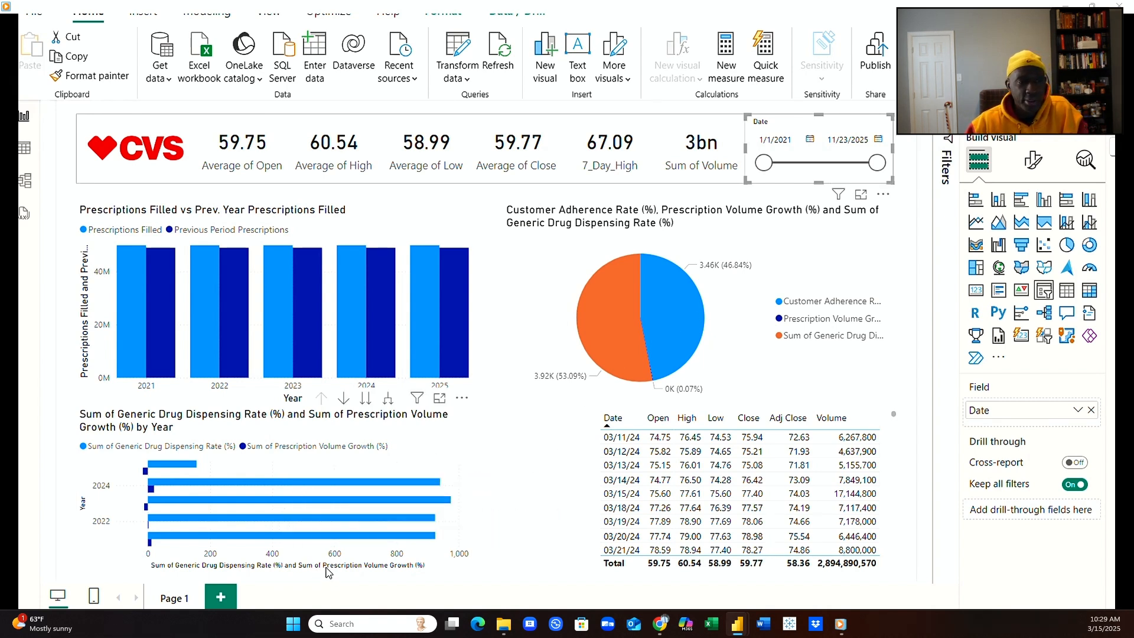
left_click(334, 430)
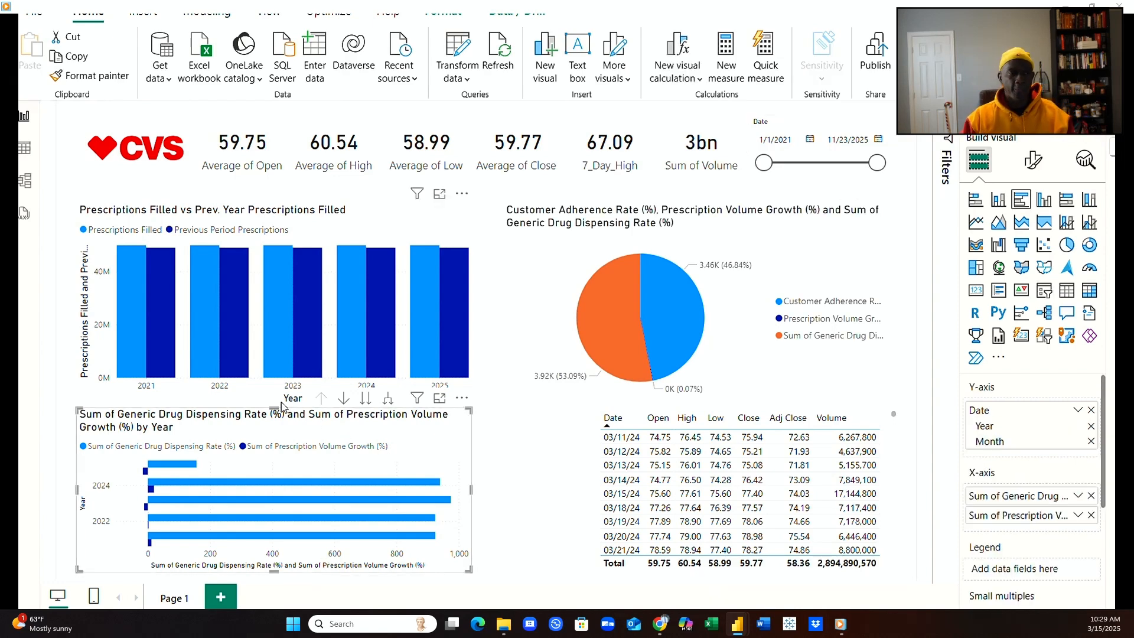
mouse_move(281, 407)
left_mouse_down()
mouse_move(281, 350)
mouse_move(284, 405)
mouse_move(287, 384)
left_mouse_up()
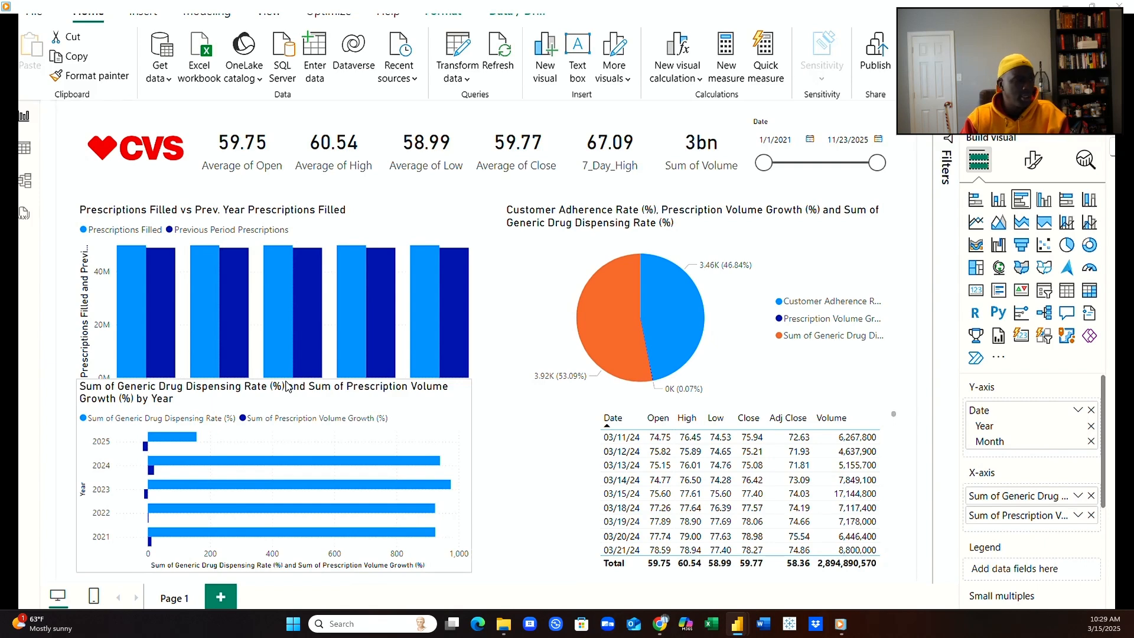
mouse_move(286, 386)
left_mouse_down()
mouse_move(282, 297)
mouse_move(281, 394)
left_mouse_up()
Swap the prescriptions column chart and the KPI pie chart, placing the pie above the bar chart and the columns above the stock table.
left_click_drag(430, 232, 826, 398)
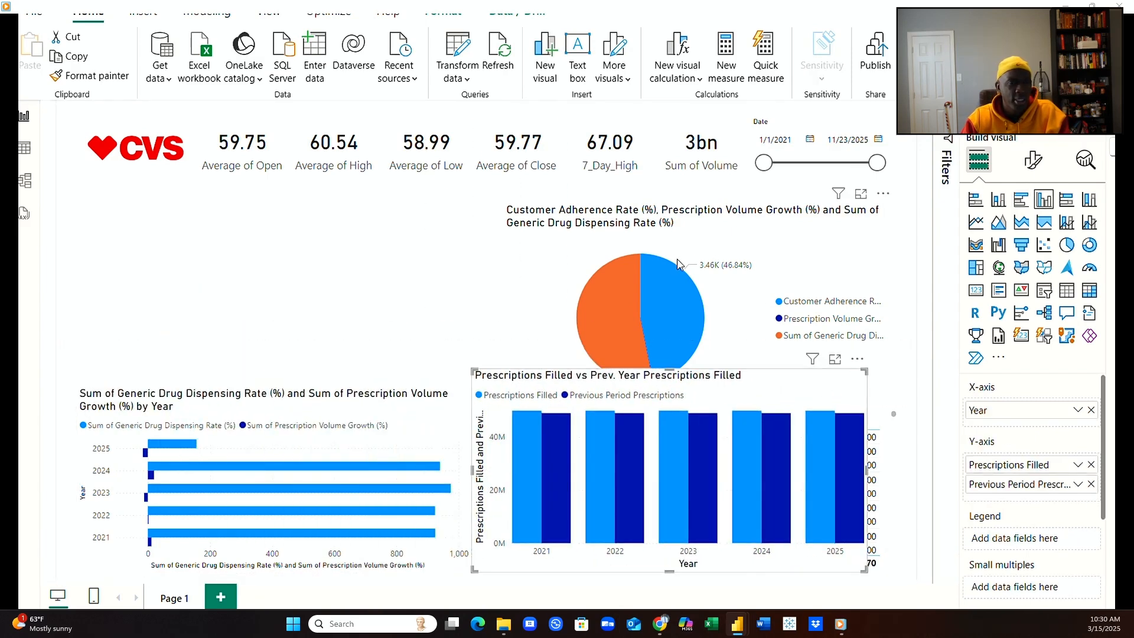
left_click_drag(709, 254, 252, 228)
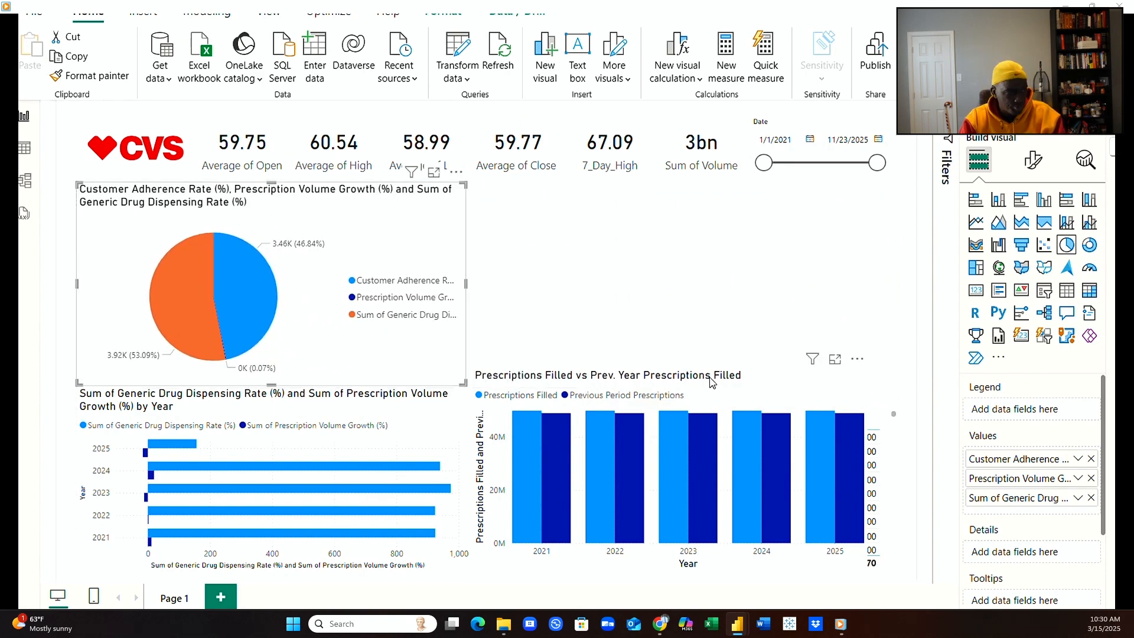
left_click_drag(709, 382, 725, 192)
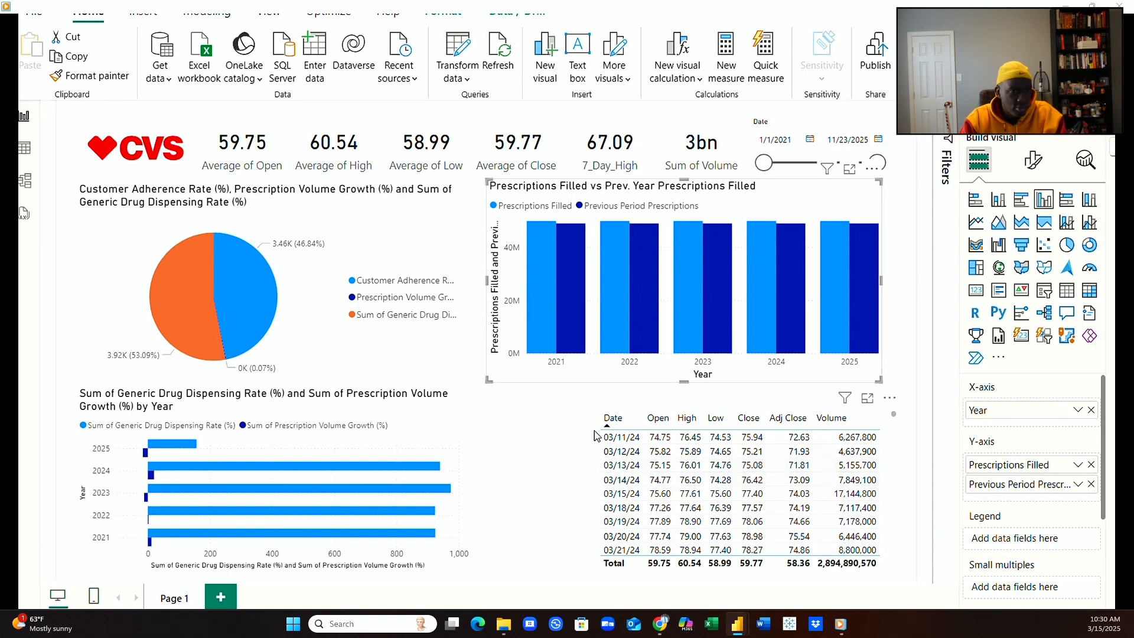
Widen the generic drug dispensing bar chart slightly toward the stock table.
left_click(461, 415)
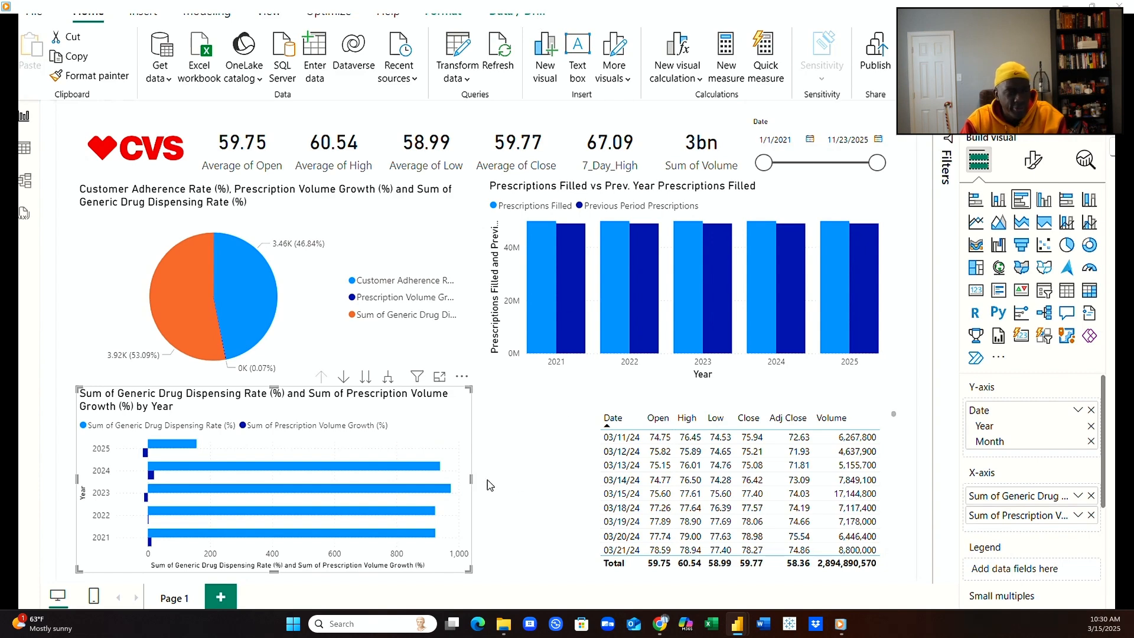
left_click_drag(472, 481, 484, 481)
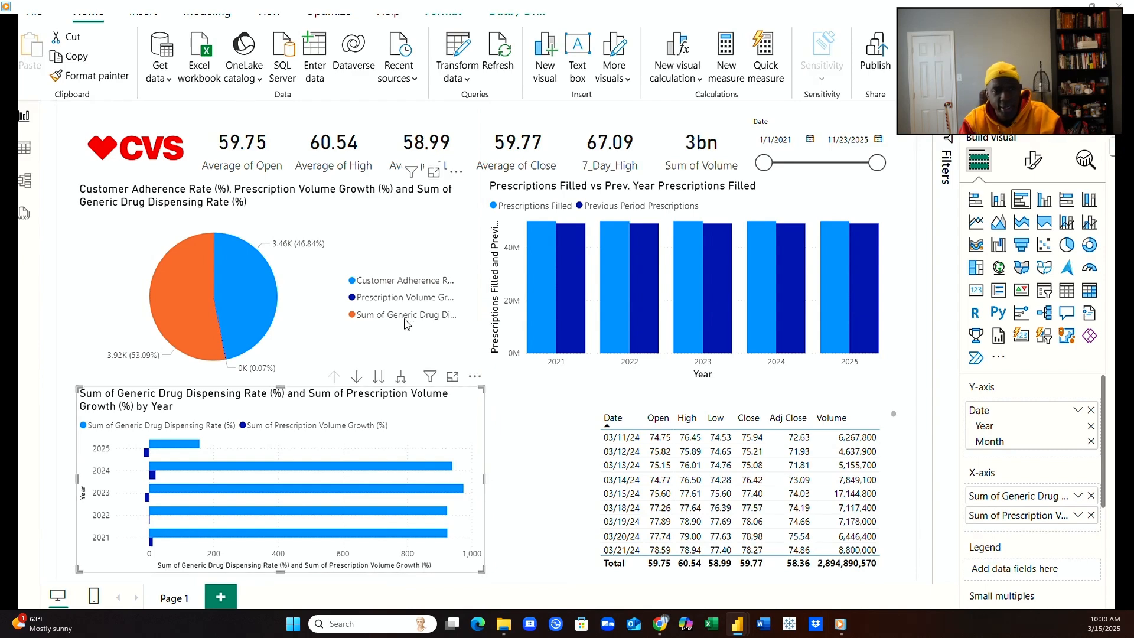
left_click(439, 256)
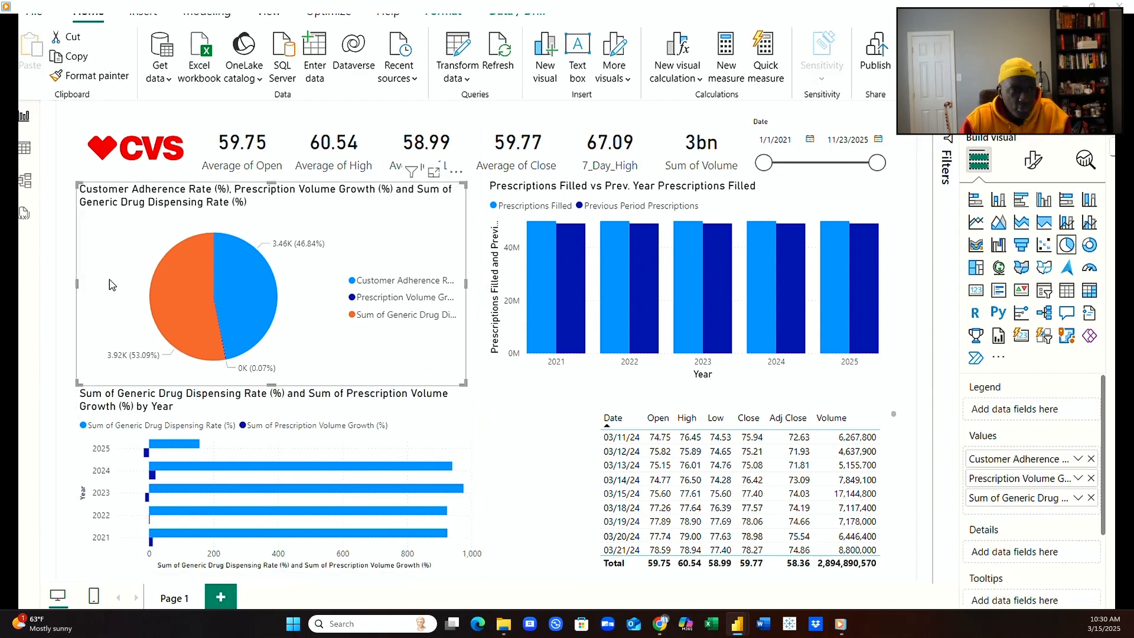
left_click_drag(76, 284, 77, 284)
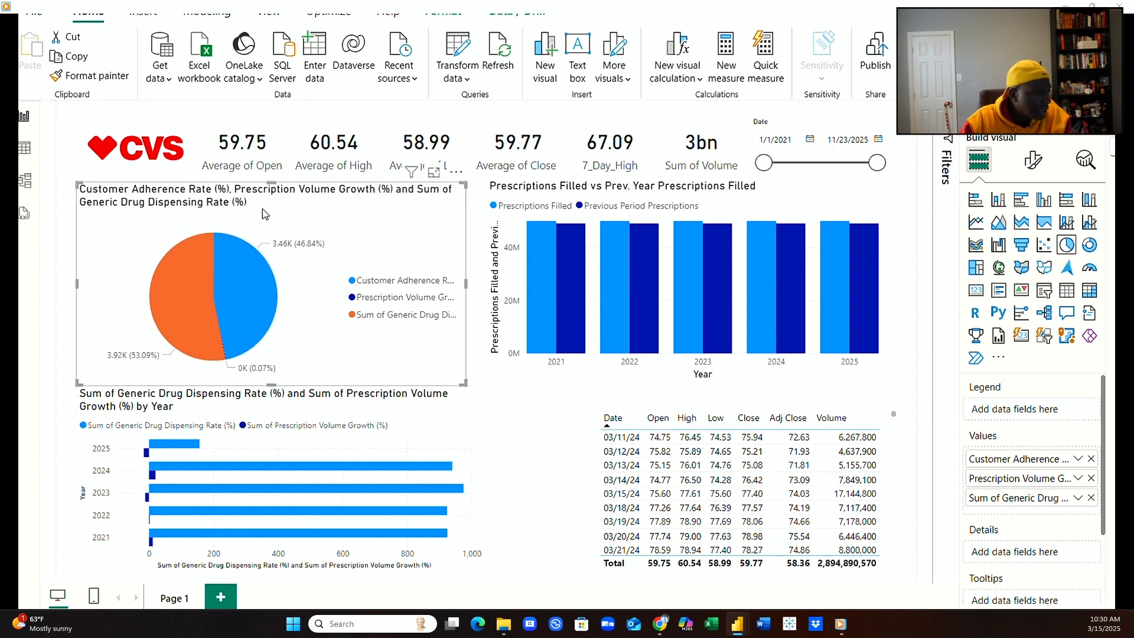
Narrow the prescriptions column chart from its left side and widen the pie chart to align with the bar chart's right edge.
left_click(608, 362)
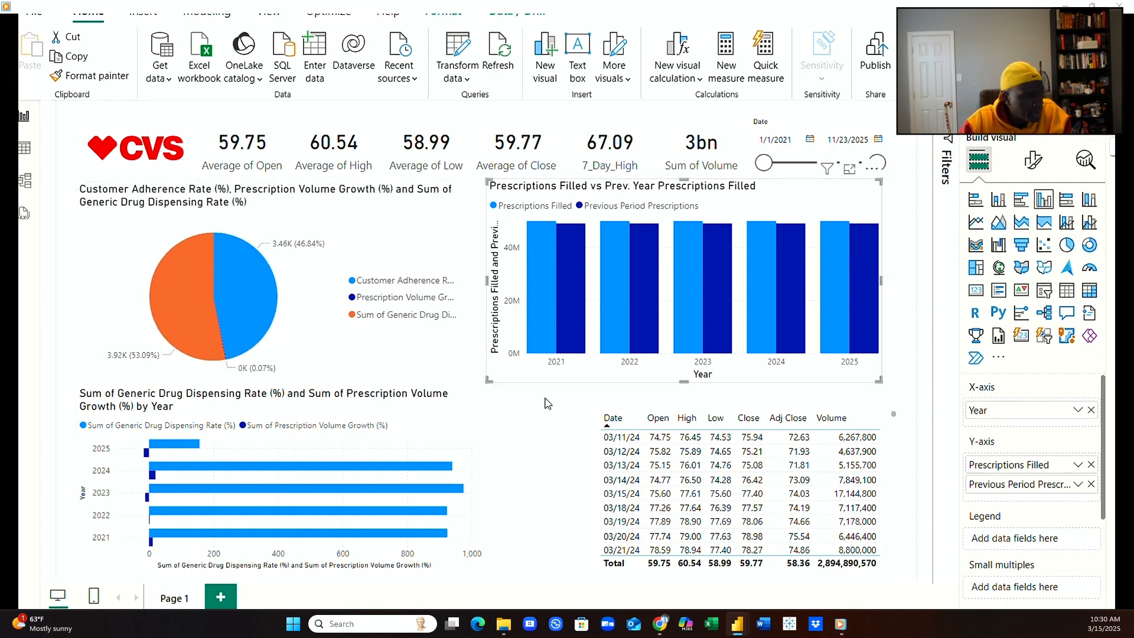
left_click(467, 412)
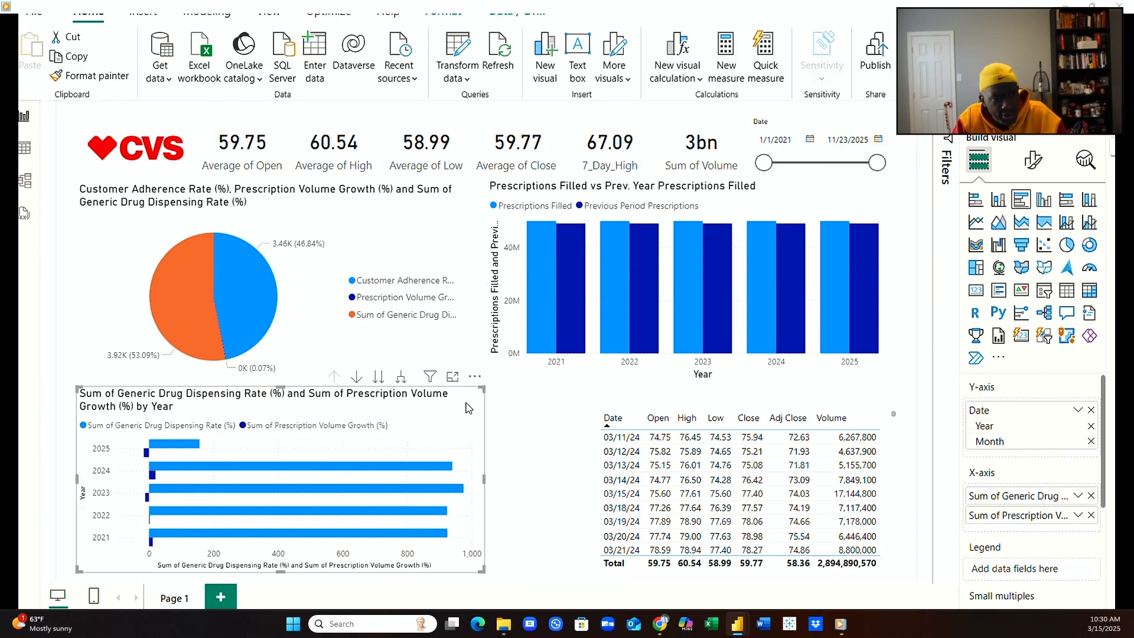
left_click(462, 304)
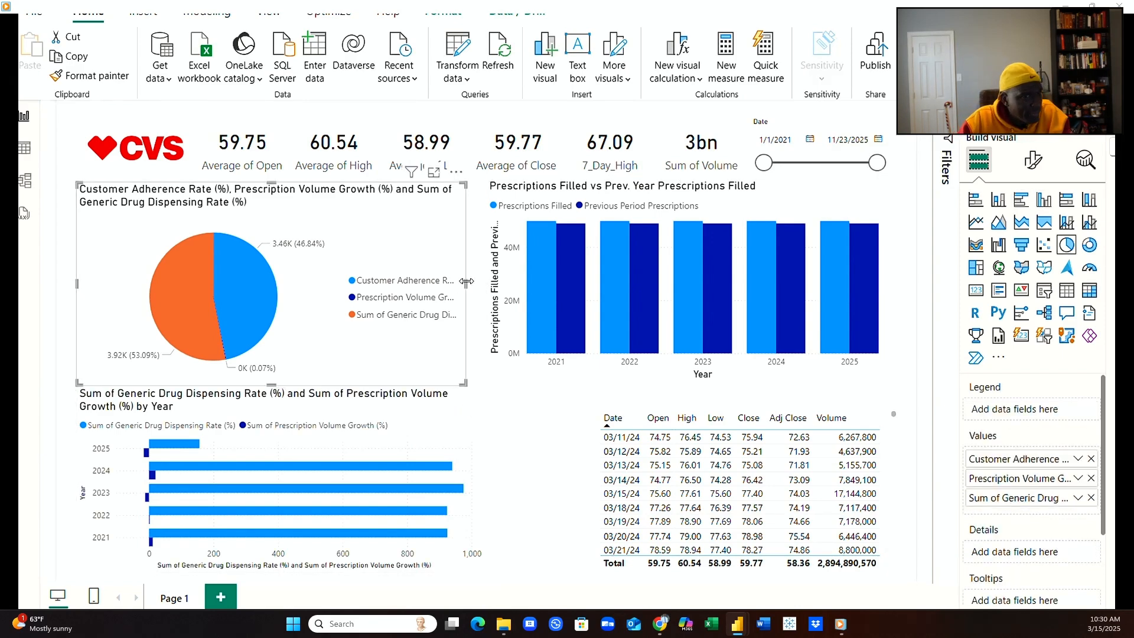
left_click_drag(467, 282, 519, 284)
left_click(488, 301)
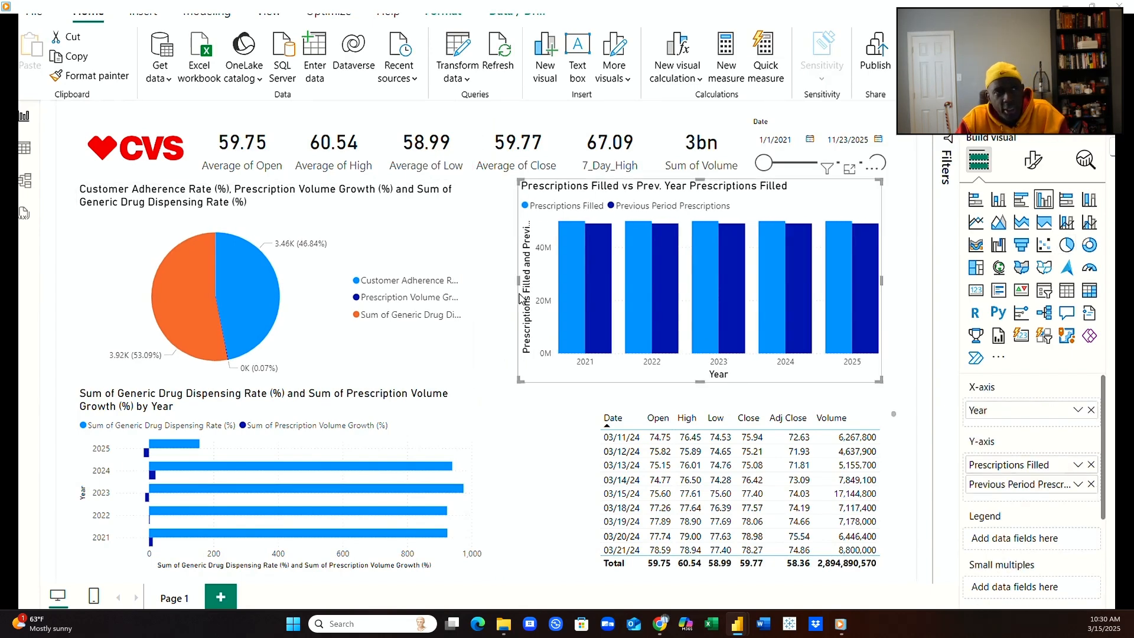
left_click(455, 319)
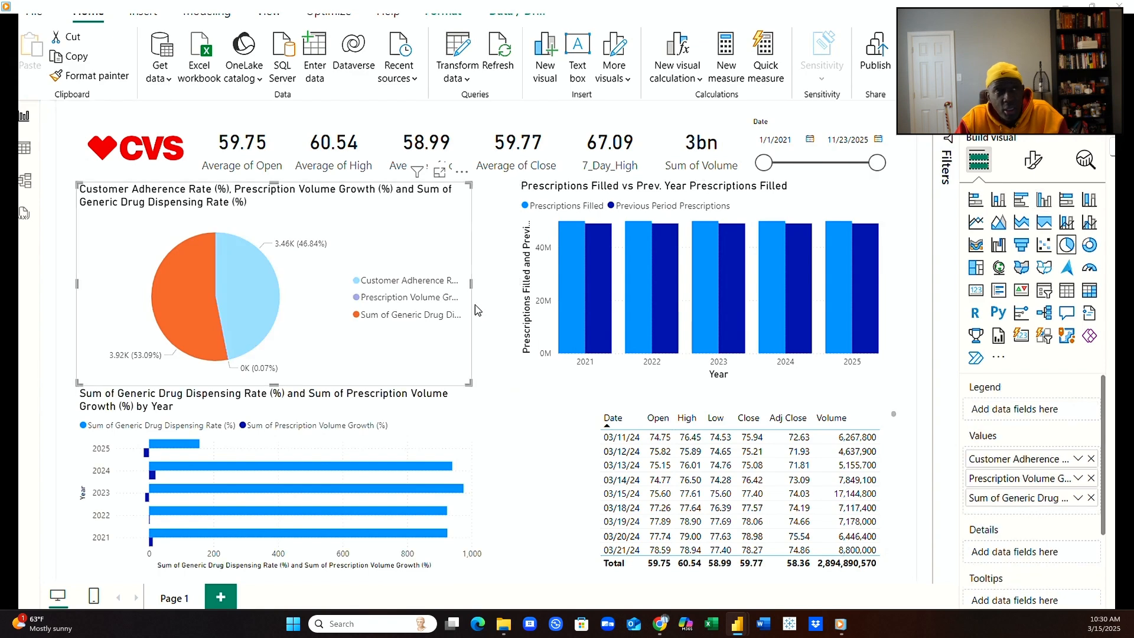
left_click_drag(474, 287, 483, 288)
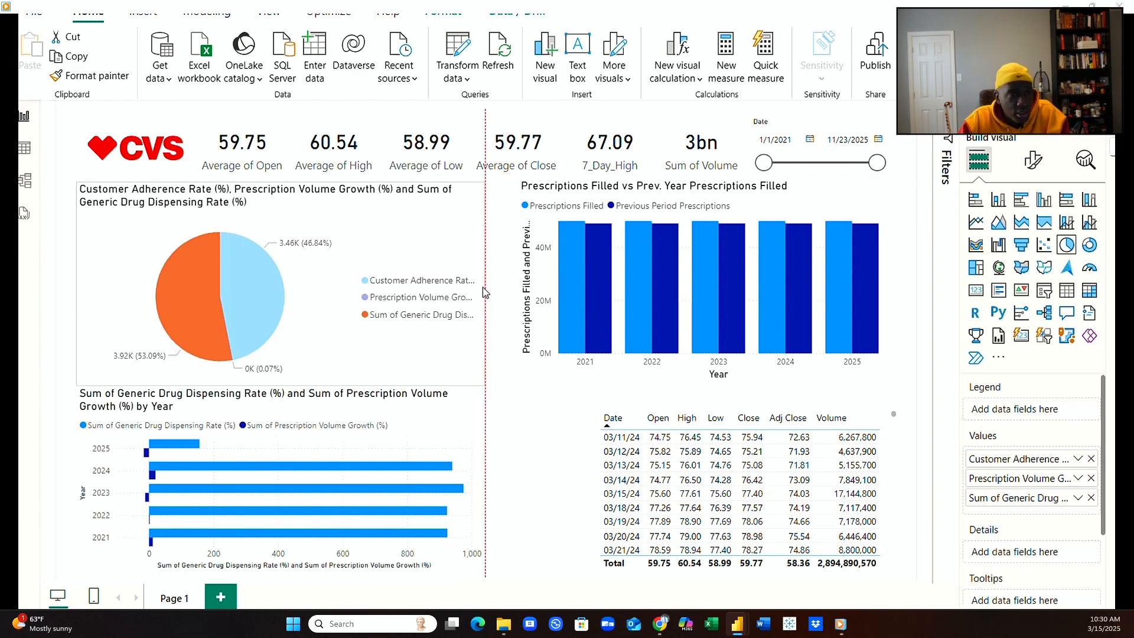
left_click(585, 406)
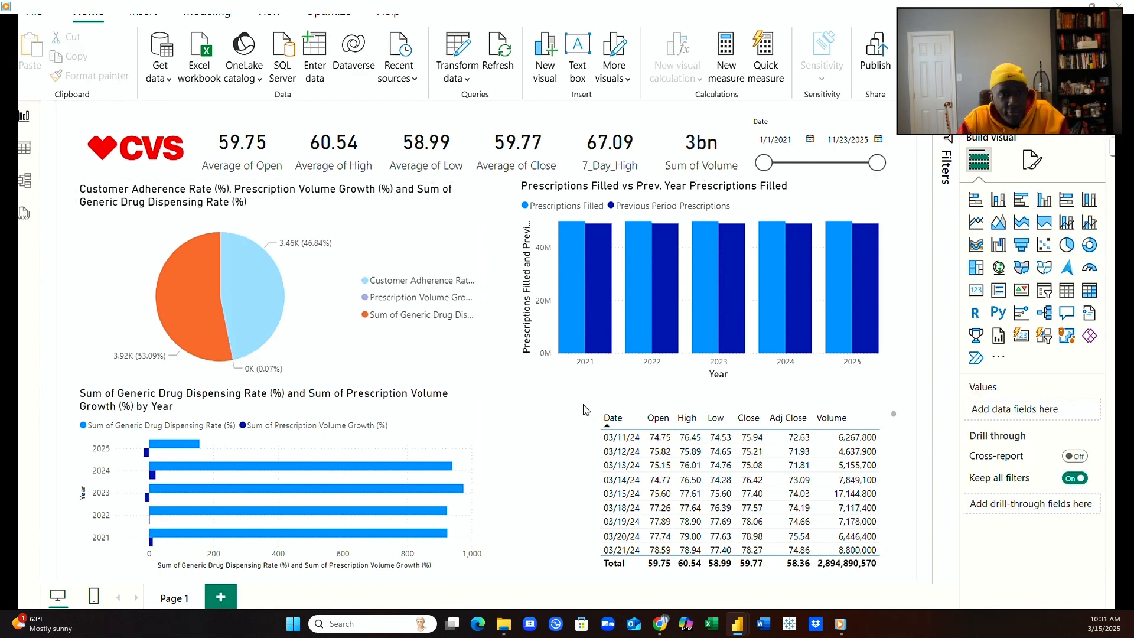
Widen the stock table up to the bar chart and resize the prescriptions column chart to fill the space above the table.
left_click(596, 475)
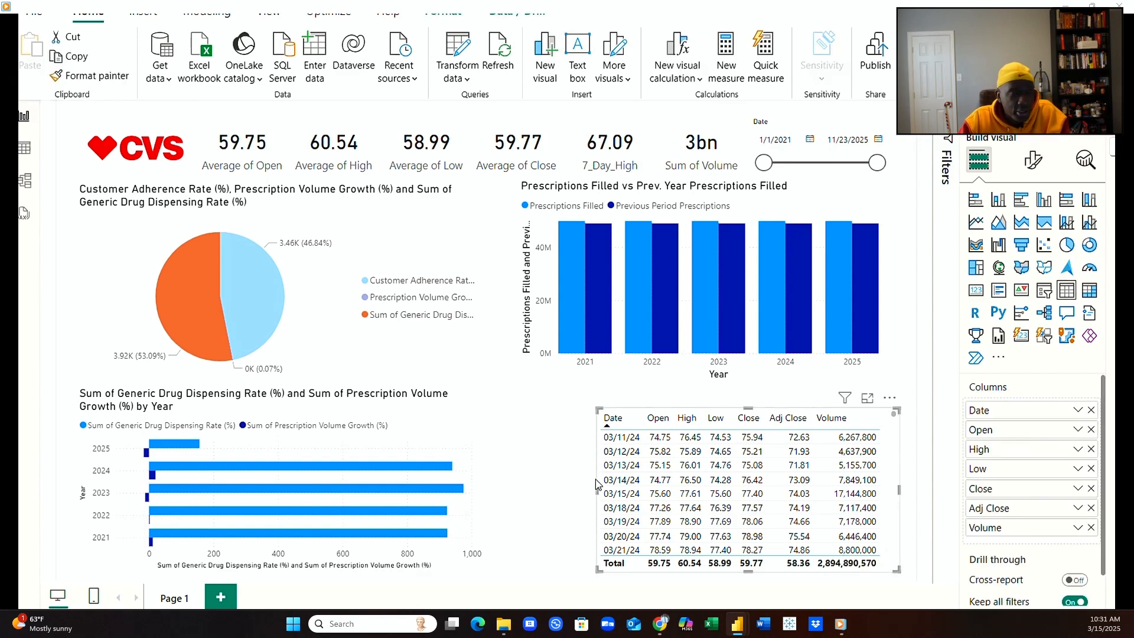
left_click_drag(594, 491, 489, 488)
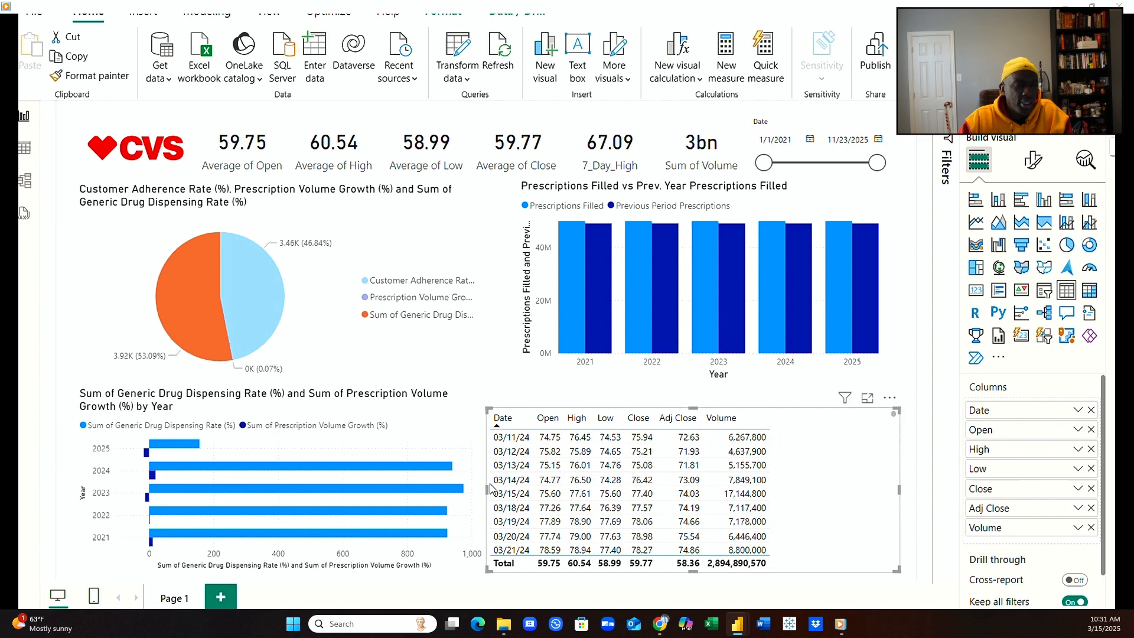
left_click(605, 378)
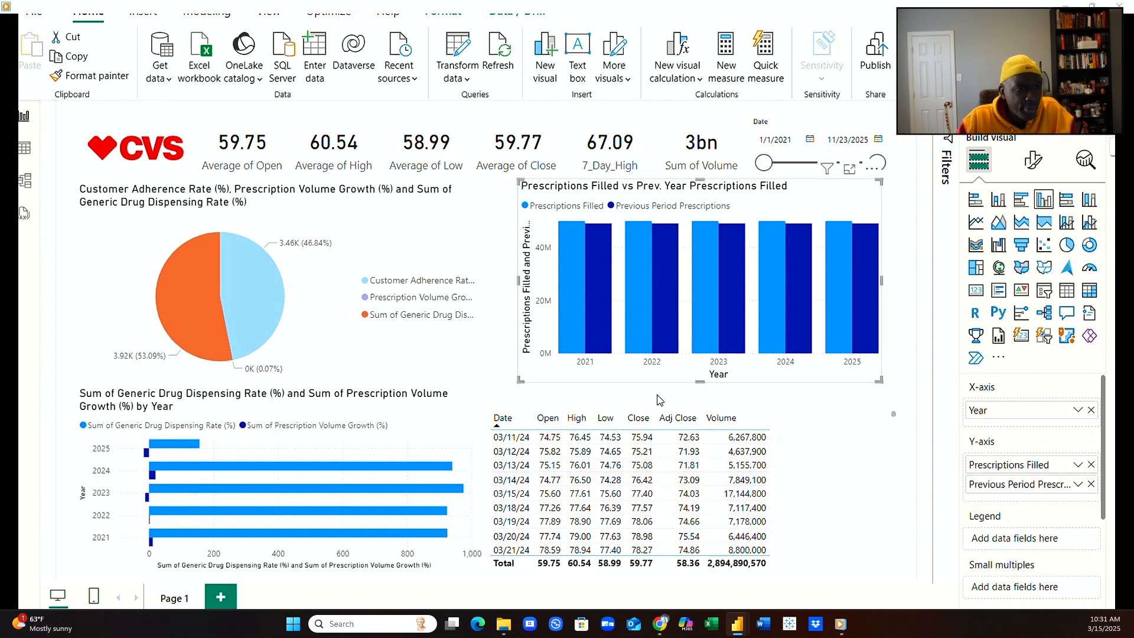
left_click_drag(700, 381, 700, 406)
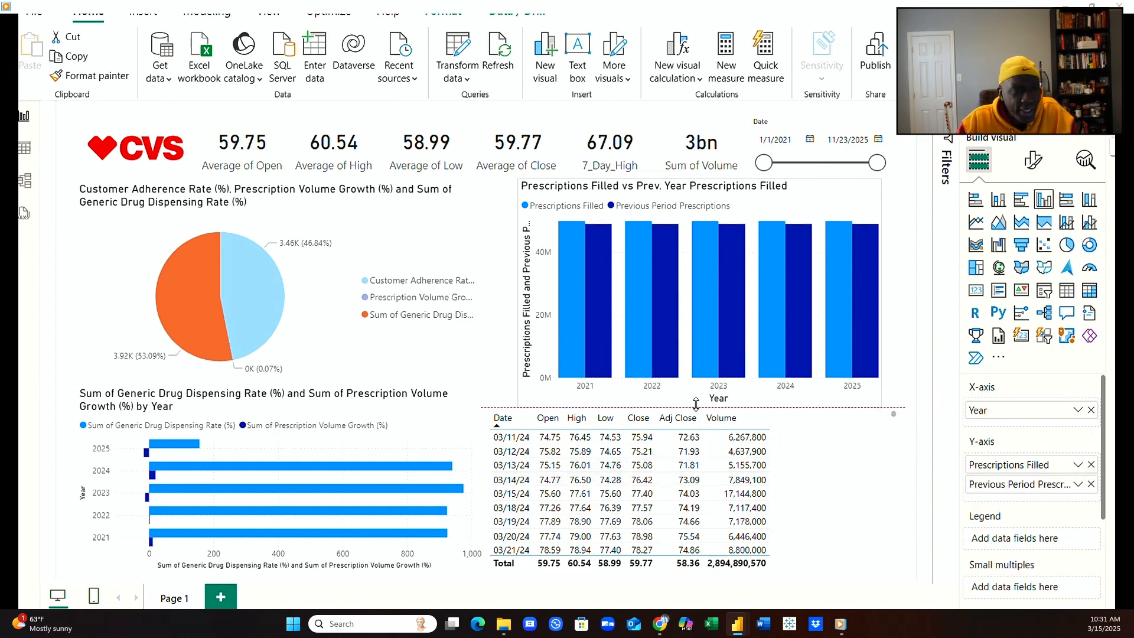
left_click_drag(519, 293, 489, 294)
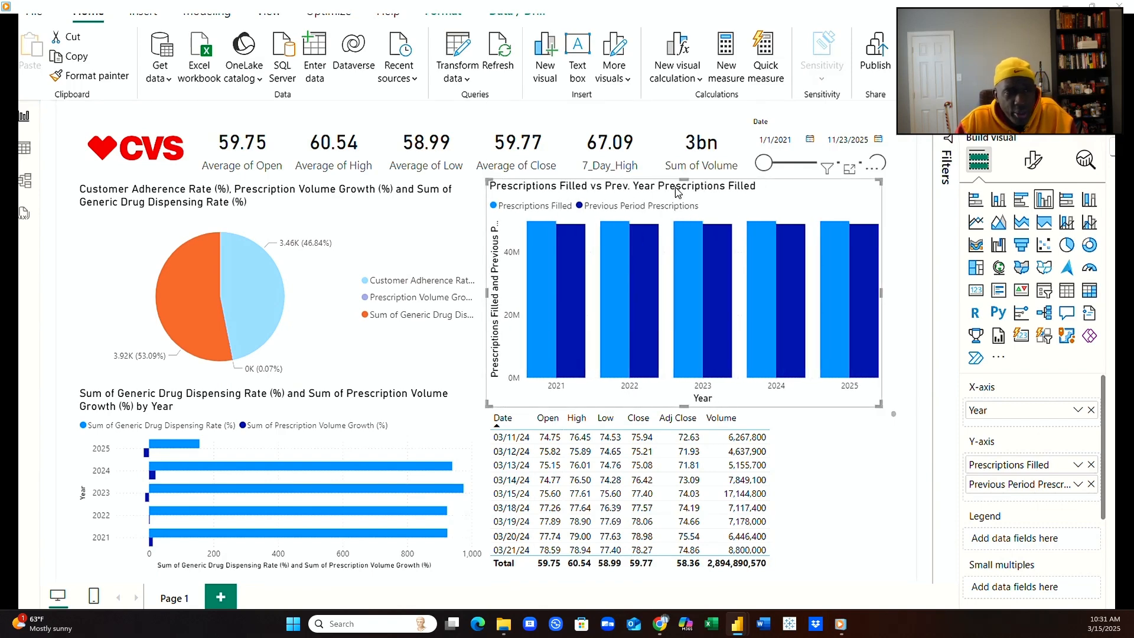
mouse_move(684, 181)
left_mouse_down()
mouse_move(684, 208)
mouse_move(683, 186)
left_mouse_up()
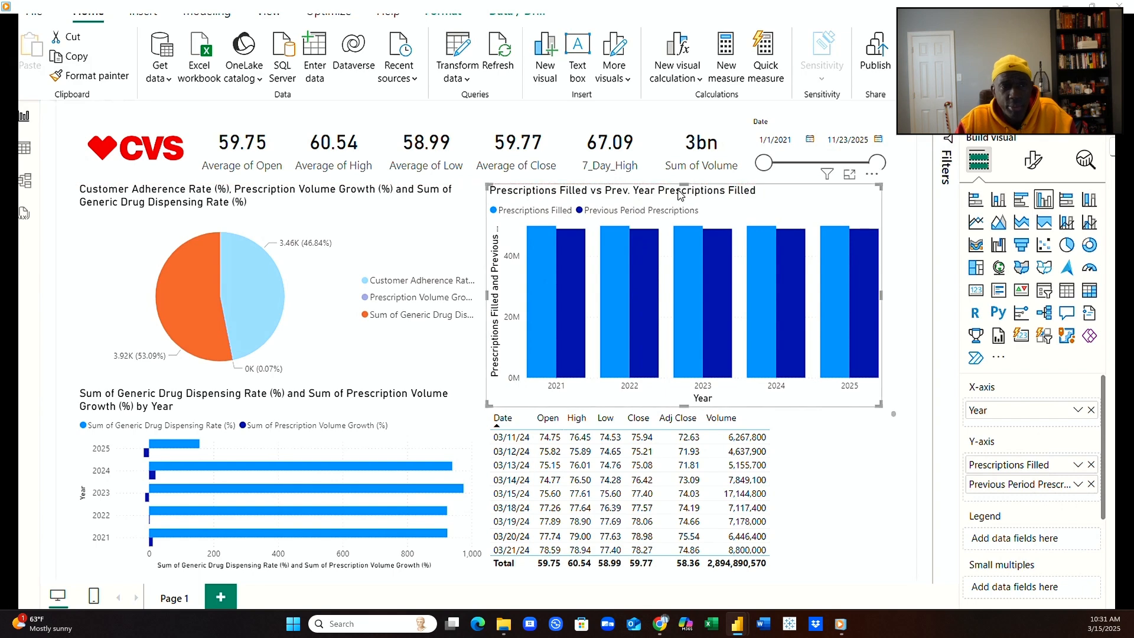
Pull in the stock table's right edge slightly toward the column chart's right edge.
left_click(895, 458)
scroll(895, 466, "down", 3)
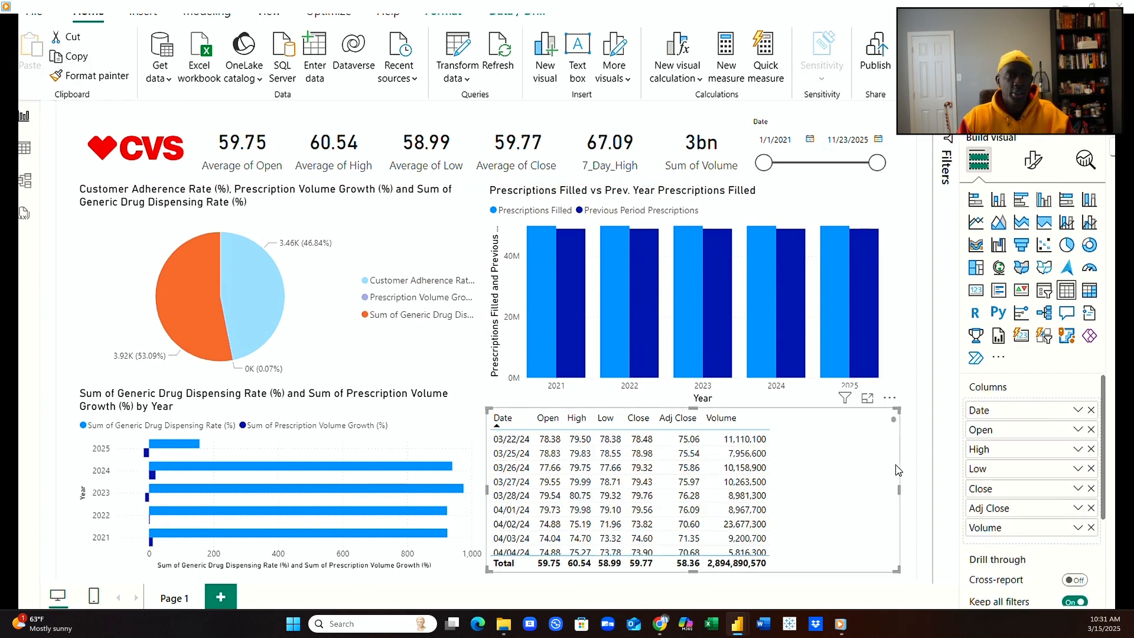
left_click_drag(899, 491, 894, 496)
left_click(903, 498)
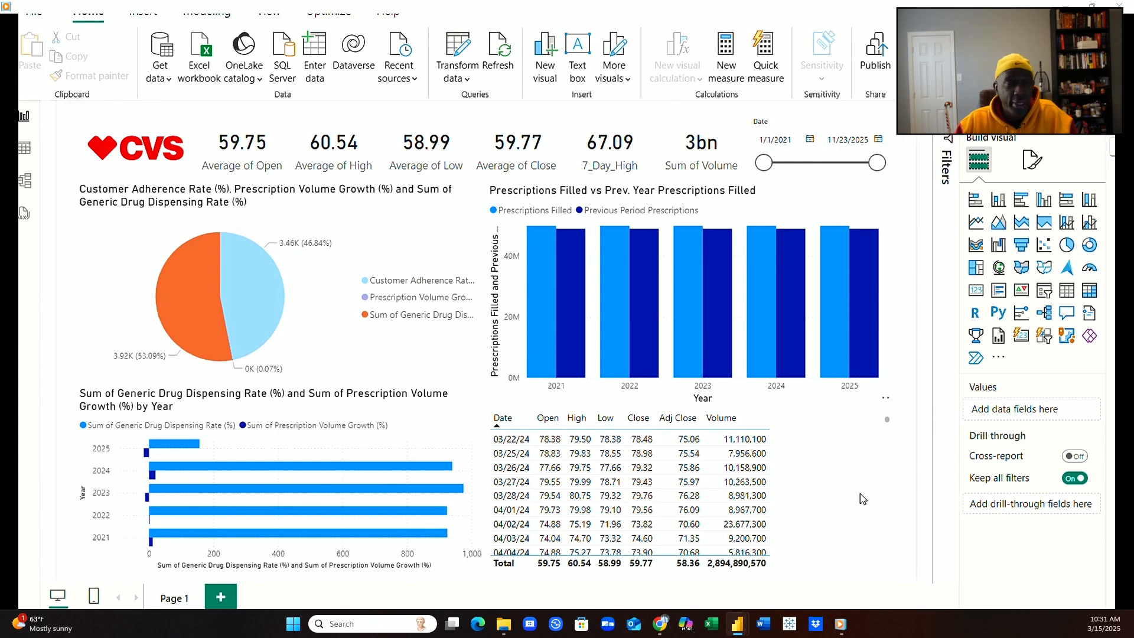
Turn off the Y-axis title of the prescriptions column chart.
left_click(879, 398)
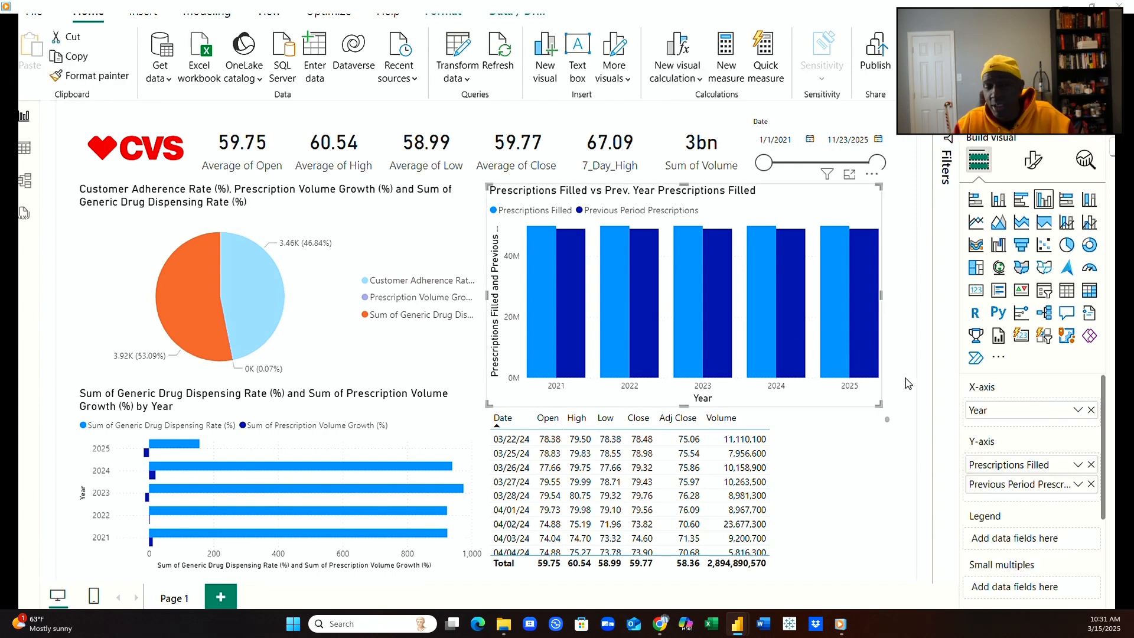
left_click(1035, 164)
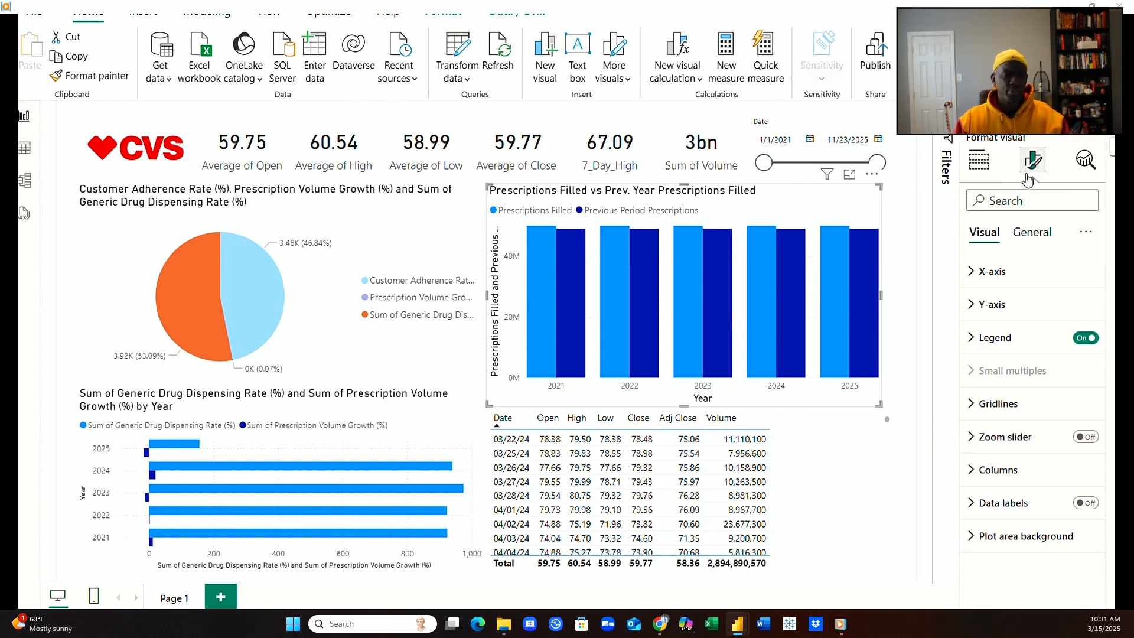
left_click(975, 309)
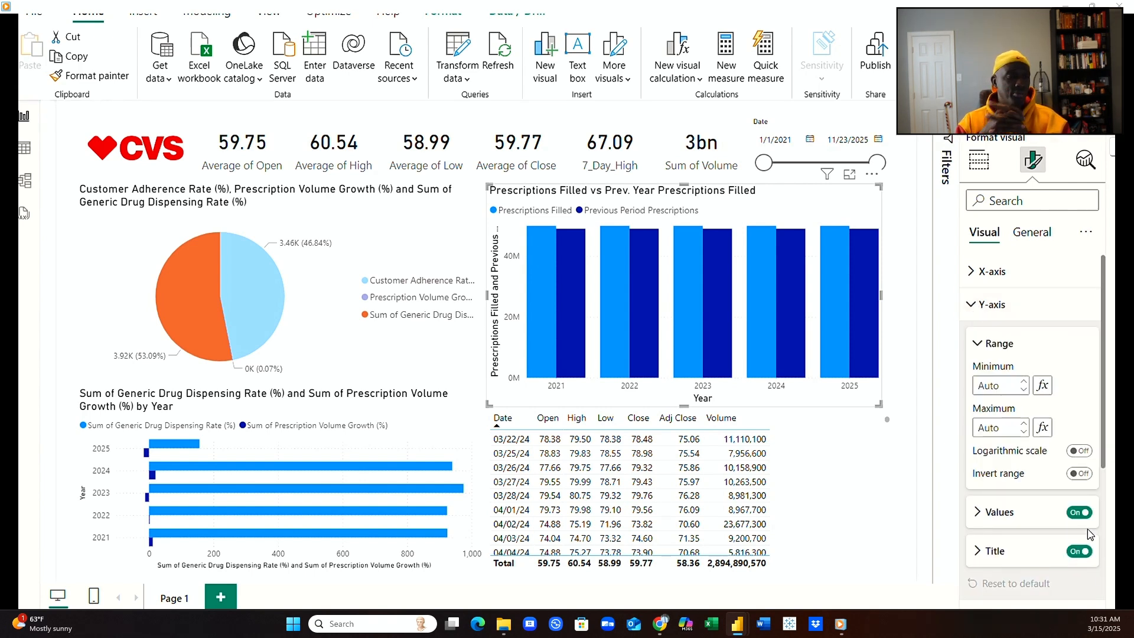
left_click(1079, 552)
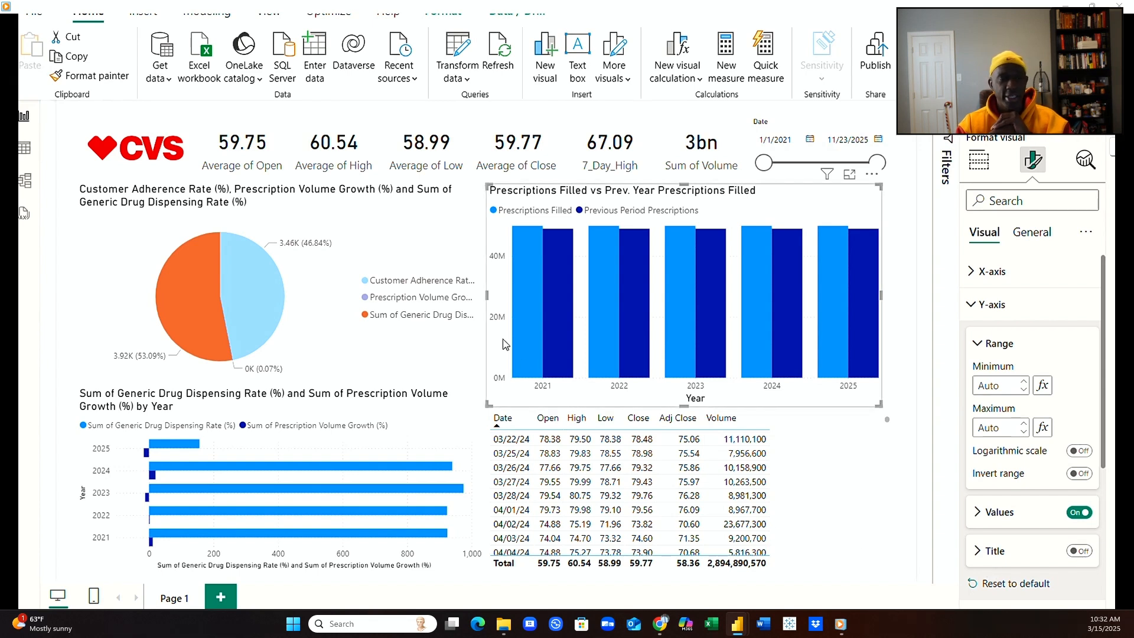
In the pie chart's title text, remove the word "Rate" after "Customer Adherence".
left_click(433, 337)
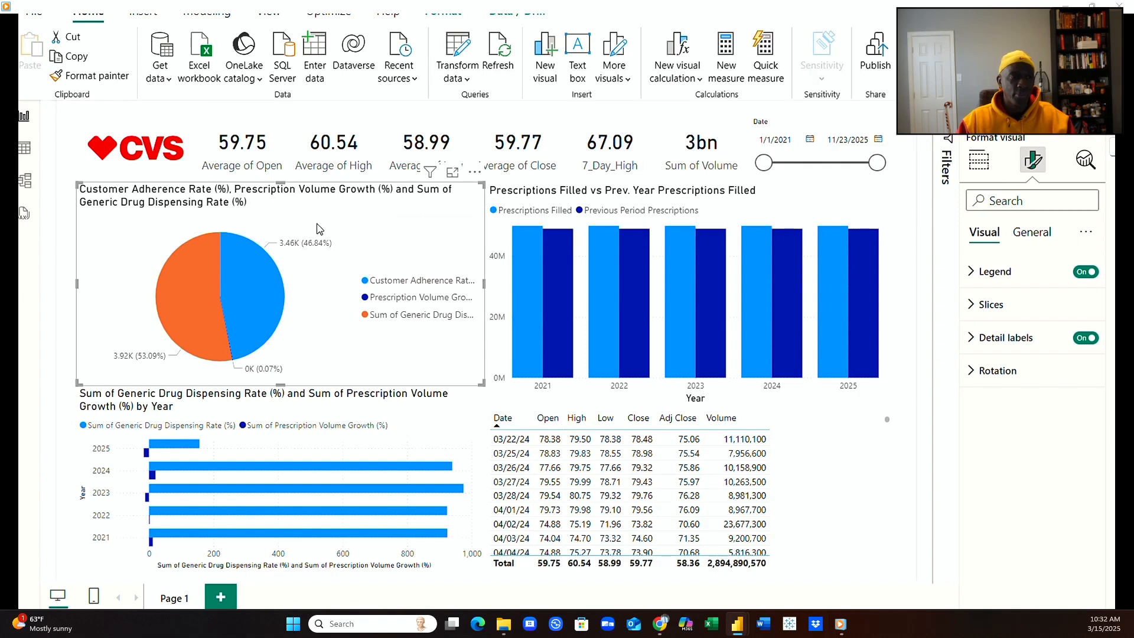
left_click(1035, 233)
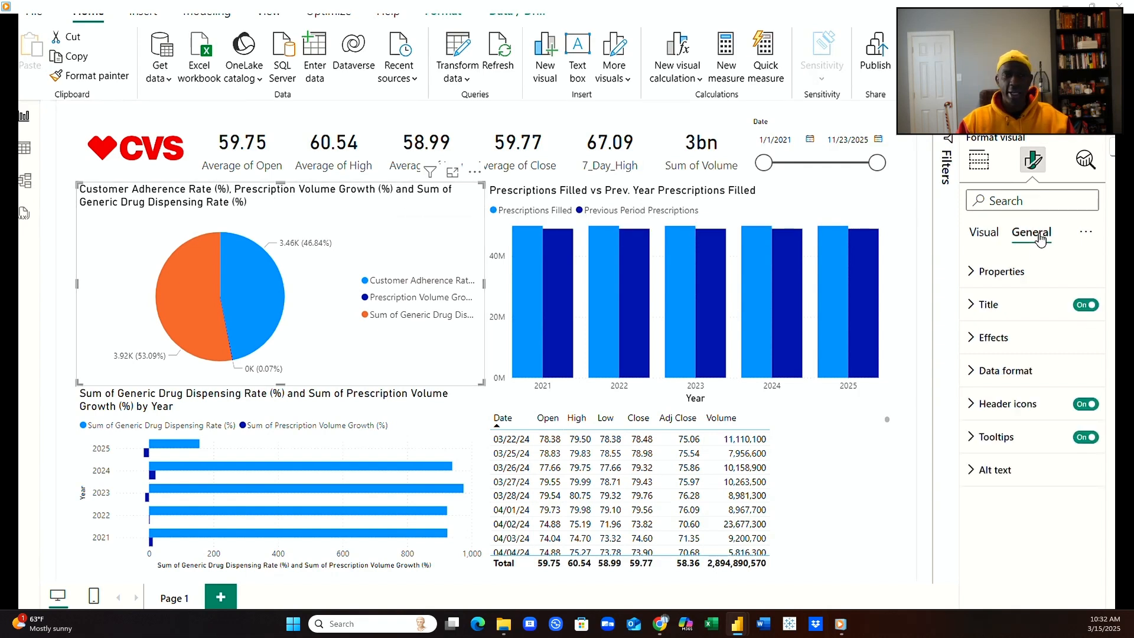
left_click(1012, 306)
left_click(1044, 390)
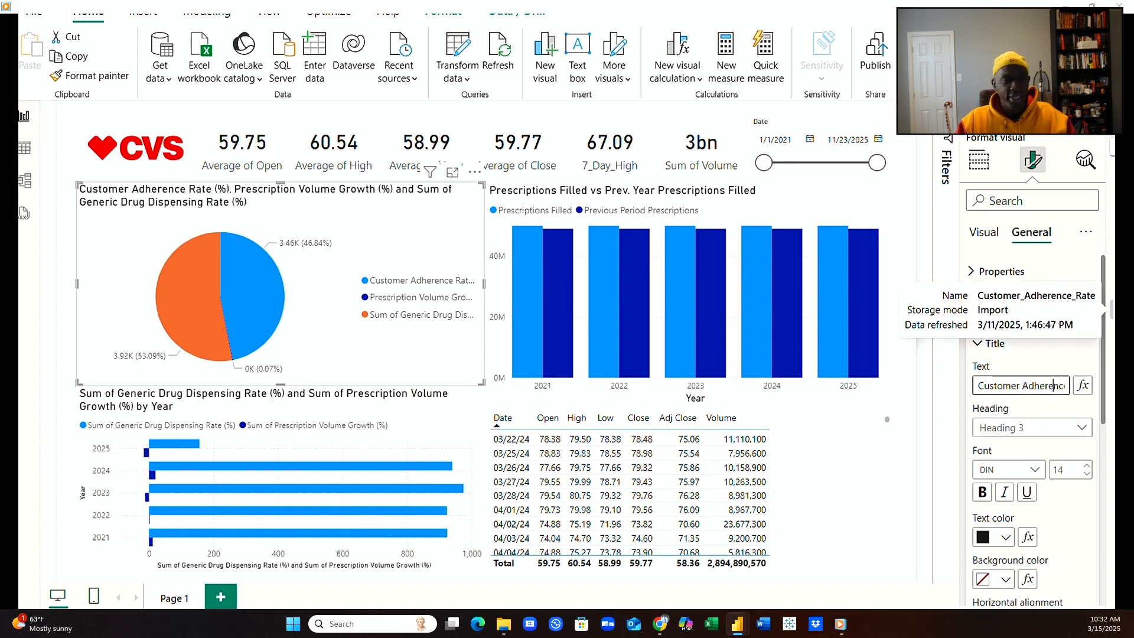
key("Right")
key("Right")
key("Right")
key("Right")
key("Right")
key("Right")
key("Right")
key("Right")
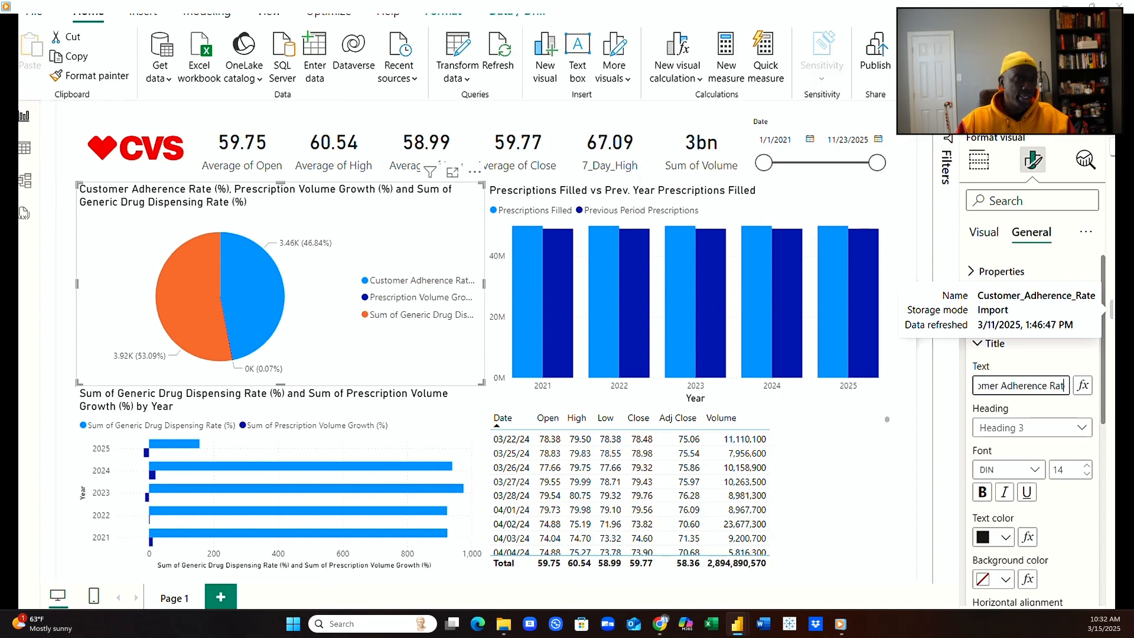
key("BackSpace")
key("BackSpace")
key("BackSpace")
key("BackSpace")
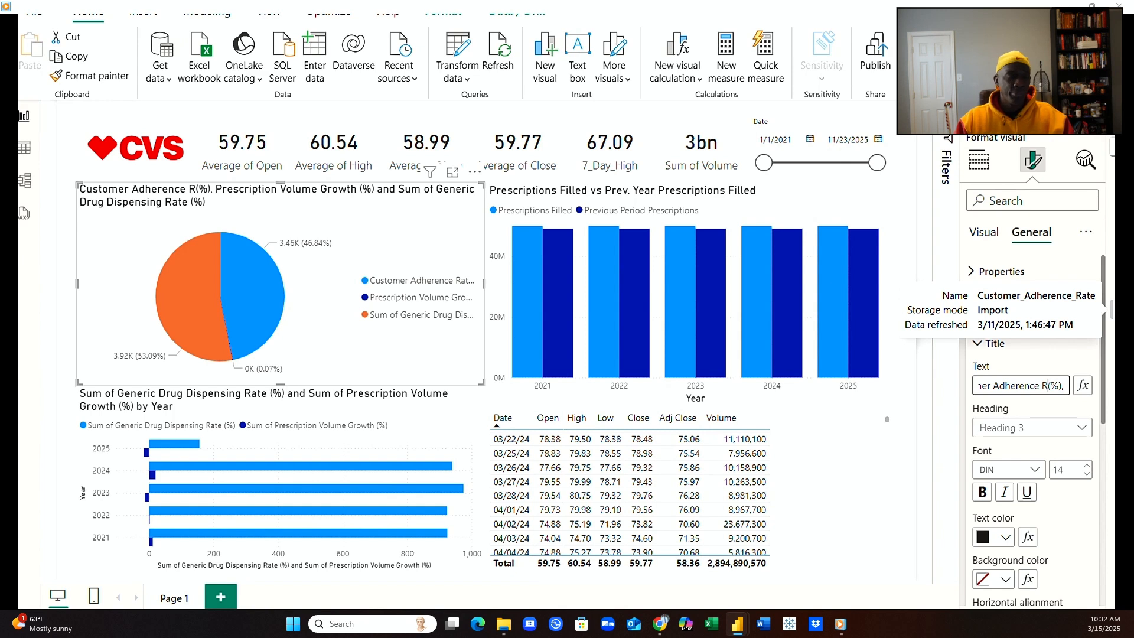
key("BackSpace")
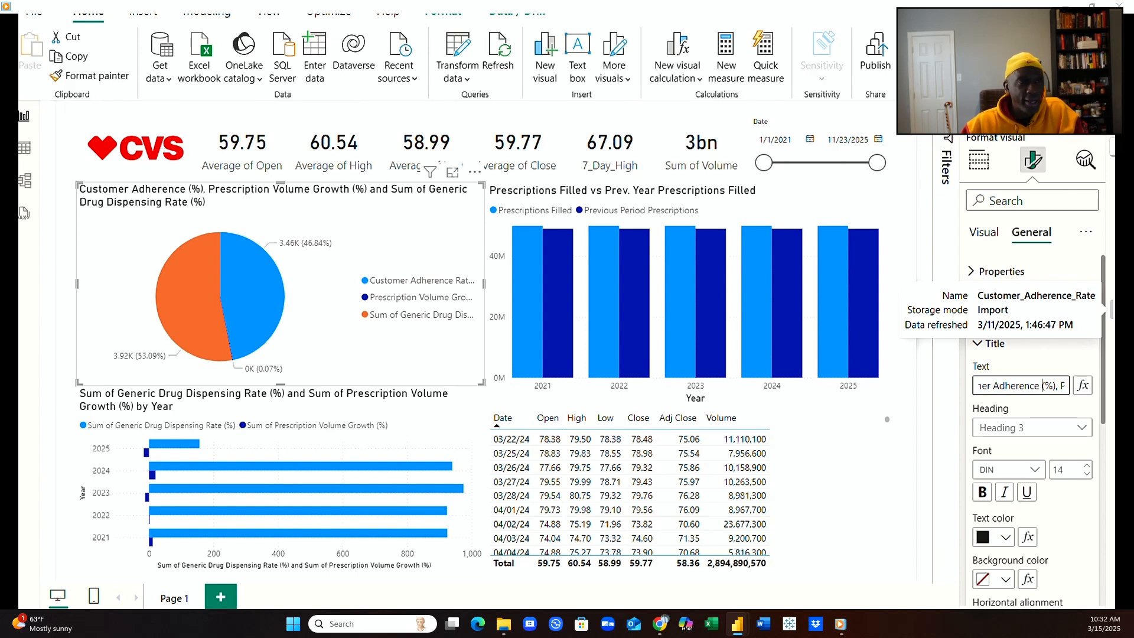
Replace the "(%)," after "Customer Adherence" in the pie chart's title with a hyphen directly before "Prescription".
key("Right")
key("Right")
key("Right")
key("BackSpace")
key("BackSpace")
key("BackSpace")
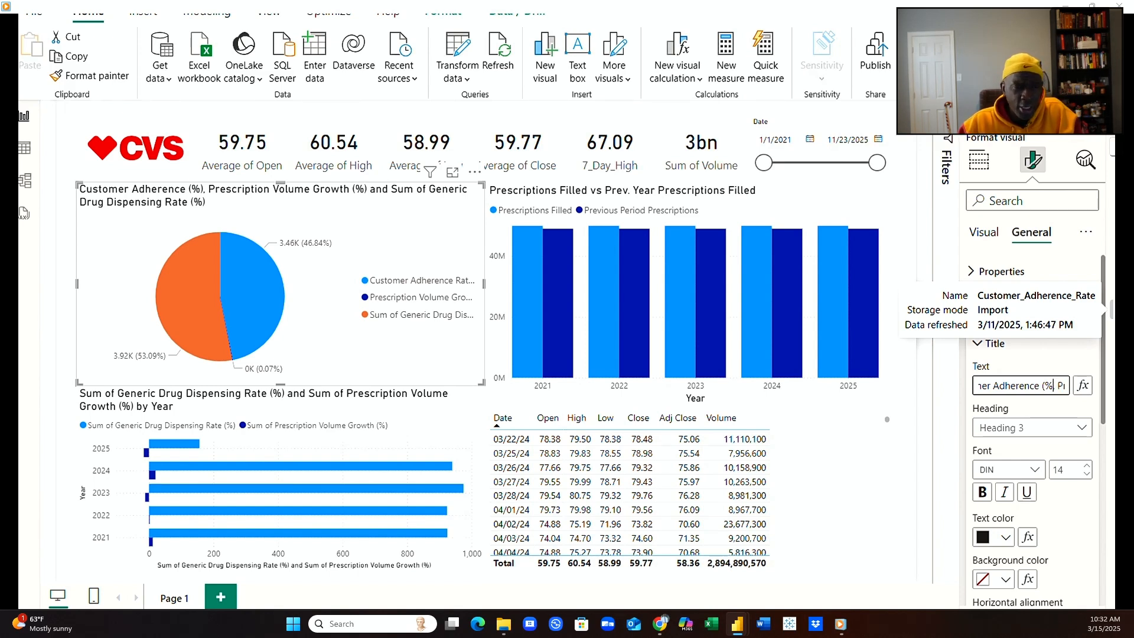
key("BackSpace")
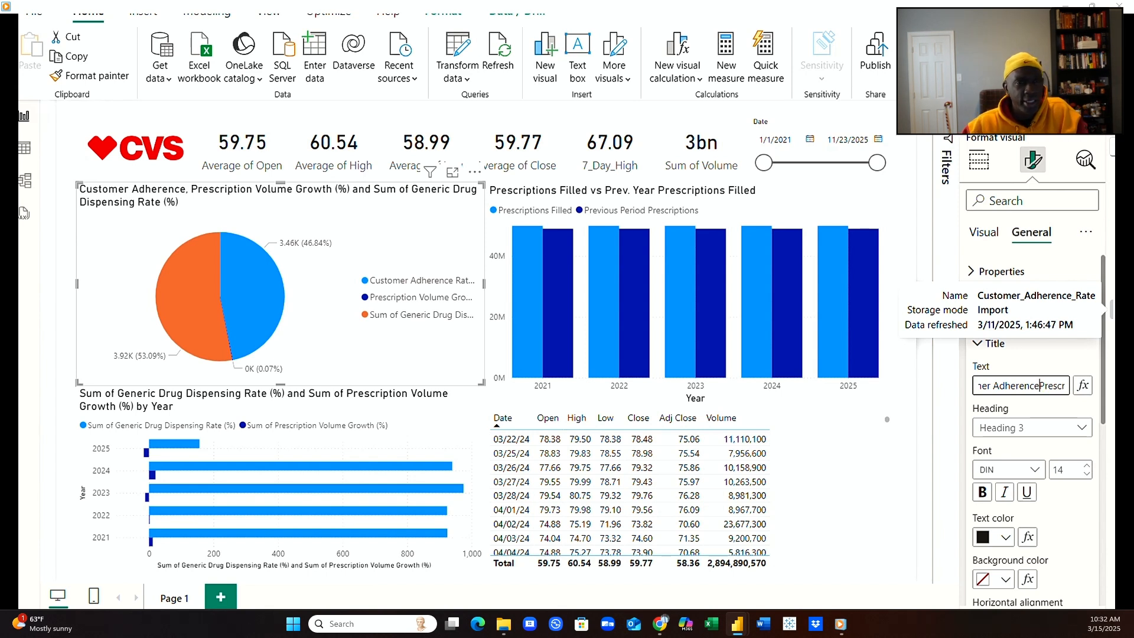
type("-")
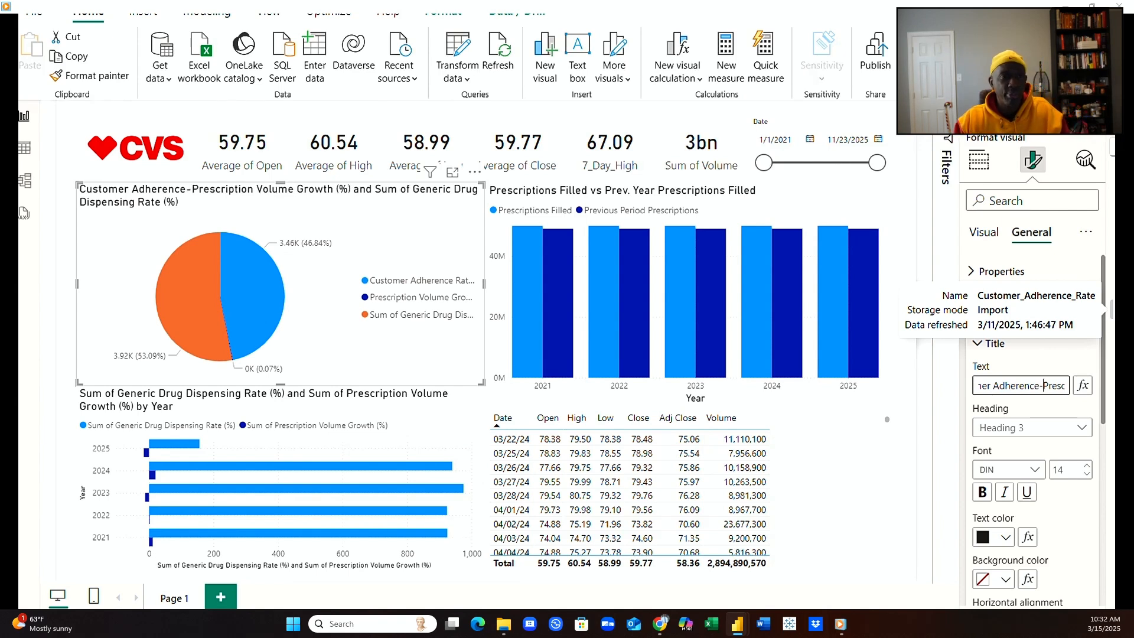
Remove "Sum of" before "Generic Drug Dispensing Rate" in the pie chart's title.
key("Right")
key("Right")
key("Right")
key("Right")
key("Right")
key("Right")
key("Right")
key("Right")
key("Right")
key("Right")
key("Right")
key("Right")
key("Right")
key("Right")
key("Right")
key("Right")
key("Right")
key("Right")
key("Right")
key("Right")
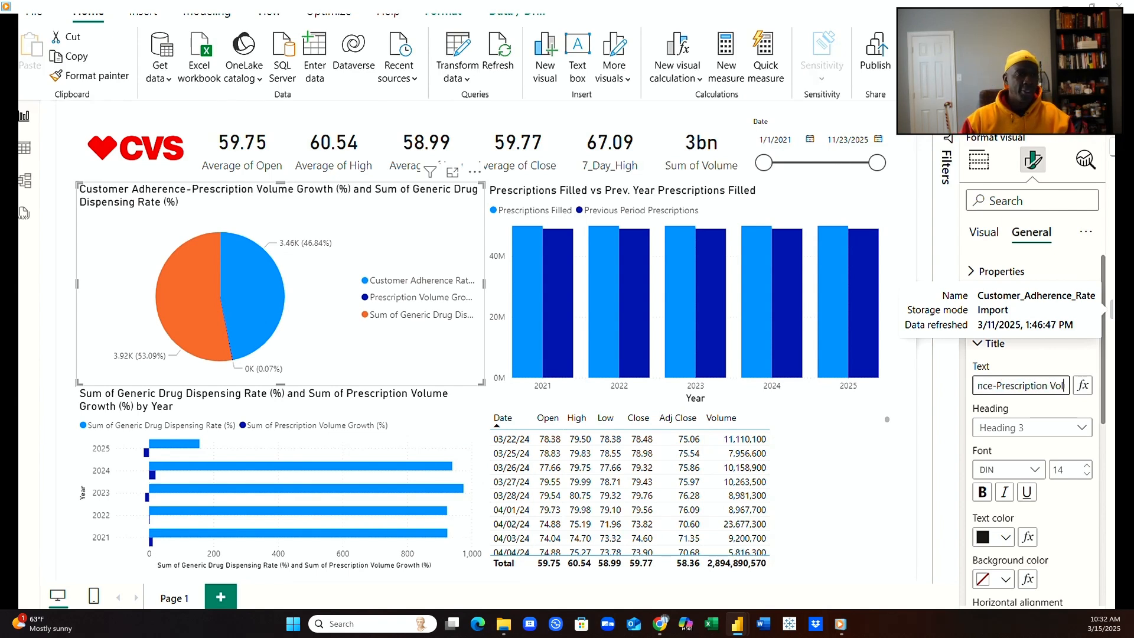
key("Right")
key("Right")
key("Right")
key("Right")
key("Right")
key("Right")
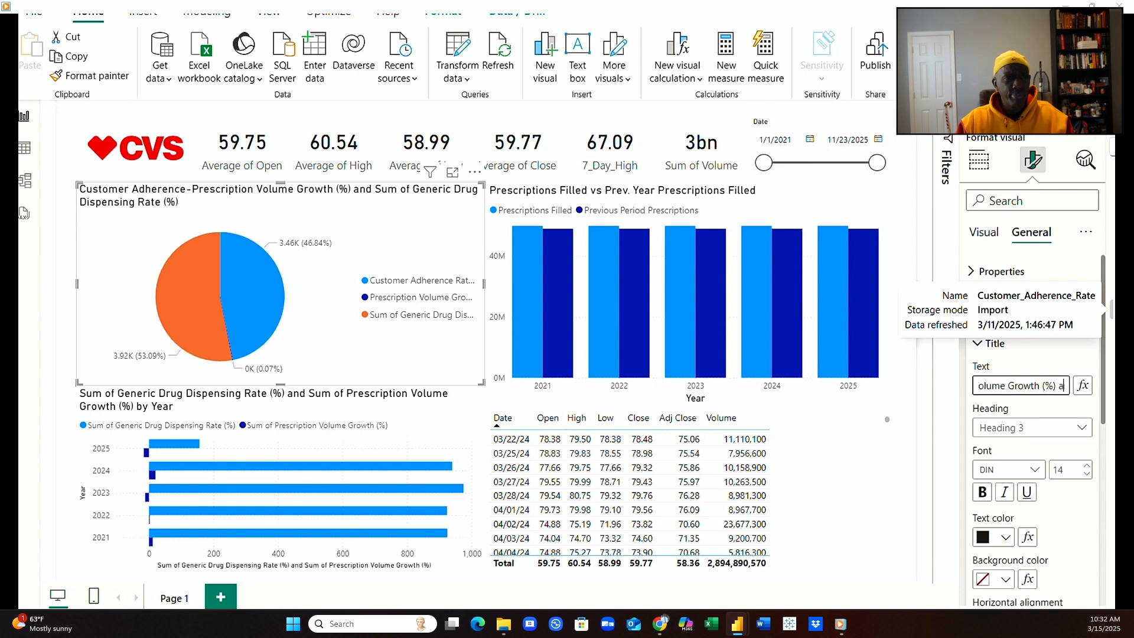
key("Right")
key("Right")
key("Right")
key("Right")
key("Right")
key("Right")
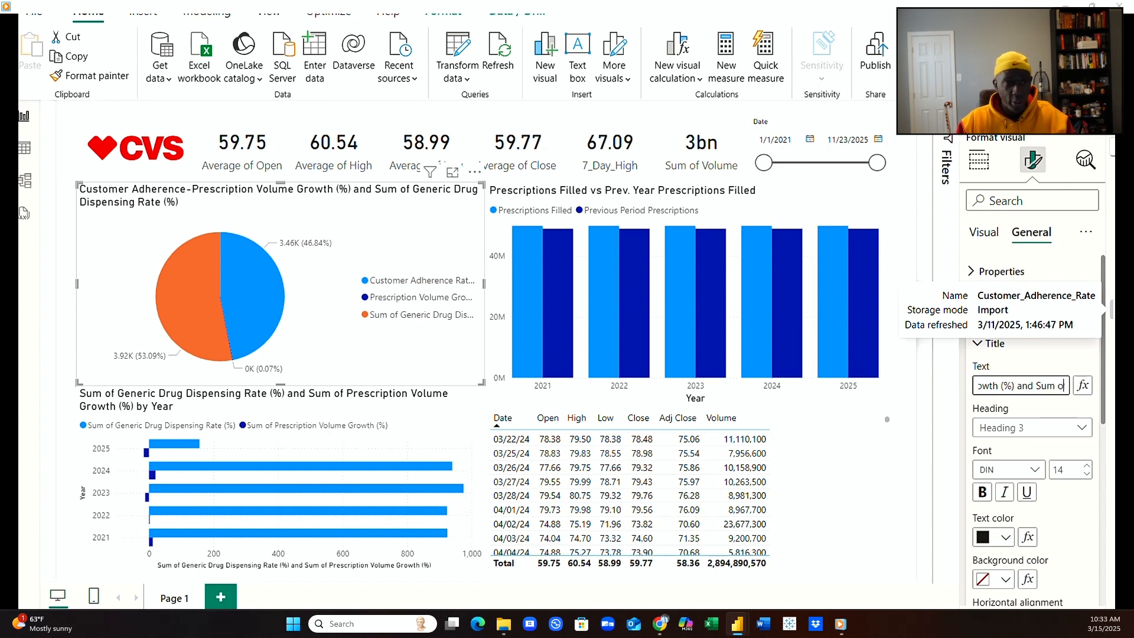
key("Right")
key("Right")
key("Right")
key("Right")
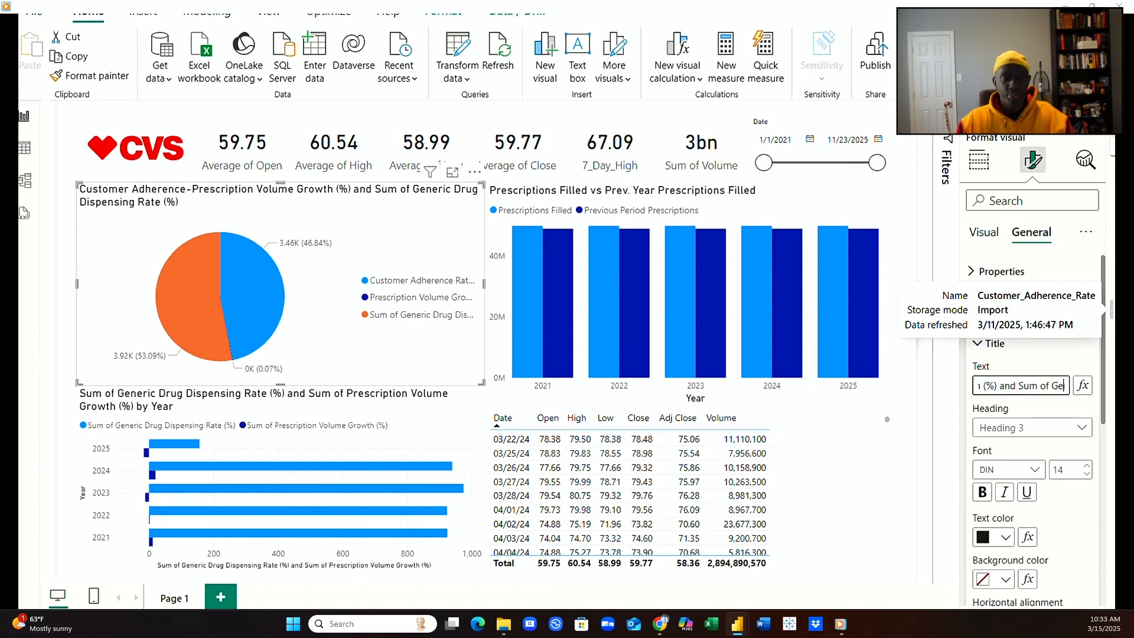
key("Right")
key("BackSpace")
key("BackSpace")
key("BackSpace")
key("BackSpace")
key("BackSpace")
key("BackSpace")
key("BackSpace")
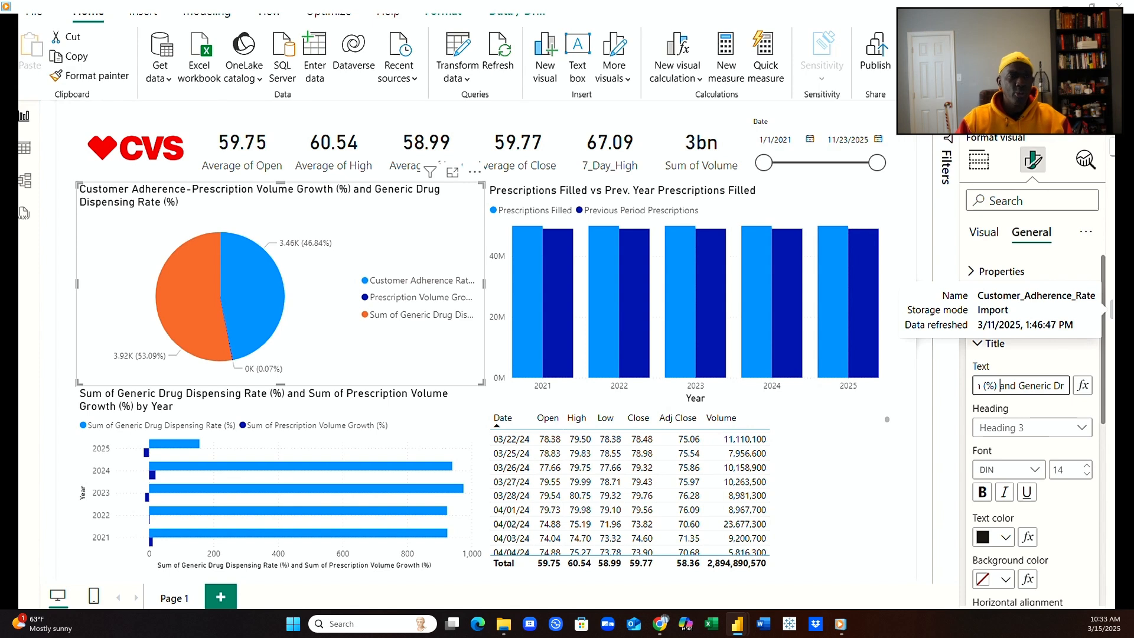
Replace "(%) and" between "Prescription Volume Growth" and "Generic Drug Dispensing" in the pie chart's title with a hyphen.
key("Left")
key("Left")
key("Left")
key("Left")
key("Left")
key("Left")
key("Left")
key("Left")
key("Left")
key("Left")
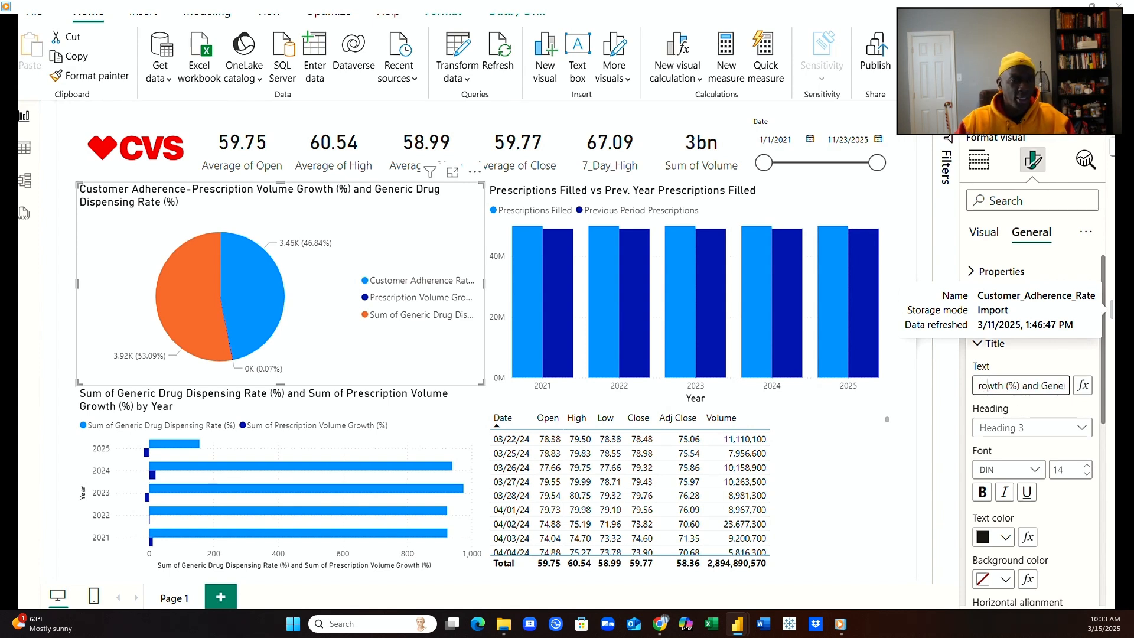
key("Right")
key("Right")
key("Right")
key("Right")
key("Right")
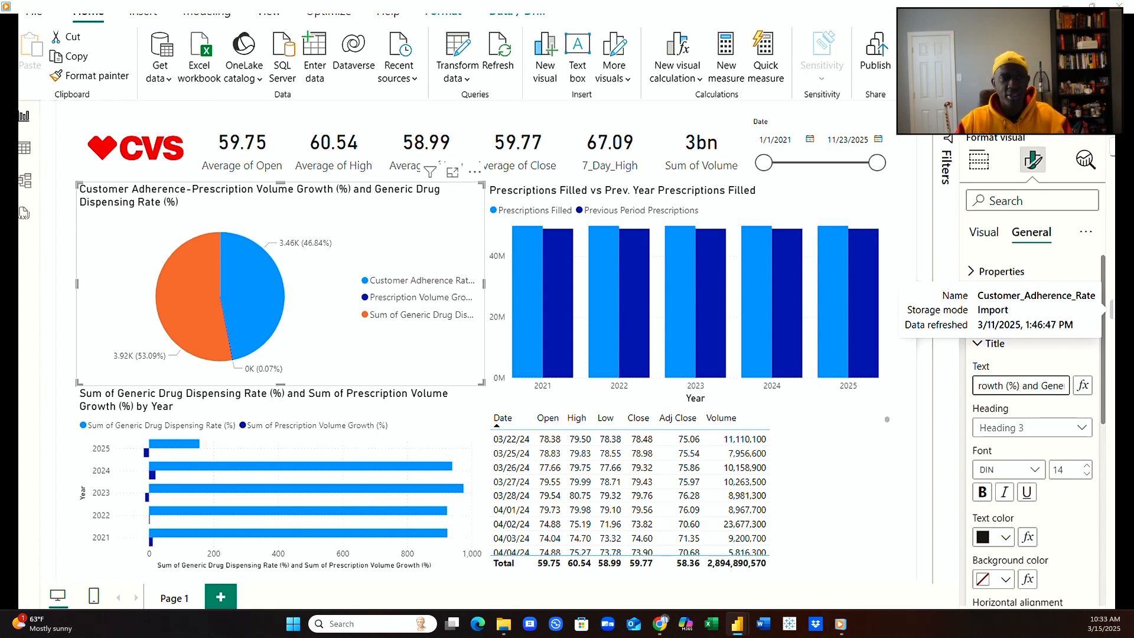
key("BackSpace")
key("BackSpace")
key("BackSpace")
key("BackSpace")
key("BackSpace")
key("BackSpace")
key("BackSpace")
key("BackSpace")
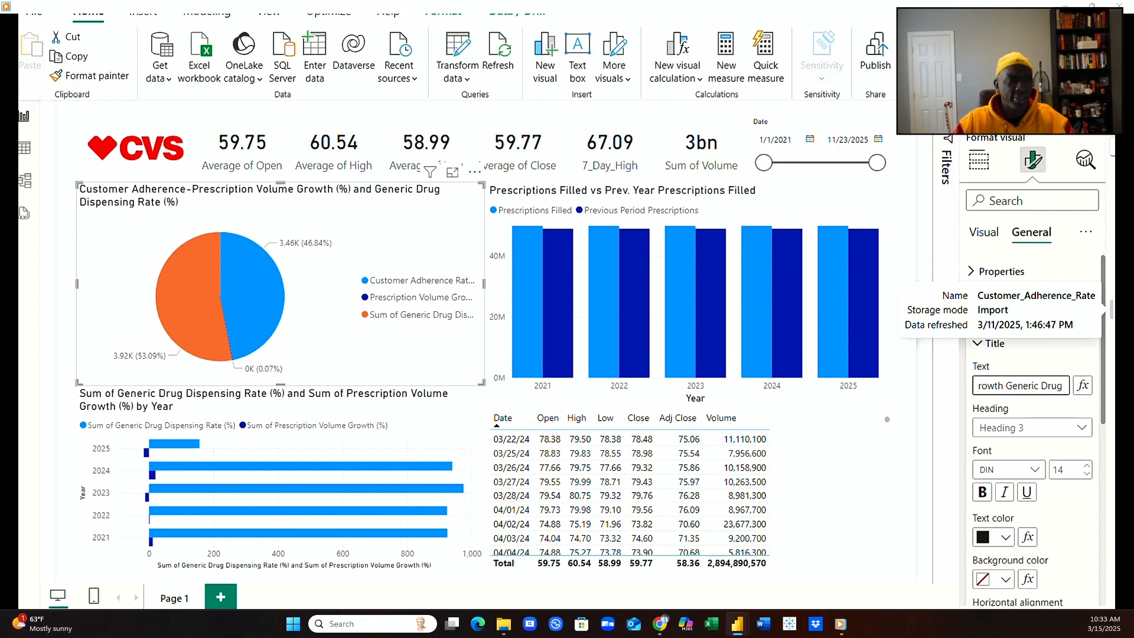
type("-")
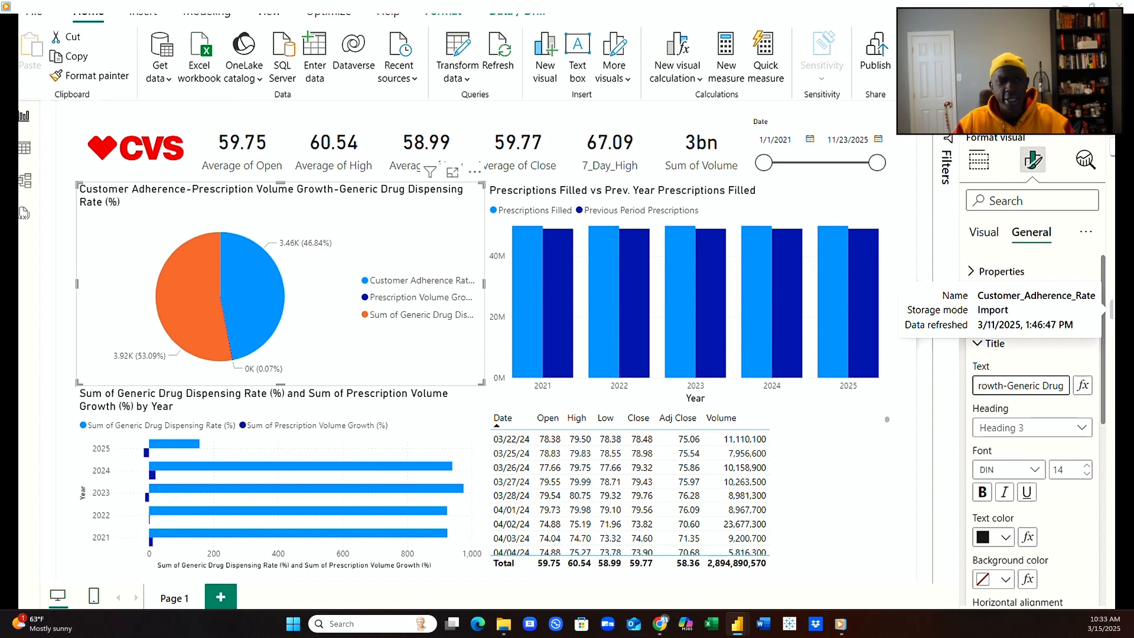
Remove "Rate (%)" from the end of the pie chart's title so it ends with "Generic Drug Dispensing".
key("Right")
key("Right")
key("Right")
key("Right")
key("Right")
key("Right")
key("Right")
key("Right")
key("Right")
key("Right")
key("Right")
key("Right")
key("Right")
key("Right")
key("Right")
key("Right")
key("Right")
key("Right")
key("Right")
key("Right")
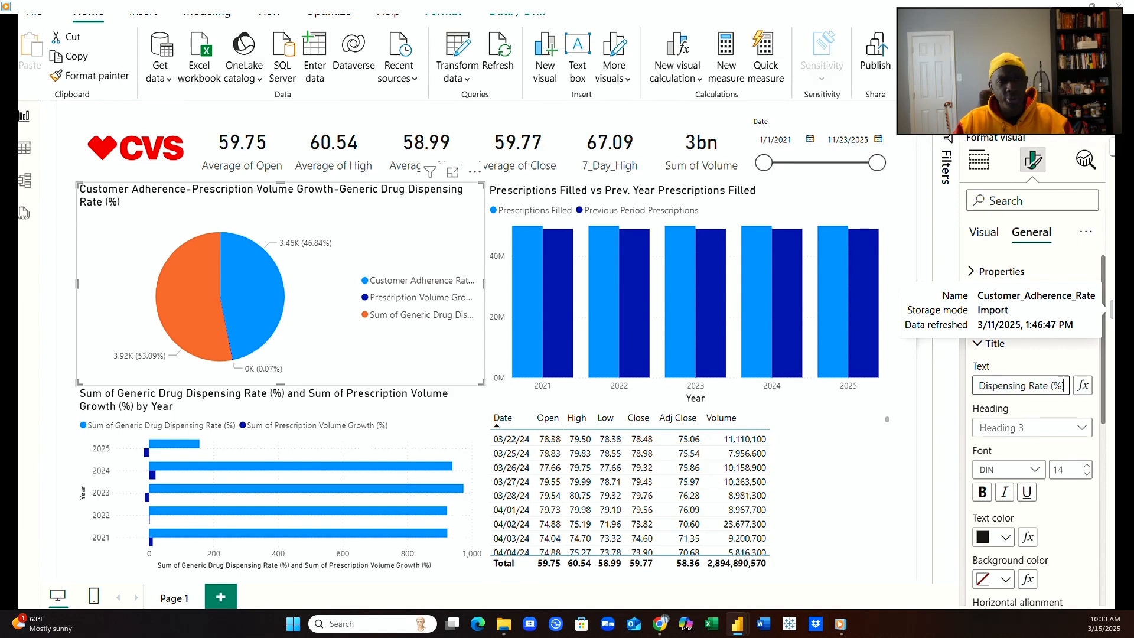
key("Left")
key("Left")
key("Left")
key("Left")
key("Left")
key("Left")
key("Left")
key("Left")
key("Left")
key("Left")
key("Left")
key("Left")
key("Left")
key("Left")
key("Left")
key("Left")
key("Left")
key("Left")
key("Left")
key("Left")
key("BackSpace")
key("BackSpace")
key("BackSpace")
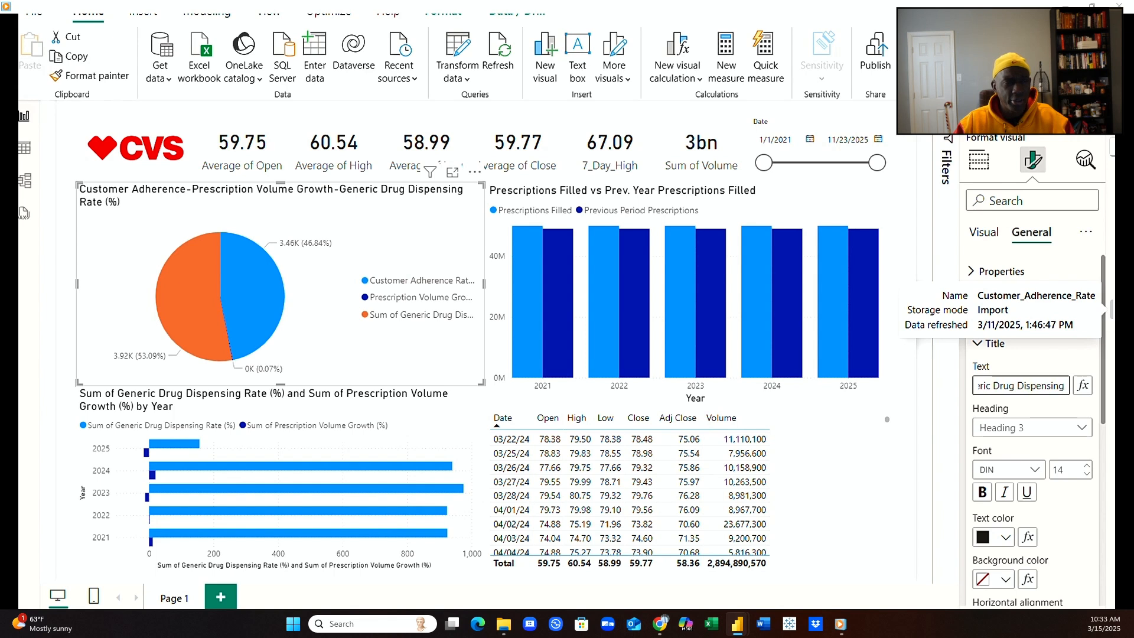
type("g")
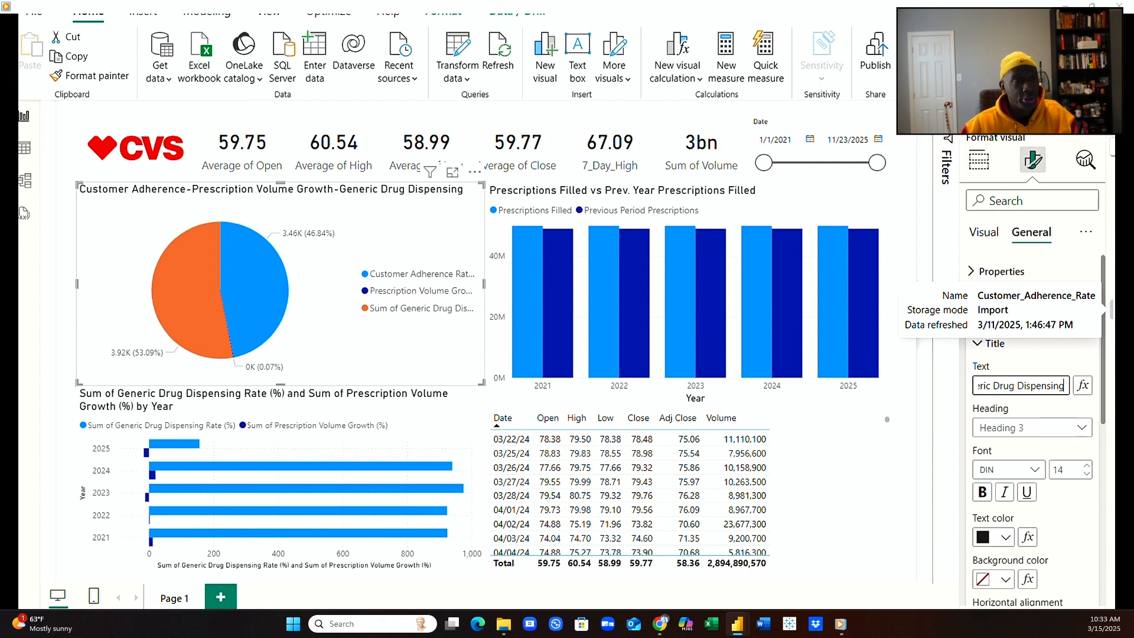
Remove "Sum of" before "Generic Drug Dispensing Rate" in the bar chart's title.
left_click(438, 431)
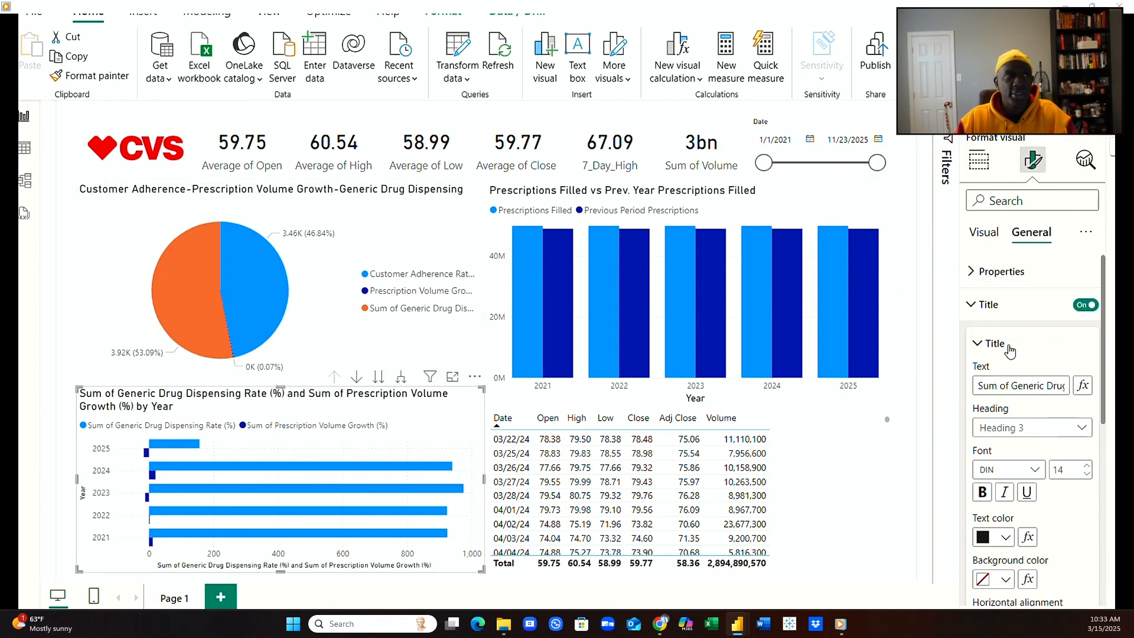
left_click_drag(1011, 385, 915, 393)
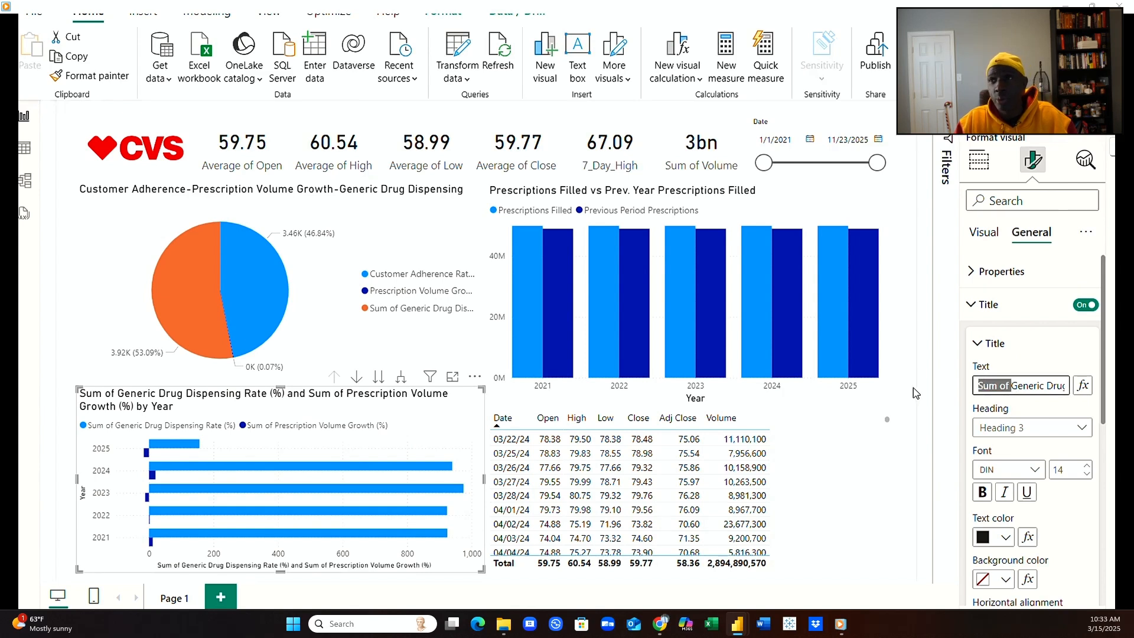
key("BackSpace")
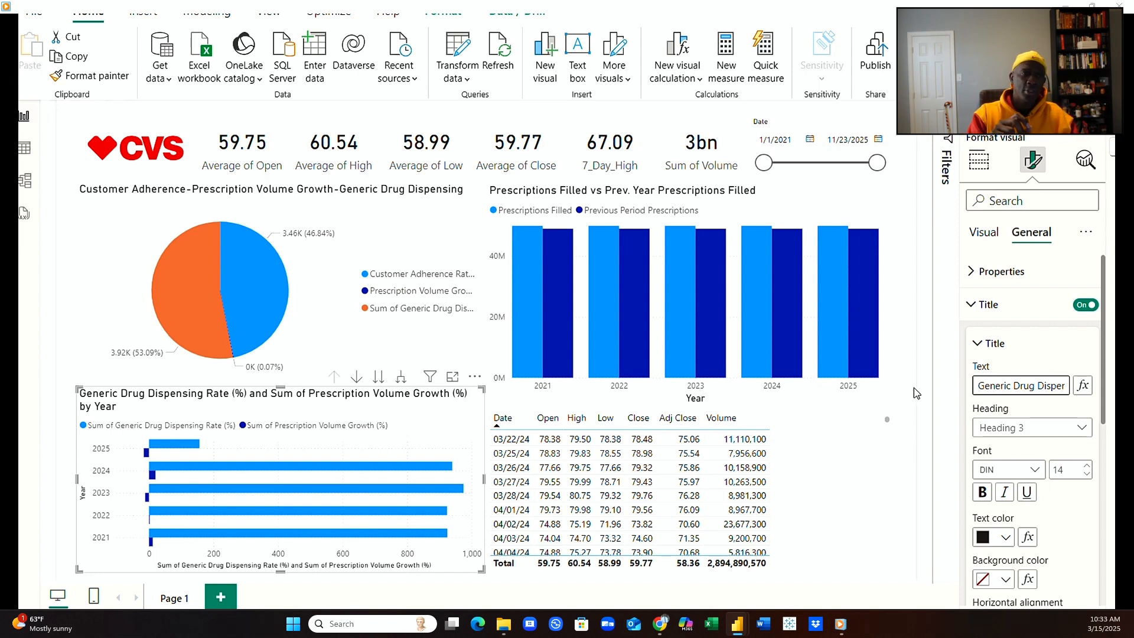
Remove "(%) and Sum of" between "Generic Drug Dispensing Rate" and "Prescription Volume Growth" in the bar chart's title.
key("Right")
key("Right")
key("Right")
key("Right")
key("Right")
key("Right")
key("Right")
key("Right")
key("Right")
key("Right")
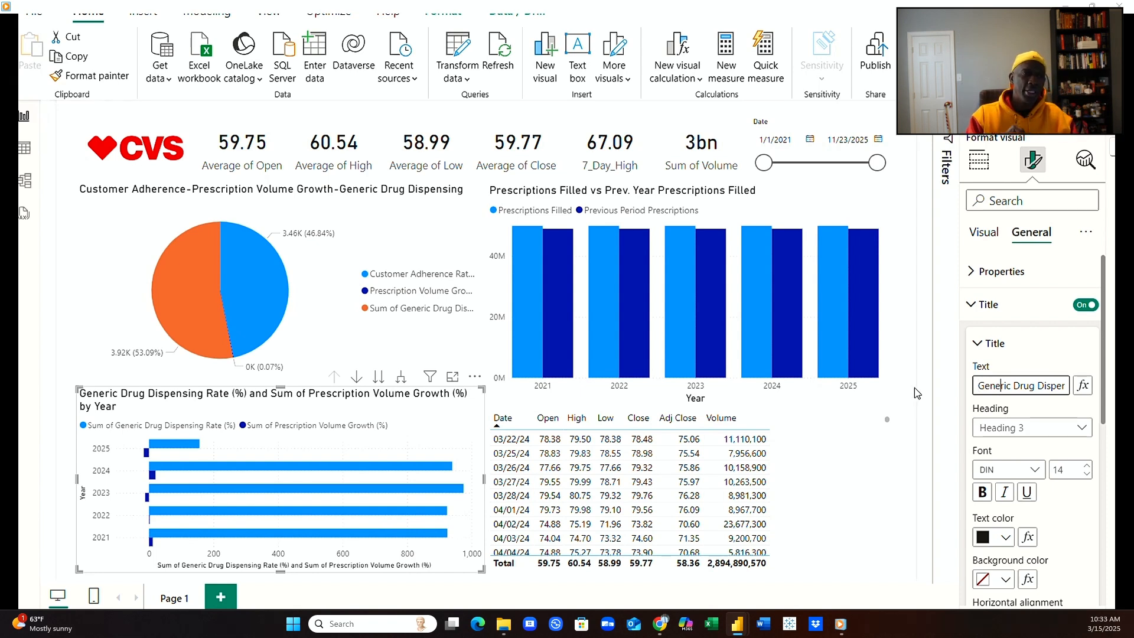
key("Right")
key("Right")
key("Right")
key("Right")
key("Right")
key("Right")
key("Right")
key("Right")
key("Right")
key("Right")
key("Right")
key("Right")
key("Right")
key("Right")
key("Right")
key("Right")
key("Right")
key("Right")
key("Right")
key("Right")
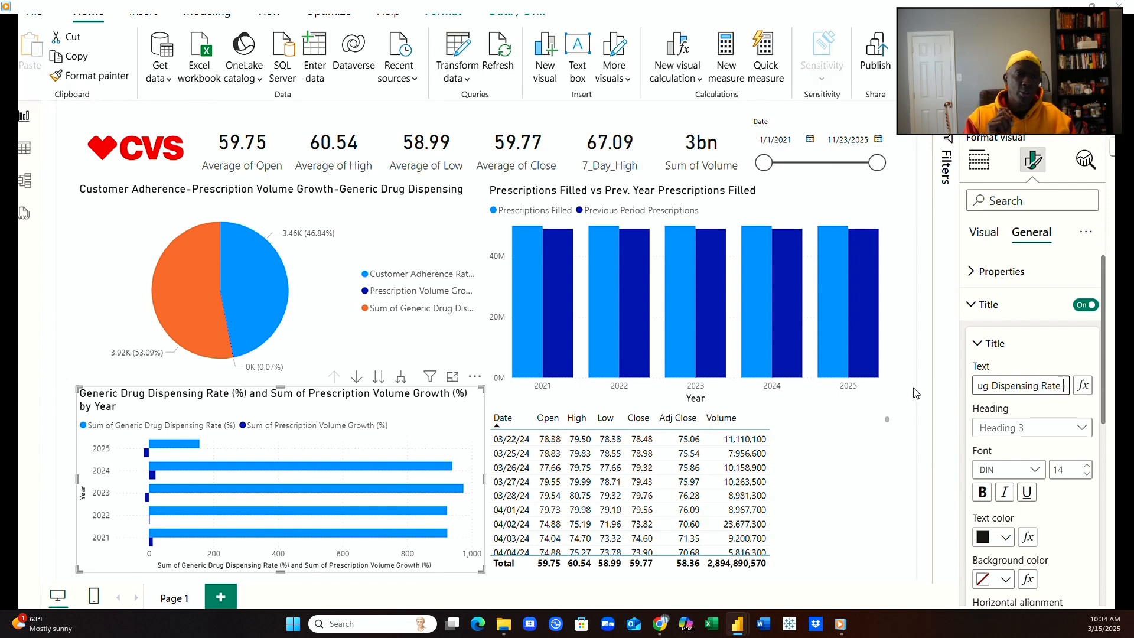
key("Right")
key("Right")
key("Right")
key("Right")
key("Right")
key("Right")
key("Right")
key("Right")
key("Right")
key("Right")
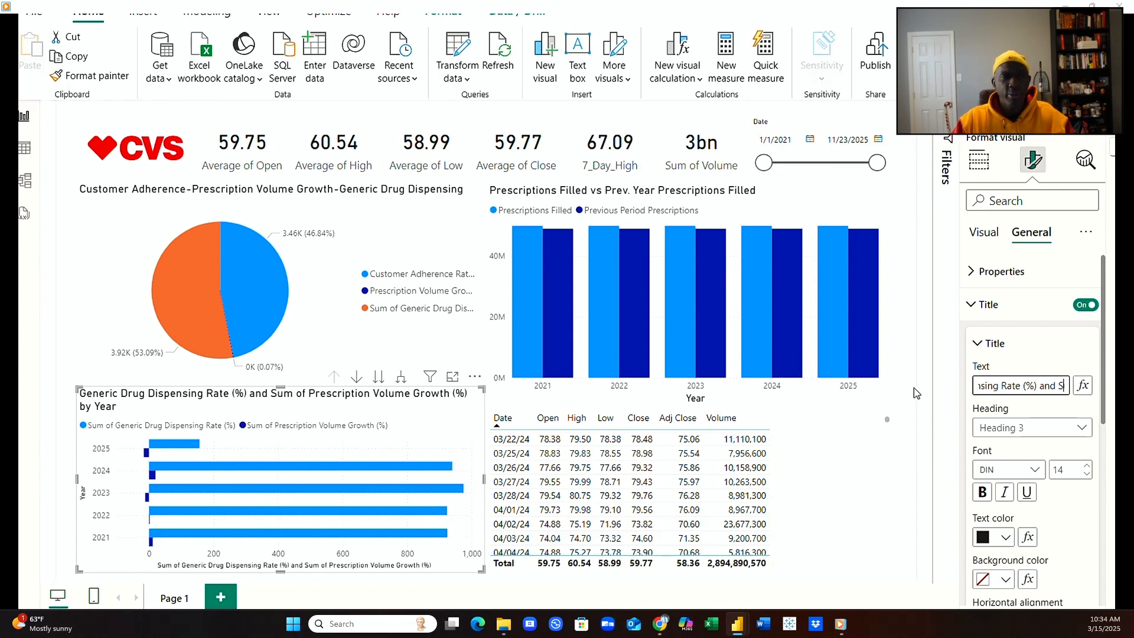
key("Right")
key("Right")
key("Right")
key("Right")
key("Right")
key("Right")
key("Right")
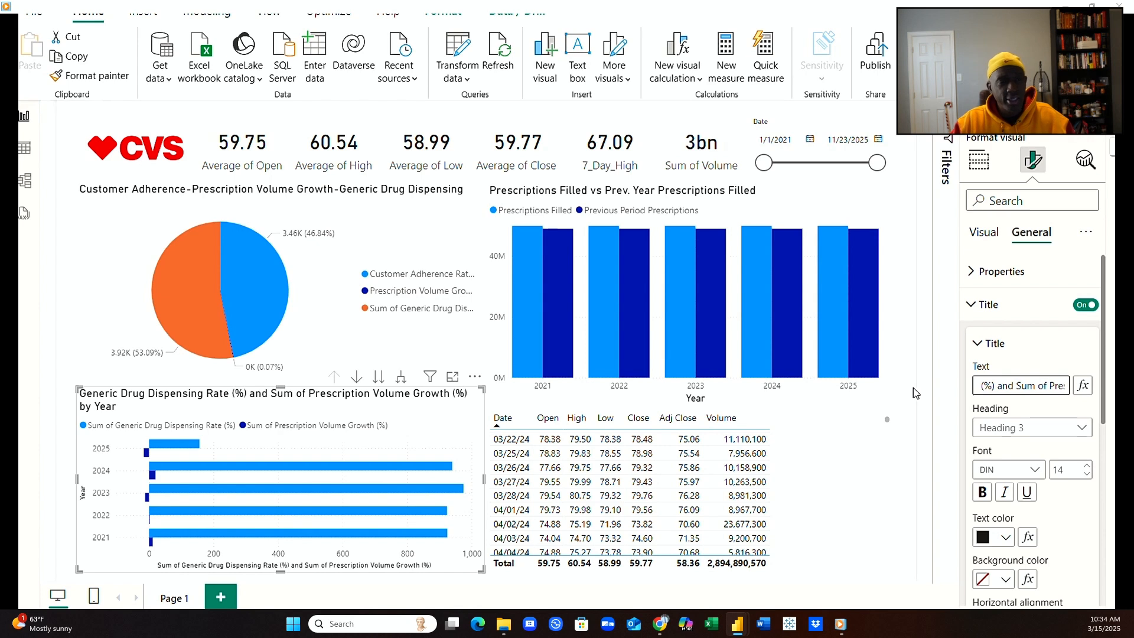
key("BackSpace")
key("BackSpace")
key("BackSpace")
key("BackSpace")
key("BackSpace")
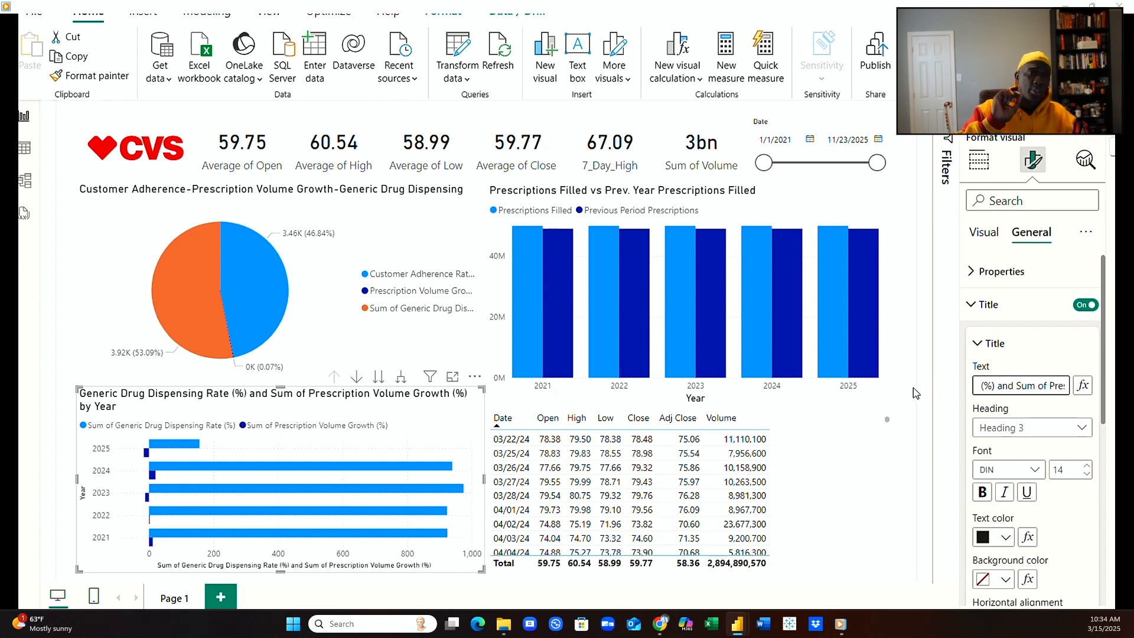
key("BackSpace")
key("BackSpace")
key("BackSpace")
key("BackSpace")
key("BackSpace")
key("BackSpace")
key("BackSpace")
key("BackSpace")
key("BackSpace")
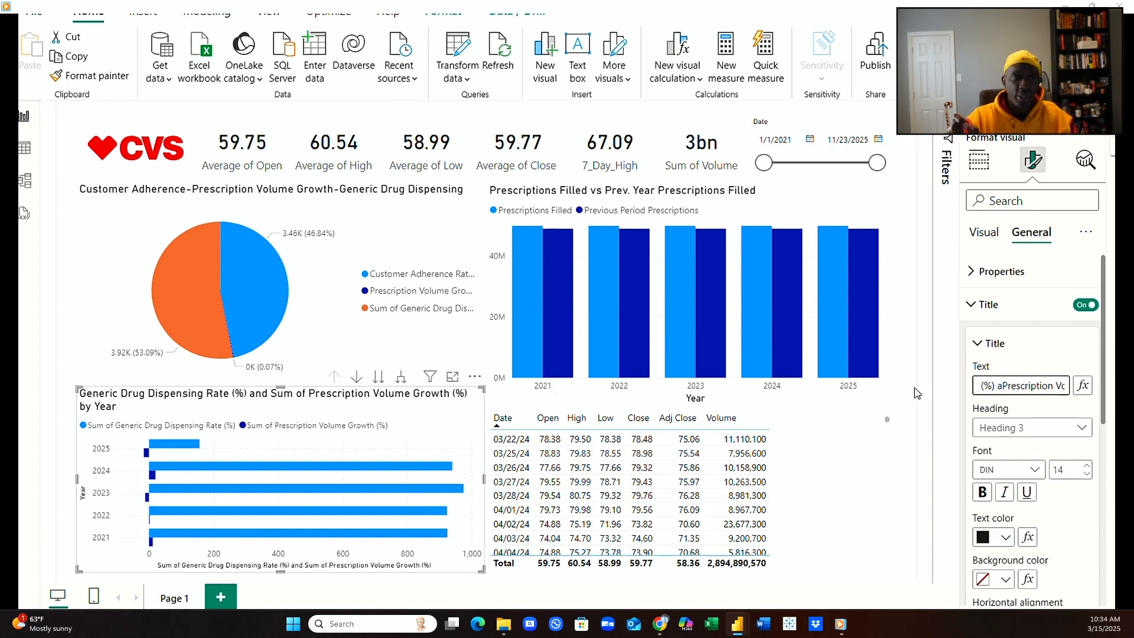
key("BackSpace")
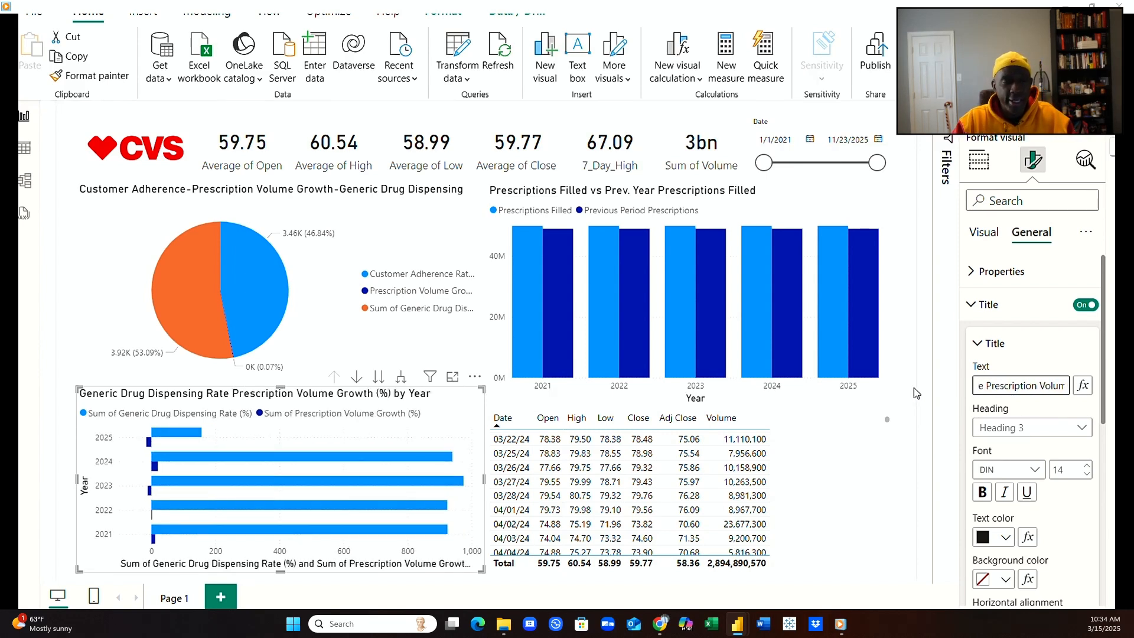
Replace the space between "Generic Drug" and "Dispensing" in the bar chart's title with a hyphen.
key("Left")
key("Left")
key("Left")
key("Left")
key("Left")
key("Left")
key("Left")
key("Left")
key("Left")
key("Left")
key("Left")
key("Left")
key("Left")
key("Left")
key("Left")
key("Left")
key("Left")
key("Left")
key("Left")
key("Left")
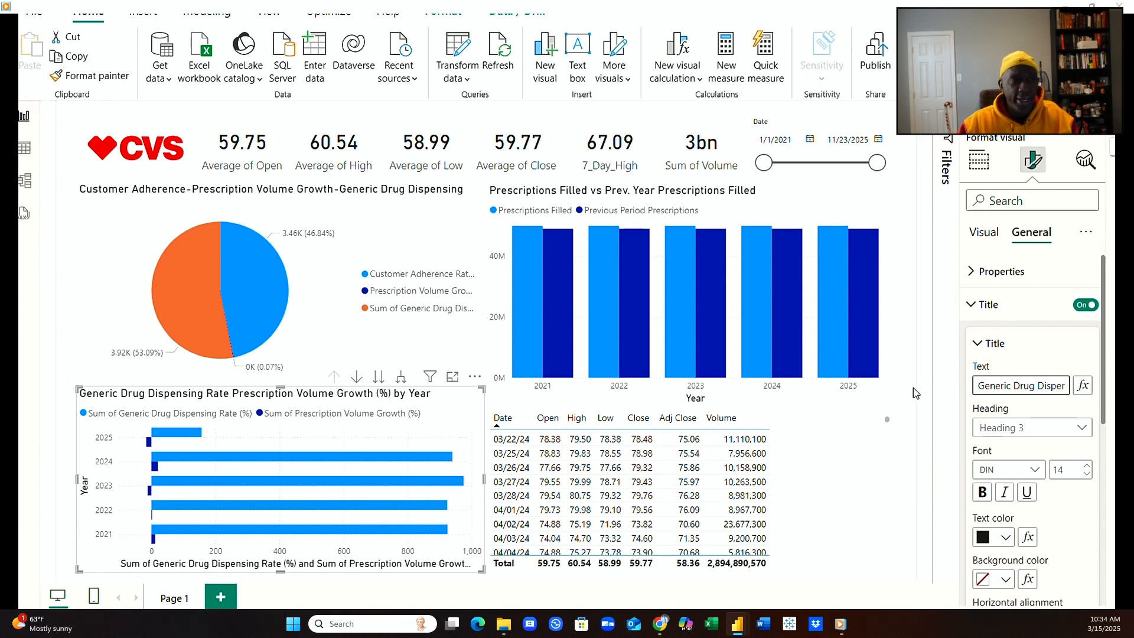
key("Right")
key("Right")
key("Right")
key("Right")
key("Right")
key("Right")
key("Right")
key("Right")
key("Right")
key("Right")
key("Right")
key("Right")
key("Right")
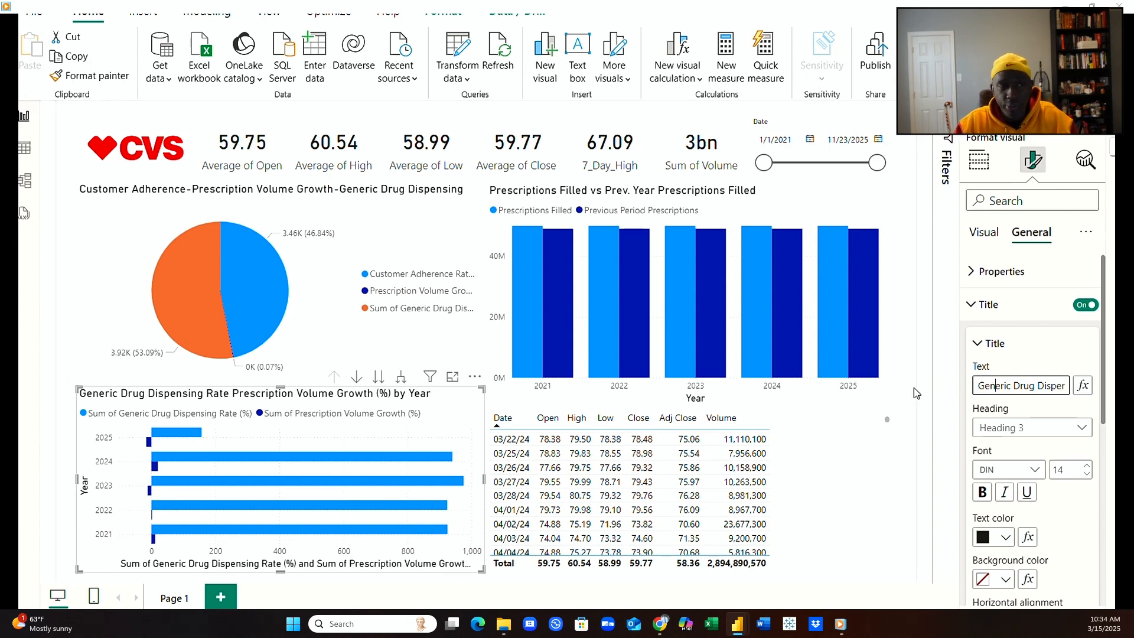
key("BackSpace")
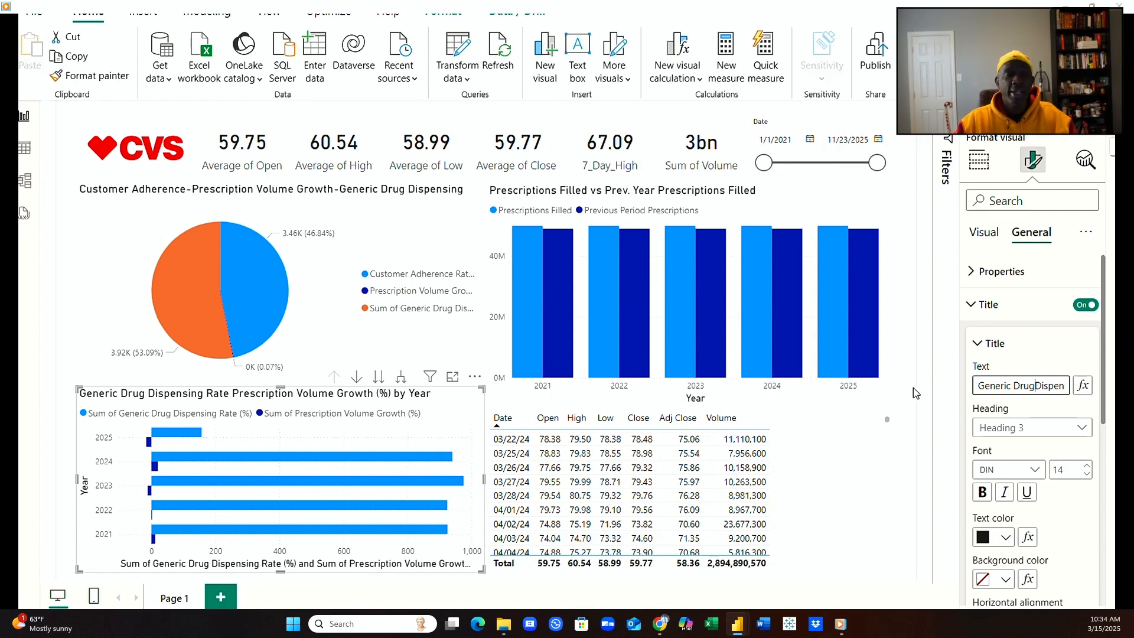
type("-")
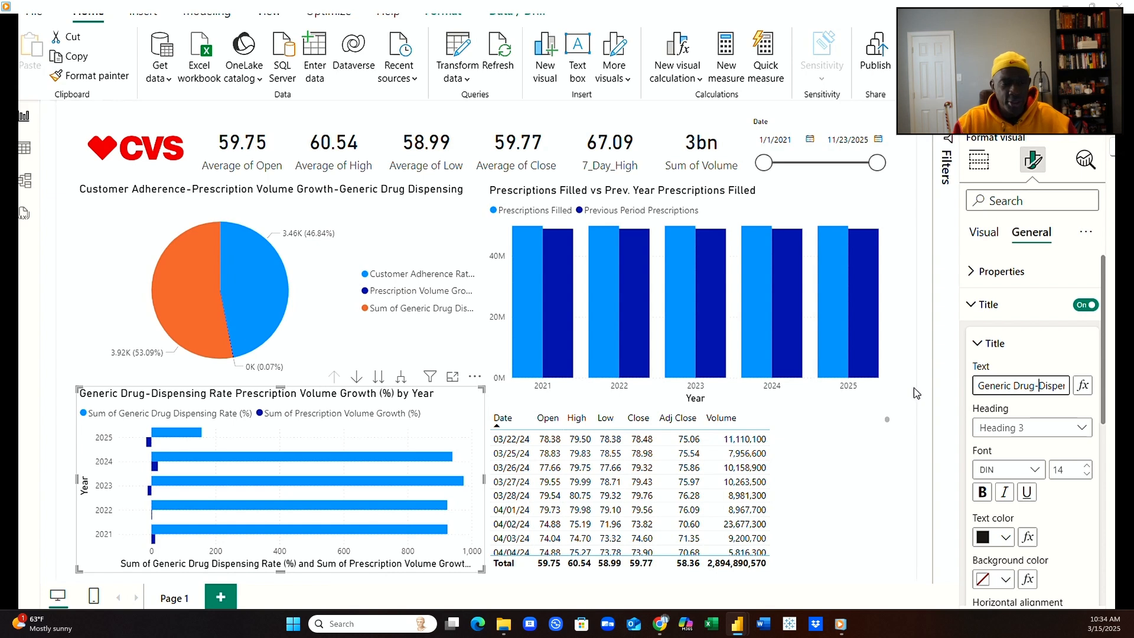
Remove "(%) by Year" from the end of the bar chart's title so it ends with "Prescription Volume Growth".
key("Right")
key("Right")
key("Right")
key("Right")
key("Right")
key("Right")
key("Right")
key("Right")
key("Right")
key("Right")
key("Right")
key("Right")
key("Right")
key("Right")
key("Right")
key("Right")
key("Right")
key("Right")
key("Right")
key("Right")
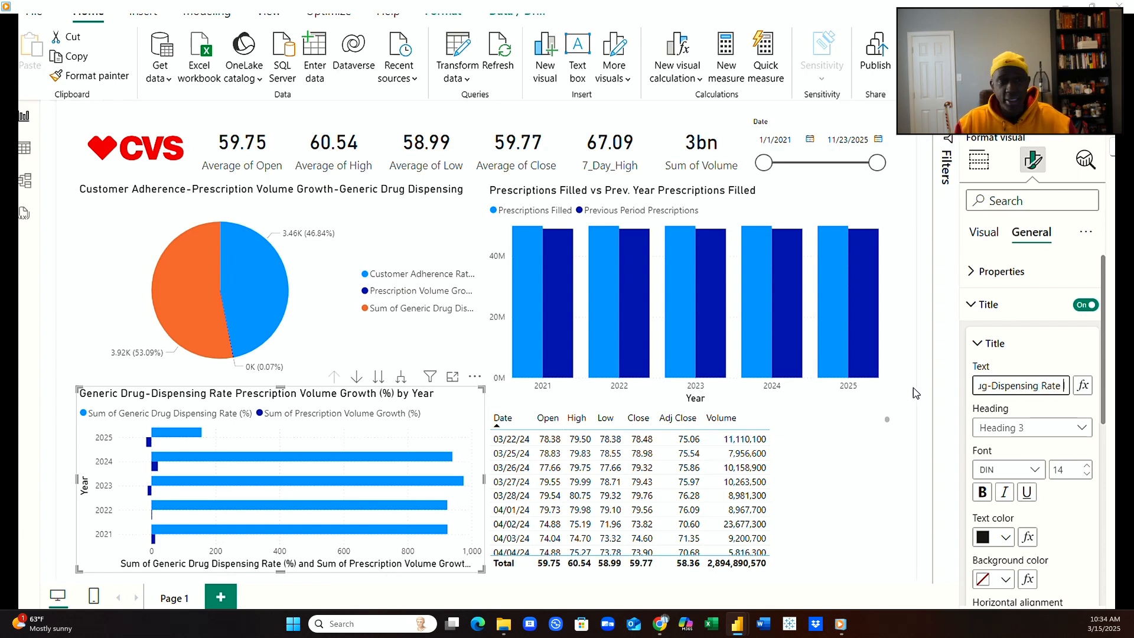
key("Right")
key("Right")
key("Right")
key("Right")
key("Right")
key("Right")
key("Right")
key("Right")
key("Right")
key("Right")
key("Right")
key("Right")
key("Right")
key("Right")
key("Right")
key("Right")
key("Right")
key("Right")
key("Right")
key("Right")
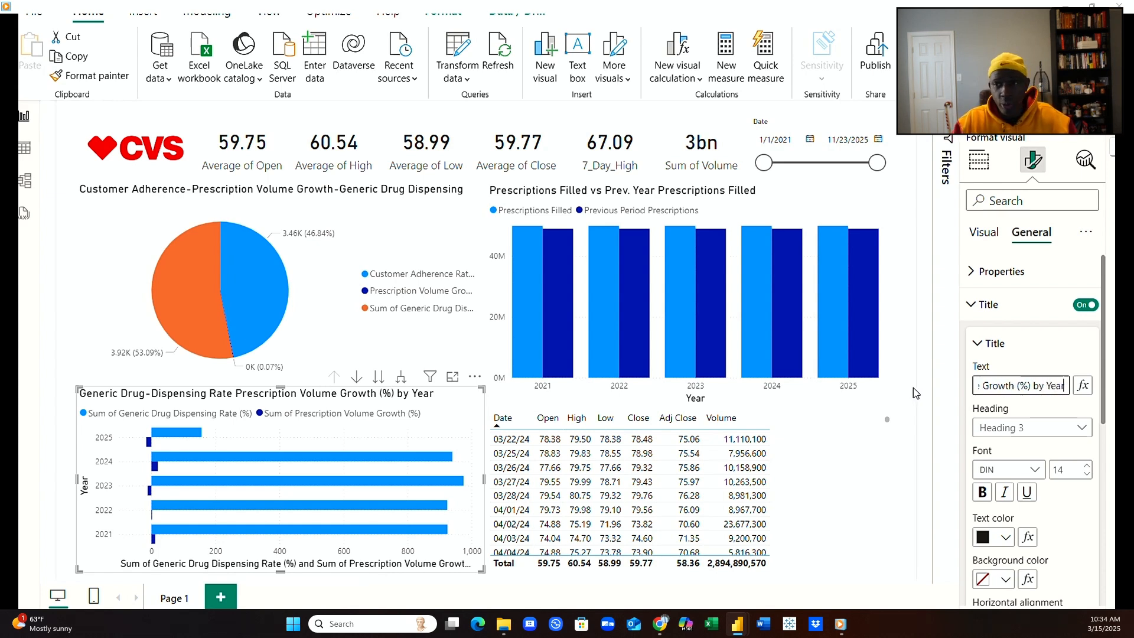
left_click(1015, 385)
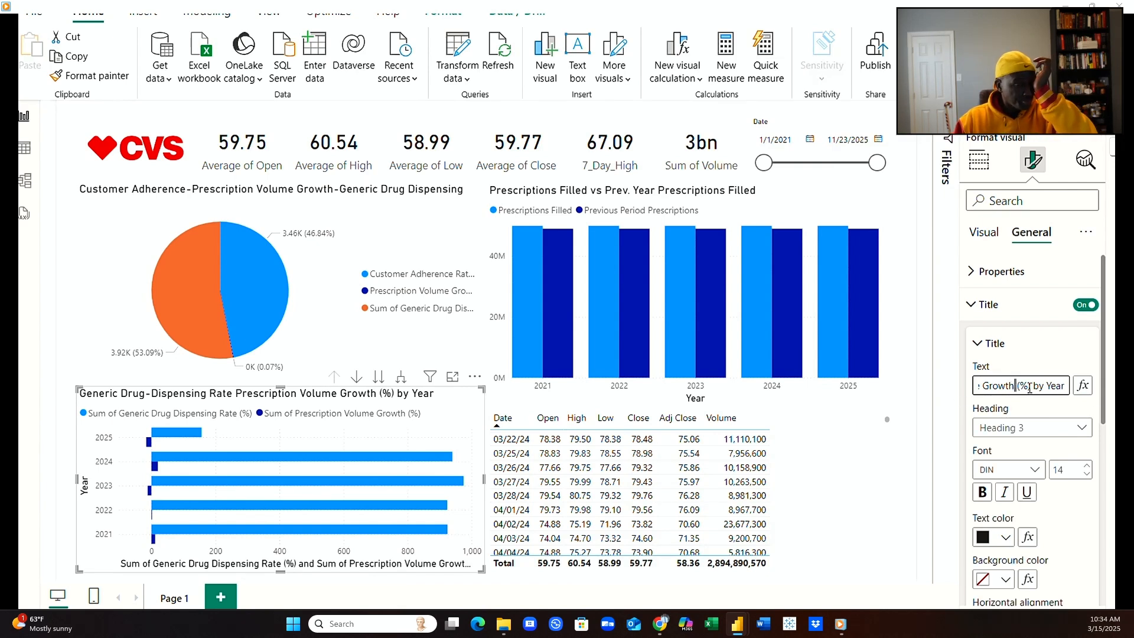
left_click_drag(1030, 387, 1112, 406)
key("BackSpace")
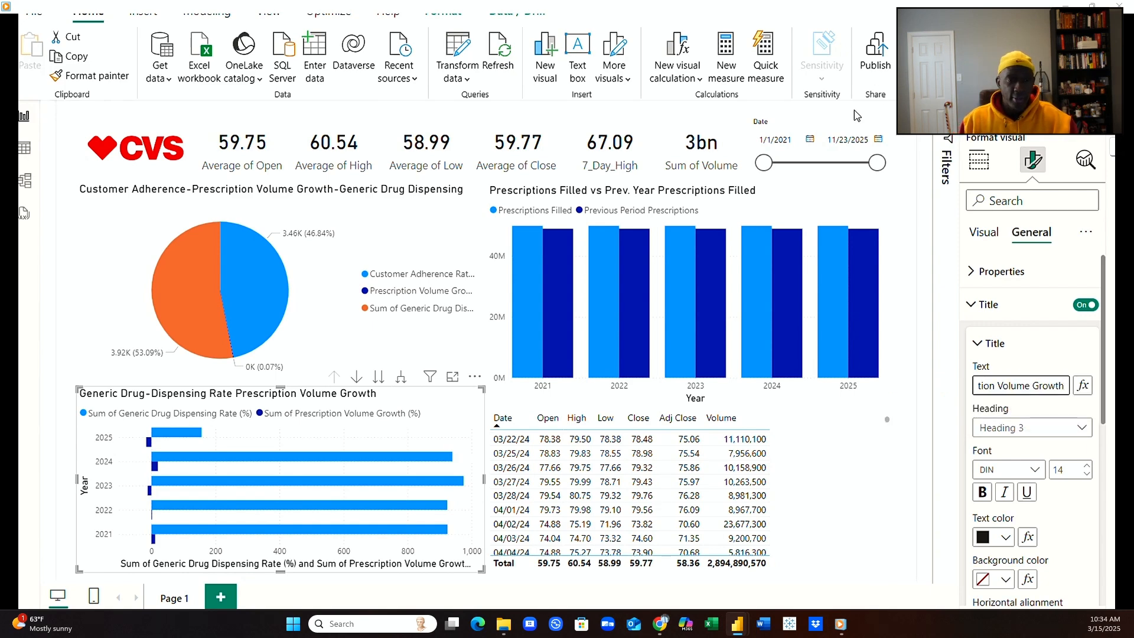
left_click(904, 357)
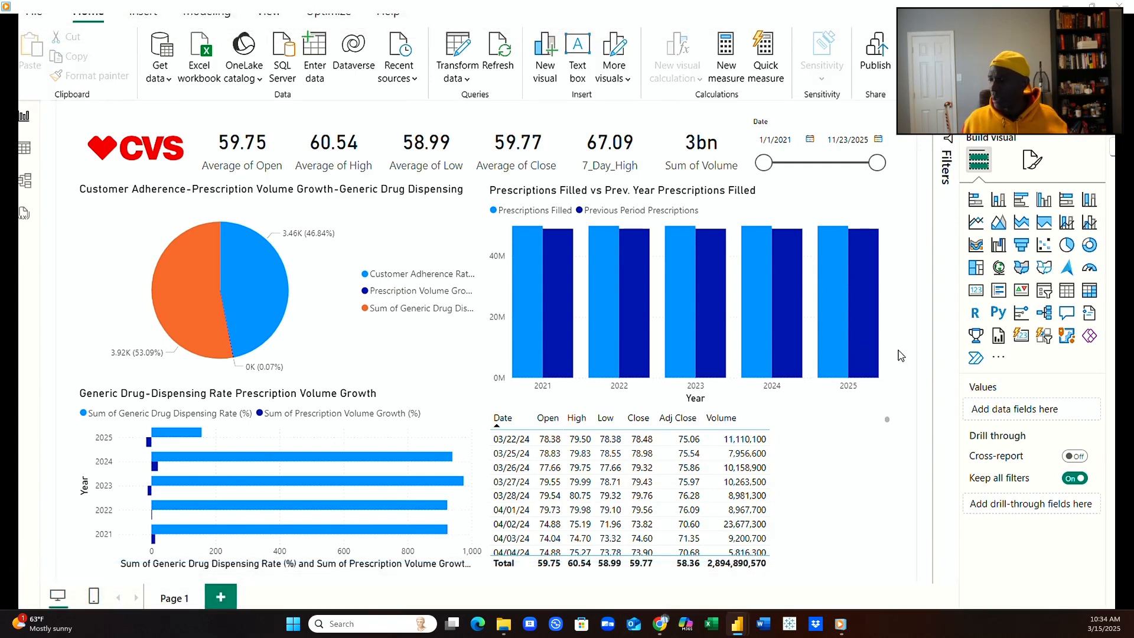
Rename the pie chart's customer adherence value to "Customer Adherence" by removing "Rate (%)".
mouse_move(618, 302)
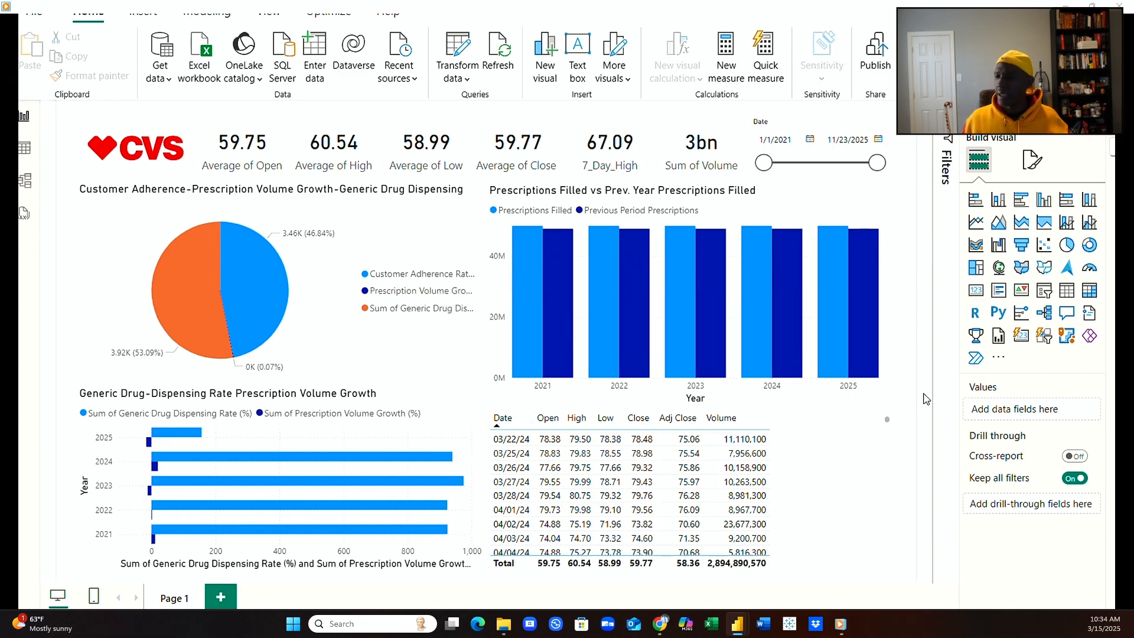
left_click(844, 440)
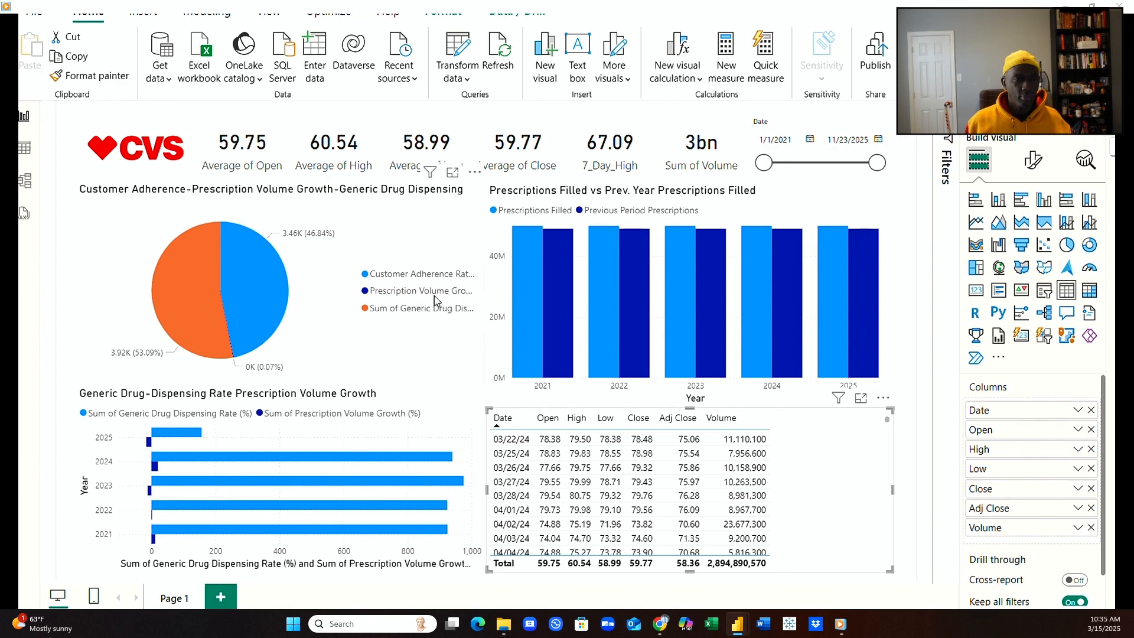
left_click(429, 315)
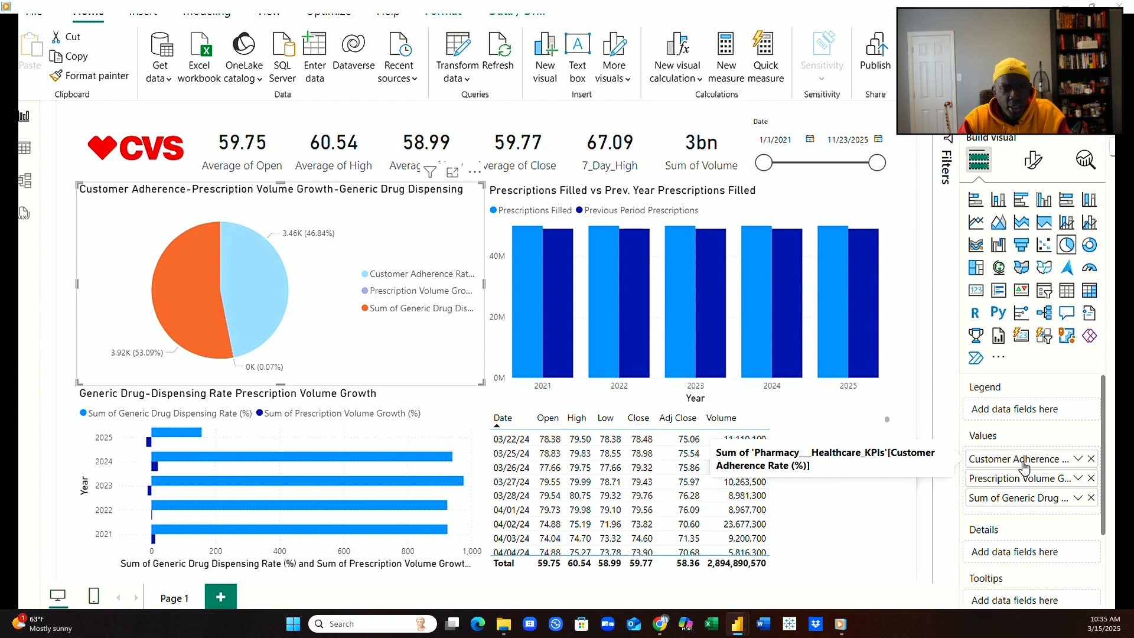
double_click(1055, 460)
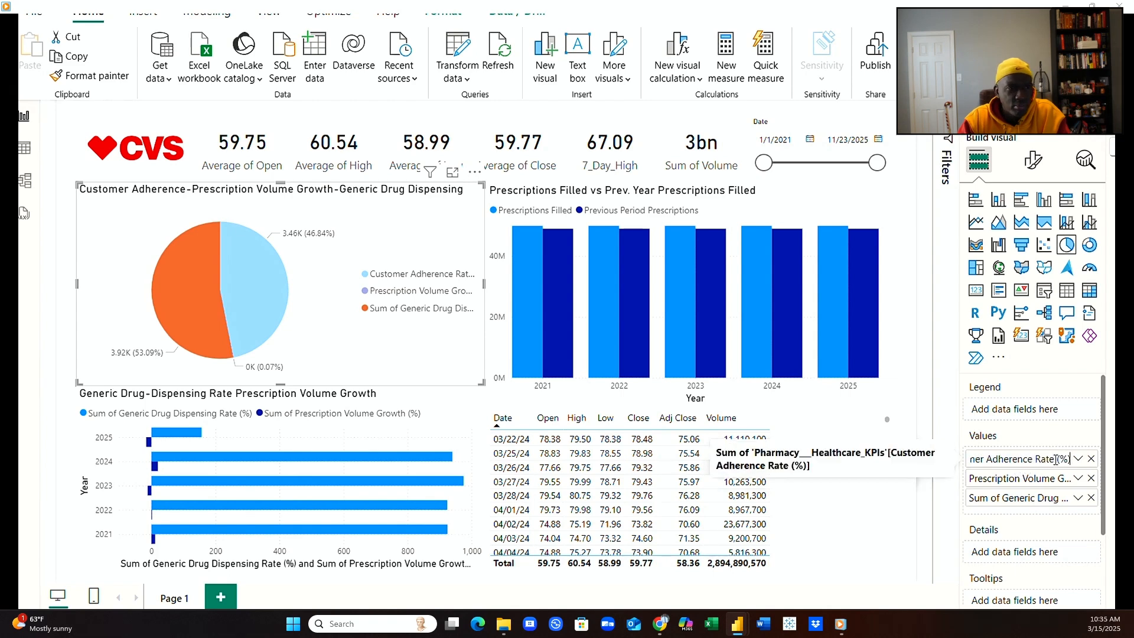
left_click(1034, 460, "shift")
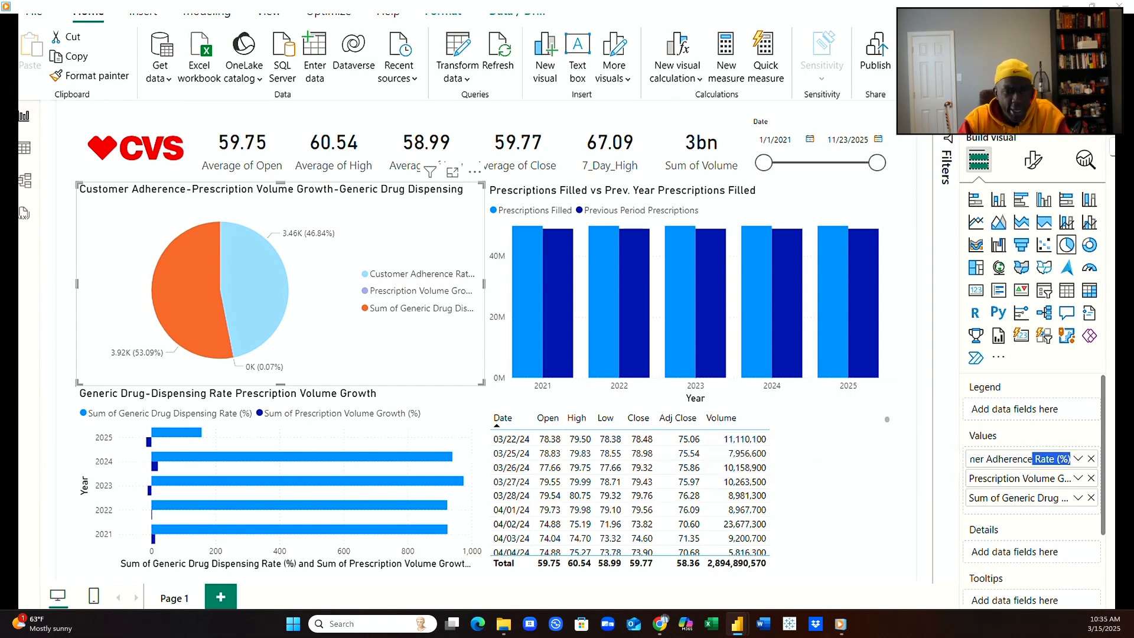
key("BackSpace")
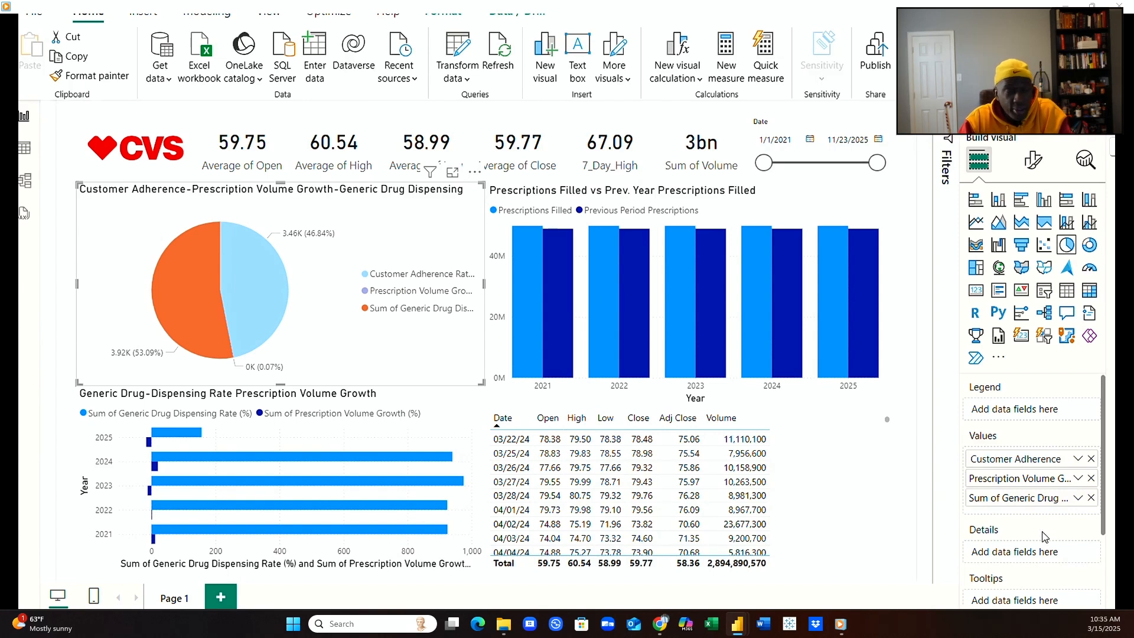
Remove "(%)" from the pie chart's prescription value name so it reads "Prescription Volume Growth".
double_click(1042, 481)
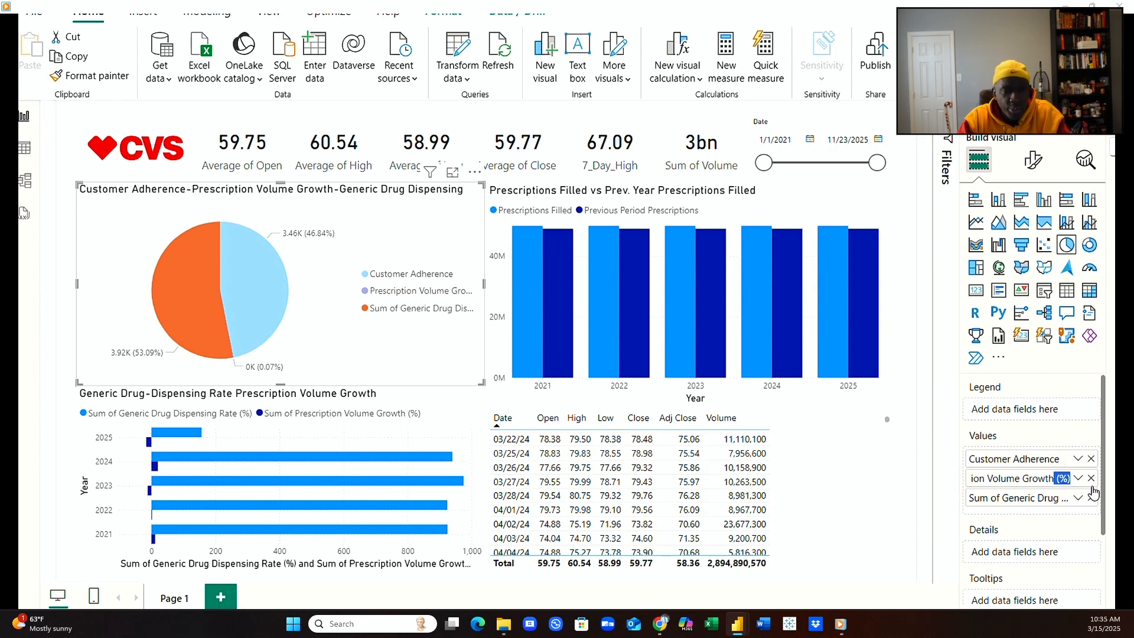
key("BackSpace")
key("BackSpace")
key("BackSpace")
key("BackSpace")
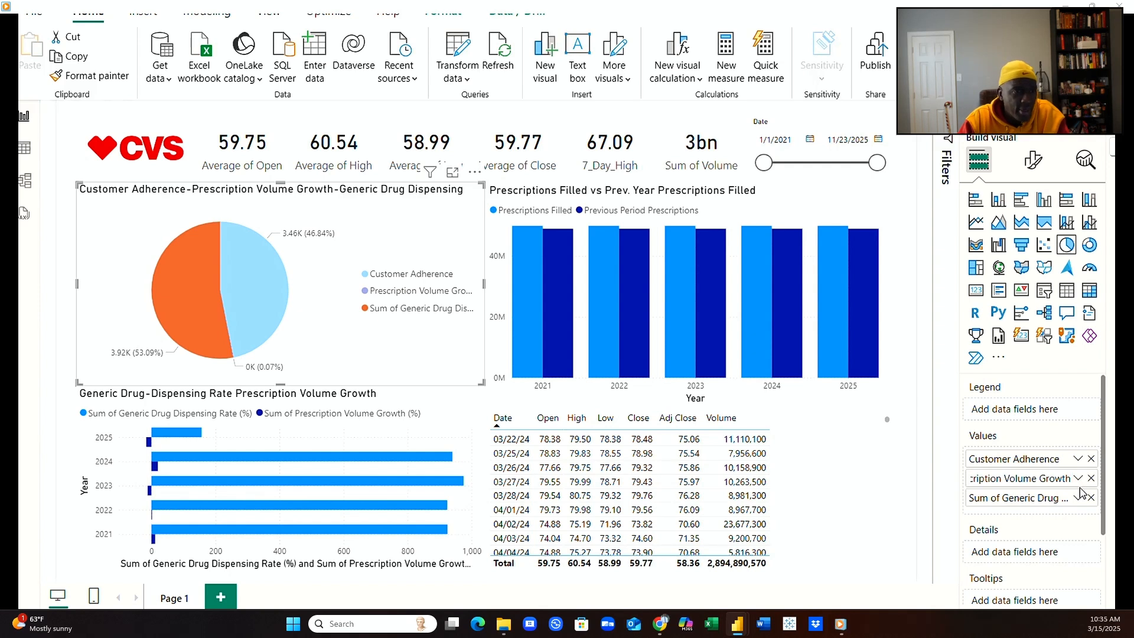
Remove "Rate (%)" from the pie chart's generic drug value name so it ends with "Generic Drug Dispensing".
left_click(1014, 509)
double_click(1014, 509)
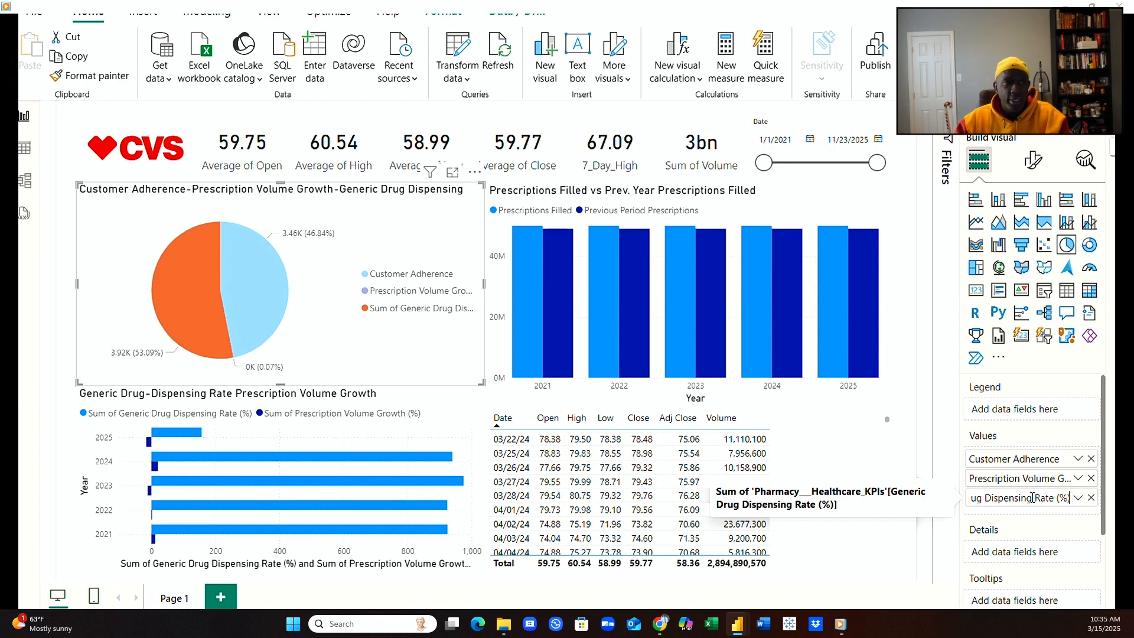
left_click_drag(1034, 500, 1070, 499)
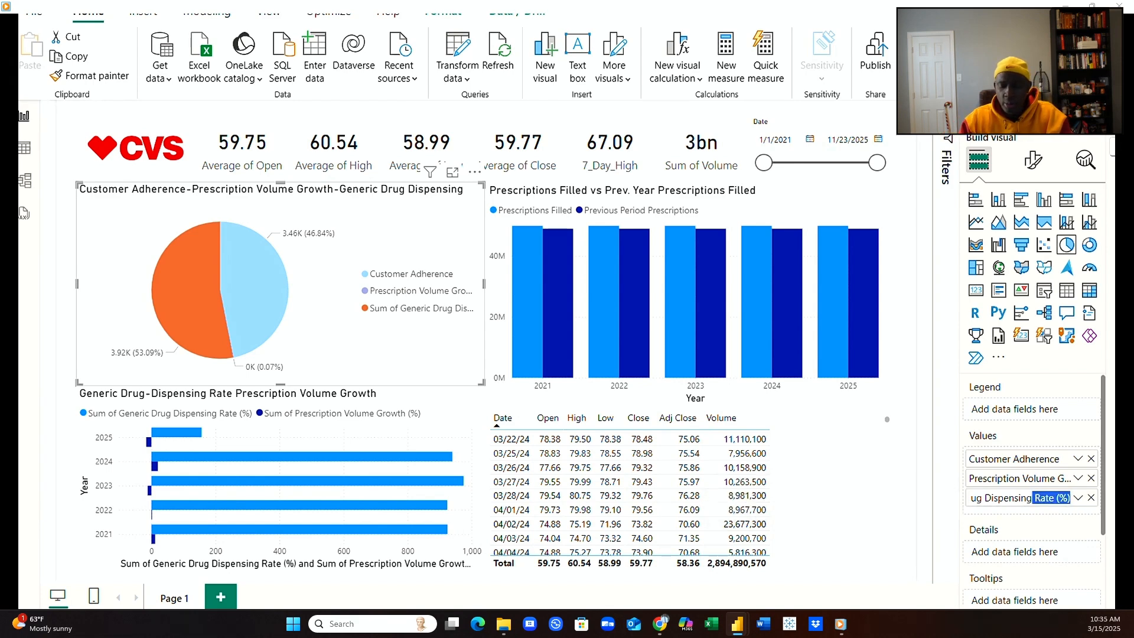
key("BackSpace")
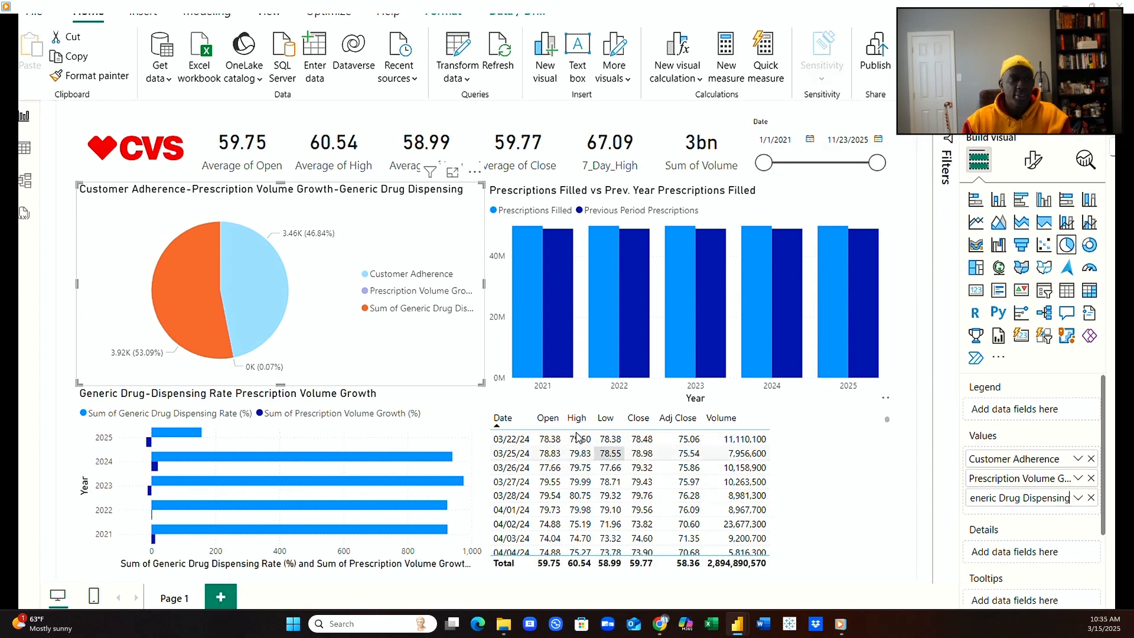
left_click(433, 356)
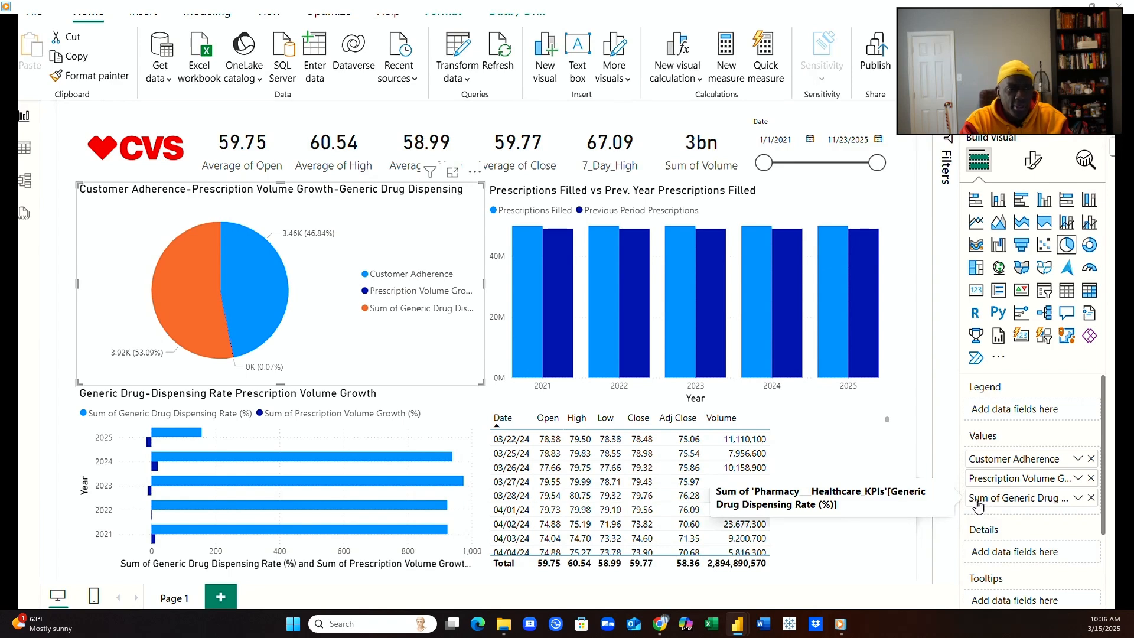
Set the pie chart's legend position to Center left.
scroll(1039, 514, "down", 3)
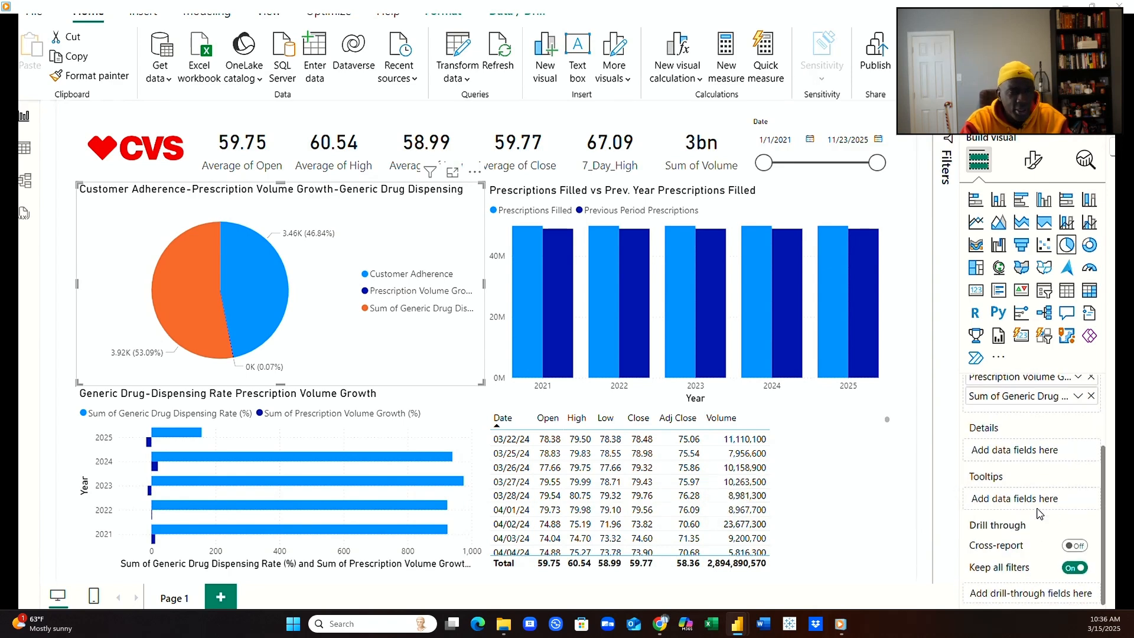
scroll(1044, 520, "up", 3)
left_click(1041, 157)
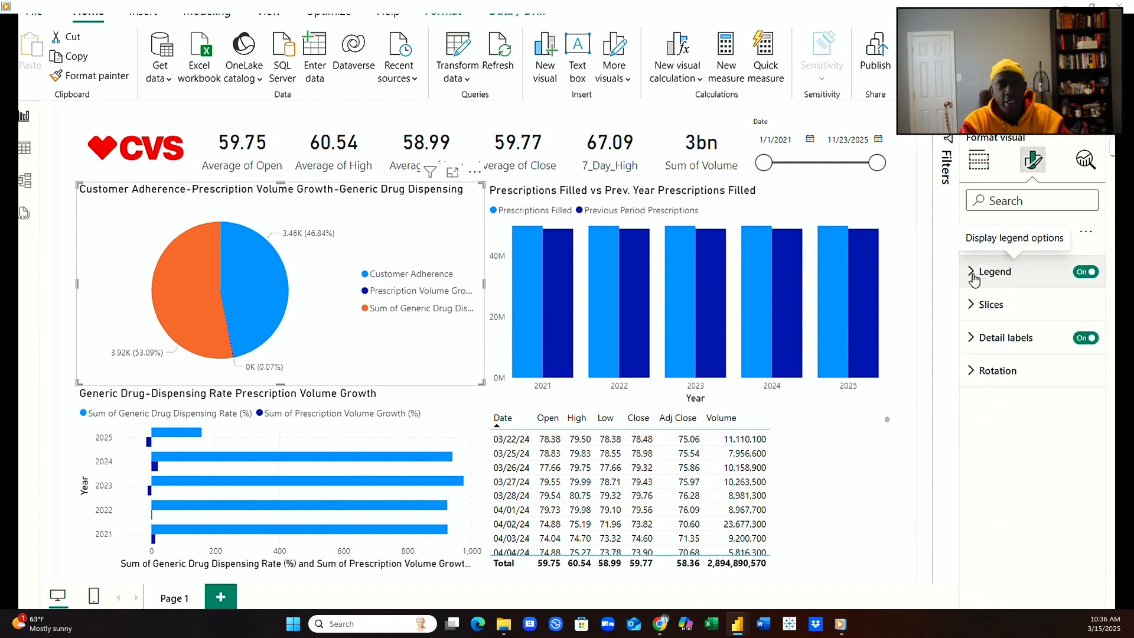
left_click(978, 275)
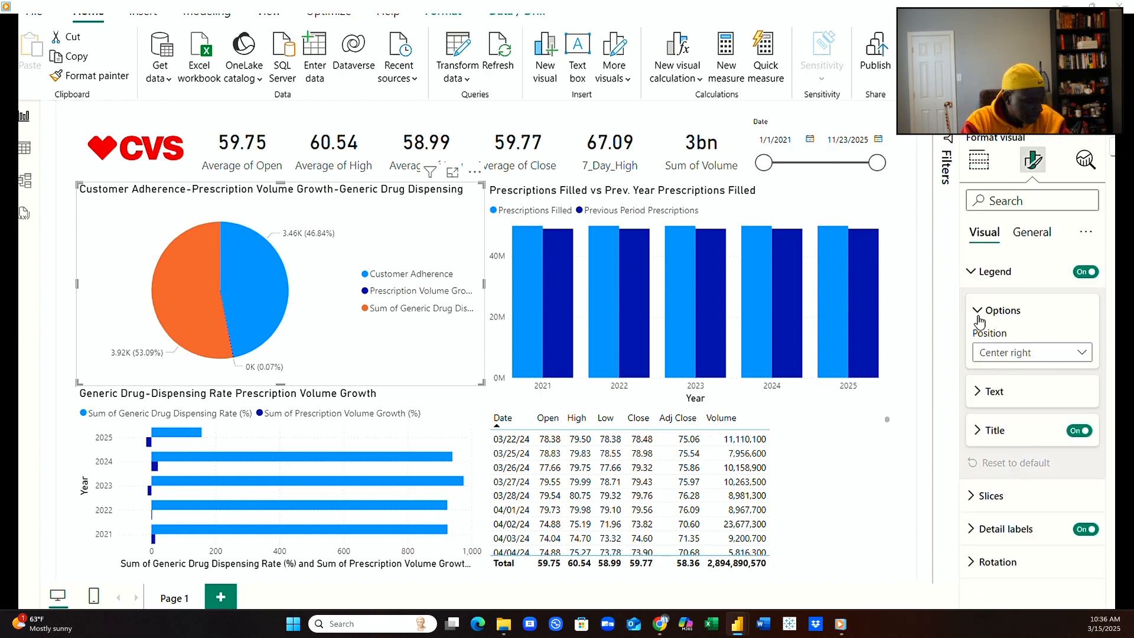
left_click(1084, 355)
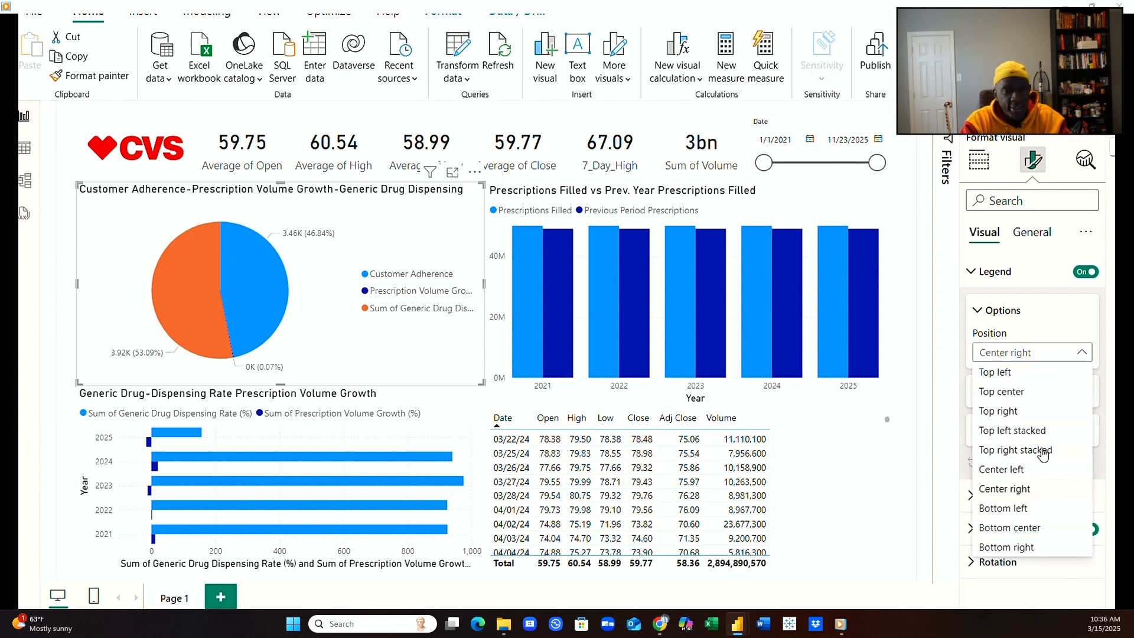
left_click(1033, 471)
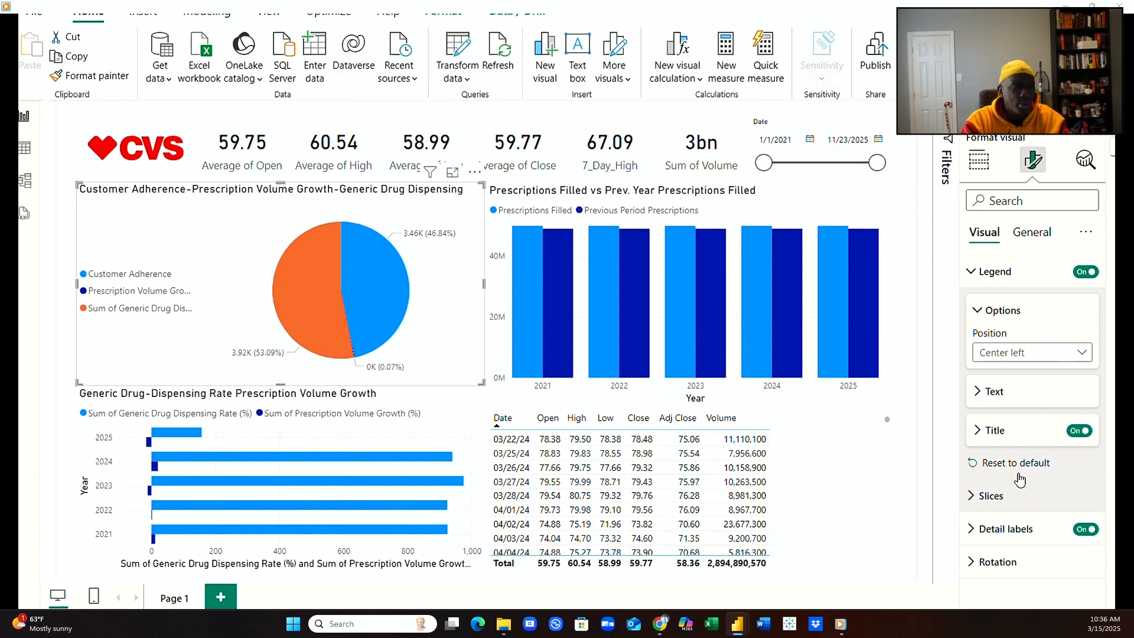
Remove "Sum of" from the pie chart's generic drug value name so it reads "Generic Drug Dispensing".
left_click(974, 170)
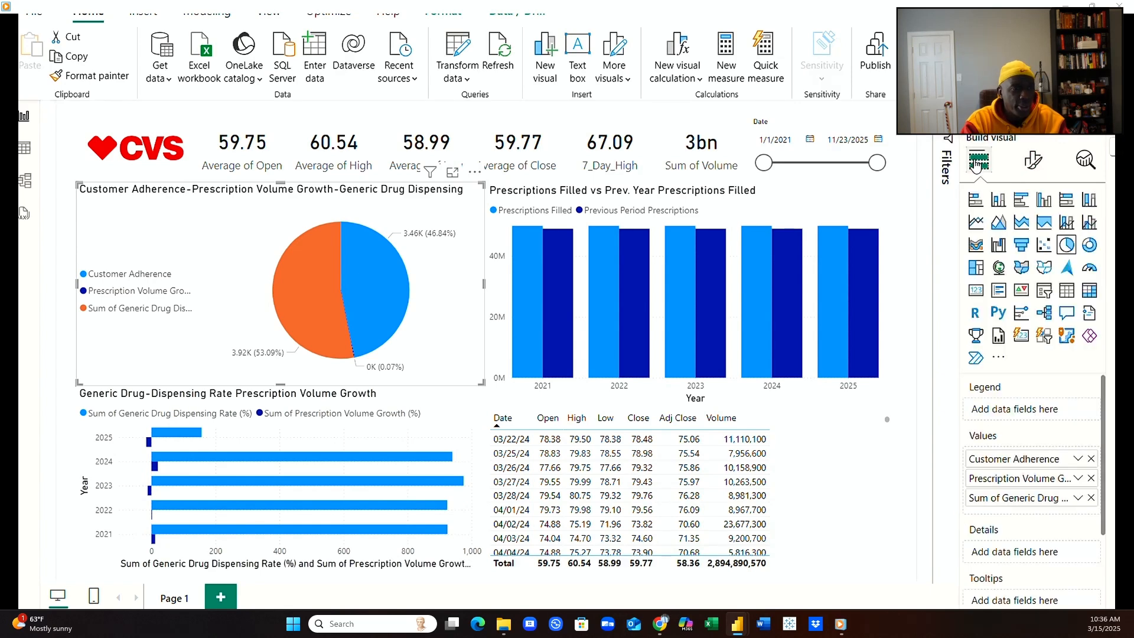
double_click(1008, 499)
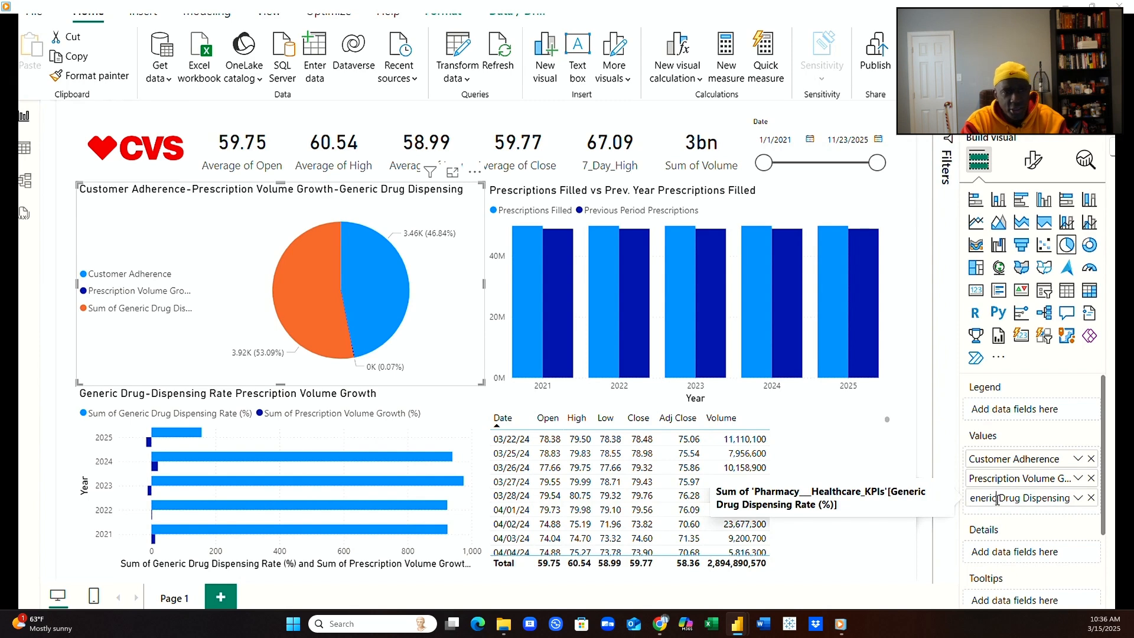
key("Home")
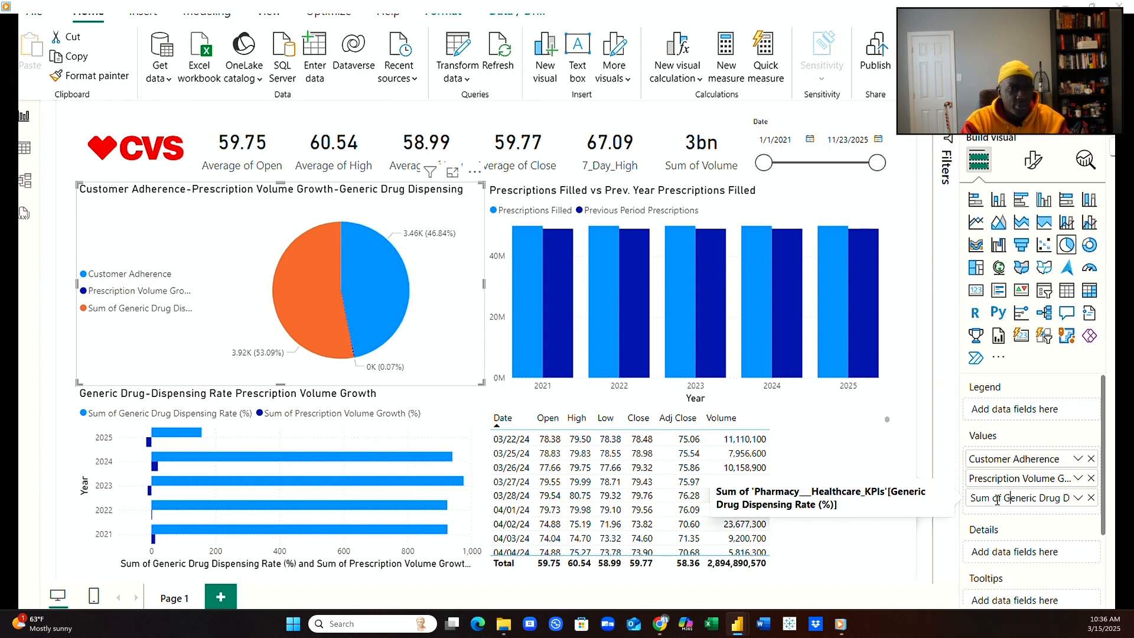
key("Delete")
key("Delete")
key("Delete")
key("Delete")
key("Delete")
key("Delete")
key("Delete")
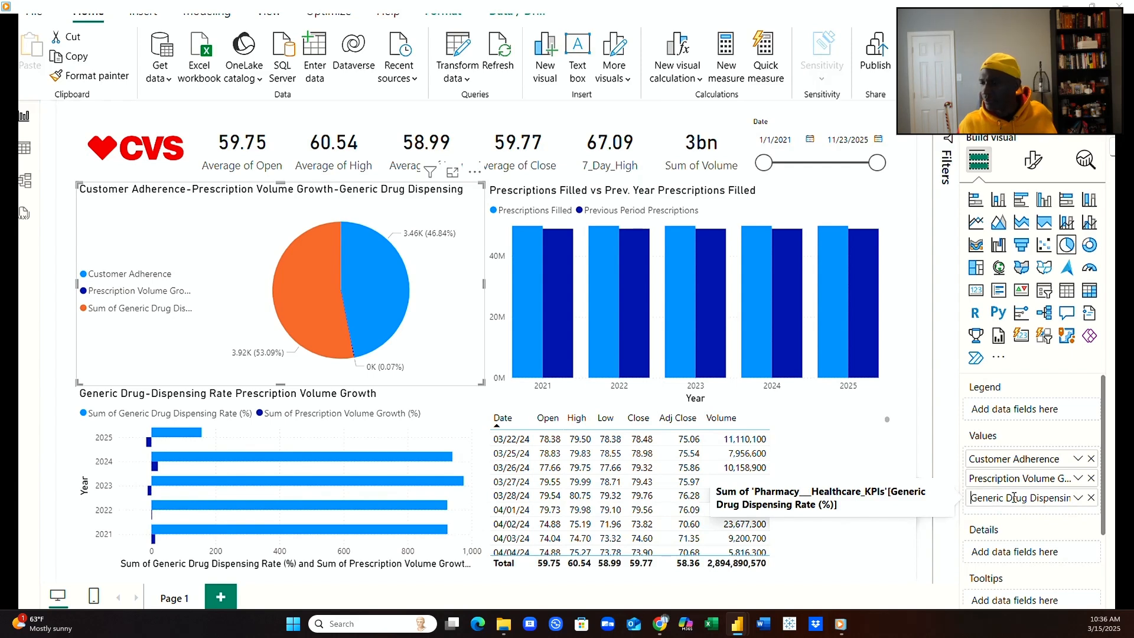
Shorten "Volume" in the pie chart's prescription value name so it reads "Prescription Vol Growth".
double_click(1059, 477)
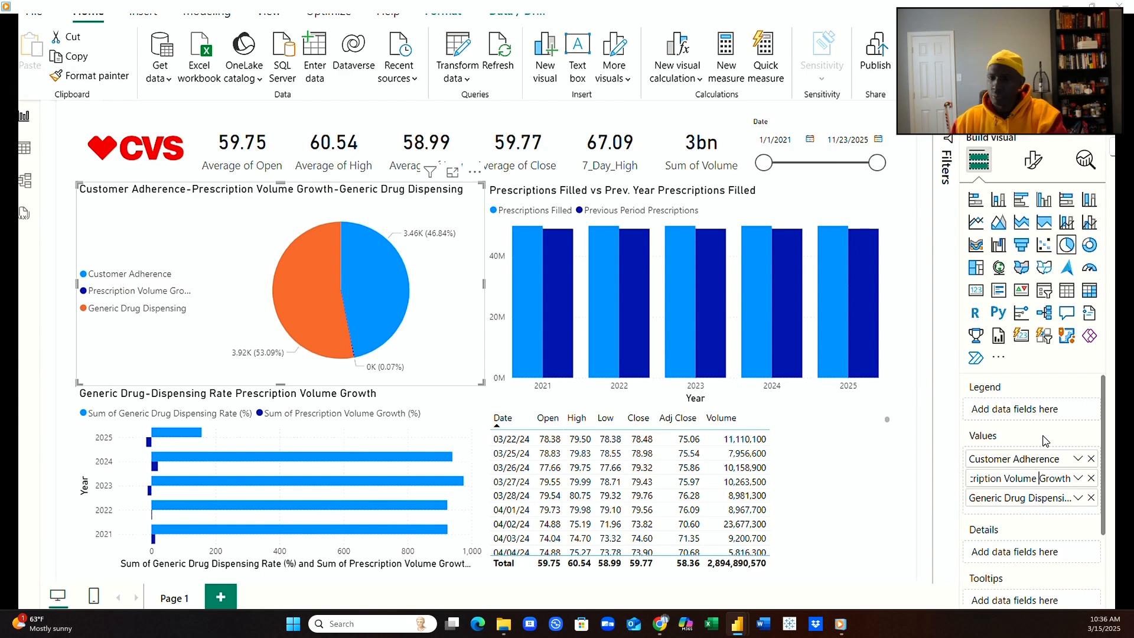
key("BackSpace")
key("BackSpace")
key("BackSpace")
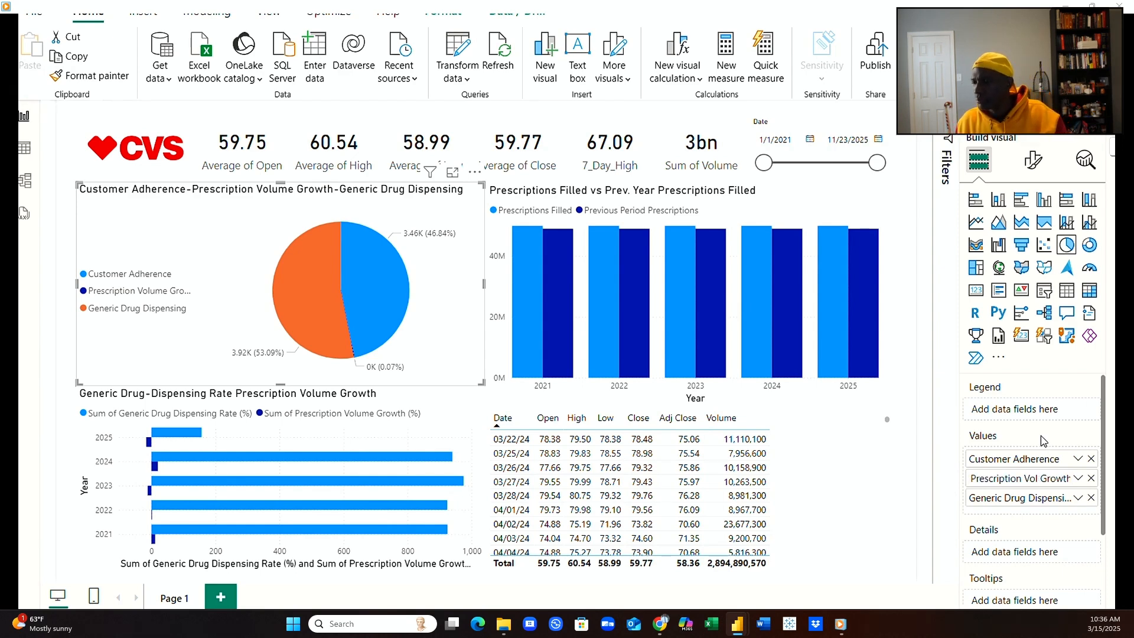
key("Return")
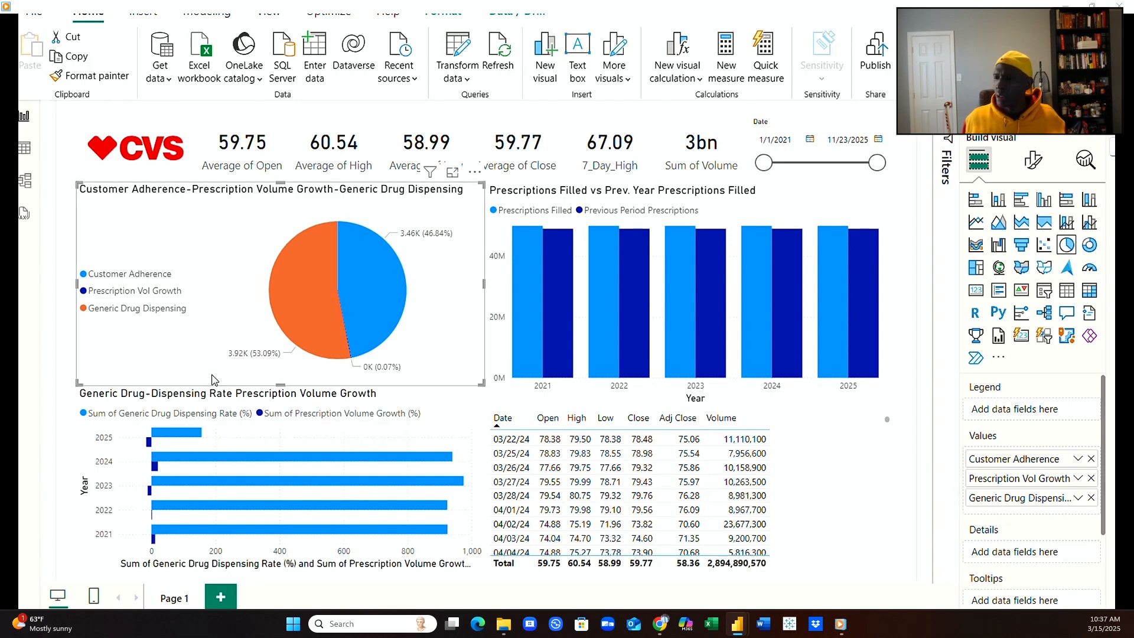
Sort the stock table by Volume in descending order.
left_click(913, 415)
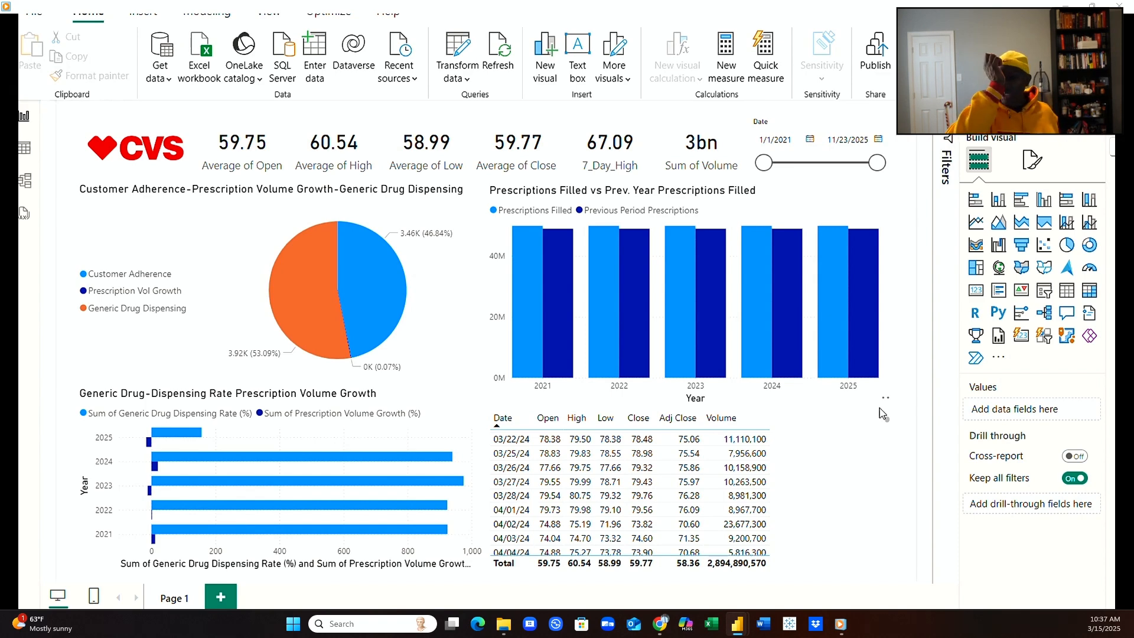
left_click(854, 456)
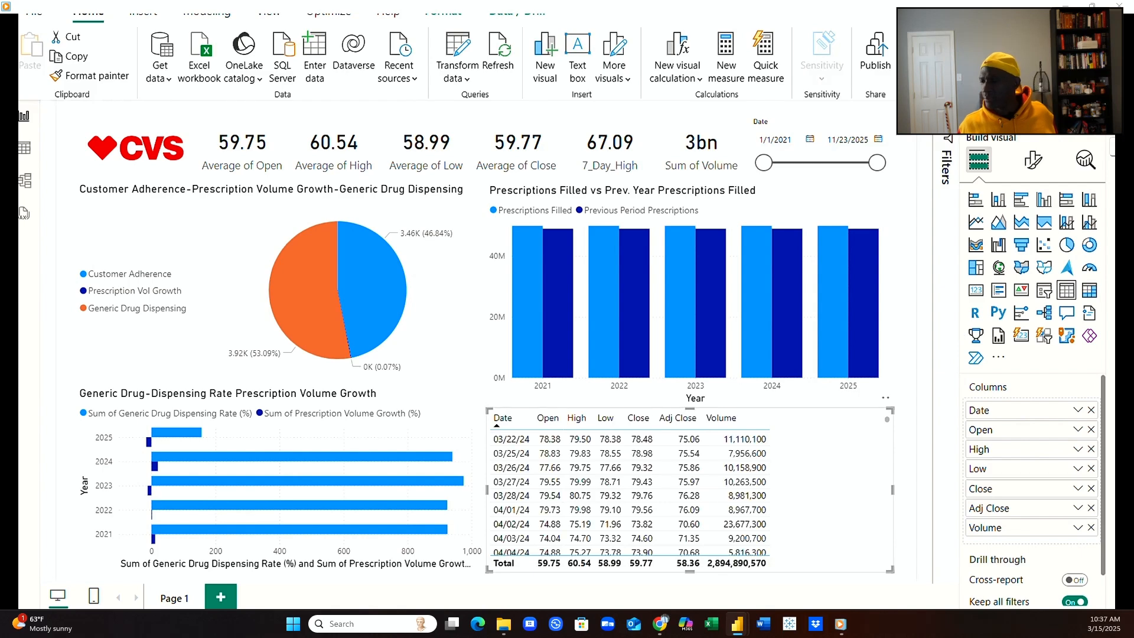
left_click(910, 198)
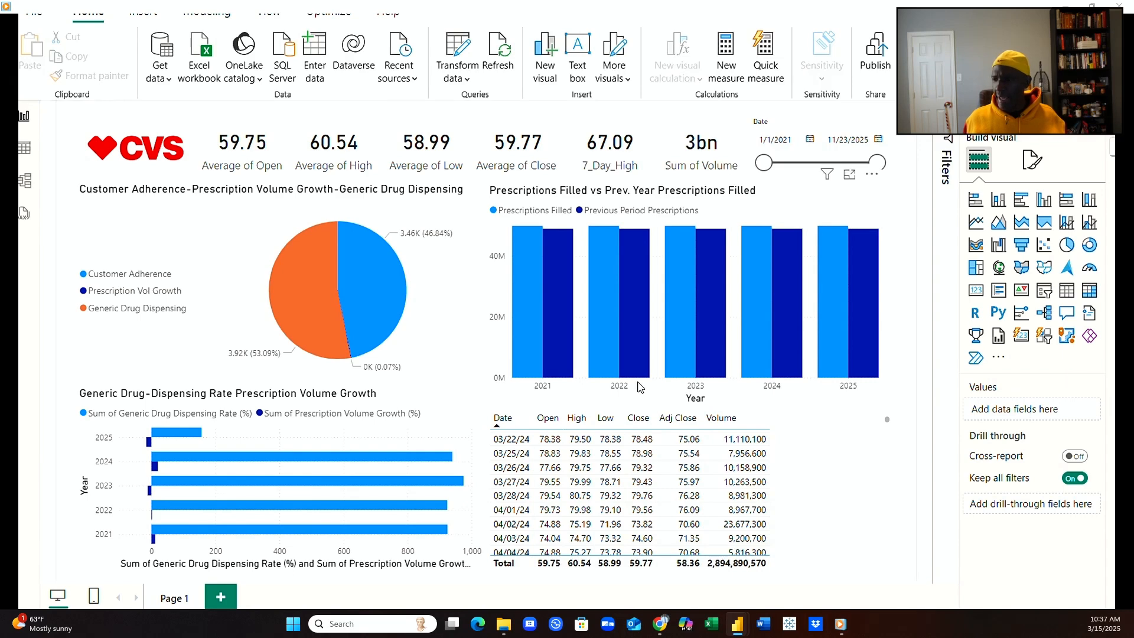
left_click(748, 419)
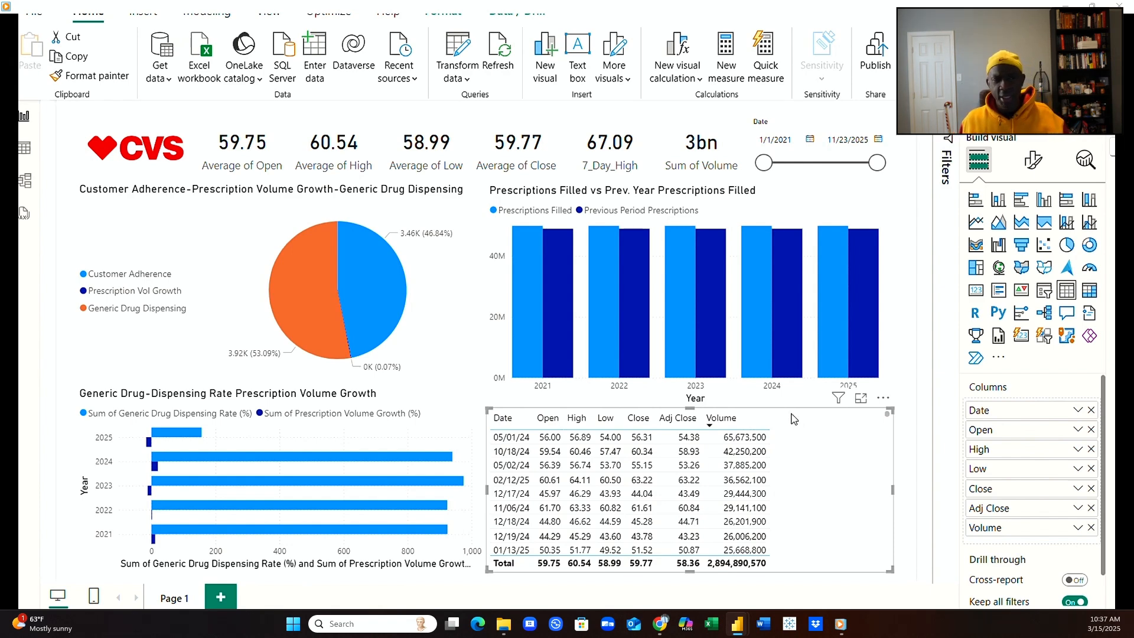
Review the fields and layout of the pie chart, bar chart, prescriptions column chart and stock table by selecting each visual.
left_click(474, 409)
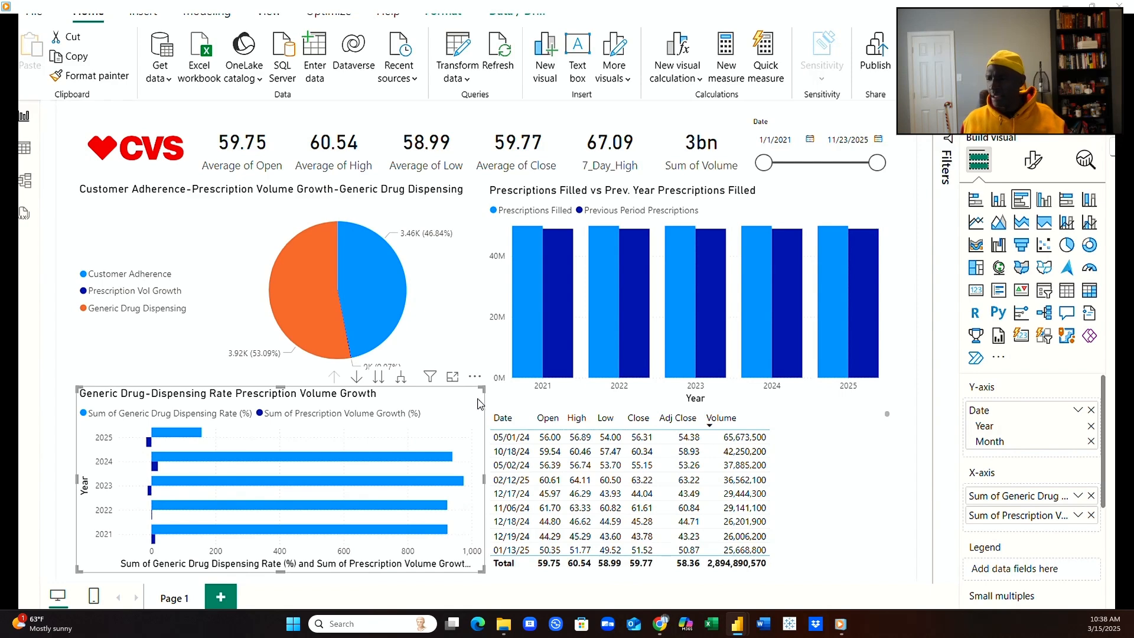
left_click(433, 334)
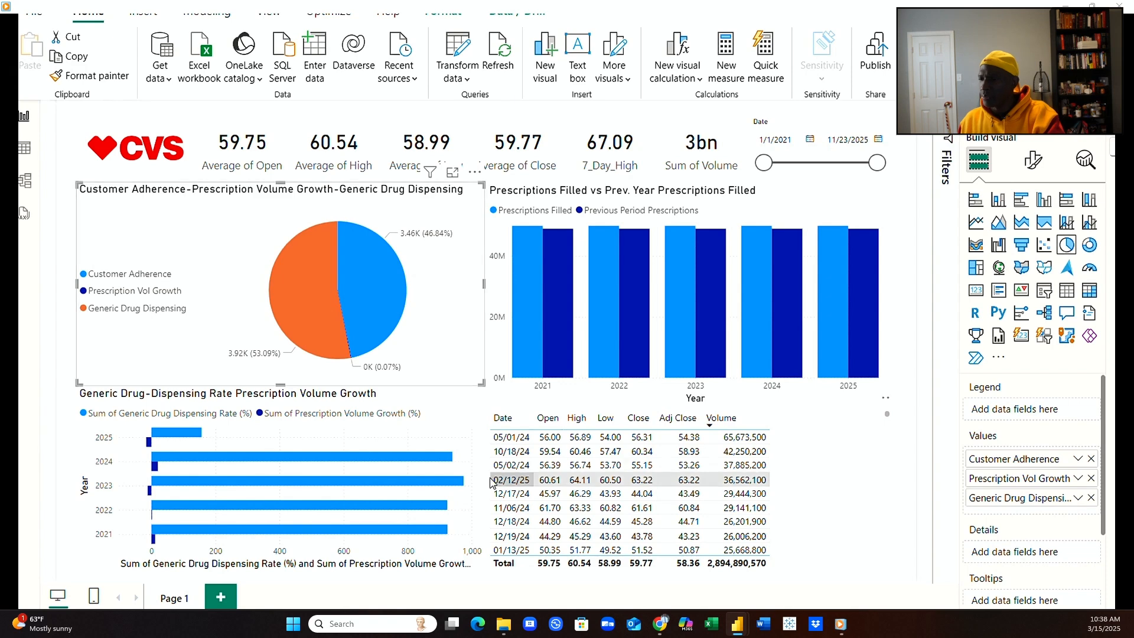
left_click(477, 425)
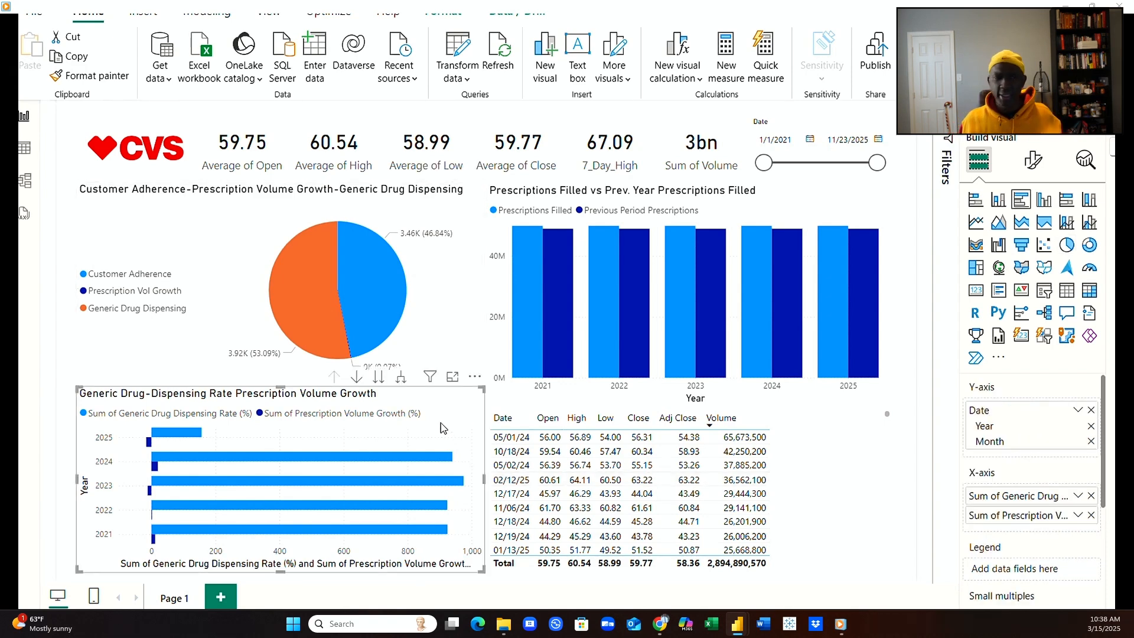
left_click(513, 323)
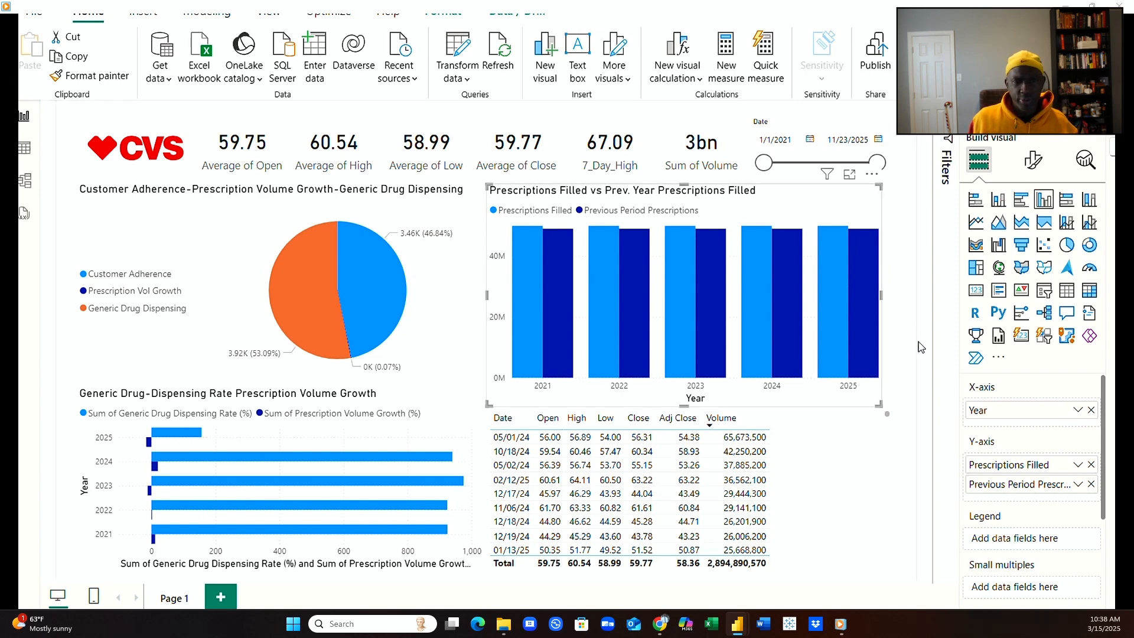
left_click(472, 199)
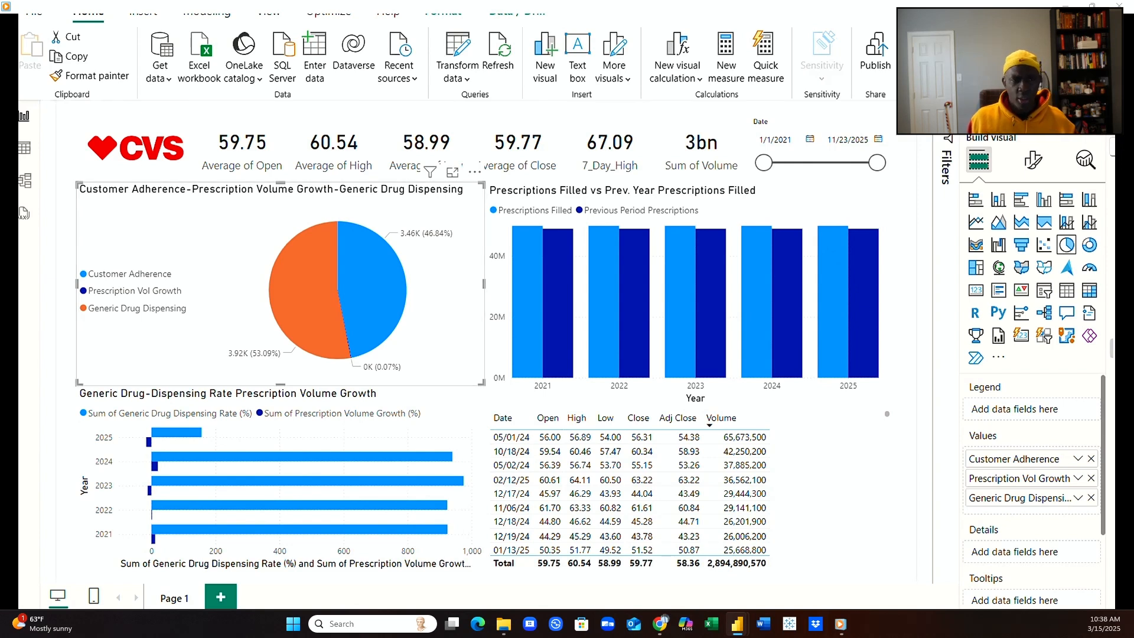
left_click(874, 198)
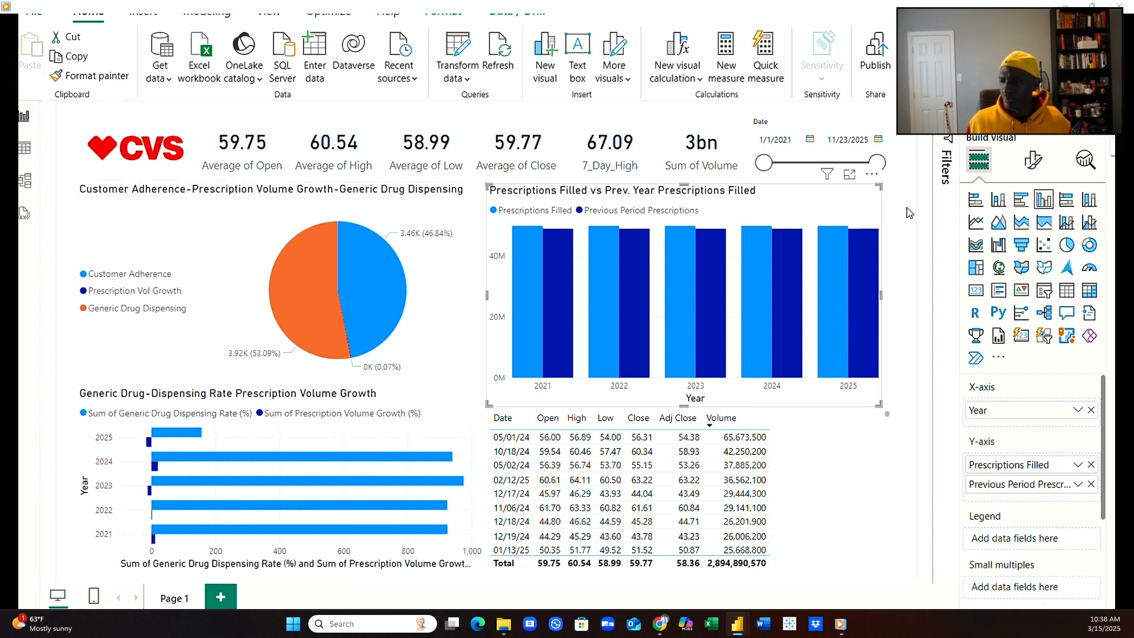
left_click(464, 214)
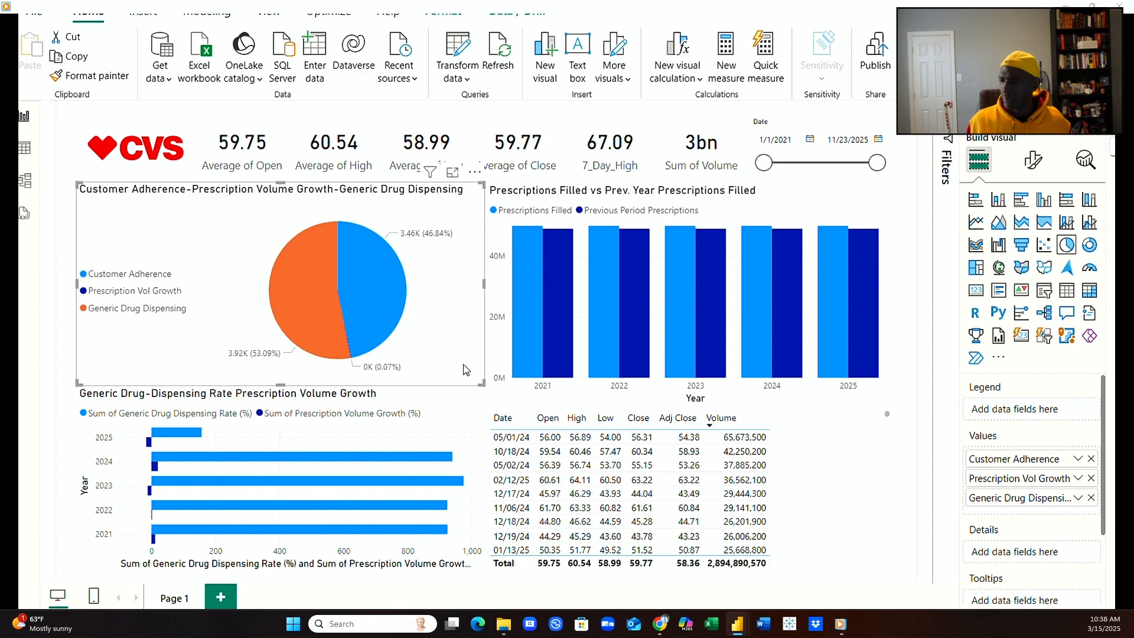
left_click(473, 411)
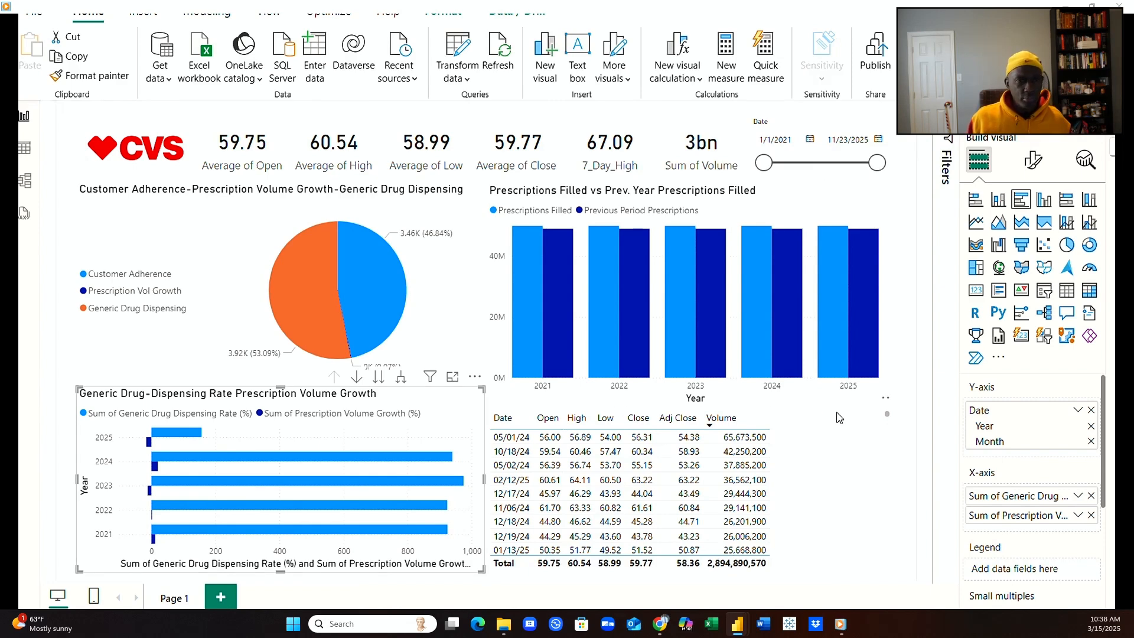
left_click(844, 435)
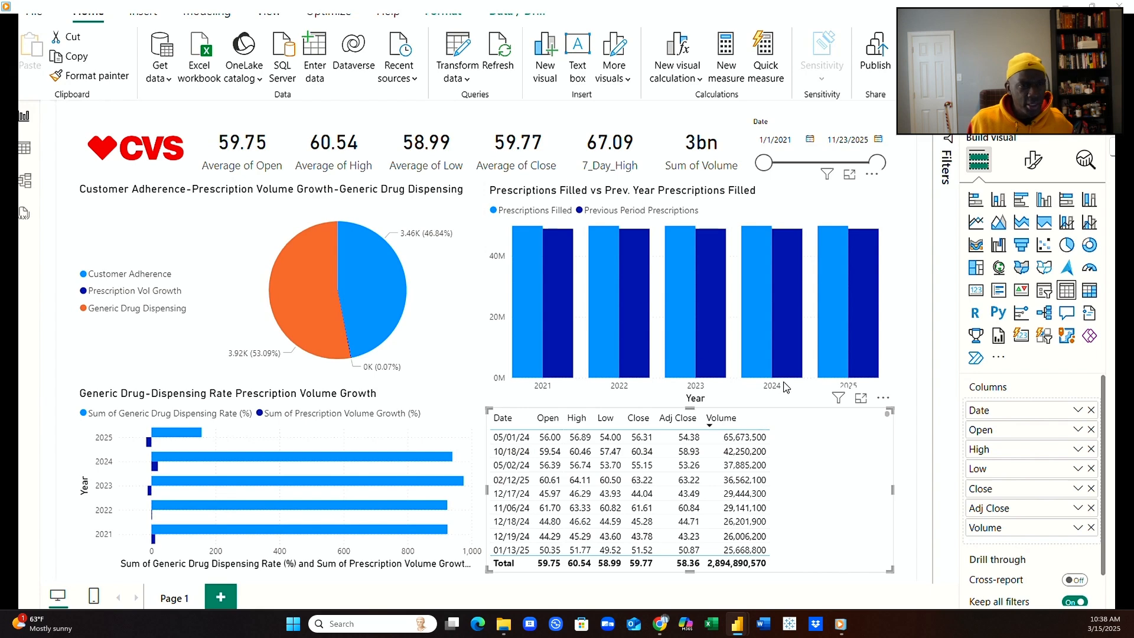
left_click(904, 401)
left_click(880, 397)
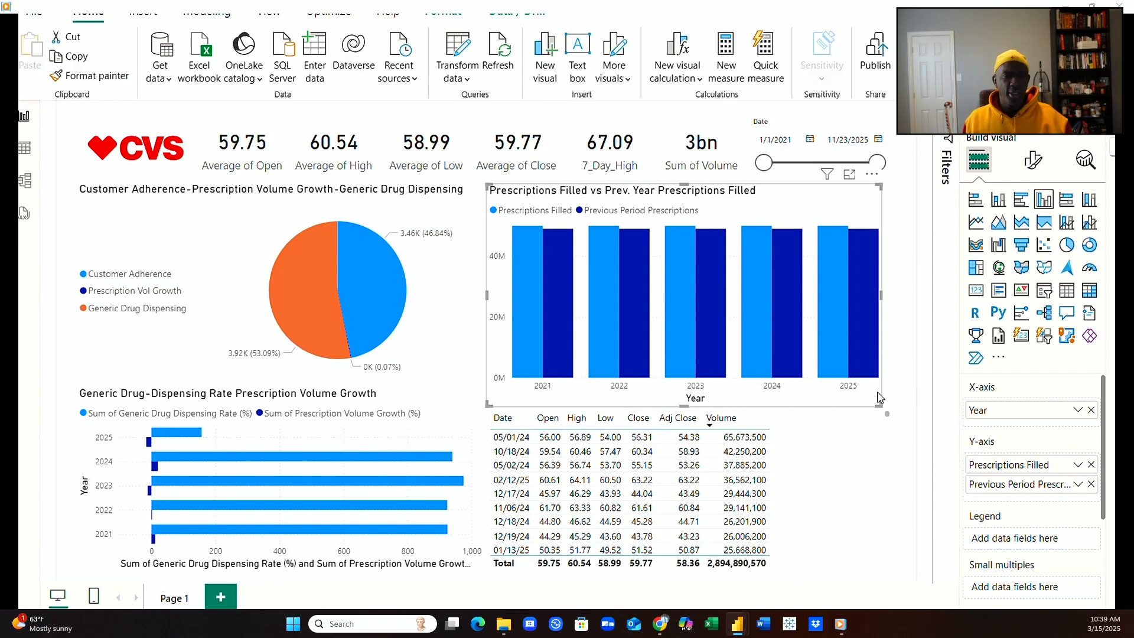
left_click(457, 350)
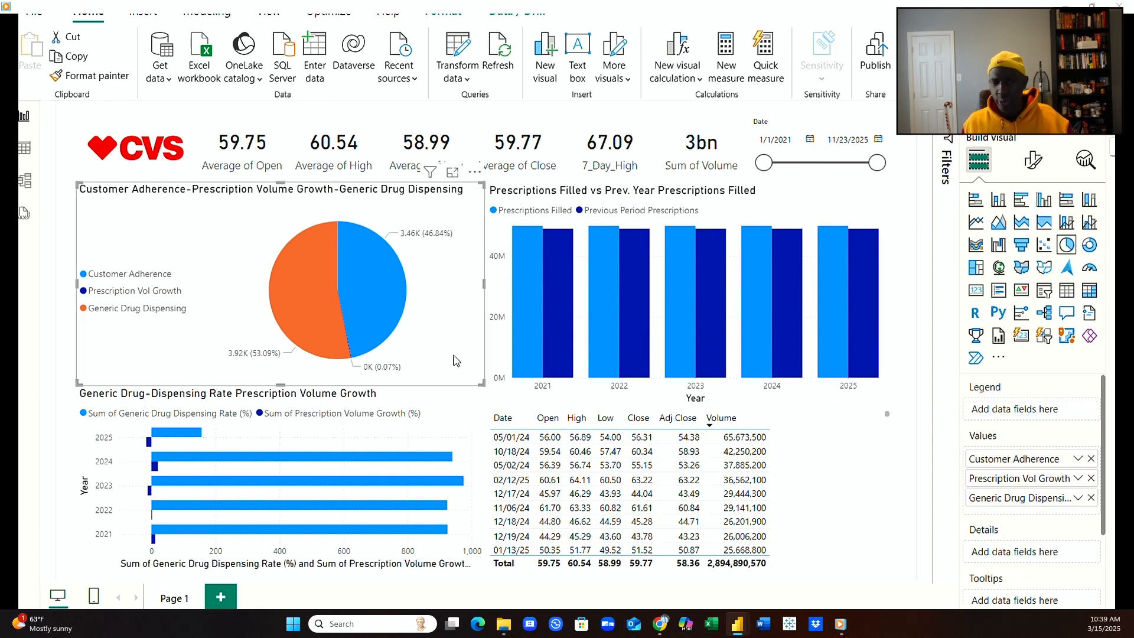
left_click(462, 415)
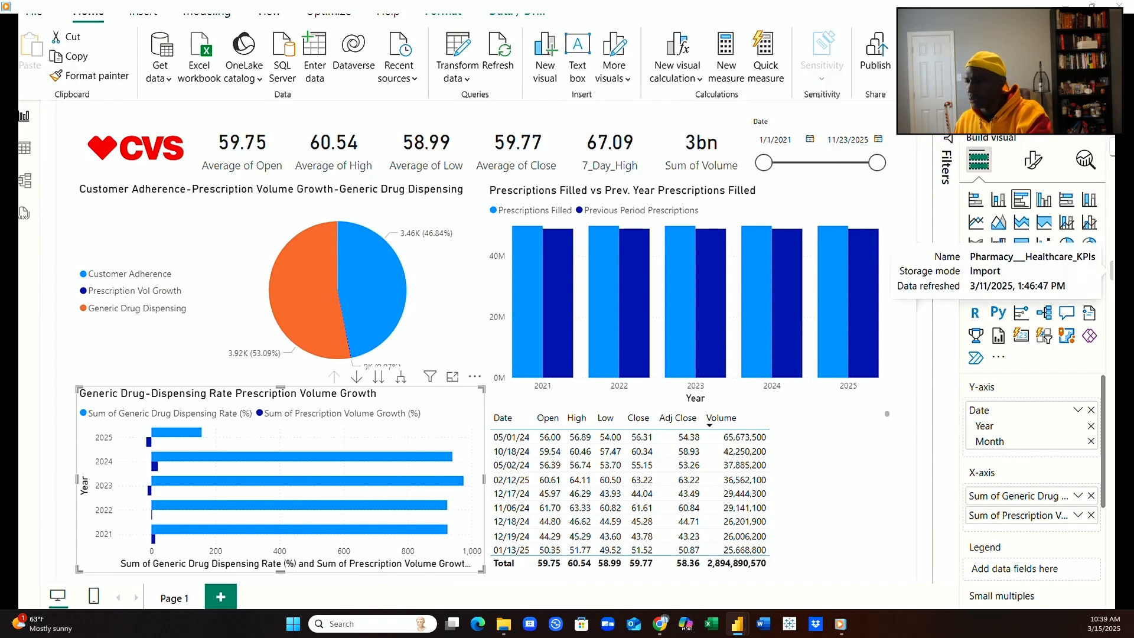
left_click(883, 239)
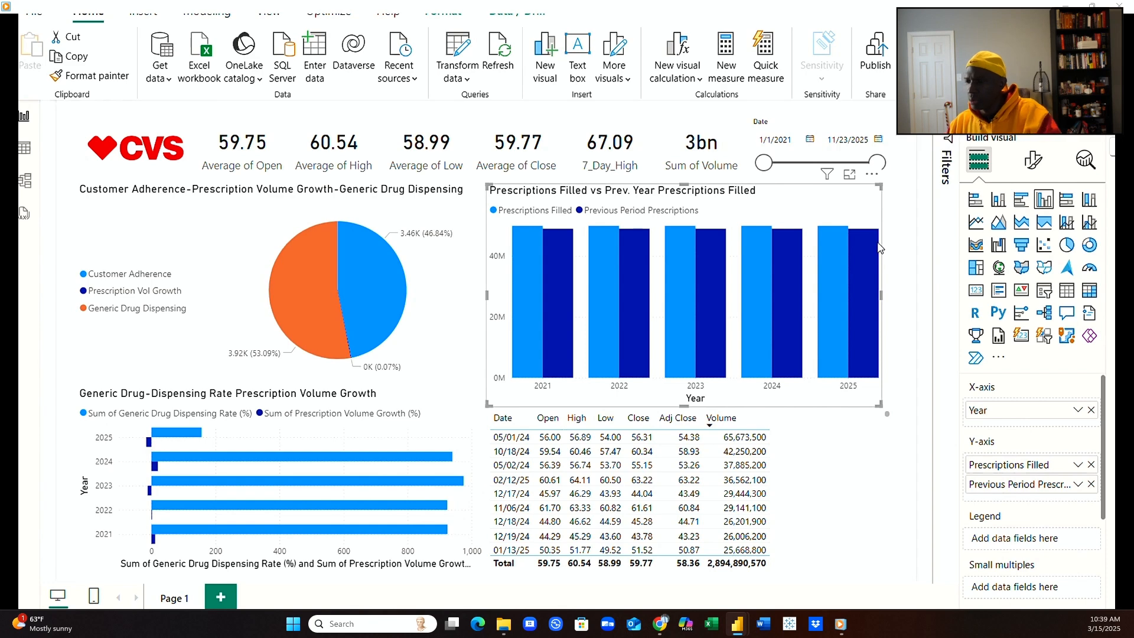
left_click(821, 454)
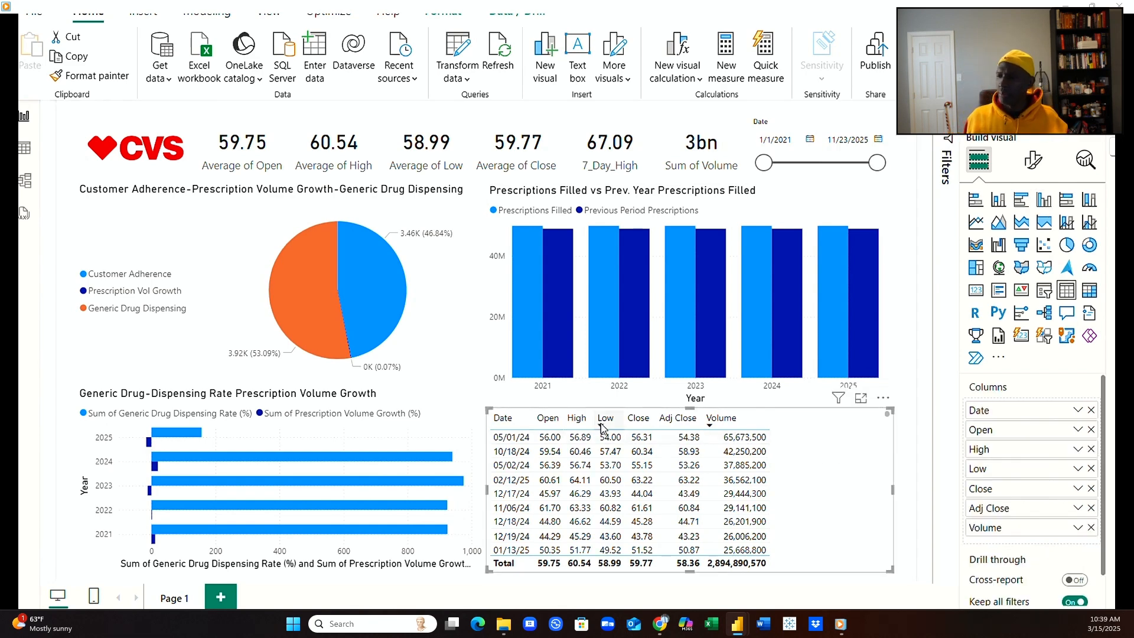
left_click(427, 332)
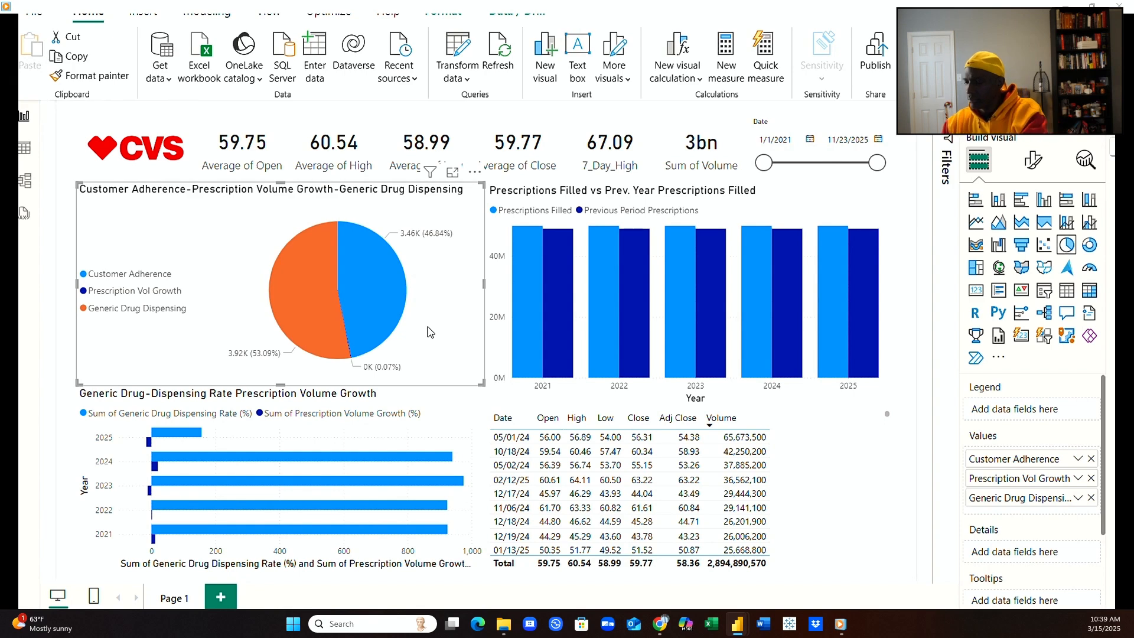
Add the customer adherence field from Pharmacy__Healthcare_KPIs to the bar chart's X-axis as a third value.
left_click(437, 443)
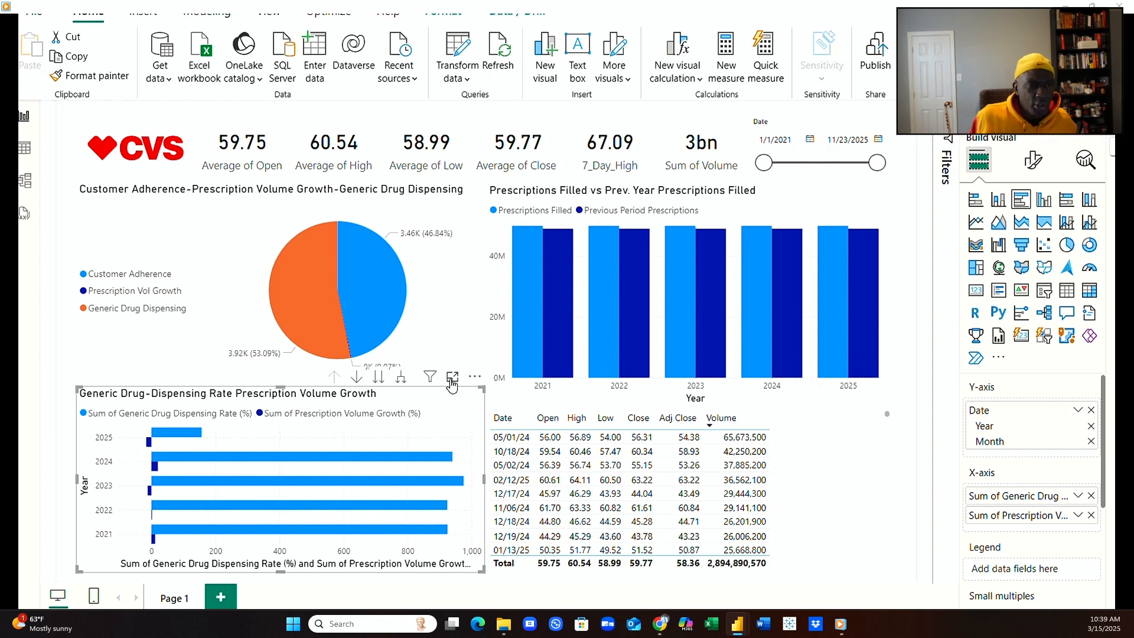
left_click(467, 318)
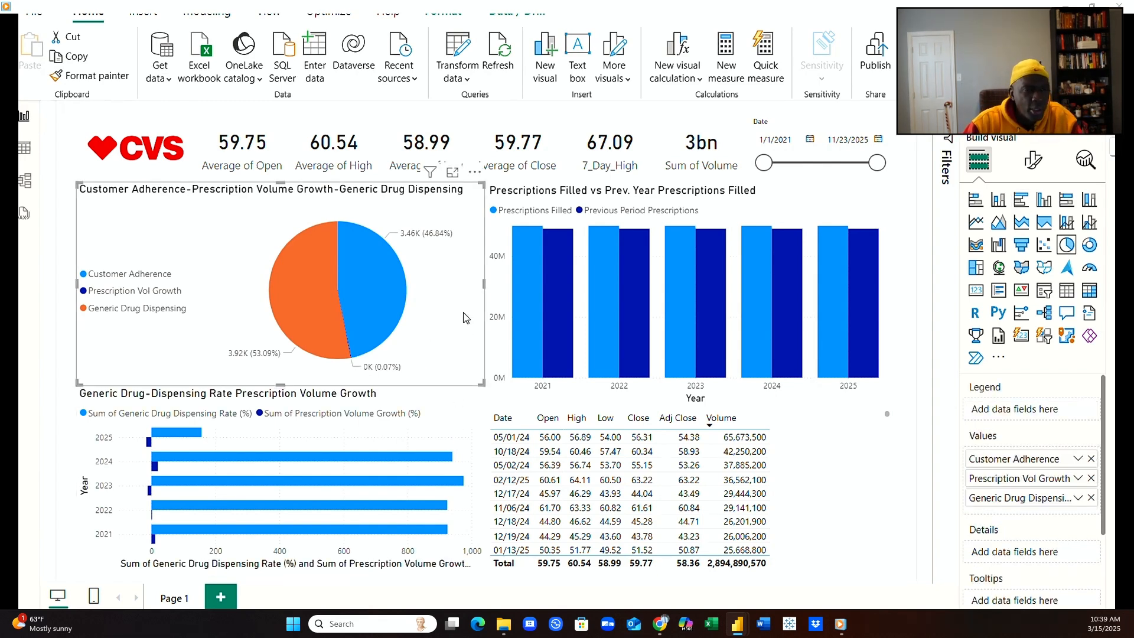
left_click(462, 412)
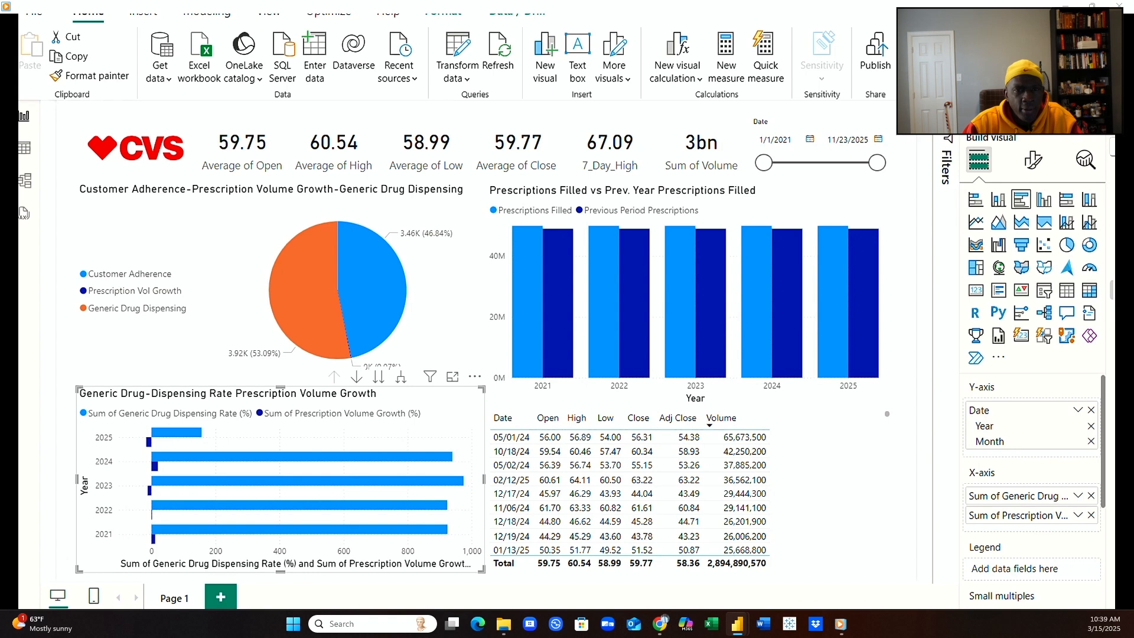
left_click_drag(1131, 294, 1089, 530)
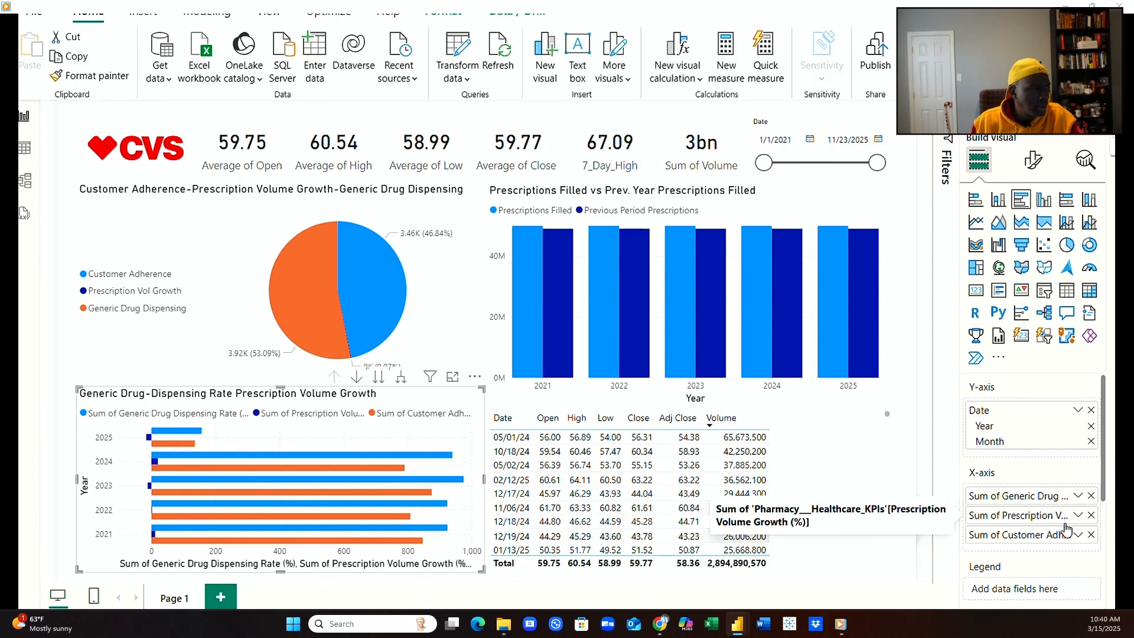
Remove "Sum of" from the bar chart's generic drug value name so it reads "Generic Drug Dispensing Rate (%)".
double_click(1000, 495)
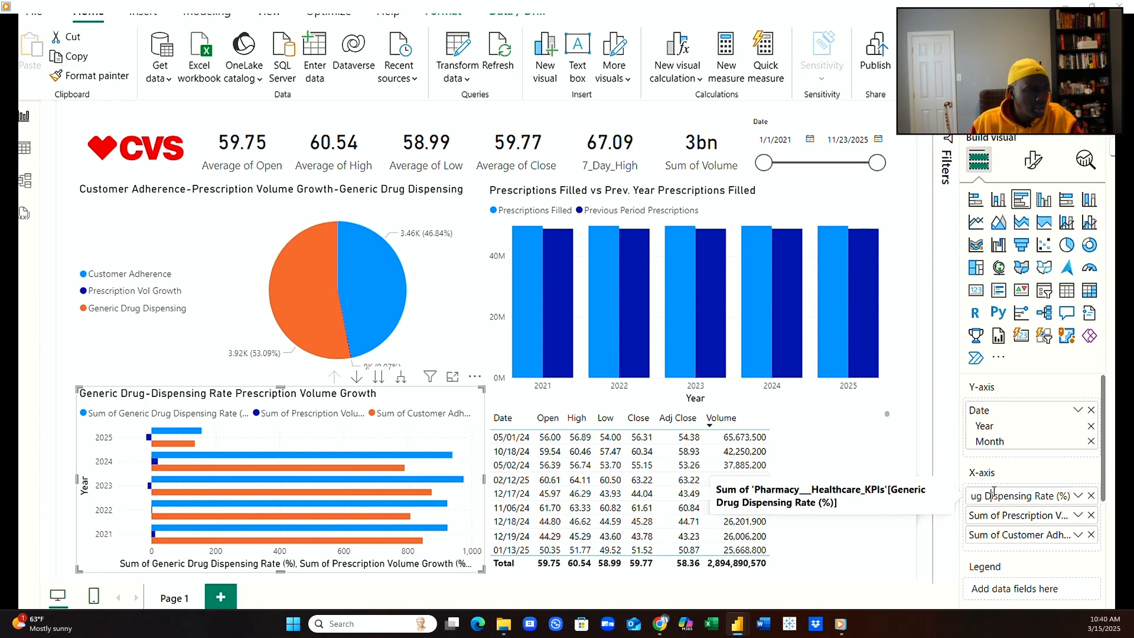
key("Home")
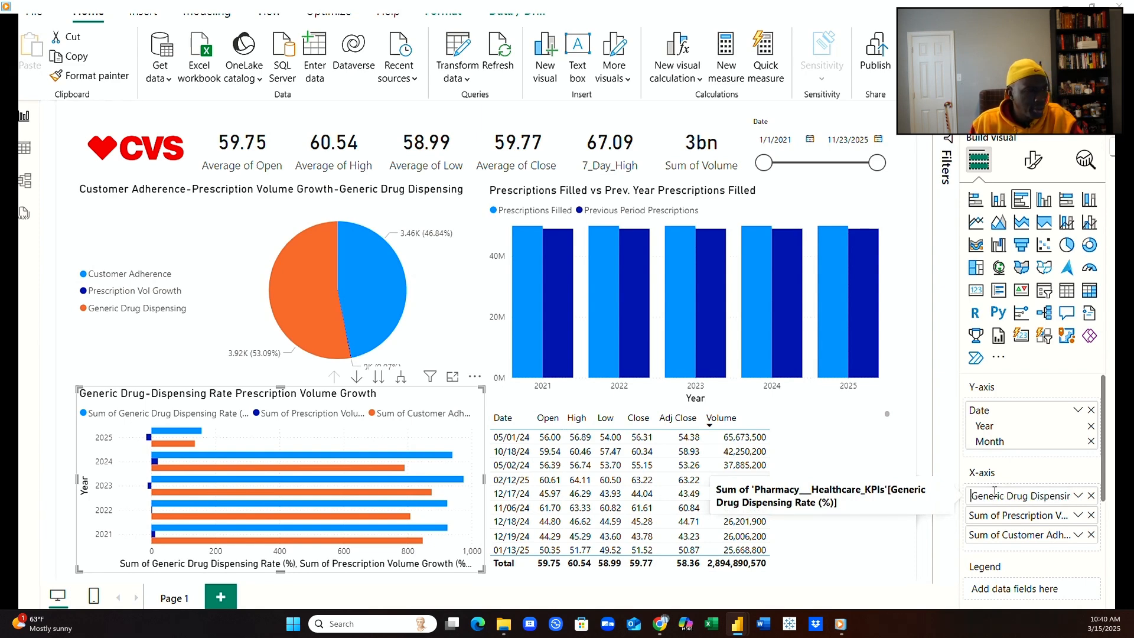
key("Home")
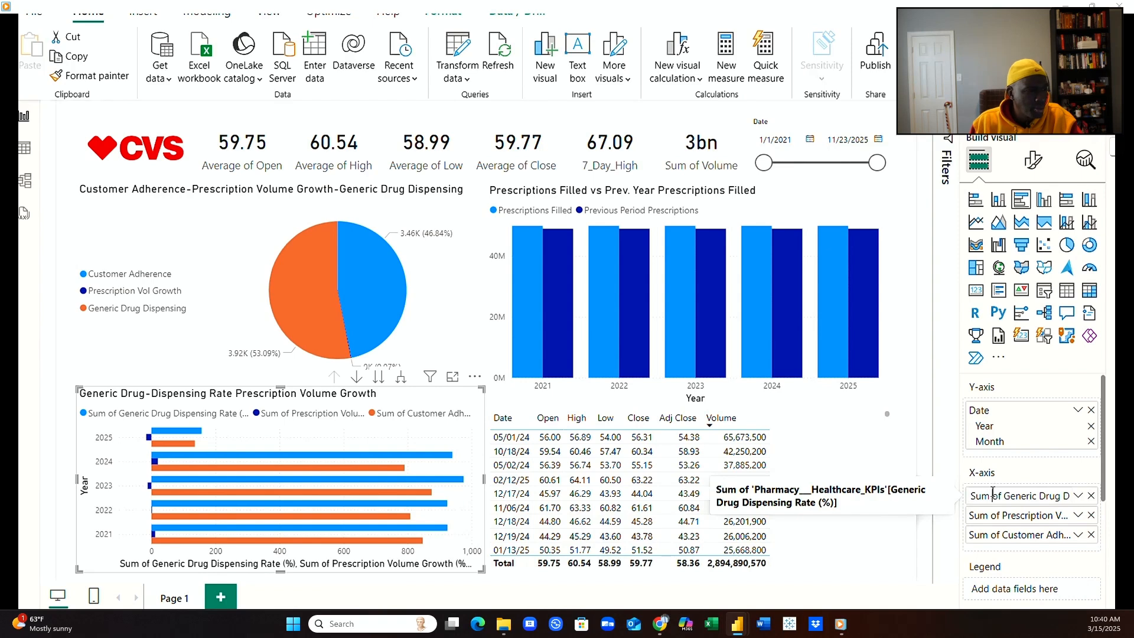
key("Right")
key("Right")
key("Right")
key("Right")
key("Right")
key("Right")
key("BackSpace")
key("BackSpace")
key("BackSpace")
key("BackSpace")
key("BackSpace")
key("BackSpace")
key("BackSpace")
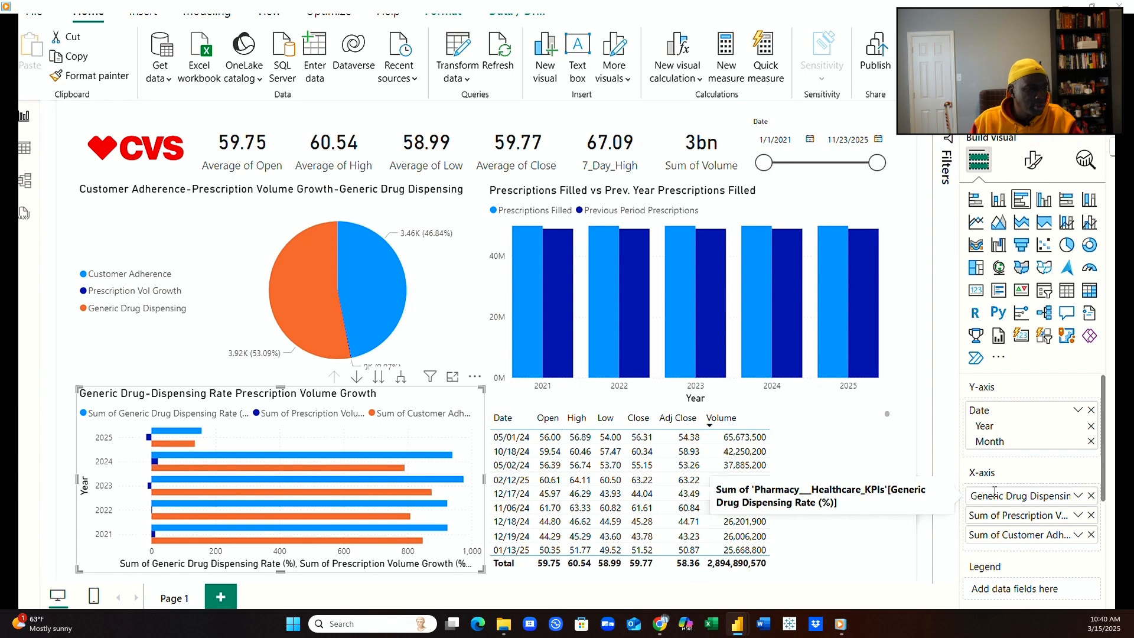
key("Return")
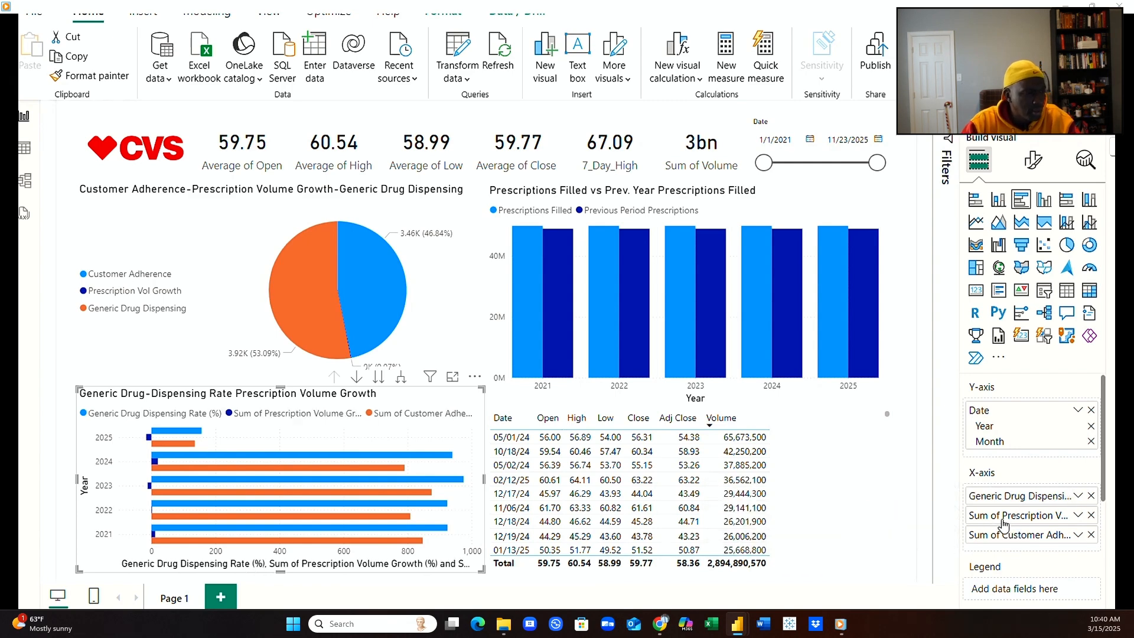
Shorten the bar chart's prescription value name to "Prescription Volume Growth (%)" by removing "Sum of".
double_click(1004, 516)
left_click(990, 516)
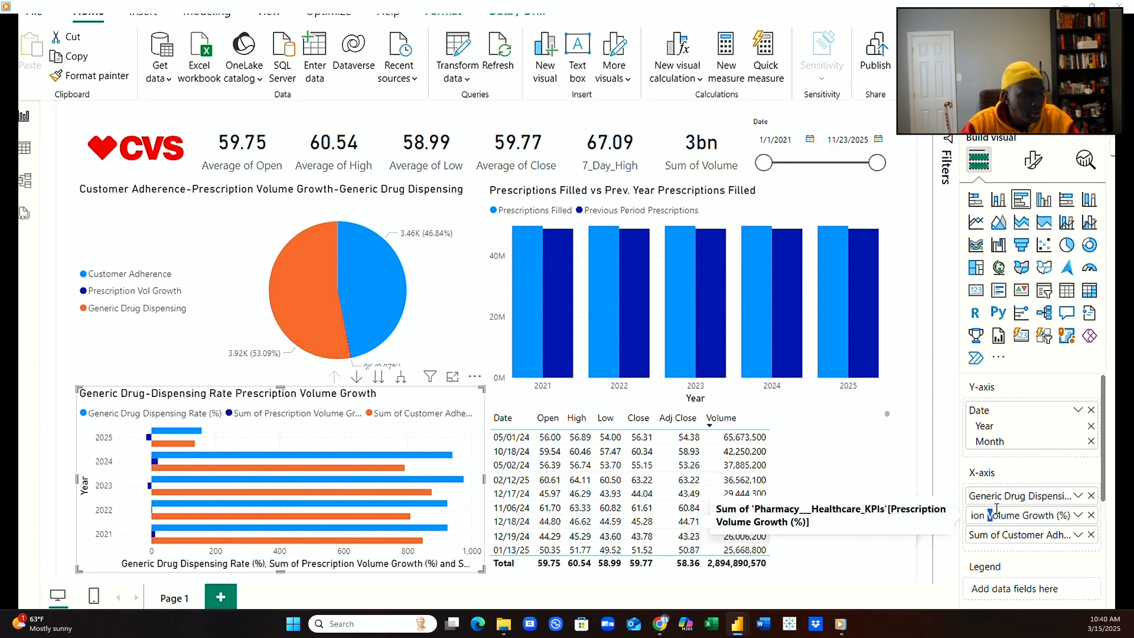
key("Home")
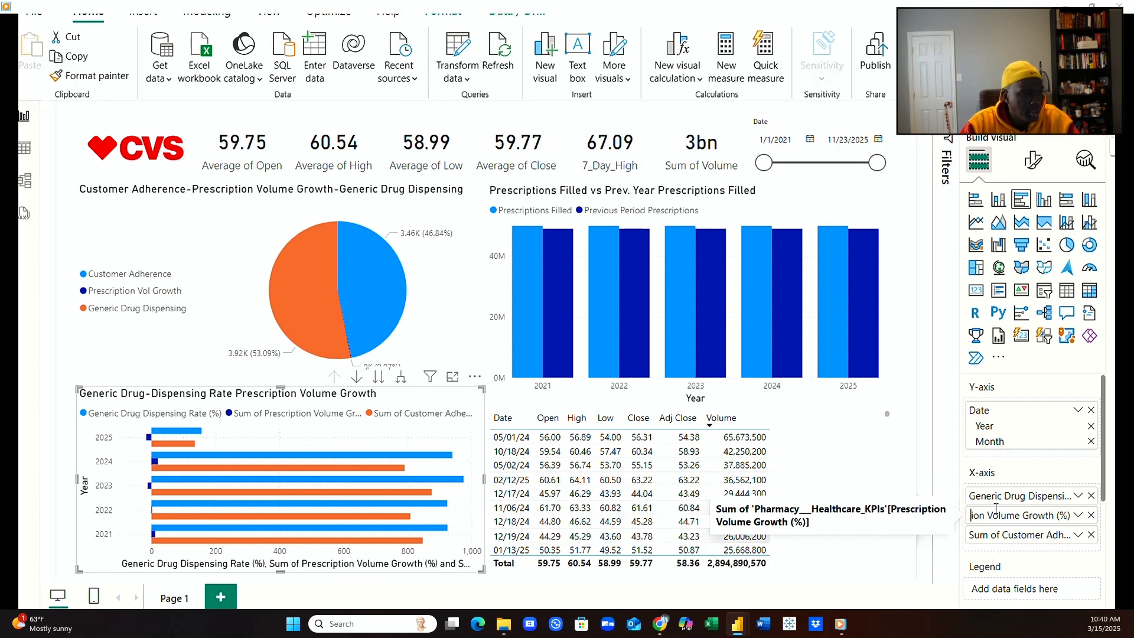
key("Right")
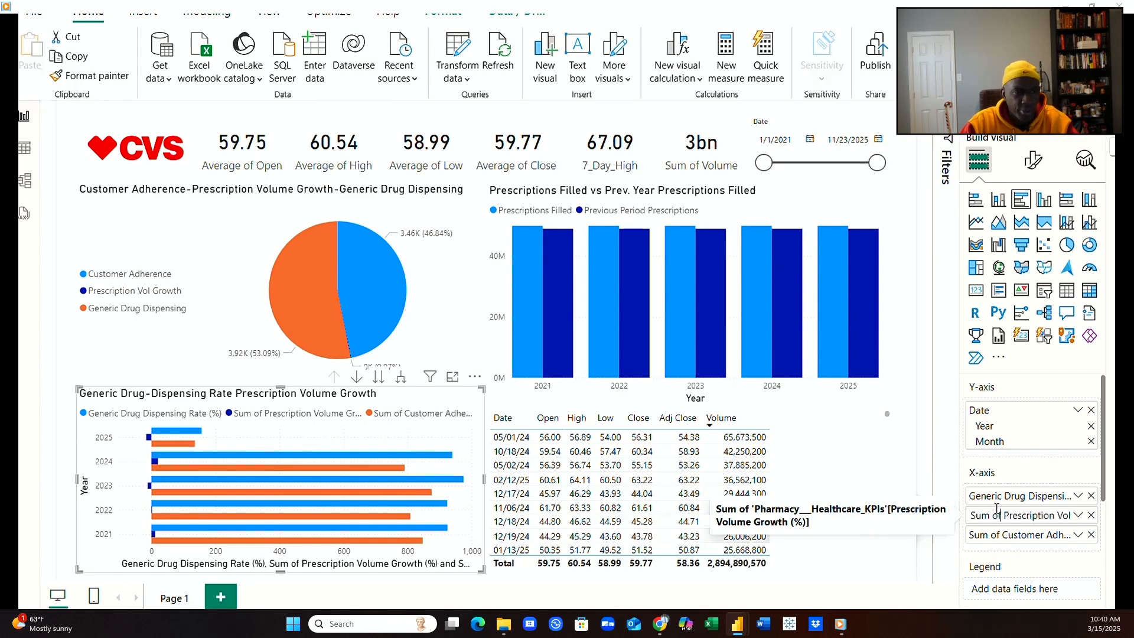
key("BackSpace")
key("BackSpace")
key("BackSpace")
key("BackSpace")
key("BackSpace")
key("BackSpace")
key("BackSpace")
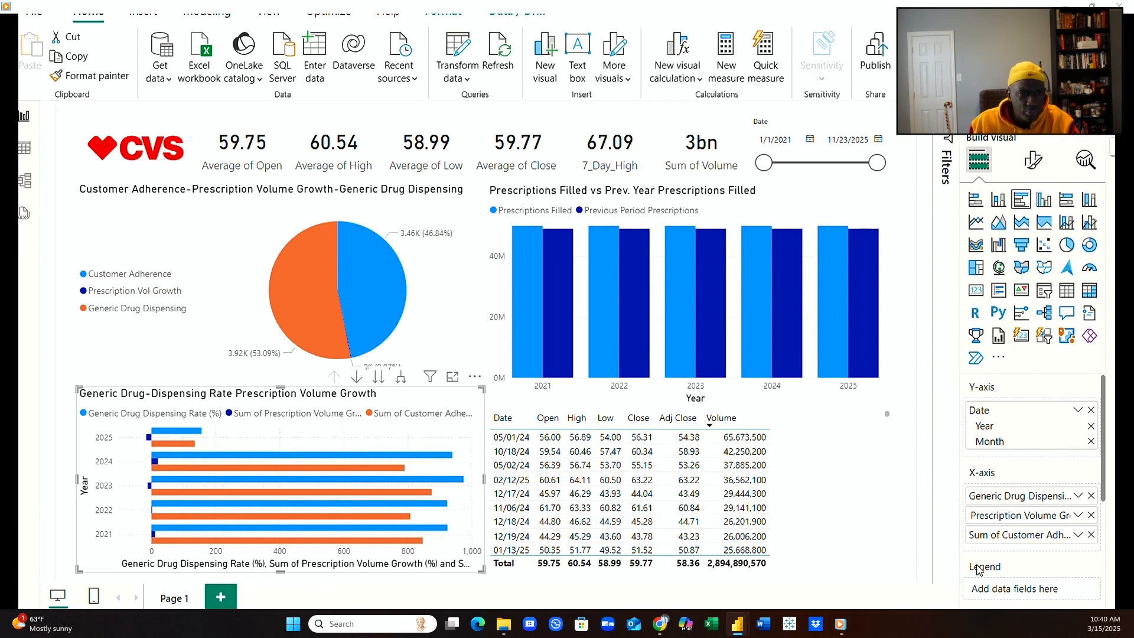
Rename the bar chart's customer adherence value without "Sum of", keeping "Customer Adherence Rate (%)".
double_click(1003, 534)
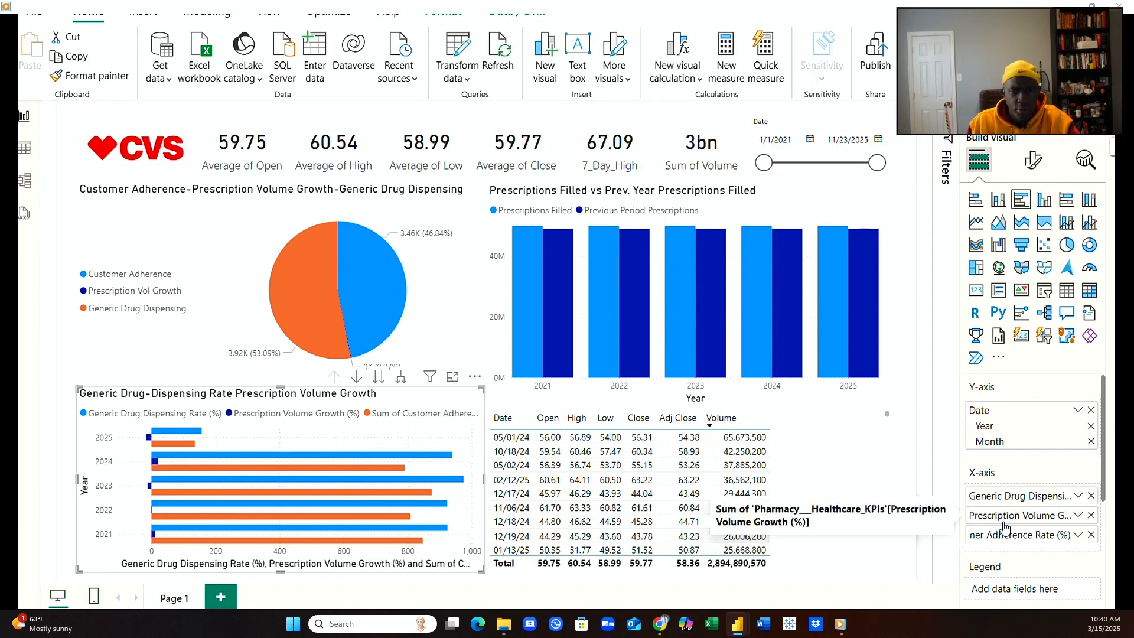
key("Home")
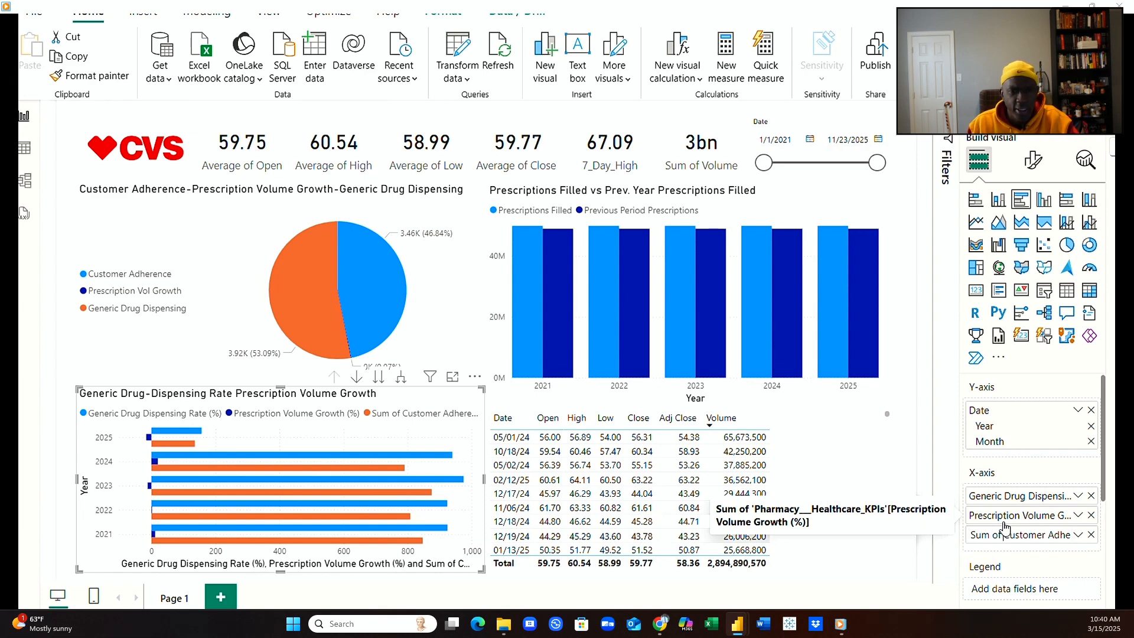
key("Delete")
key("Delete")
key("Delete")
key("Delete")
key("Delete")
key("Delete")
key("Delete")
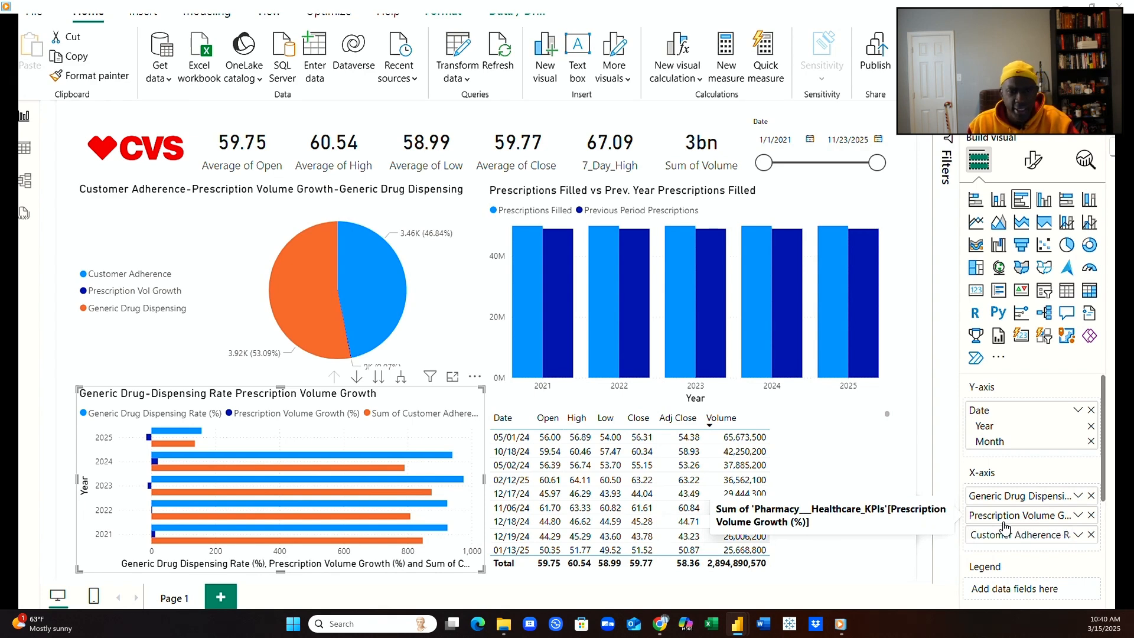
key("Return")
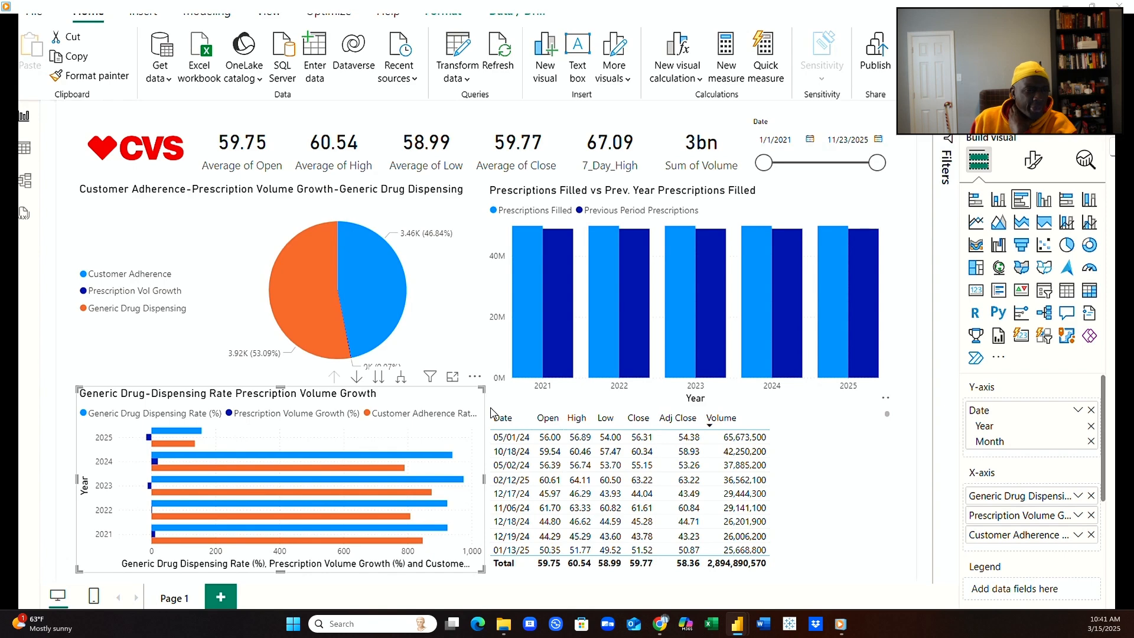
Compare the fields used by the pie chart, bar chart, prescriptions column chart and stock table.
left_click(451, 314)
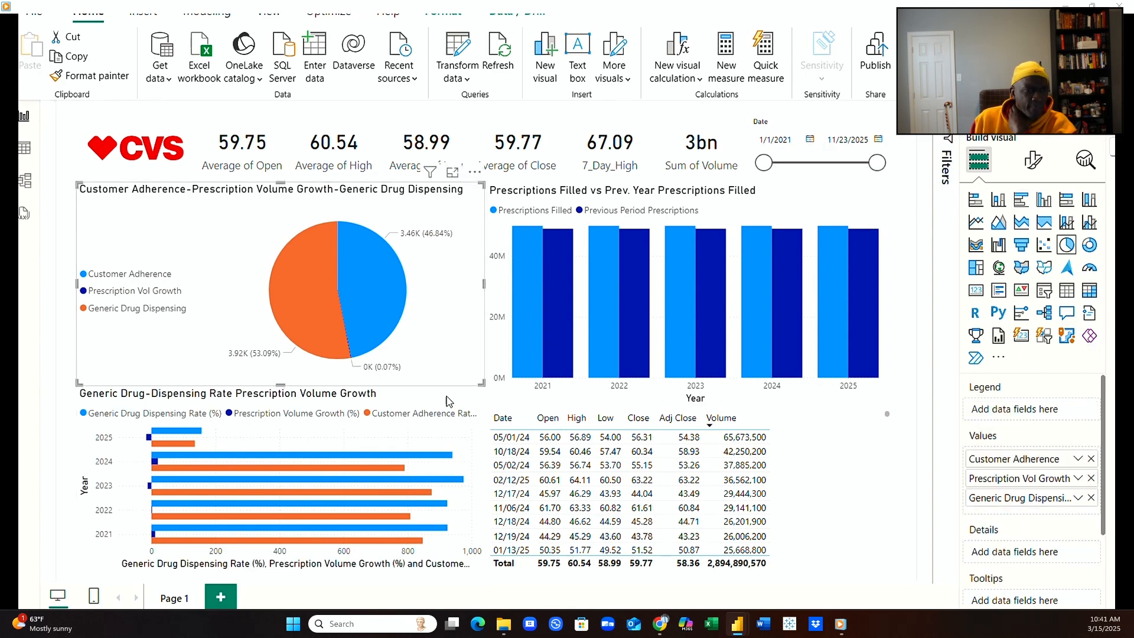
left_click(449, 427)
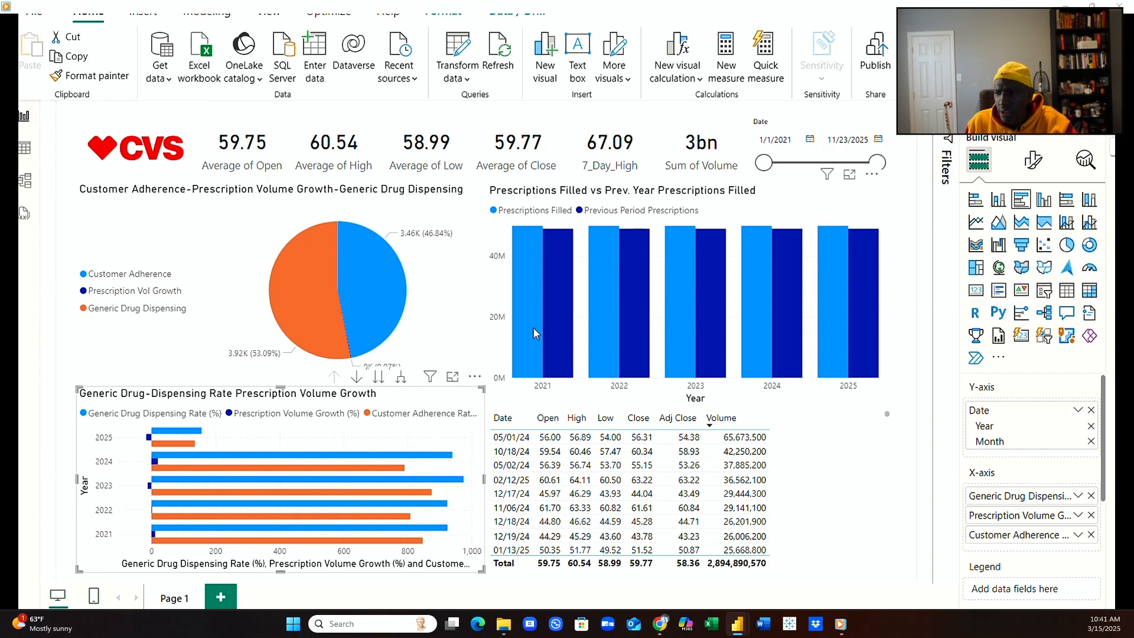
left_click(501, 338)
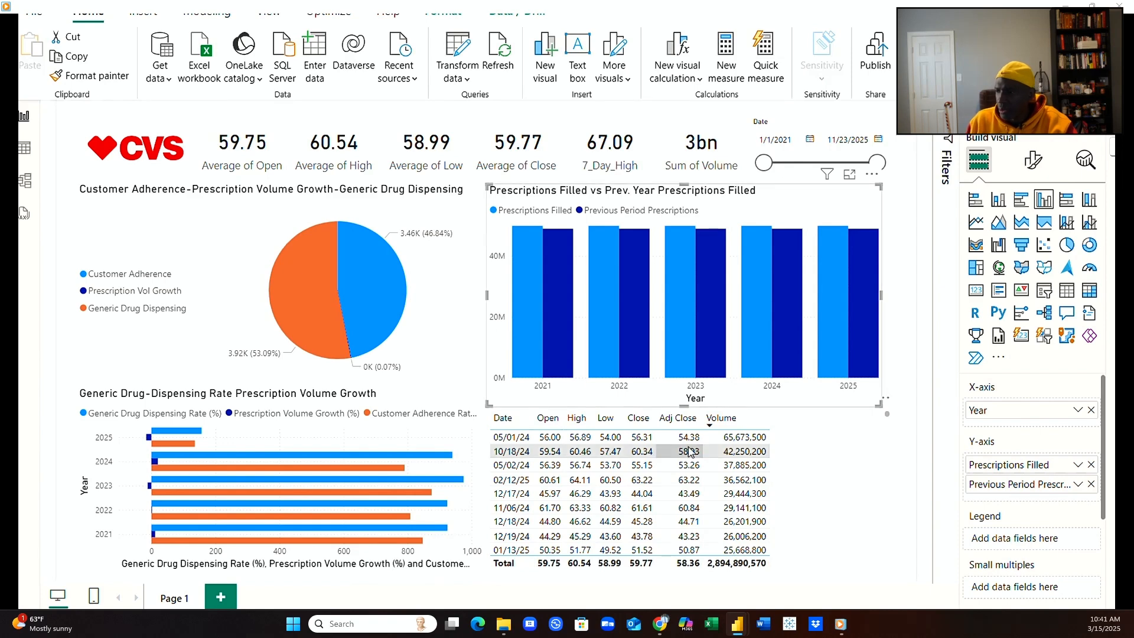
left_click(839, 444)
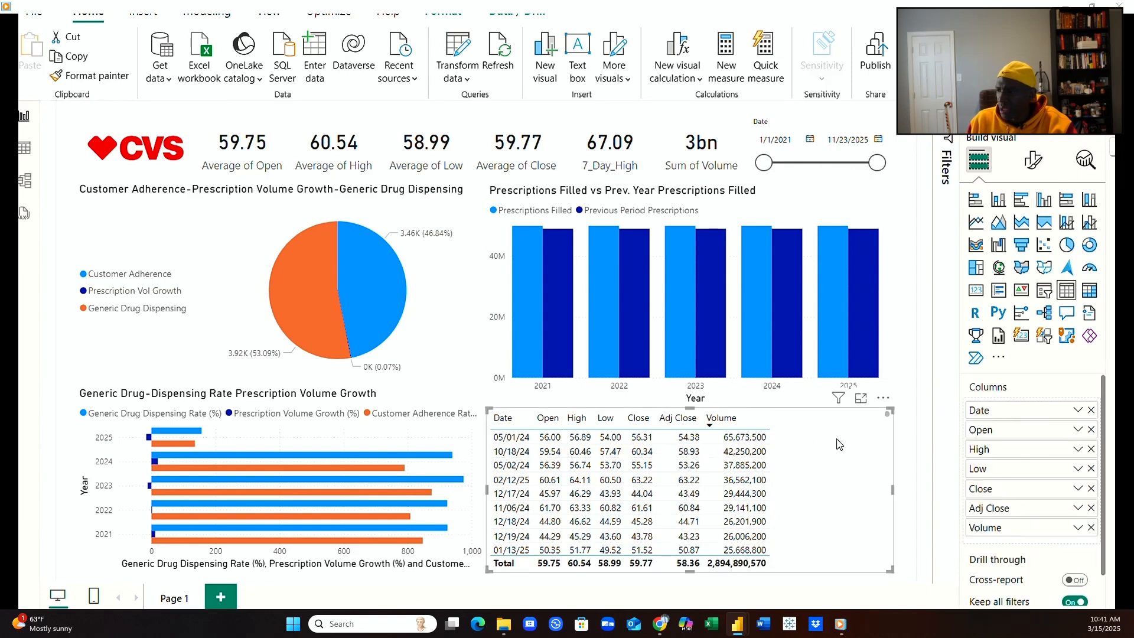
left_click(781, 209)
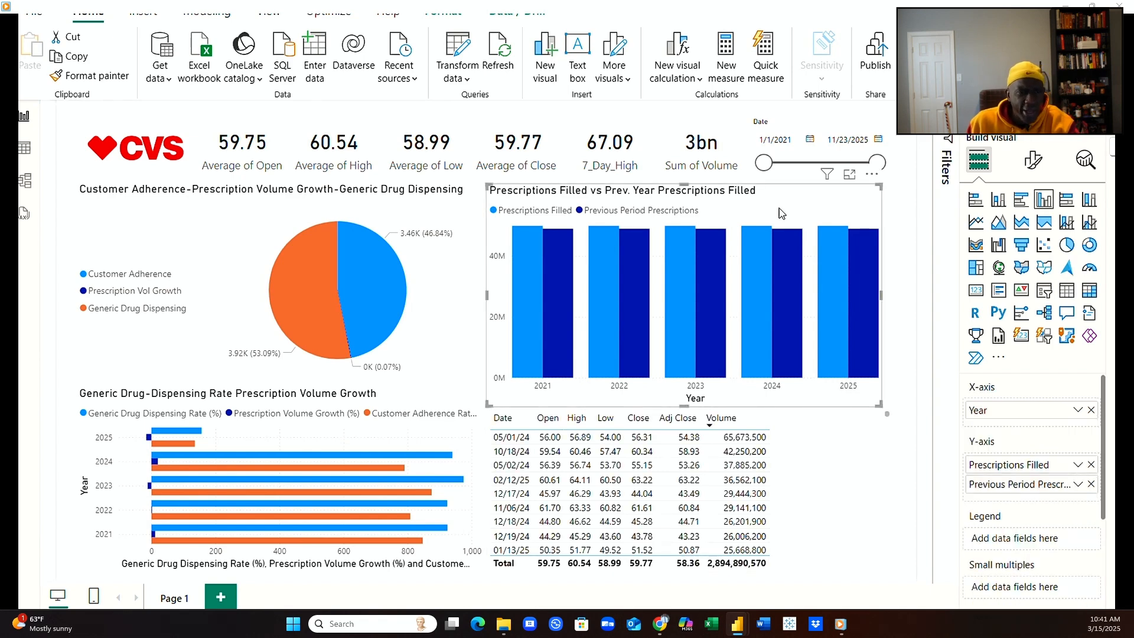
left_click(839, 451)
left_click(447, 440)
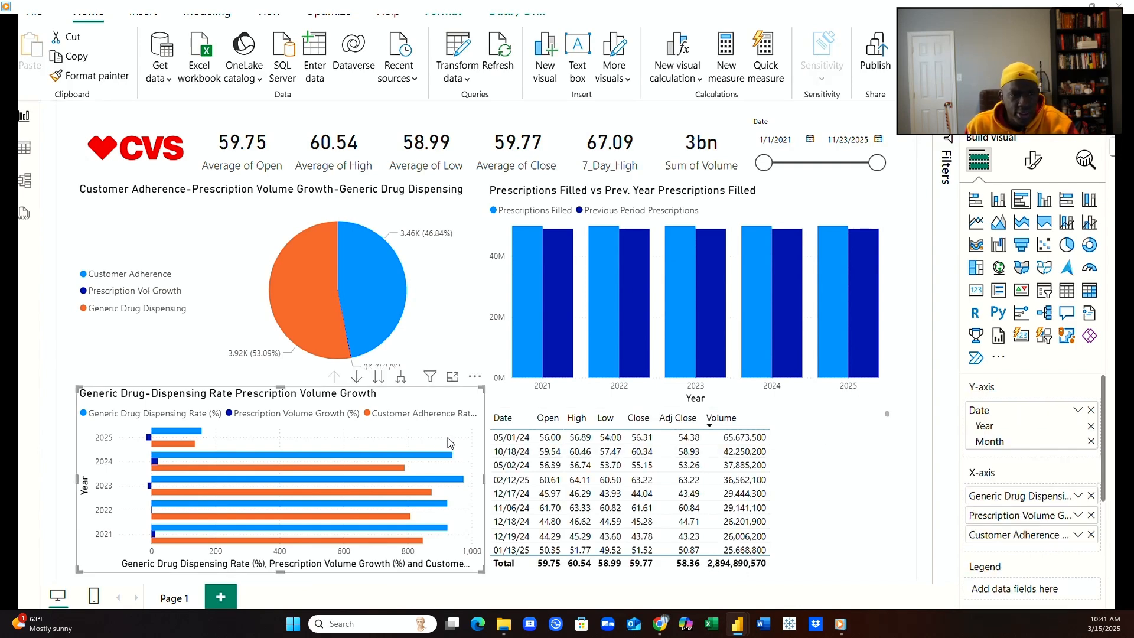
left_click(442, 309)
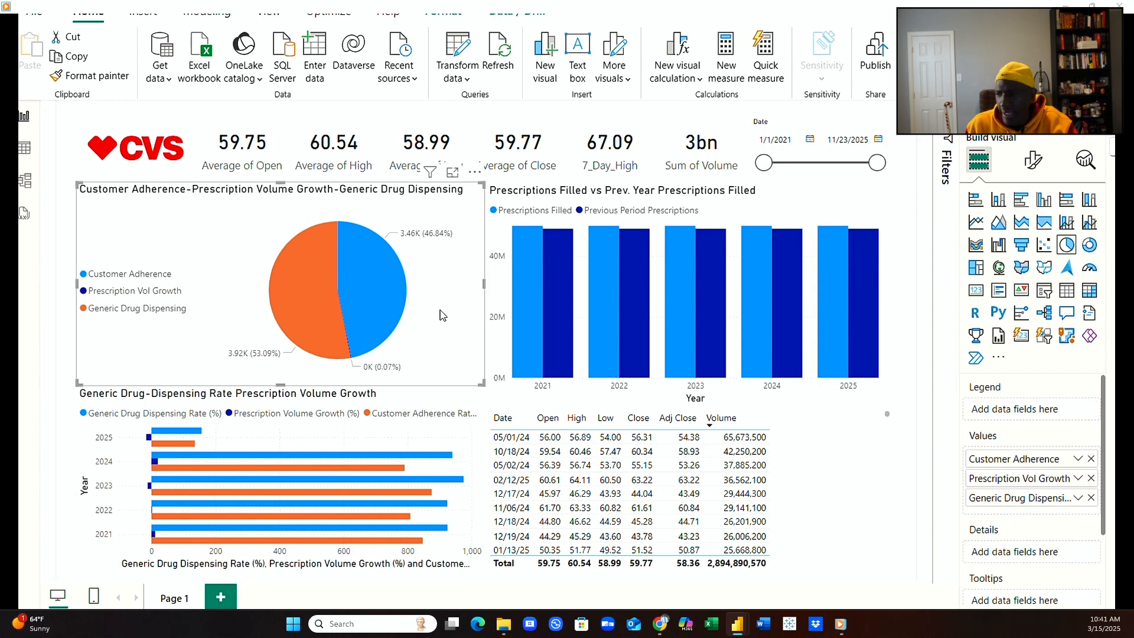
left_click(448, 459)
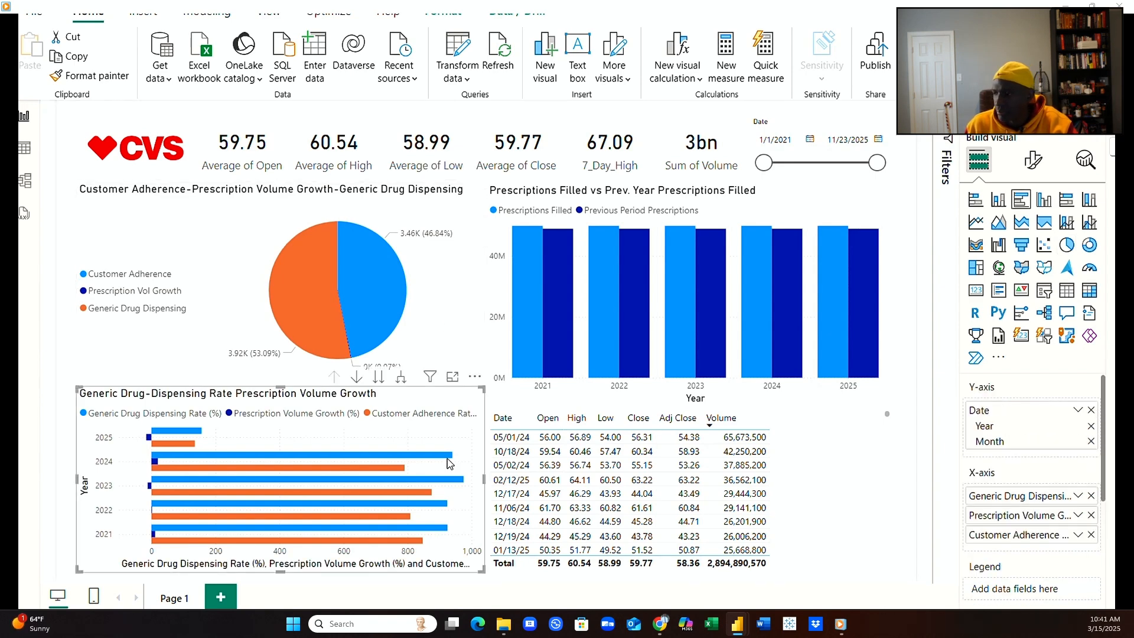
Try replacing the pie chart's values with Generic Drug Dispensing Rate (%) and Generic Prescriptions from the Generic_Drug_Dispensing_Rate table.
left_click(447, 319)
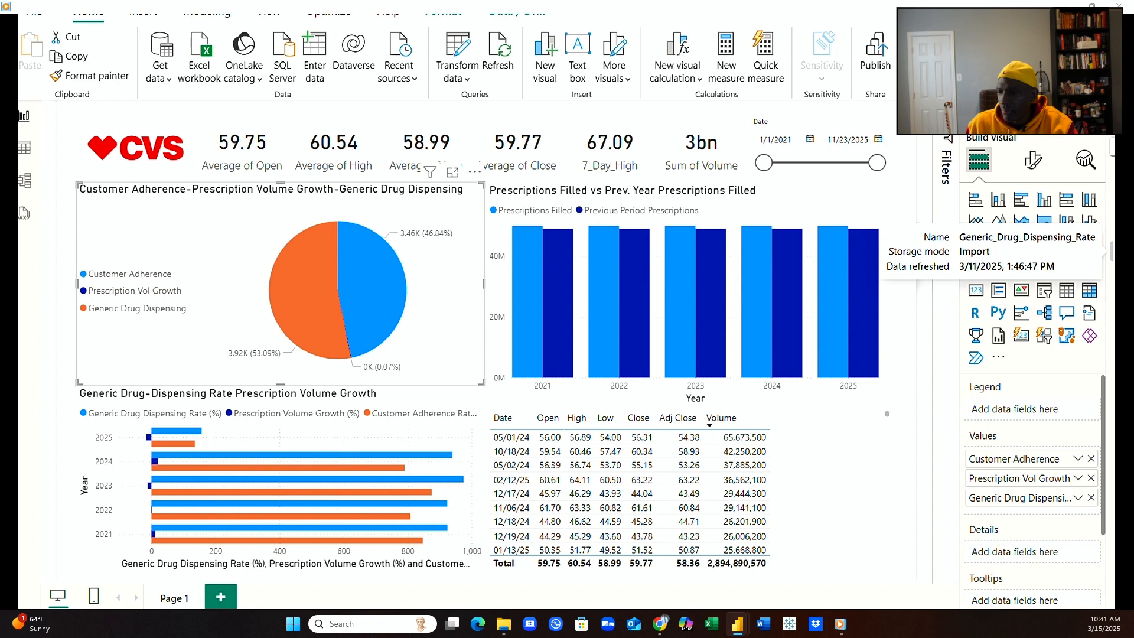
left_click(1091, 461)
left_click(1091, 460)
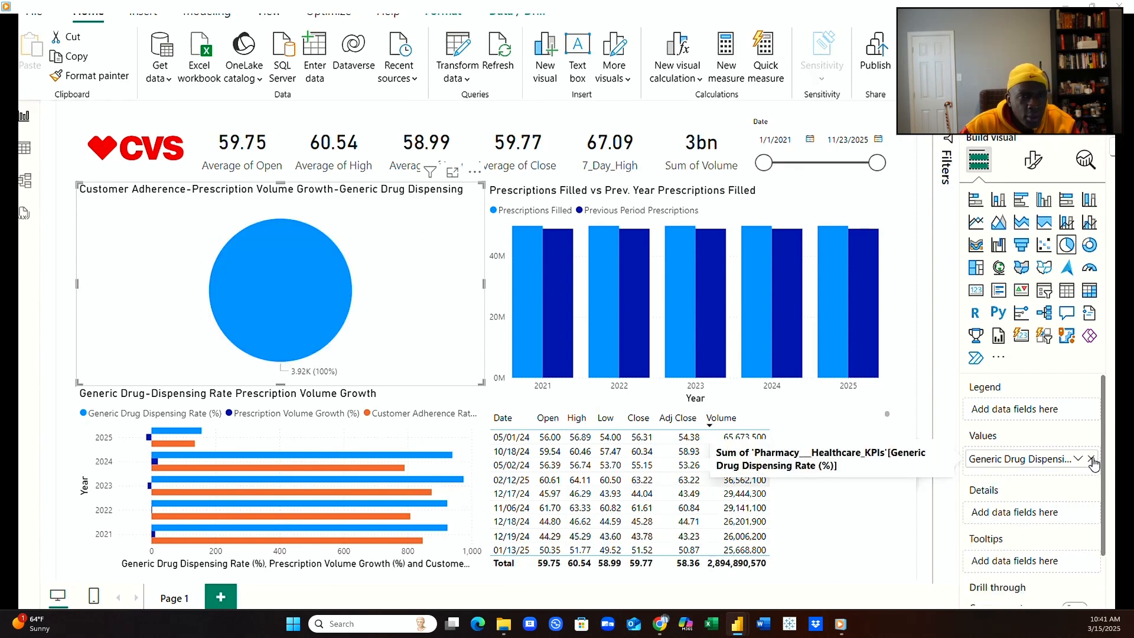
left_click(1091, 459)
left_click_drag(1119, 358, 1059, 462)
left_click_drag(1113, 331, 1050, 465)
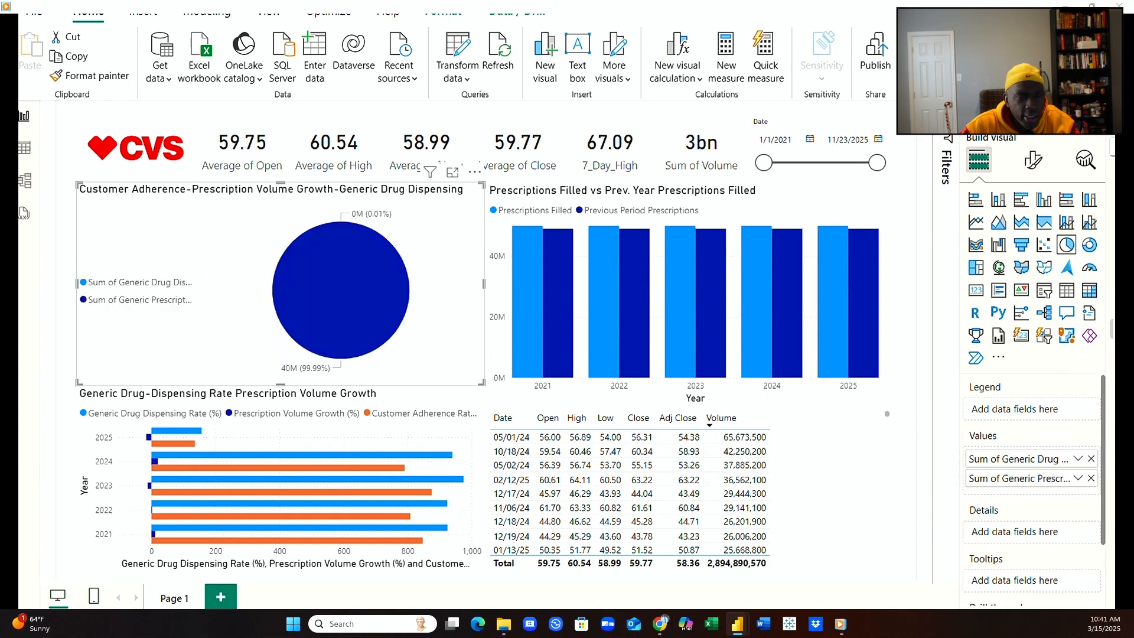
left_click_drag(1110, 330, 1057, 487)
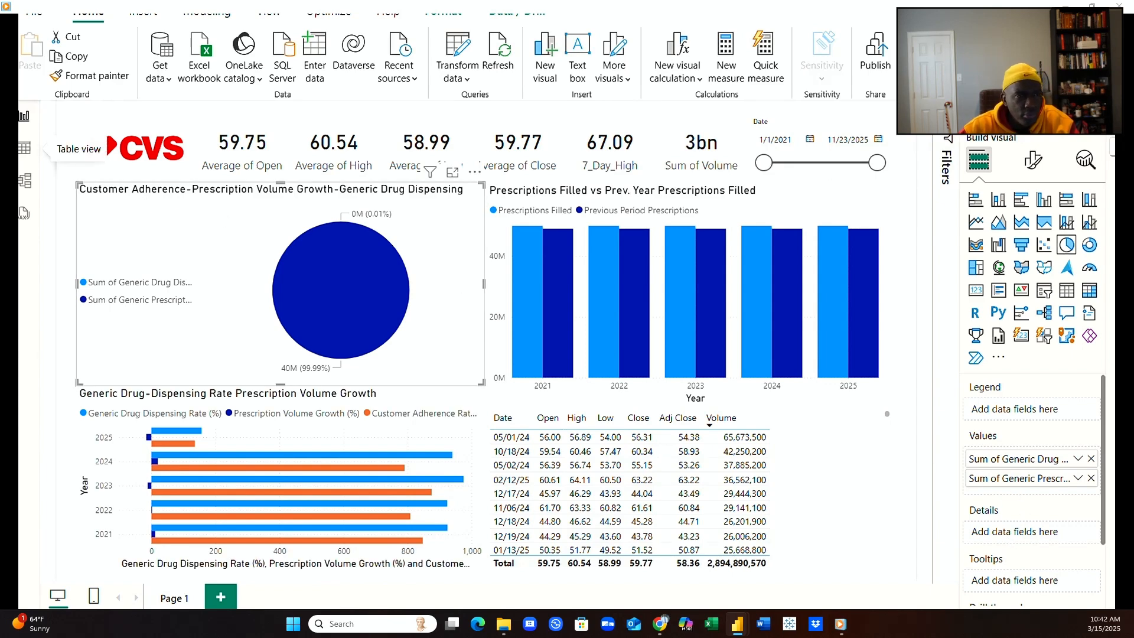
Examine the dispensing rate, generic prescriptions and total prescriptions columns of Generic_Drug_Dispensing_Rate in the data table view.
left_click(24, 147)
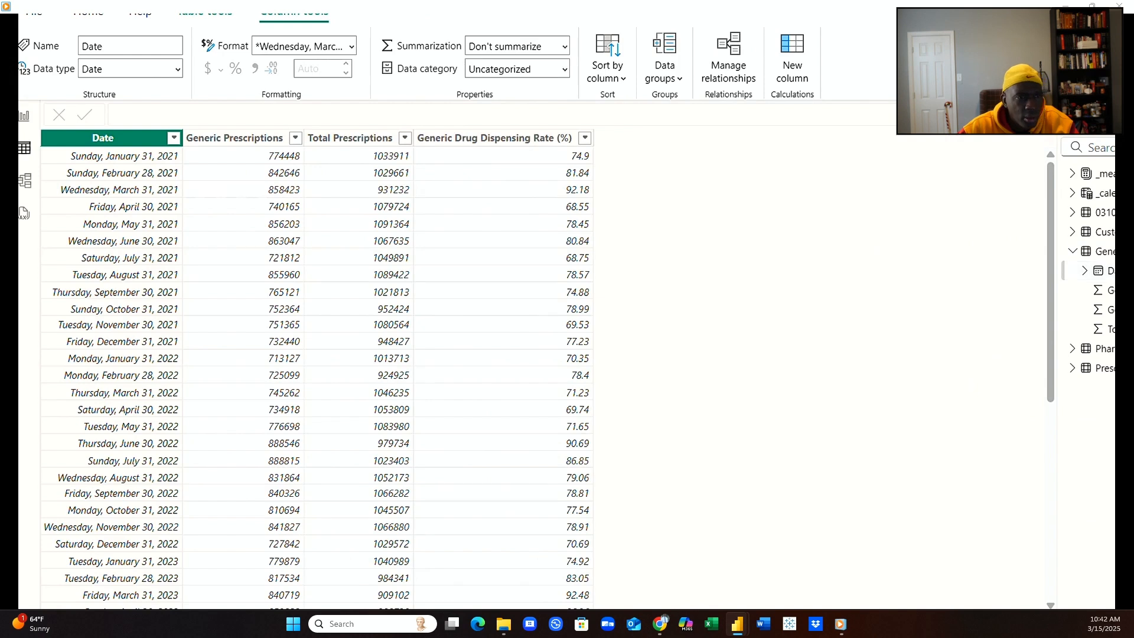
left_click(1104, 290)
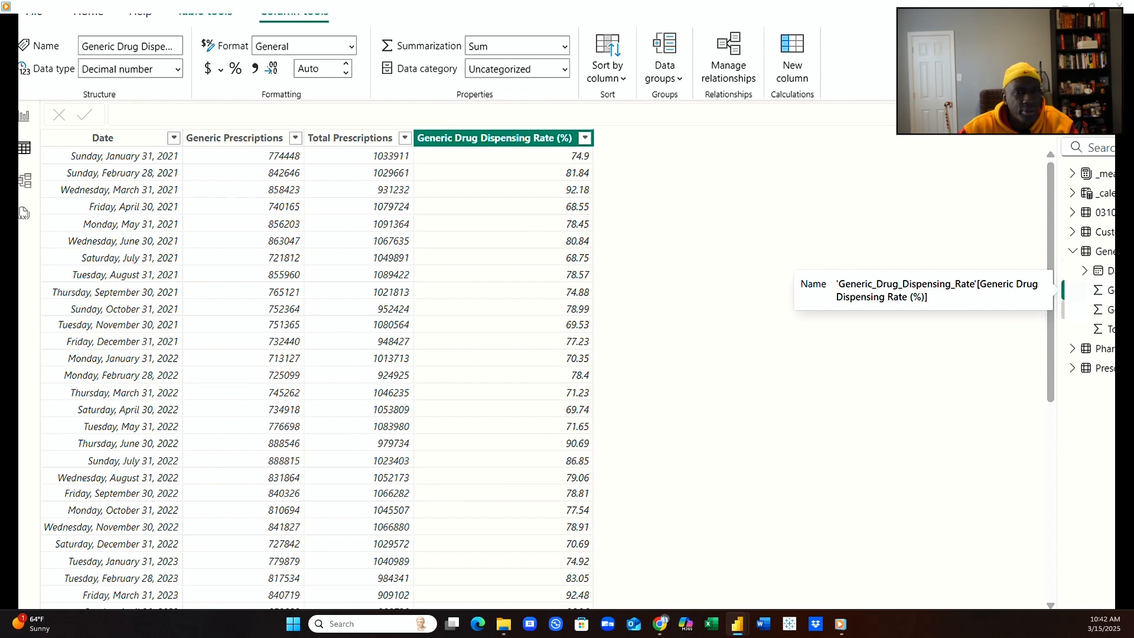
left_click(1103, 310)
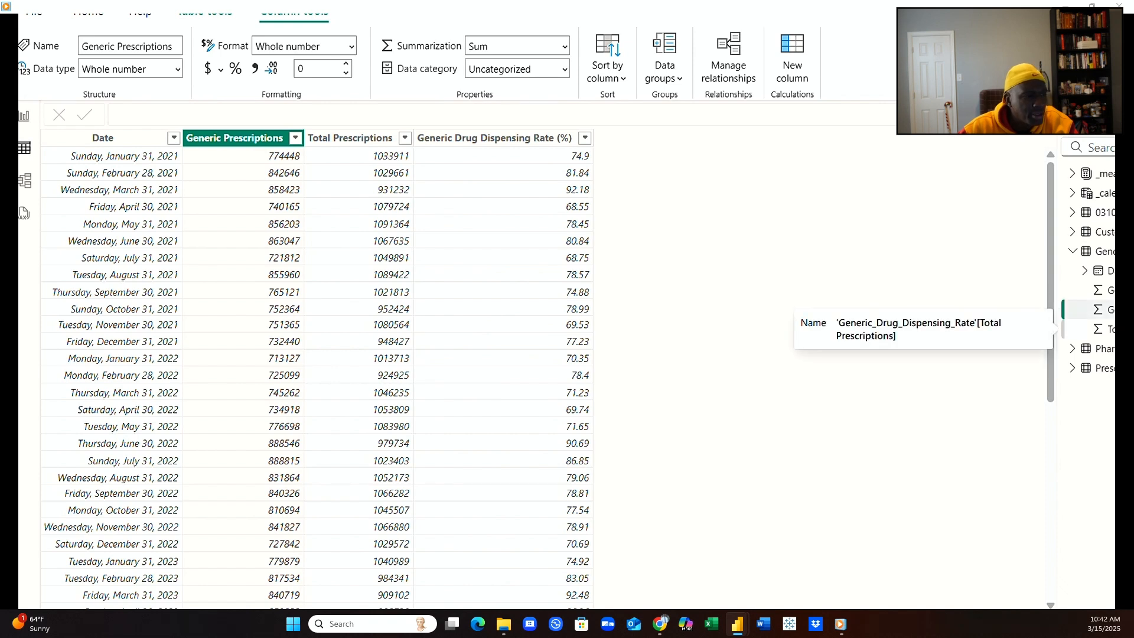
left_click(1110, 329)
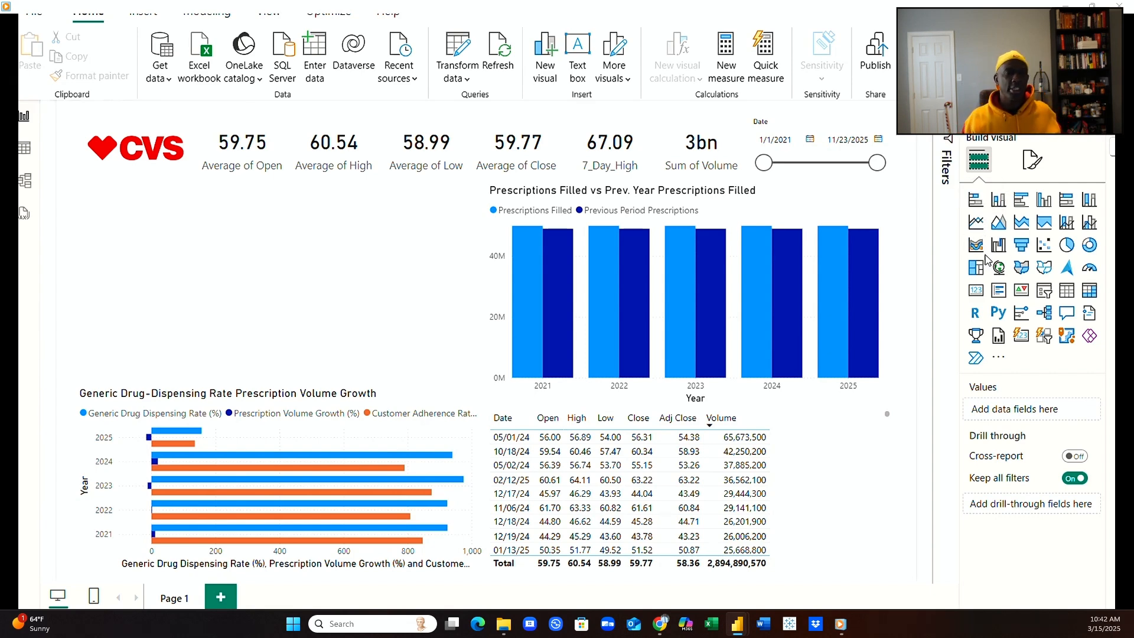
Insert a line chart filling the space above the bar chart, with the Generic_Drug_Dispensing_Rate Date hierarchy minus Day on its X-axis.
left_click(976, 222)
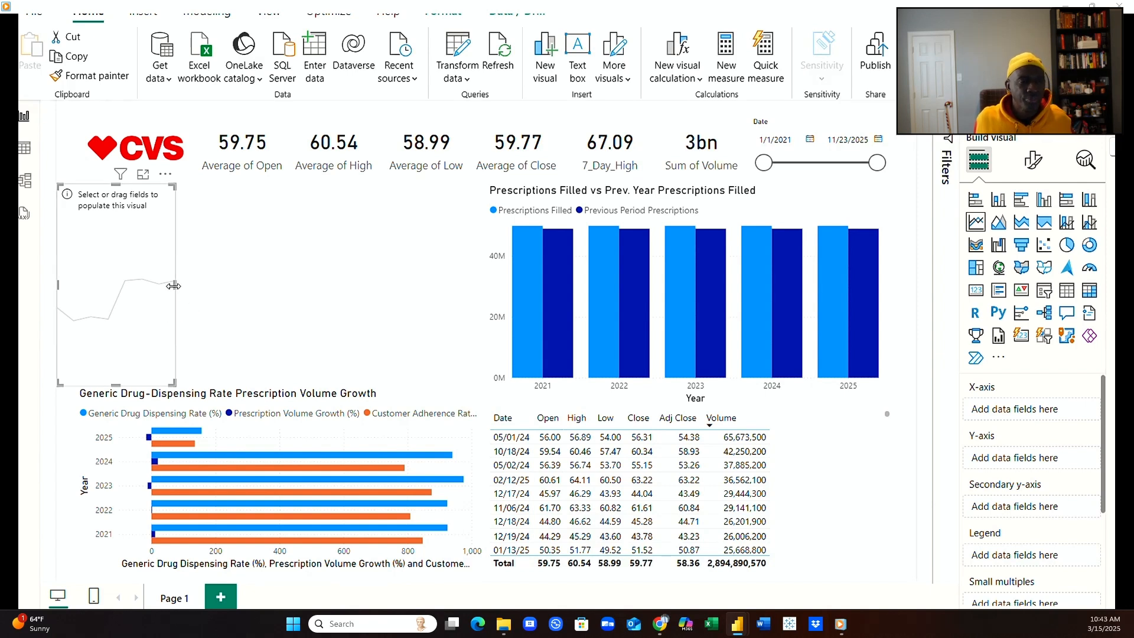
left_click_drag(173, 286, 472, 307)
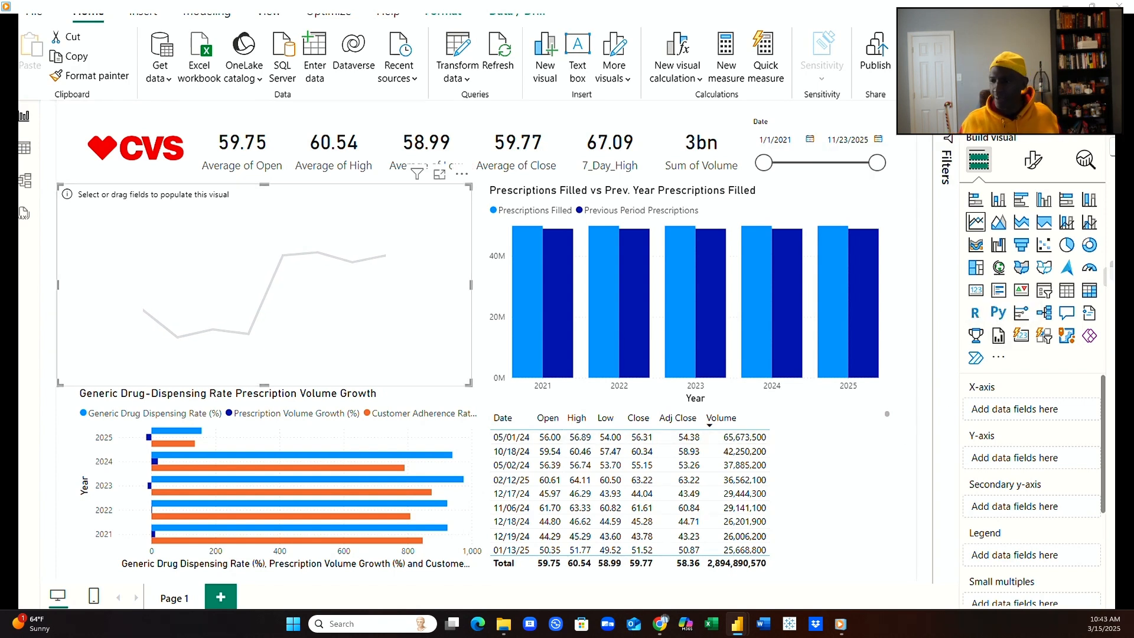
left_click_drag(1111, 275, 1035, 405)
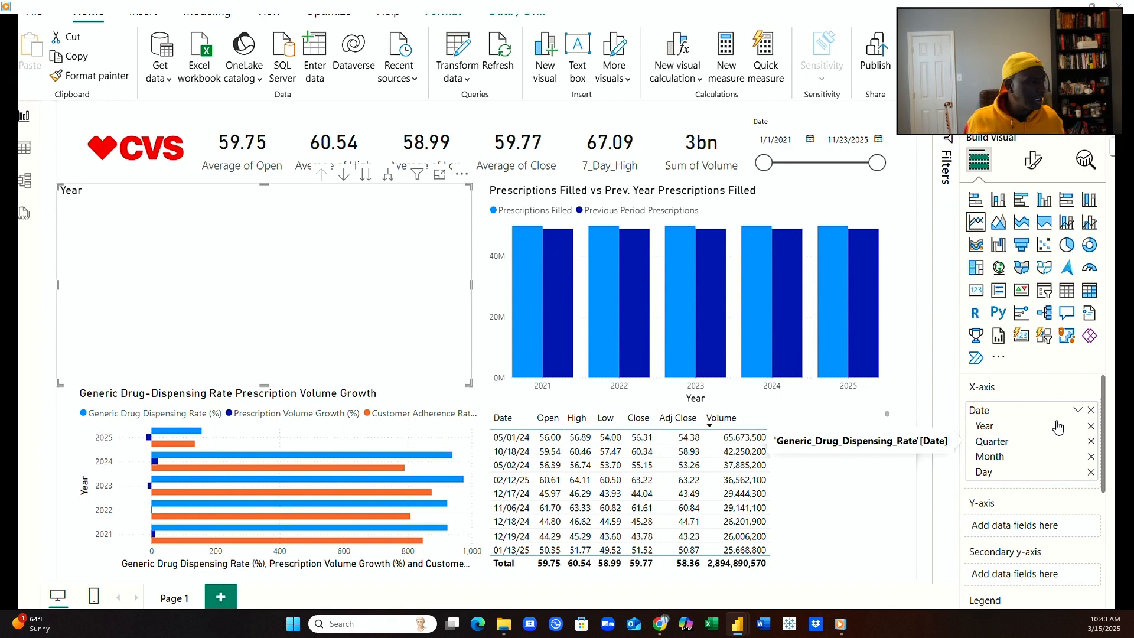
left_click(1090, 475)
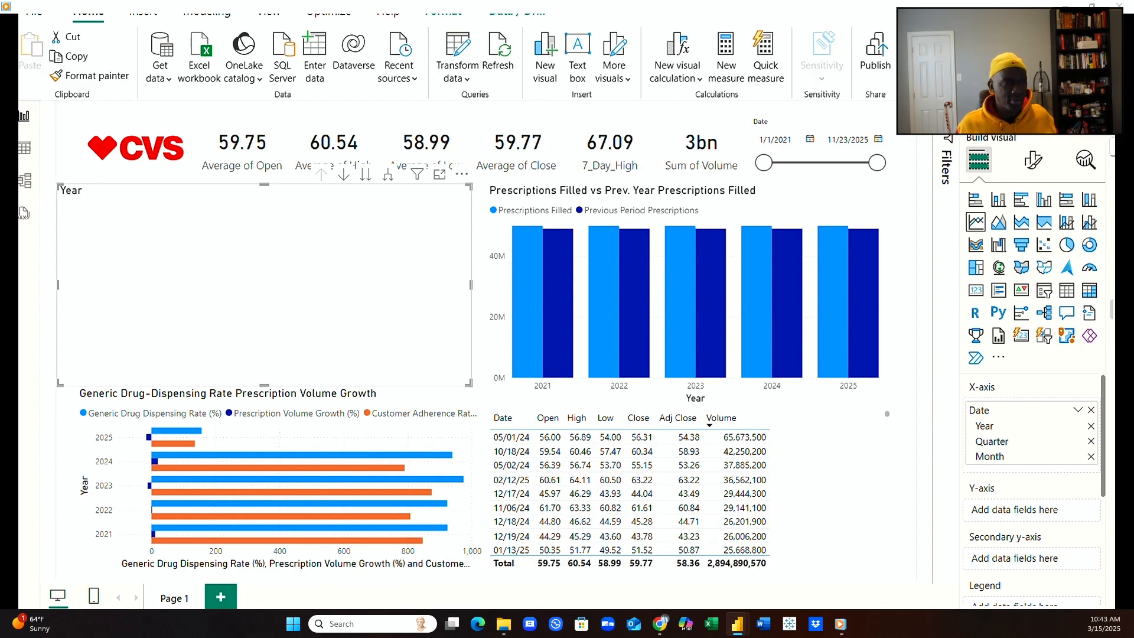
Add Generic Prescriptions and Generic Drug Dispensing Rate (%) from Generic_Drug_Dispensing_Rate to the line chart's Y-axis.
left_click_drag(1108, 310, 1022, 511)
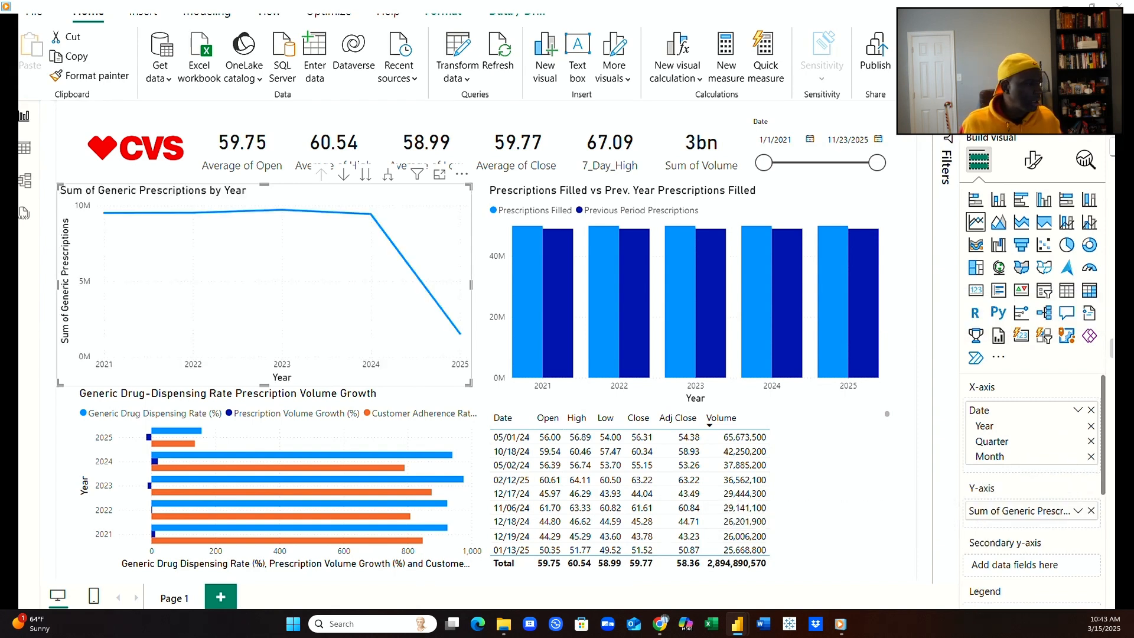
left_click_drag(1105, 410, 1051, 515)
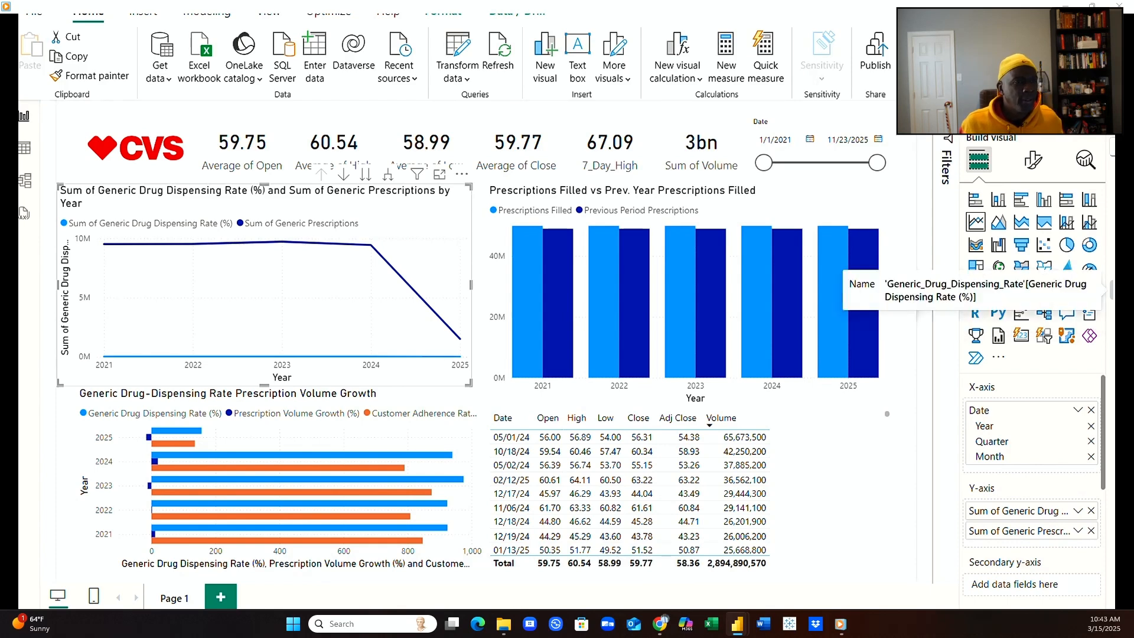
Aggregate both Generic Prescriptions and Generic Drug Dispensing Rate (%) by Average on the line chart's Y-axis.
left_click(1078, 531)
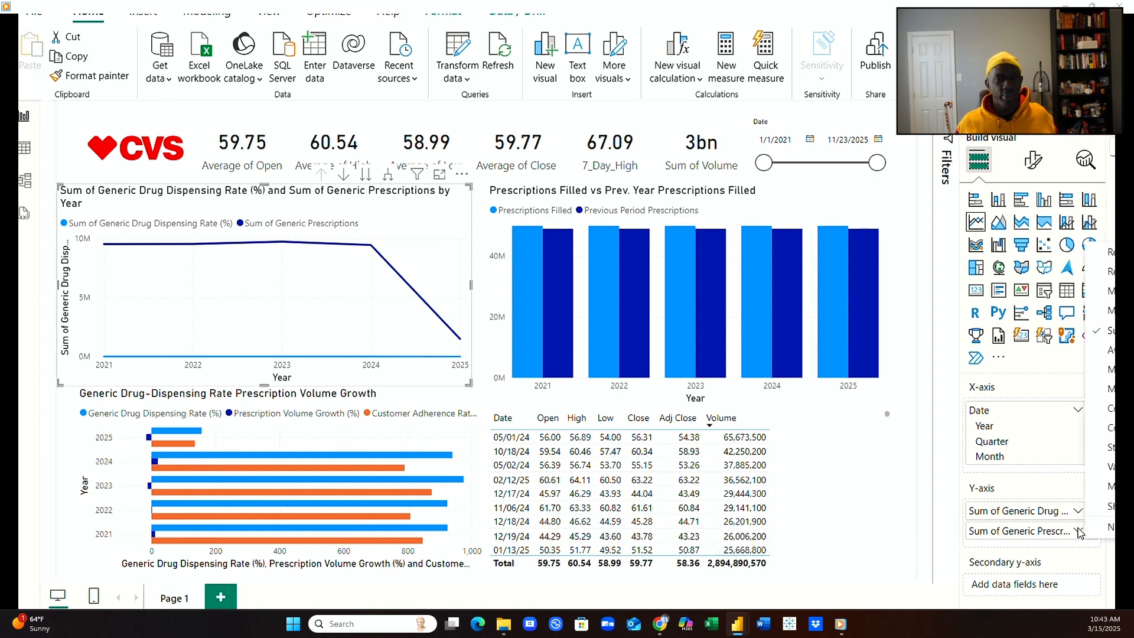
left_click(1109, 349)
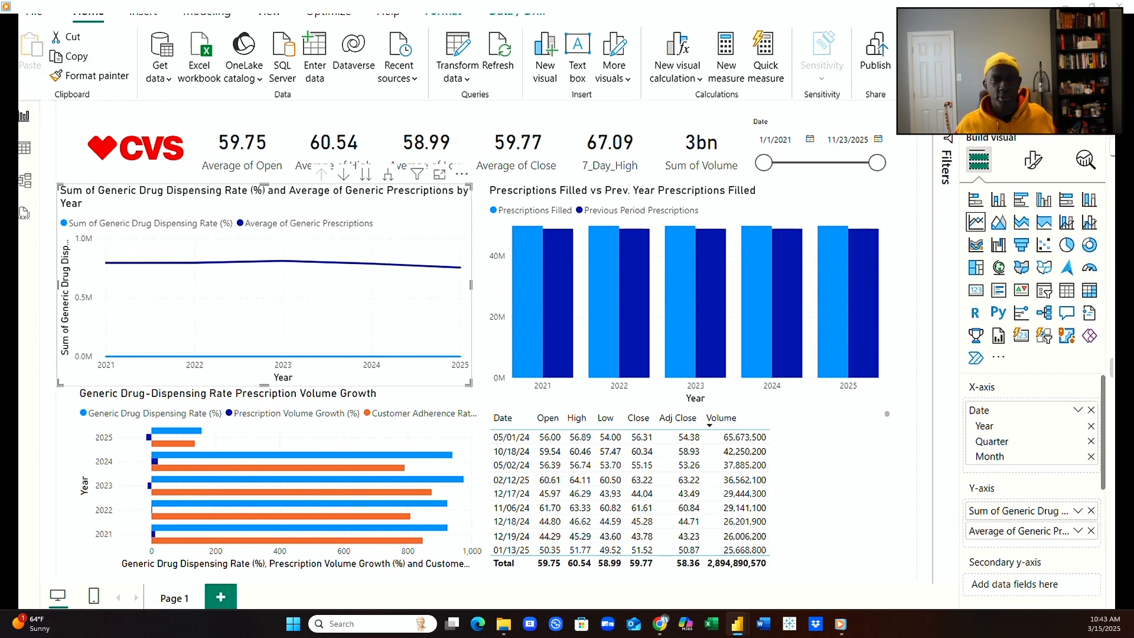
left_click(1078, 510)
left_click(1111, 330)
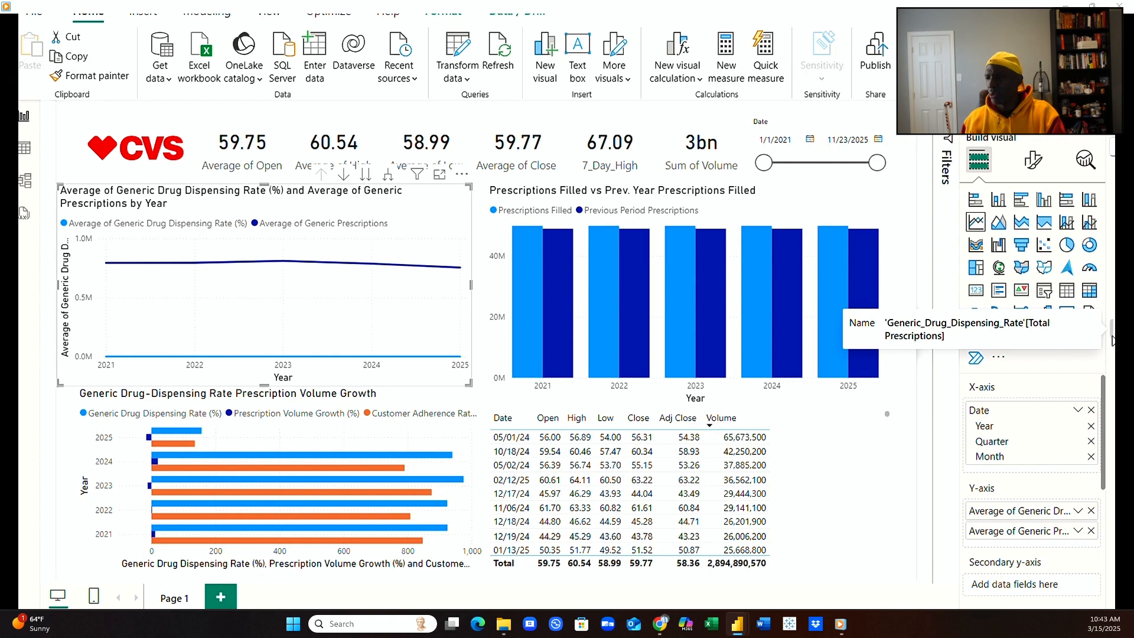
Try adding Total Prescriptions to the generic-drug chart's Y-axis, and remove the Generic Prescriptions average from it.
left_click_drag(1113, 340, 1052, 510)
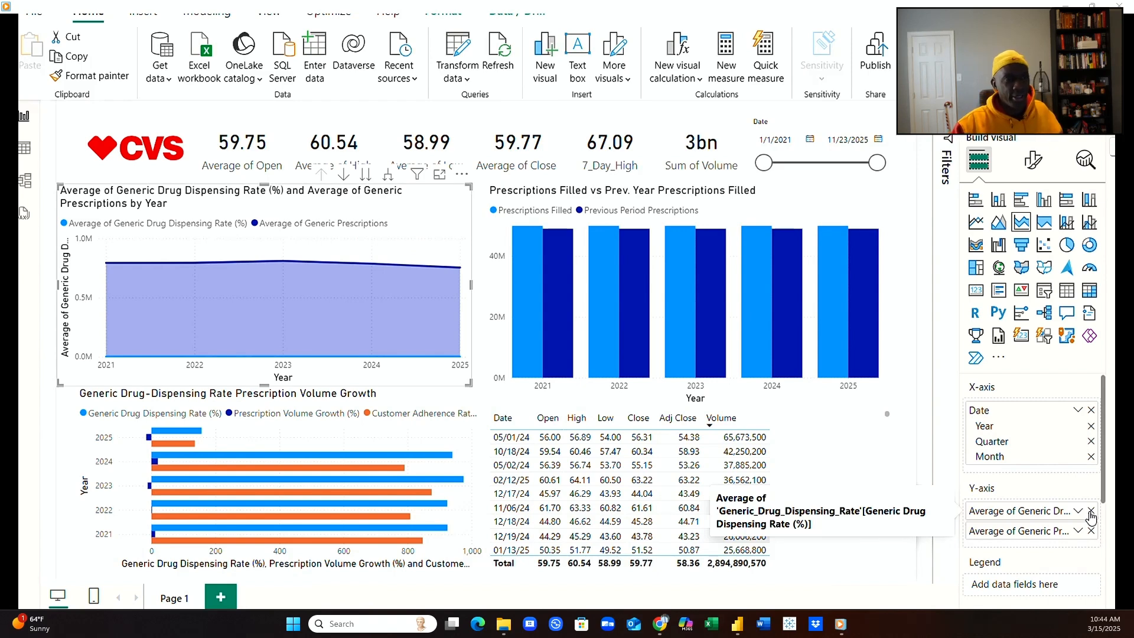
left_click(1091, 531)
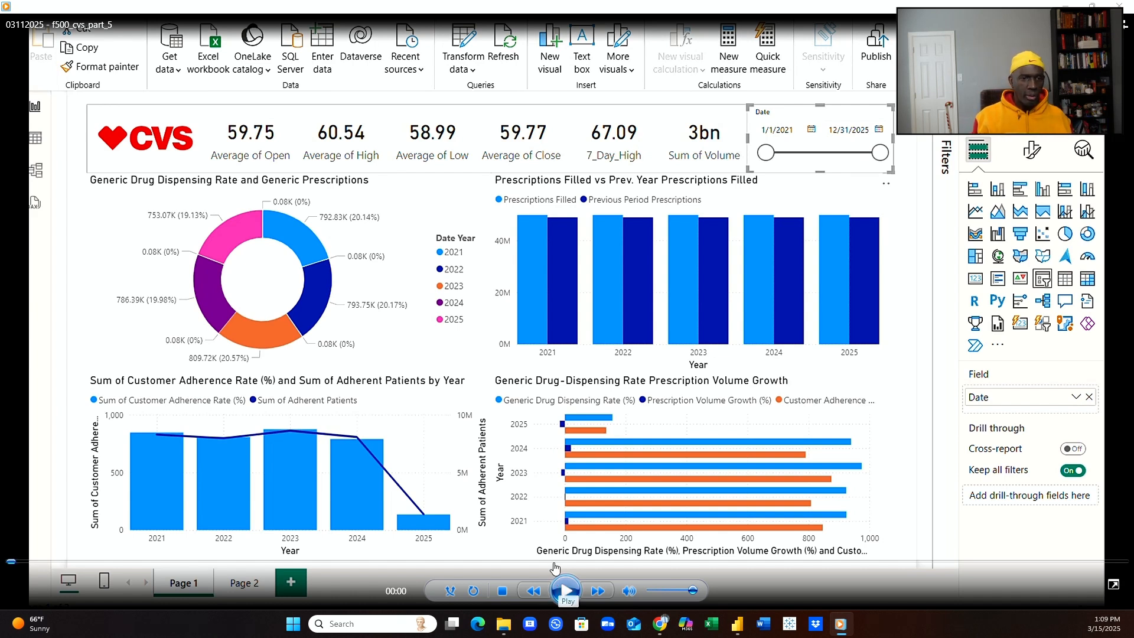
left_click(574, 590)
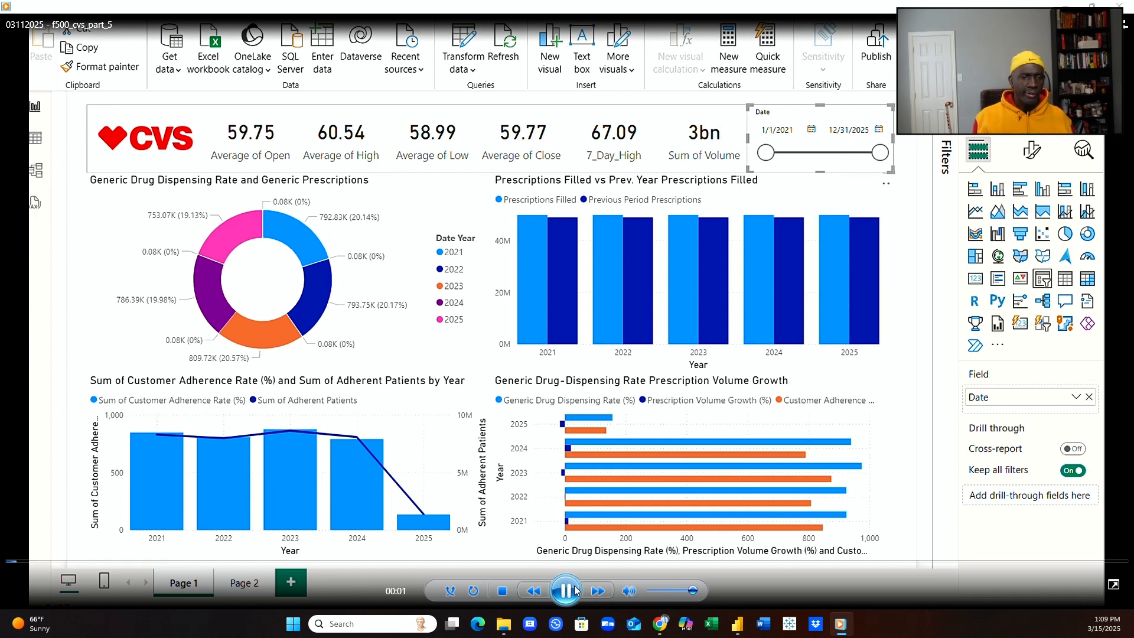
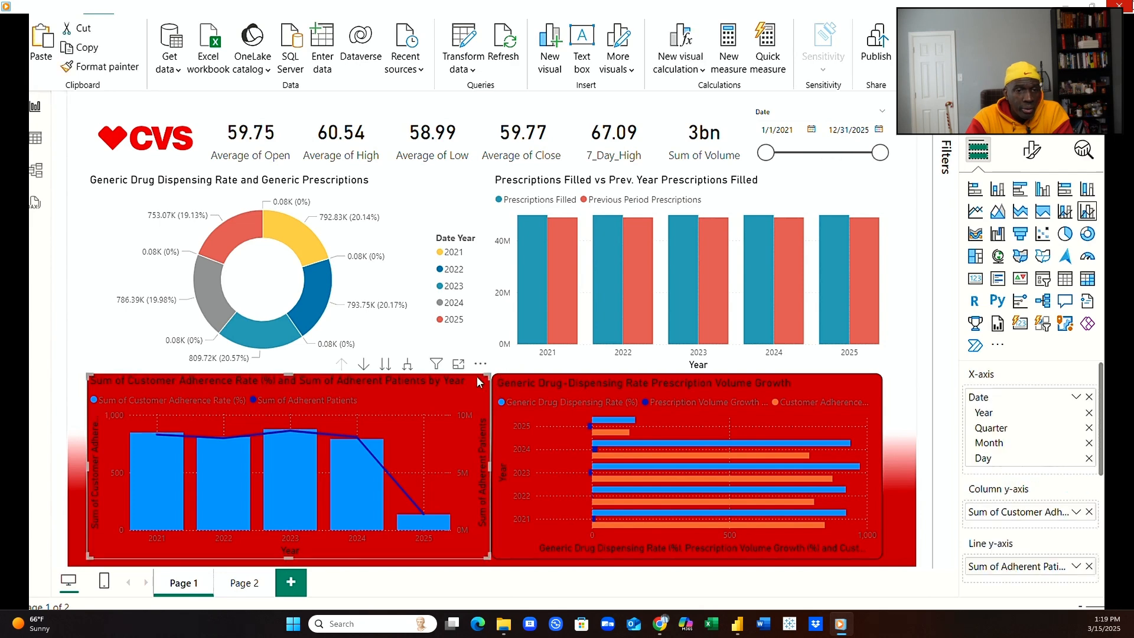
Turn on a visual border for the Customer Adherence Rate combo chart and set its rounded corners to 5 px.
left_click(1035, 157)
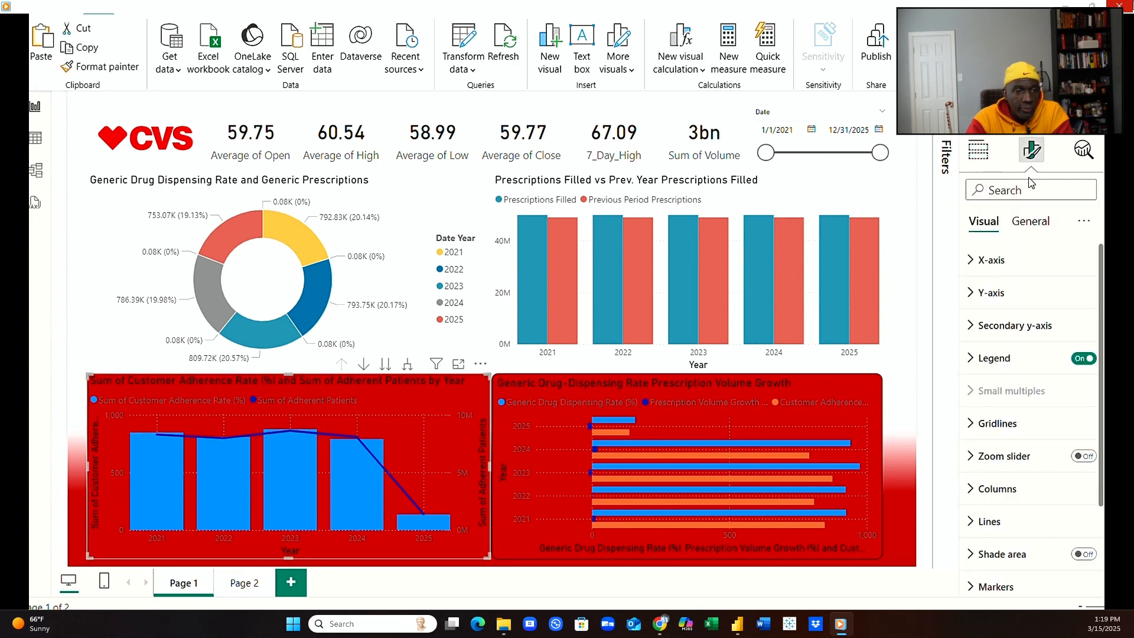
left_click(1030, 223)
left_click(993, 324)
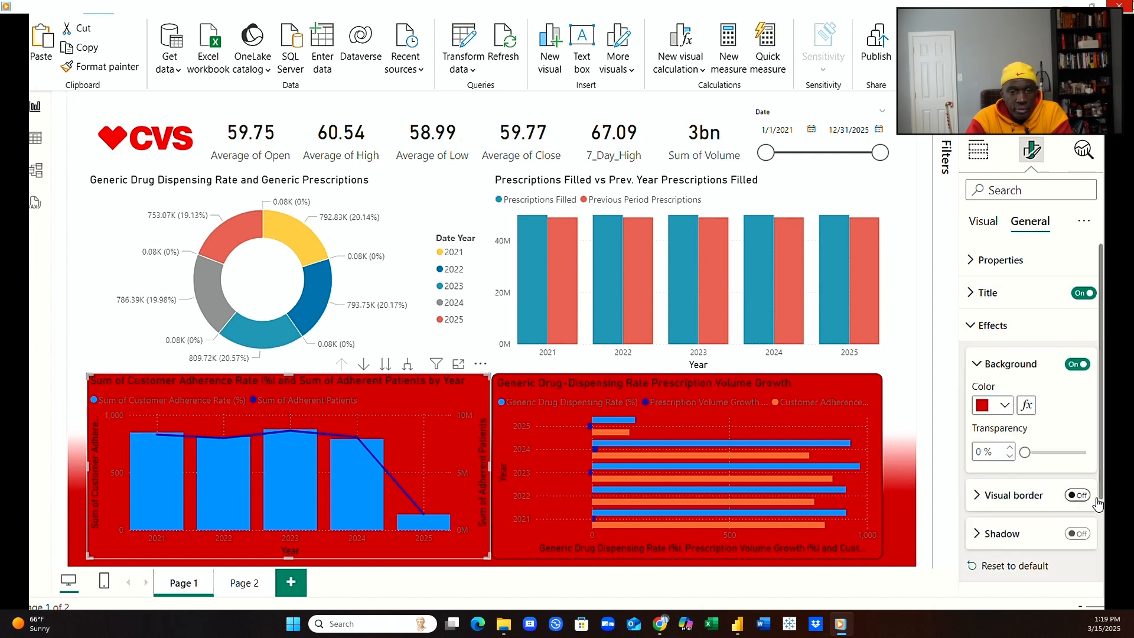
left_click(1080, 496)
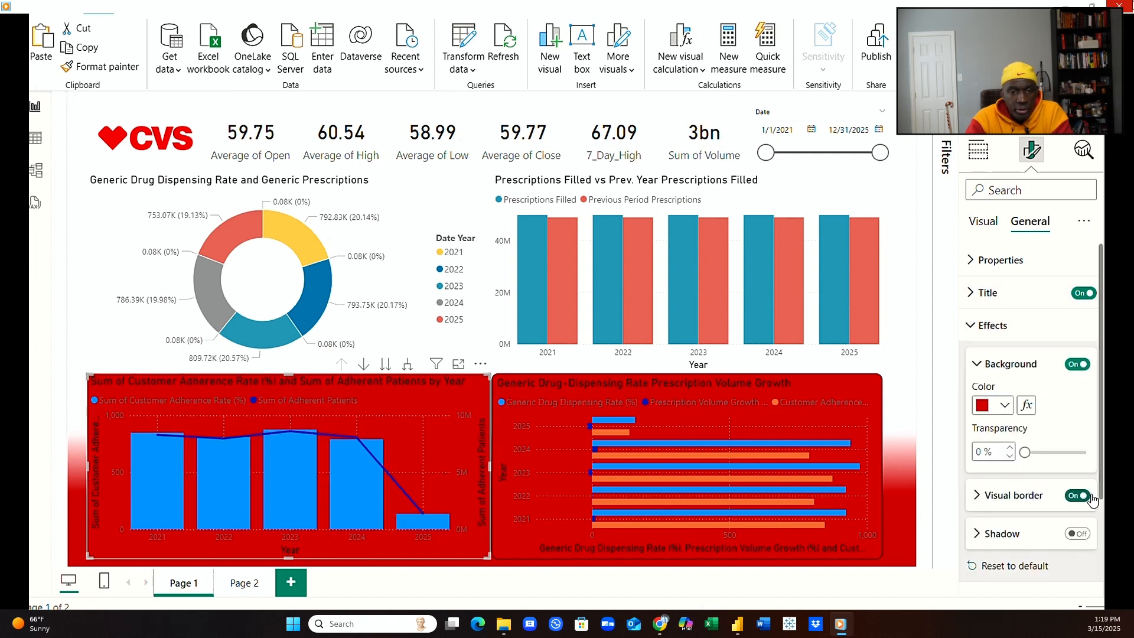
left_click(977, 497)
scroll(995, 466, "down", 3)
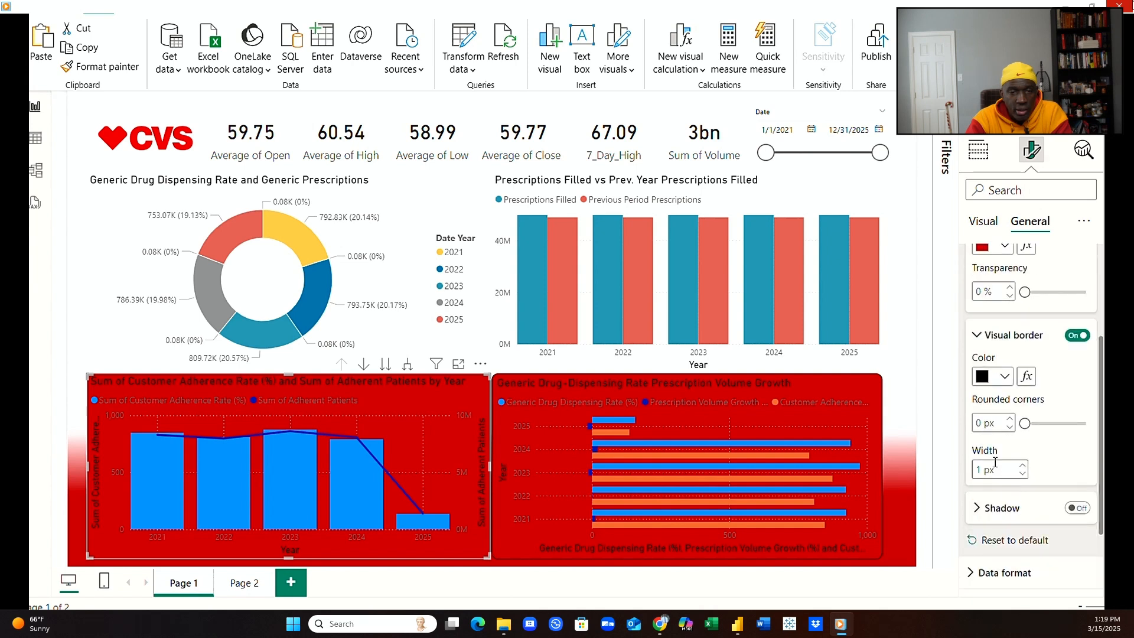
left_click(1009, 418)
left_click(1010, 418)
left_click(1009, 418)
left_click(1009, 418)
left_click(1010, 418)
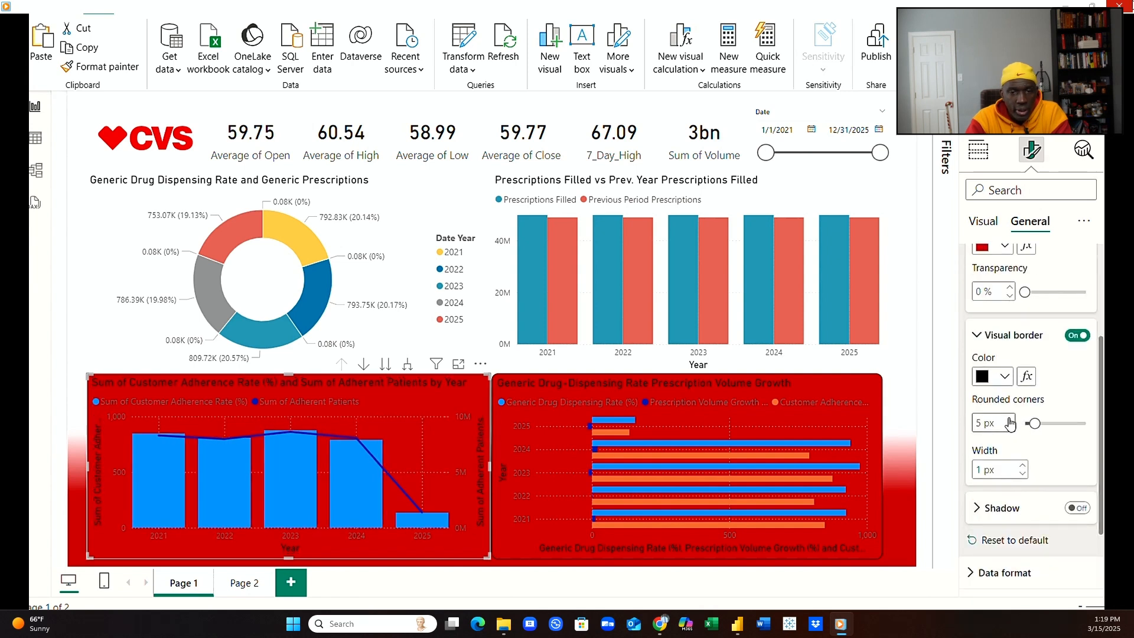
left_click(904, 360)
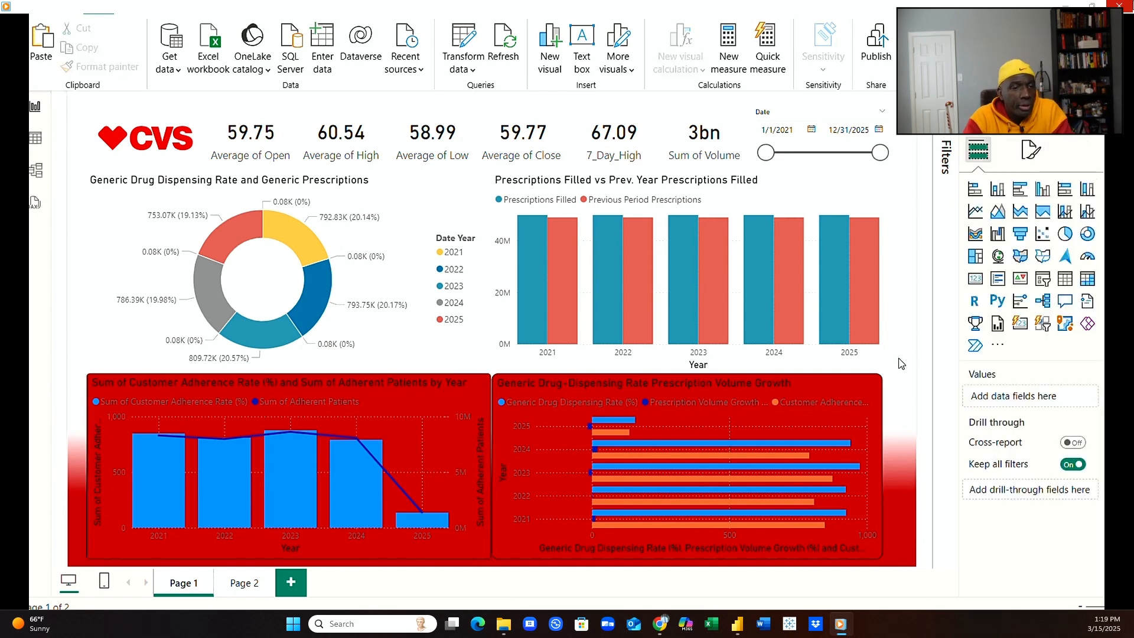
Increase the rounded corners of the Customer Adherence Rate combo chart's visual border to 10 px.
left_click(474, 380)
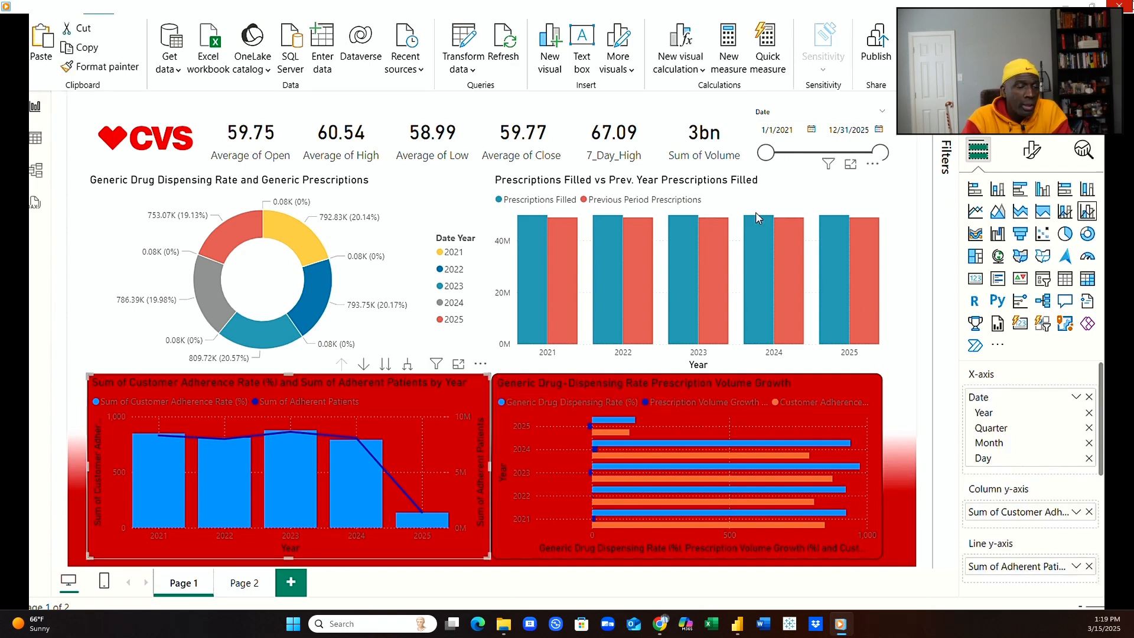
left_click(1032, 154)
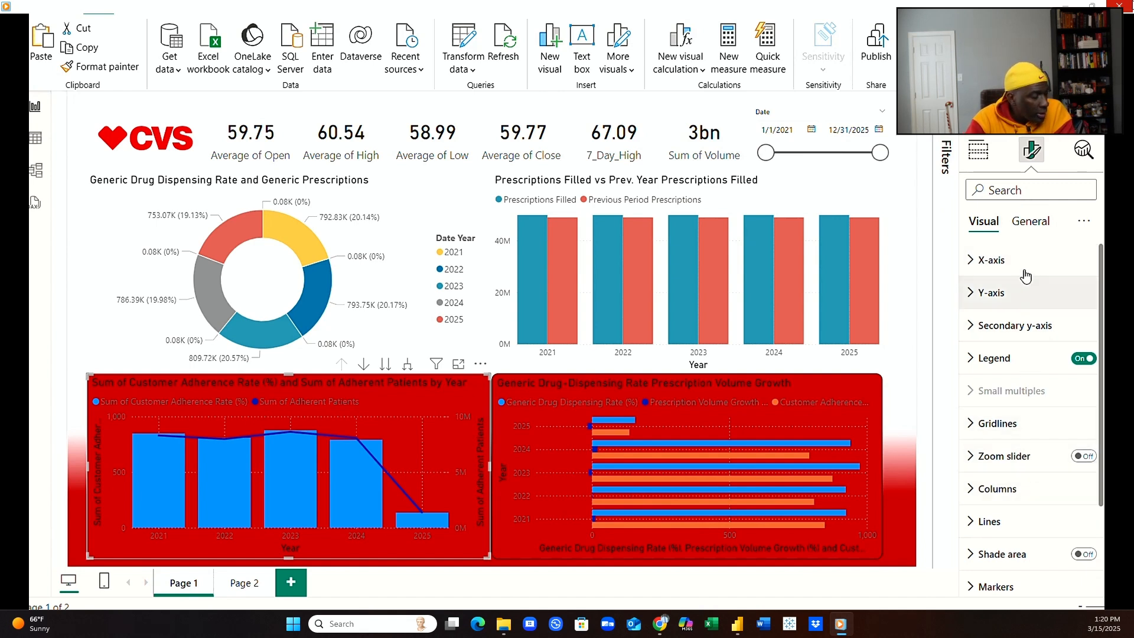
left_click(1027, 223)
left_click(988, 325)
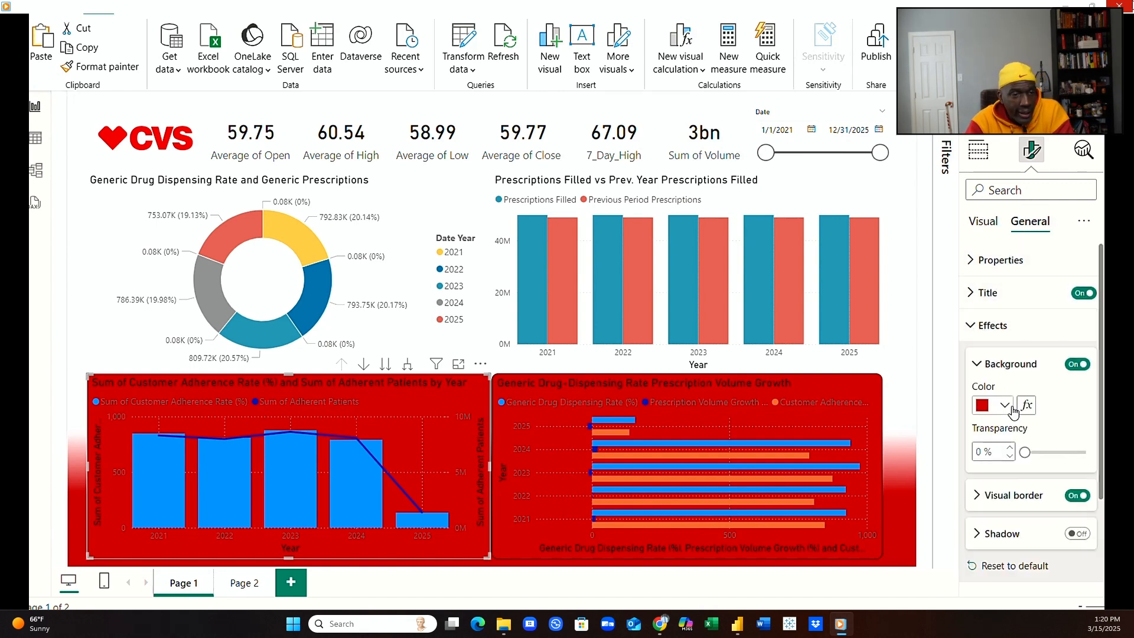
left_click(982, 499)
scroll(1020, 472, "down", 3)
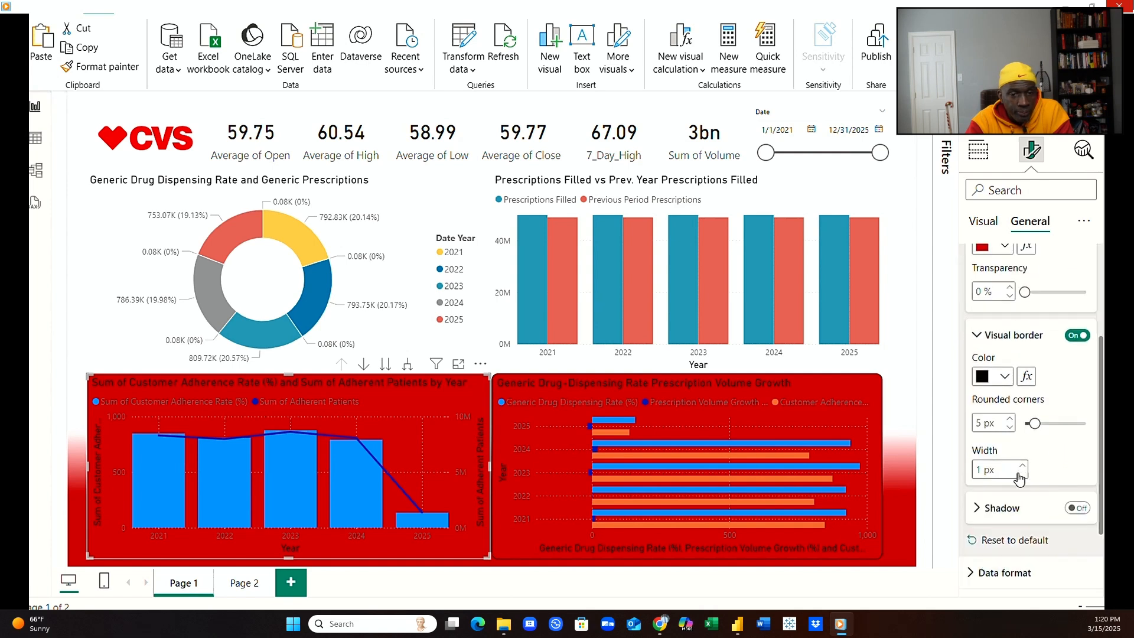
left_click(1011, 420)
left_click(1011, 420)
left_click(1011, 419)
left_click(1010, 419)
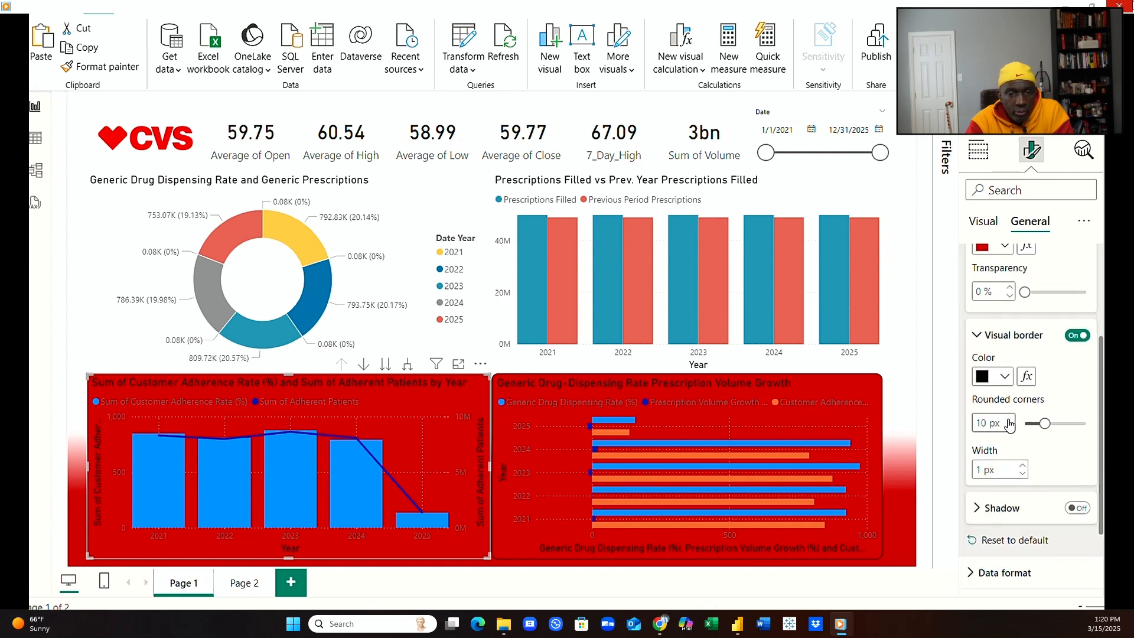
left_click(908, 352)
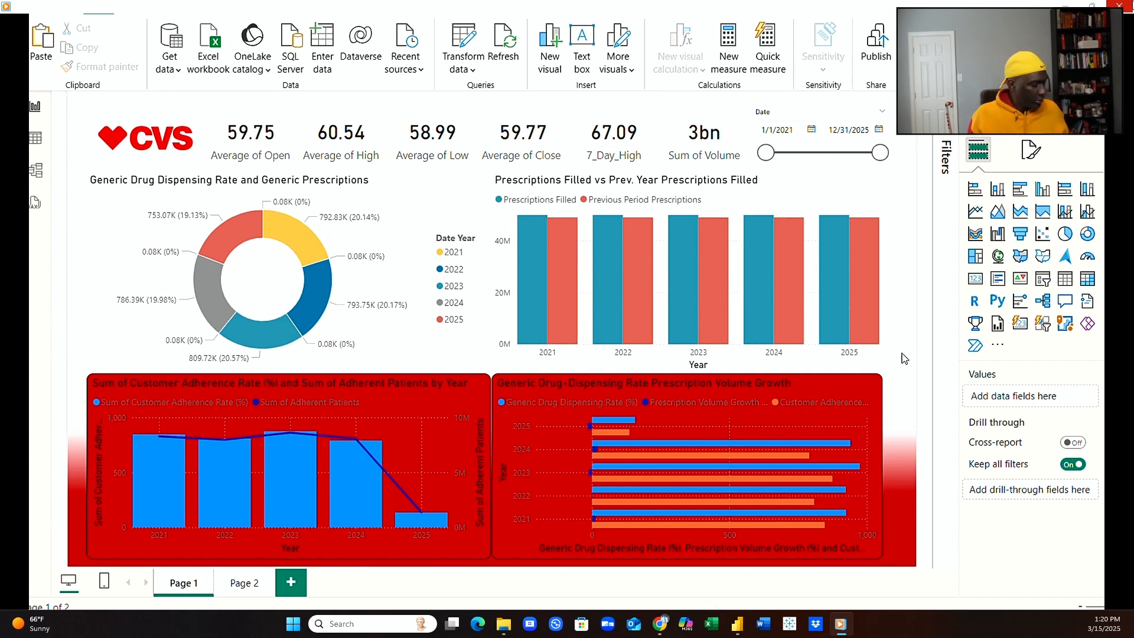
Shift the Prescription Volume Growth bar chart slightly right to leave a gap beside the adherence combo chart, and nudge the combo chart into alignment.
left_click(834, 389)
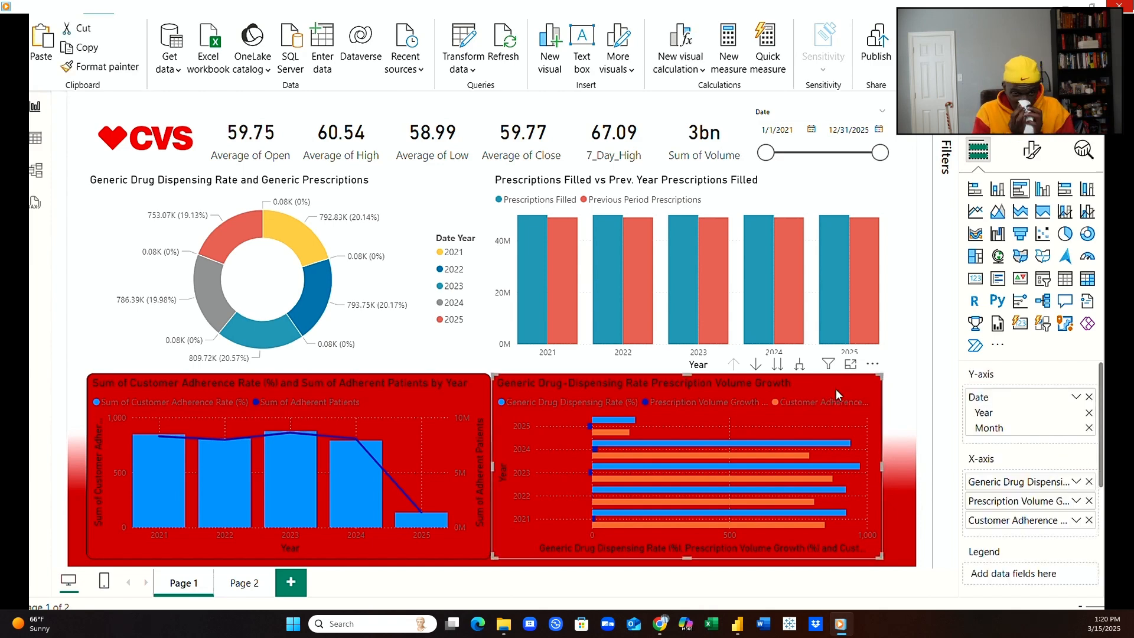
left_click_drag(836, 389, 845, 390)
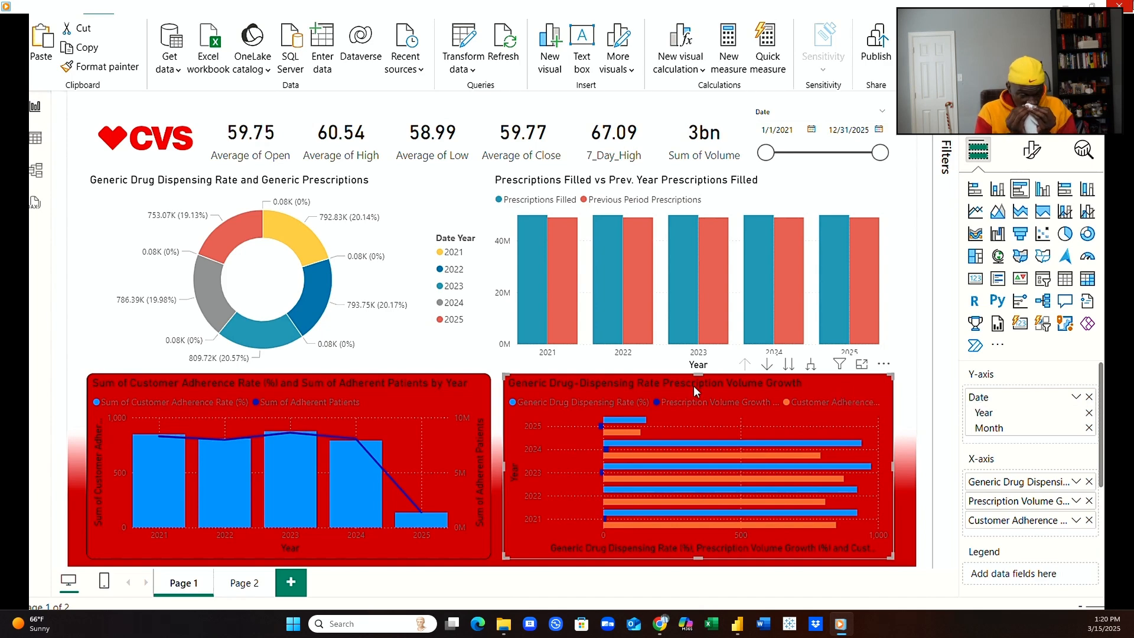
mouse_move(395, 387)
left_mouse_down()
mouse_move(417, 383)
mouse_move(404, 383)
left_mouse_up()
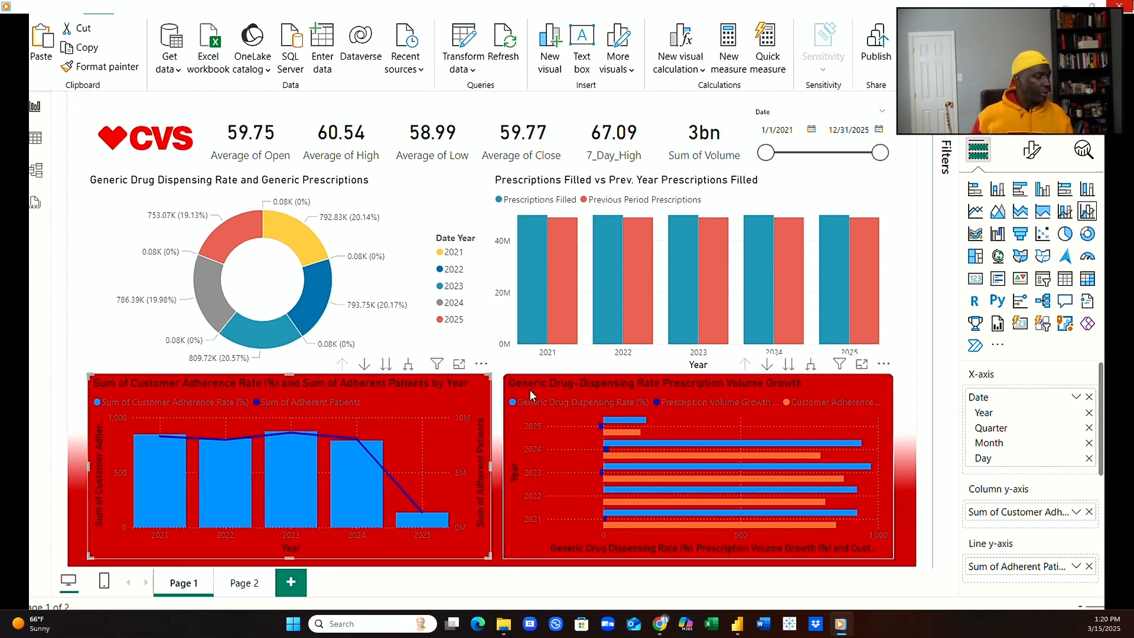
left_click(906, 349)
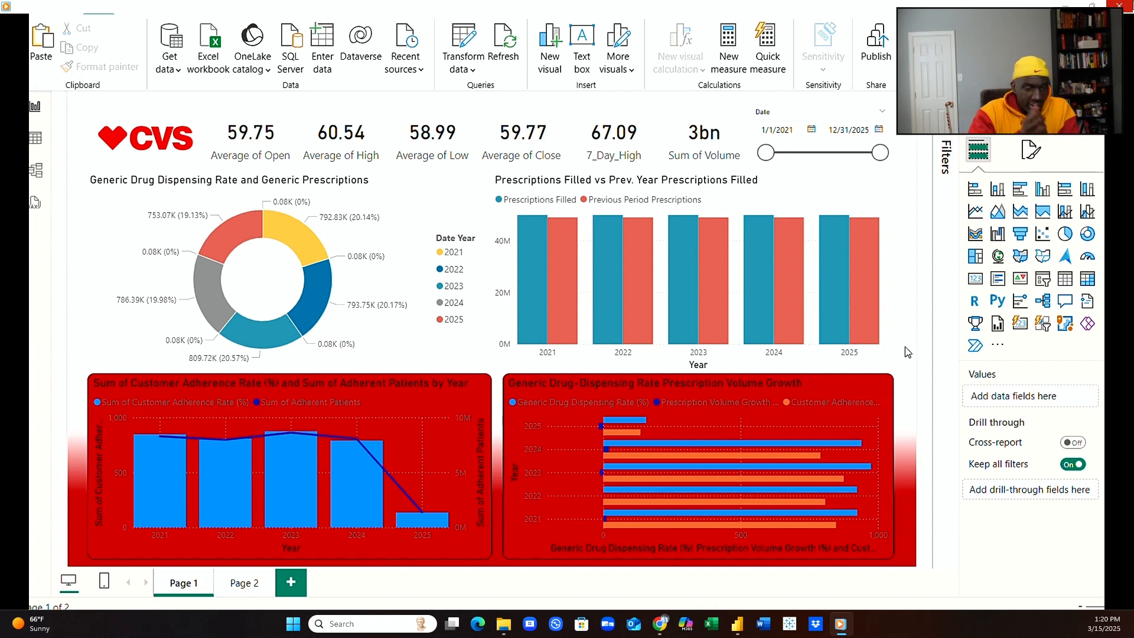
Move the grouped header with the CVS logo, cards and date slicer slightly up the page.
left_click(182, 120)
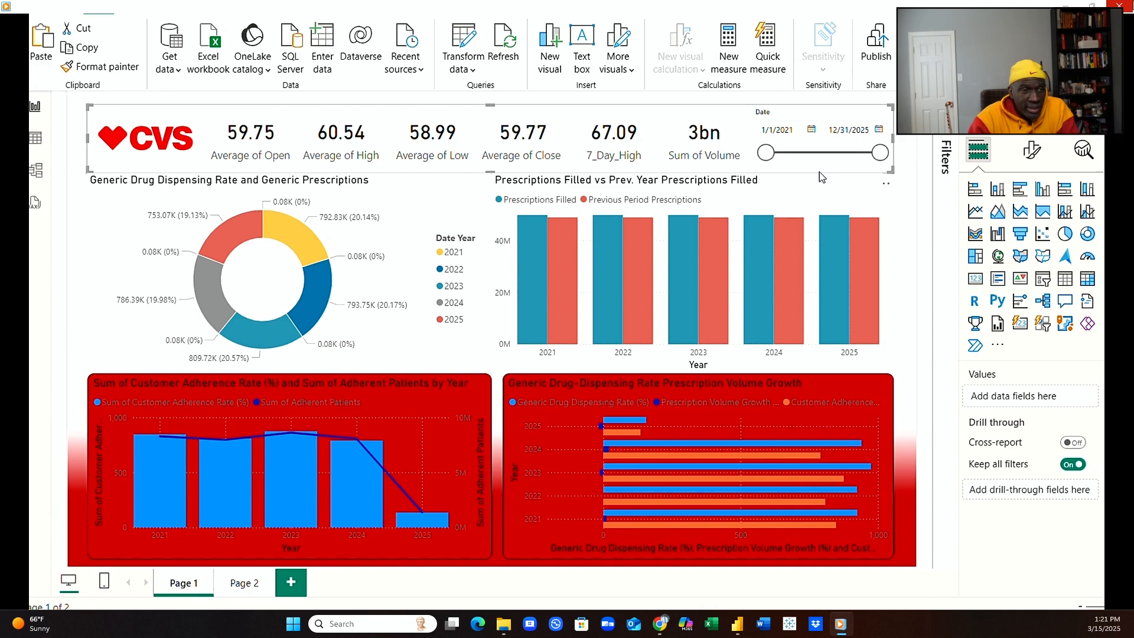
left_click_drag(820, 172, 820, 162)
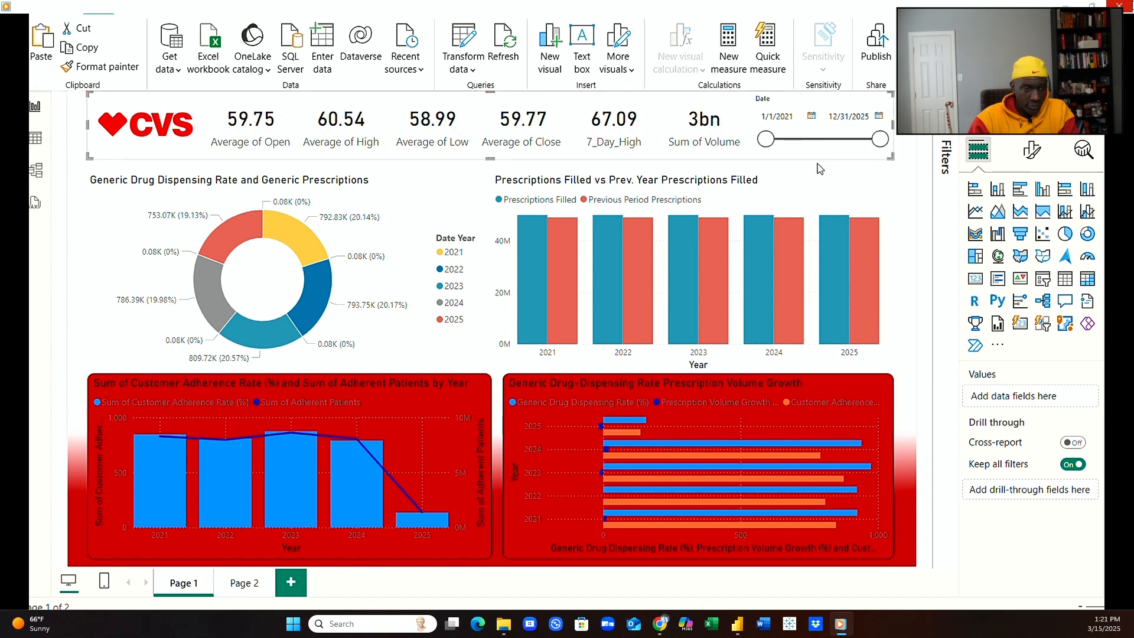
left_click(901, 206)
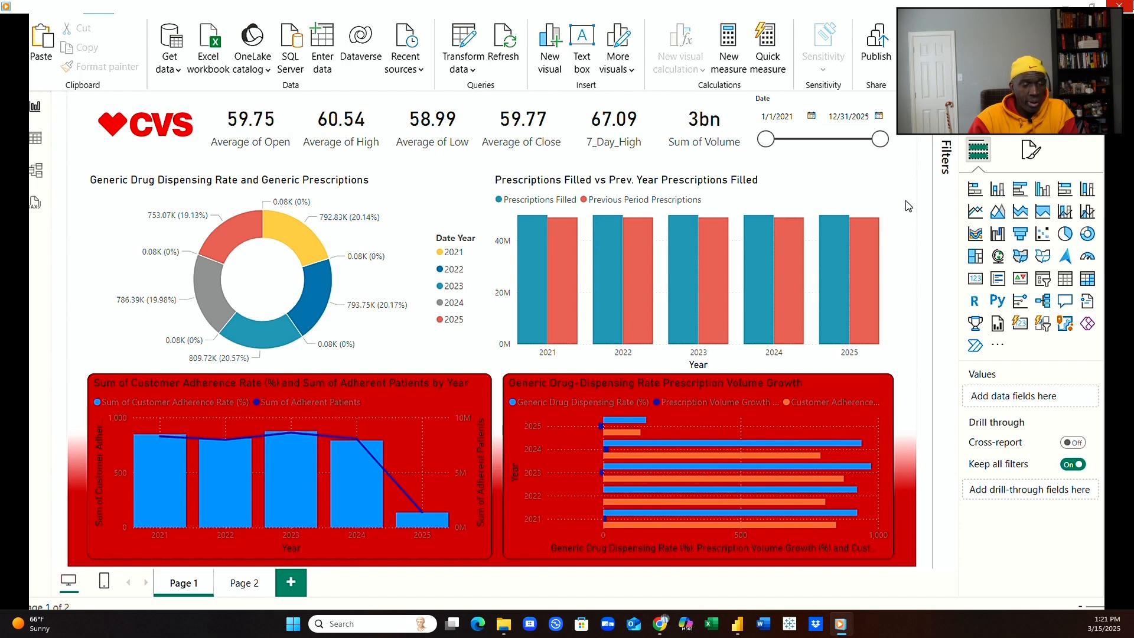
Move the Generic Drug Dispensing Rate and Generic Prescriptions donut chart slightly up, leaving a gap above the adherence combo chart.
left_click(378, 342)
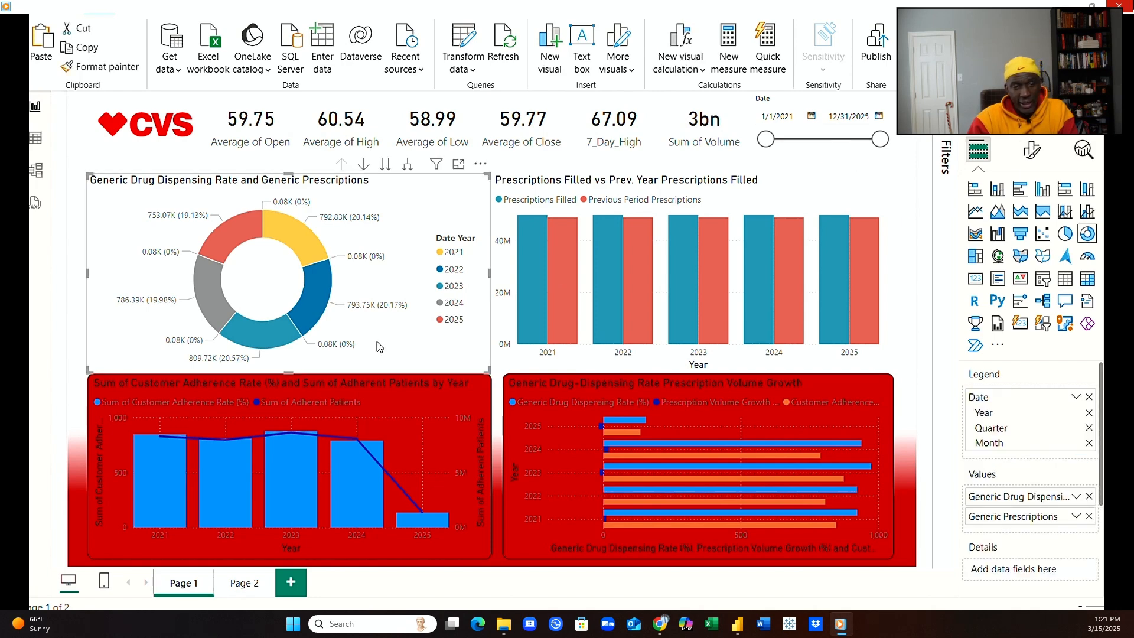
left_click_drag(378, 341, 378, 333)
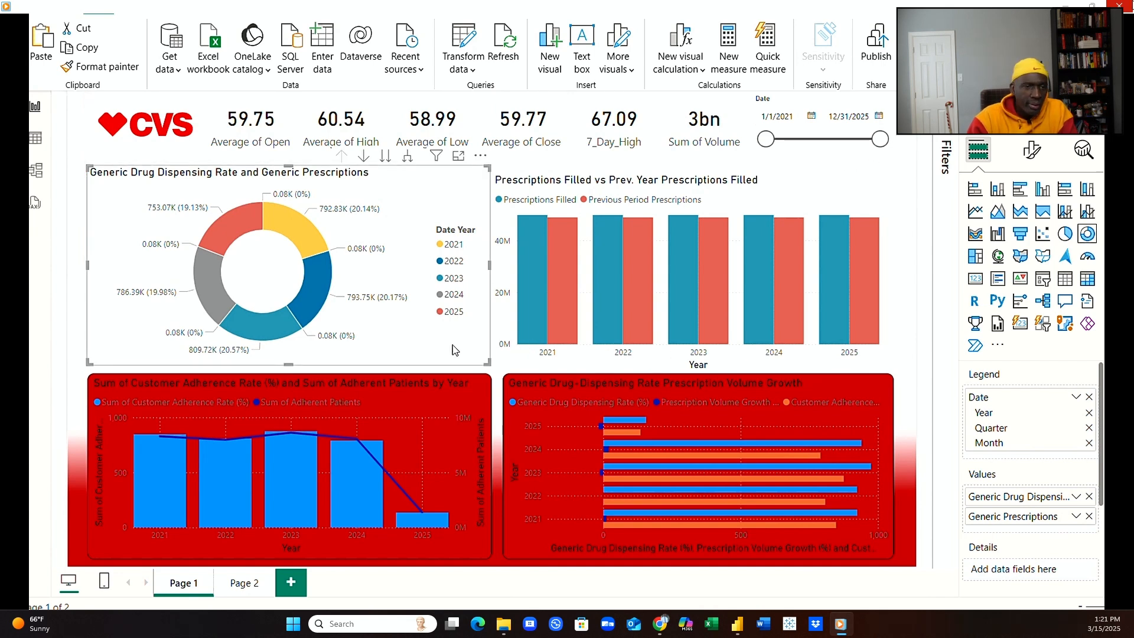
left_click_drag(454, 350, 453, 350)
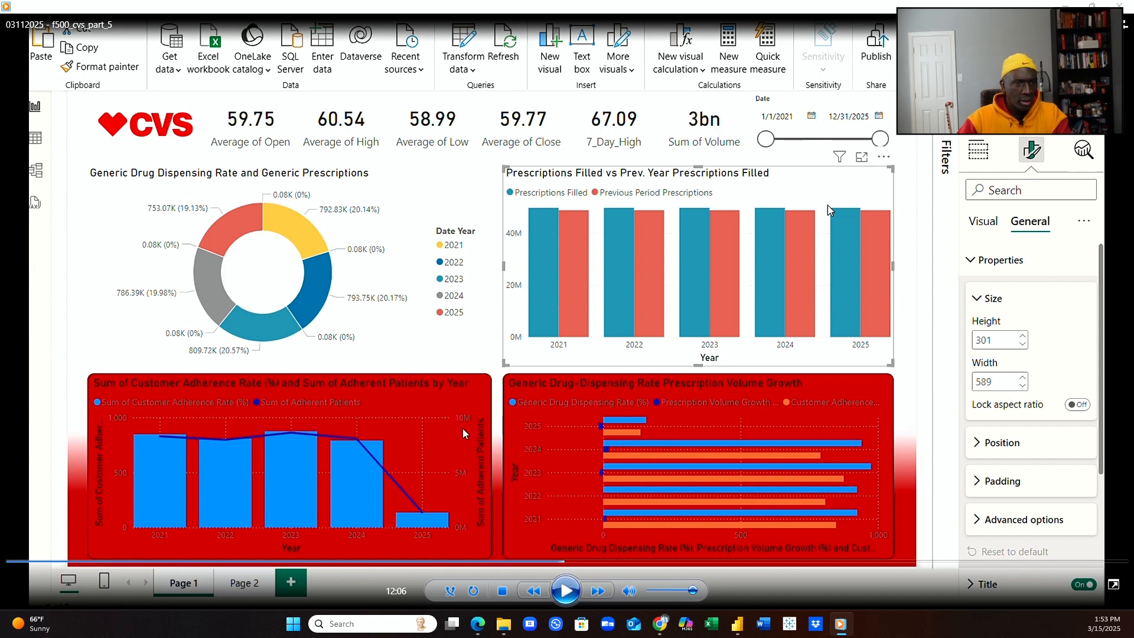
left_click(567, 604)
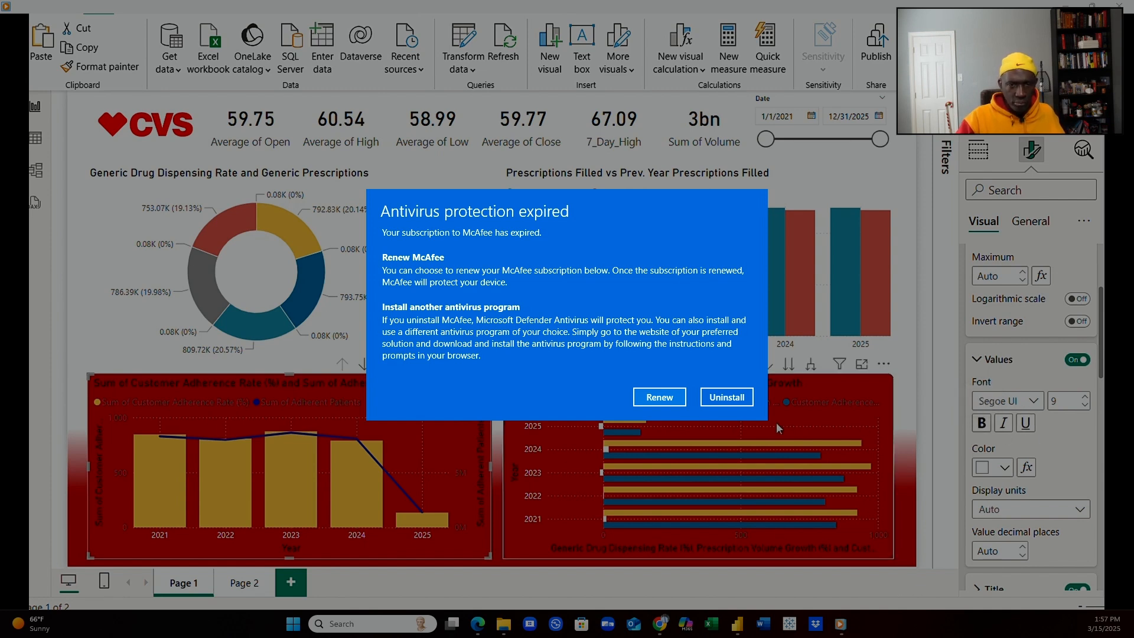
Set the title text color of the Customer Adherence Rate combo chart to white.
left_click(1034, 229)
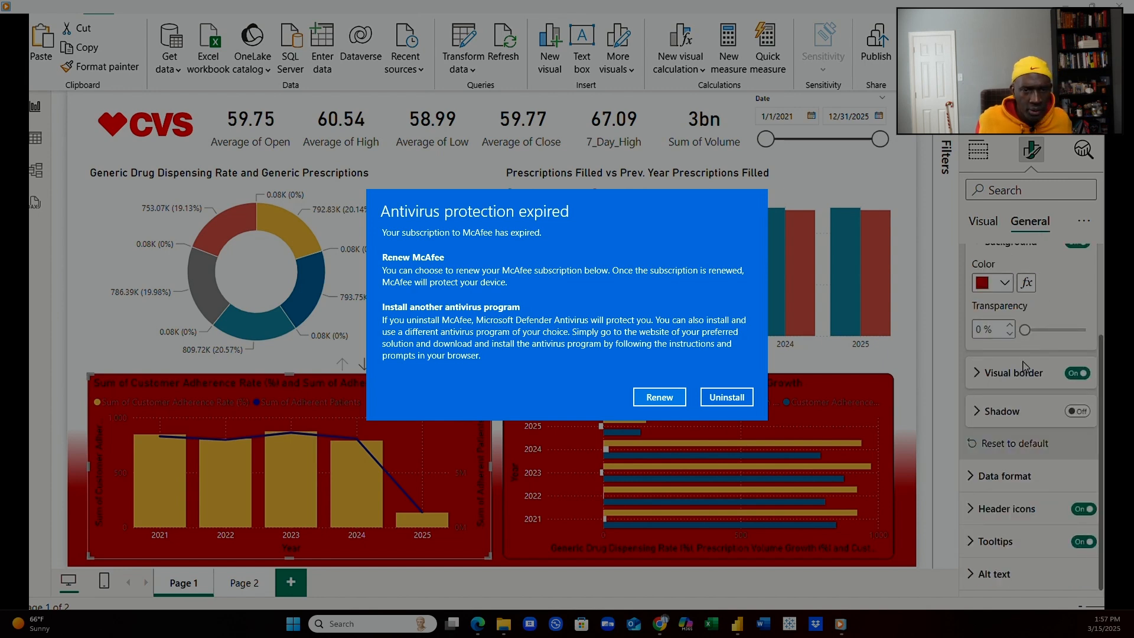
scroll(1023, 366, "up", 2)
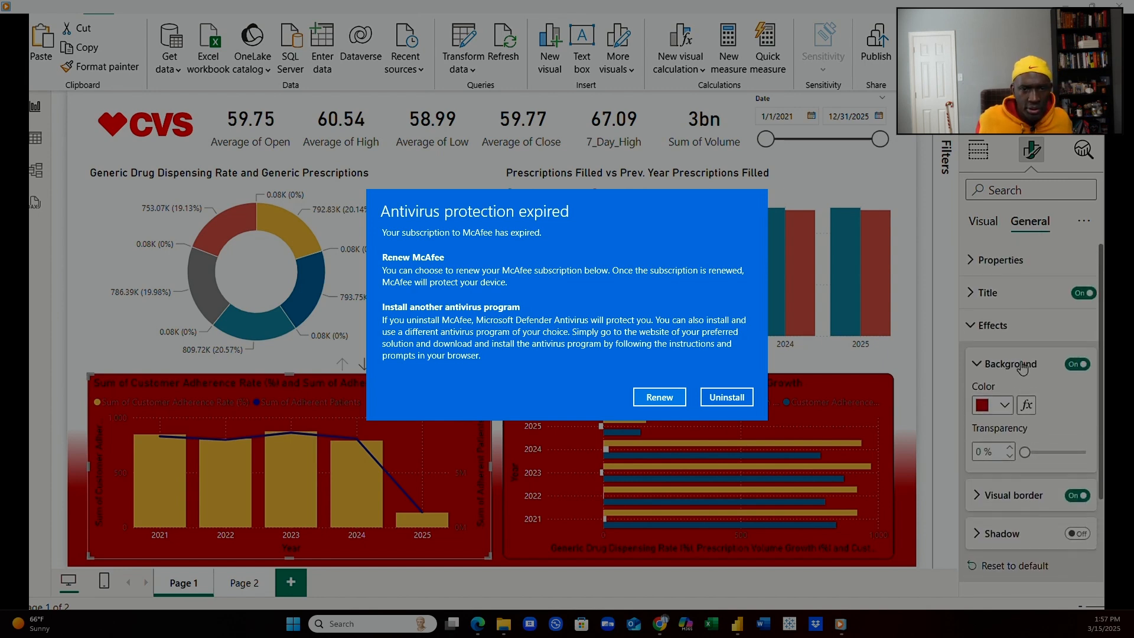
left_click(976, 295)
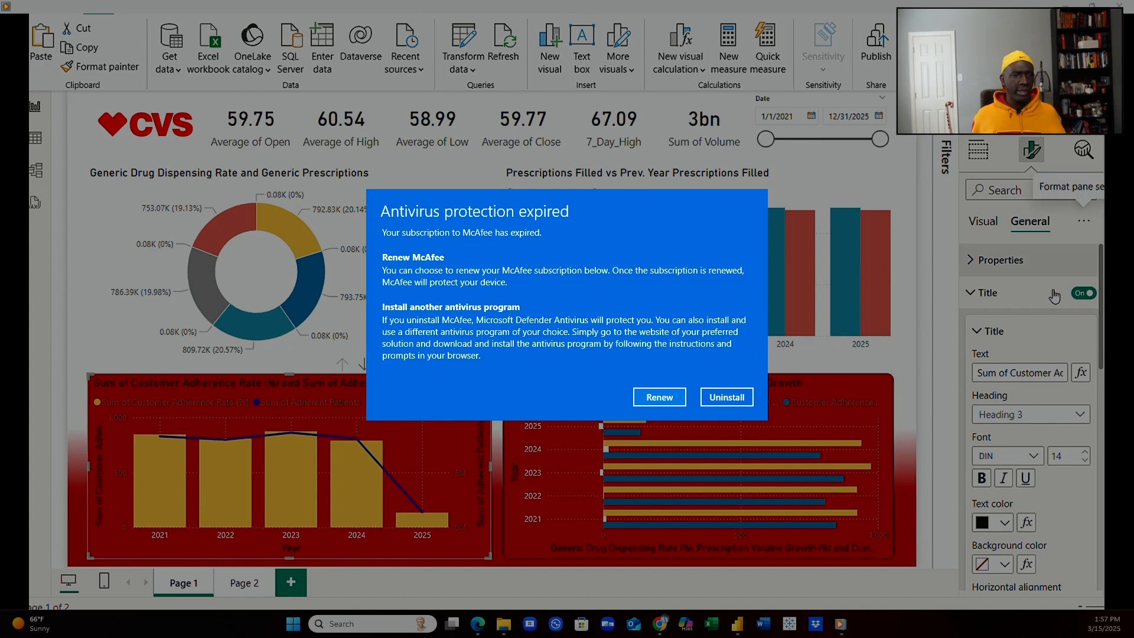
left_click(1002, 519)
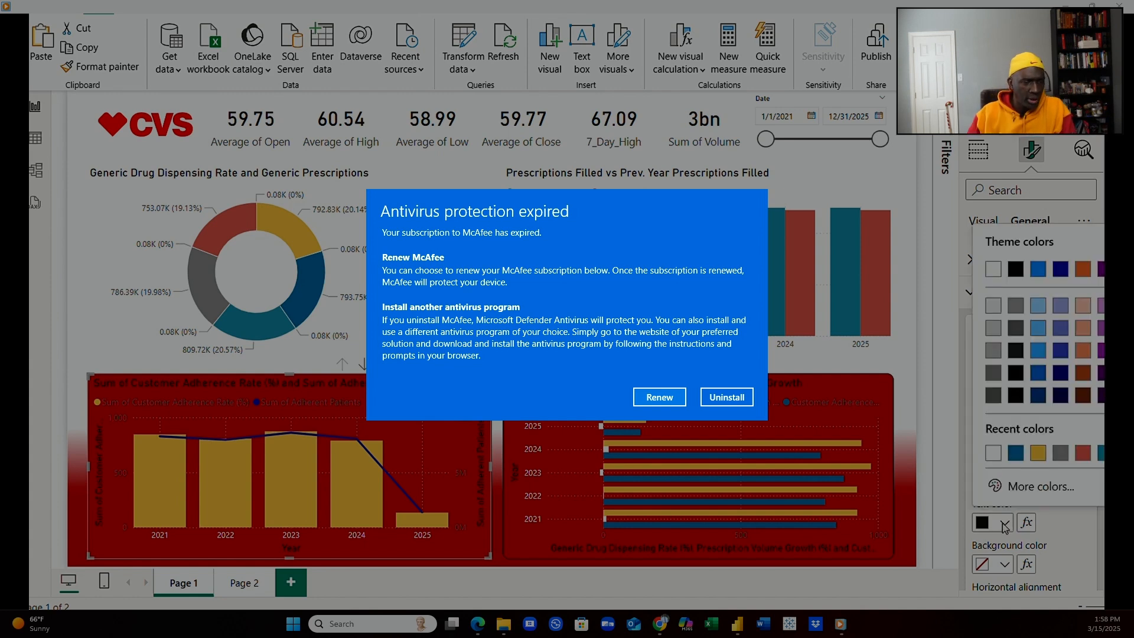
left_click(998, 459)
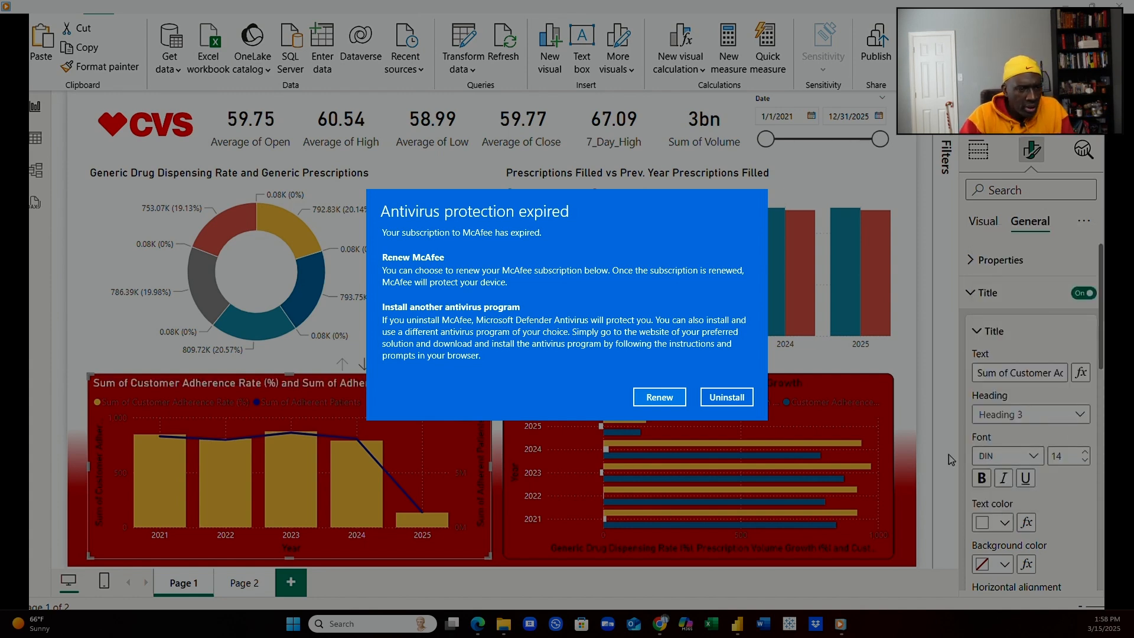
Set the title text color of the Generic Drug-Dispensing Rate Prescription Volume Growth bar chart to white.
left_click(890, 390)
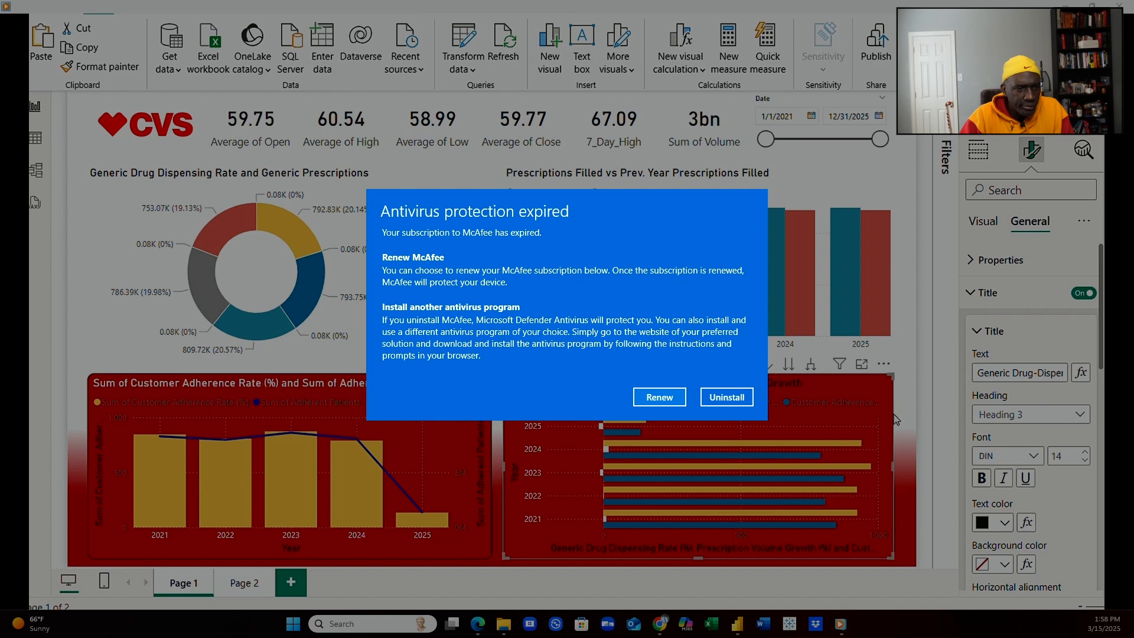
left_click(1004, 522)
left_click(993, 455)
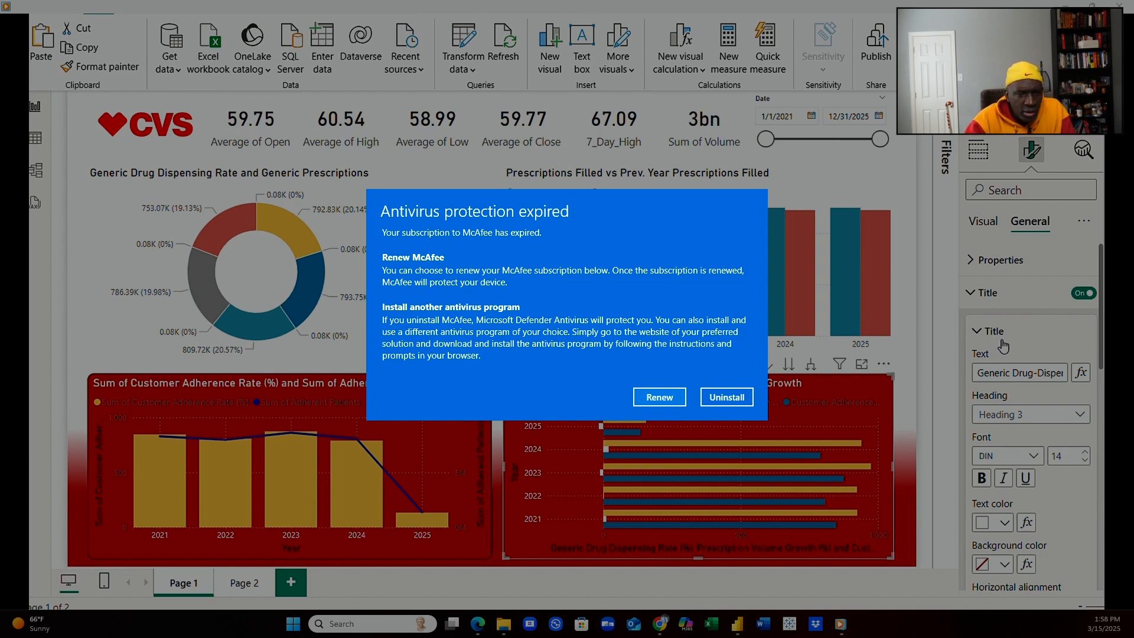
left_click(911, 361)
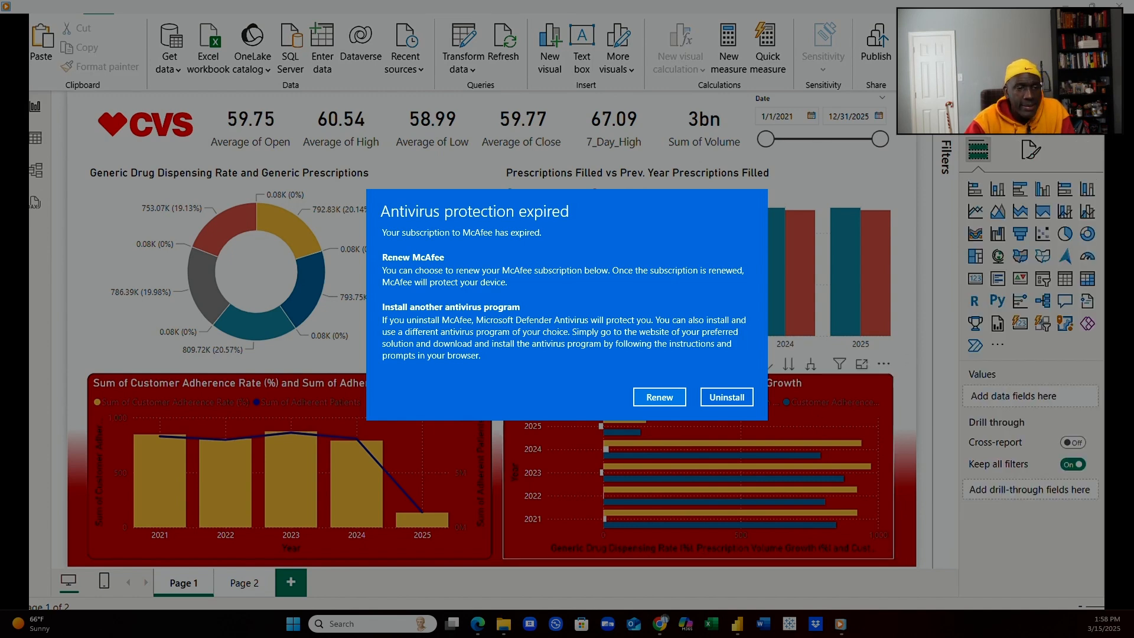
Set the y-axis values color of the Customer Adherence Rate combo chart to white.
left_click(413, 455)
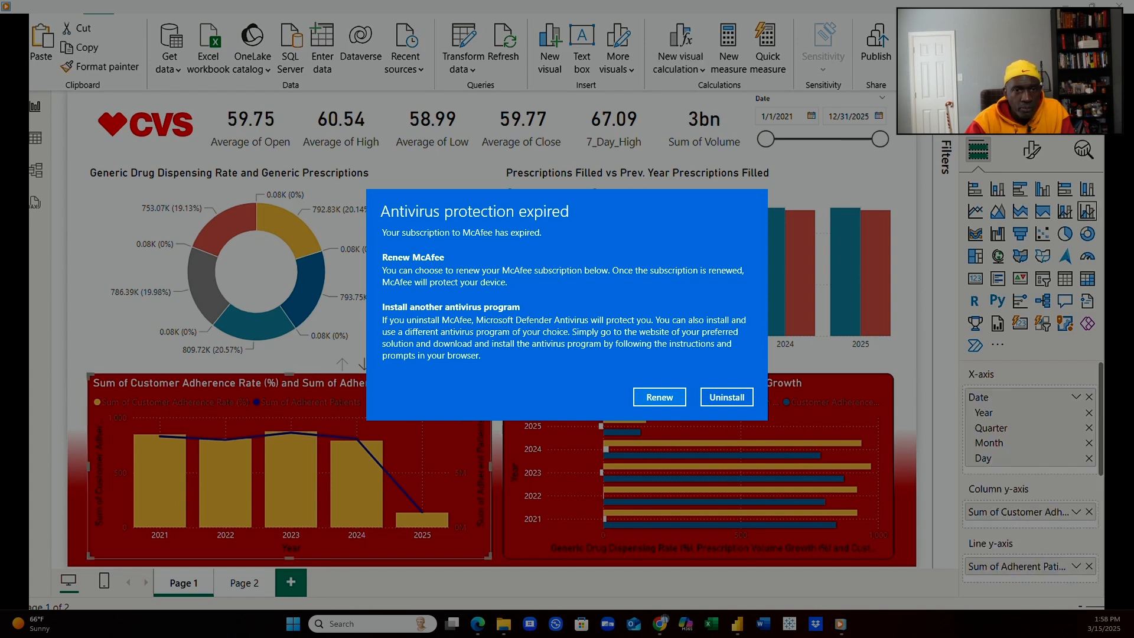
left_click(1031, 151)
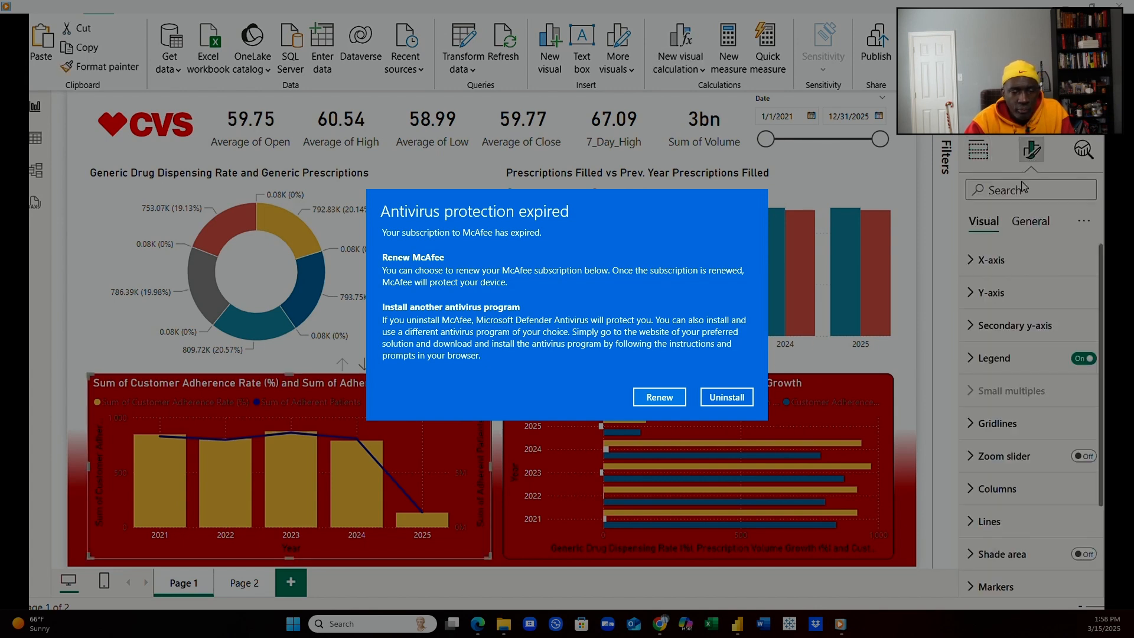
left_click(974, 293)
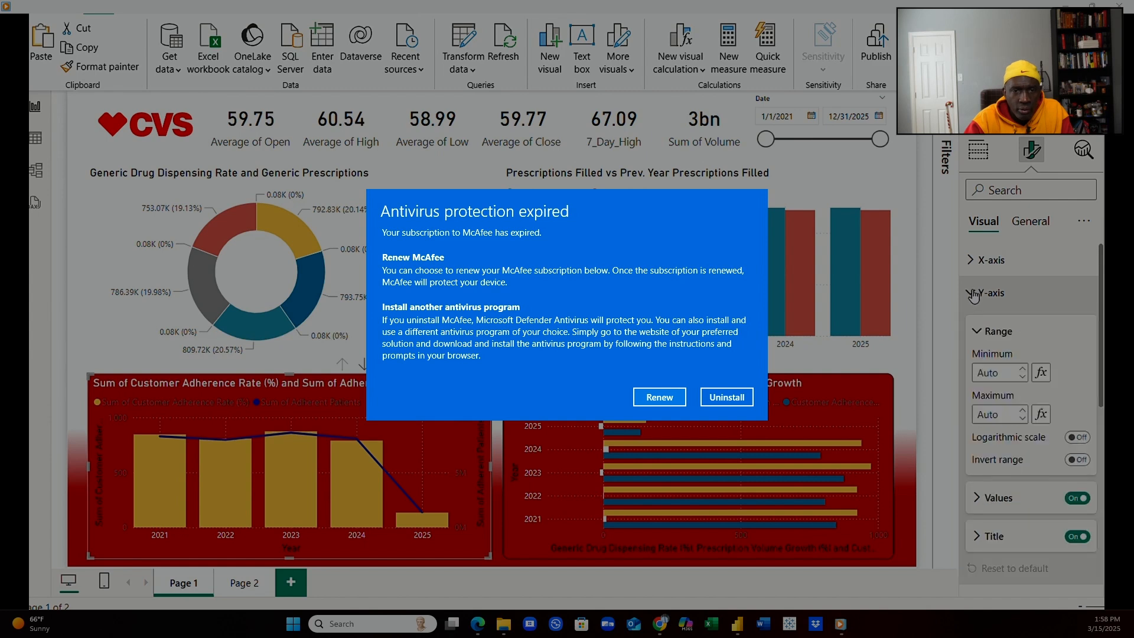
left_click(985, 498)
scroll(1024, 468, "down", 3)
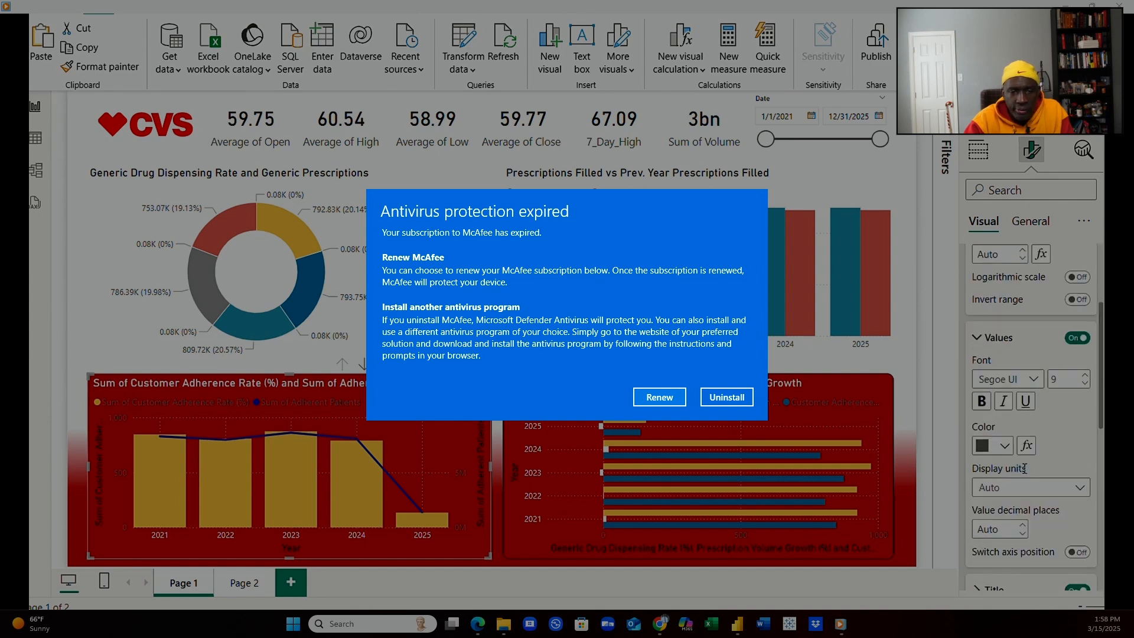
left_click(1004, 446)
left_click(997, 383)
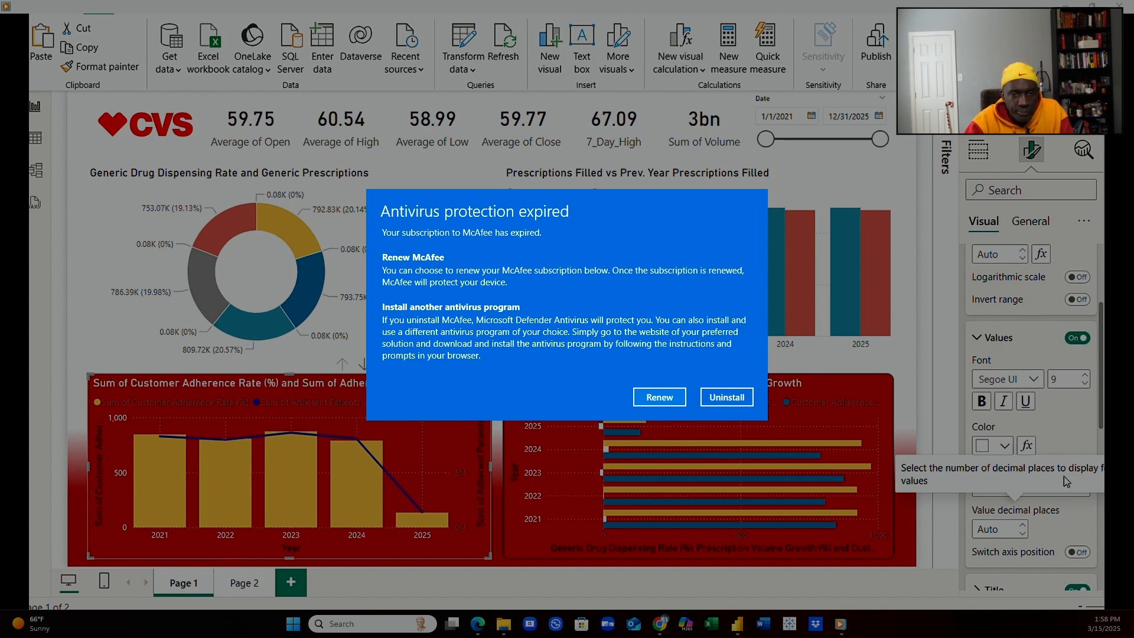
left_click(899, 359)
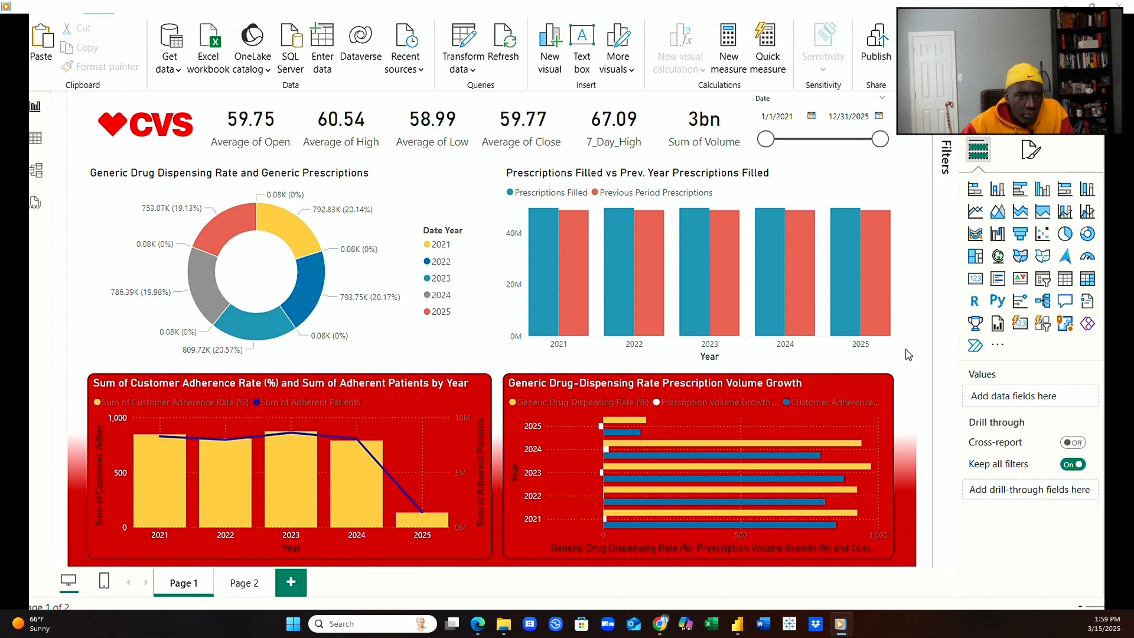
mouse_move(909, 355)
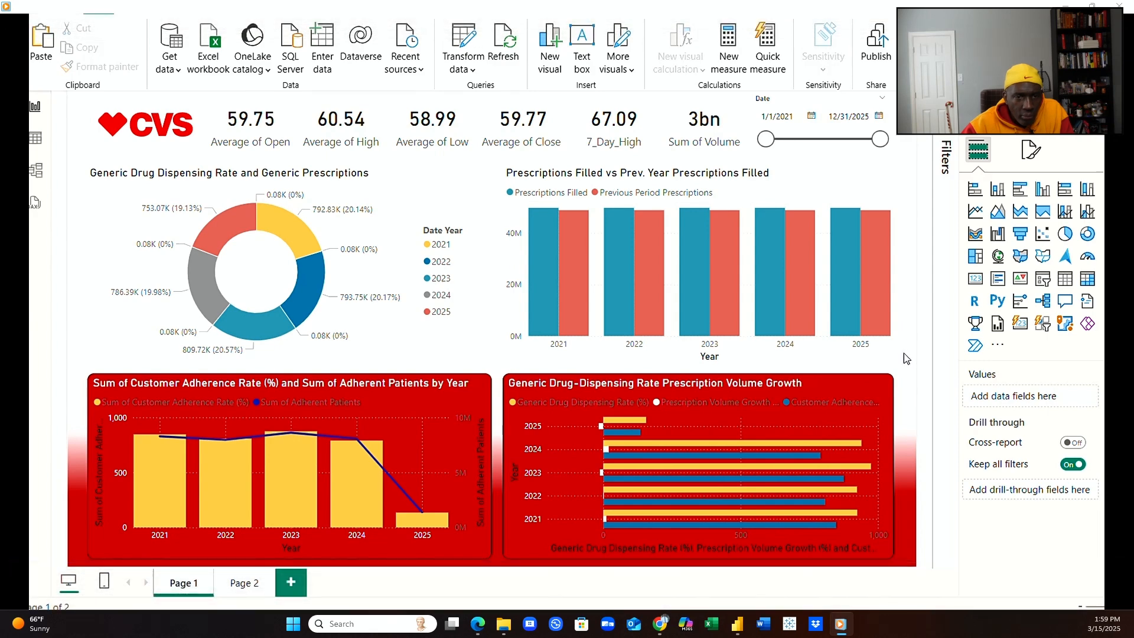
mouse_move(305, 456)
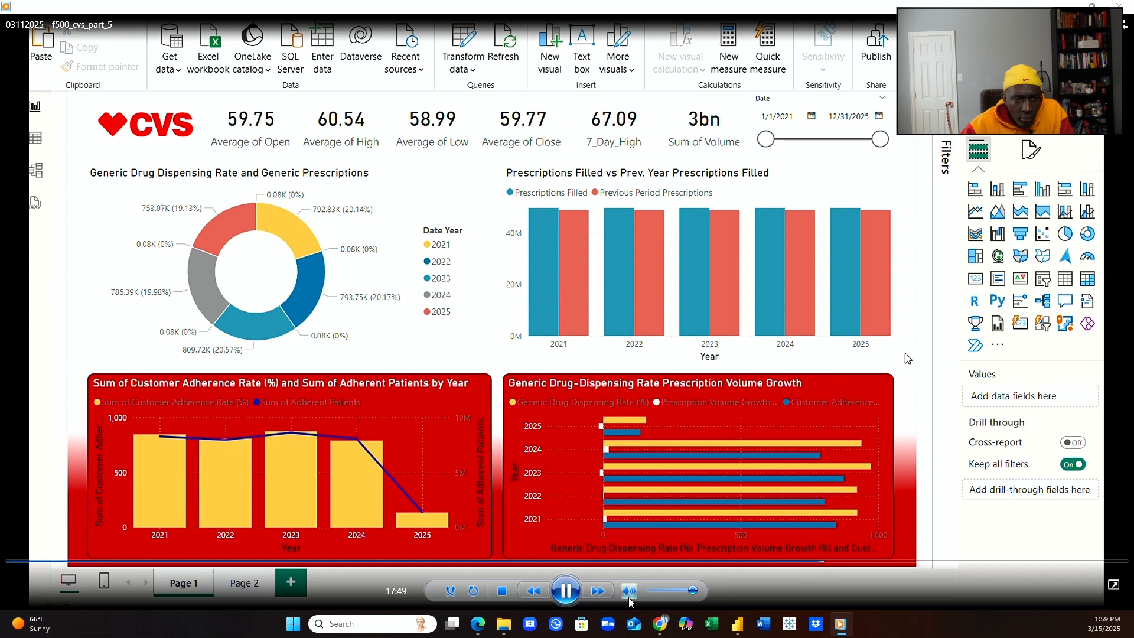
left_click(561, 591)
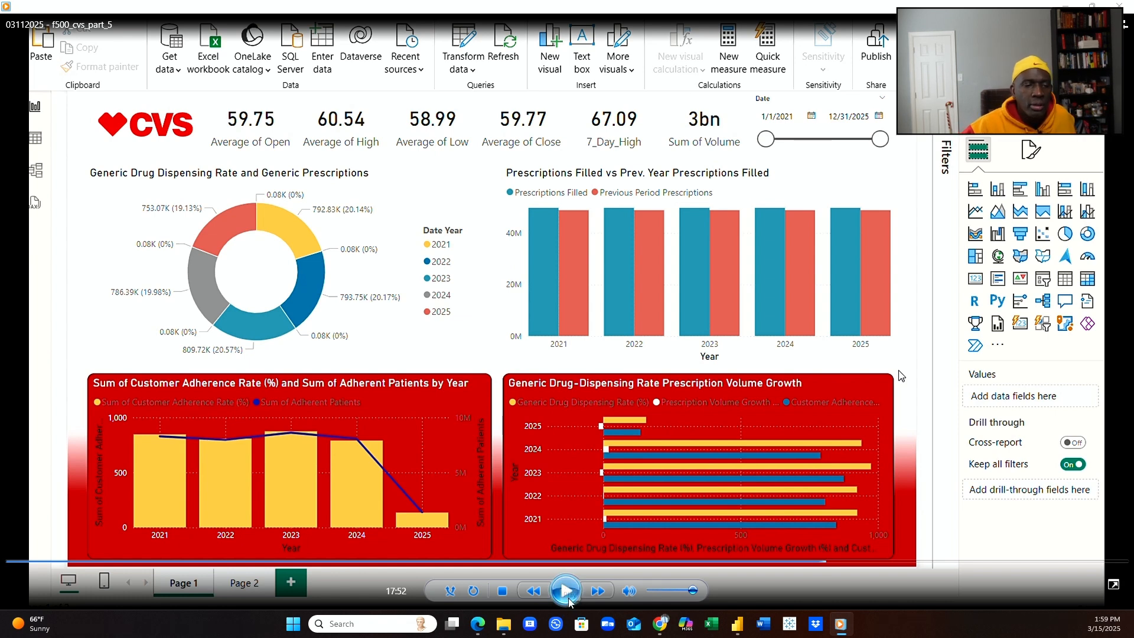
left_click(563, 582)
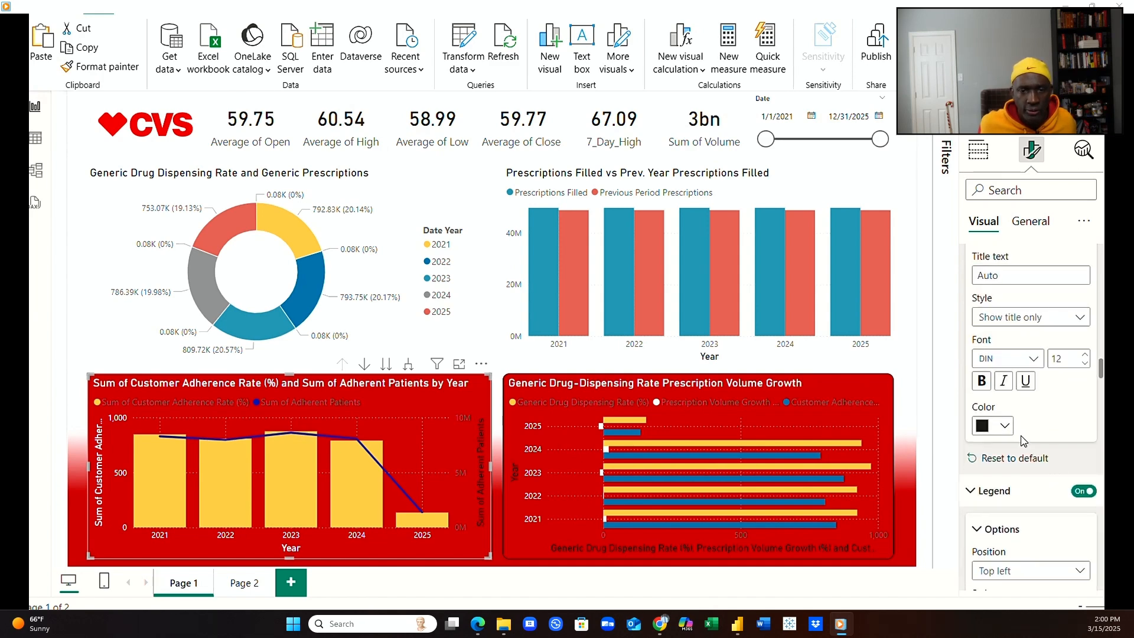
Try white and blue as the secondary y-axis title color of the Customer Adherence Rate combo chart.
left_click(1011, 430)
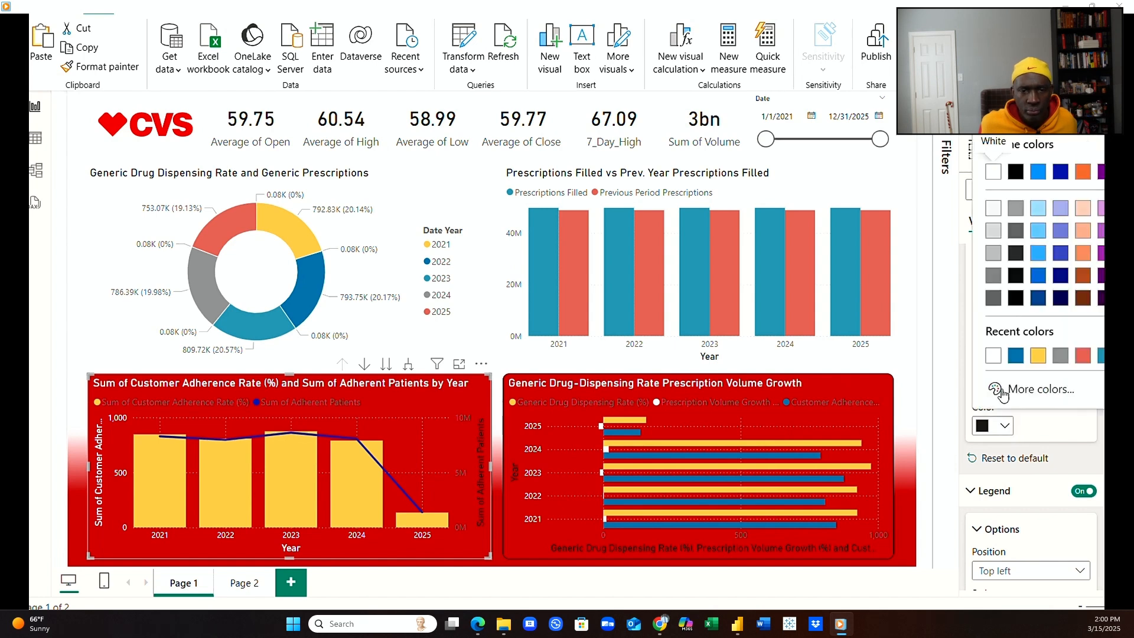
left_click(992, 362)
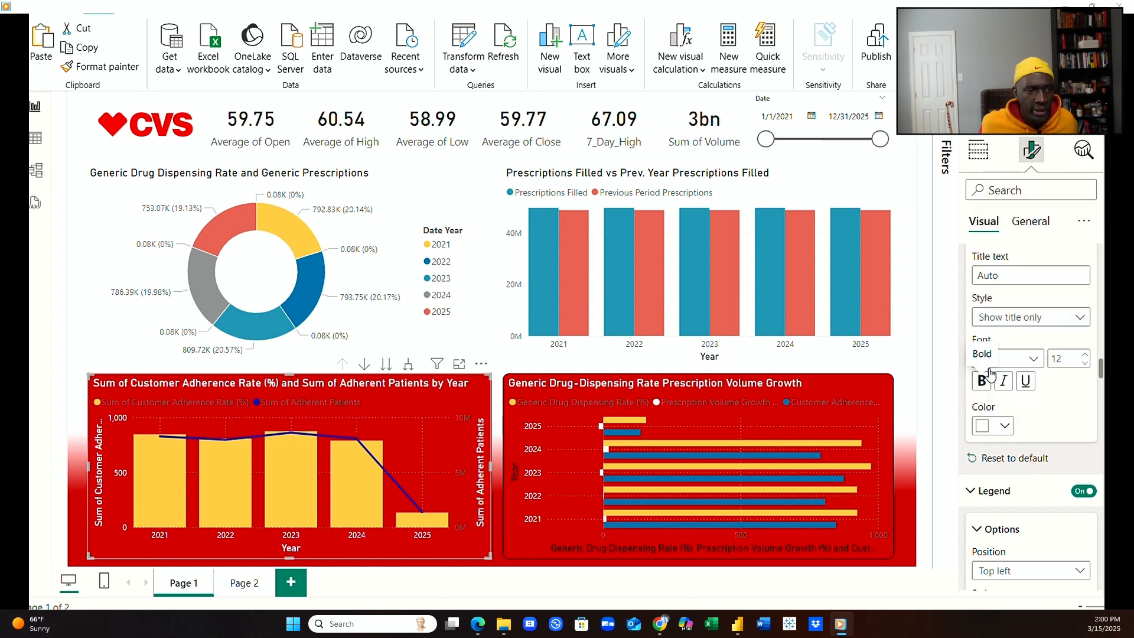
scroll(1018, 393, "up", 2)
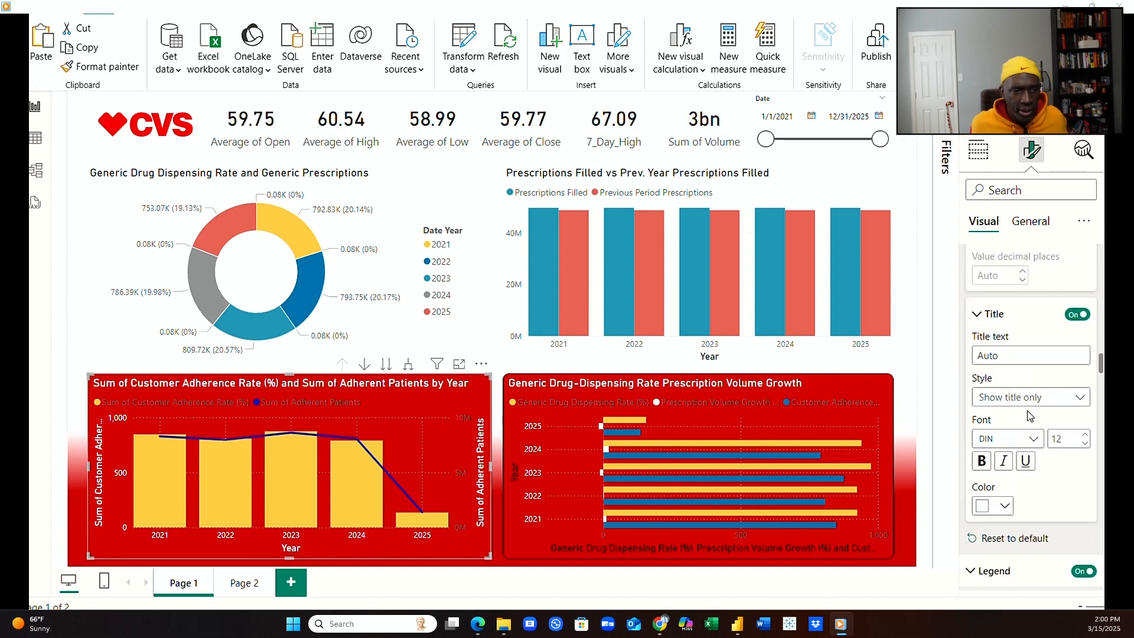
left_click(1004, 508)
left_click(1012, 441)
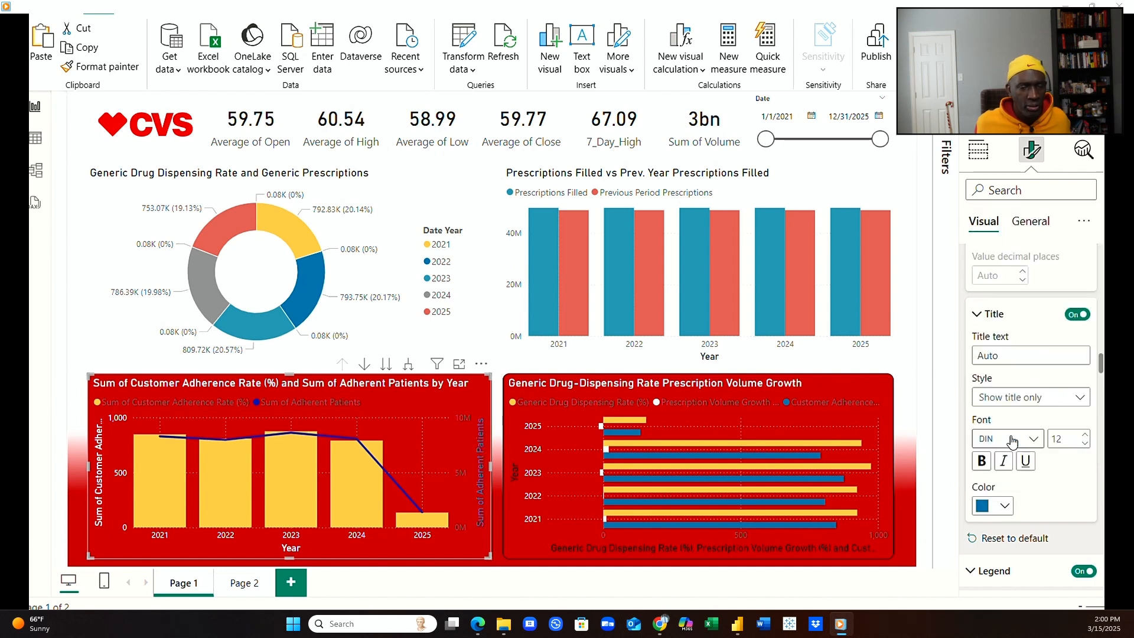
Turn off the secondary y-axis title and the primary y-axis values and title on the Customer Adherence Rate combo chart.
left_click(1074, 315)
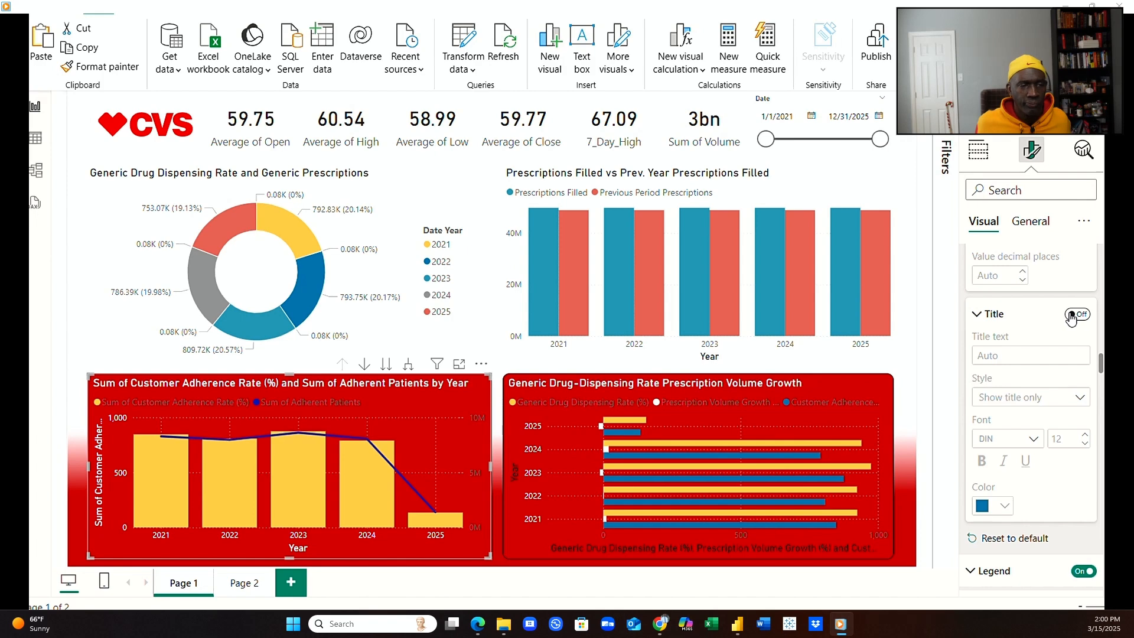
scroll(1044, 465, "up", 5)
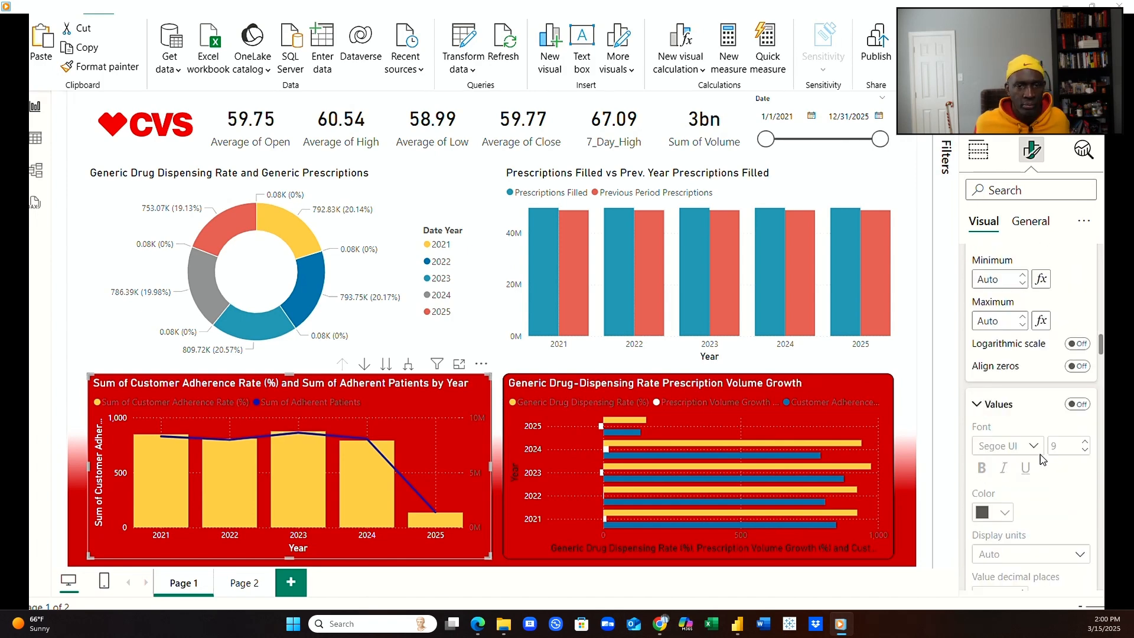
scroll(1040, 457, "up", 8)
scroll(1042, 456, "up", 6)
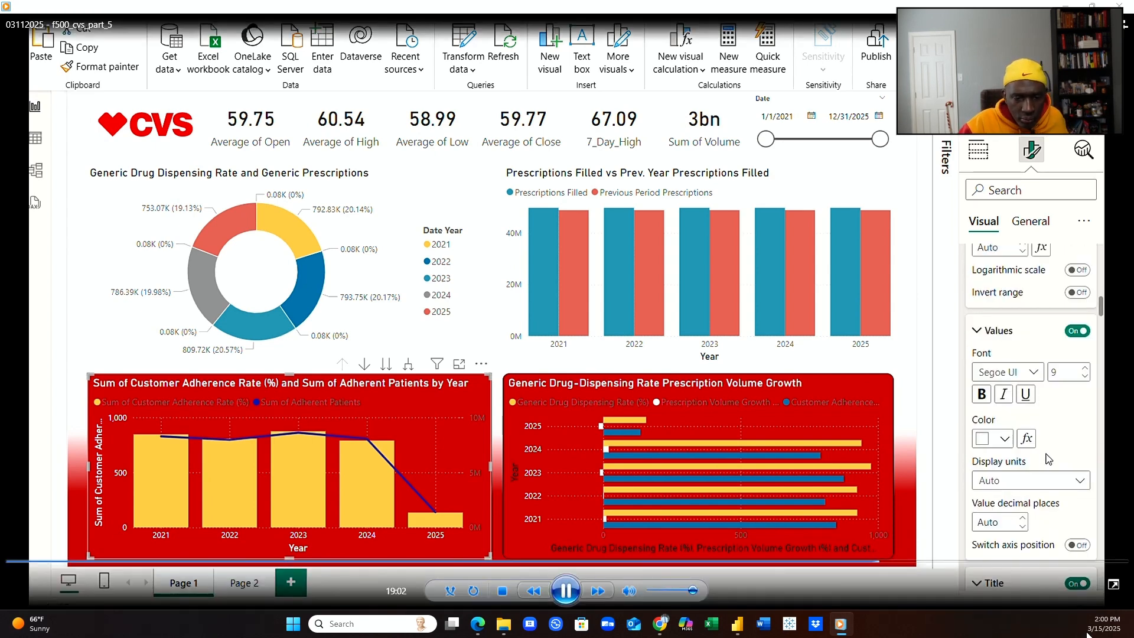
left_click(1072, 331)
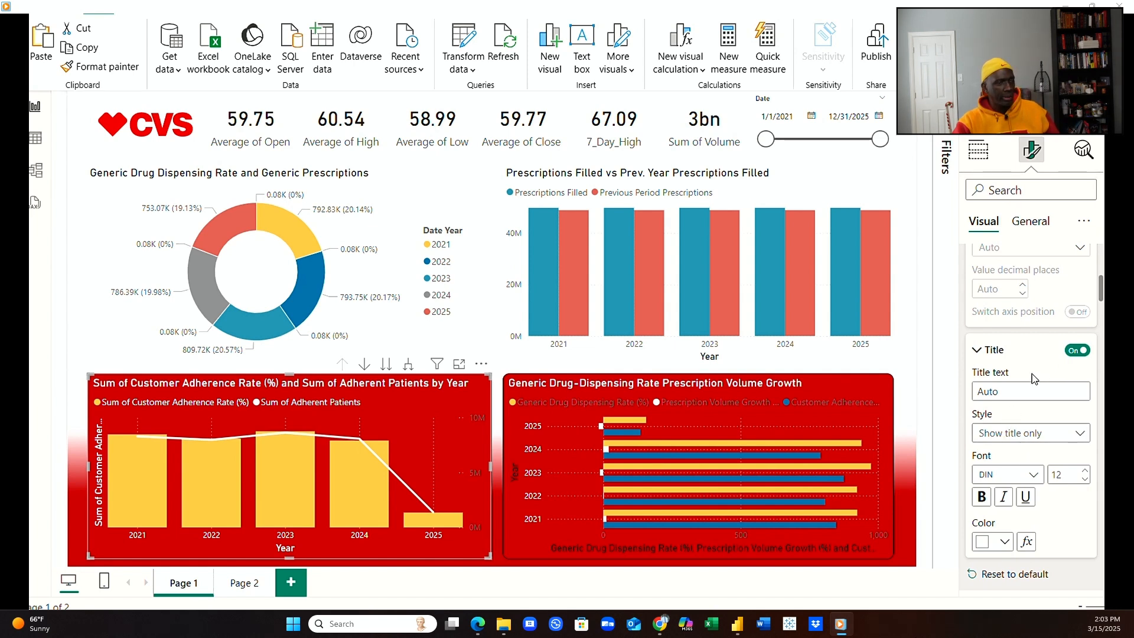
left_click(1075, 350)
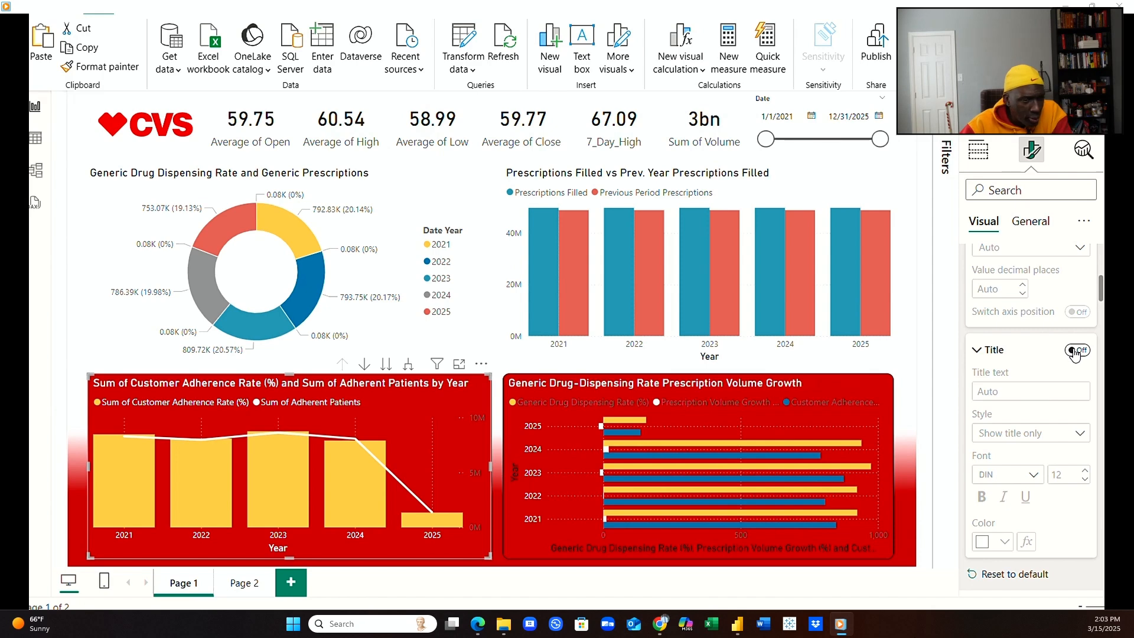
scroll(1072, 352, "up", 5)
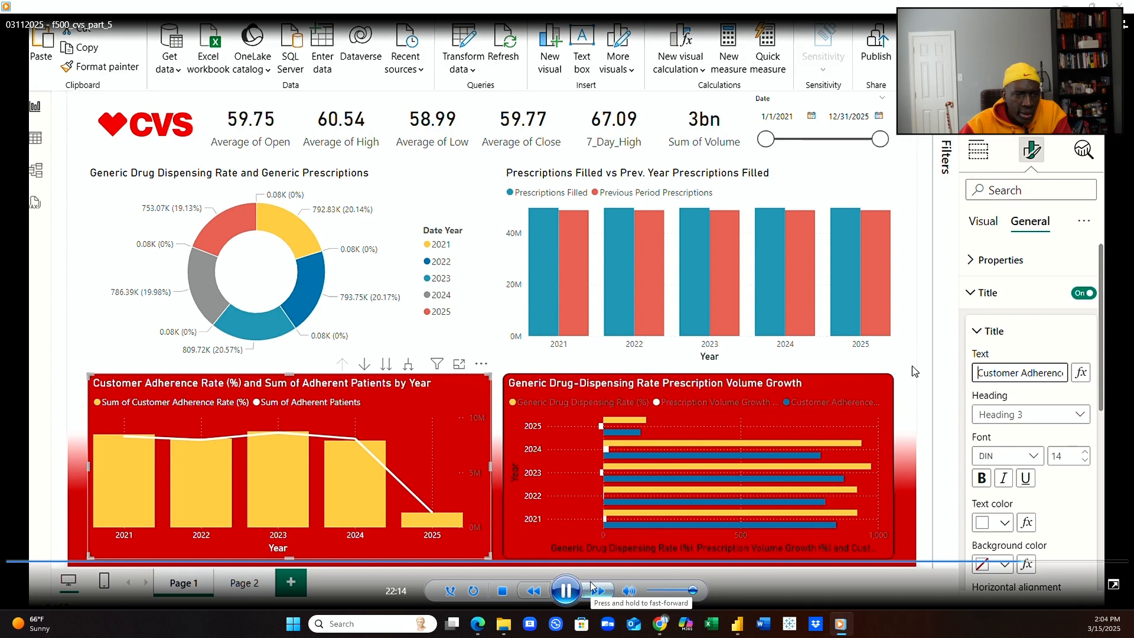
left_click(558, 594)
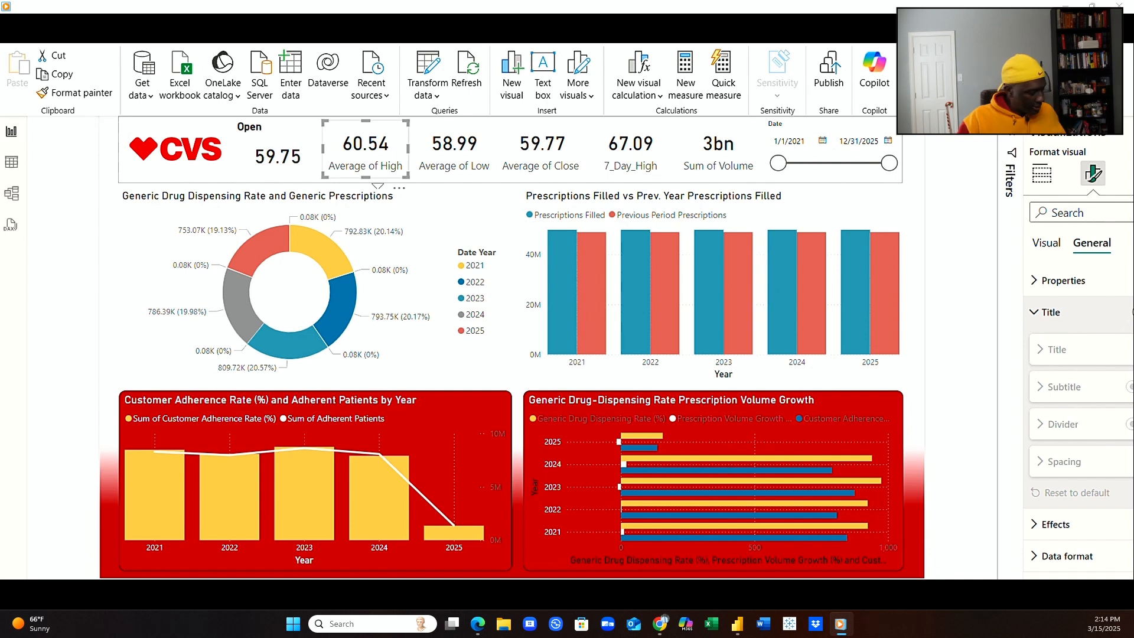
Add the title "Daily High" to the Average of High card and open the card's visual formatting options.
left_click(1057, 349)
left_click(1090, 388)
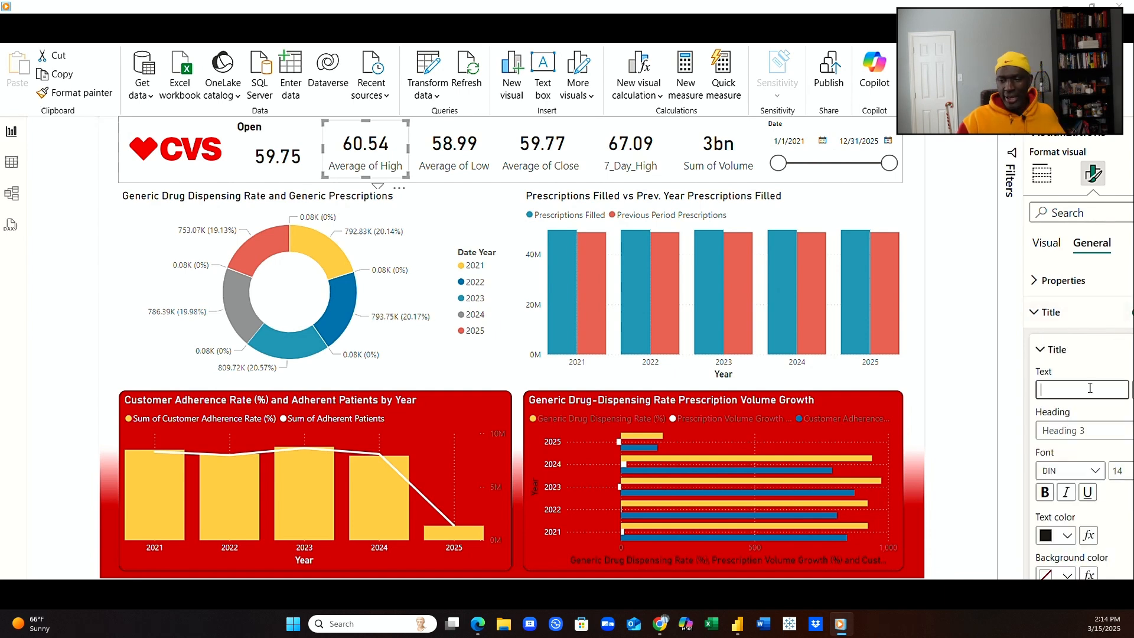
type("Daily High")
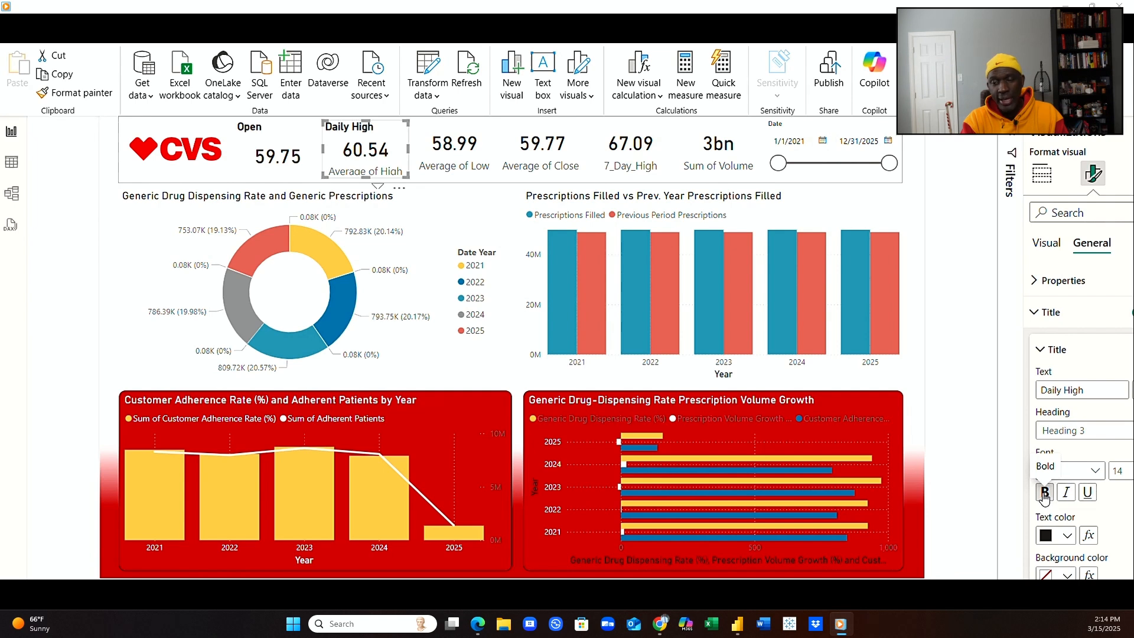
left_click(1047, 243)
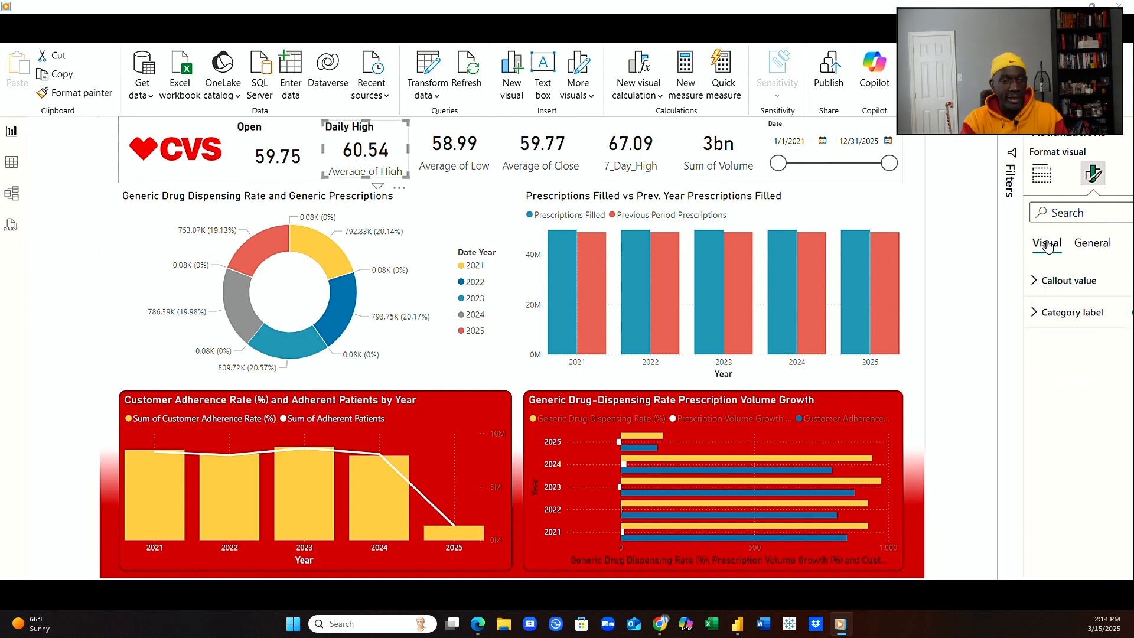